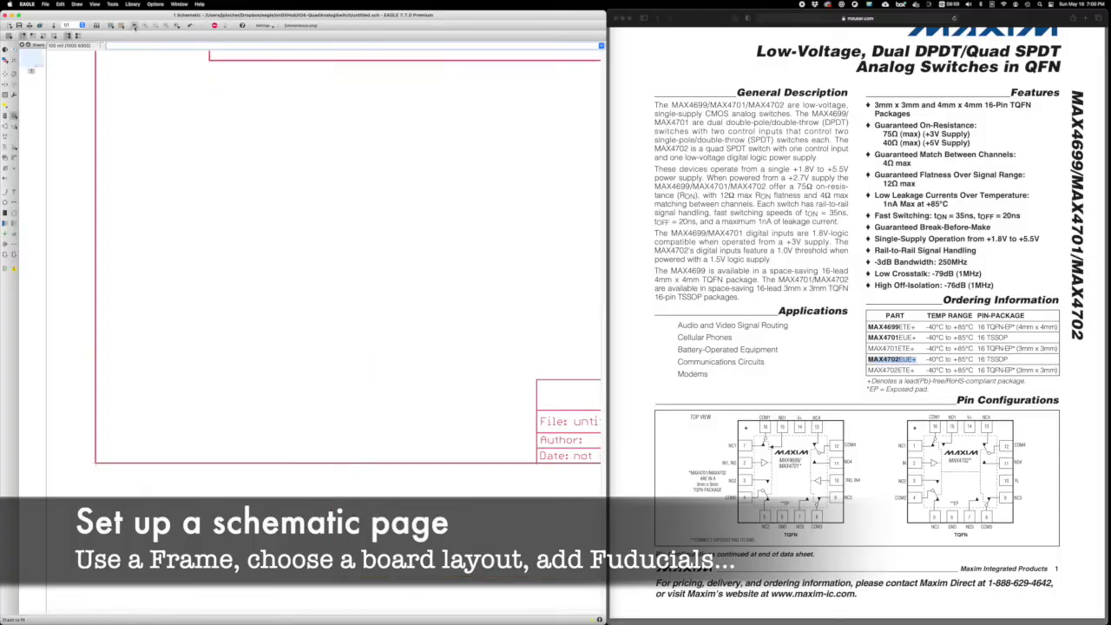
# - Fit the schematic frame in view and open the ADD dialog listing BOARD library templates
pyautogui.click(134, 26)
pyautogui.click(13, 116)
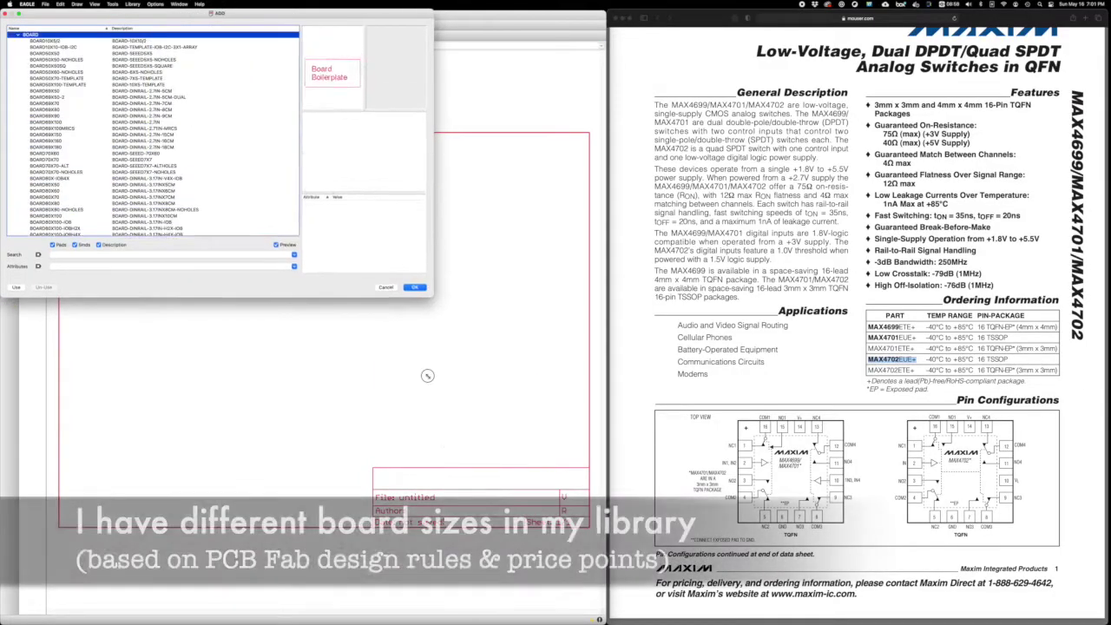
# - Select the plain BOARD80X100 template and place it on the sheet
pyautogui.click(158, 222)
pyautogui.click(159, 216)
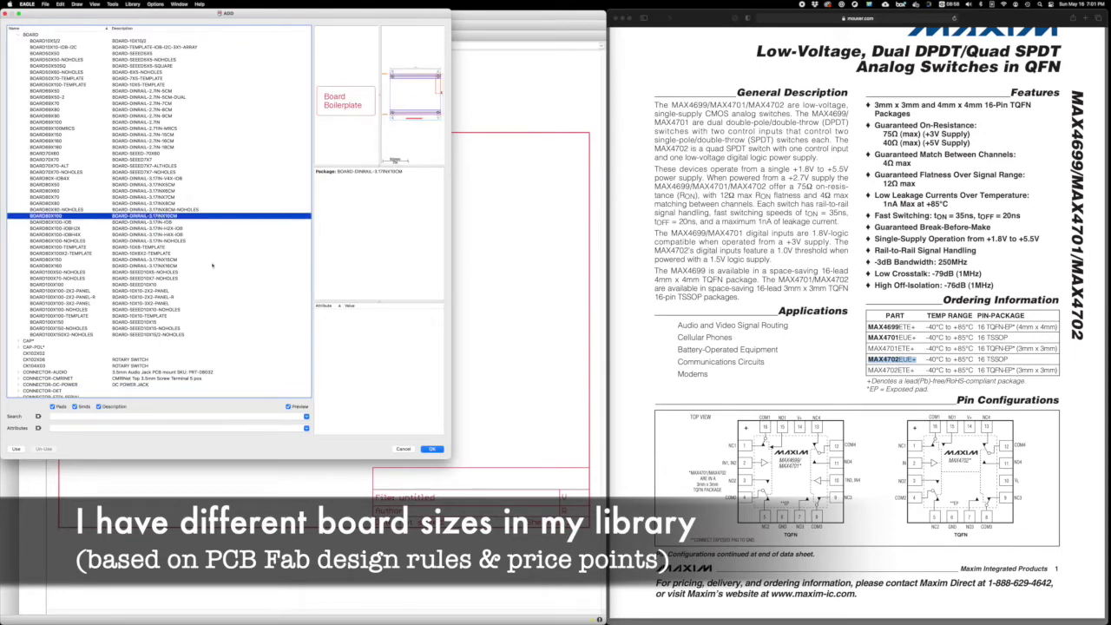
pyautogui.press('Return')
# - Add two FIDUCIAL parts beside the title block
pyautogui.press('Escape')
pyautogui.press('Return')
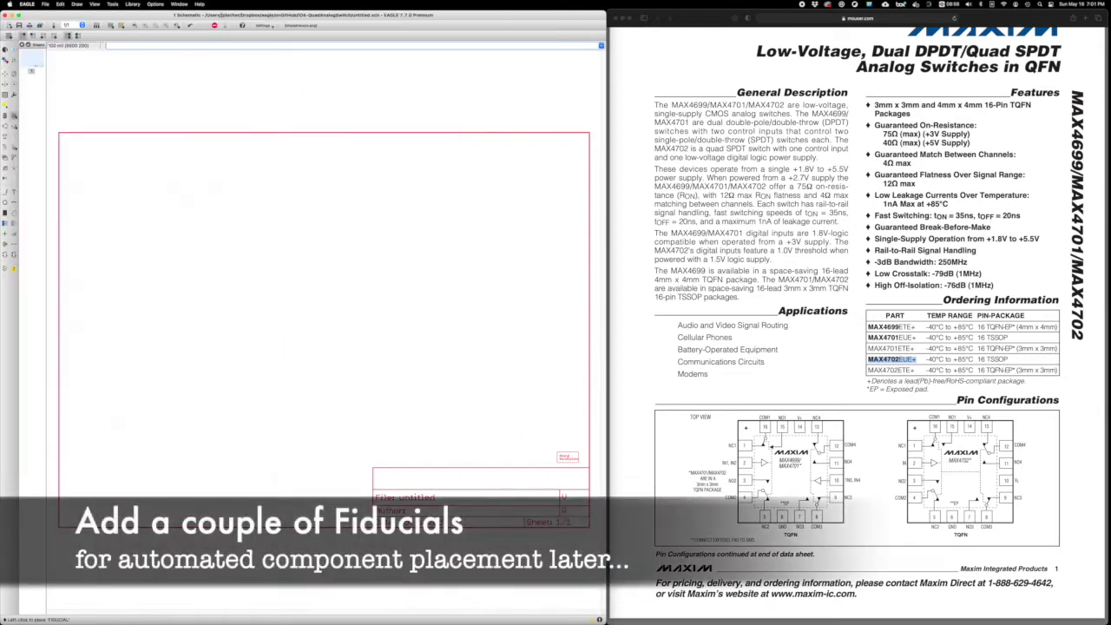
pyautogui.click(356, 495)
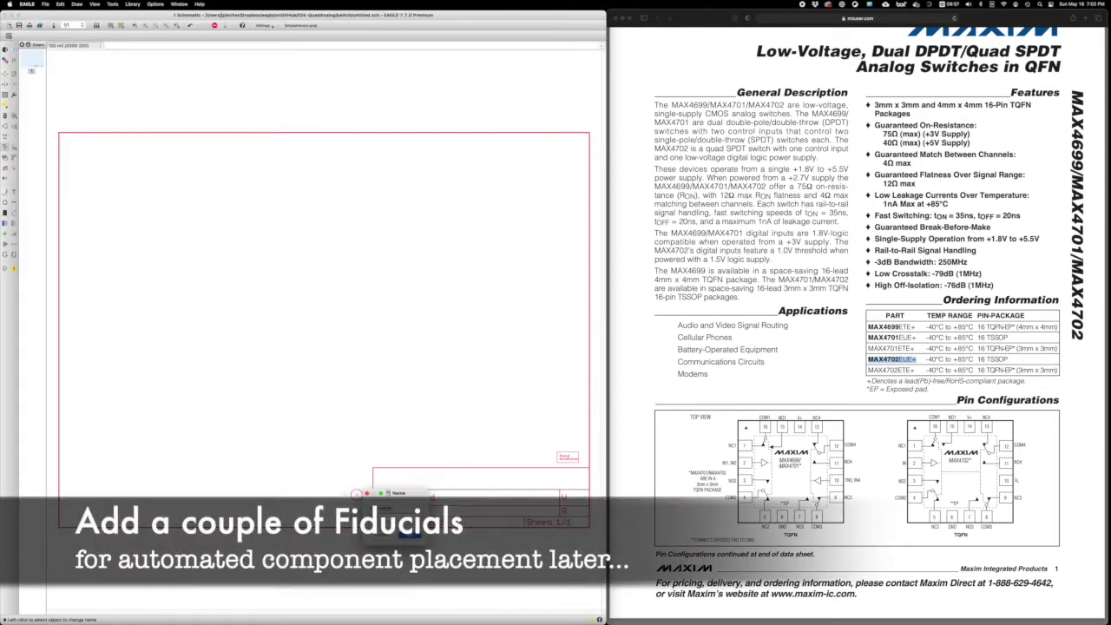
pyautogui.press('Return')
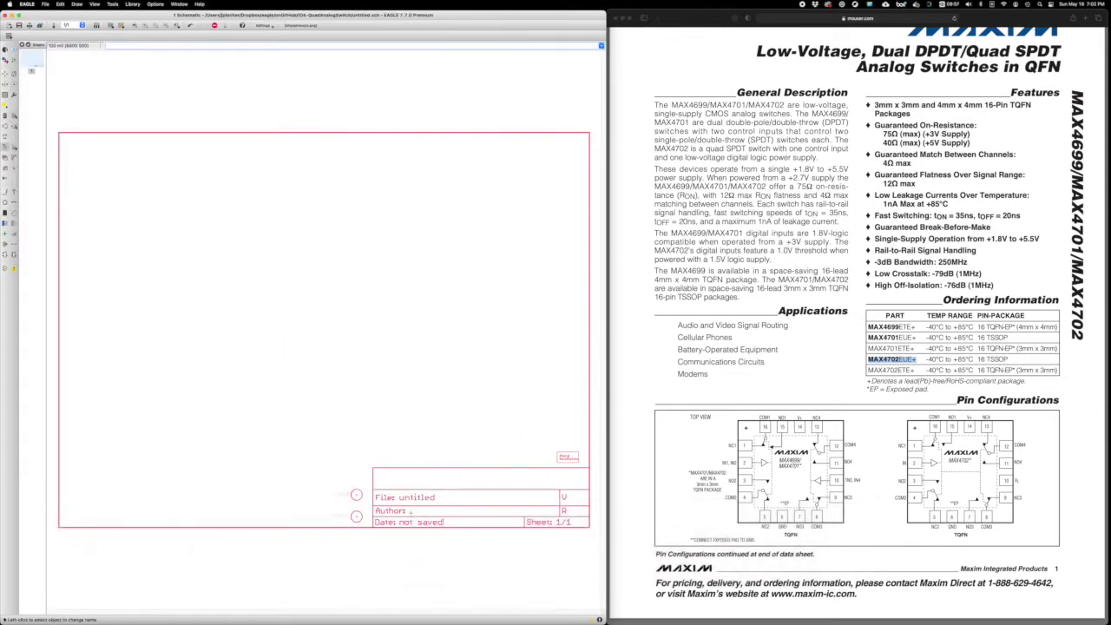
# - Place the text 'Analog Switch for multiplexing 4 sets of linear pots' above the title block
pyautogui.click(13, 192)
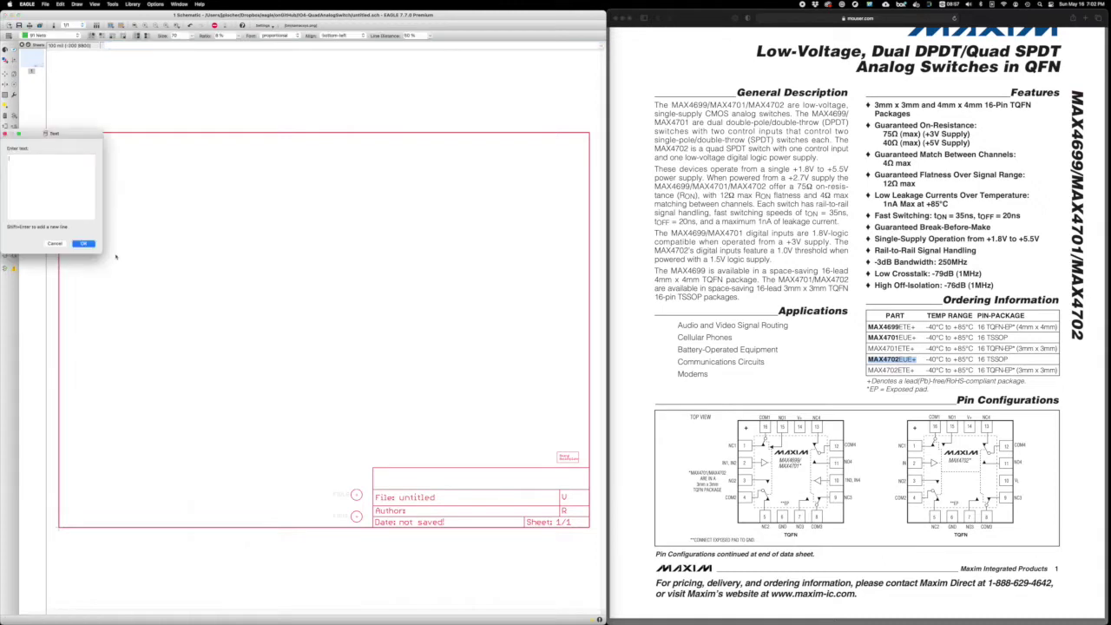
pyautogui.write('Analog Switch for multiple')
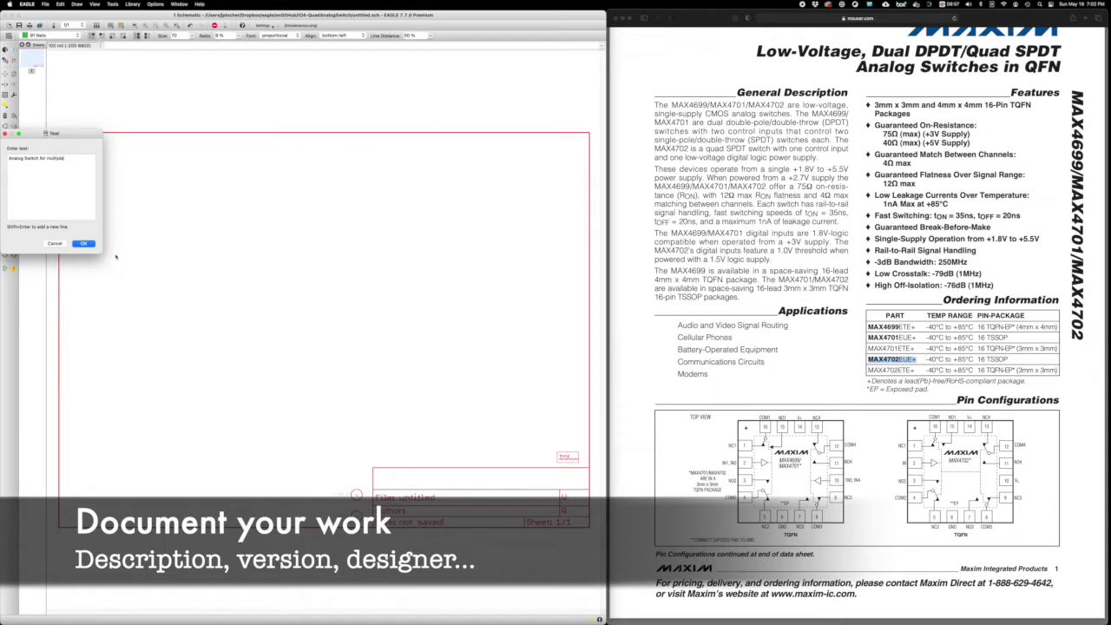
pyautogui.write('xing 4 sets of 4 linear pots')
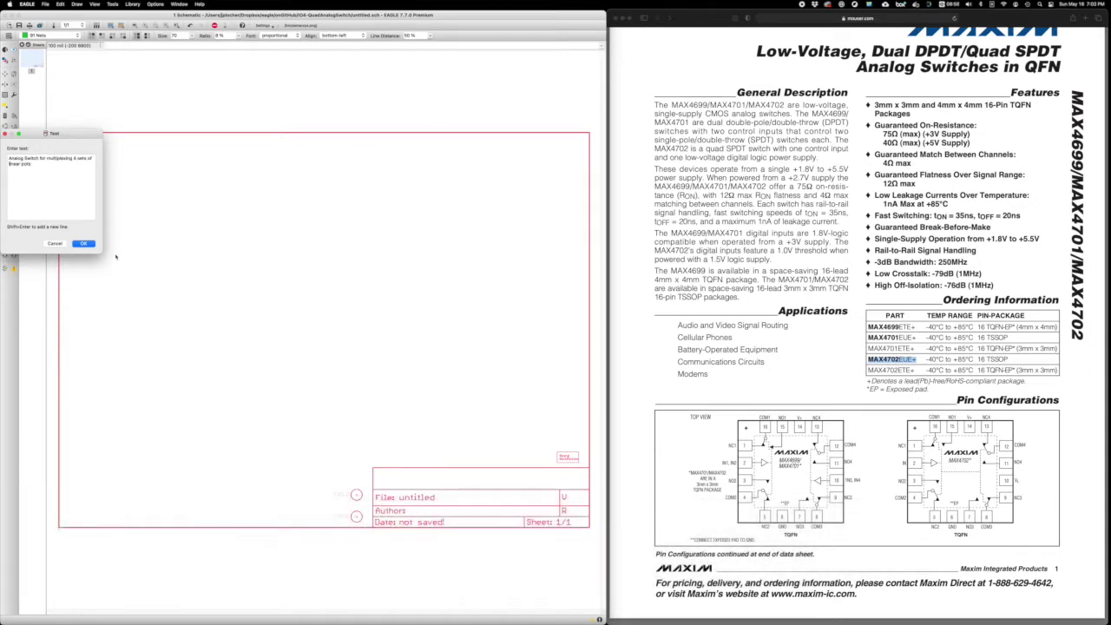
pyautogui.press('Return')
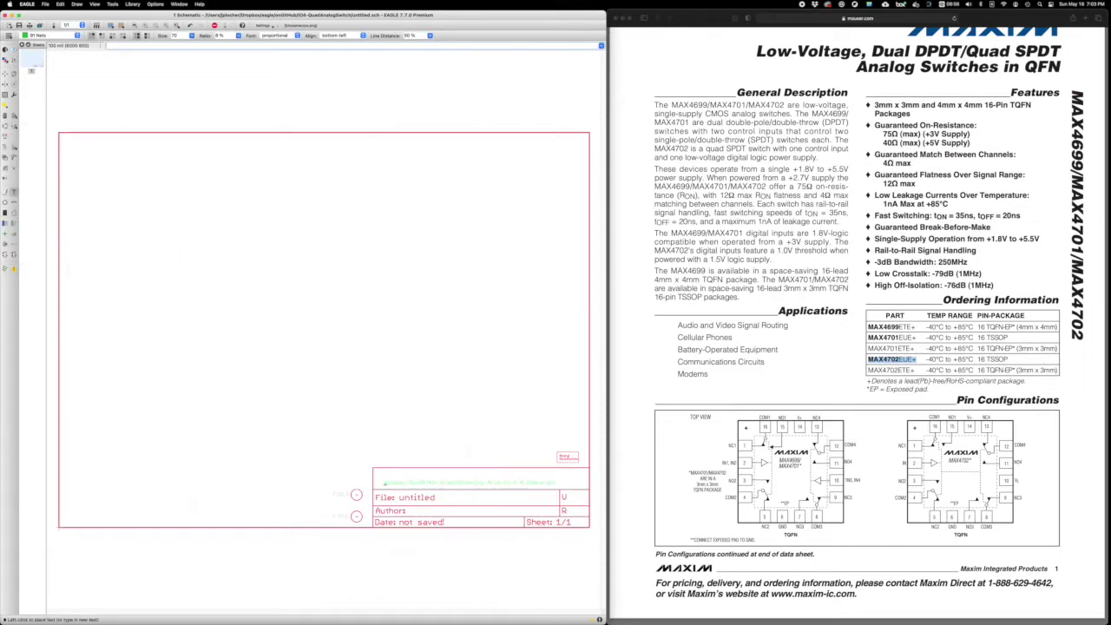
pyautogui.click(376, 483)
# - Add the author's name as text in the Authors row of the title block
pyautogui.press('Escape')
pyautogui.click(571, 501)
pyautogui.press('Return')
pyautogui.click(563, 510)
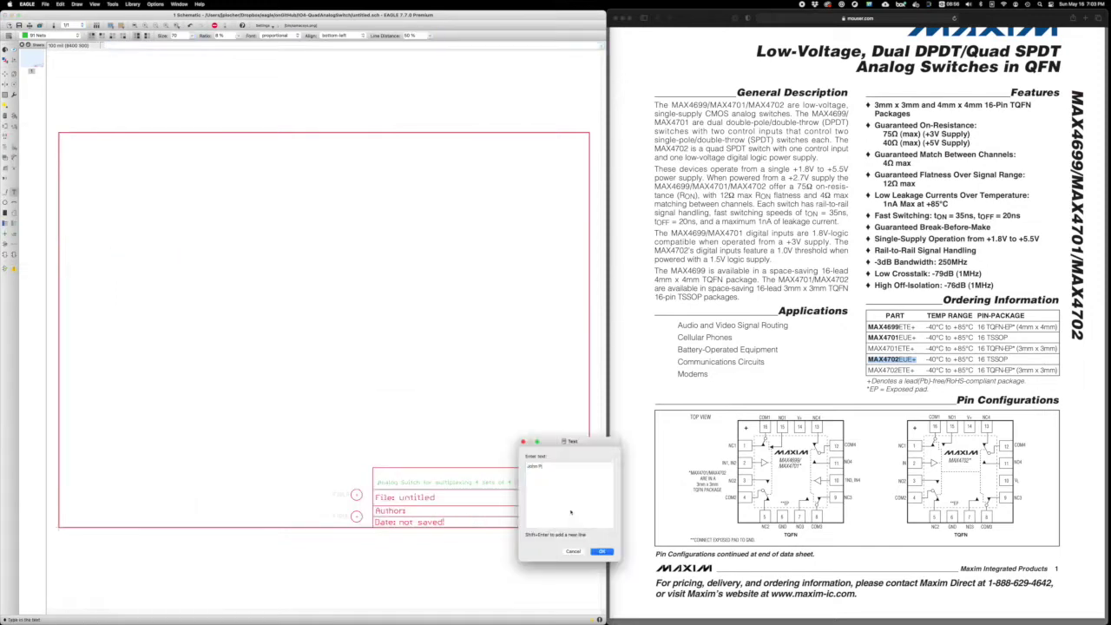
pyautogui.press('Return')
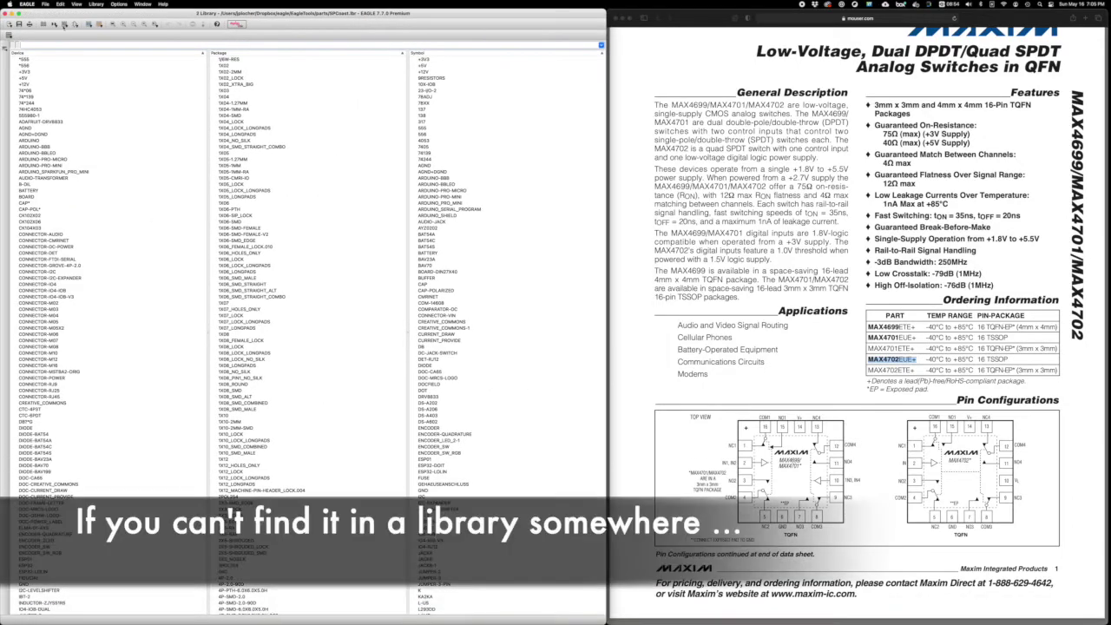
# - Create a new empty symbol named MAX4702 in the library editor
pyautogui.click(99, 24)
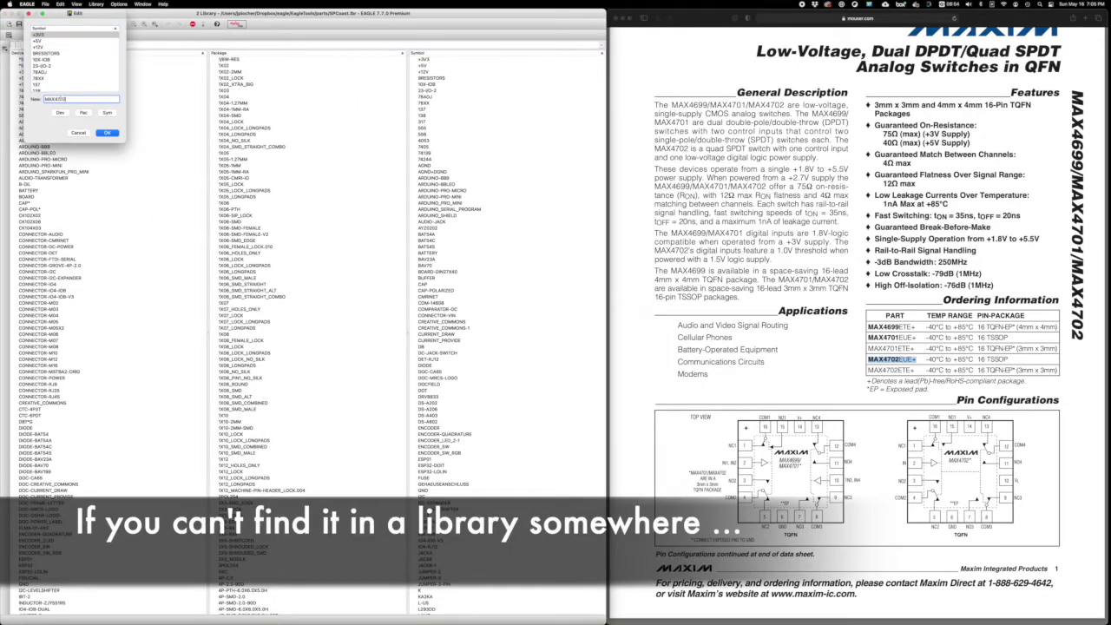
pyautogui.press('Return')
pyautogui.press('Return')
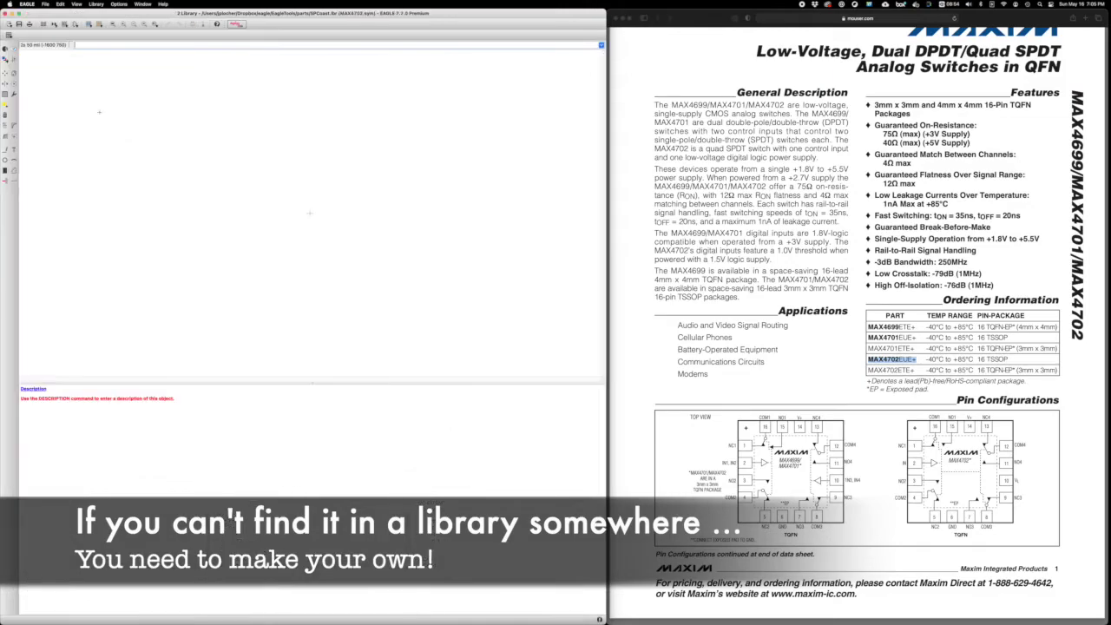
pyautogui.scroll(-10, 858, 330)
pyautogui.scroll(-10, 858, 330)
pyautogui.scroll(-5, 858, 330)
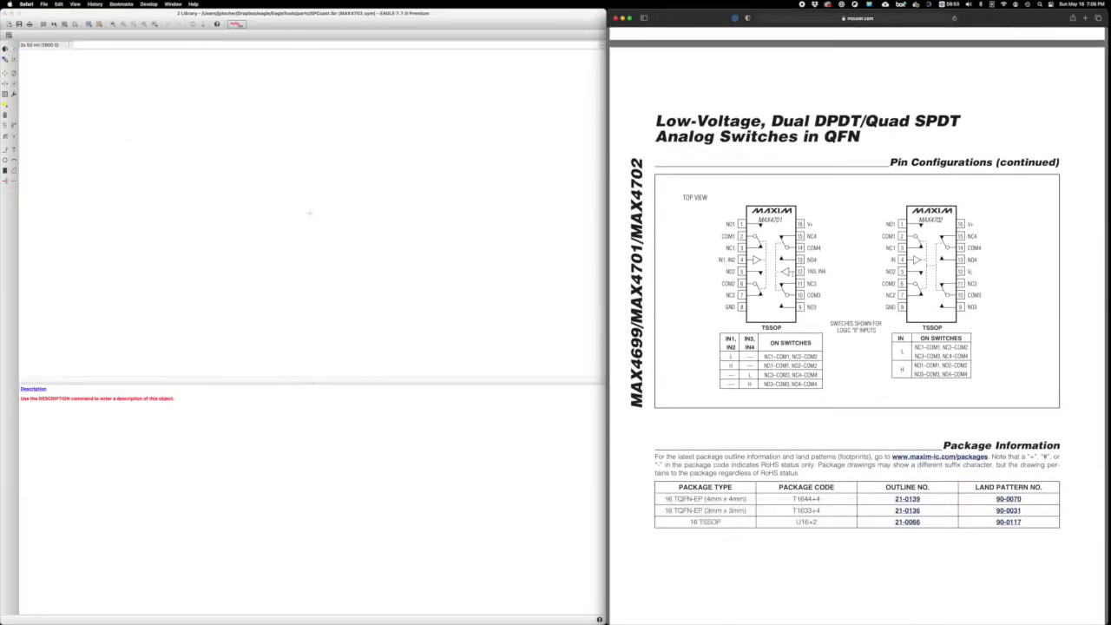
pyautogui.click(310, 213)
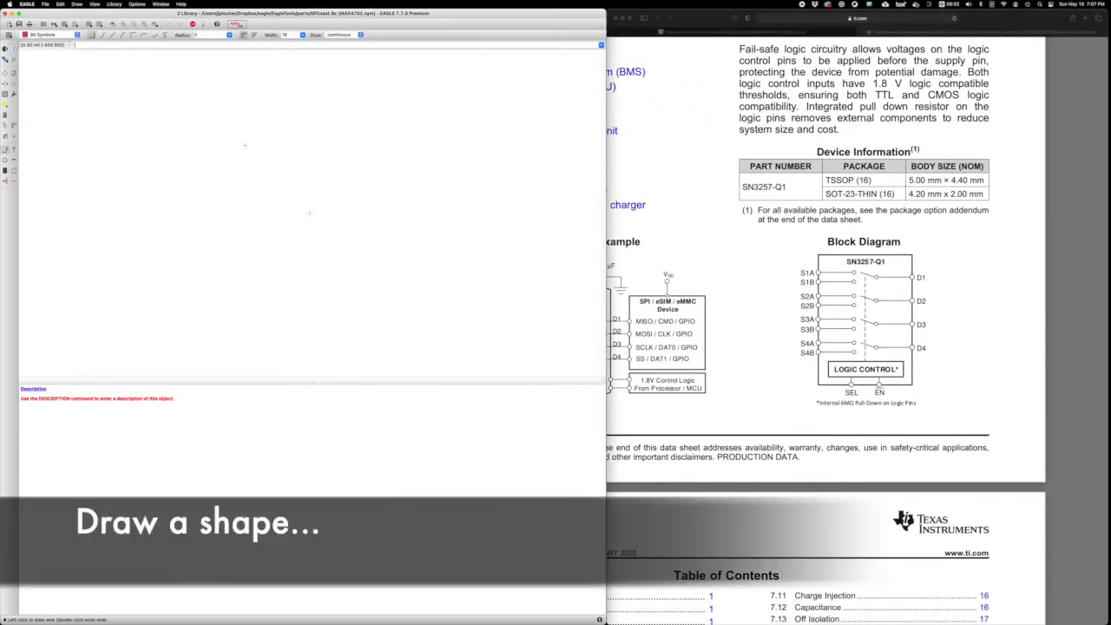
# - Place eight pins along the body's left edge, removing the surplus one
pyautogui.click(6, 181)
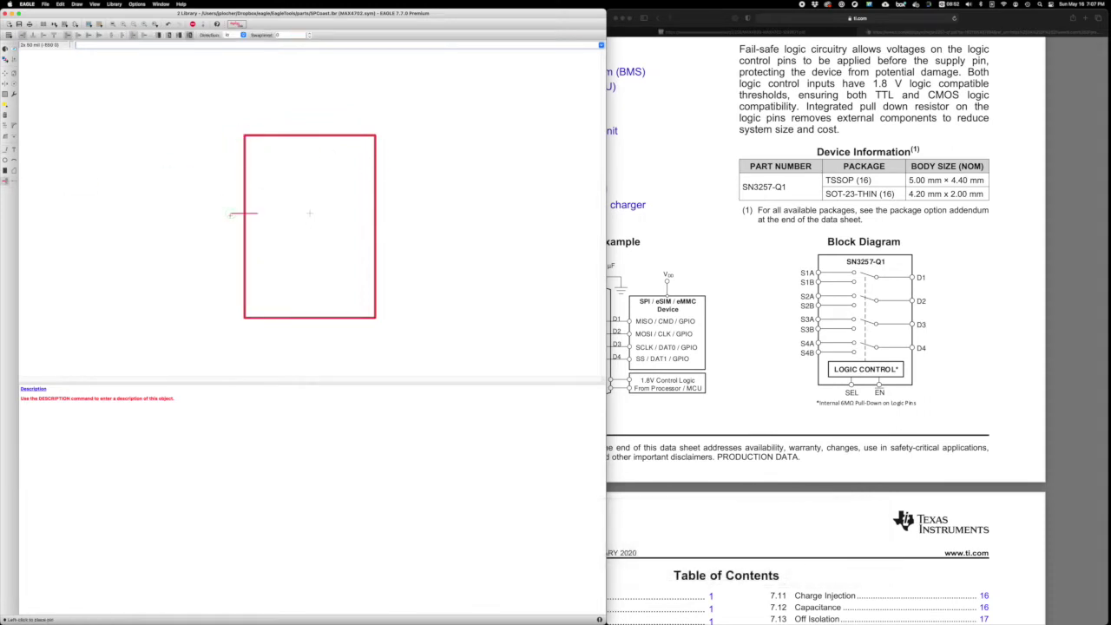
pyautogui.click(224, 213)
pyautogui.click(224, 199)
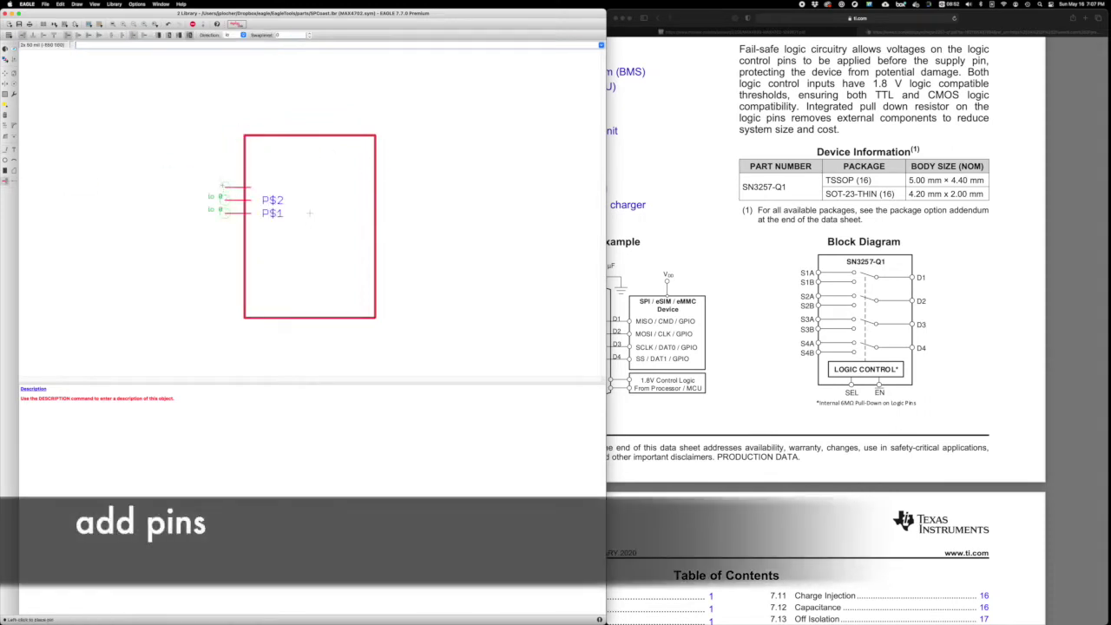
pyautogui.click(224, 160)
pyautogui.click(224, 148)
pyautogui.click(224, 226)
pyautogui.click(224, 239)
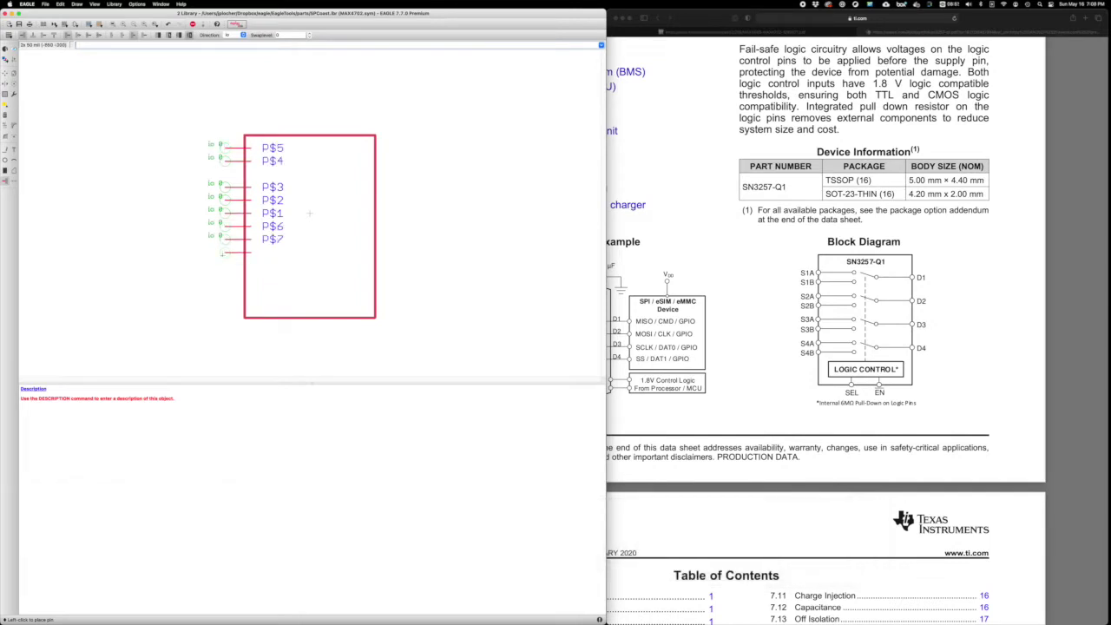
pyautogui.click(224, 265)
pyautogui.click(224, 278)
pyautogui.press('Delete')
# - Move the body's top and bottom edges upward to shape the trapezoid
pyautogui.press('F7')
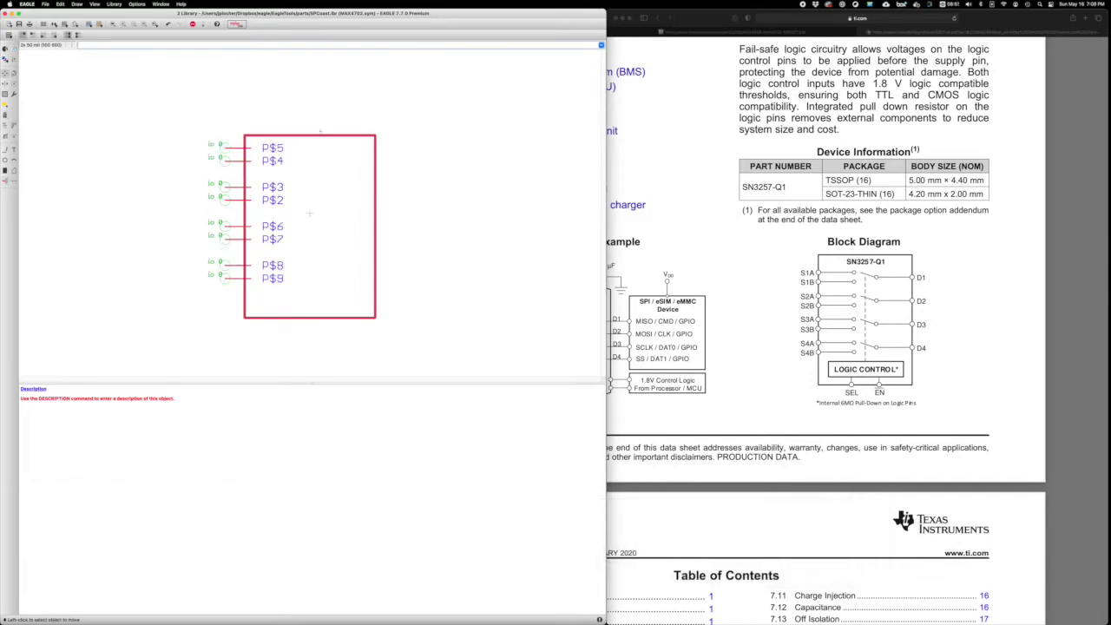
pyautogui.moveTo(317, 135); pyautogui.dragTo(317, 122)
pyautogui.moveTo(310, 316); pyautogui.dragTo(310, 311)
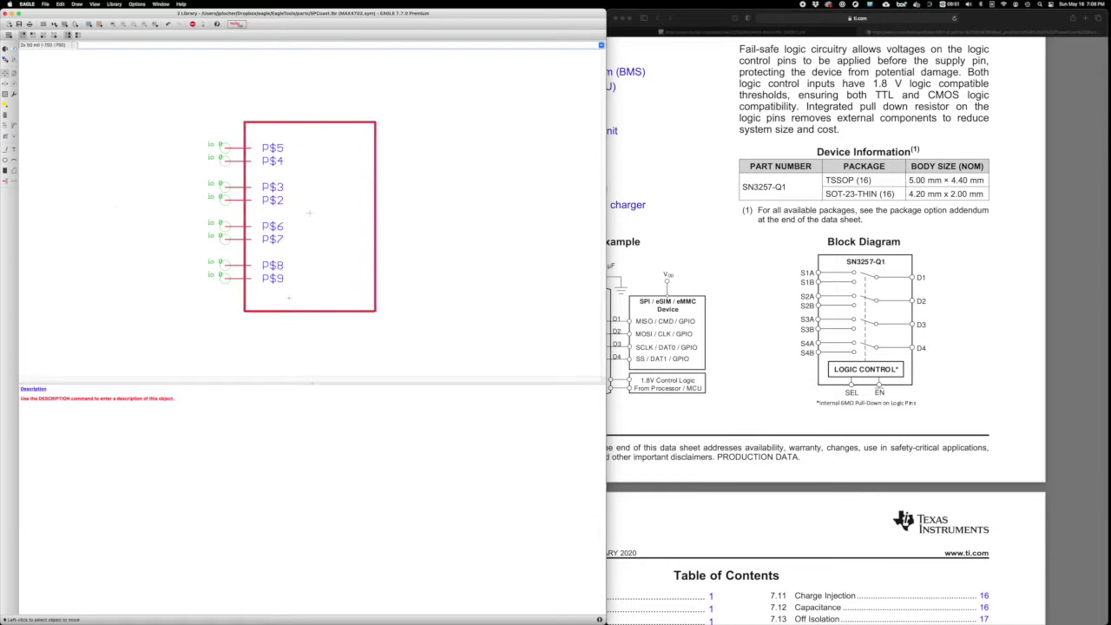
# - Add pins on the right side and one downward-pointing pin at the bottom
pyautogui.press('F6')
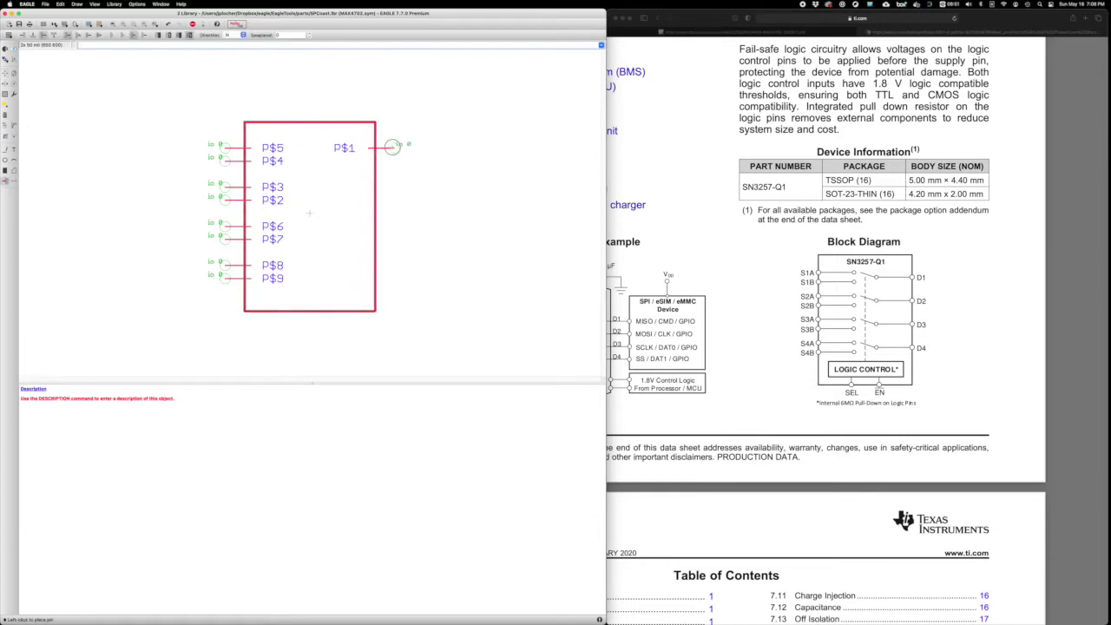
pyautogui.click(395, 187)
pyautogui.click(396, 226)
pyautogui.click(395, 265)
pyautogui.rightClick(288, 331)
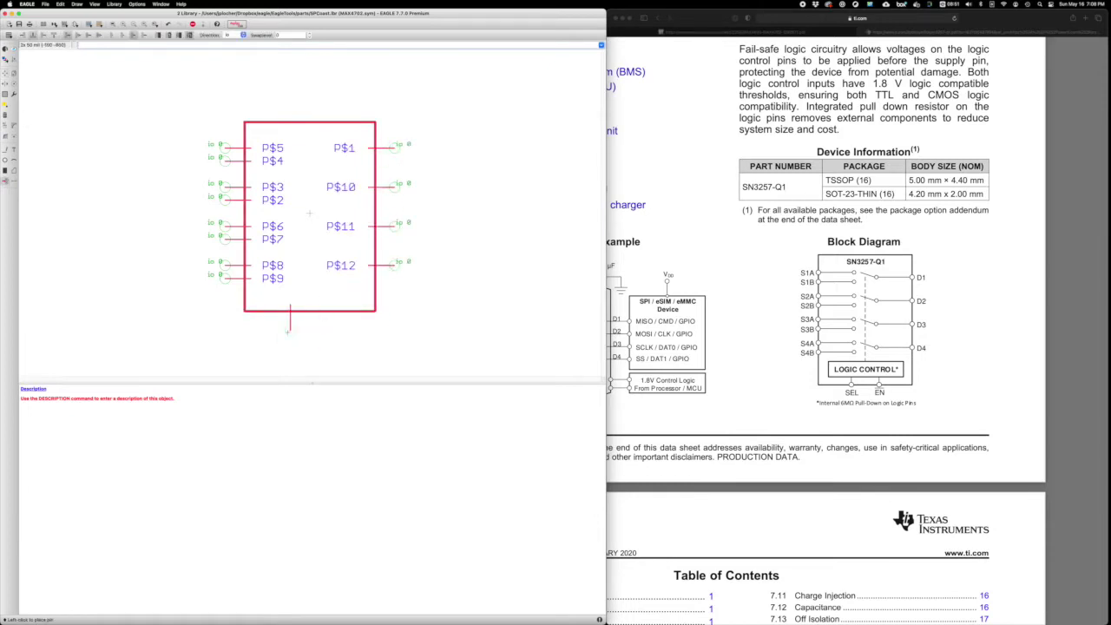
pyautogui.click(290, 328)
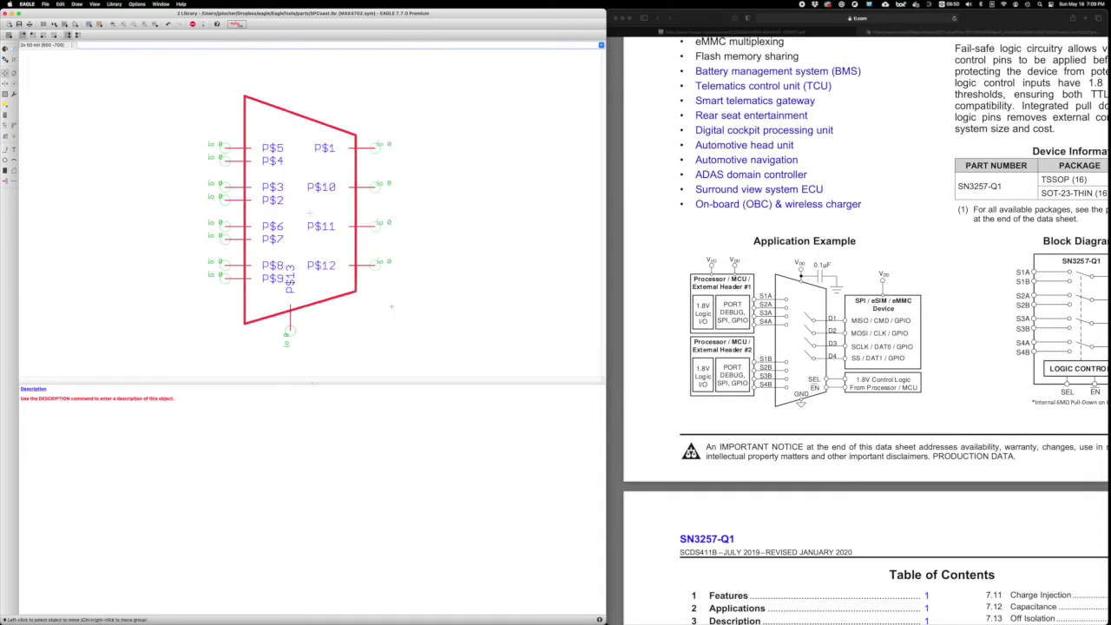
# - Move the right side, then shift the left pins and edge right to centre the symbol
pyautogui.click(390, 308)
pyautogui.moveTo(188, 79); pyautogui.dragTo(322, 352)
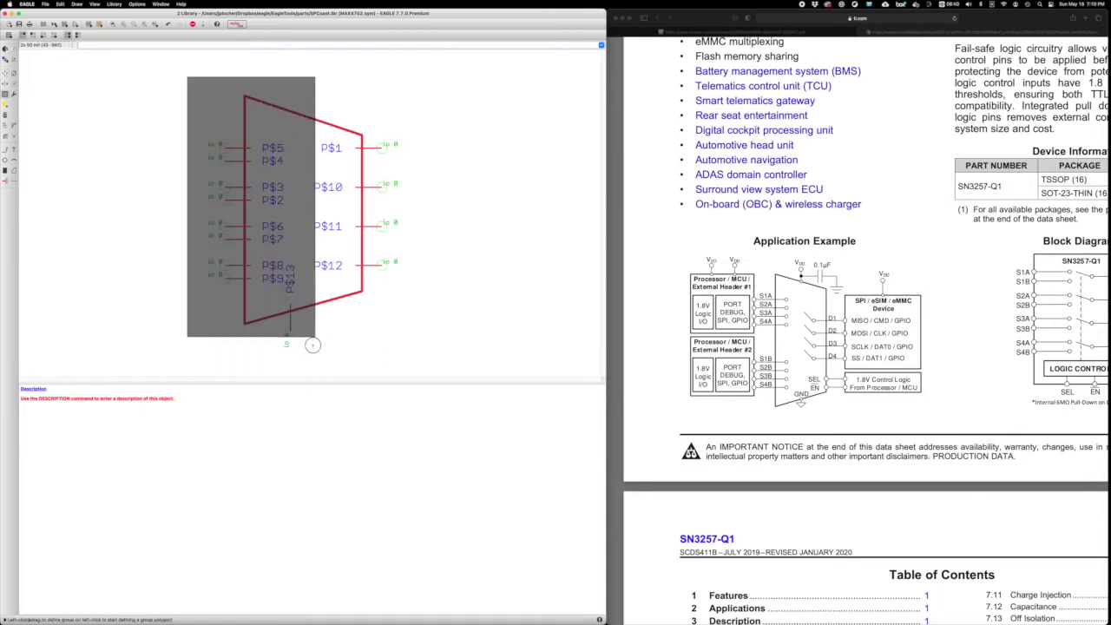
pyautogui.rightClick(317, 323)
pyautogui.click(336, 330)
pyautogui.click(338, 323)
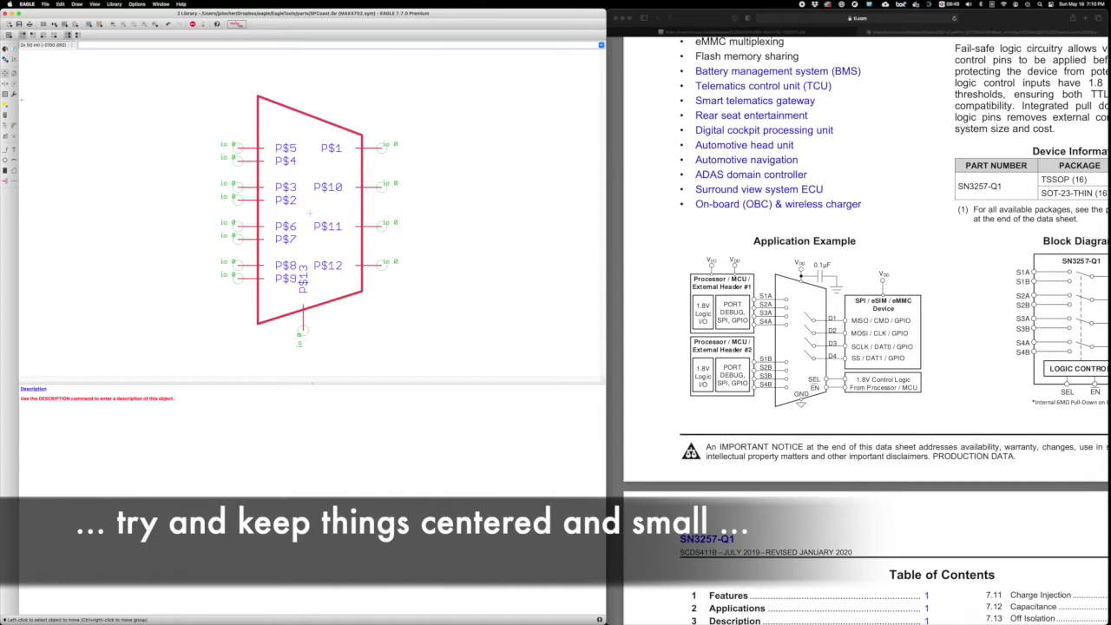
pyautogui.click(6, 126)
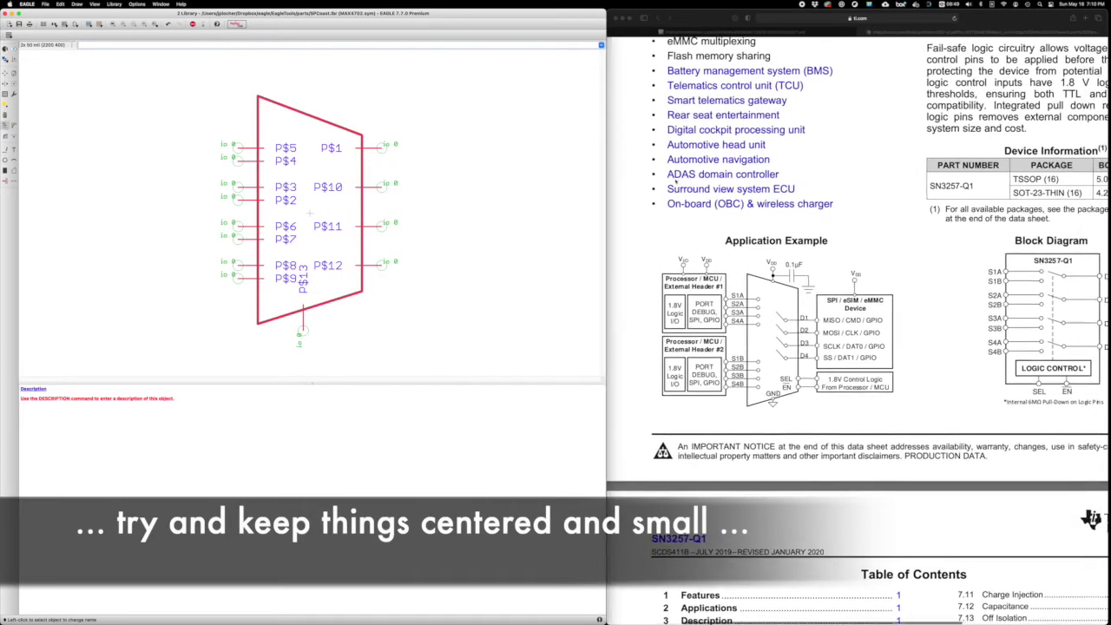
# - Name the four right-side pins COM1, COM2, COM3 and COM4
pyautogui.click(382, 147)
pyautogui.write('COM1')
pyautogui.press('Return')
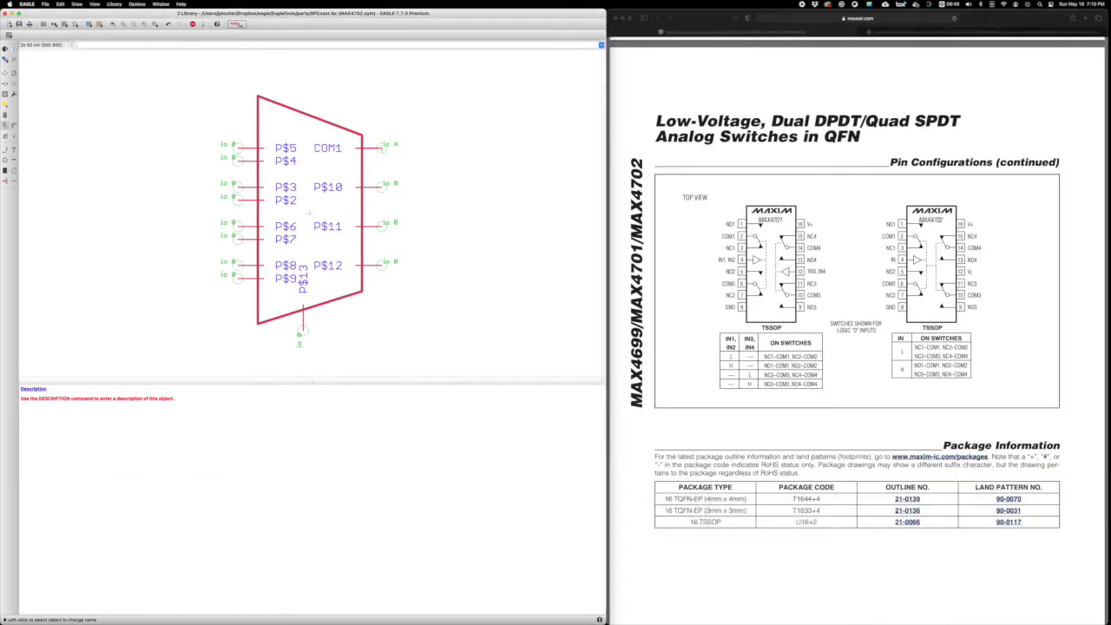
pyautogui.click(385, 186)
pyautogui.press('Return')
pyautogui.click(385, 226)
pyautogui.write('COM3')
pyautogui.press('Return')
pyautogui.click(385, 265)
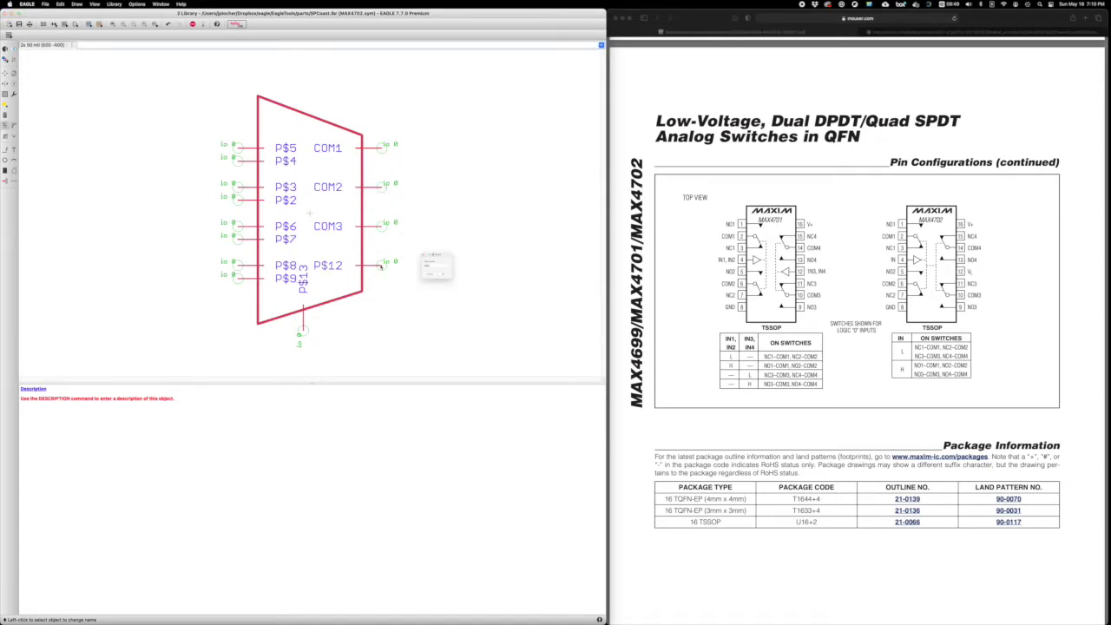
pyautogui.write('COM4')
# - Regroup the left pins into an upper and a lower group
pyautogui.press('F7')
pyautogui.moveTo(247, 187)
pyautogui.mouseDown()
pyautogui.moveTo(248, 174)
pyautogui.moveTo(247, 187)
pyautogui.mouseUp()
pyautogui.moveTo(247, 238); pyautogui.dragTo(248, 252)
pyautogui.moveTo(248, 226); pyautogui.dragTo(247, 239)
# - Name the upper left pins NO1 through NO4
pyautogui.click(6, 114)
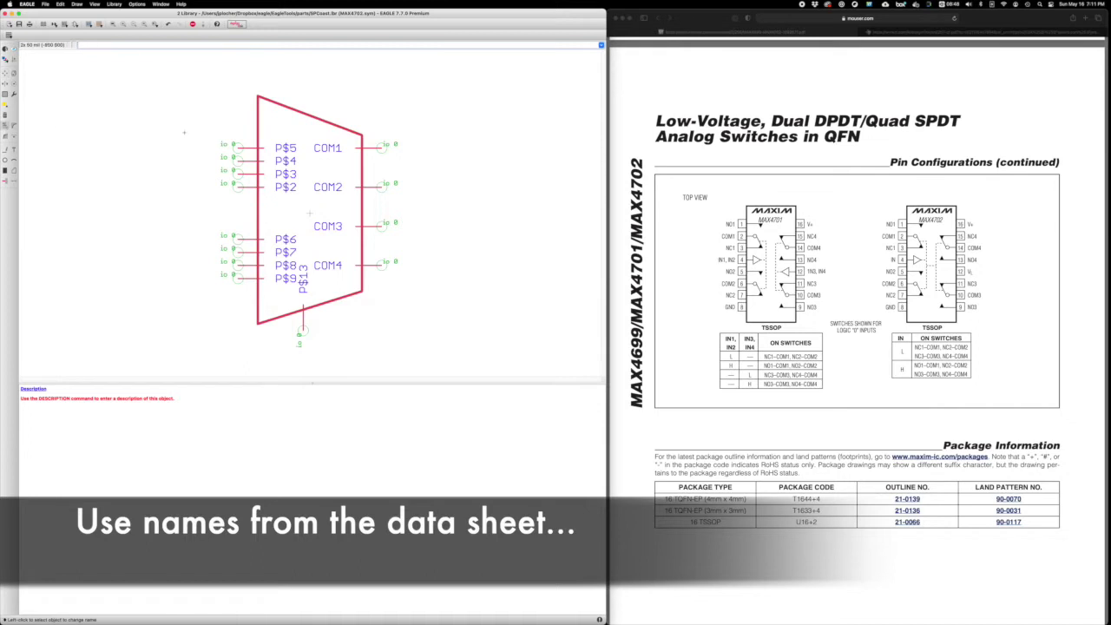
pyautogui.click(241, 148)
pyautogui.write('NO1')
pyautogui.press('Return')
pyautogui.click(241, 161)
pyautogui.write('NO2')
pyautogui.press('Return')
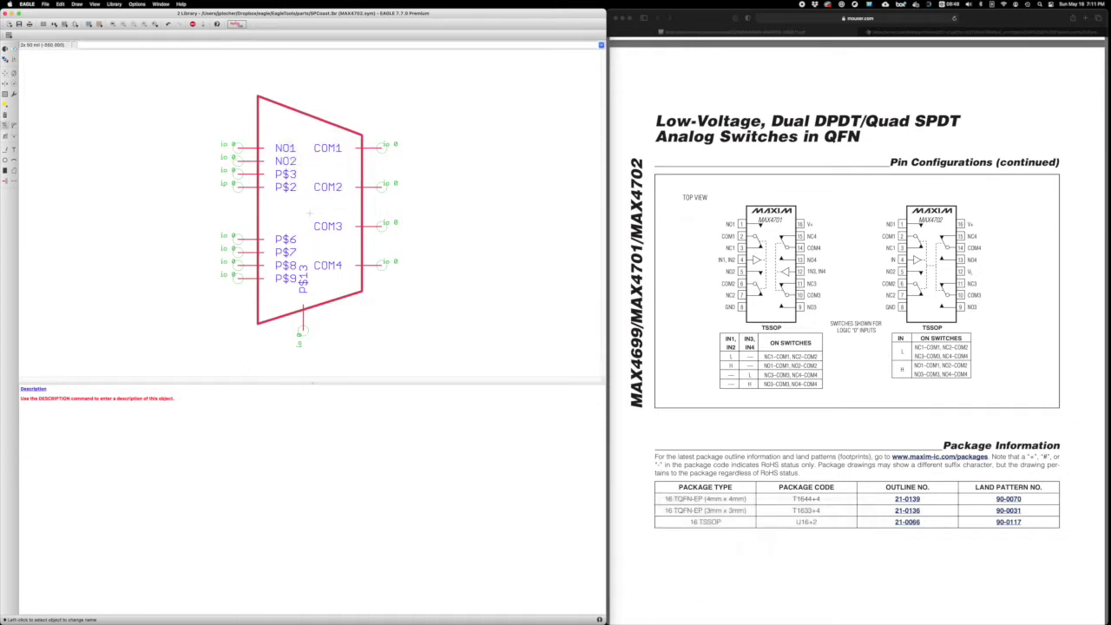
pyautogui.write('3')
pyautogui.press('Return')
pyautogui.click(240, 186)
pyautogui.write('NO4')
pyautogui.press('Return')
# - Name the lower left pins NC1 through NC4 and the bottom pin IN
pyautogui.click(240, 238)
pyautogui.write('NC1')
pyautogui.press('Return')
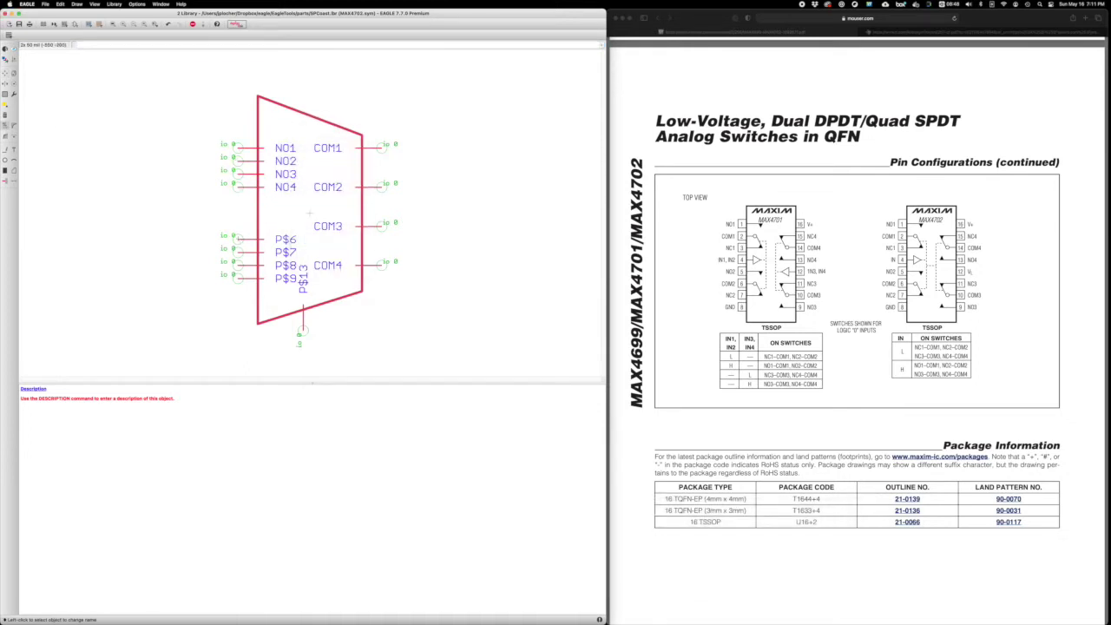
pyautogui.click(240, 252)
pyautogui.write('NC2')
pyautogui.press('Return')
pyautogui.click(240, 264)
pyautogui.write('NC3')
pyautogui.press('Return')
pyautogui.click(240, 278)
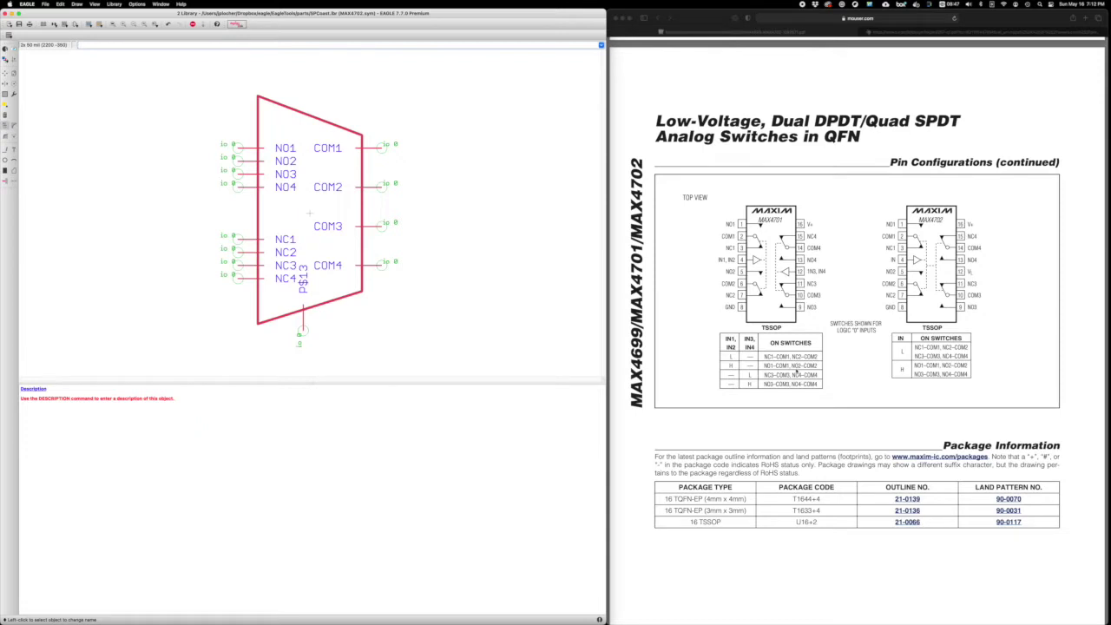
pyautogui.click(300, 331)
pyautogui.write('IN')
pyautogui.press('Return')
# - Stack COM2, COM3 and COM4 under COM1, and move IN below COM4
pyautogui.click(382, 185)
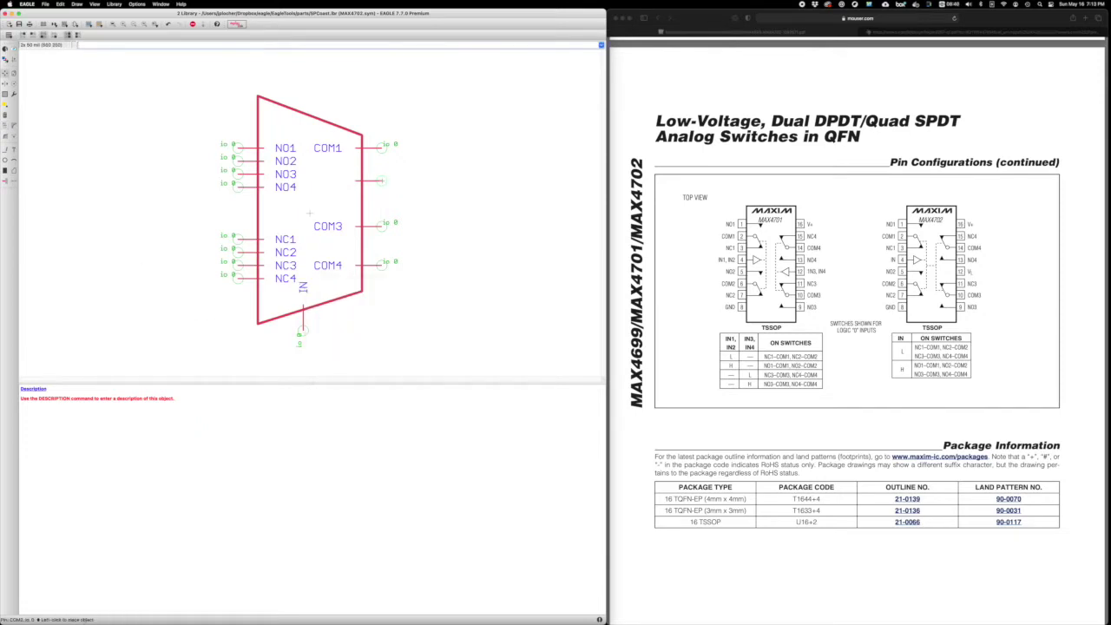
pyautogui.click(382, 172)
pyautogui.click(382, 226)
pyautogui.click(382, 200)
pyautogui.click(382, 265)
pyautogui.click(382, 226)
pyautogui.click(301, 332)
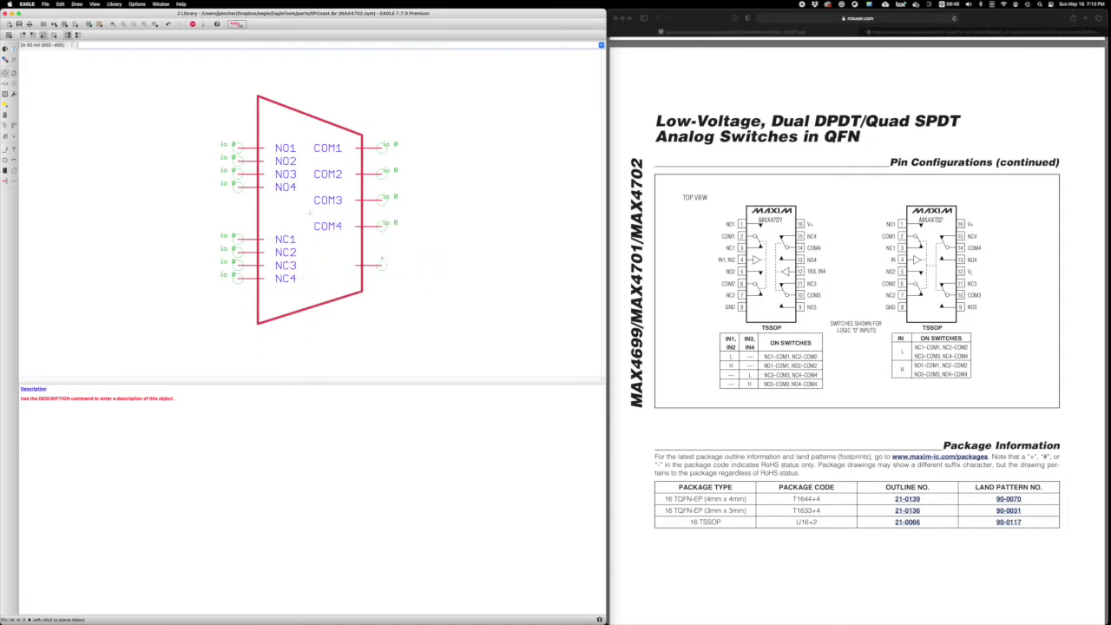
pyautogui.click(382, 252)
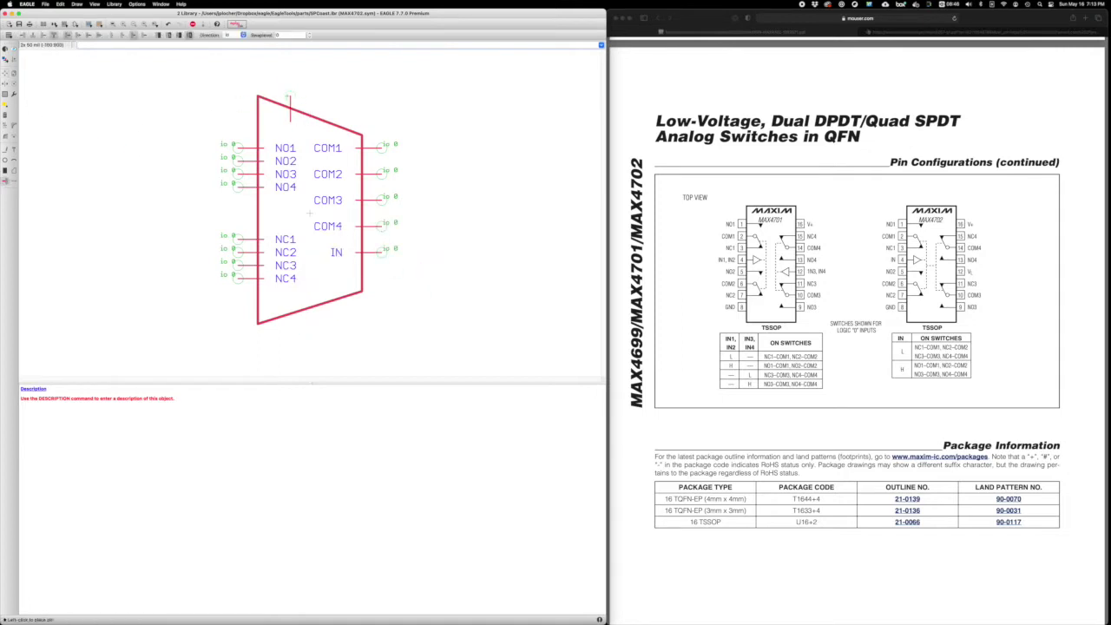
# - Add new supply pins at the top edge and pointing down at the bottom edge
pyautogui.click(296, 94)
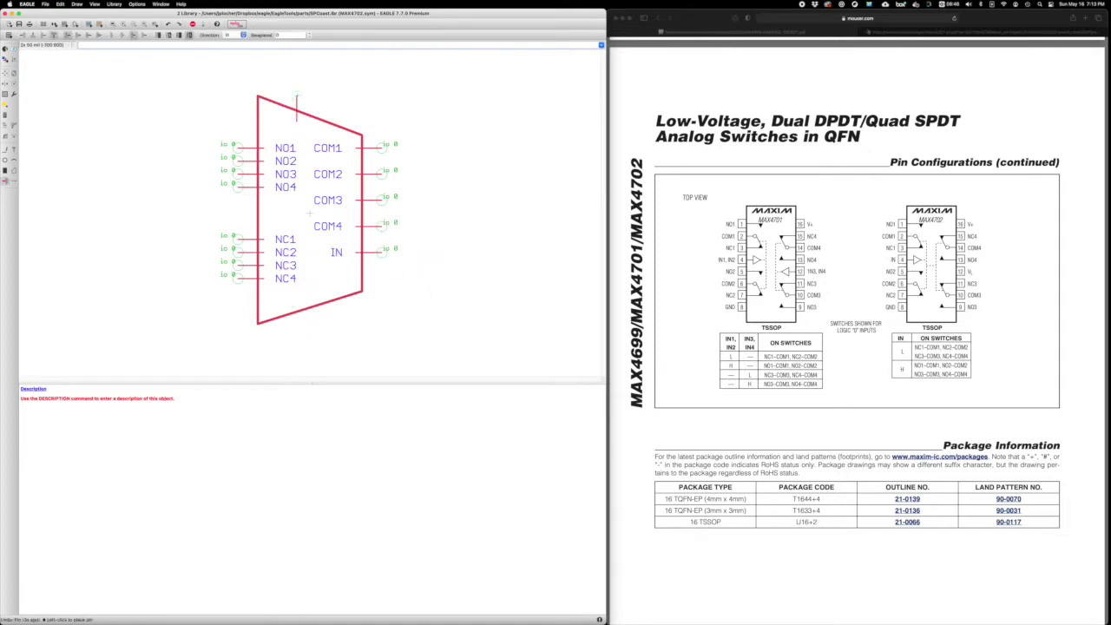
pyautogui.rightClick(310, 278)
pyautogui.rightClick(310, 286)
pyautogui.click(310, 323)
# - Name the top supply pin V+ and the bottom pin GND, aligning GND below
pyautogui.click(5, 181)
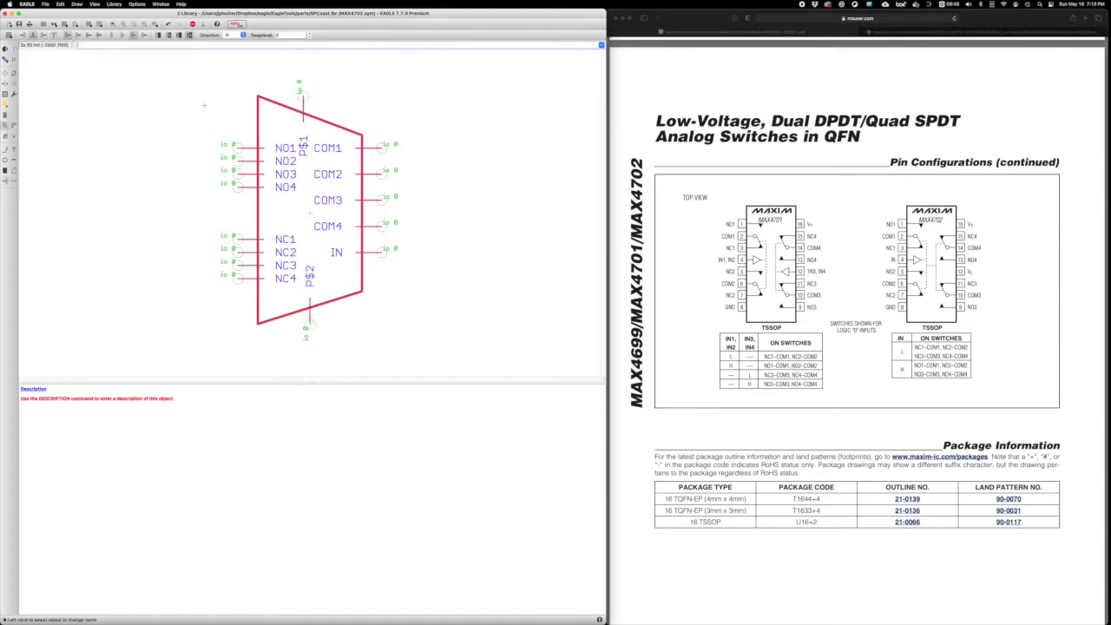
pyautogui.click(299, 94)
pyautogui.write('VCC')
pyautogui.press('Return')
pyautogui.click(310, 324)
pyautogui.write('GND')
pyautogui.press('Return')
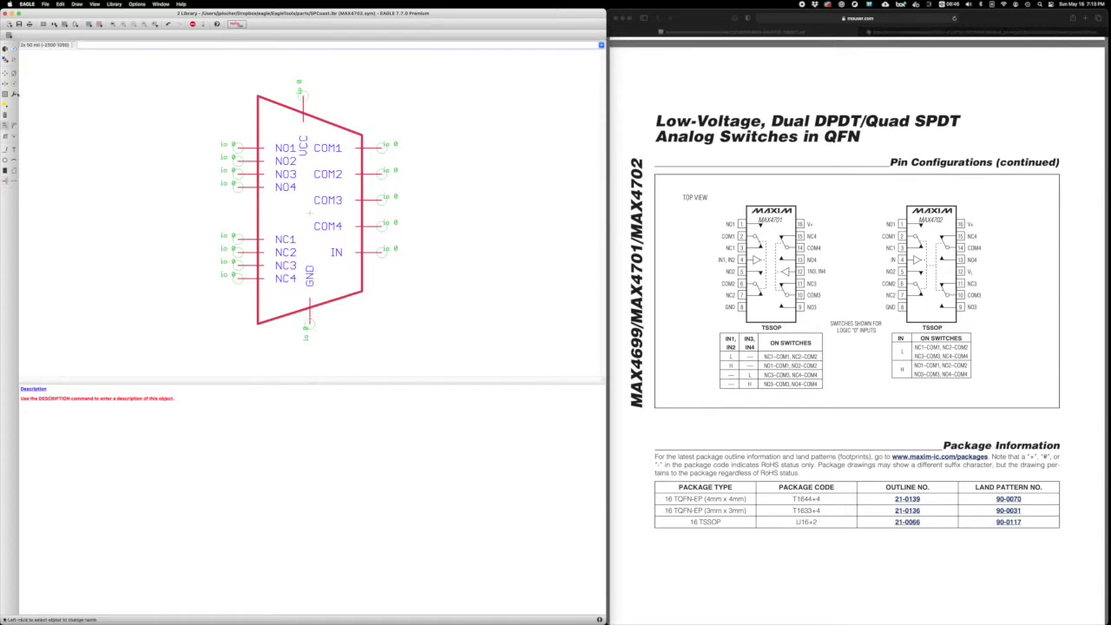
pyautogui.moveTo(310, 323); pyautogui.dragTo(302, 325)
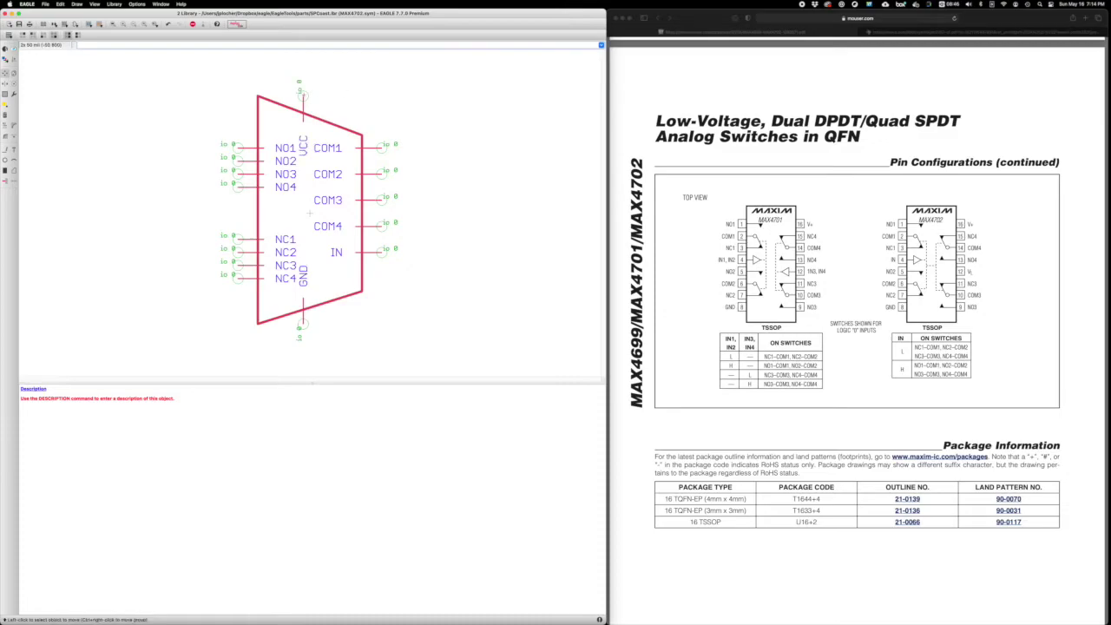
pyautogui.click(5, 181)
pyautogui.click(299, 94)
pyautogui.write('V+')
pyautogui.press('Return')
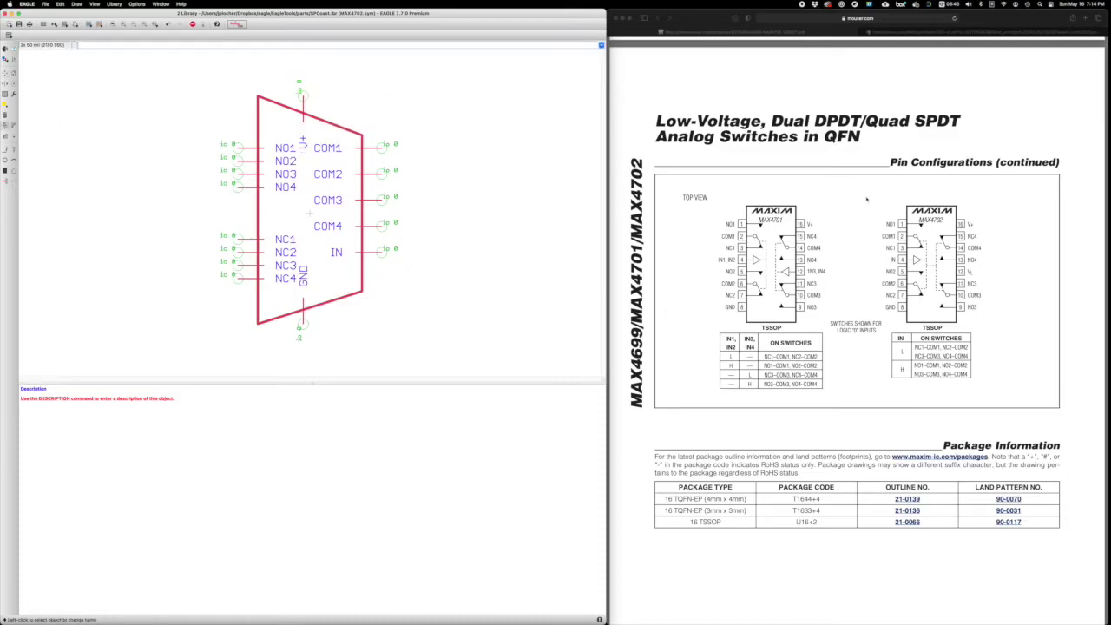
# - Scroll the MAX4702 datasheet in Safari to the Logic Power-Supply Input description and select it
pyautogui.click(866, 199)
pyautogui.scroll(20, 866, 199)
pyautogui.scroll(10, 903, 217)
pyautogui.scroll(-10, 921, 226)
pyautogui.scroll(-15, 944, 239)
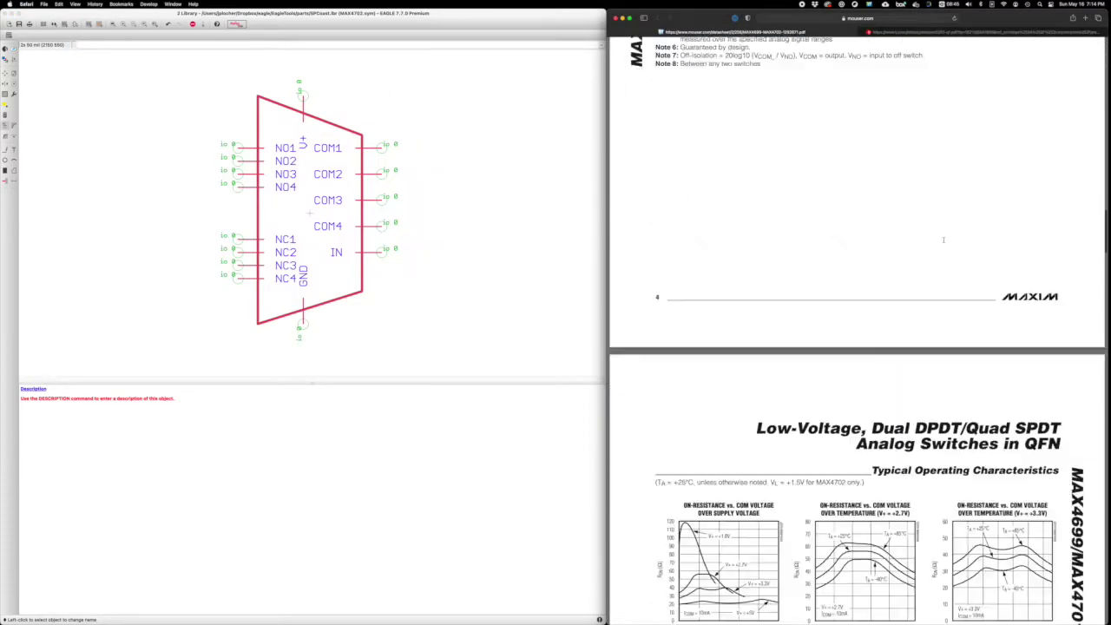
pyautogui.scroll(-20, 943, 239)
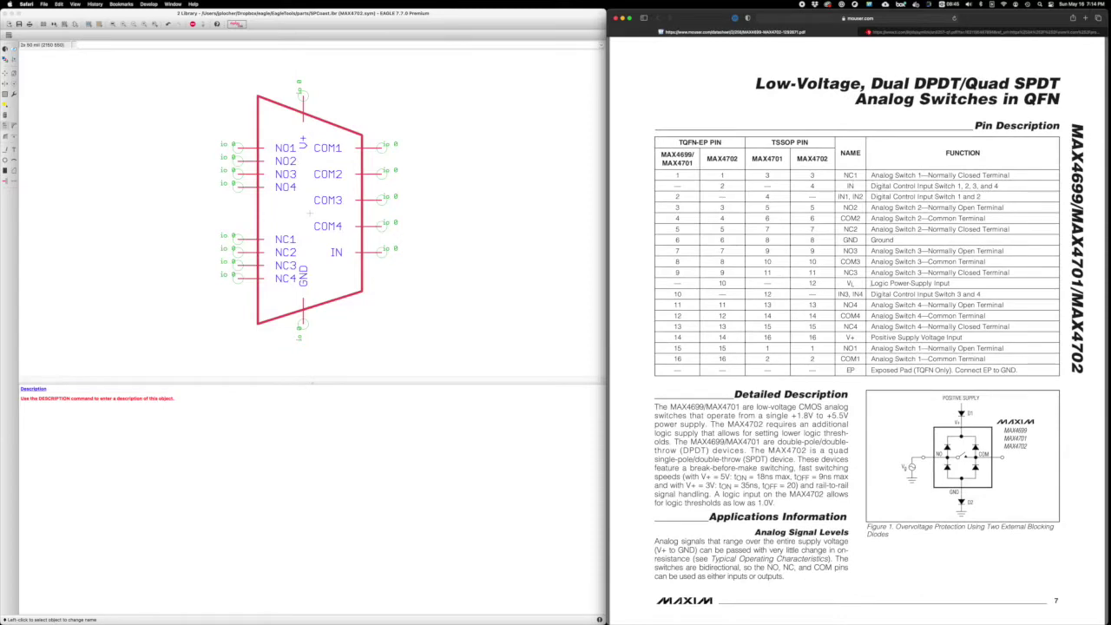
pyautogui.moveTo(870, 284); pyautogui.dragTo(956, 284)
# - Highlight the Pin Description sentence stating the MAX4702 needs an additional logic supply
pyautogui.scroll(-10, 955, 284)
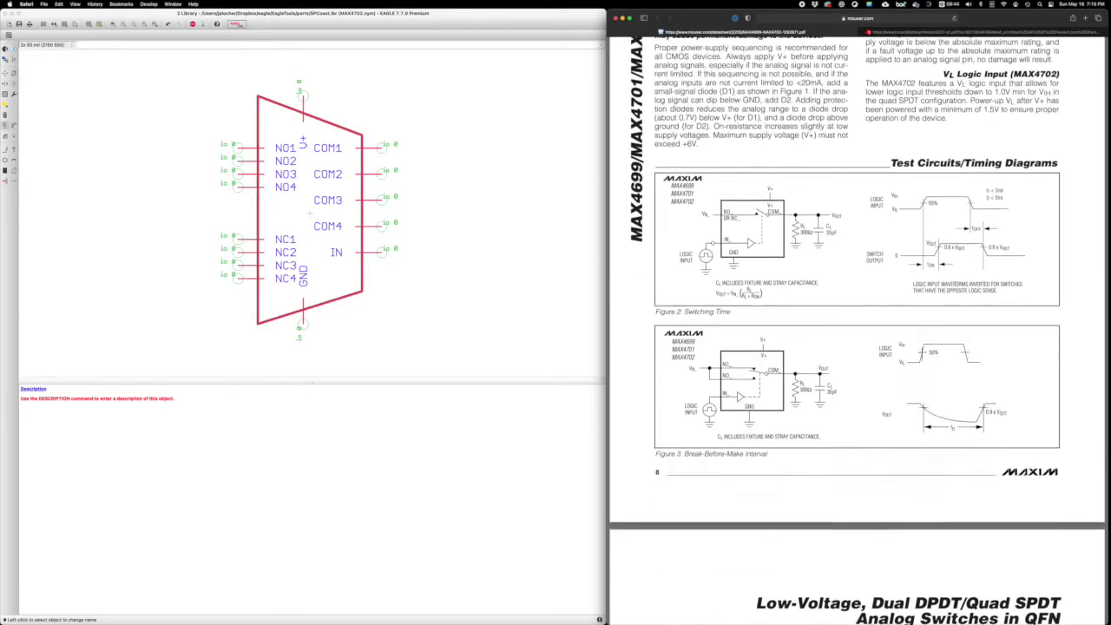
pyautogui.scroll(-10, 955, 284)
pyautogui.scroll(-10, 955, 284)
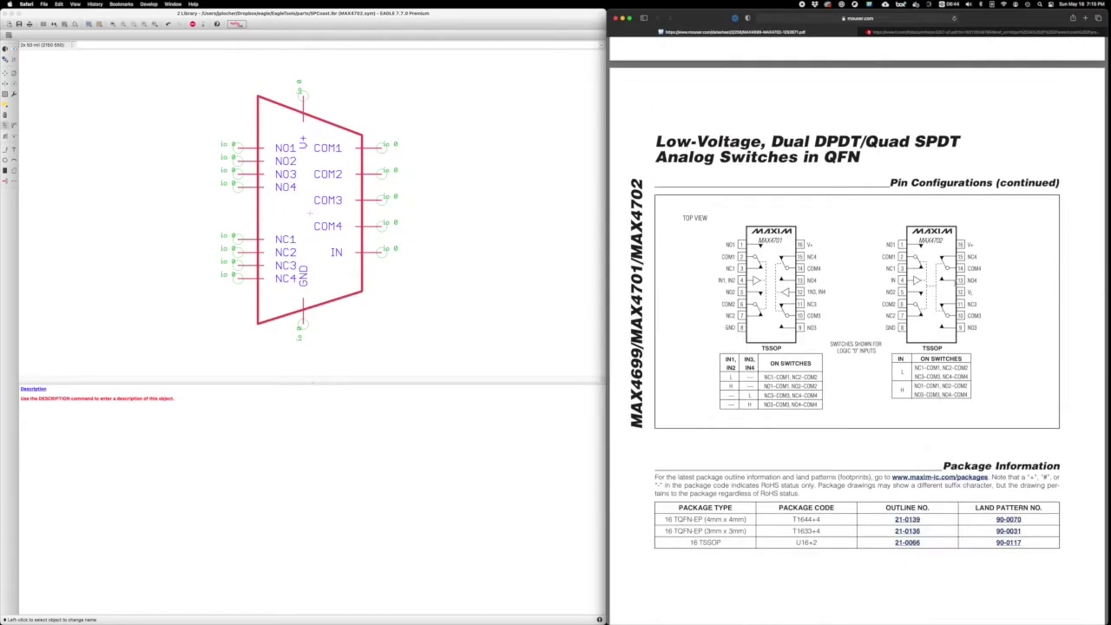
pyautogui.scroll(15, 857, 256)
pyautogui.scroll(15, 857, 256)
pyautogui.scroll(15, 857, 257)
pyautogui.scroll(15, 857, 256)
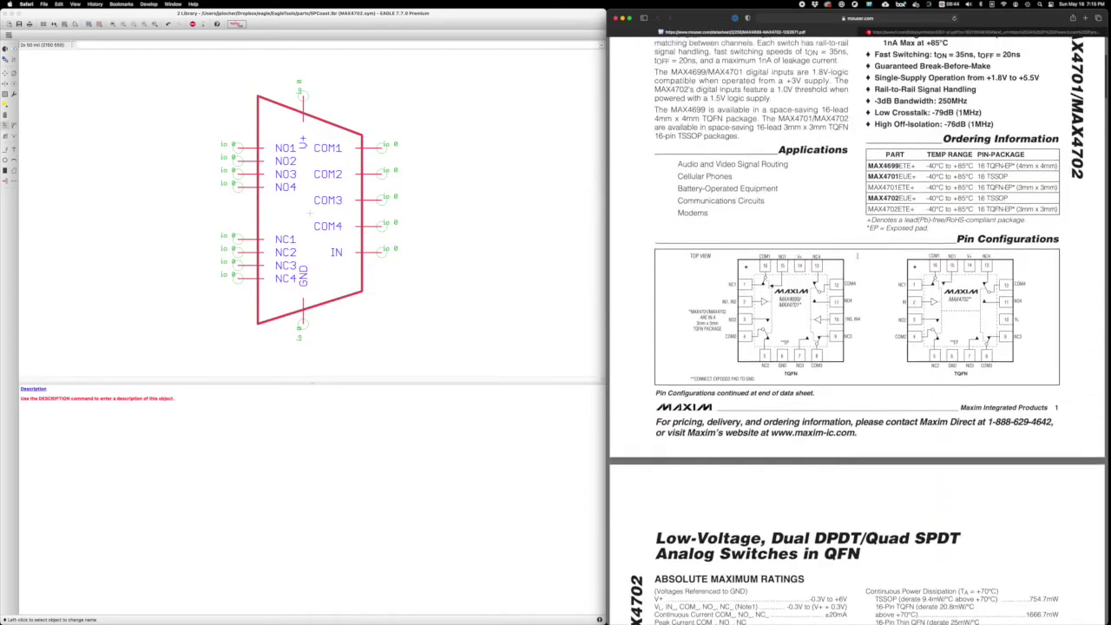
pyautogui.scroll(-2, 857, 256)
pyautogui.scroll(-8, 857, 257)
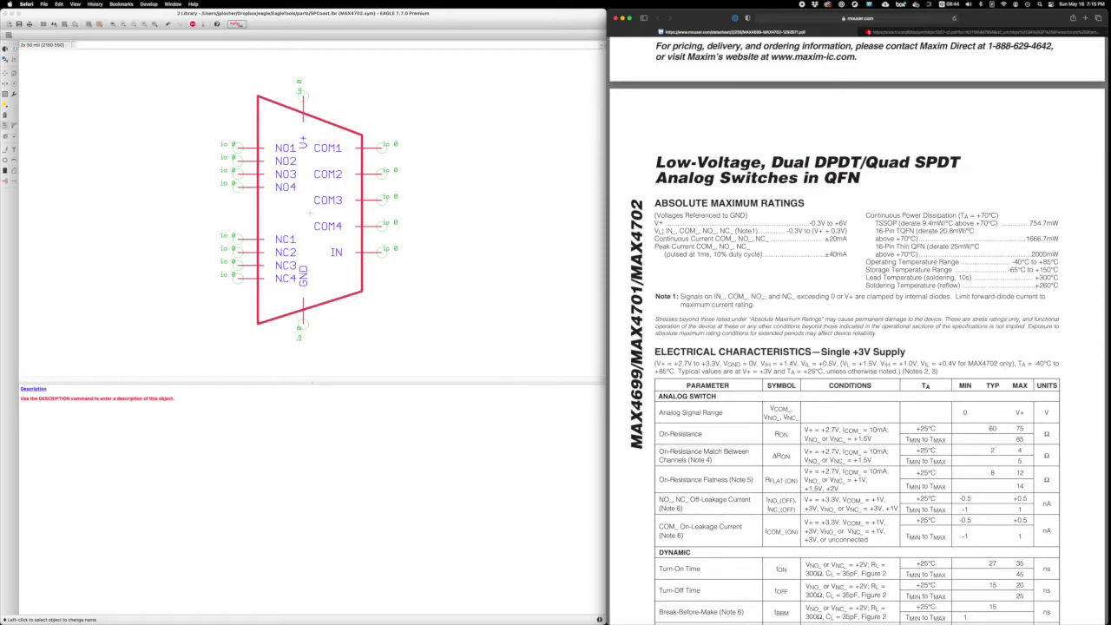
pyautogui.scroll(-5, 758, 294)
pyautogui.scroll(-5, 758, 295)
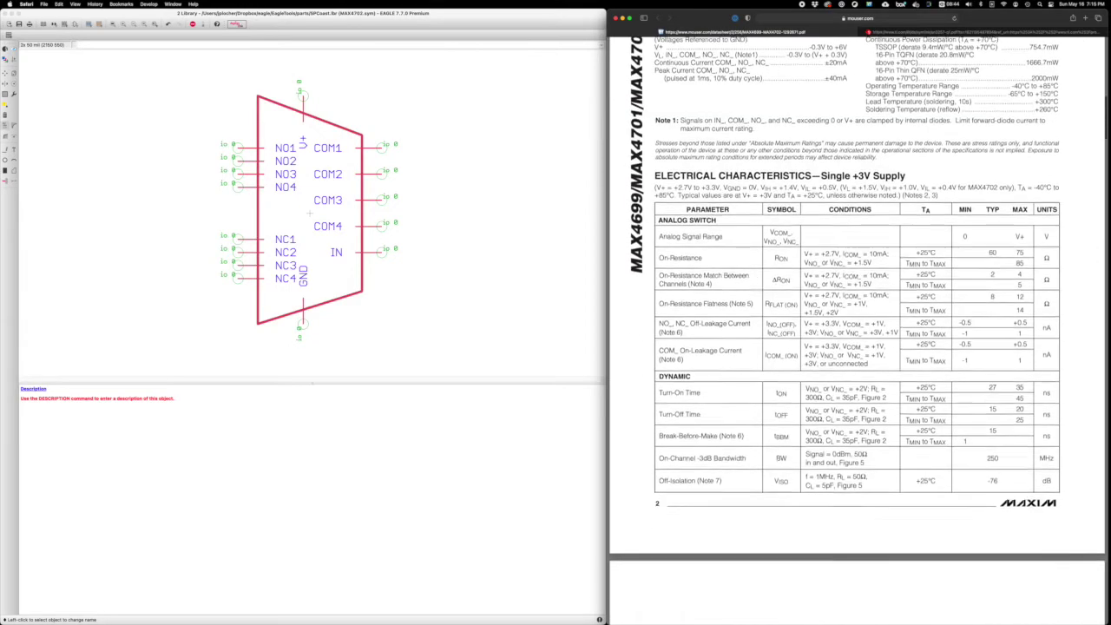
pyautogui.scroll(-5, 782, 291)
pyautogui.scroll(-5, 844, 287)
pyautogui.scroll(-5, 858, 301)
pyautogui.scroll(-3, 858, 301)
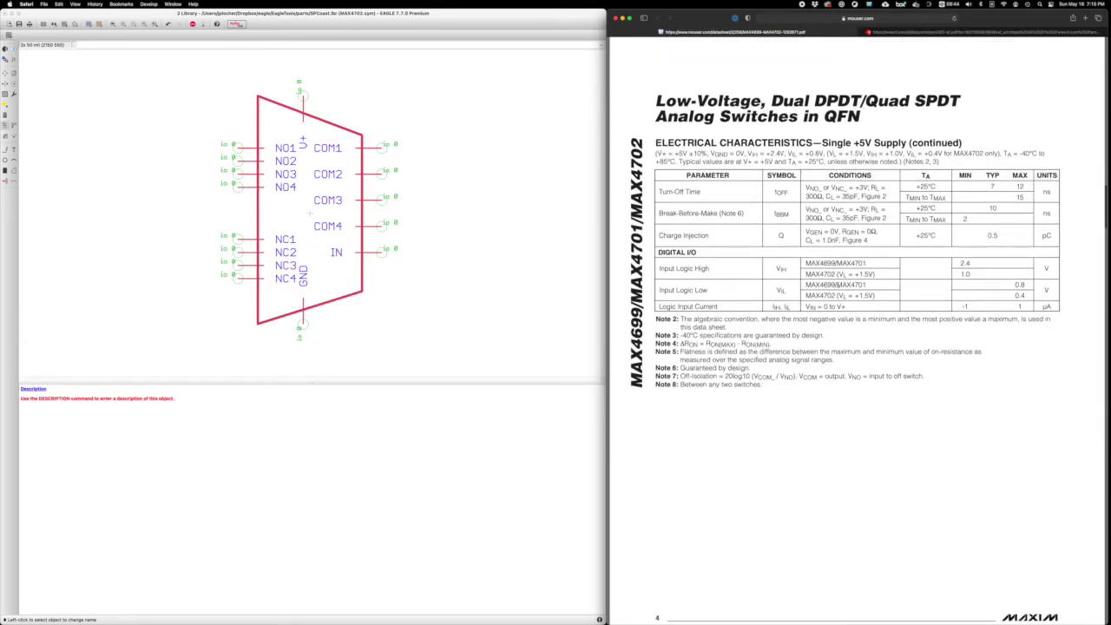
pyautogui.scroll(-6, 839, 284)
pyautogui.scroll(-6, 839, 284)
pyautogui.scroll(-10, 839, 285)
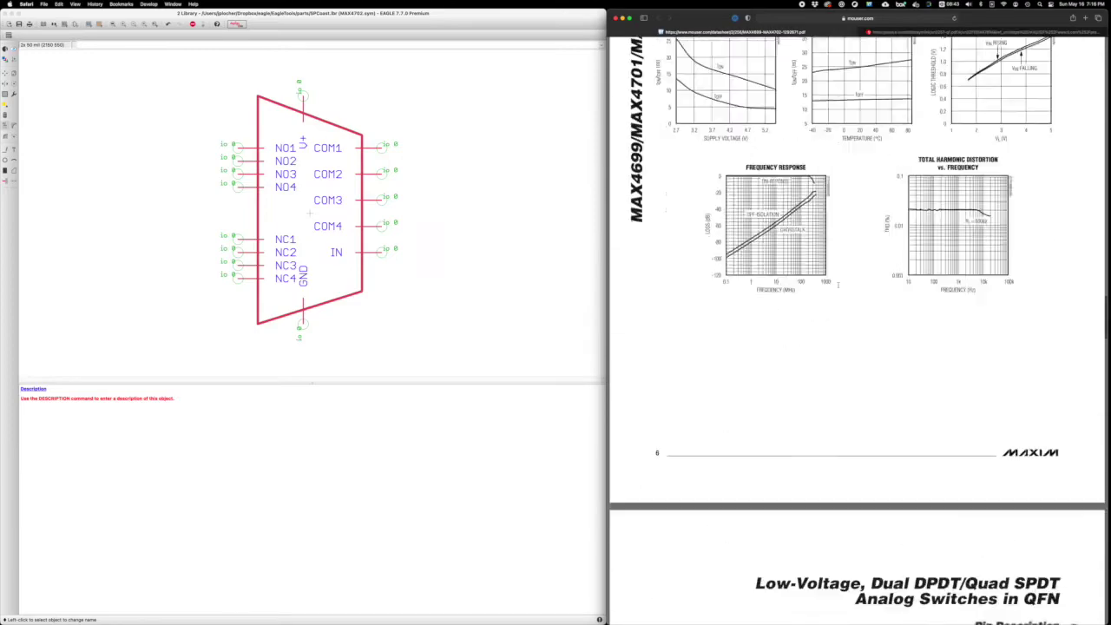
pyautogui.scroll(-8, 838, 285)
pyautogui.scroll(-3, 839, 285)
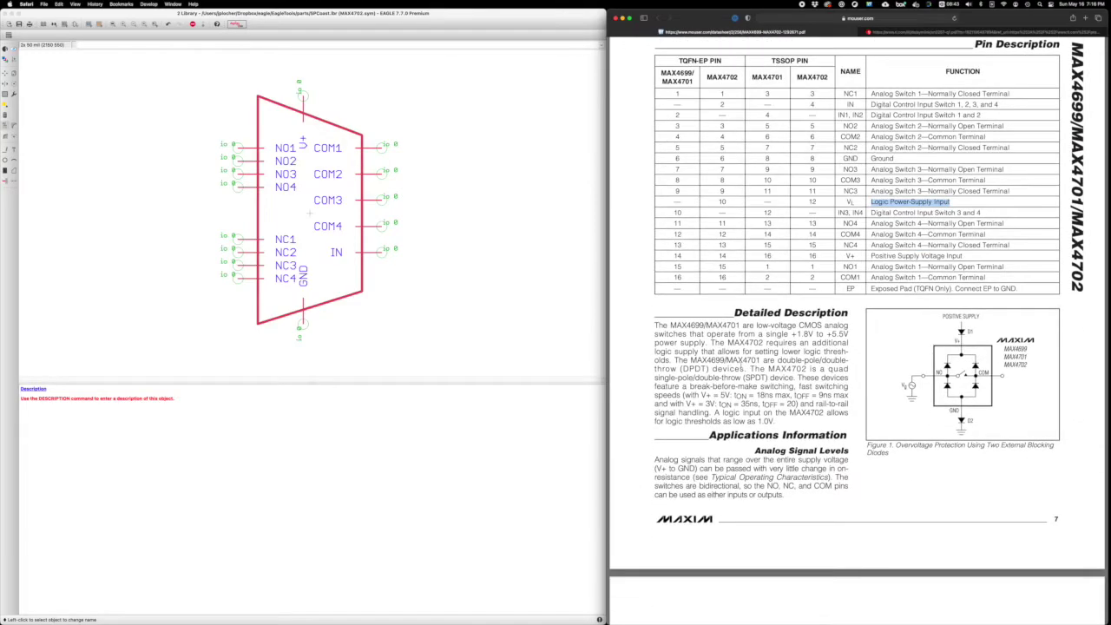
pyautogui.moveTo(711, 343); pyautogui.dragTo(674, 362)
pyautogui.click(252, 206)
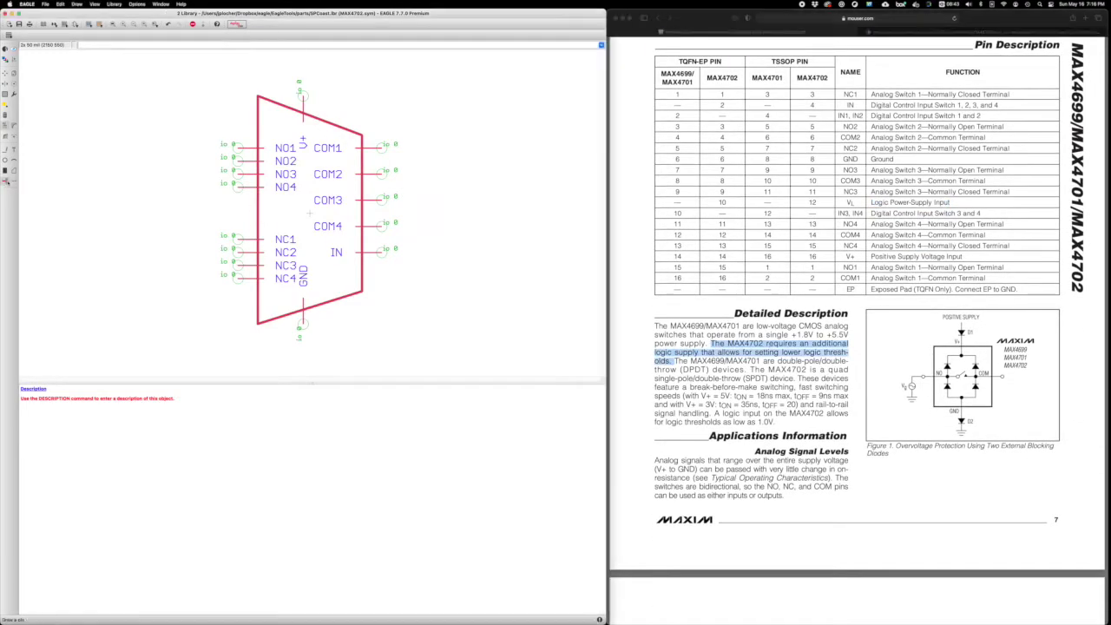
# - Add a new pin named VL and place it beside V+ at the top of the symbol
pyautogui.click(280, 83)
pyautogui.click(23, 115)
pyautogui.click(281, 143)
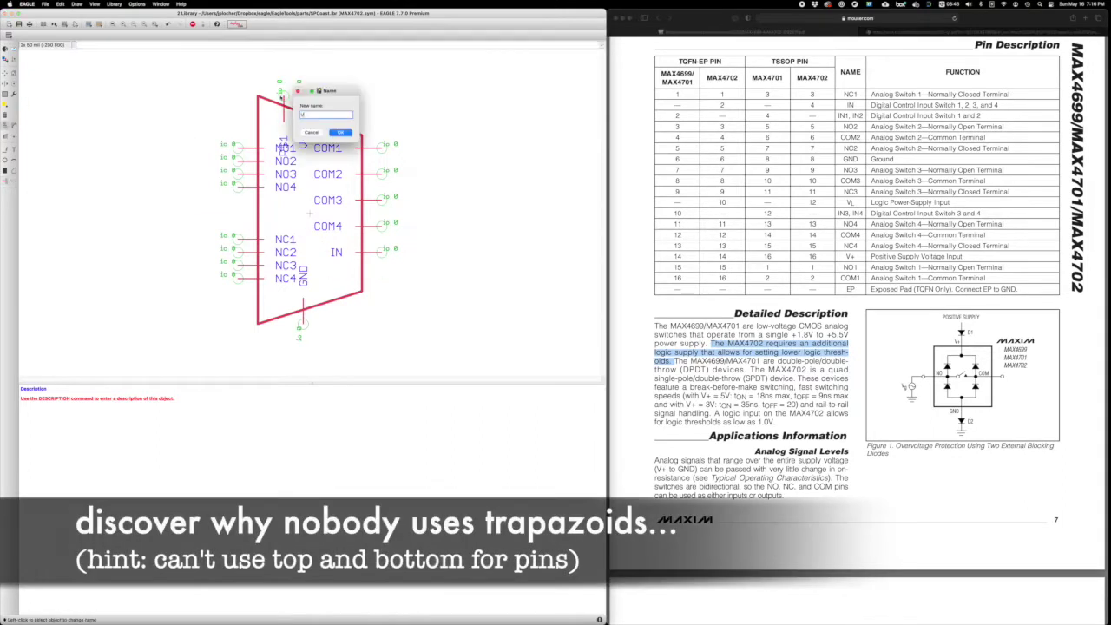
pyautogui.press('Escape')
pyautogui.click(282, 138)
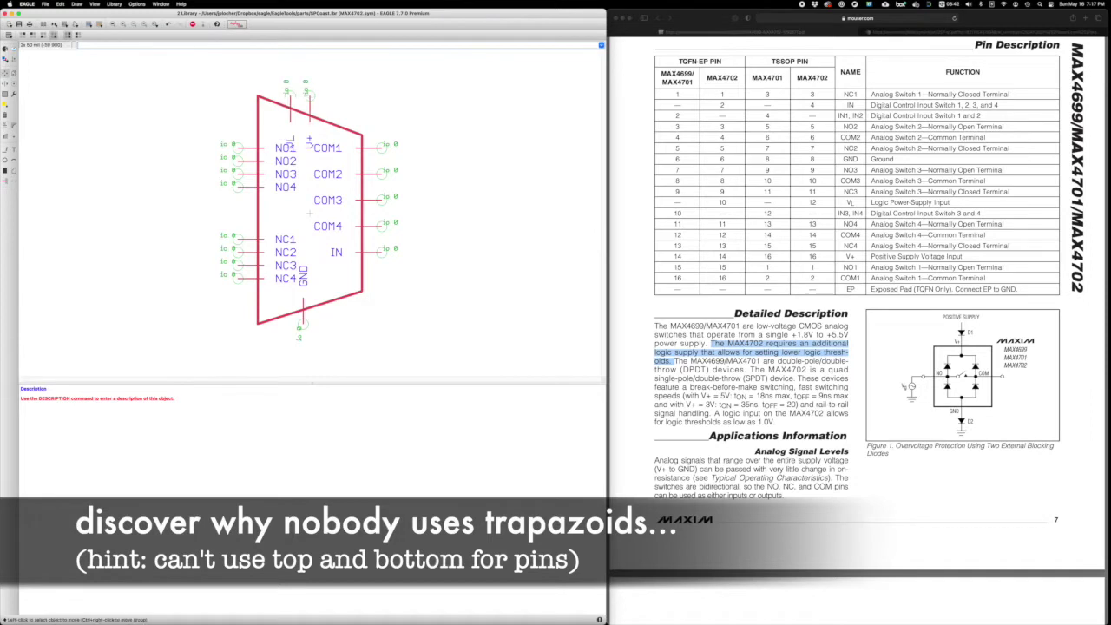
pyautogui.click(322, 138)
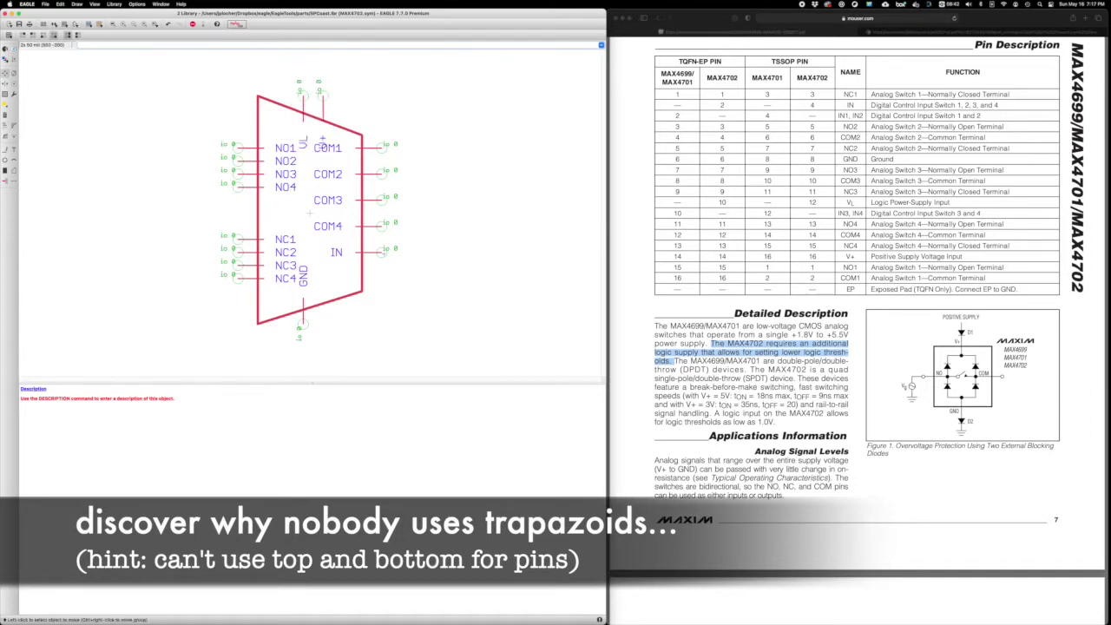
# - Respace IN and COM1–COM4 lower down the symbol's right side
pyautogui.click(382, 252)
pyautogui.click(383, 278)
pyautogui.click(383, 226)
pyautogui.click(382, 239)
pyautogui.click(383, 199)
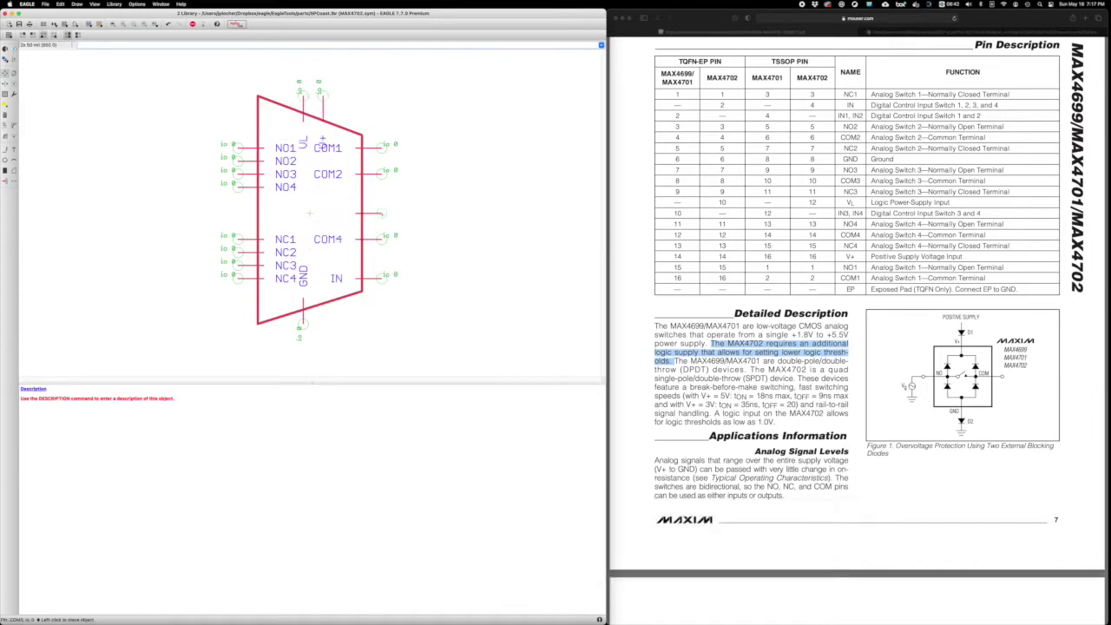
pyautogui.click(382, 213)
pyautogui.moveTo(382, 169); pyautogui.dragTo(382, 187)
pyautogui.moveTo(382, 143); pyautogui.dragTo(382, 161)
# - Move the V+ pin to the top of the symbol's left side
pyautogui.moveTo(300, 82)
pyautogui.mouseDown()
pyautogui.moveTo(332, 83)
pyautogui.moveTo(299, 86)
pyautogui.mouseUp()
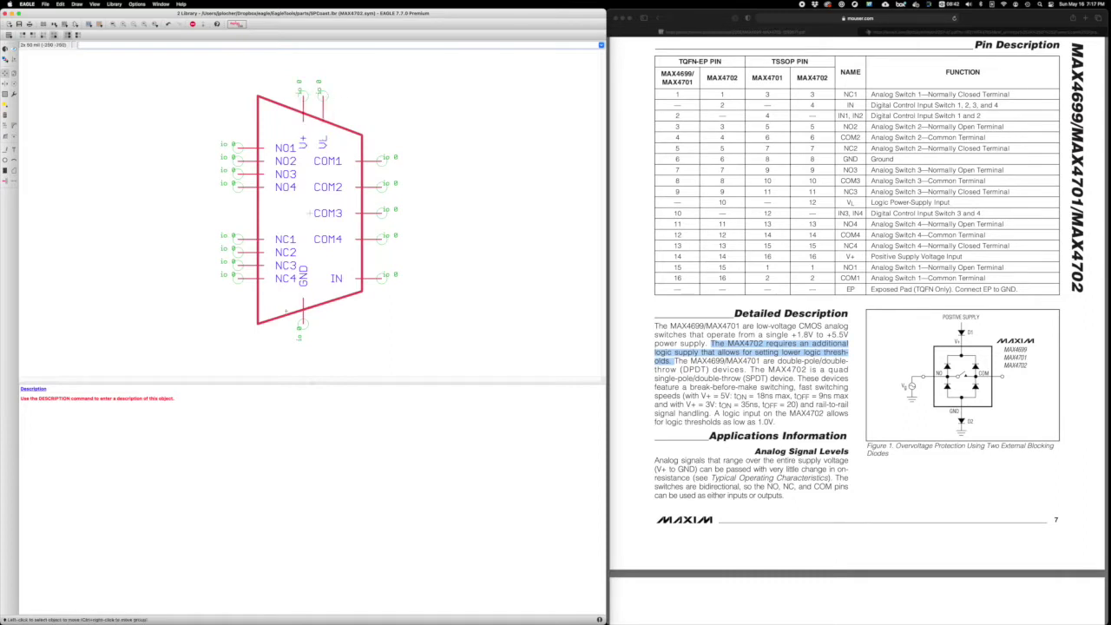
pyautogui.click(299, 87)
pyautogui.click(234, 114)
# - Put VL just below V+, GND at the bottom left, and reorder the NO1–NO4 pins
pyautogui.click(319, 87)
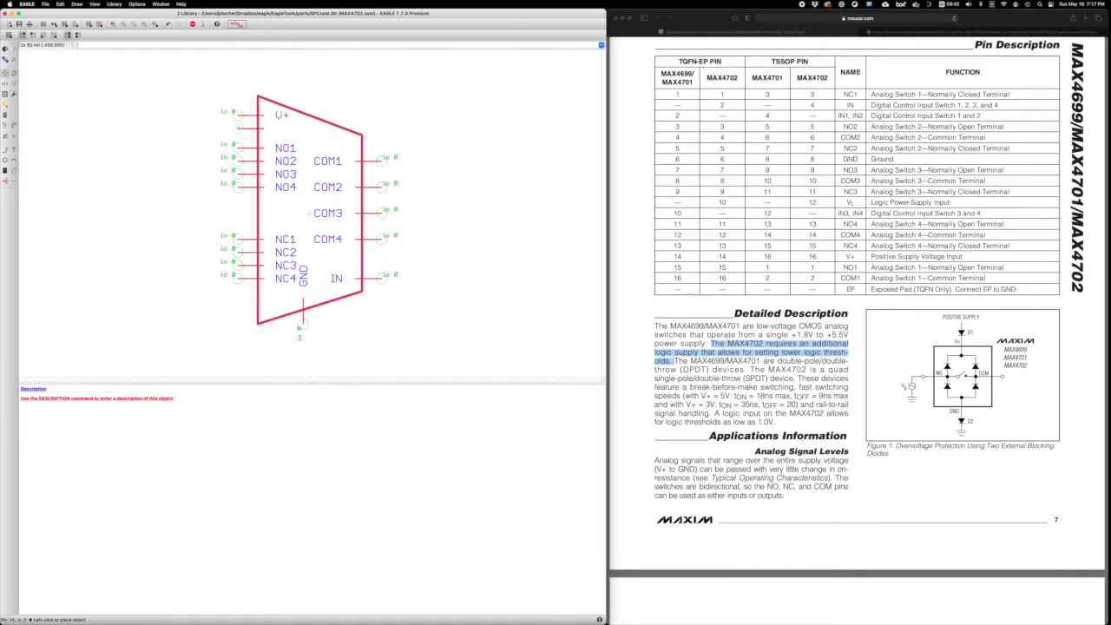
pyautogui.click(235, 127)
pyautogui.click(300, 323)
pyautogui.click(235, 304)
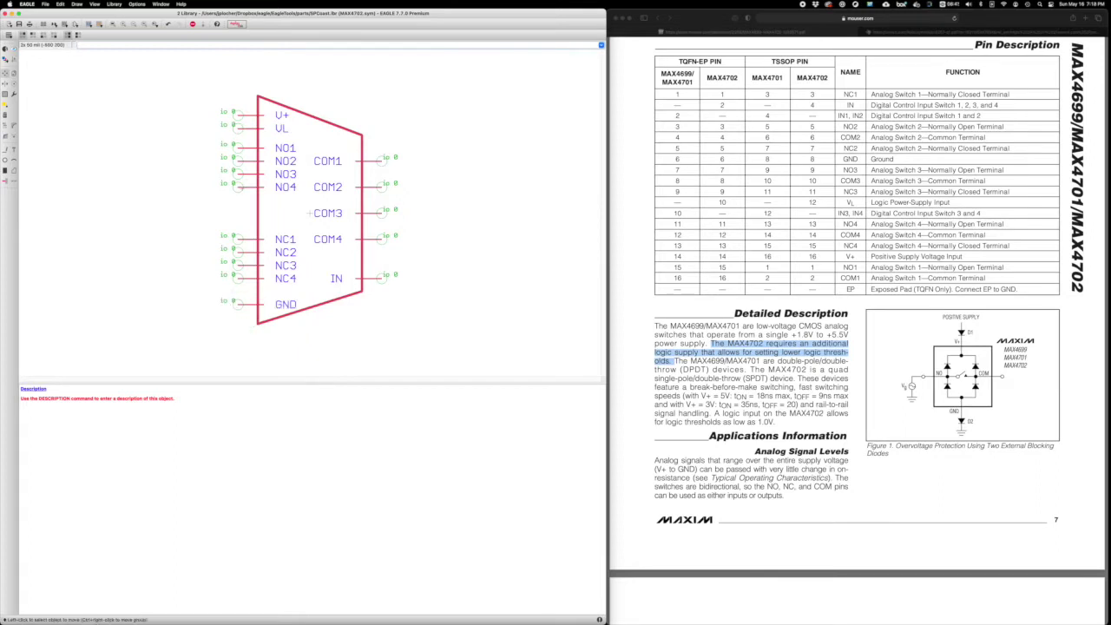
pyautogui.click(236, 186)
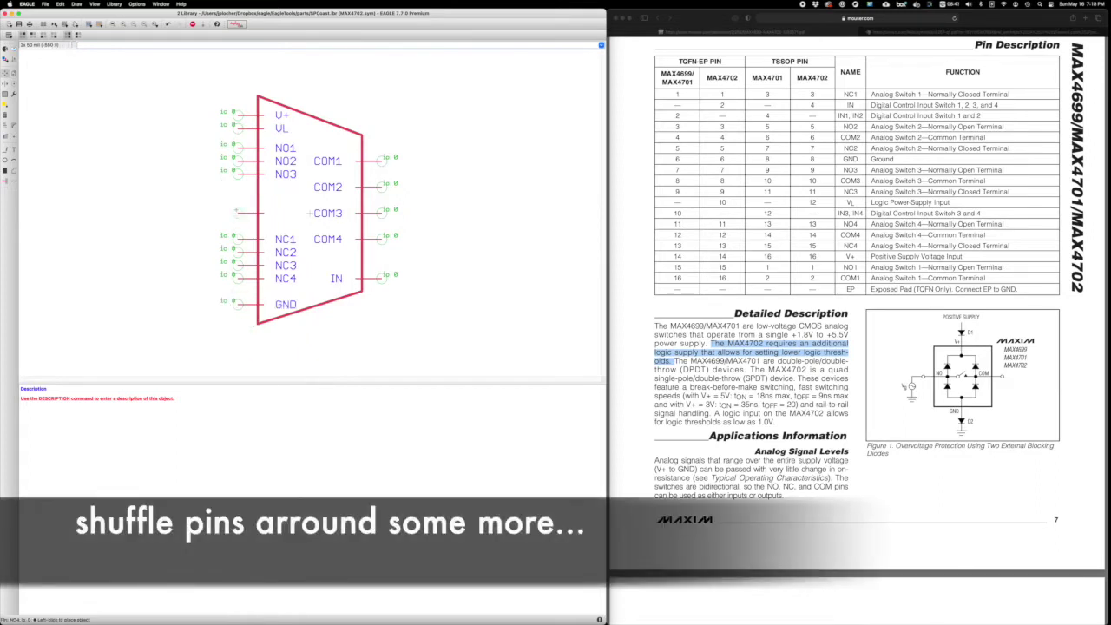
pyautogui.click(237, 194)
pyautogui.moveTo(237, 174); pyautogui.dragTo(237, 167)
pyautogui.moveTo(236, 147); pyautogui.dragTo(236, 155)
pyautogui.click(237, 127)
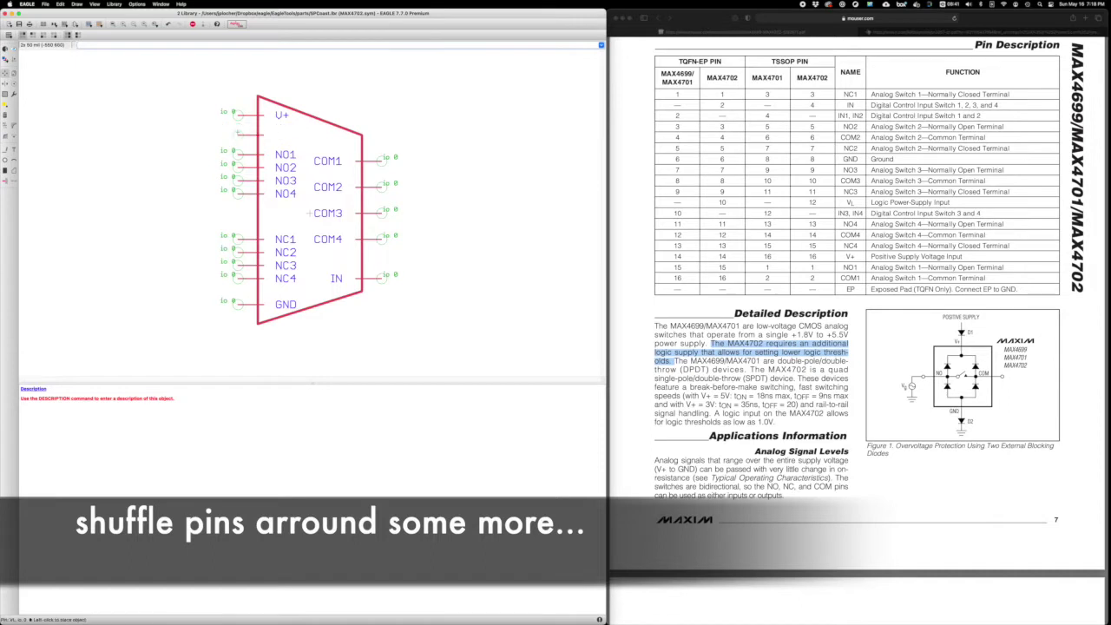
pyautogui.click(236, 134)
pyautogui.moveTo(236, 113); pyautogui.dragTo(236, 122)
# - Move NC1–NC4 up into an aligned group and drop GND at the symbol's bottom
pyautogui.click(236, 239)
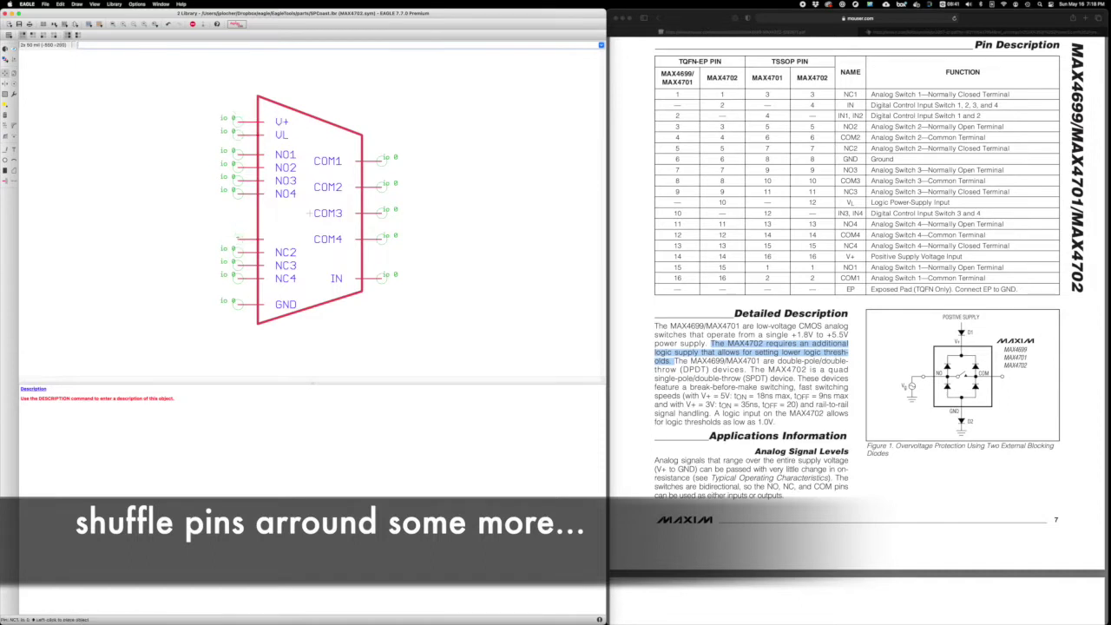
pyautogui.click(236, 238)
pyautogui.moveTo(236, 193); pyautogui.dragTo(236, 187)
pyautogui.moveTo(236, 167); pyautogui.dragTo(236, 161)
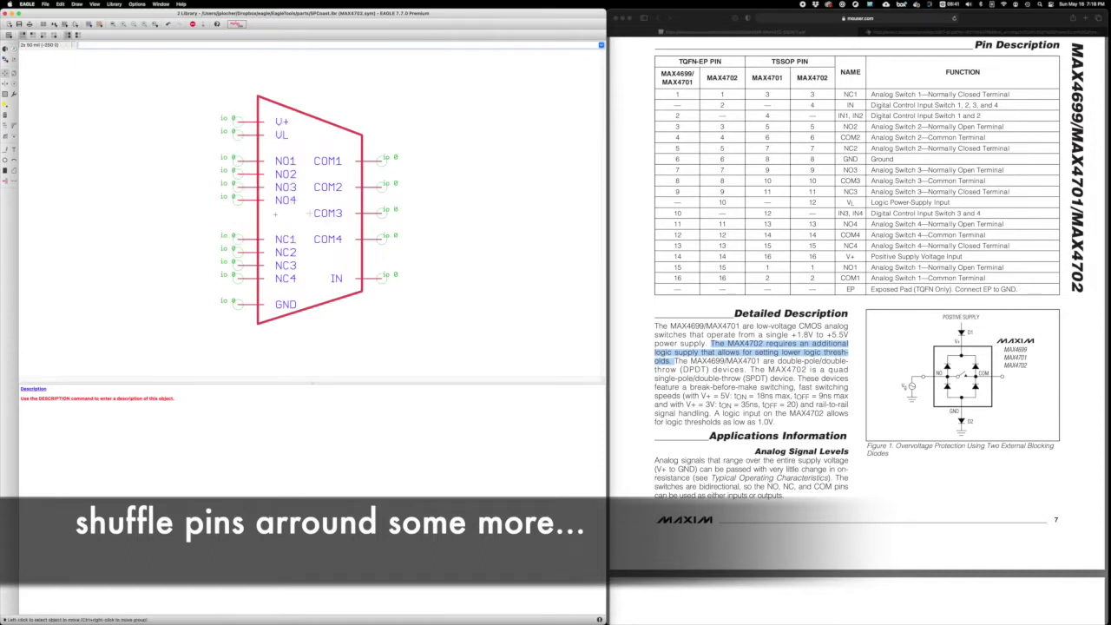
pyautogui.moveTo(236, 239); pyautogui.dragTo(236, 225)
pyautogui.moveTo(236, 252)
pyautogui.mouseDown()
pyautogui.moveTo(236, 239)
pyautogui.moveTo(236, 265)
pyautogui.mouseUp()
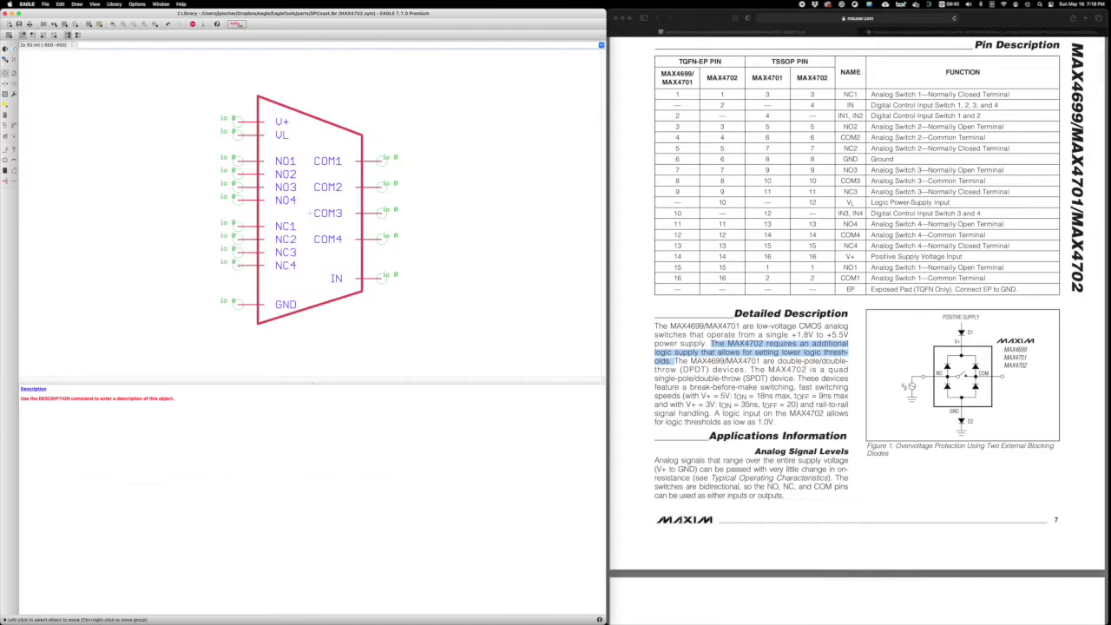
pyautogui.click(236, 304)
pyautogui.click(236, 291)
# - Drag the outline's corners to square the trapezoid body into a rectangle
pyautogui.press('g')
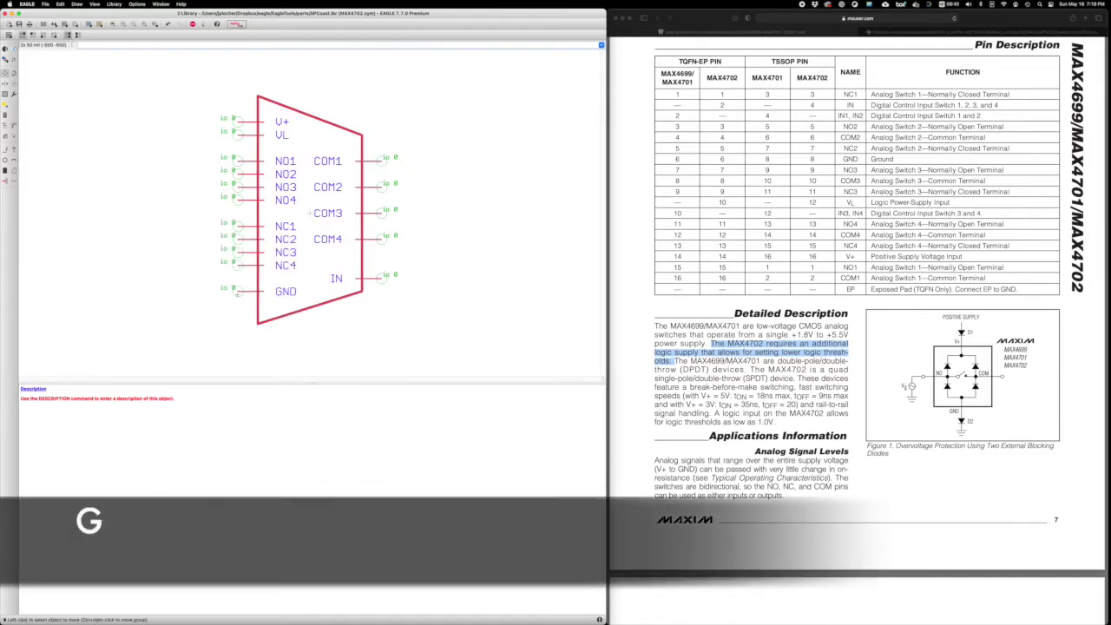
pyautogui.moveTo(362, 292); pyautogui.dragTo(361, 304)
pyautogui.moveTo(257, 323); pyautogui.dragTo(257, 304)
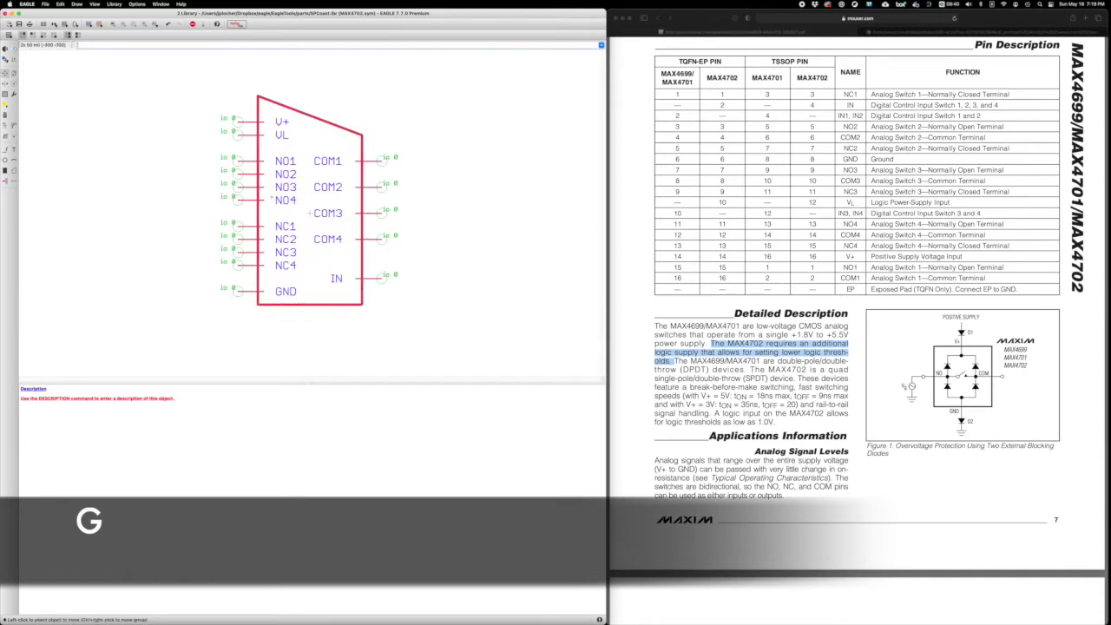
pyautogui.moveTo(257, 95); pyautogui.dragTo(257, 108)
pyautogui.moveTo(362, 134); pyautogui.dragTo(361, 109)
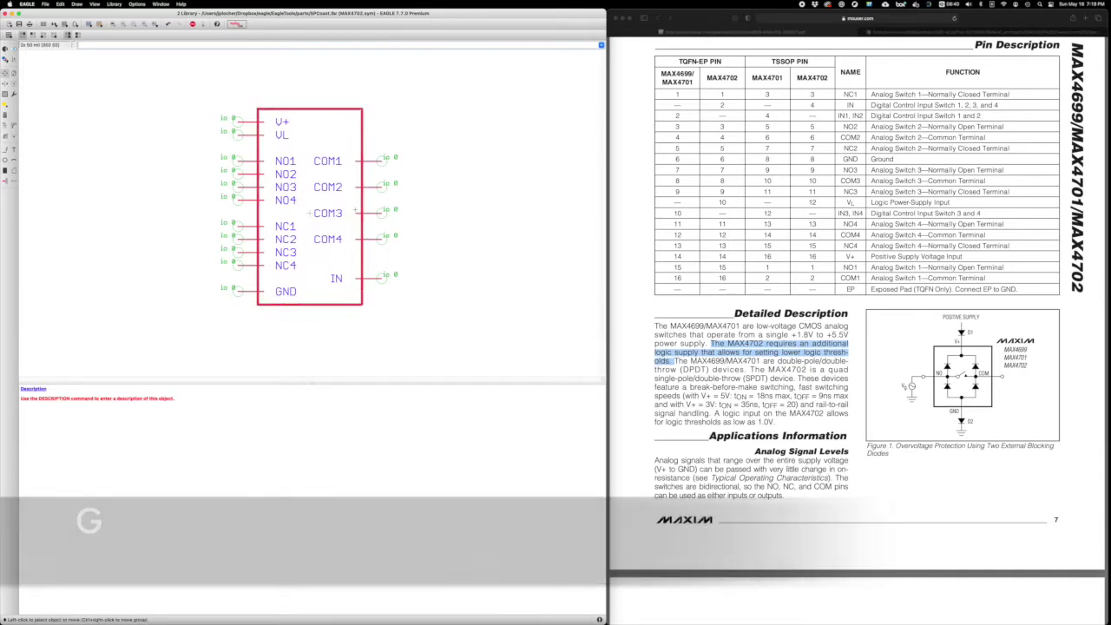
pyautogui.click(110, 24)
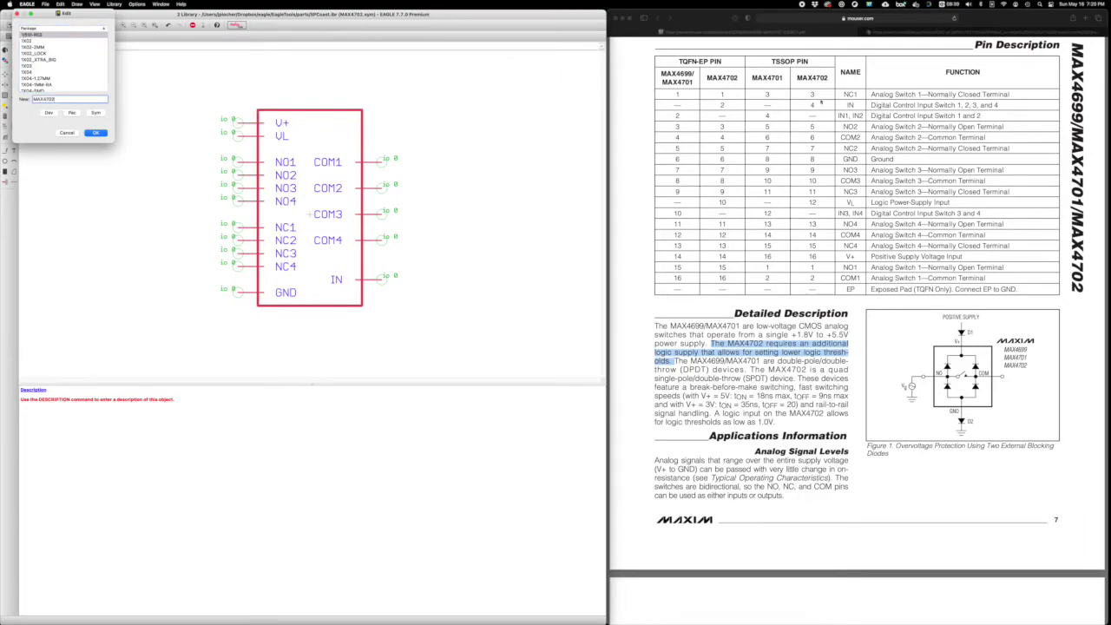
# - Confirm the pending new-item dialog to continue creating the package
pyautogui.scroll(15, 821, 102)
pyautogui.scroll(15, 851, 217)
pyautogui.moveTo(899, 335); pyautogui.dragTo(911, 335)
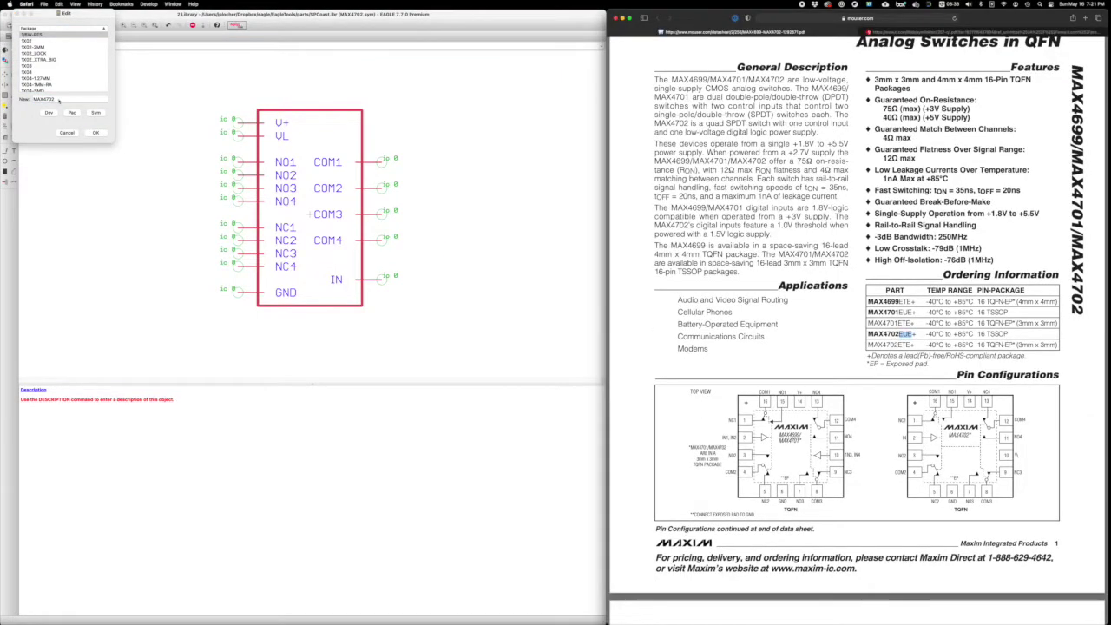
pyautogui.click(59, 100)
pyautogui.press('Return')
pyautogui.press('Return')
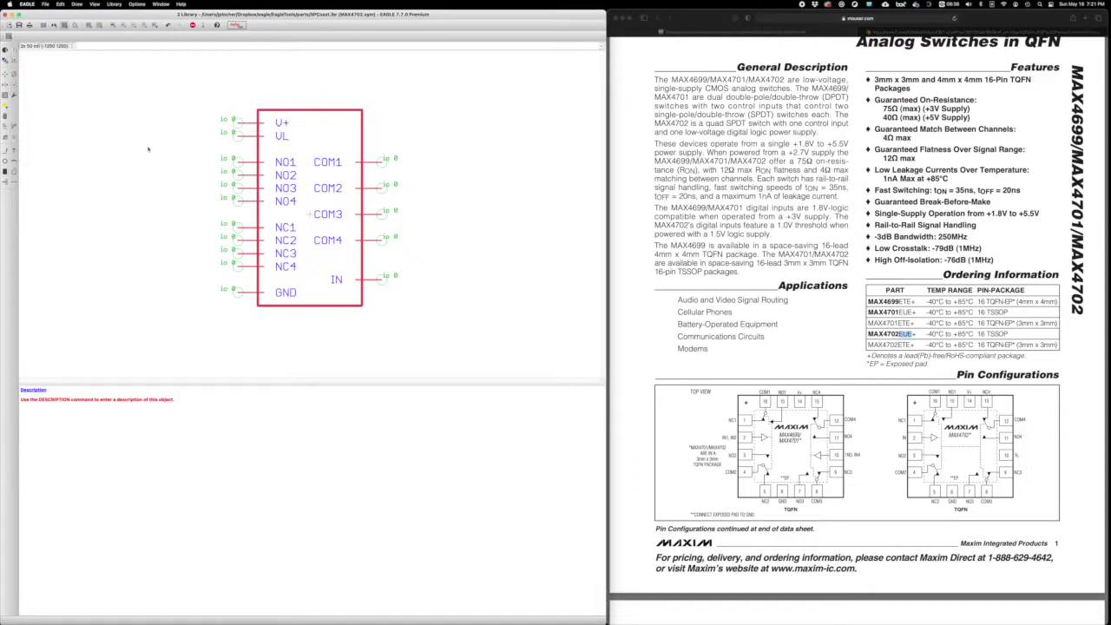
# - Open the TSSOP16 package from the library and zoom to fit its footprint
pyautogui.scroll(-1, 810, 304)
pyautogui.scroll(-20, 868, 339)
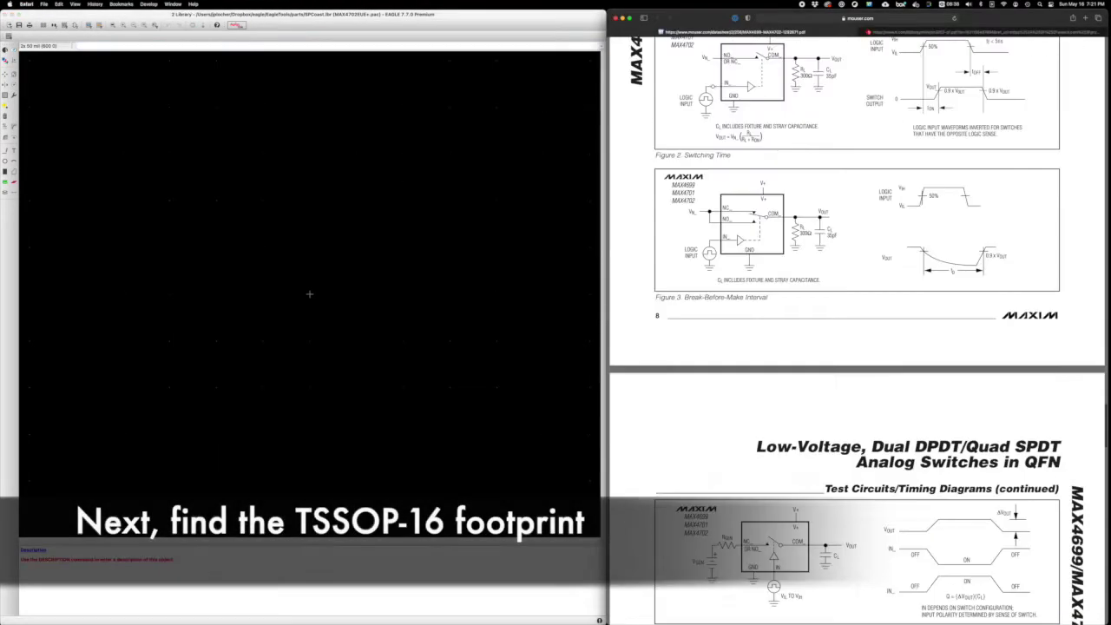
pyautogui.scroll(-5, 857, 330)
pyautogui.scroll(10, 857, 330)
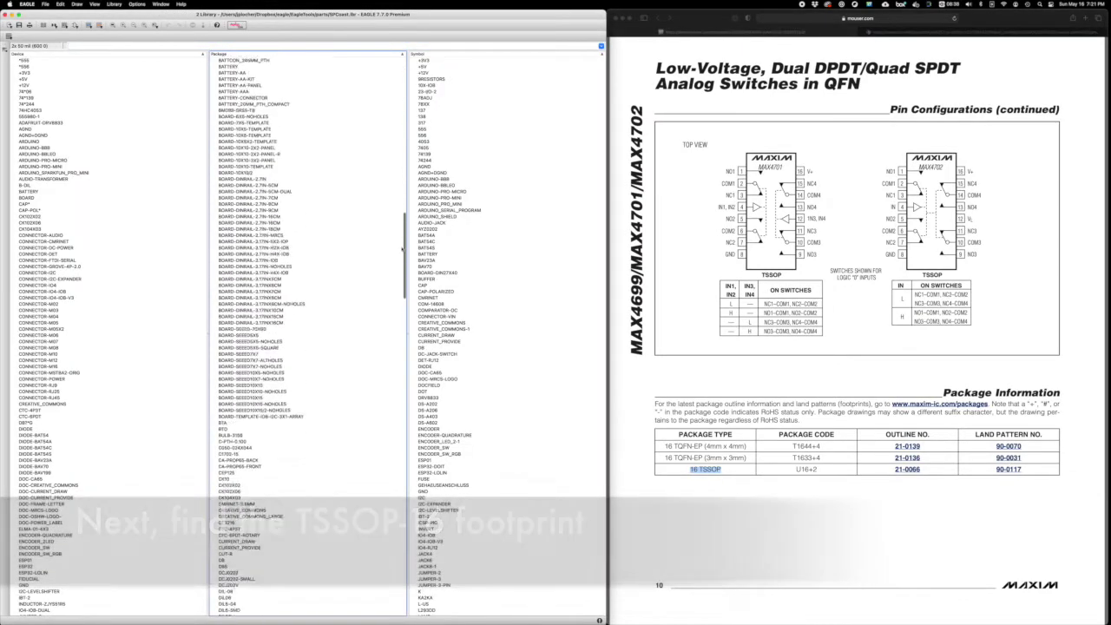
pyautogui.scroll(-5, 354, 248)
pyautogui.scroll(-5, 354, 248)
pyautogui.scroll(-5, 354, 248)
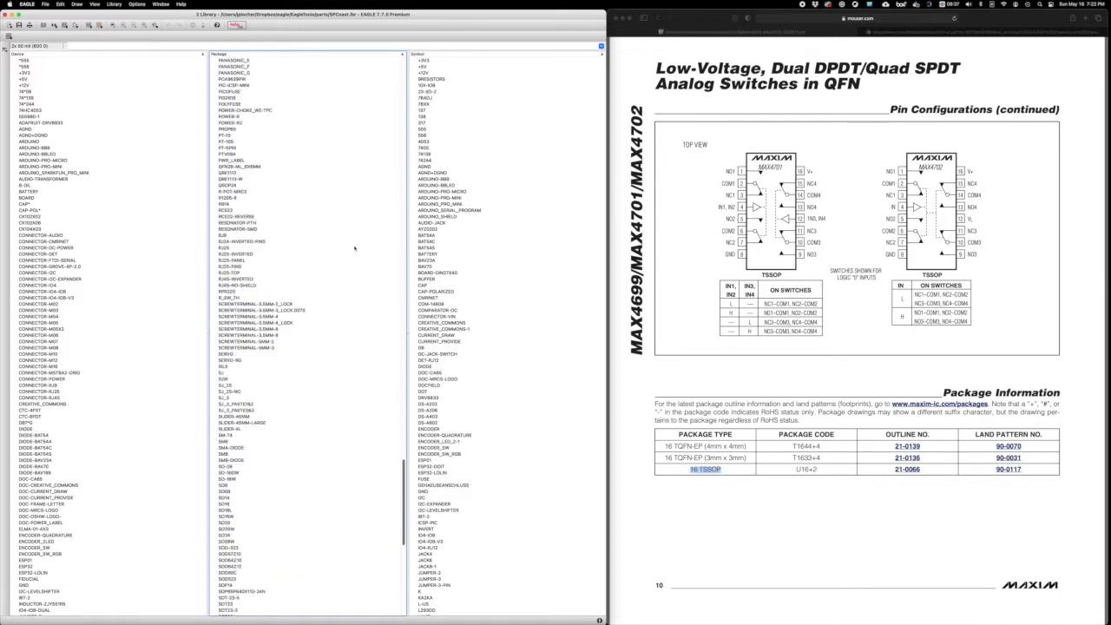
pyautogui.scroll(-5, 355, 248)
pyautogui.scroll(-3, 355, 249)
pyautogui.doubleClick(234, 526)
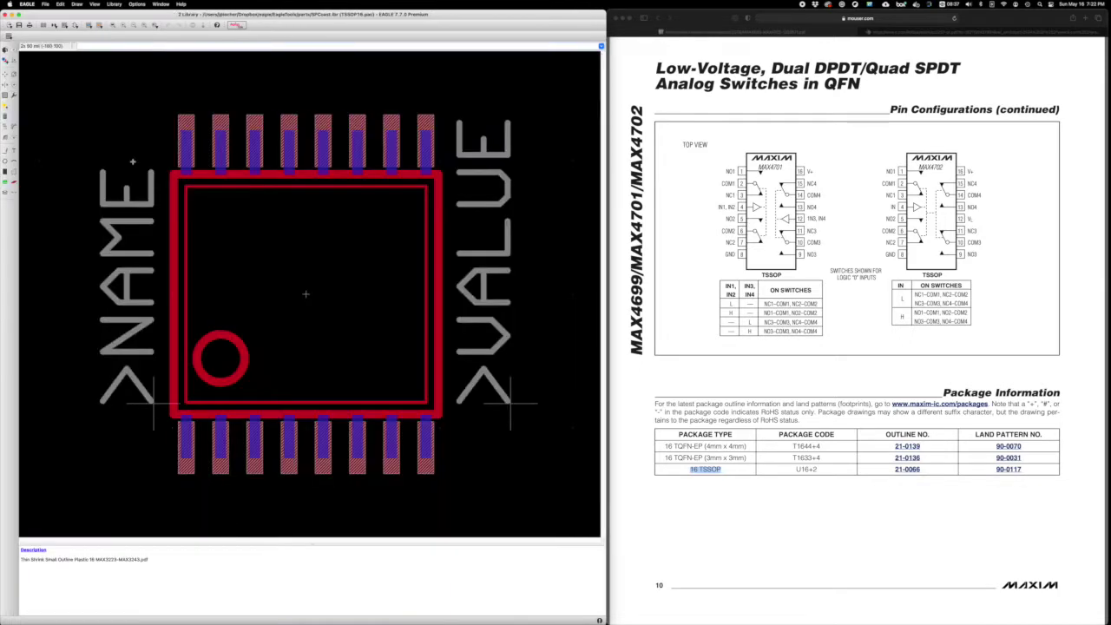
pyautogui.click(193, 25)
pyautogui.click(204, 212)
pyautogui.press('F4')
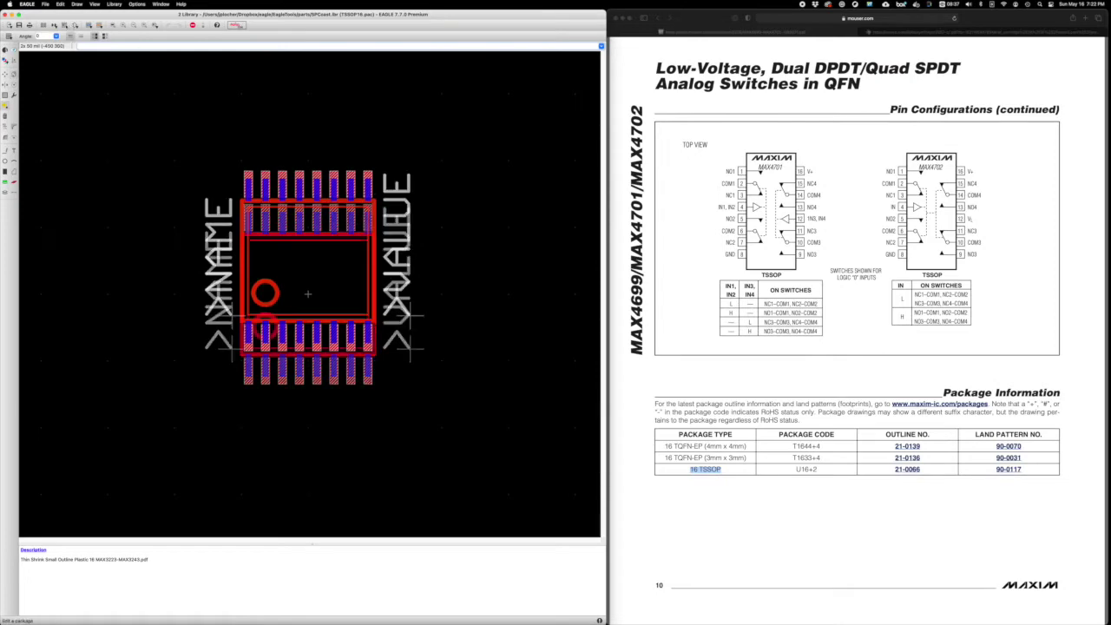
# - Create a new package named MAX4702EUE+, checking the full order code in the datasheet
pyautogui.write('MAI')
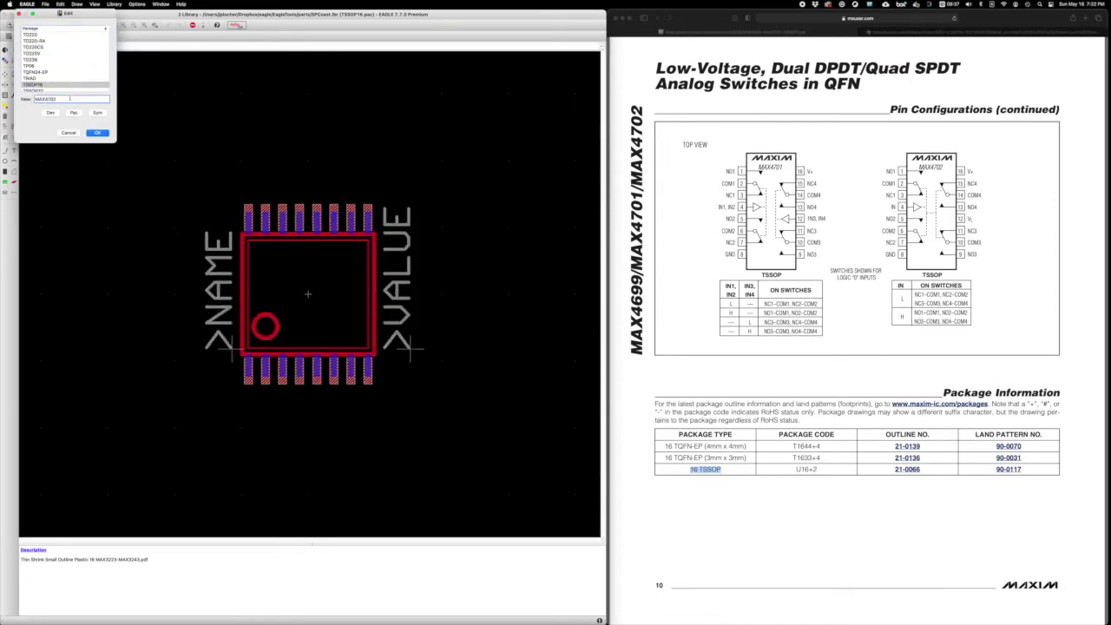
pyautogui.click(715, 254)
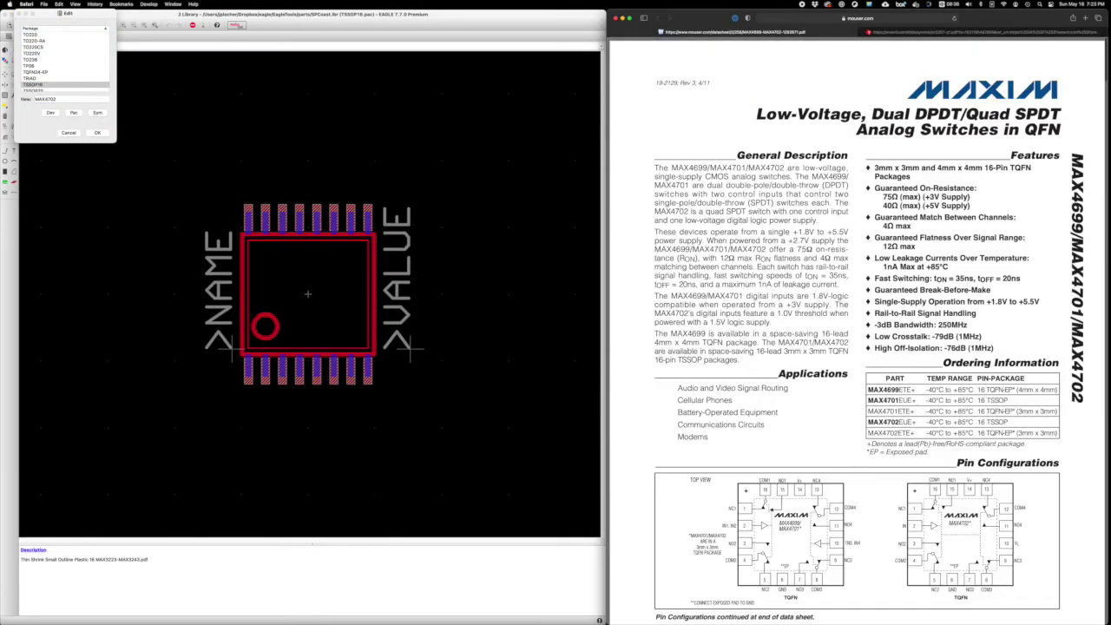
pyautogui.click(54, 98)
pyautogui.write('EUE+')
pyautogui.click(98, 135)
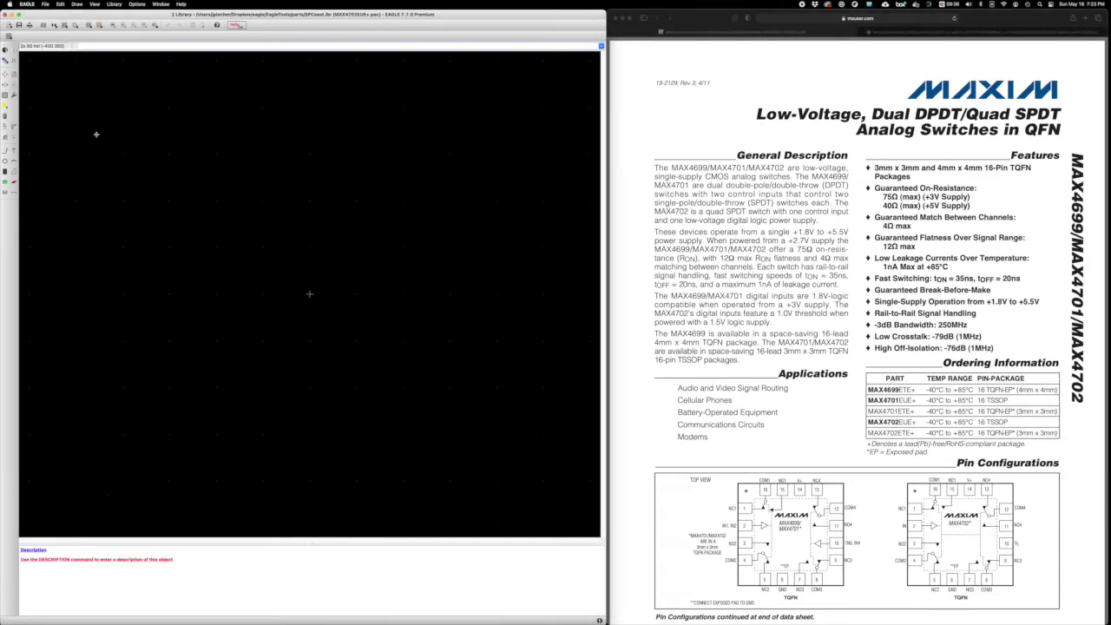
pyautogui.press('super+Tab')
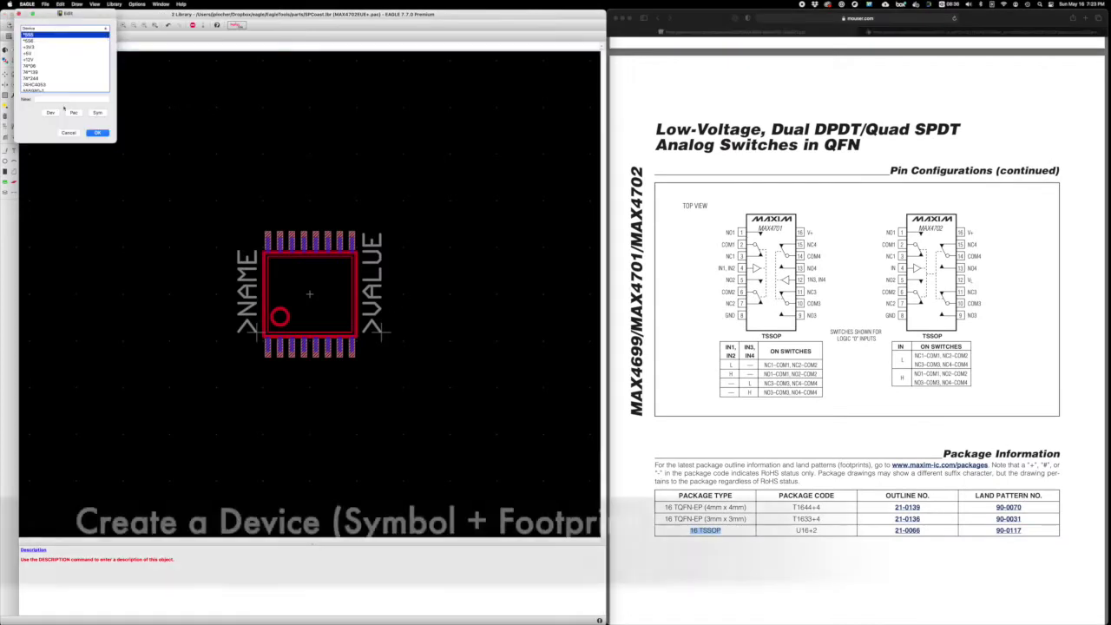
# - Create the MAX4702 device and place the MAX4702 symbol in it
pyautogui.press('Return')
pyautogui.press('Return')
pyautogui.click(4, 84)
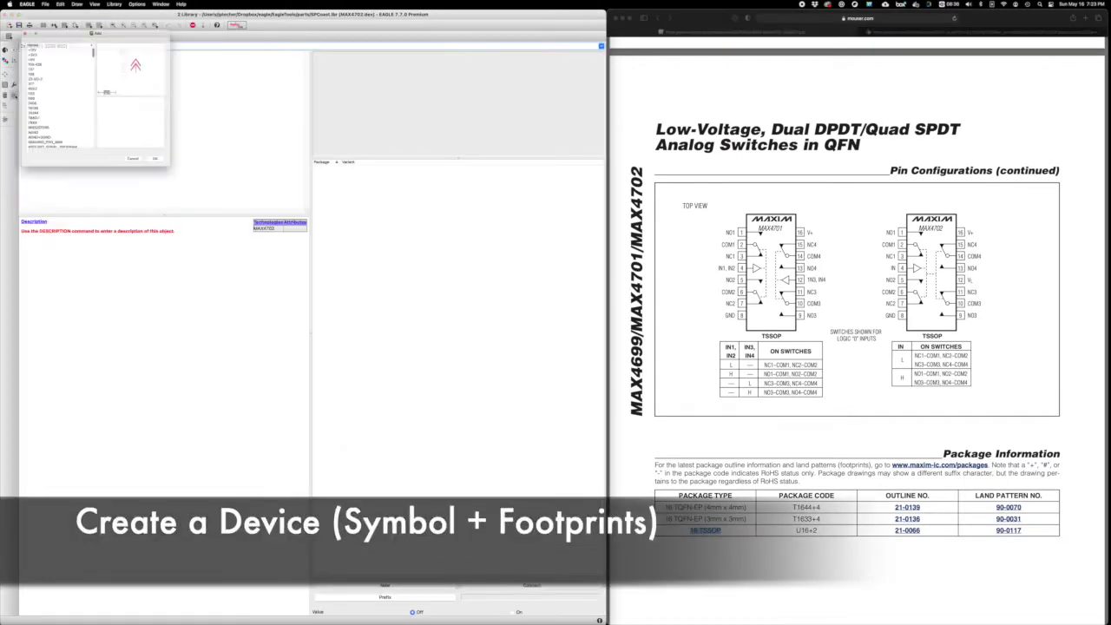
pyautogui.click(34, 135)
pyautogui.click(169, 174)
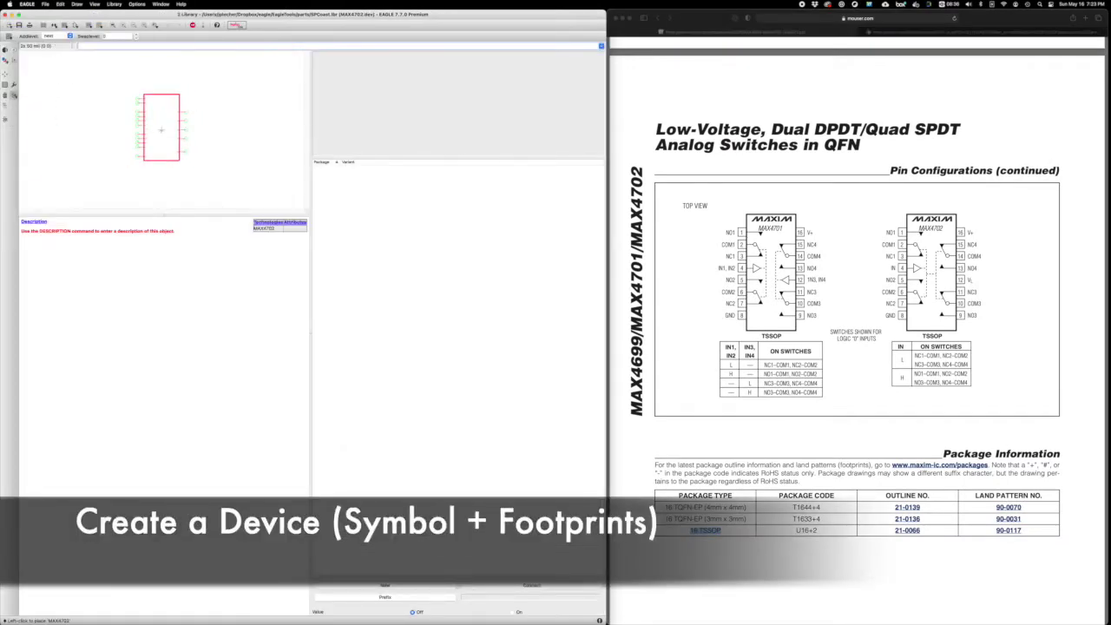
pyautogui.click(161, 129)
pyautogui.click(385, 586)
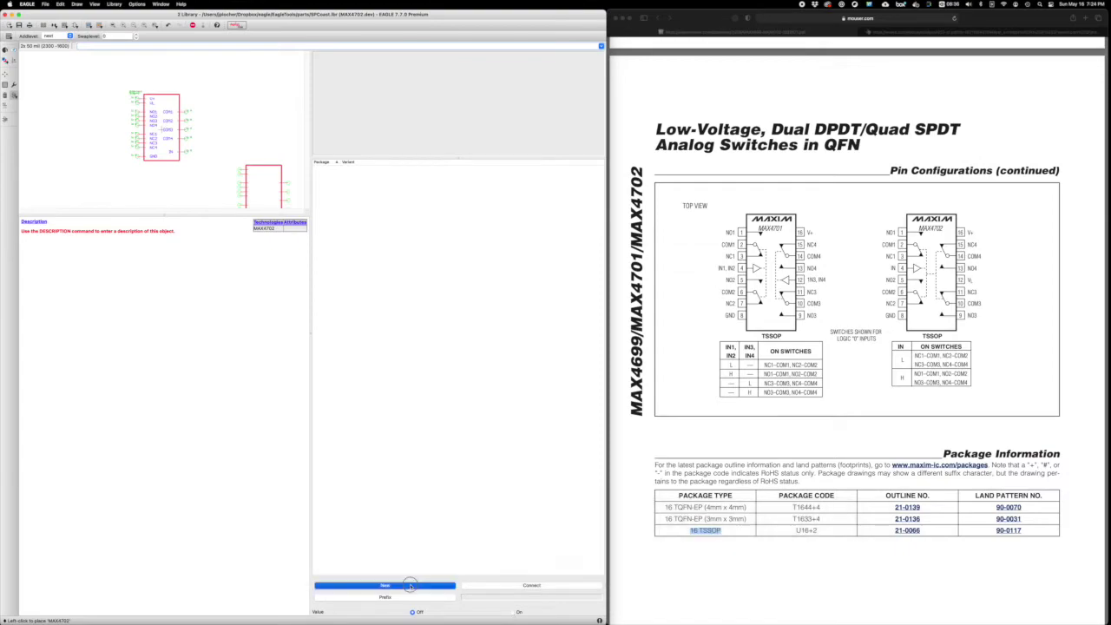
# - Add the MAX4702EUE+ package to the device and rename its variant to EUE+
pyautogui.click(329, 549)
pyautogui.doubleClick(324, 523)
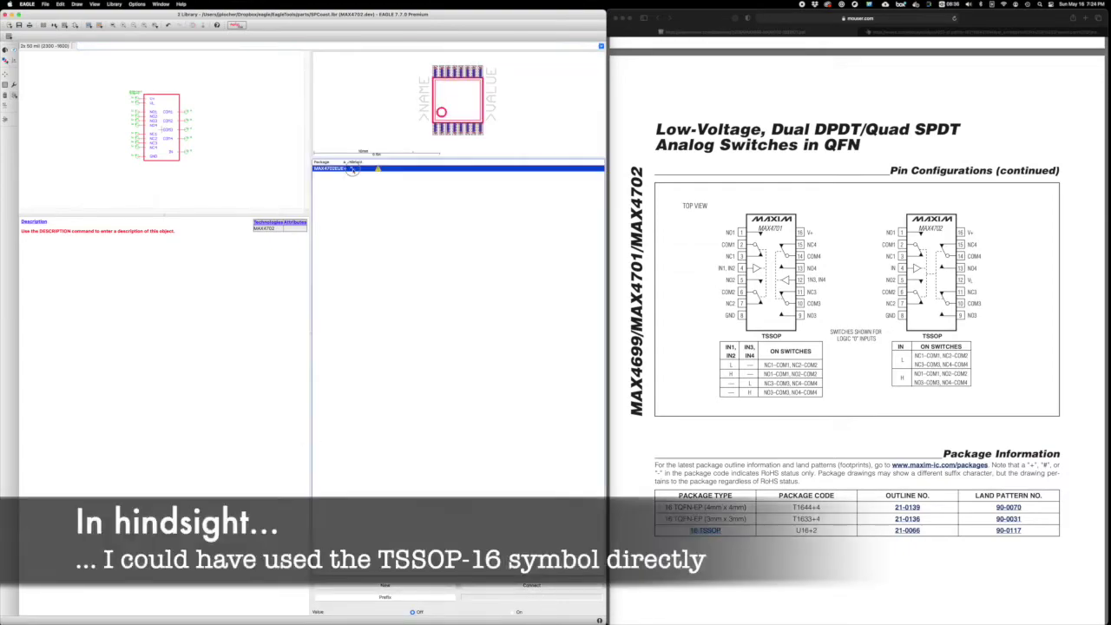
pyautogui.rightClick(330, 167)
pyautogui.click(357, 184)
pyautogui.scroll(15, 786, 265)
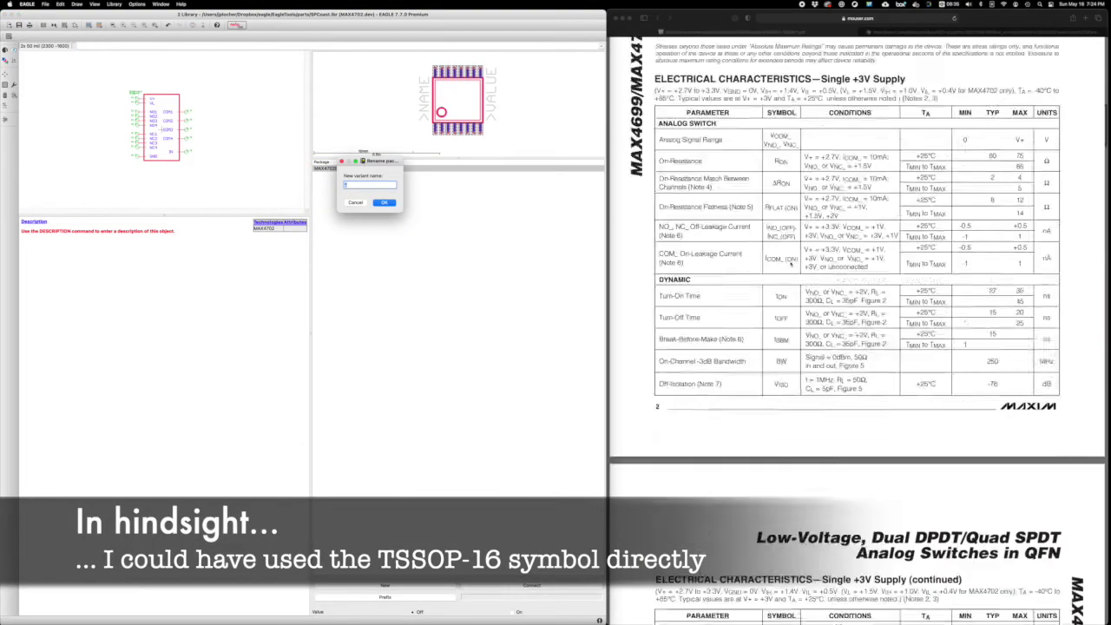
pyautogui.scroll(10, 787, 268)
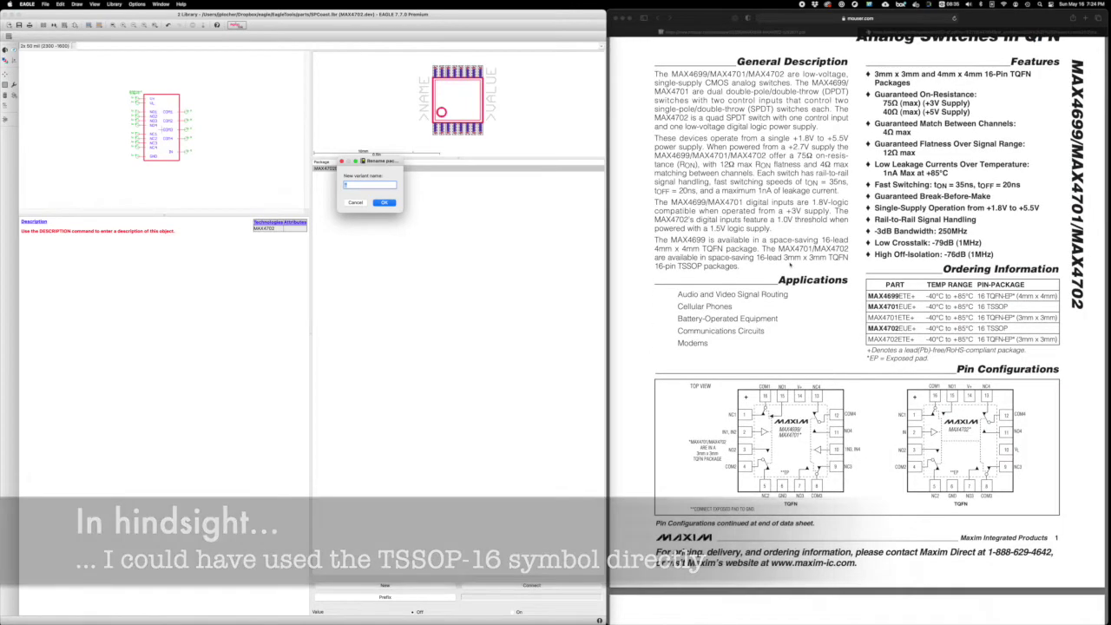
pyautogui.click(385, 203)
pyautogui.click(532, 586)
pyautogui.moveTo(486, 504); pyautogui.dragTo(423, 188)
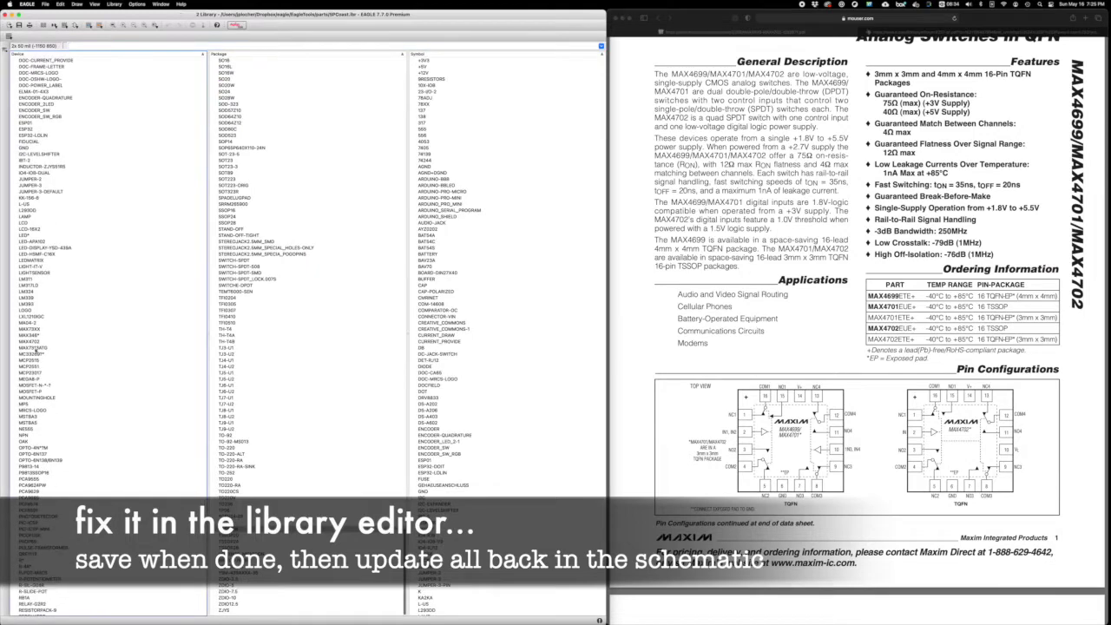
# - Connect COM1–COM4 to pads 2, 6, 10 and 14, and GND to pad 8
pyautogui.doubleClick(32, 341)
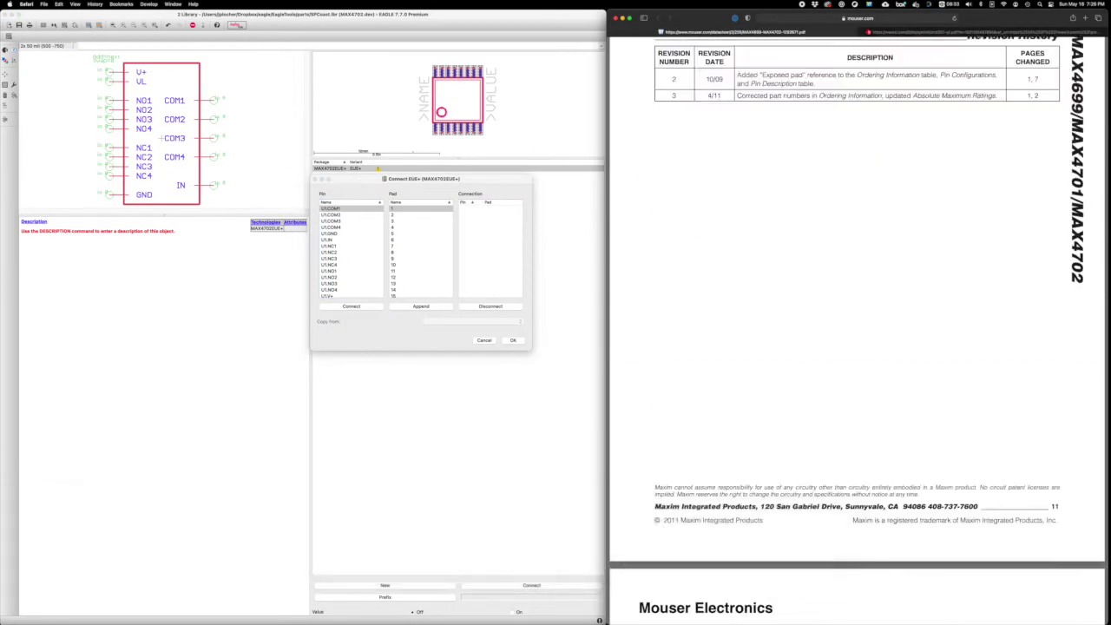
pyautogui.click(393, 214)
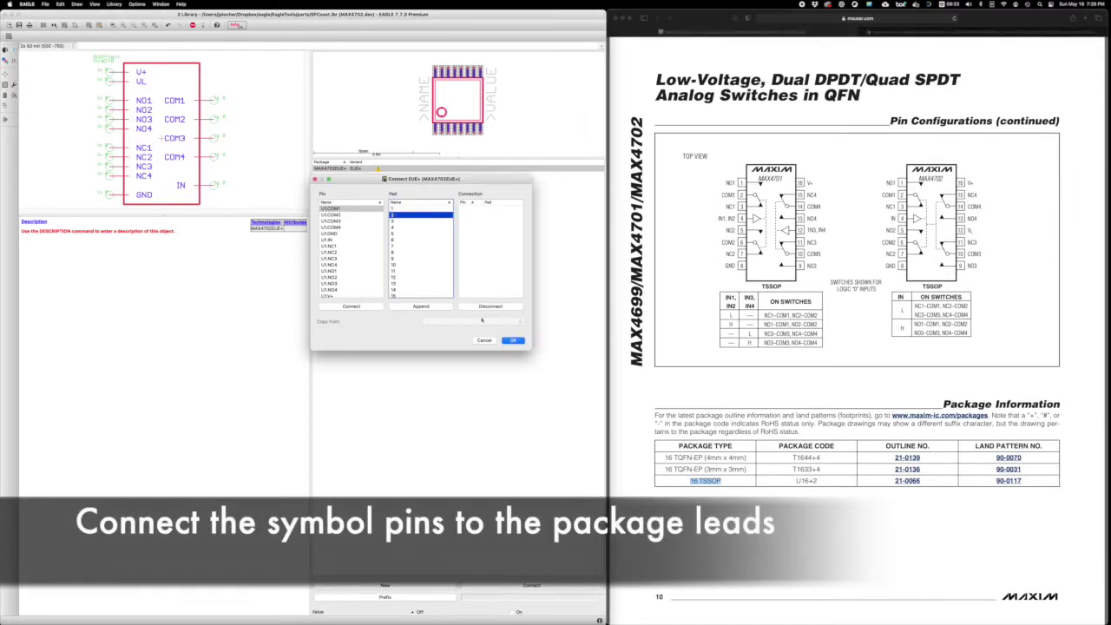
pyautogui.click(351, 307)
pyautogui.click(393, 233)
pyautogui.click(350, 306)
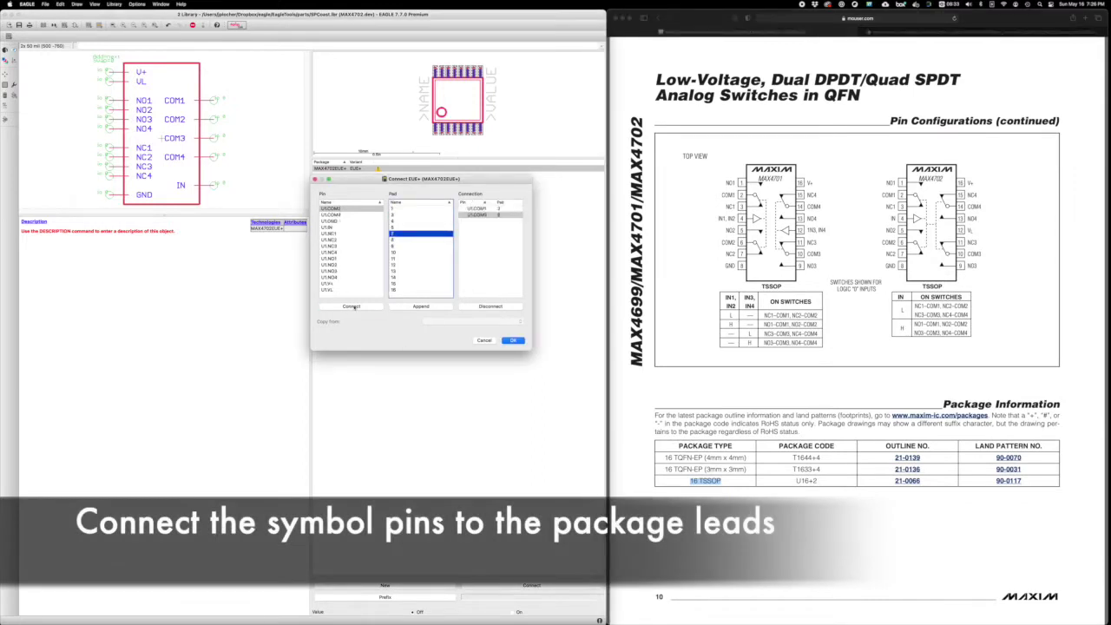
pyautogui.click(392, 253)
pyautogui.click(351, 307)
pyautogui.click(393, 270)
pyautogui.click(351, 306)
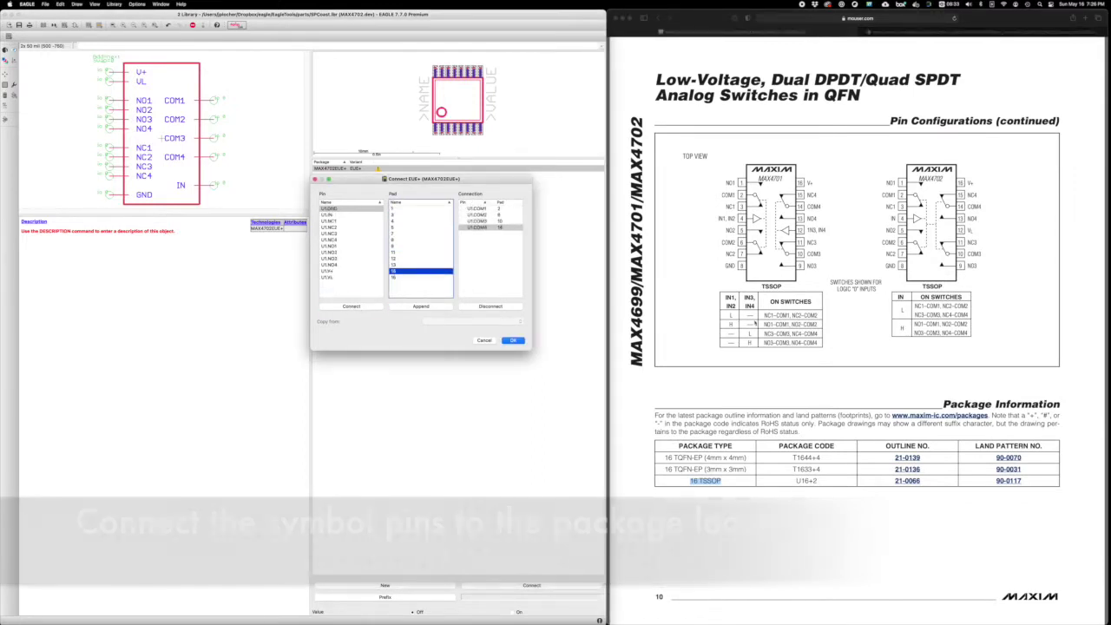
pyautogui.click(394, 239)
pyautogui.click(351, 306)
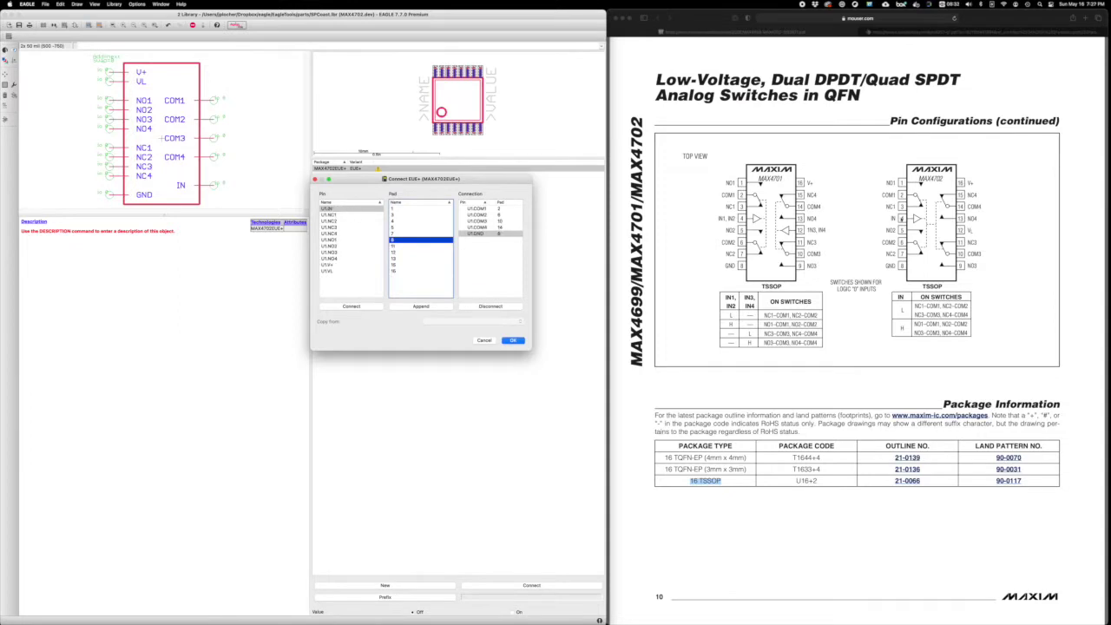
# - Connect IN to pad 4 and NC1–NC4 to pads 3, 7, 11 and 15
pyautogui.click(393, 221)
pyautogui.click(351, 306)
pyautogui.click(392, 215)
pyautogui.click(351, 307)
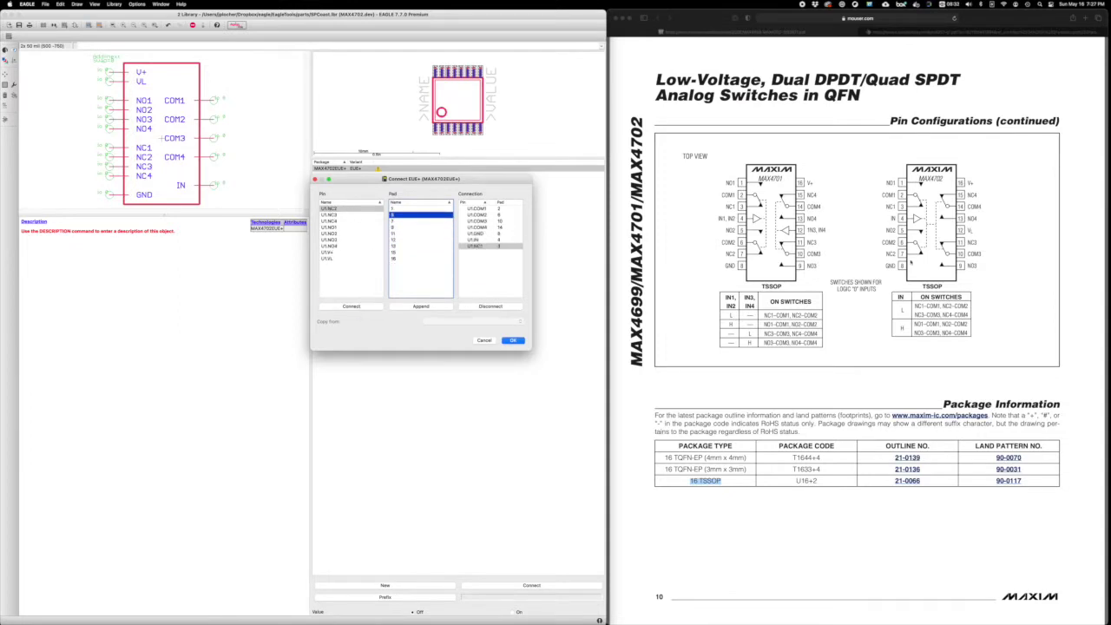
pyautogui.click(393, 220)
pyautogui.click(352, 306)
pyautogui.click(392, 227)
pyautogui.click(356, 307)
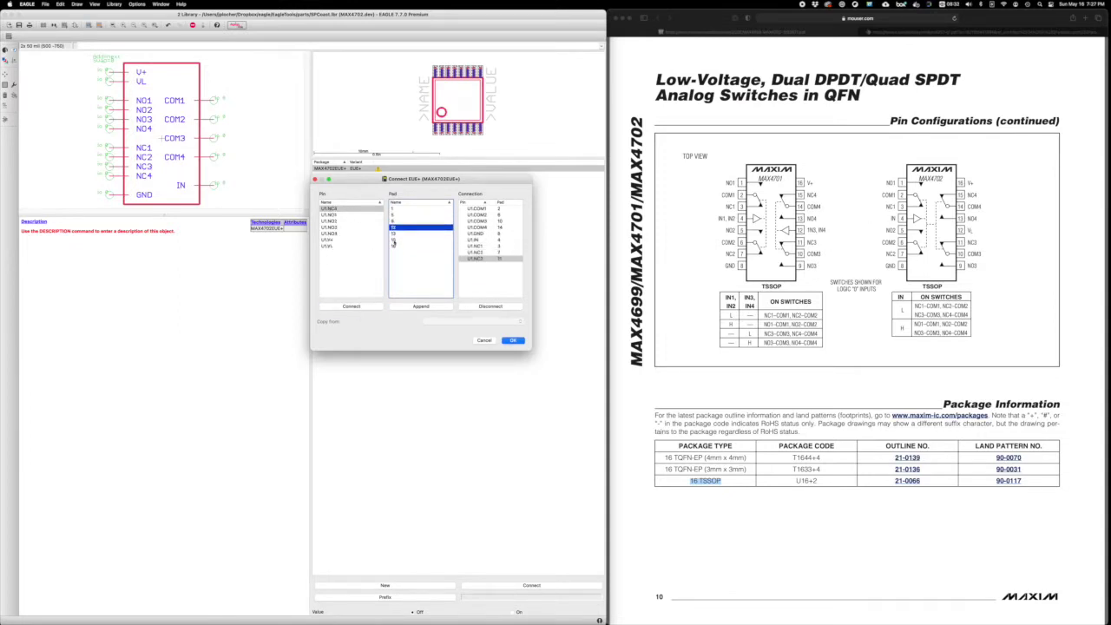
pyautogui.click(351, 306)
# - Connect NO1–NO4 to pads 1, 5, 9, 13 and V+/VL to pads 16/12, then confirm
pyautogui.click(393, 208)
pyautogui.click(351, 307)
pyautogui.click(352, 306)
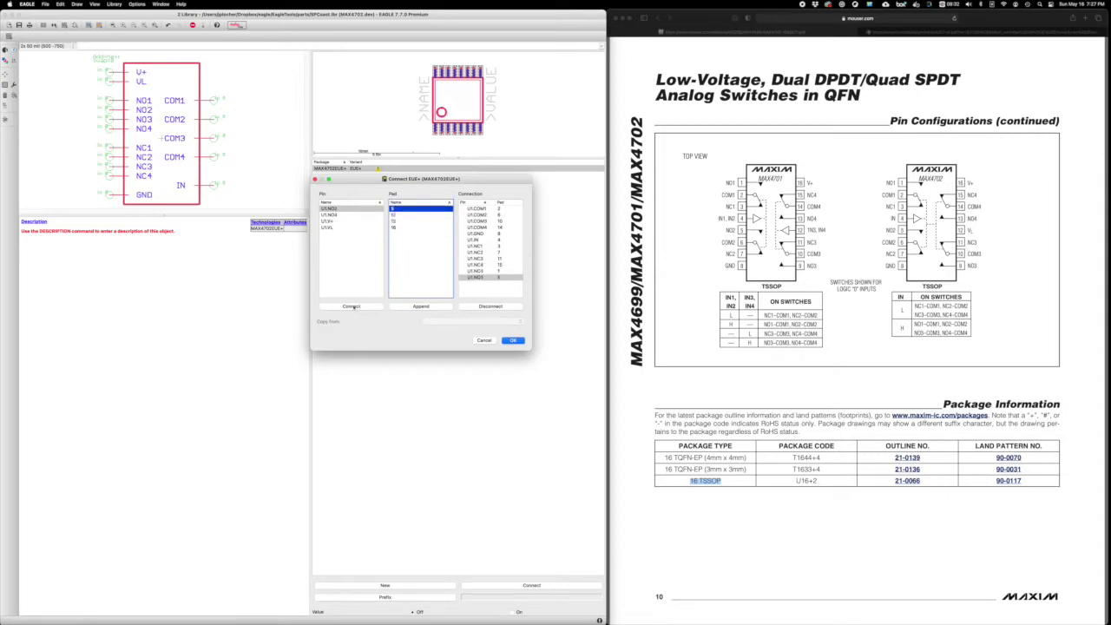
pyautogui.click(351, 307)
pyautogui.click(396, 215)
pyautogui.click(349, 307)
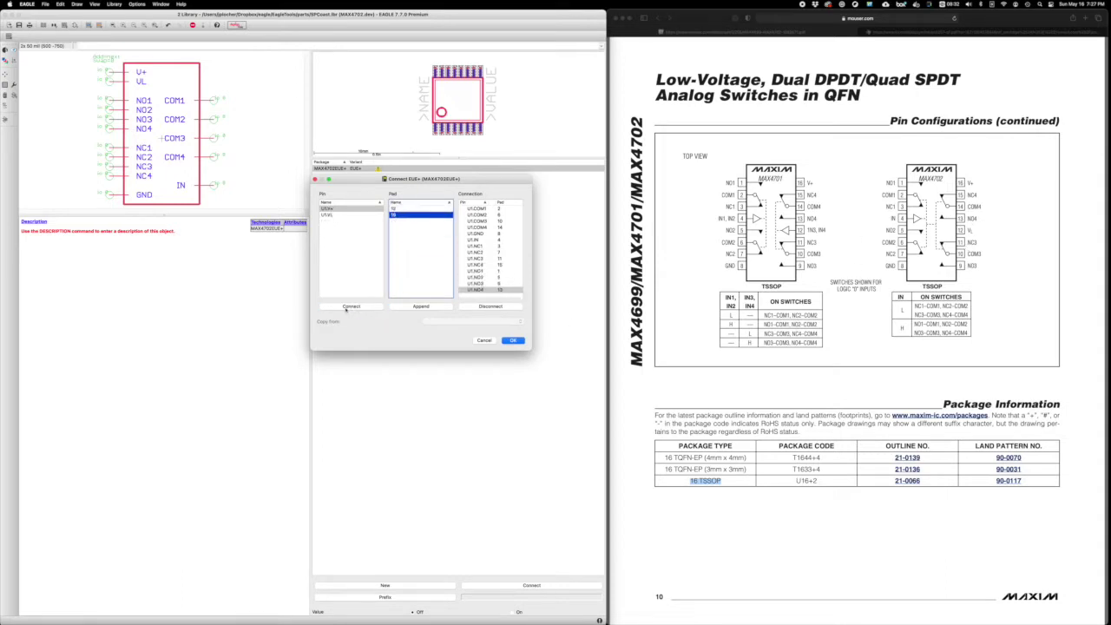
pyautogui.click(351, 307)
pyautogui.click(351, 307)
pyautogui.click(512, 340)
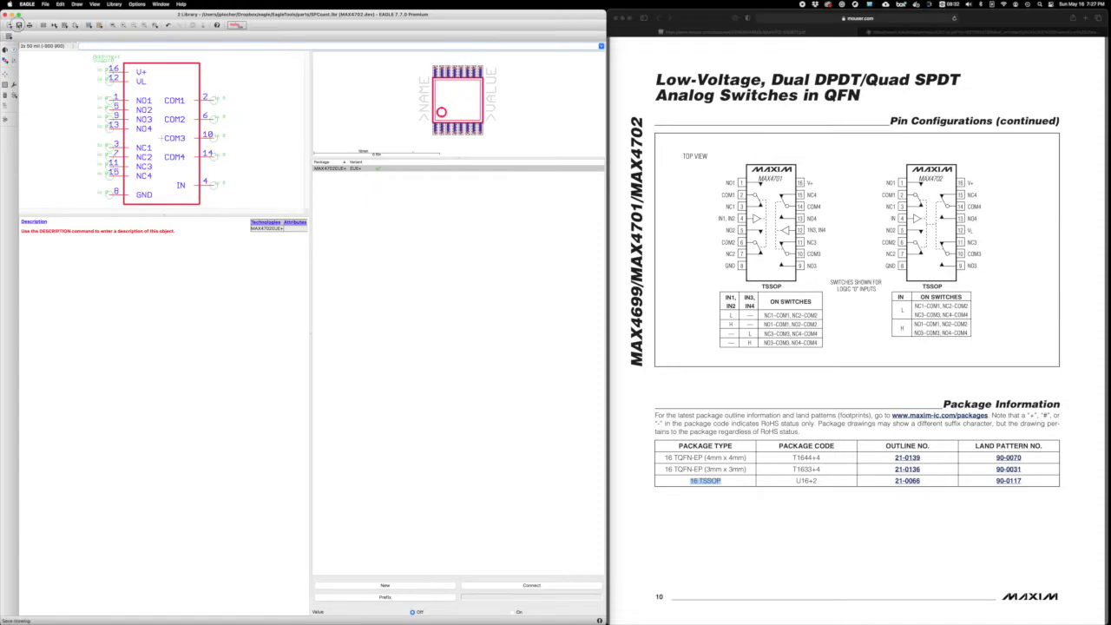
pyautogui.click(18, 25)
# - Place three MAX4702EUE+ switch ICs at left, lower left and centre, returning to the Add dialog
pyautogui.click(131, 3)
pyautogui.click(136, 21)
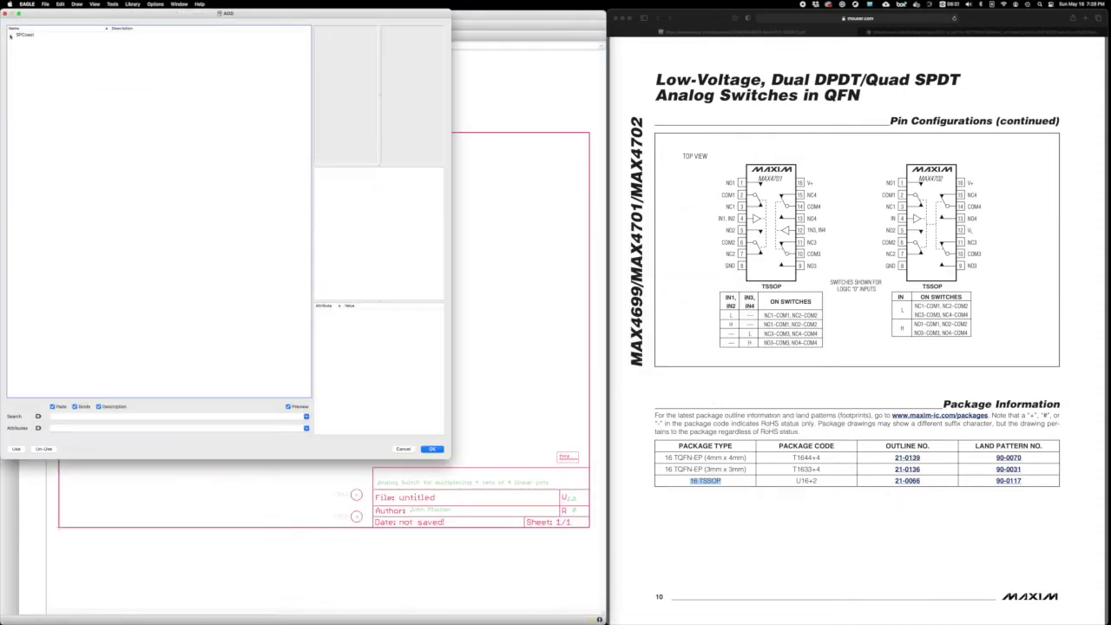
pyautogui.click(10, 35)
pyautogui.click(38, 65)
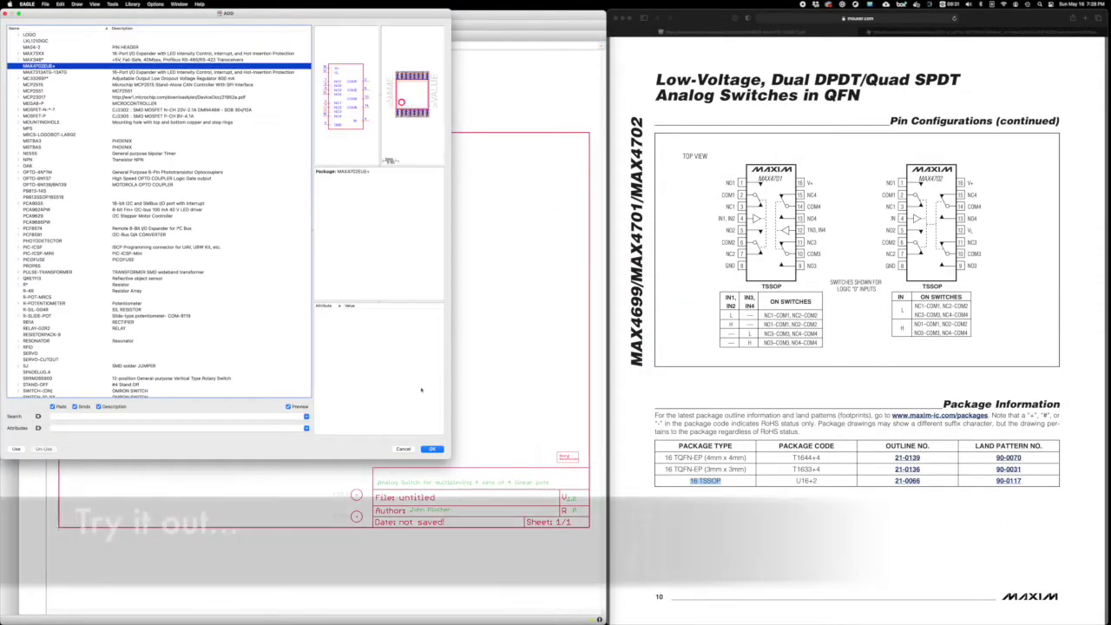
pyautogui.click(433, 449)
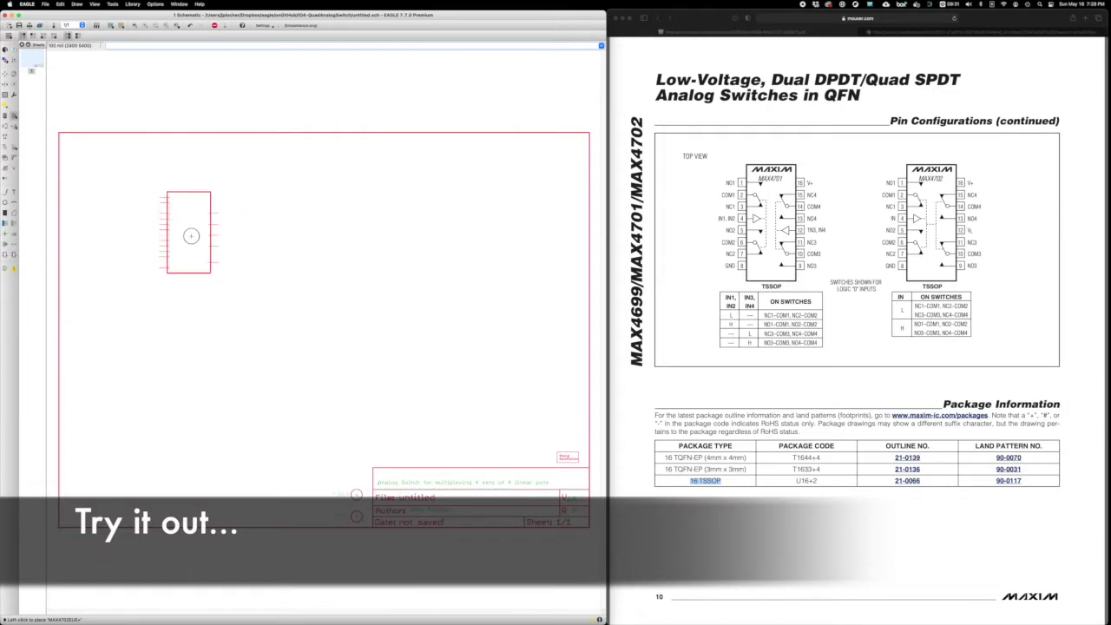
pyautogui.click(191, 236)
pyautogui.click(189, 338)
pyautogui.click(309, 283)
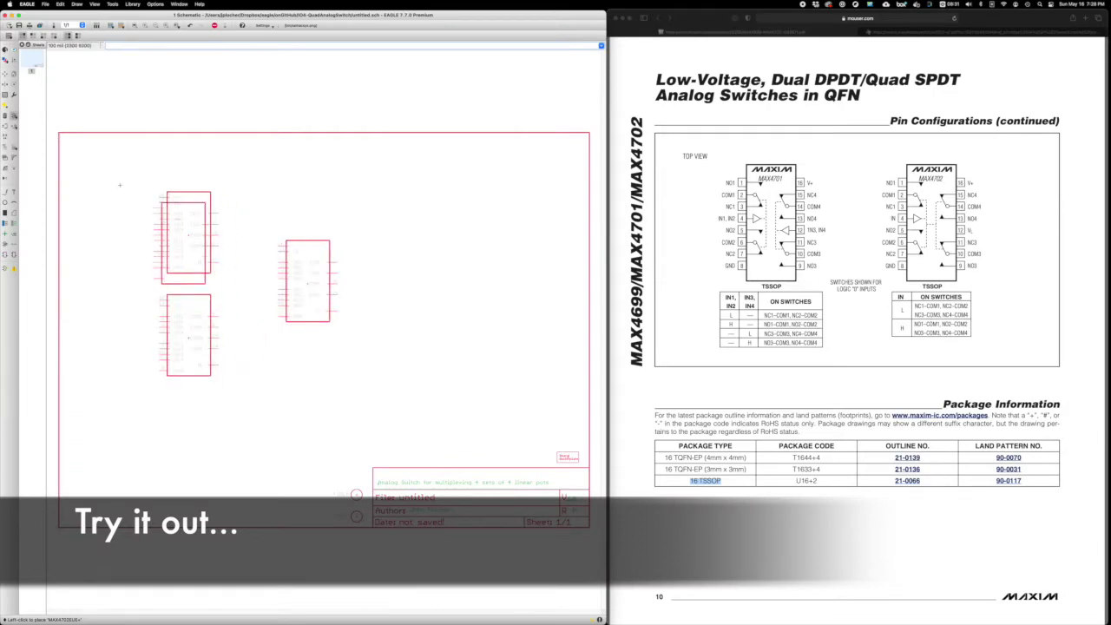
pyautogui.press('Escape')
pyautogui.scroll(10, 156, 218)
# - Pick the inverted CONNECTOR-IO4 RJ variant and place it at the sheet's right side
pyautogui.click(45, 184)
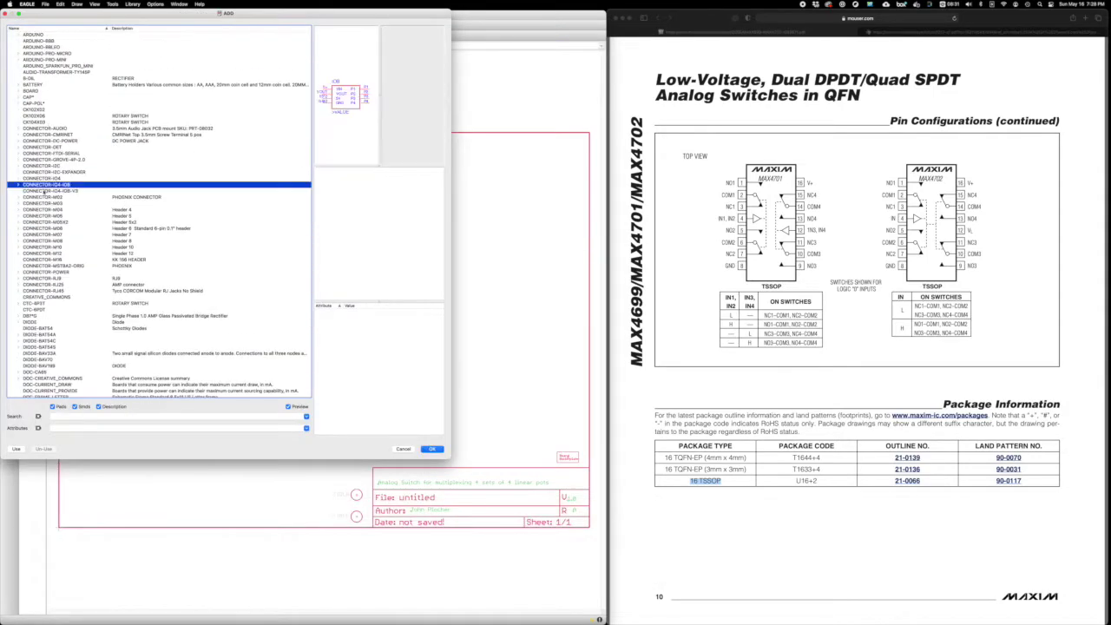
pyautogui.click(43, 190)
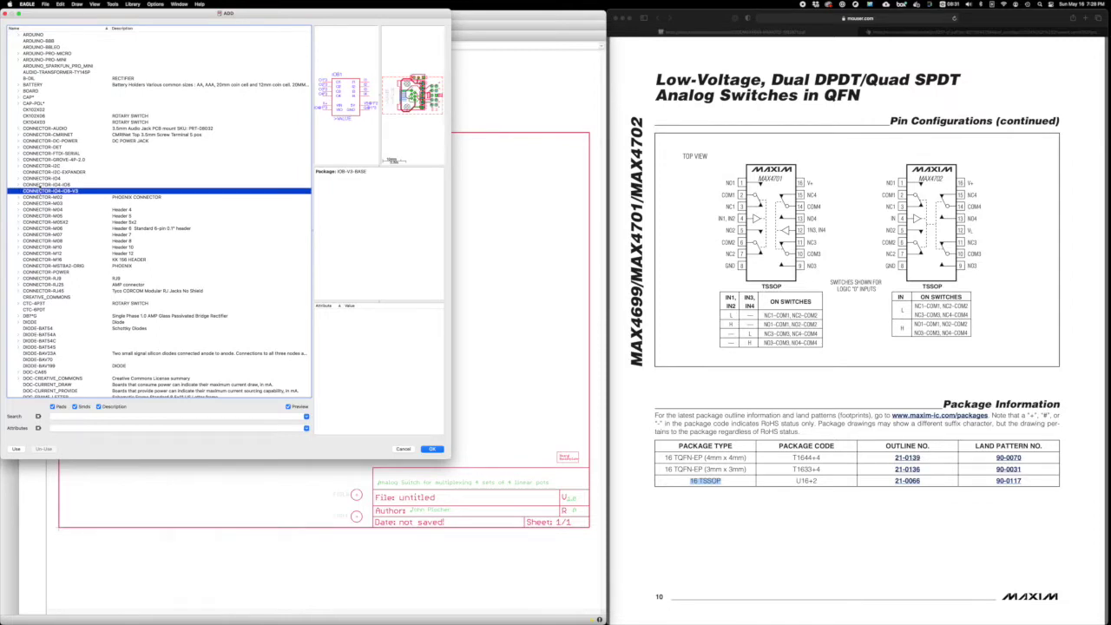
pyautogui.click(41, 178)
pyautogui.doubleClick(60, 179)
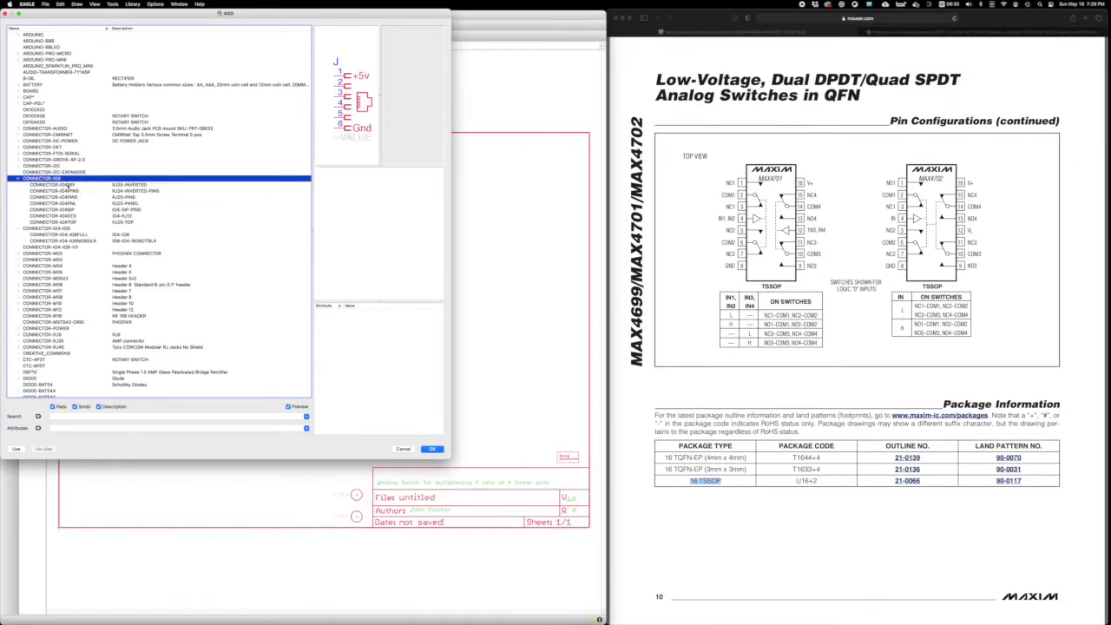
pyautogui.click(67, 185)
pyautogui.doubleClick(67, 184)
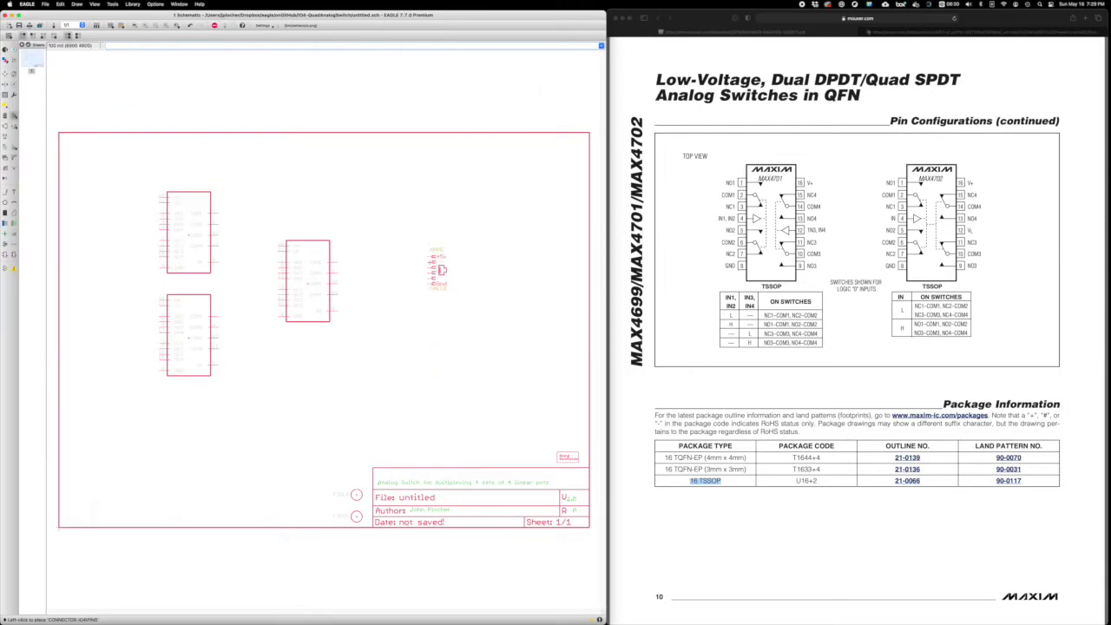
pyautogui.click(553, 297)
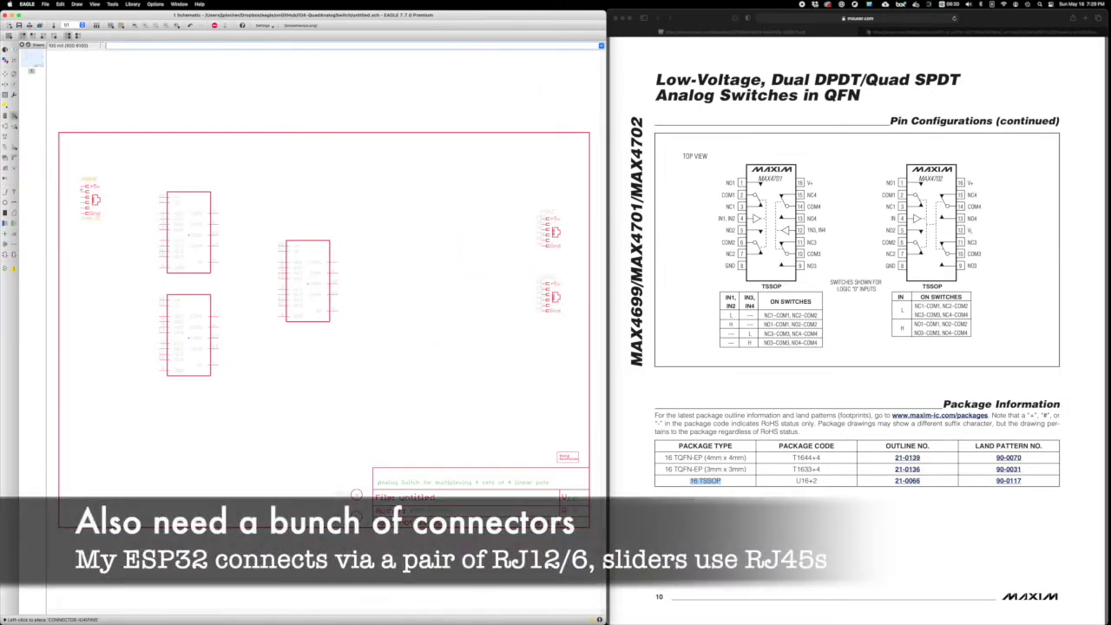
# - Select the CONNECTOR-RJ45-FRONT device for placement down the left side
pyautogui.press('Escape')
pyautogui.click(73, 353)
pyautogui.click(73, 359)
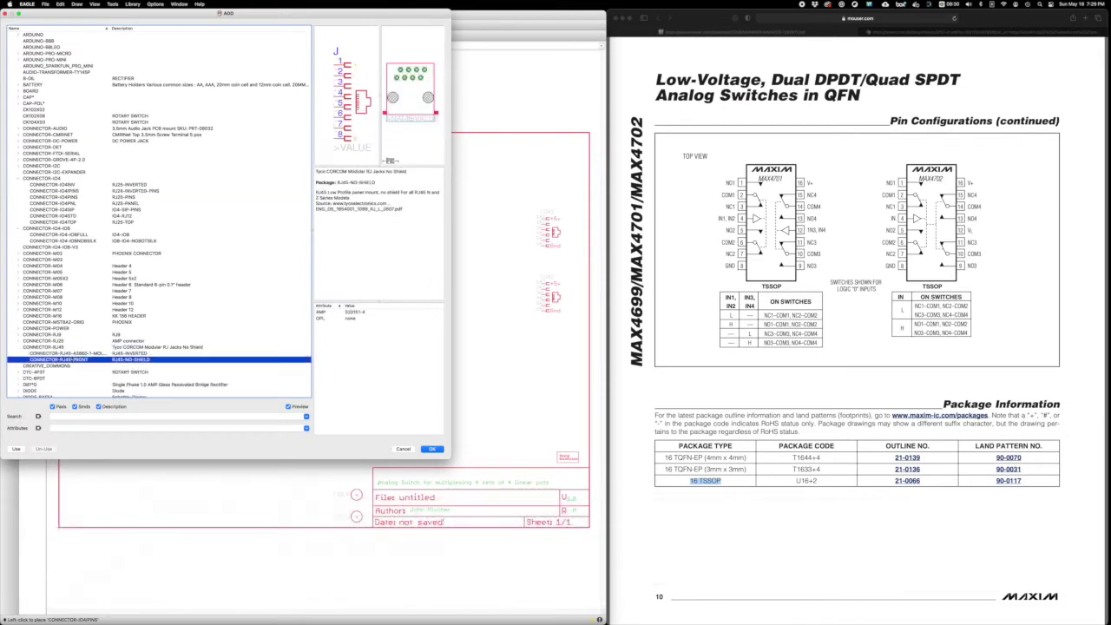
pyautogui.click(73, 353)
pyautogui.click(73, 359)
pyautogui.press('Return')
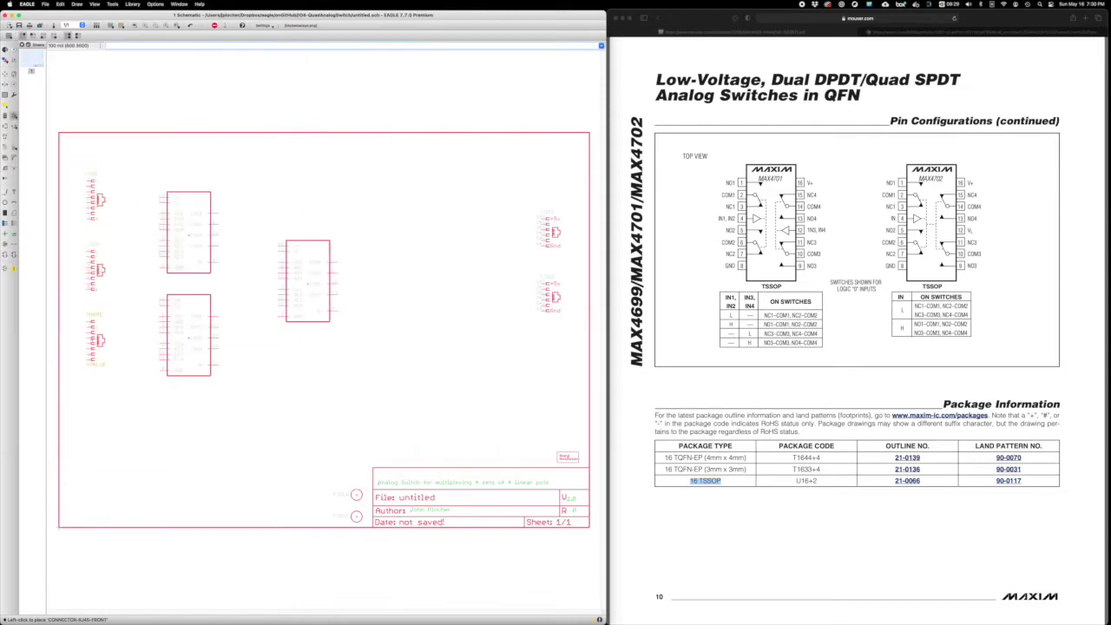
# - Place a fourth RJ45 jack on the left, then shift the middle IC right and the top-right connector down
pyautogui.click(98, 340)
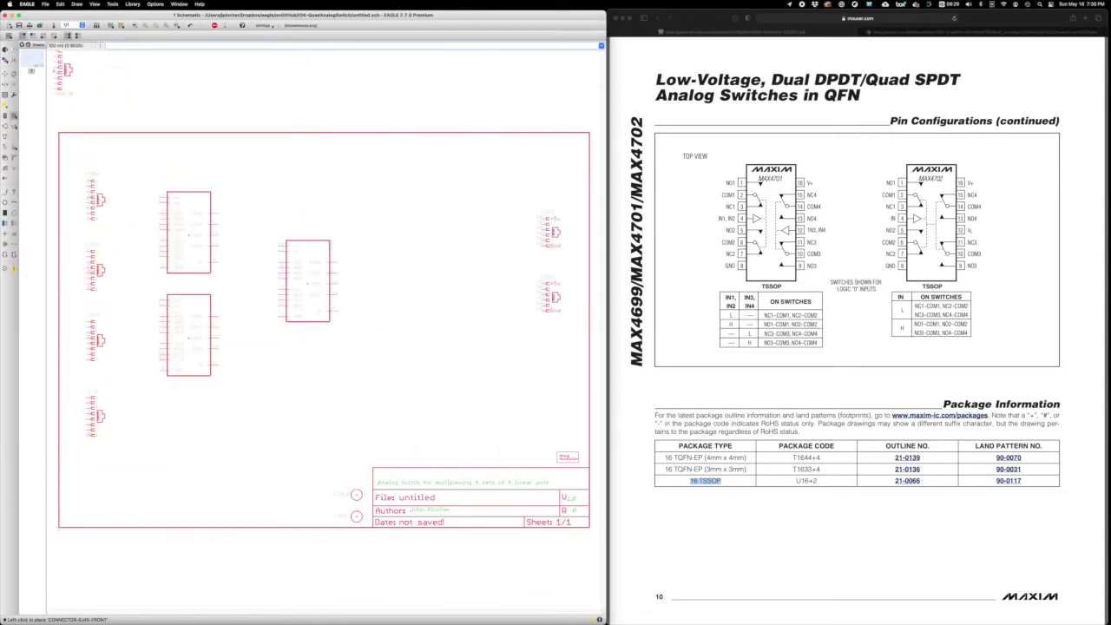
pyautogui.moveTo(307, 281); pyautogui.dragTo(404, 309)
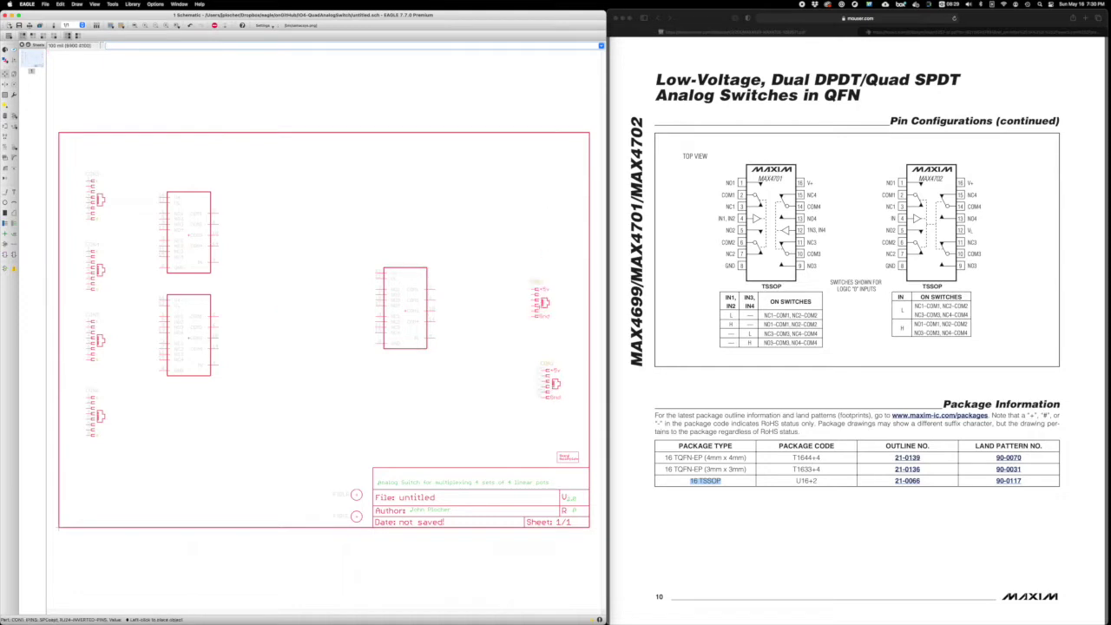
pyautogui.moveTo(549, 231)
pyautogui.mouseDown()
pyautogui.moveTo(413, 311)
pyautogui.moveTo(545, 313)
pyautogui.mouseUp()
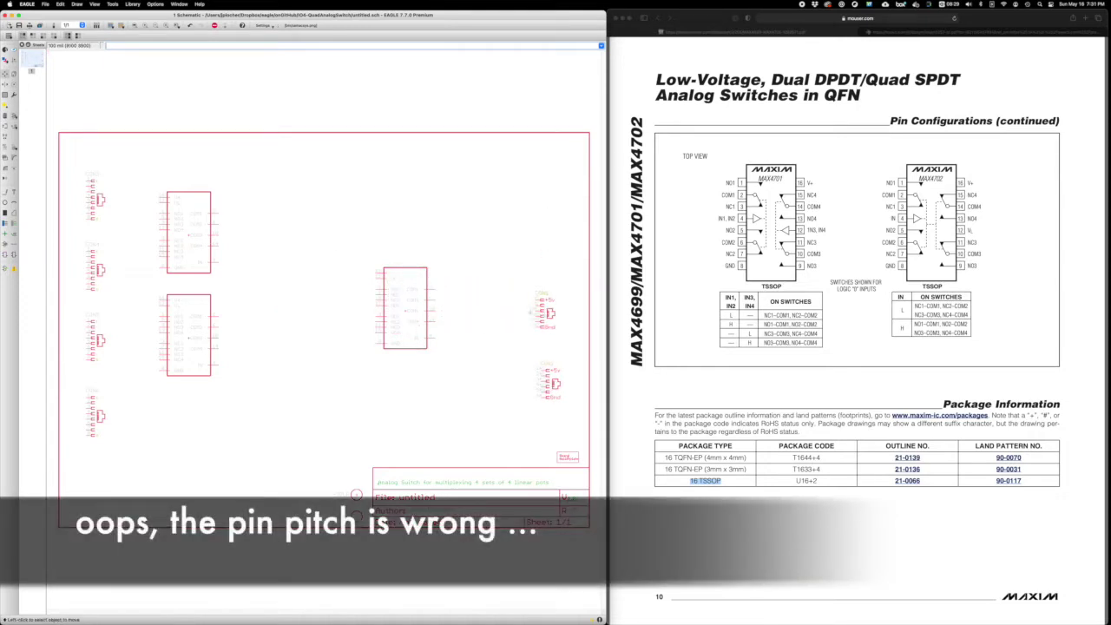
# - Nudge the middle IC further right, zoom in, and start a net from CON1 pin 2
pyautogui.moveTo(411, 317); pyautogui.dragTo(433, 317)
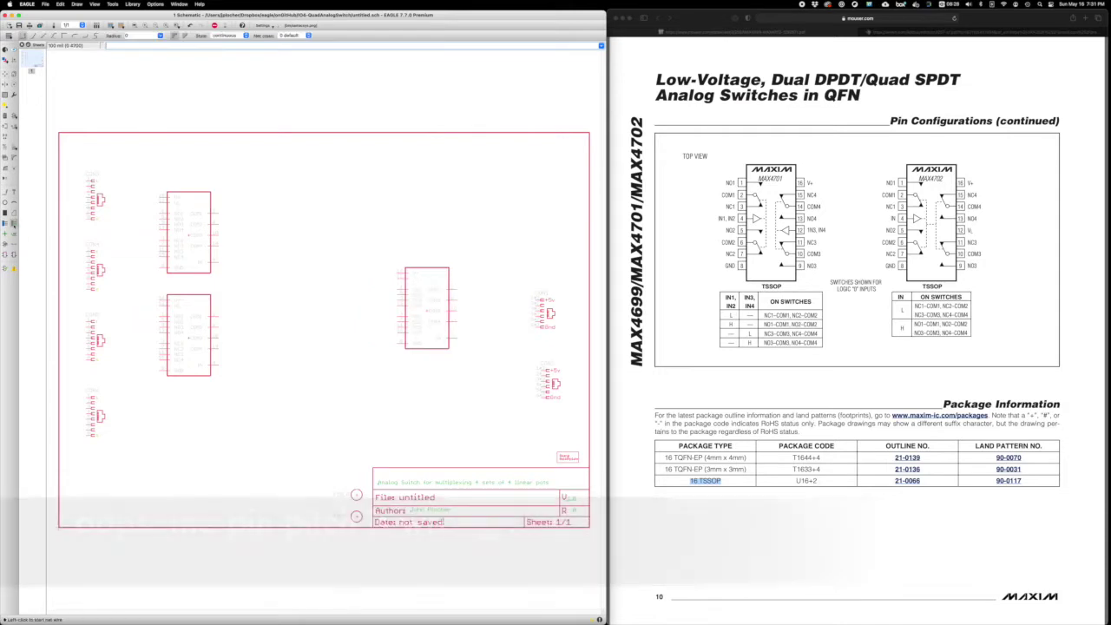
pyautogui.moveTo(391, 263); pyautogui.dragTo(538, 354)
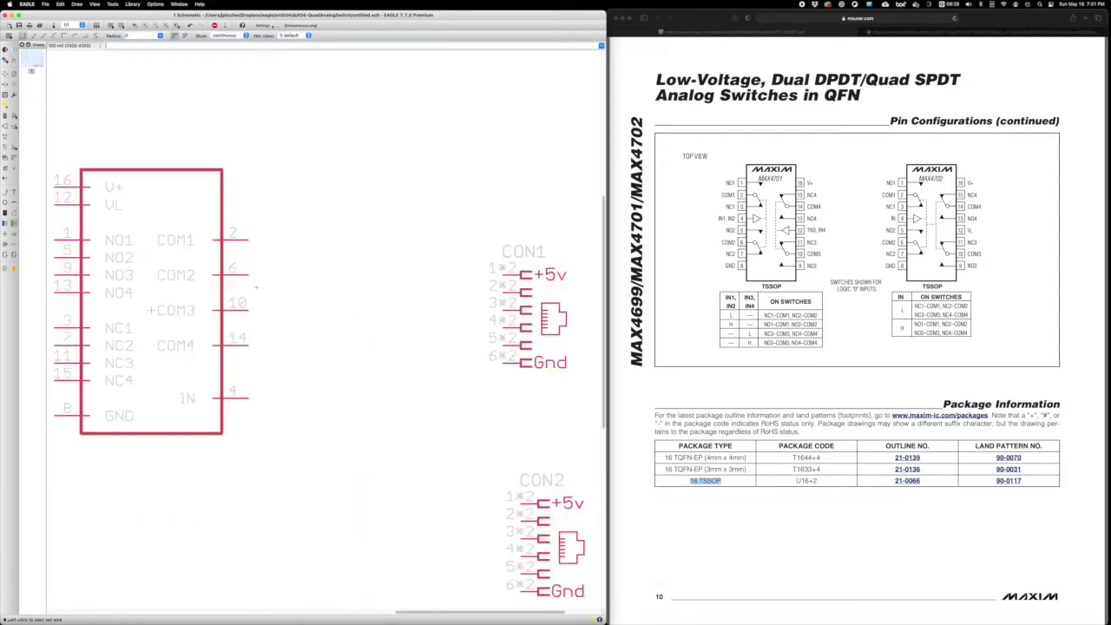
pyautogui.click(505, 291)
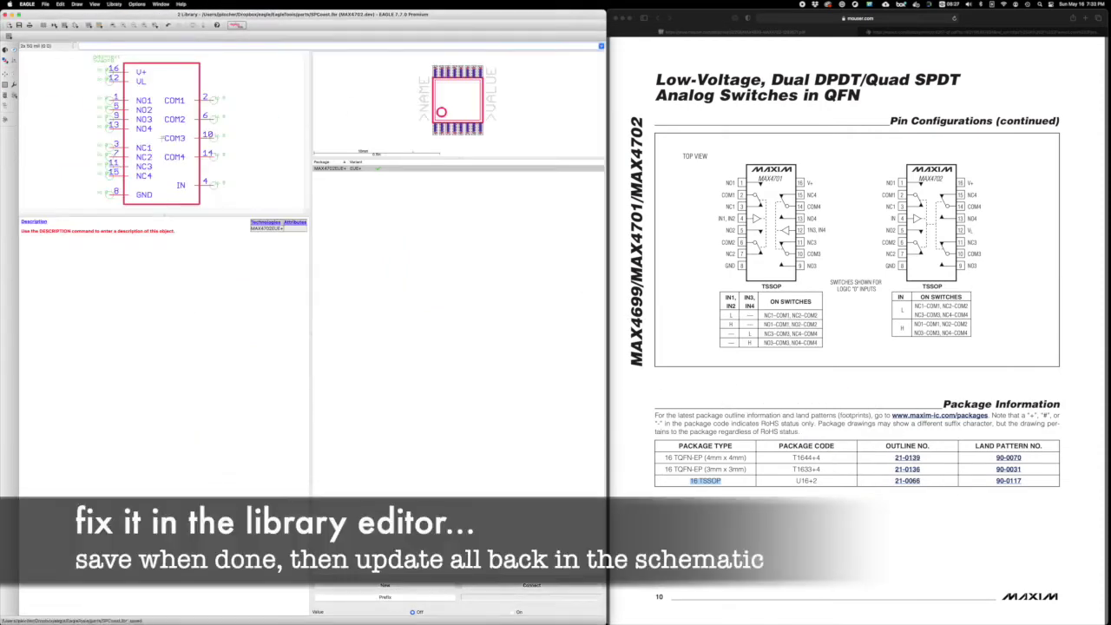
# - In the MAX4702 symbol, group-move the right-side pins onto the grid
pyautogui.doubleClick(165, 135)
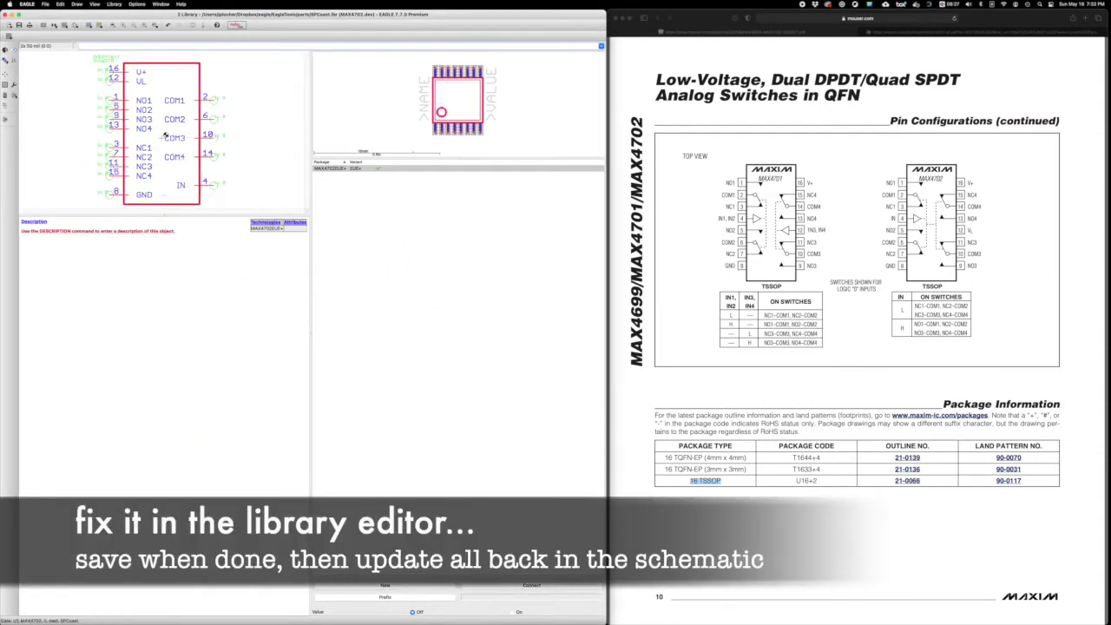
pyautogui.keyDown('ctrl'); pyautogui.rightClick(457, 339); pyautogui.keyUp('ctrl')
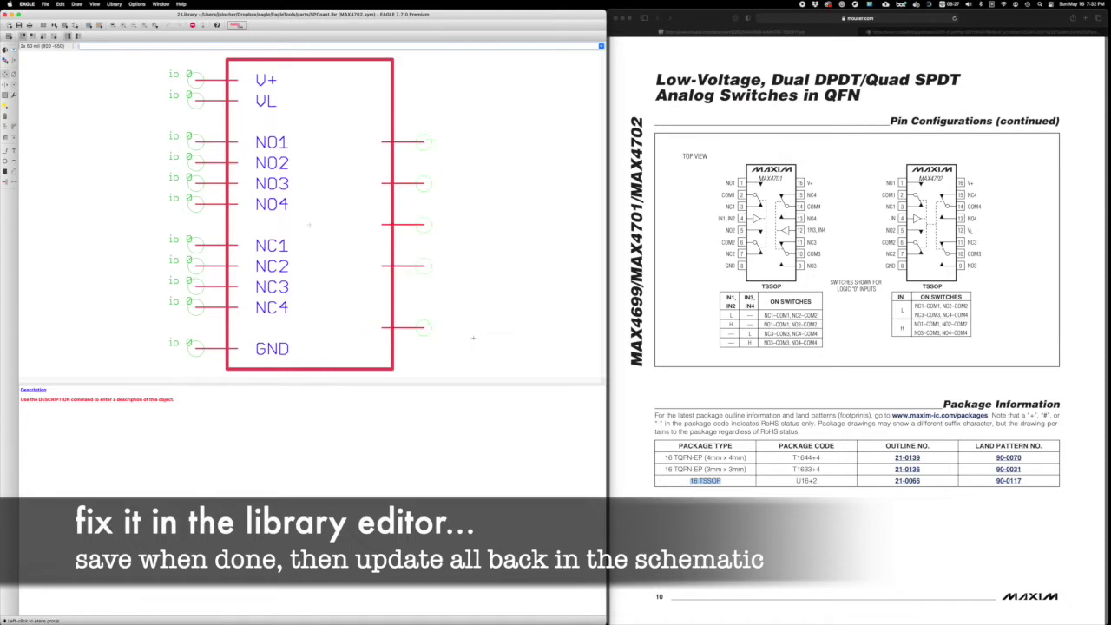
pyautogui.click(482, 339)
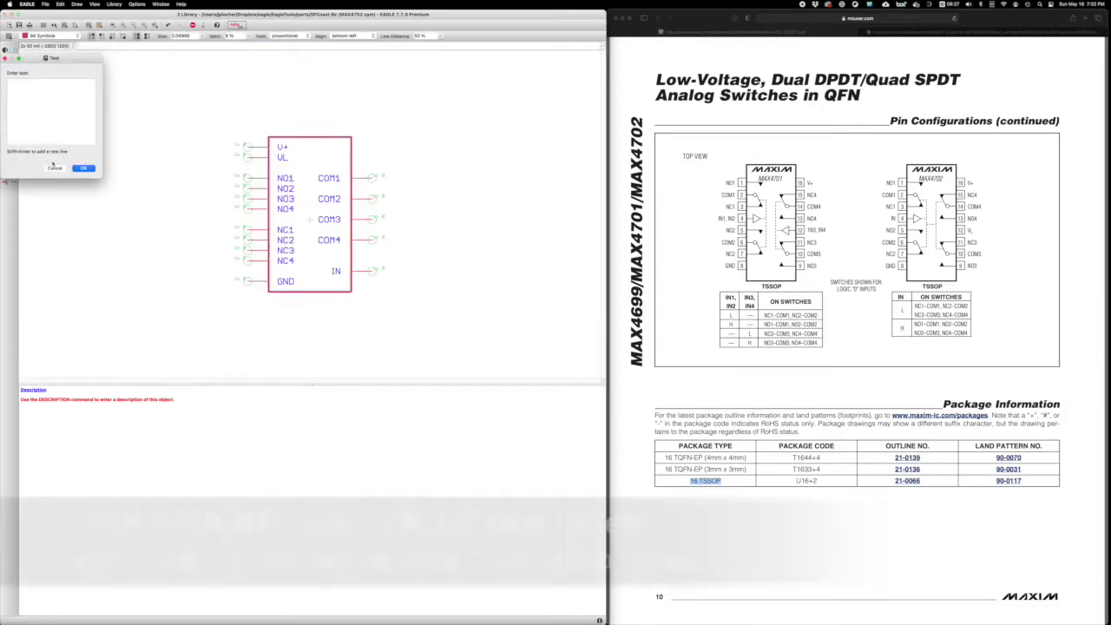
pyautogui.write('>NAME')
# - Add a size-40 >NAME label above the symbol and a >VALUE label inside it
pyautogui.press('Return')
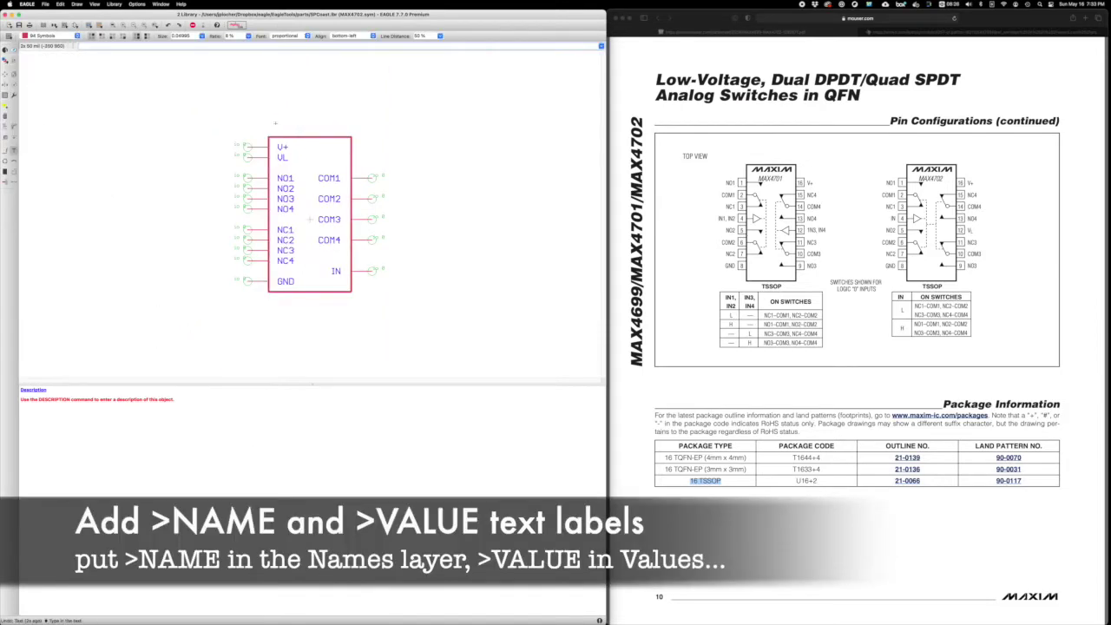
pyautogui.click(202, 35)
pyautogui.click(184, 69)
pyautogui.click(202, 35)
pyautogui.click(184, 48)
pyautogui.click(311, 132)
pyautogui.write('ALUE')
pyautogui.press('Return')
pyautogui.click(304, 153)
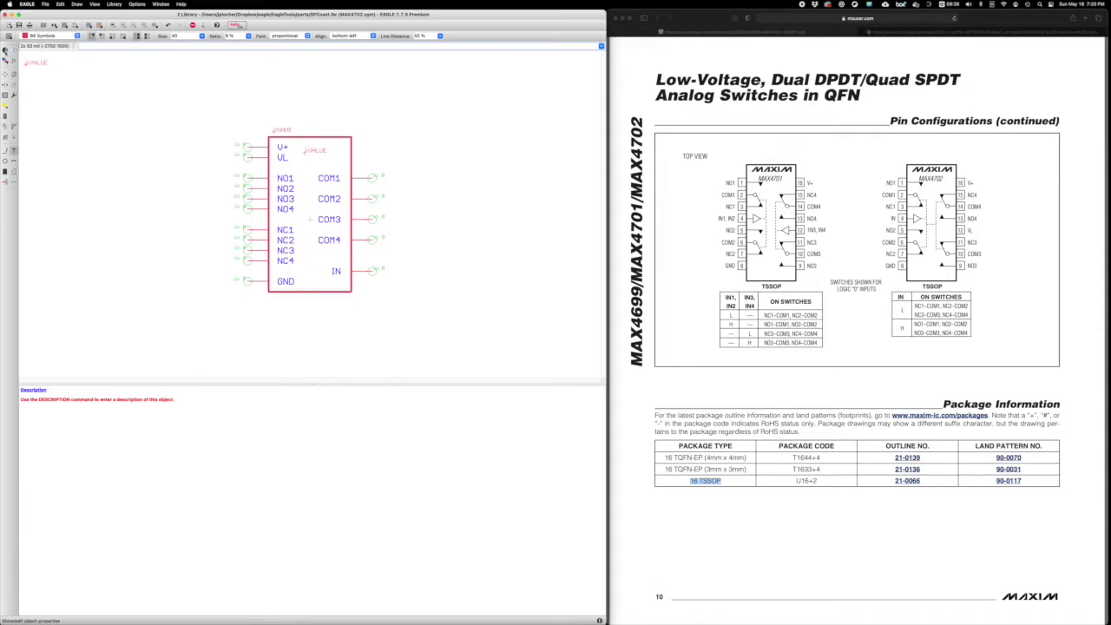
# - Put the >NAME label on the Names layer and >VALUE on the Values layer
pyautogui.click(274, 130)
pyautogui.click(373, 154)
pyautogui.click(382, 143)
pyautogui.press('Return')
pyautogui.click(315, 150)
pyautogui.click(412, 154)
pyautogui.click(402, 154)
pyautogui.click(451, 250)
# - Save the library and update the schematic's parts from it
pyautogui.click(161, 3)
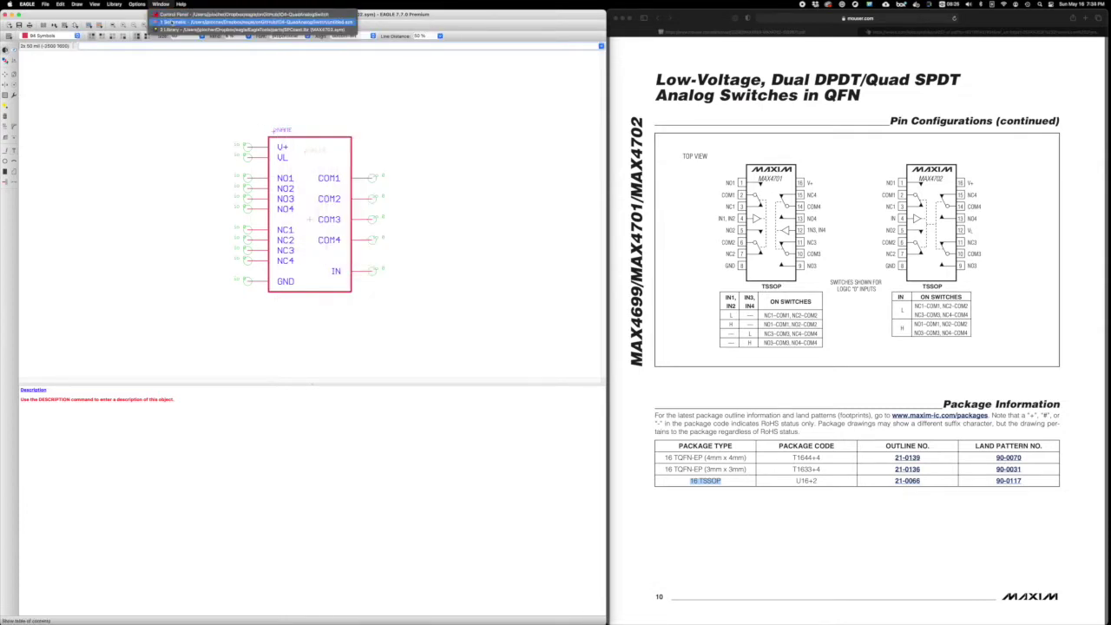
pyautogui.click(200, 30)
pyautogui.click(132, 4)
pyautogui.click(152, 44)
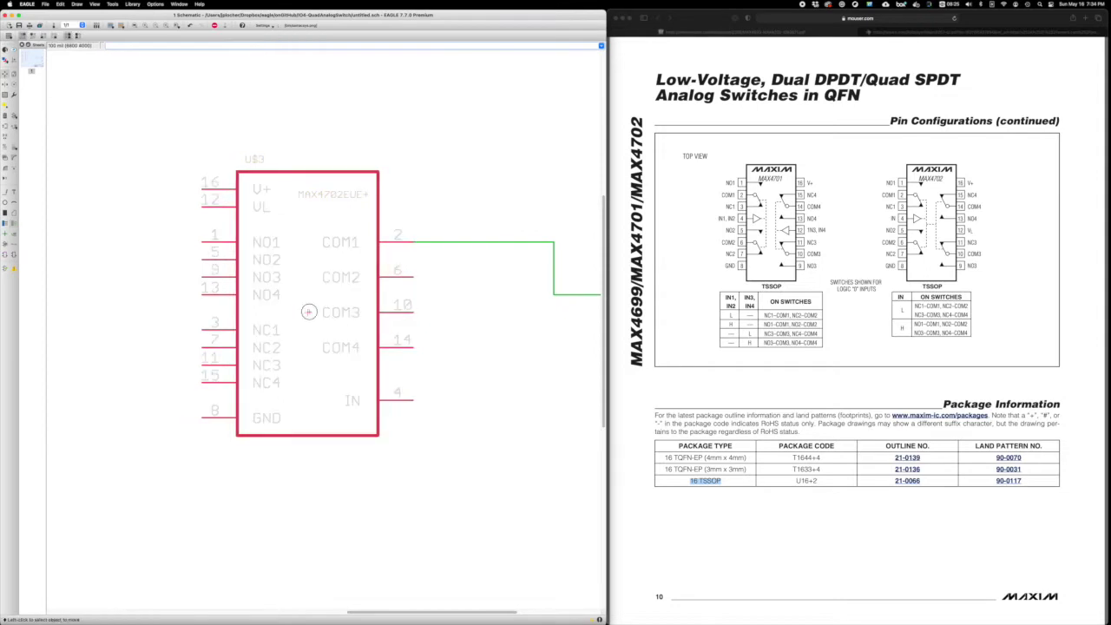
# - Open the MAX4702 device in the library editor and start the naming command
pyautogui.click(179, 3)
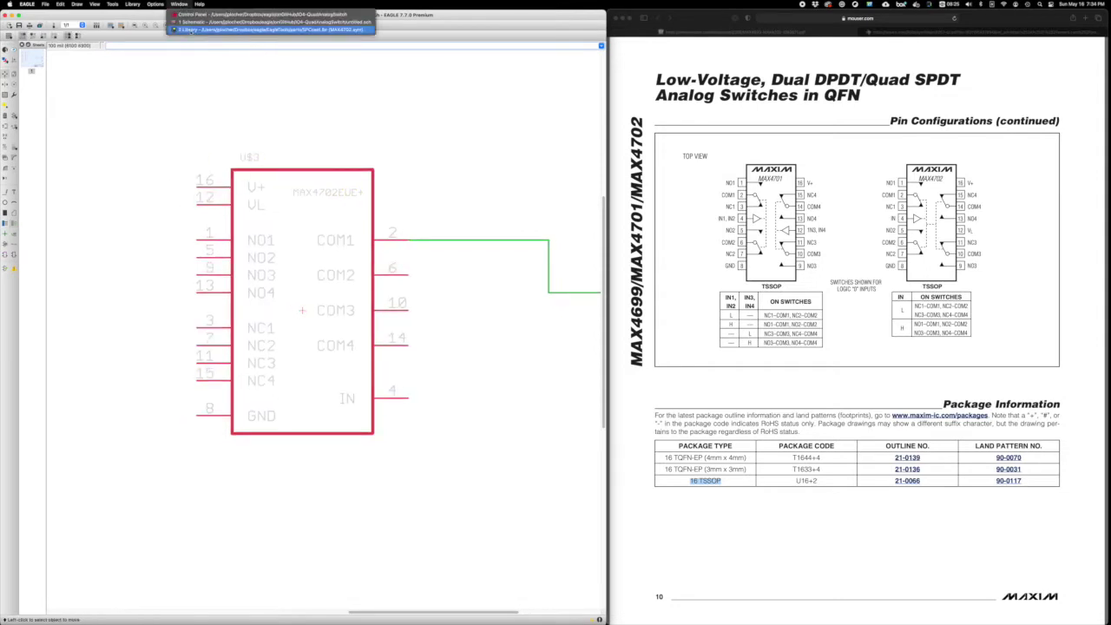
pyautogui.click(188, 30)
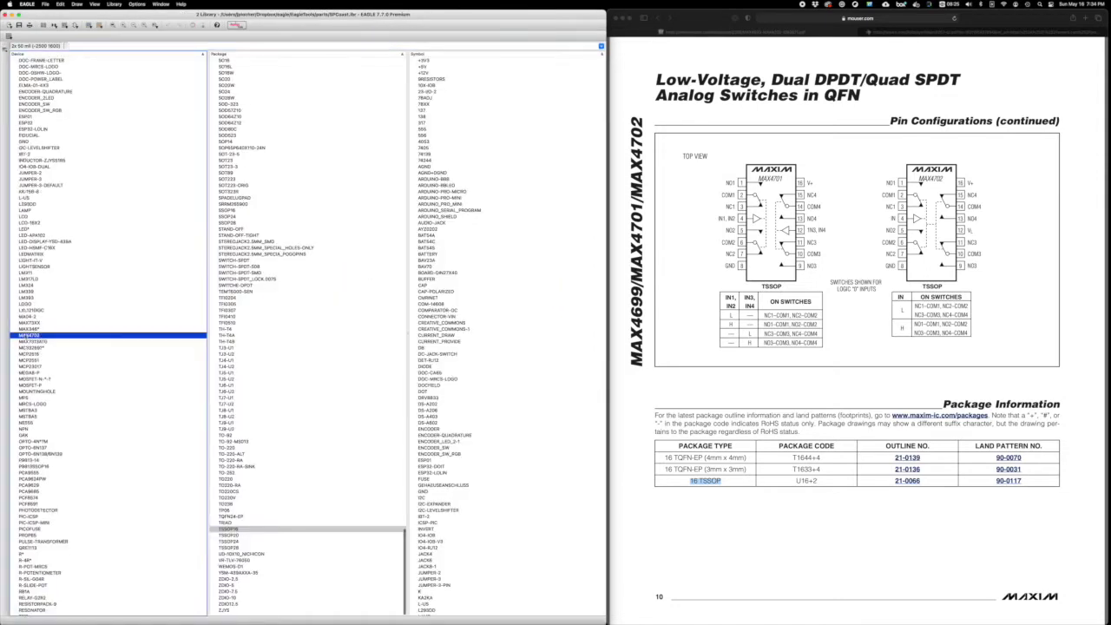
pyautogui.doubleClick(99, 334)
pyautogui.write('name')
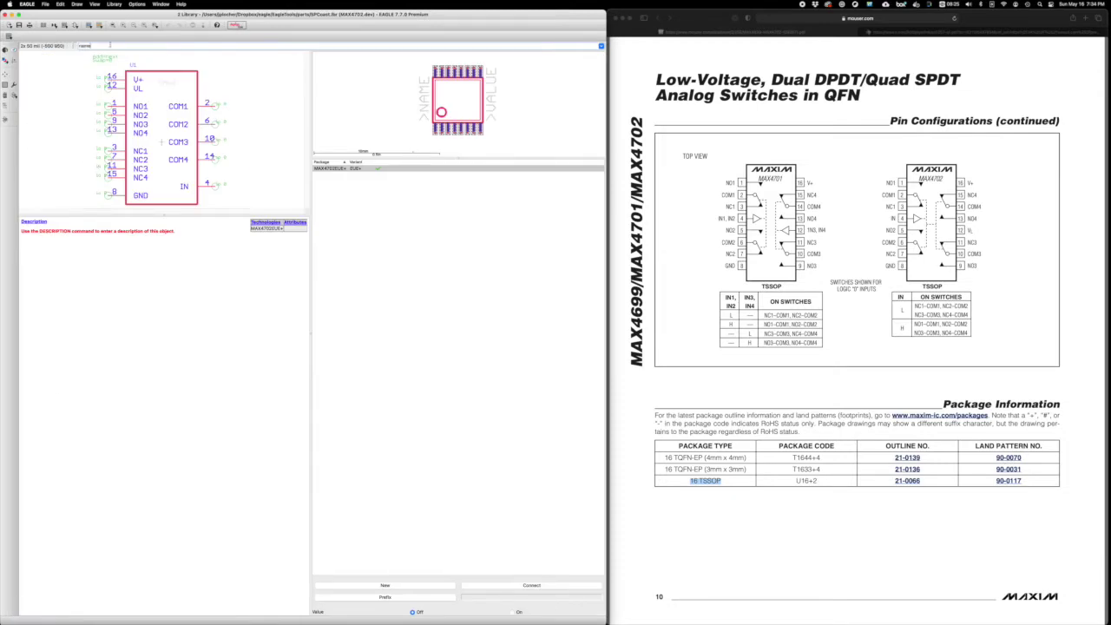
pyautogui.press('Return')
pyautogui.click(280, 148)
# - Read the help on part names and prefixes, then give the device the name prefix U
pyautogui.press('F1')
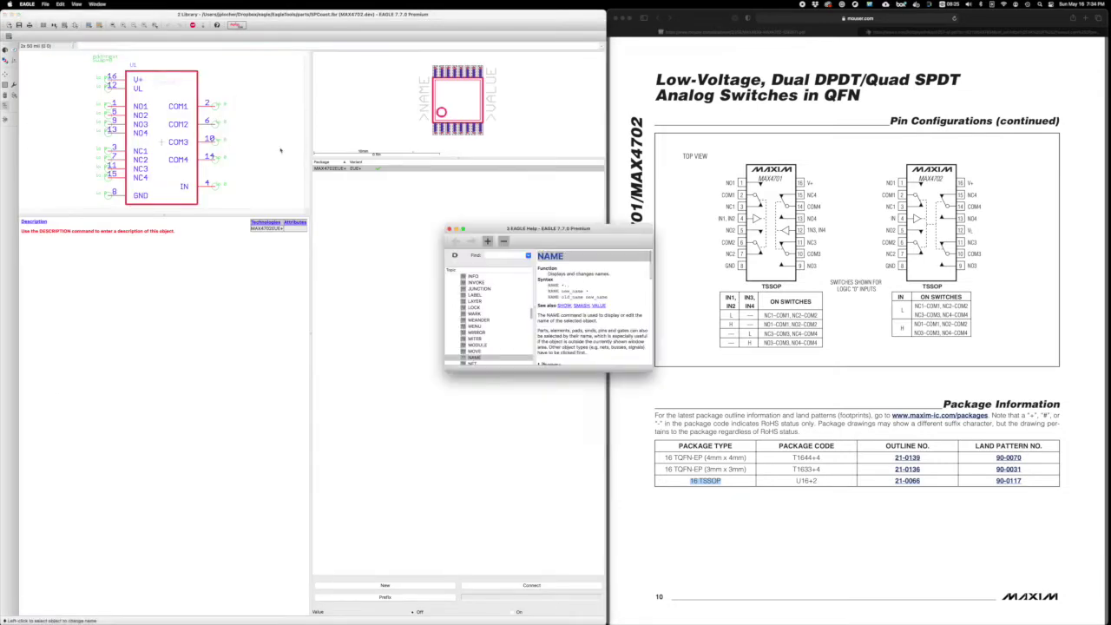
pyautogui.scroll(-3, 209, 258)
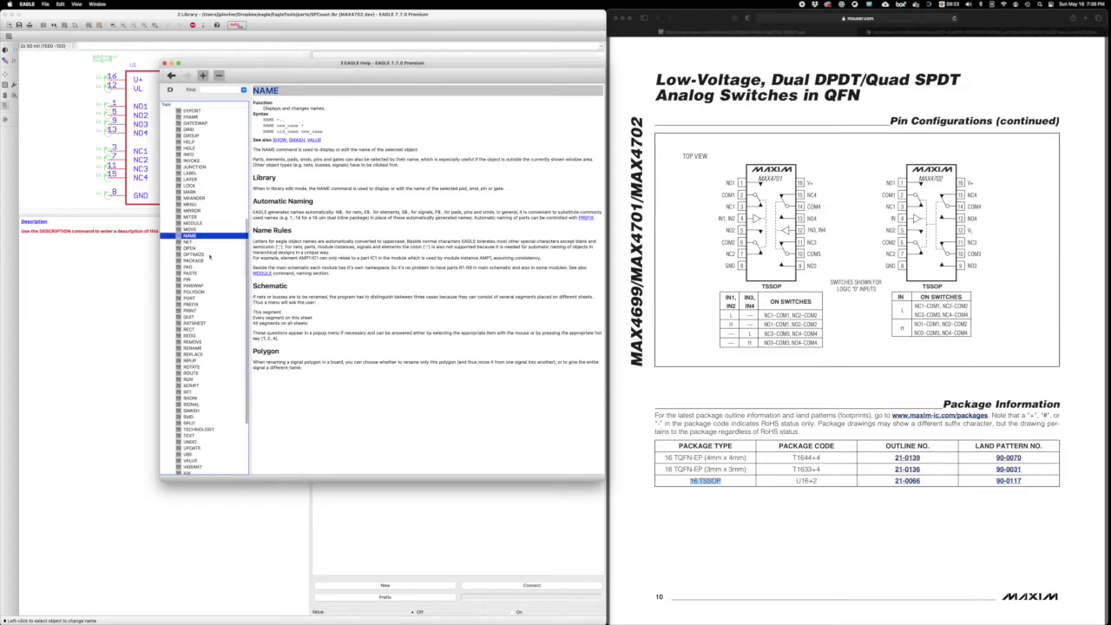
pyautogui.click(189, 305)
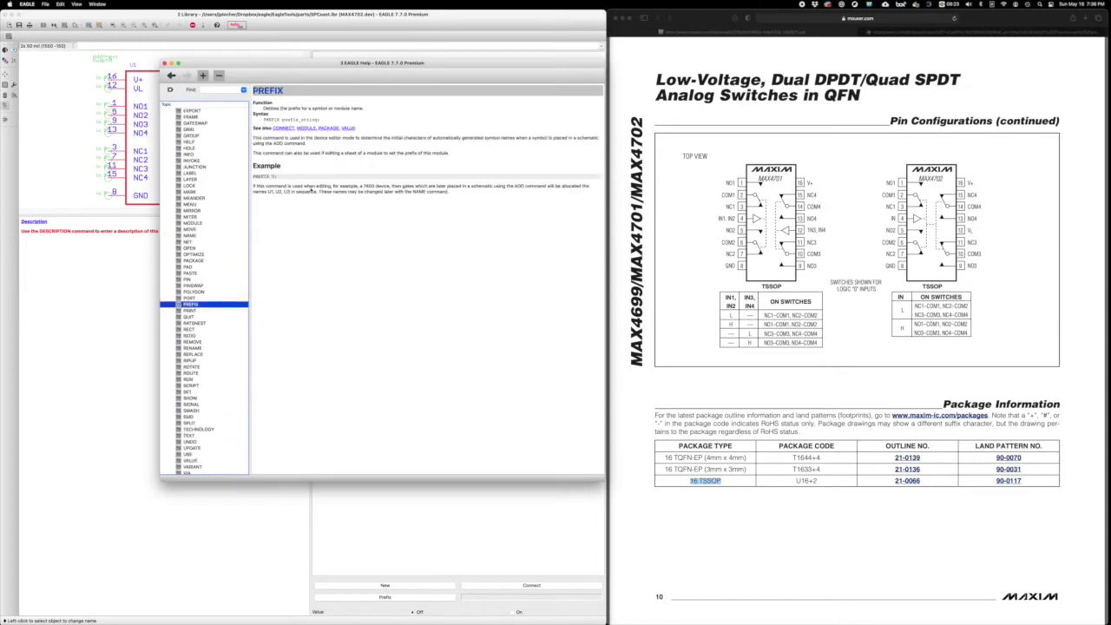
pyautogui.click(310, 141)
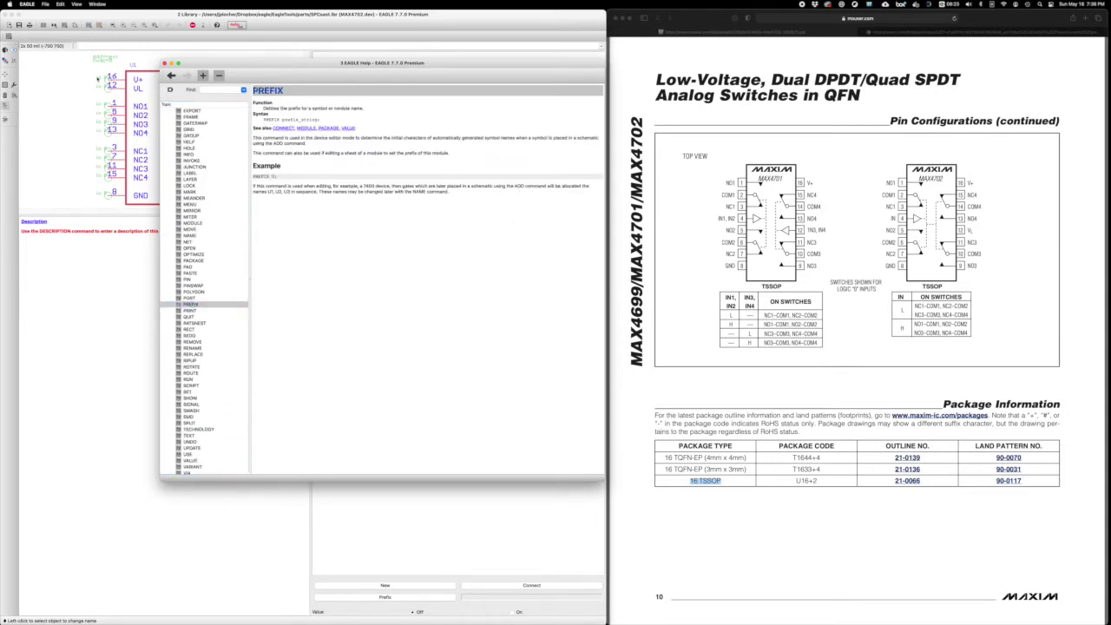
pyautogui.press('Escape')
pyautogui.click(278, 45)
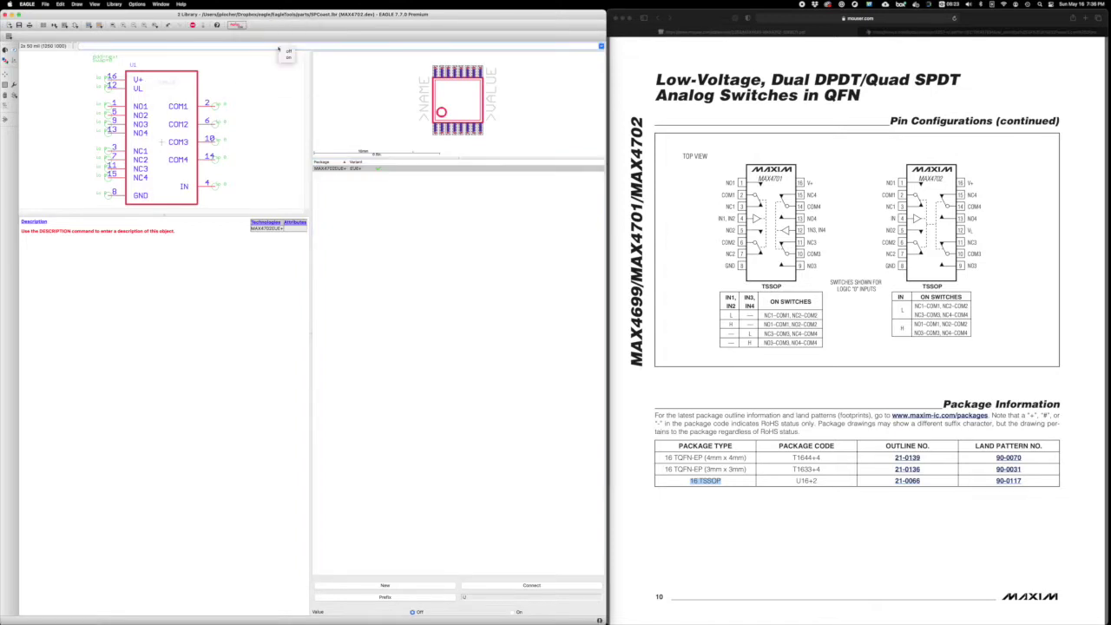
# - Return to the schematic and begin renaming the U$3 switch part
pyautogui.click(162, 5)
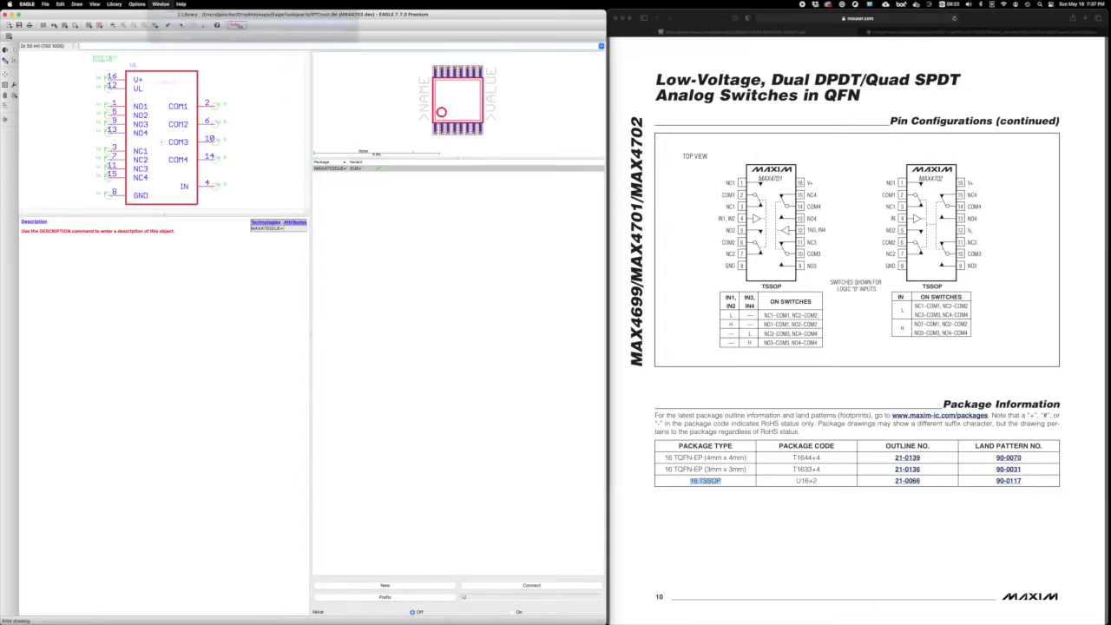
pyautogui.click(157, 38)
pyautogui.click(306, 313)
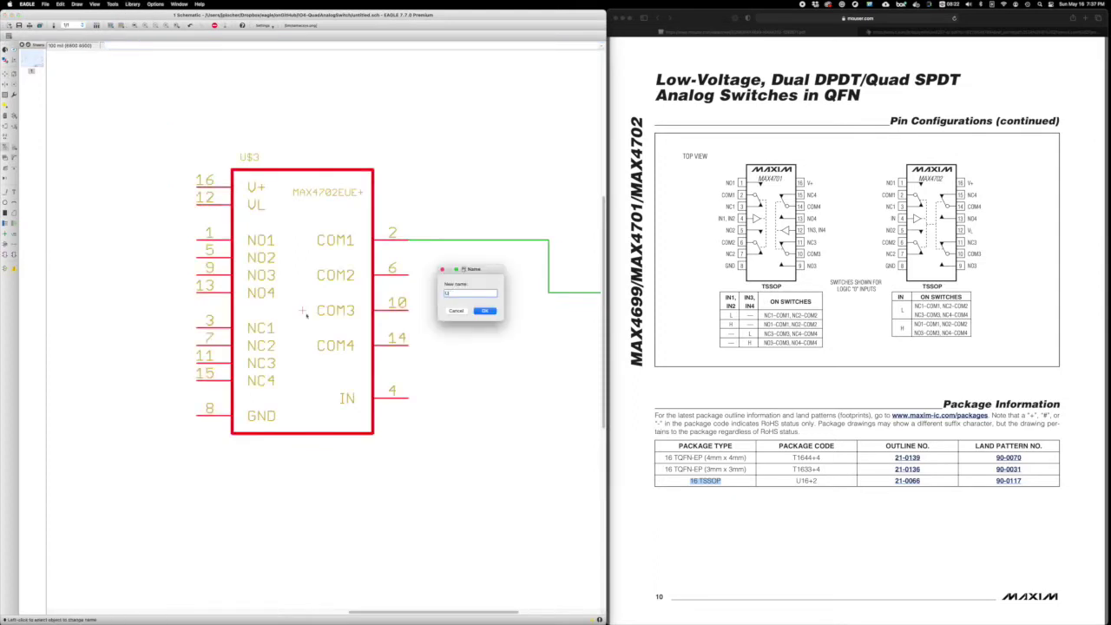
# - Rename the switch to U1, wire it to CON1 pin 4, and stack COM1–COM4 adjacently in the symbol
pyautogui.press('Return')
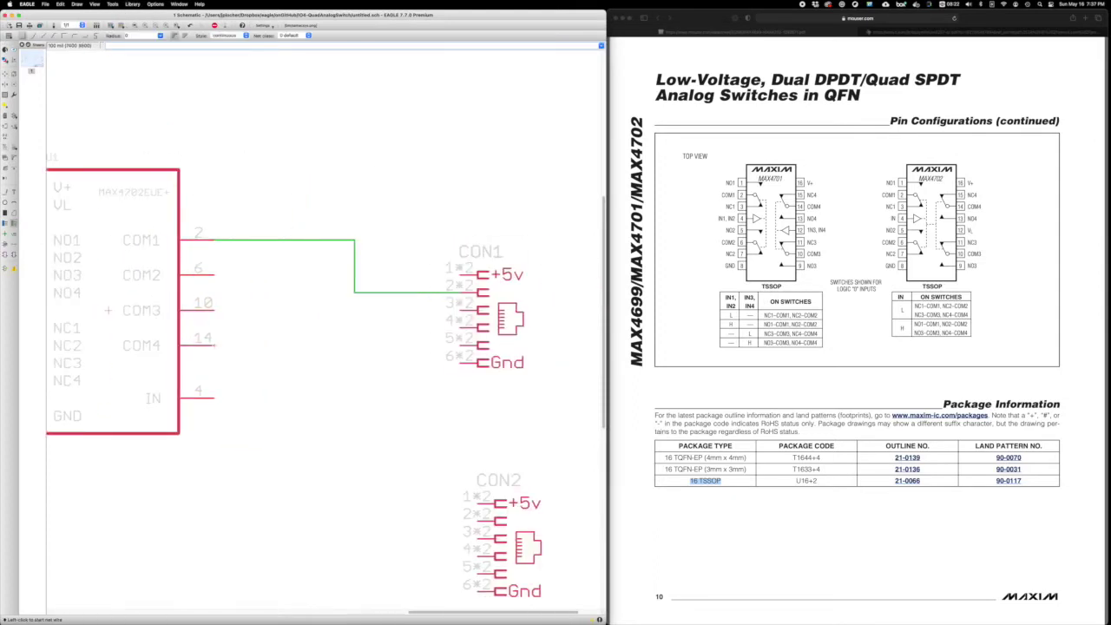
pyautogui.click(477, 327)
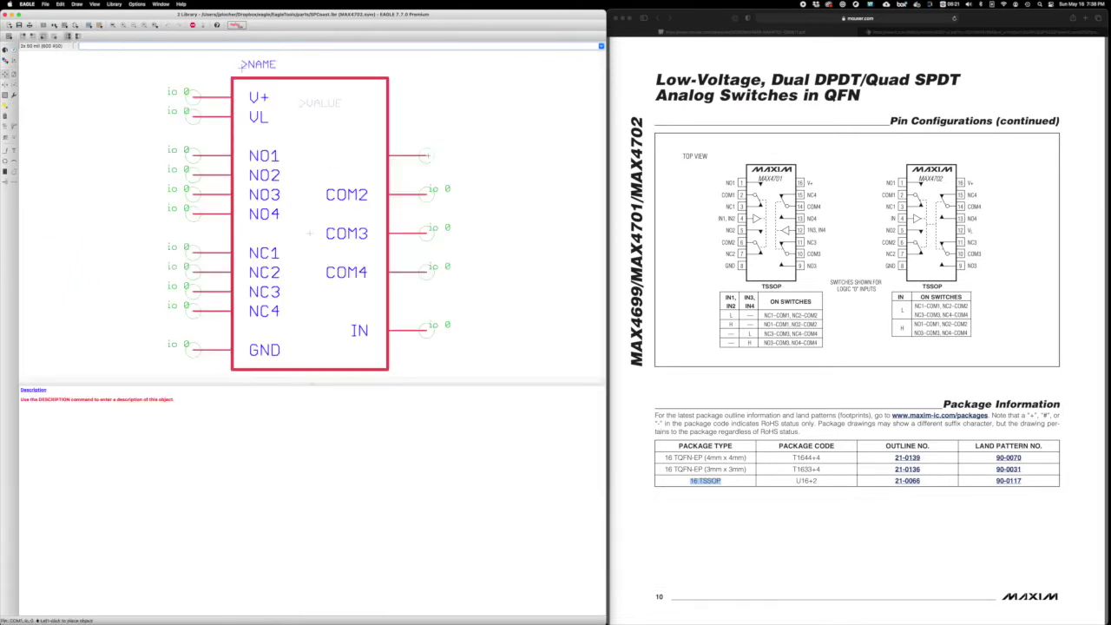
pyautogui.click(425, 214)
pyautogui.click(426, 253)
pyautogui.click(426, 232)
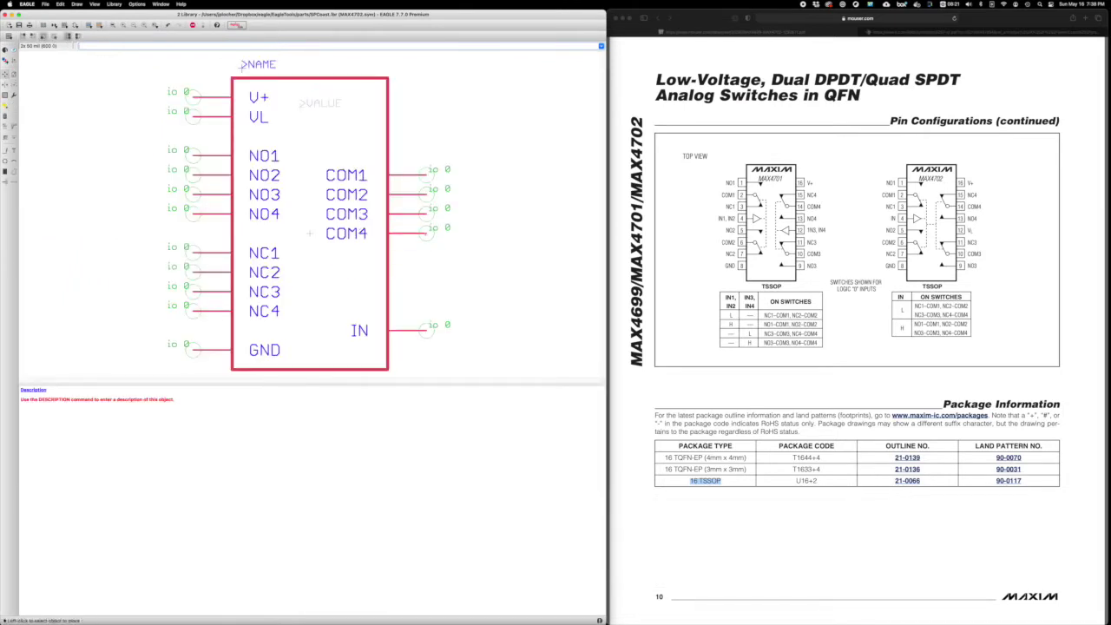
pyautogui.click(160, 4)
pyautogui.click(217, 22)
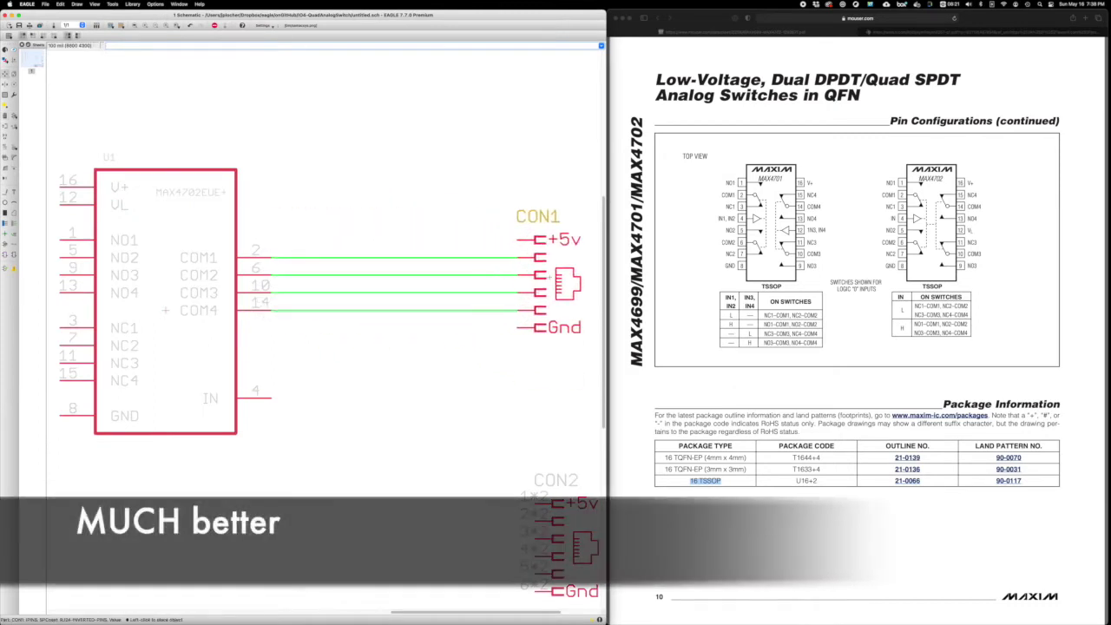
# - Add a VCC supply symbol above U1 and wire it to the V+ and VL pins
pyautogui.click(5, 117)
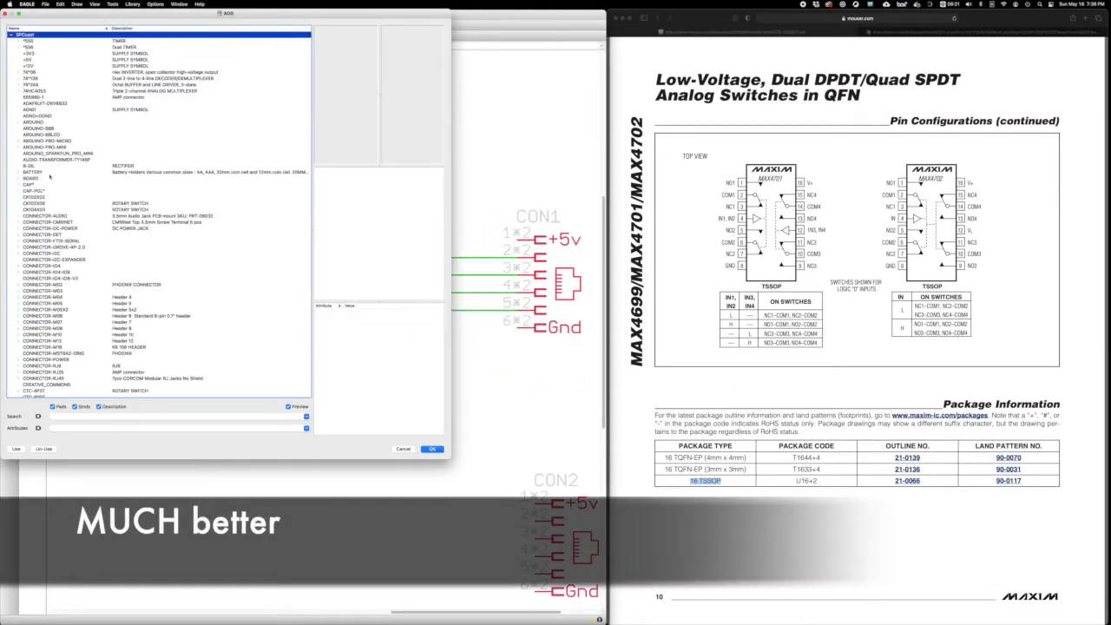
pyautogui.click(56, 416)
pyautogui.write('V*')
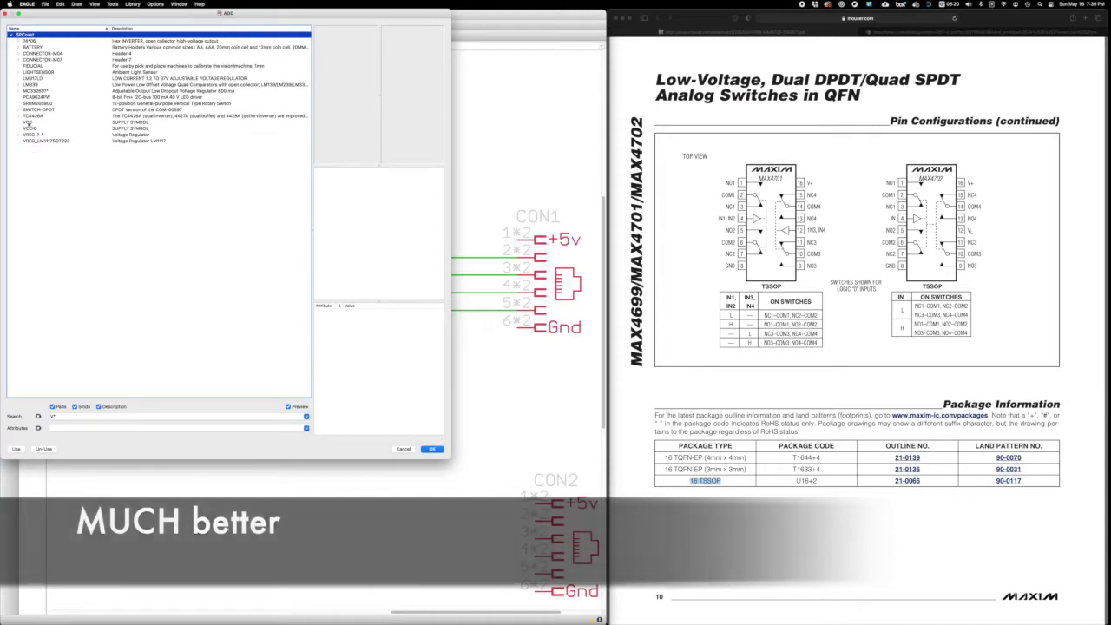
pyautogui.doubleClick(28, 122)
pyautogui.click(482, 198)
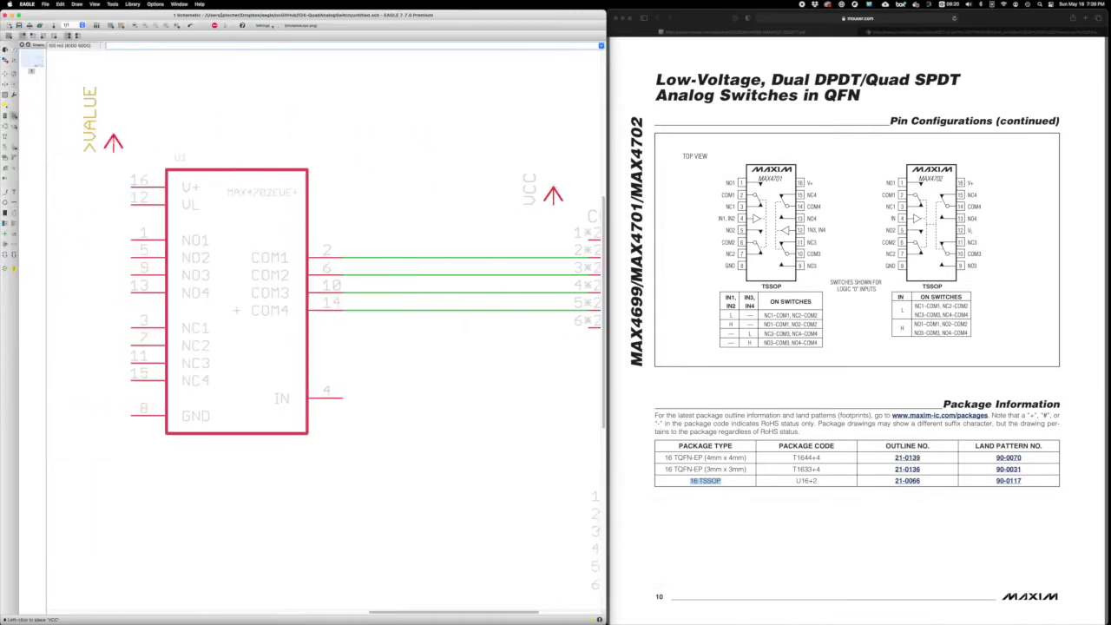
pyautogui.click(185, 172)
pyautogui.click(168, 169)
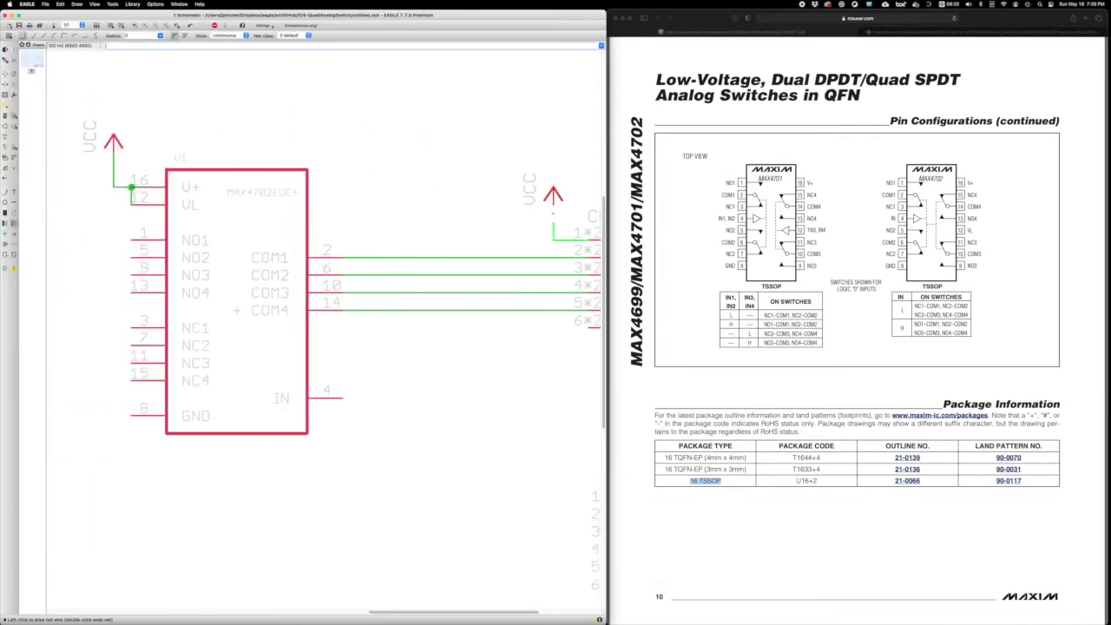
pyautogui.scroll(-5, 304, 347)
# - Place GND symbols at U1's GND pin and below CON1, wiring U1's ground down
pyautogui.click(13, 116)
pyautogui.write('gnd')
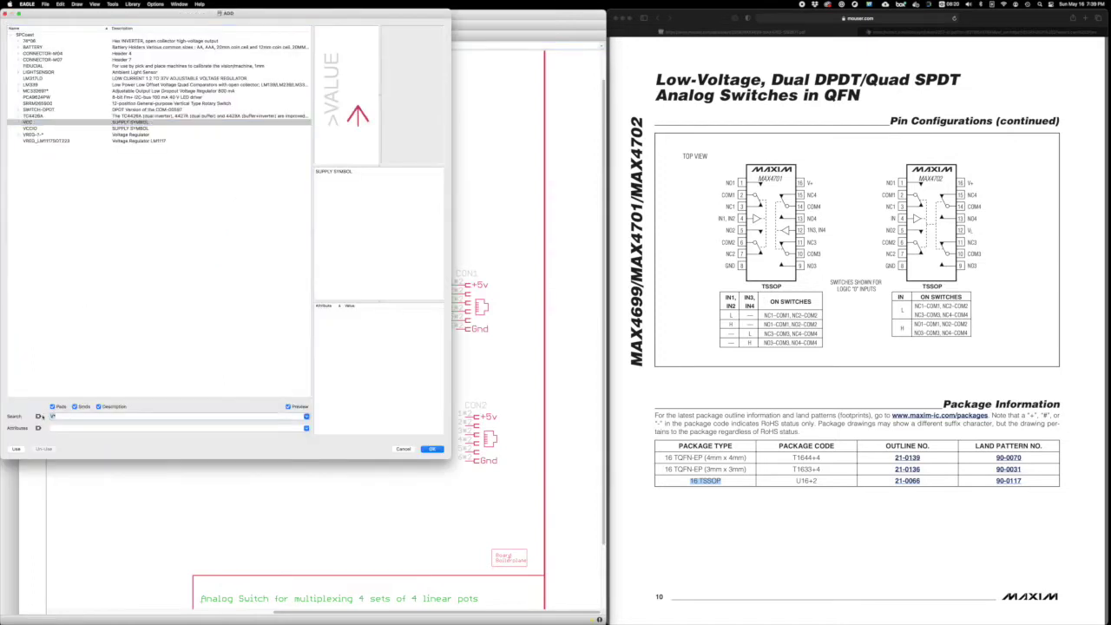
pyautogui.press('Return')
pyautogui.press('Return')
pyautogui.click(219, 395)
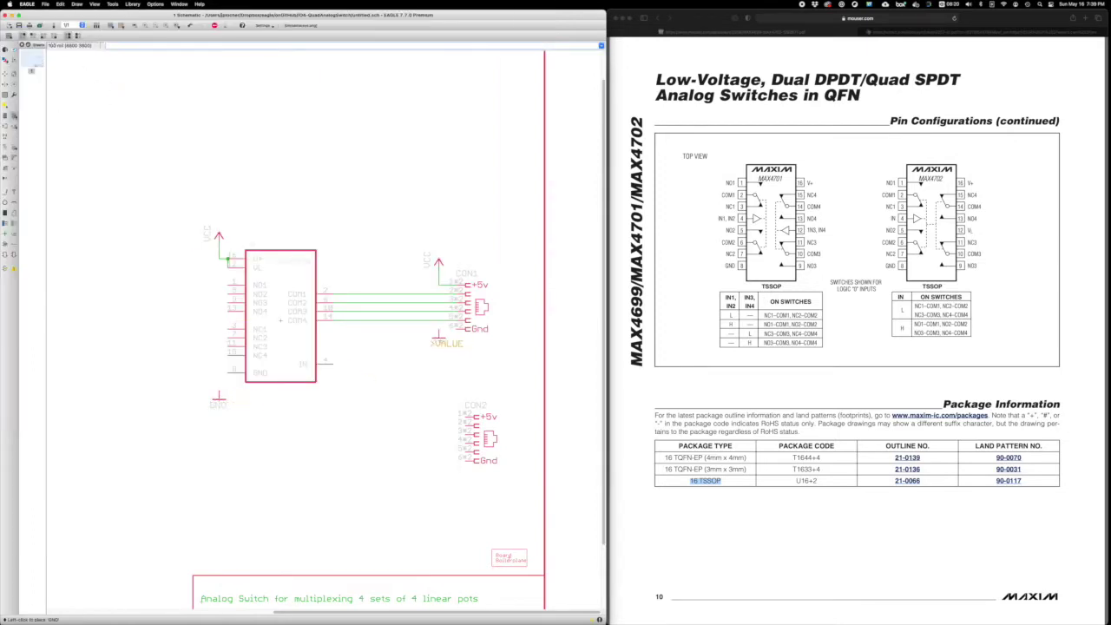
pyautogui.click(438, 339)
pyautogui.press('n')
pyautogui.doubleClick(219, 392)
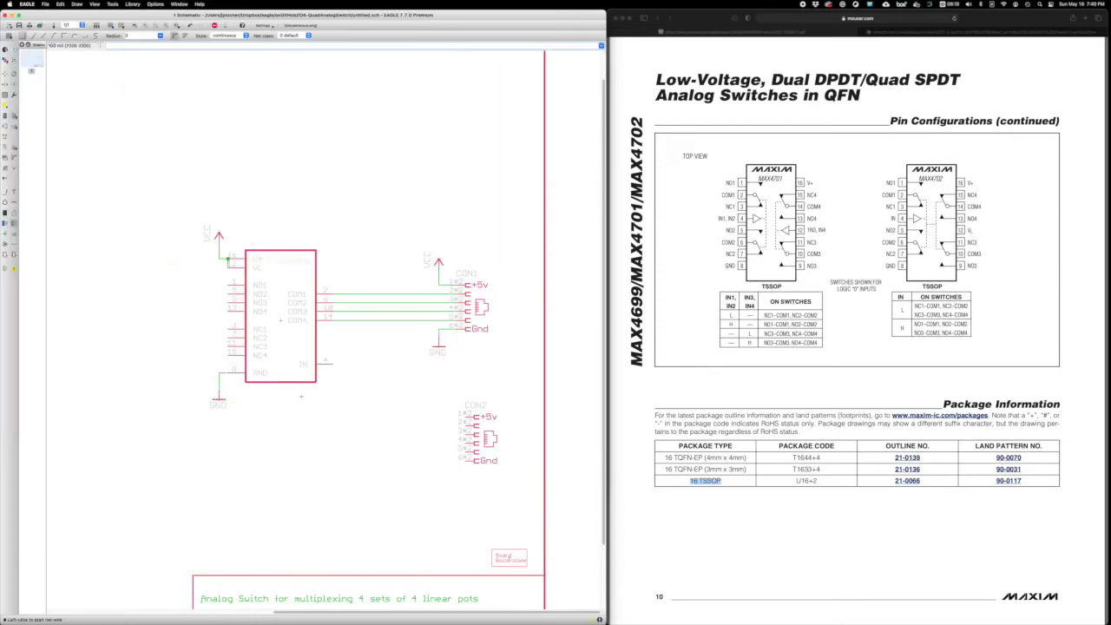
# - Copy a ground symbol below CON2
pyautogui.click(219, 401)
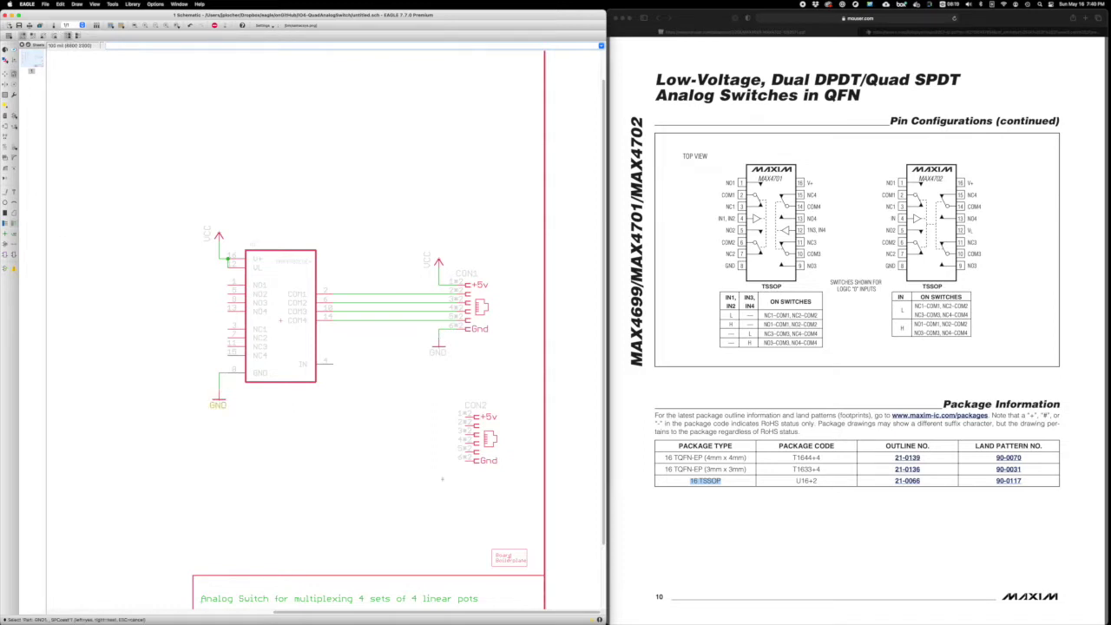
pyautogui.click(447, 476)
pyautogui.press('n')
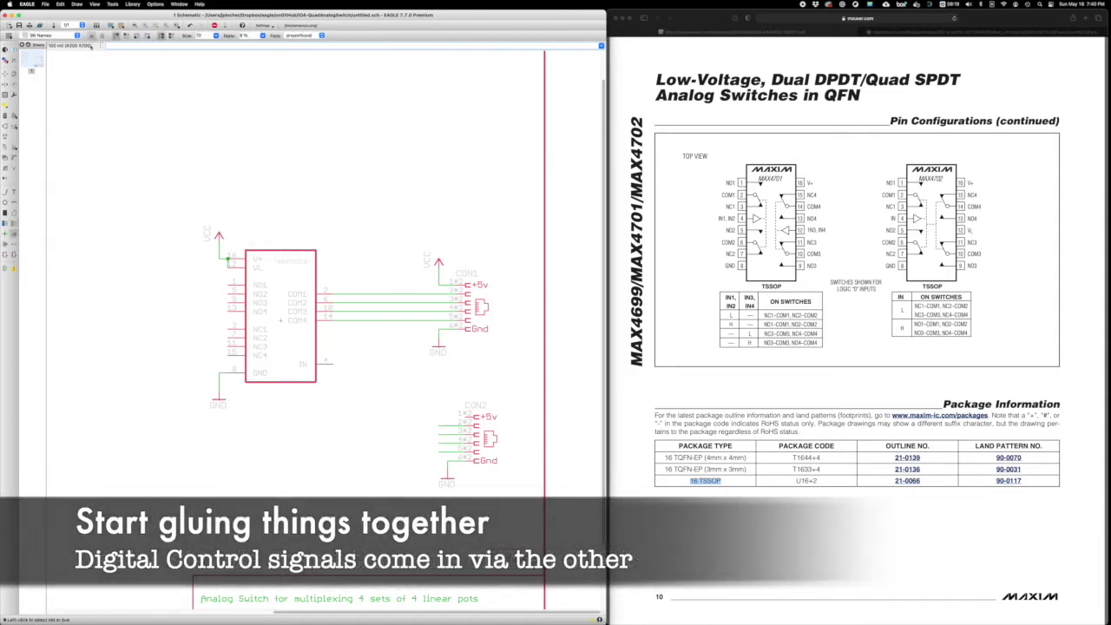
# - Set the net label size to 40 and try a label on CON2's wire
pyautogui.click(199, 34)
pyautogui.click(207, 54)
pyautogui.click(434, 425)
pyautogui.press('Escape')
pyautogui.press('n')
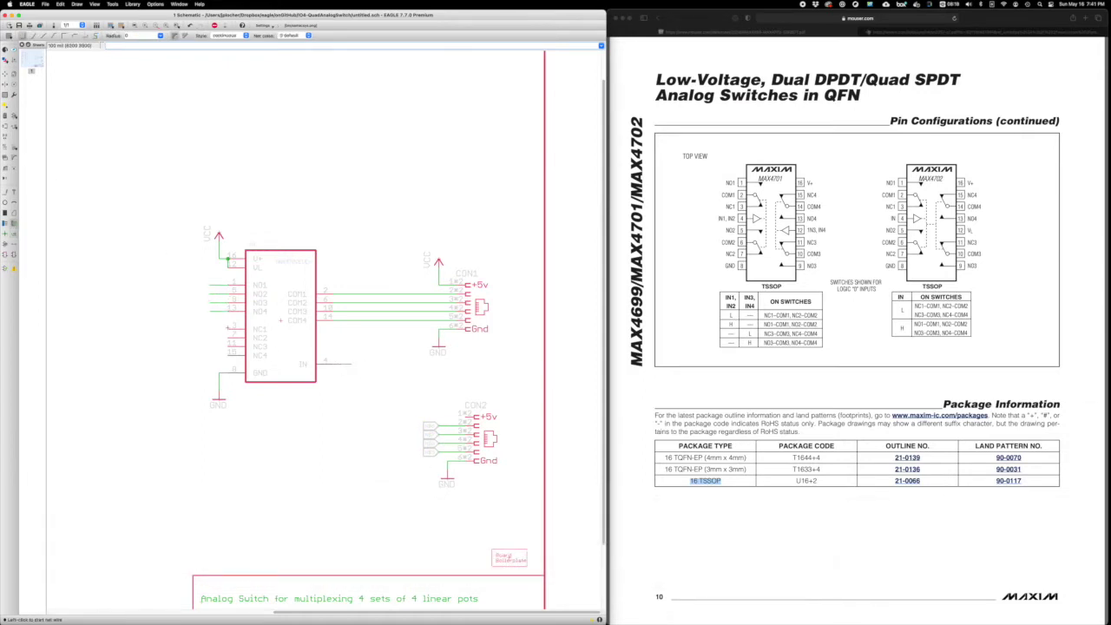
# - Label the IN pin's net, then check and dismiss rename prompts for the CON2 and IN labels
pyautogui.press('l')
pyautogui.click(348, 364)
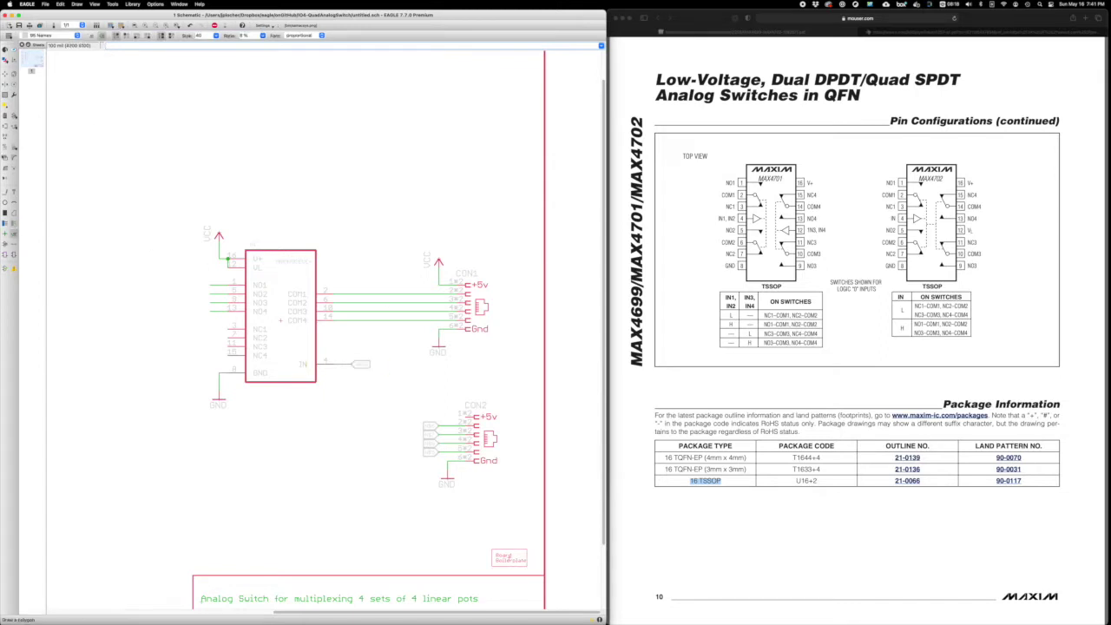
pyautogui.click(5, 148)
pyautogui.click(430, 425)
pyautogui.write('A')
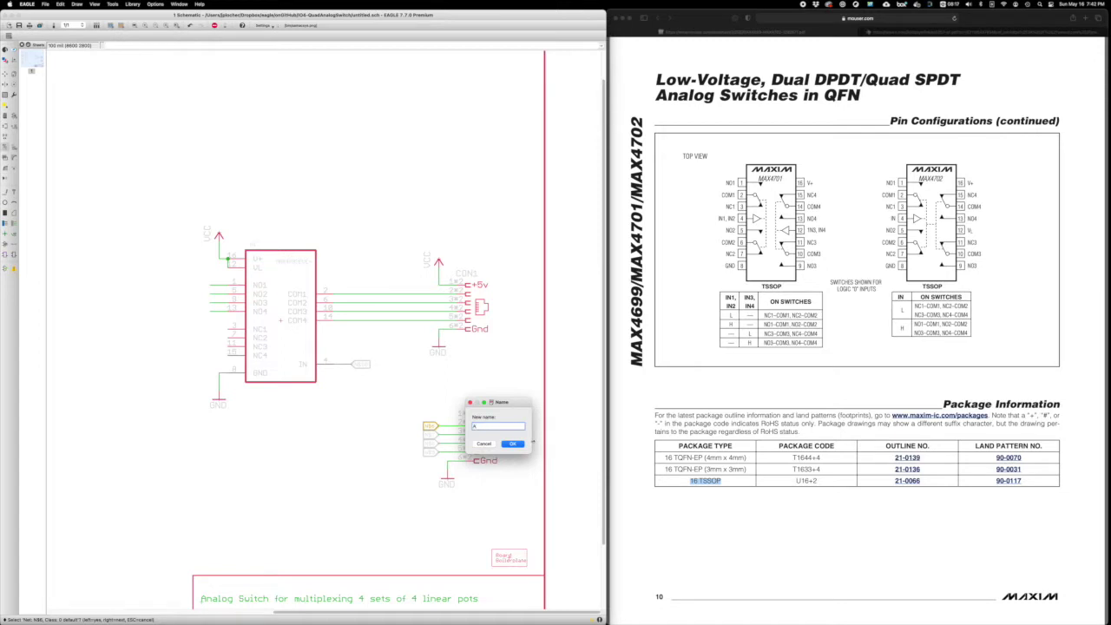
pyautogui.press('Escape')
pyautogui.click(360, 365)
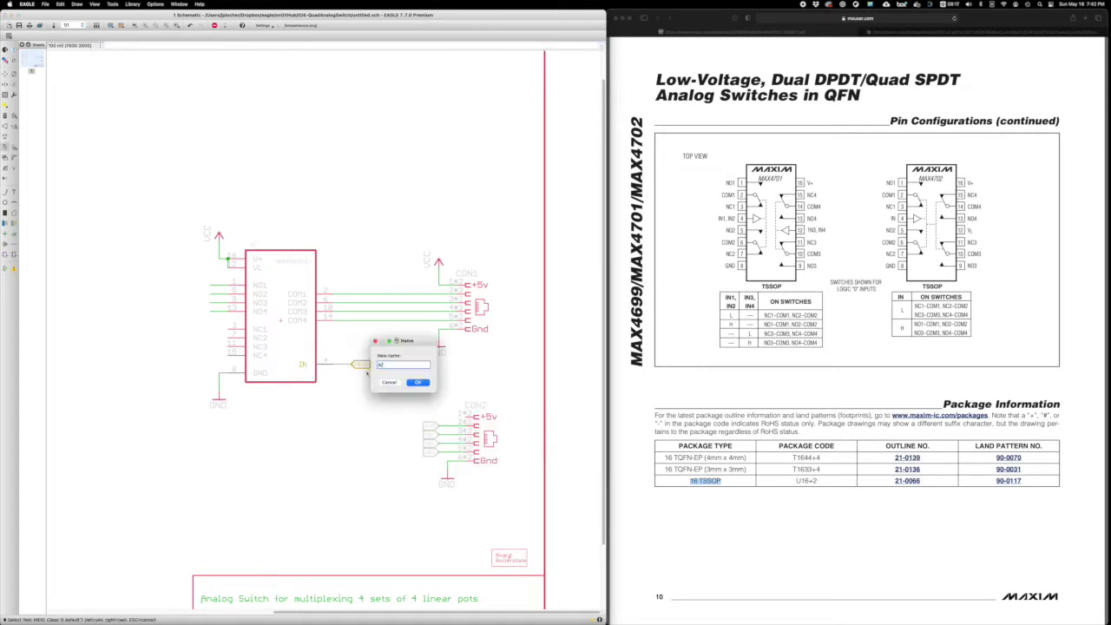
pyautogui.press('Escape')
# - Give the Values layer a darker palette colour so part names and values read clearly
pyautogui.click(7, 63)
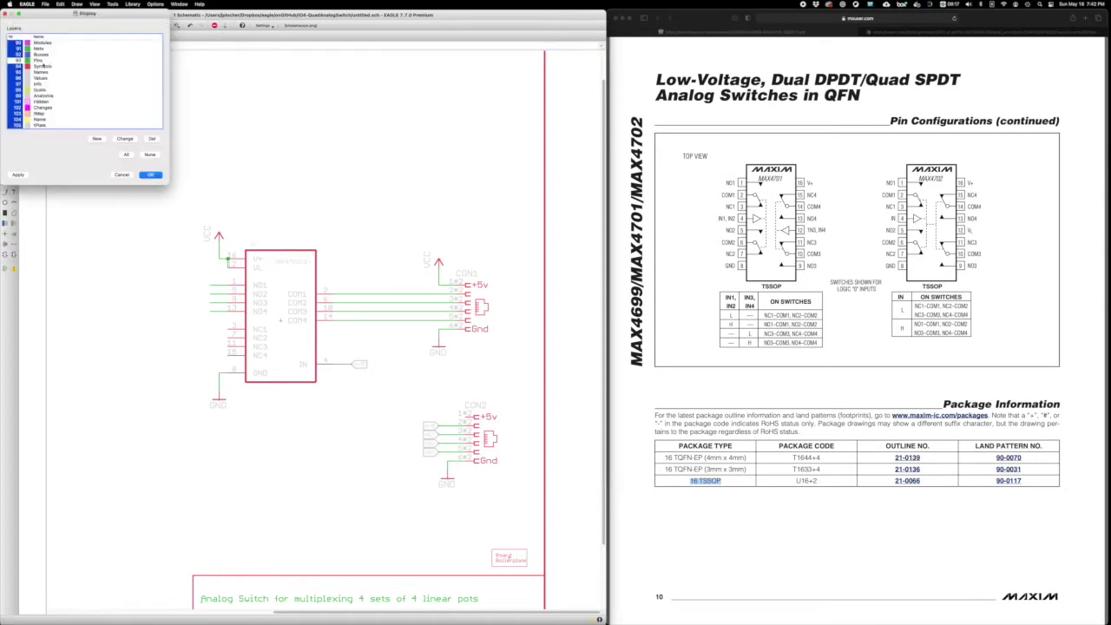
pyautogui.doubleClick(28, 80)
pyautogui.click(38, 63)
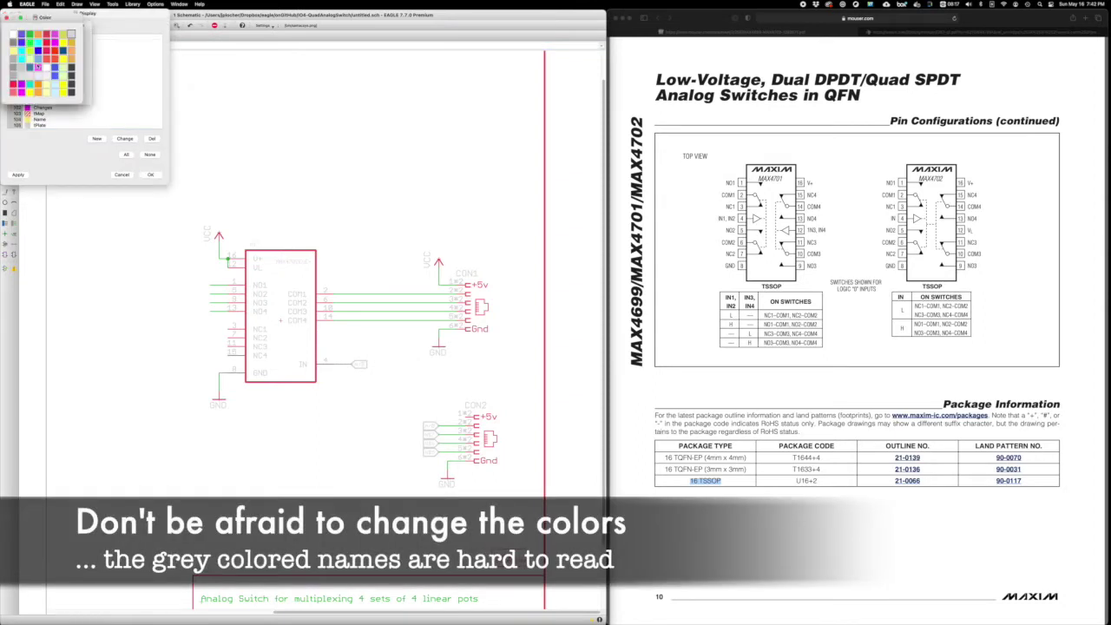
pyautogui.click(37, 51)
pyautogui.click(151, 175)
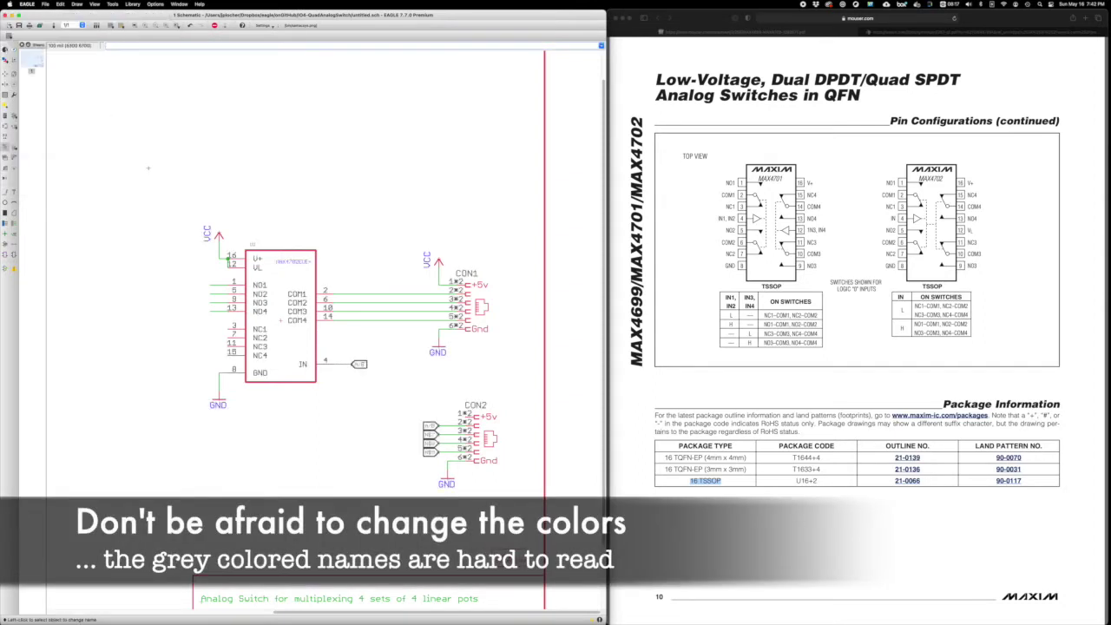
pyautogui.hscroll(-5, 130, 139)
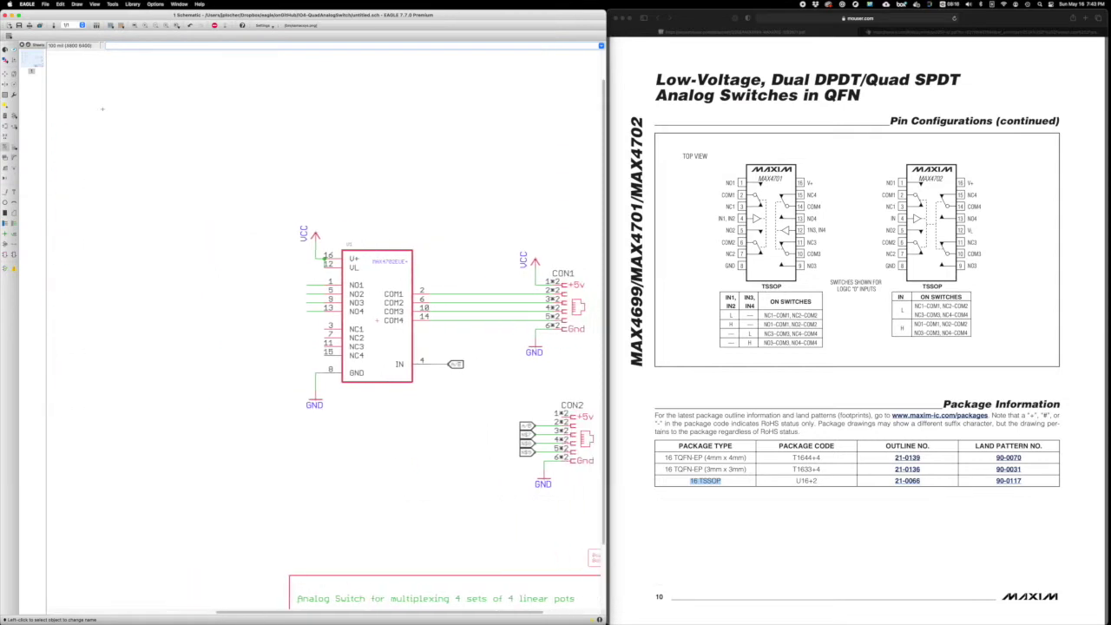
pyautogui.hscroll(-5, 102, 108)
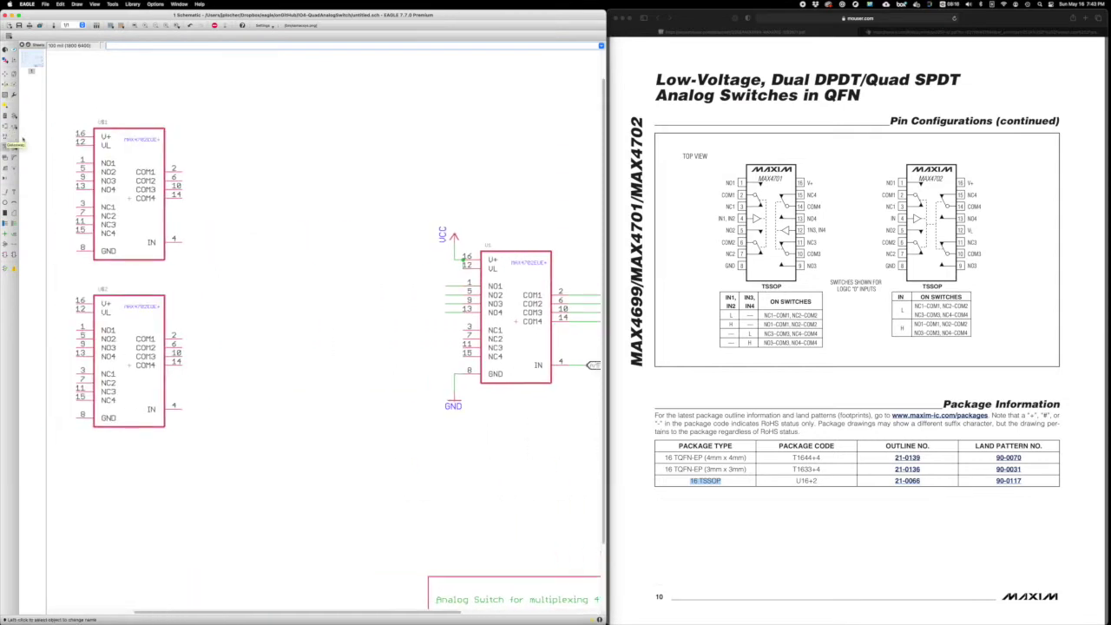
# - Rename the two extra switch chips to U4 and U5 and place them just left of U1
pyautogui.click(129, 200)
pyautogui.press('Return')
pyautogui.click(129, 366)
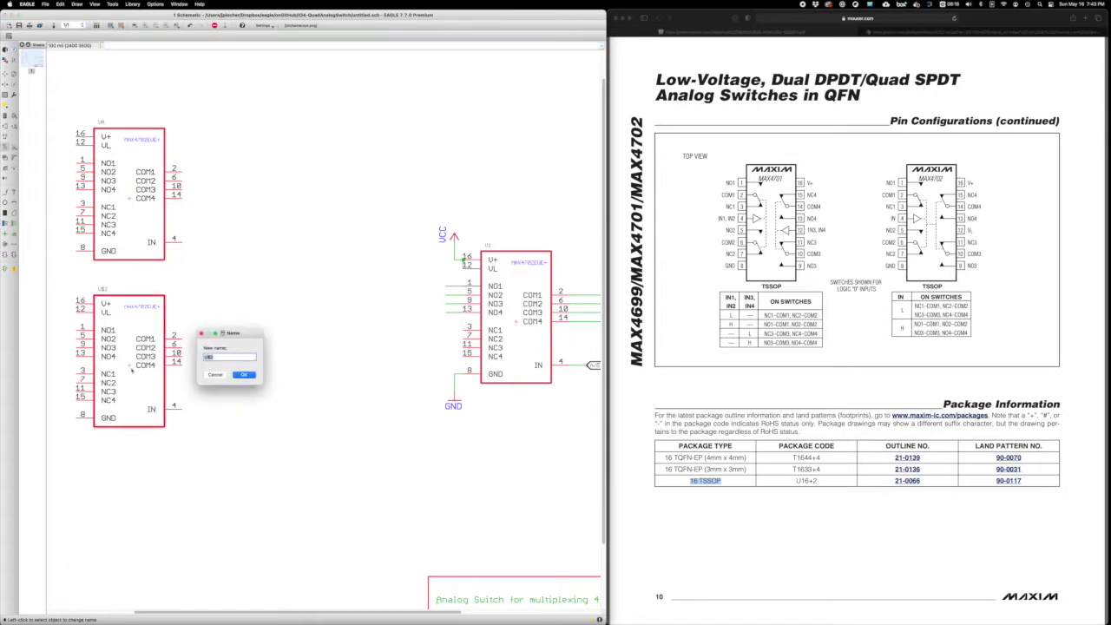
pyautogui.write('U5')
pyautogui.press('Return')
pyautogui.click(7, 116)
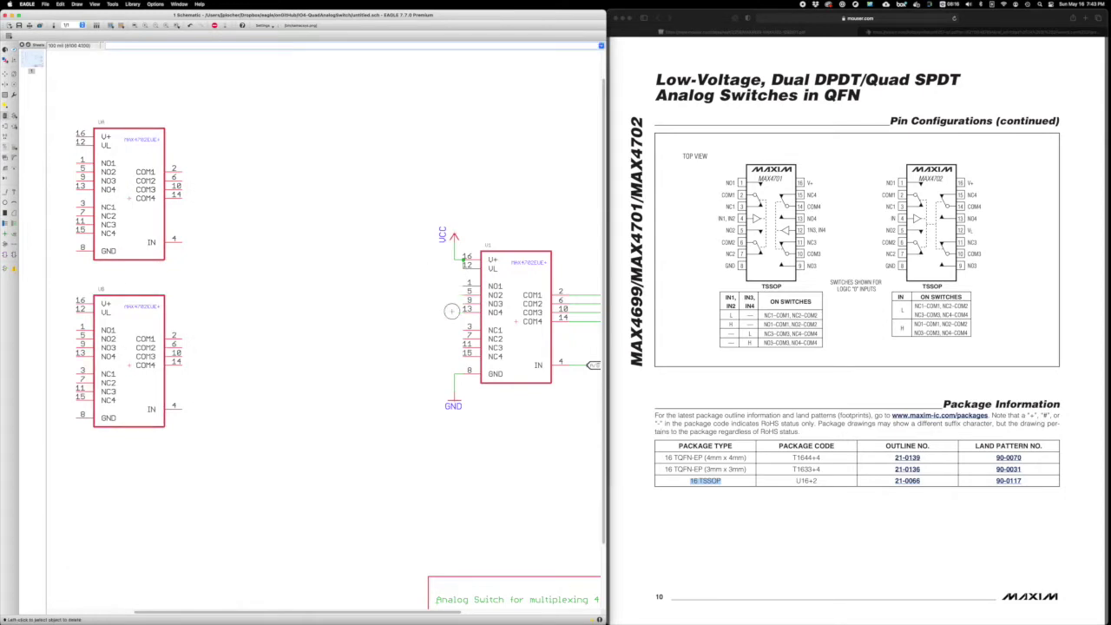
pyautogui.click(5, 76)
pyautogui.moveTo(129, 198); pyautogui.dragTo(296, 251)
pyautogui.moveTo(129, 365); pyautogui.dragTo(296, 400)
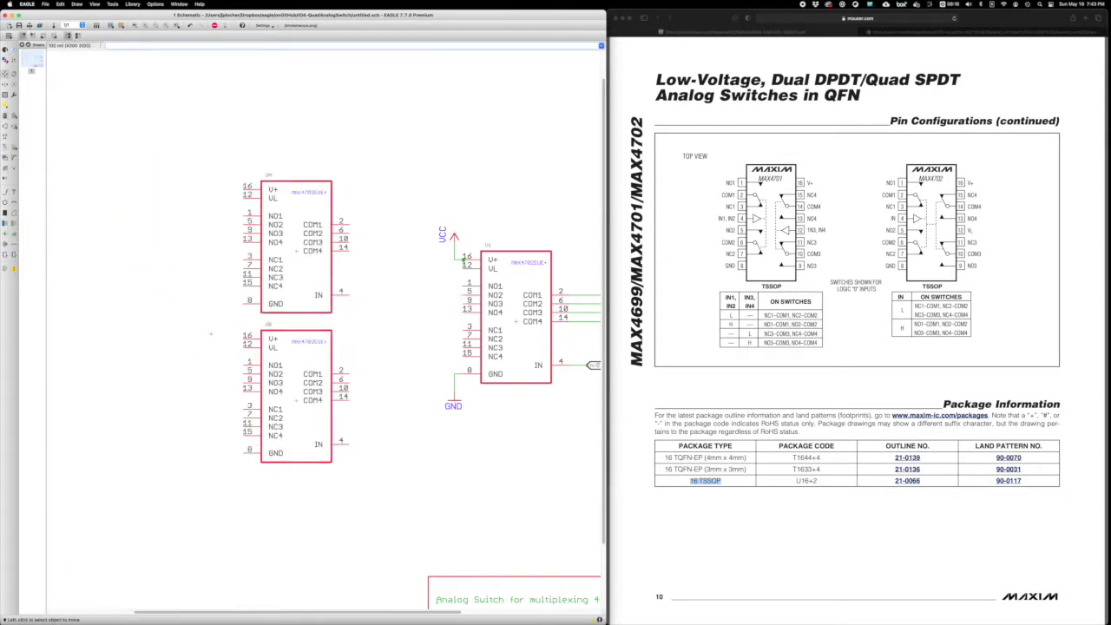
# - Wire U4's COM1–COM4 pins to U1's NO1–NO4 inputs
pyautogui.click(12, 223)
pyautogui.click(345, 224)
pyautogui.click(402, 285)
pyautogui.click(460, 285)
pyautogui.click(346, 233)
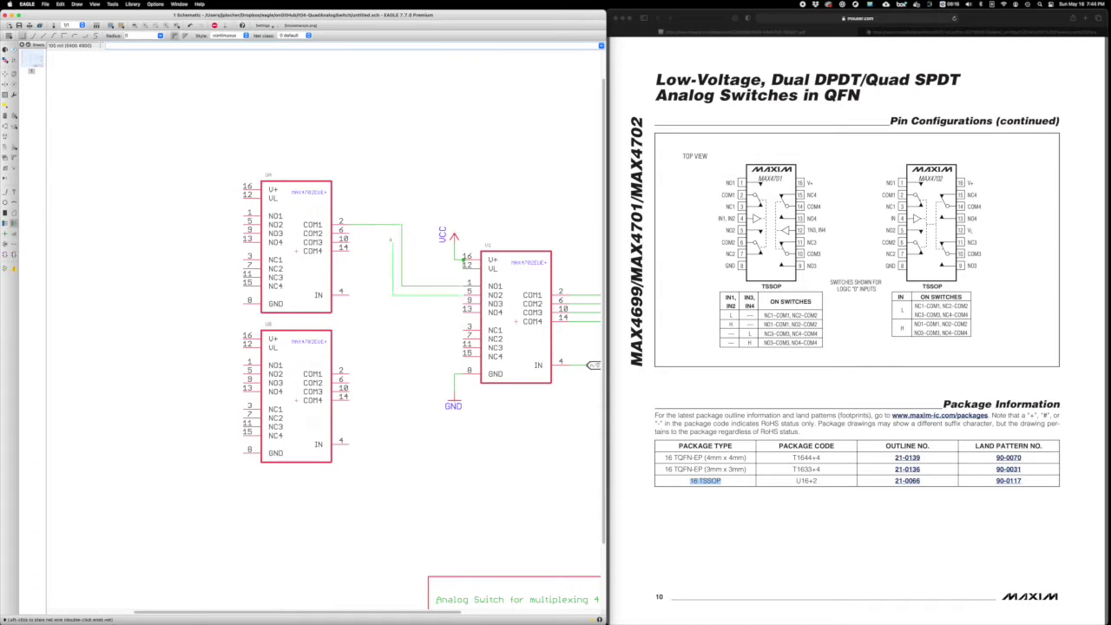
pyautogui.click(393, 294)
pyautogui.click(459, 293)
pyautogui.click(345, 241)
pyautogui.click(383, 303)
pyautogui.click(459, 302)
pyautogui.click(346, 250)
pyautogui.click(374, 311)
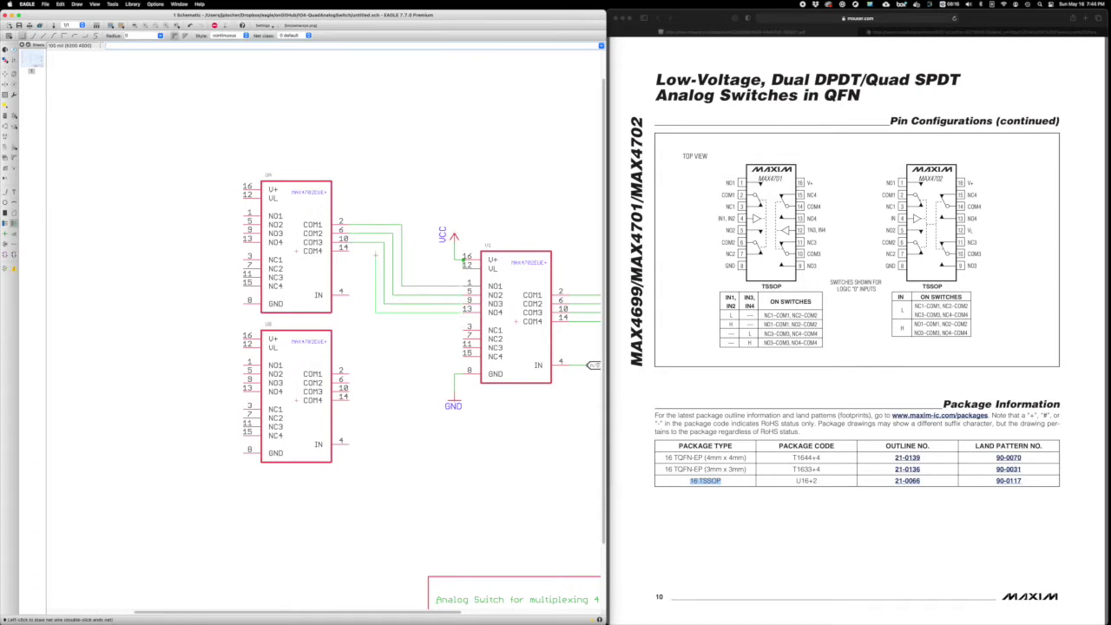
pyautogui.click(459, 311)
# - Wire U5's COM1–COM4 pins to U1's NC1–NC4 inputs
pyautogui.click(346, 371)
pyautogui.click(375, 330)
pyautogui.click(459, 330)
pyautogui.click(345, 380)
pyautogui.click(382, 339)
pyautogui.click(459, 339)
pyautogui.click(393, 347)
pyautogui.click(459, 347)
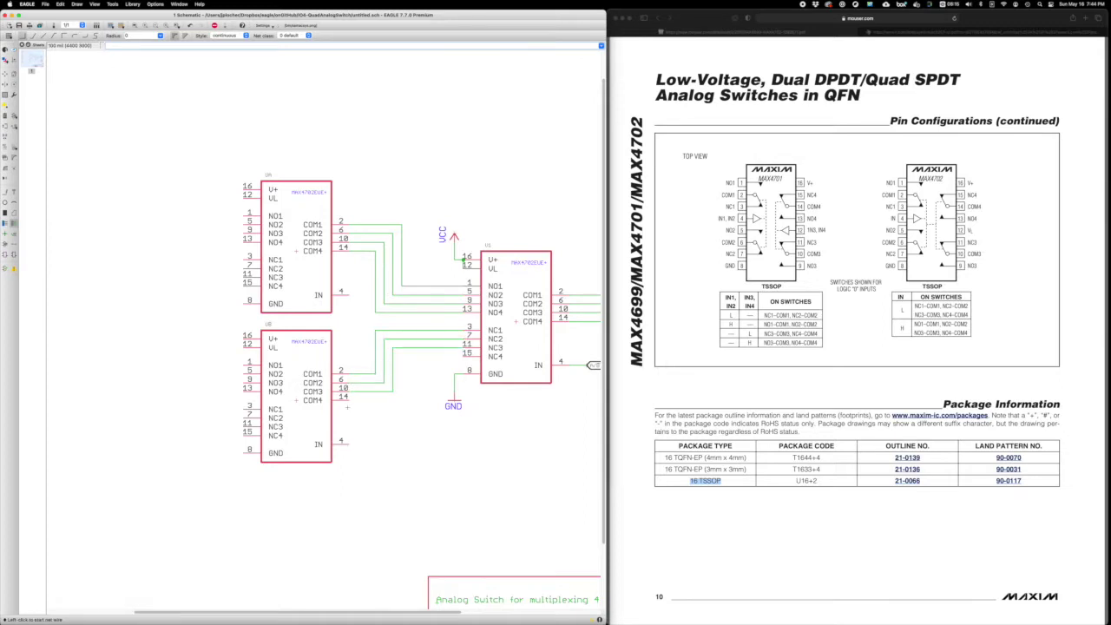
pyautogui.click(345, 398)
pyautogui.click(402, 356)
pyautogui.click(459, 356)
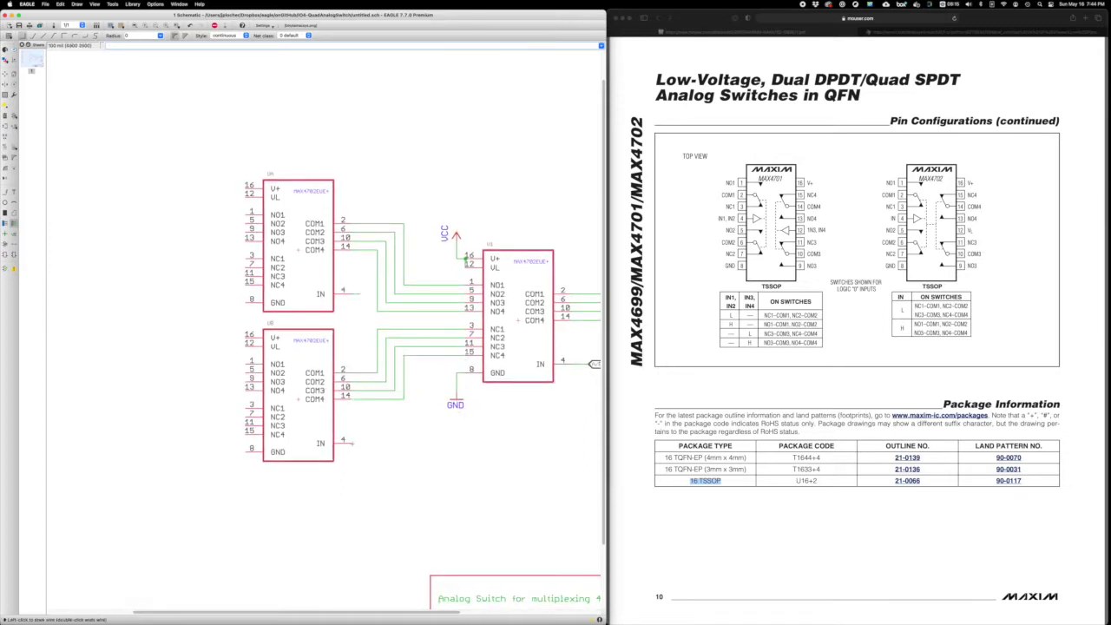
pyautogui.click(14, 234)
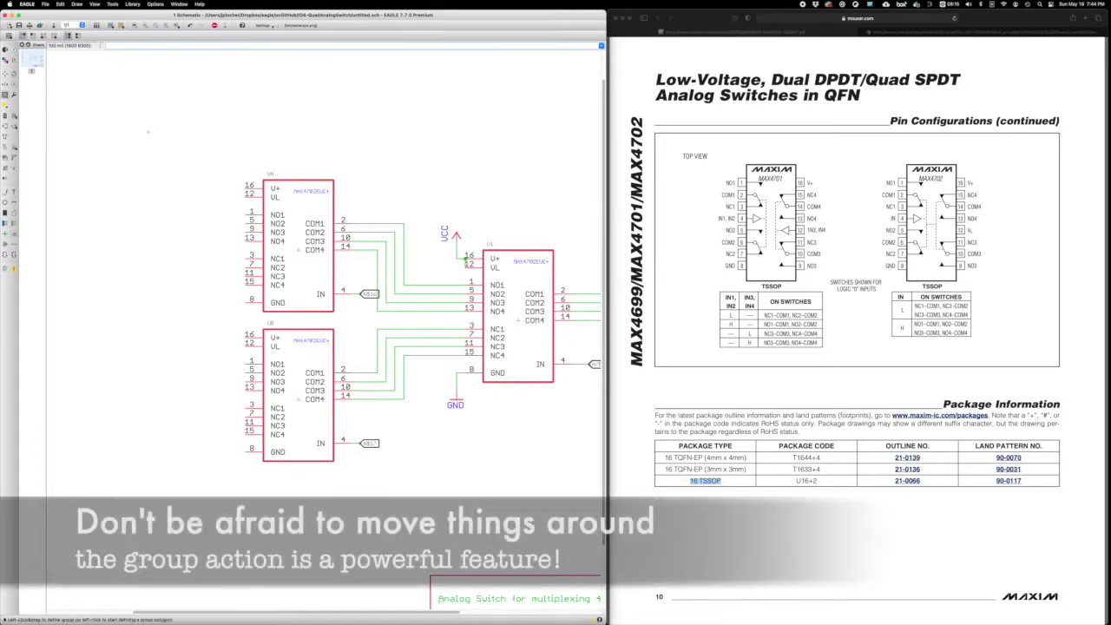
# - Shift the grouped left chips and their nets leftward, then mirror the CON3–CON6 connector group
pyautogui.moveTo(167, 135); pyautogui.dragTo(387, 493)
pyautogui.scroll(-3, 365, 365)
pyautogui.rightClick(371, 339)
pyautogui.click(395, 406)
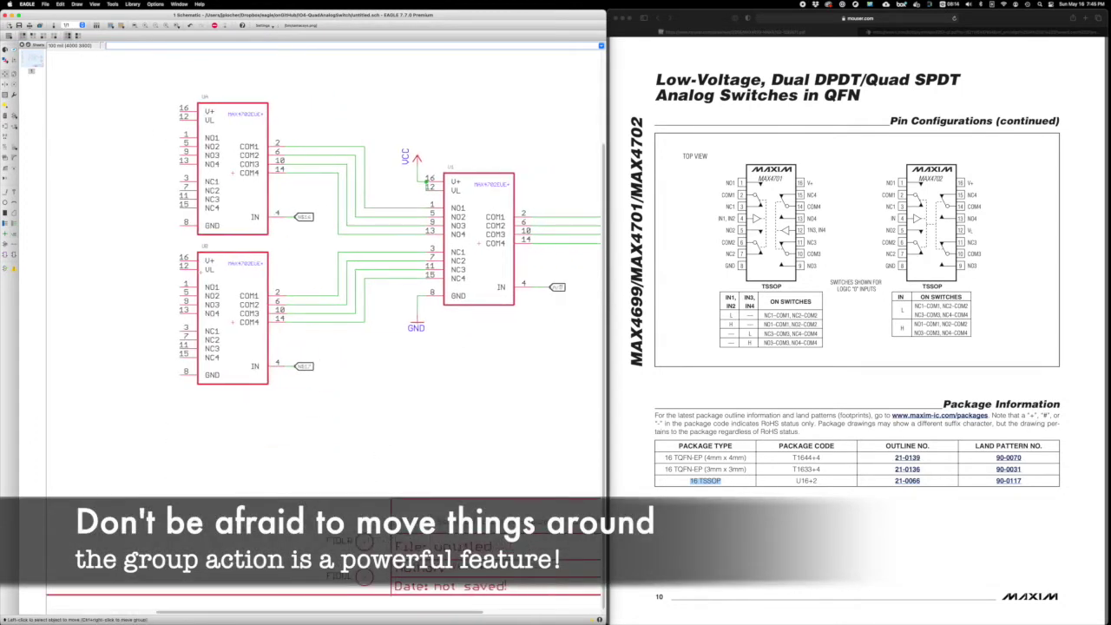
pyautogui.hscroll(-5, 382, 330)
pyautogui.scroll(4, 382, 330)
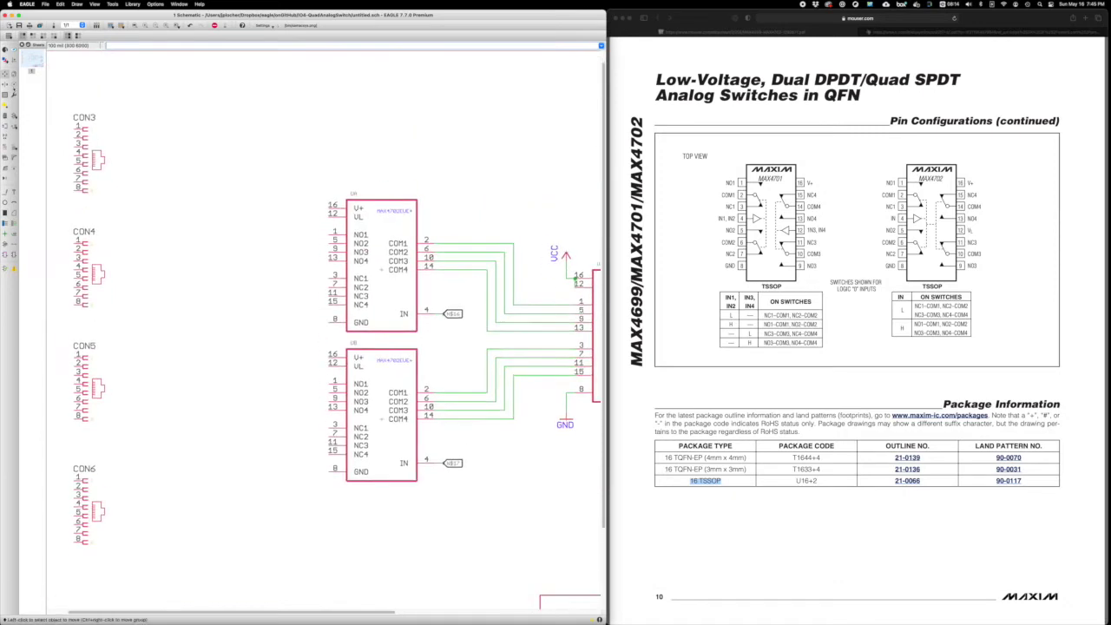
pyautogui.click(6, 85)
pyautogui.keyDown('ctrl'); pyautogui.rightClick(38, 173); pyautogui.keyUp('ctrl')
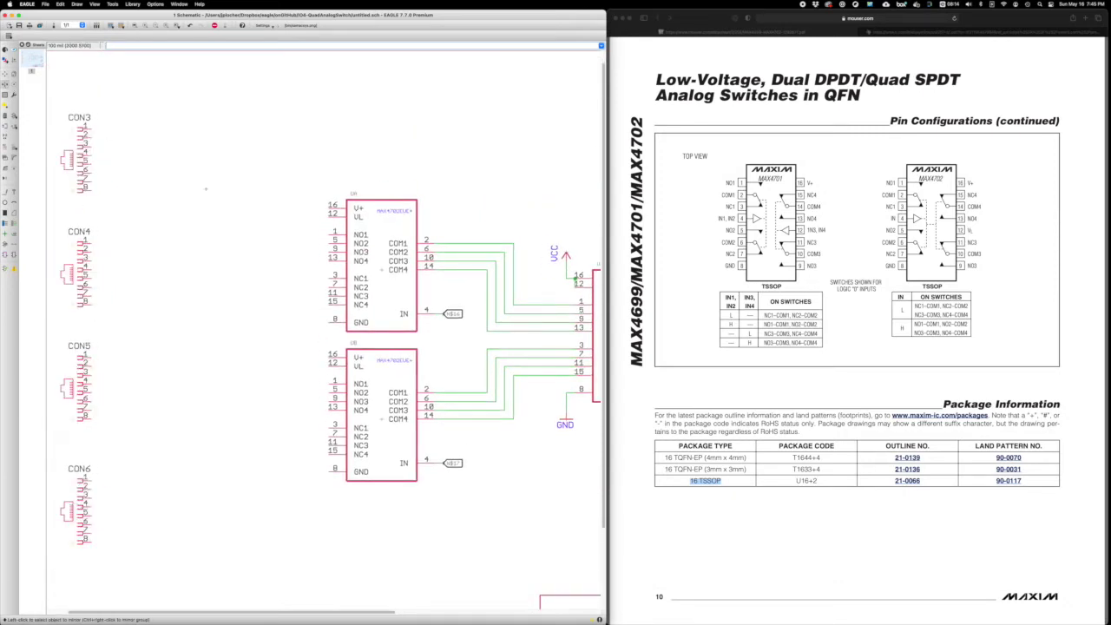
# - Attach GND supply symbols to pin 8 of both new switch chips
pyautogui.click(5, 223)
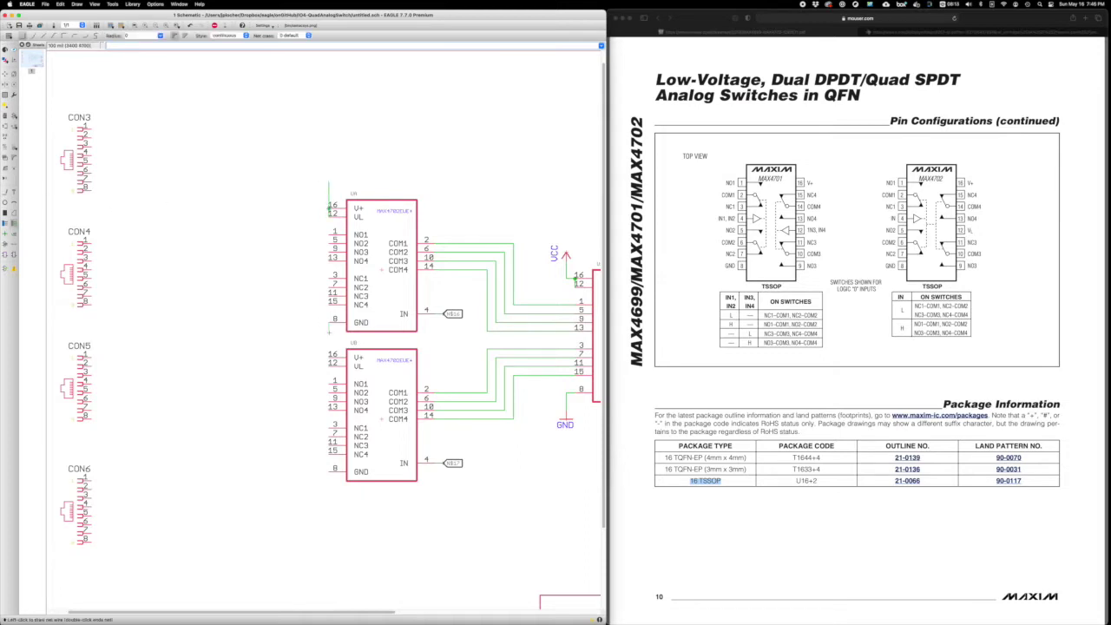
pyautogui.press('Escape')
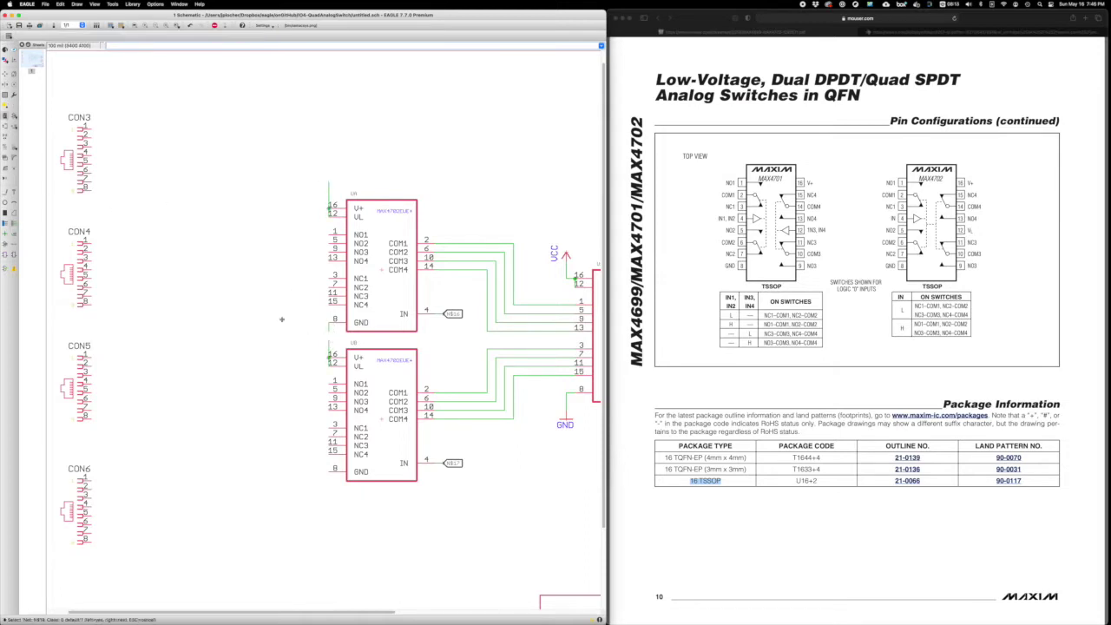
pyautogui.click(13, 223)
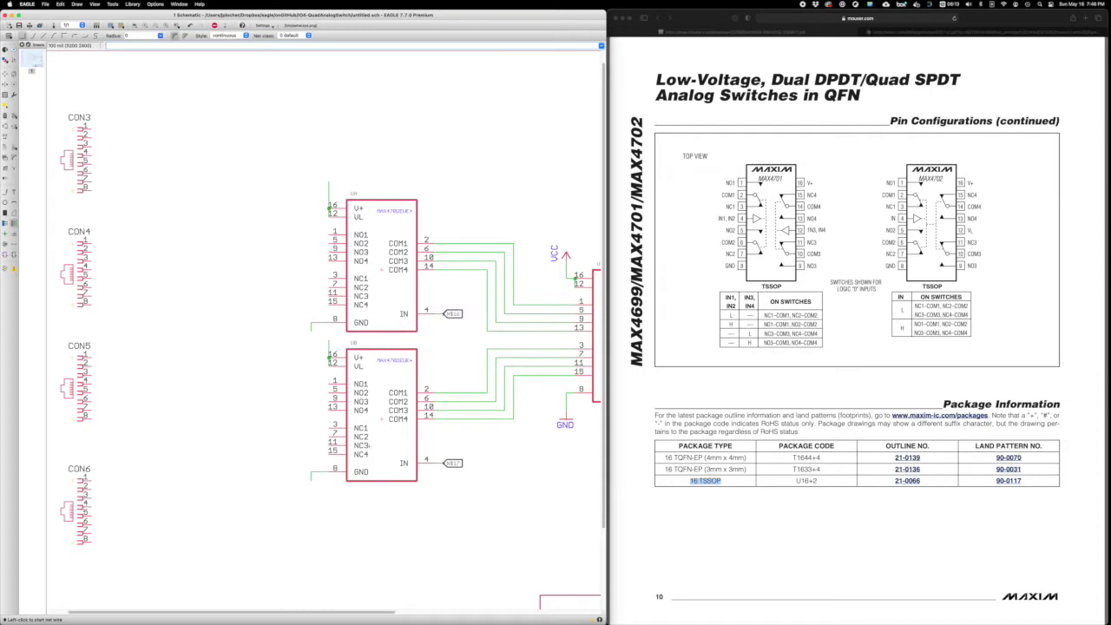
pyautogui.click(311, 488)
pyautogui.click(355, 505)
pyautogui.click(311, 339)
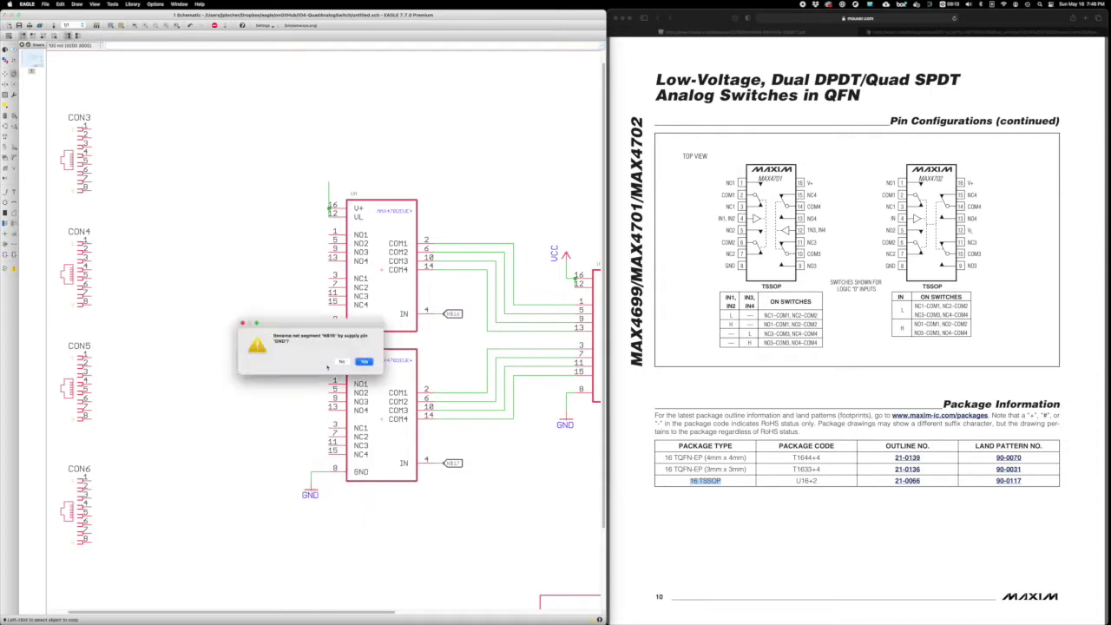
pyautogui.click(355, 356)
# - Place VCC symbols on both chips' V+ nets and shift them slightly left
pyautogui.click(328, 180)
pyautogui.click(328, 332)
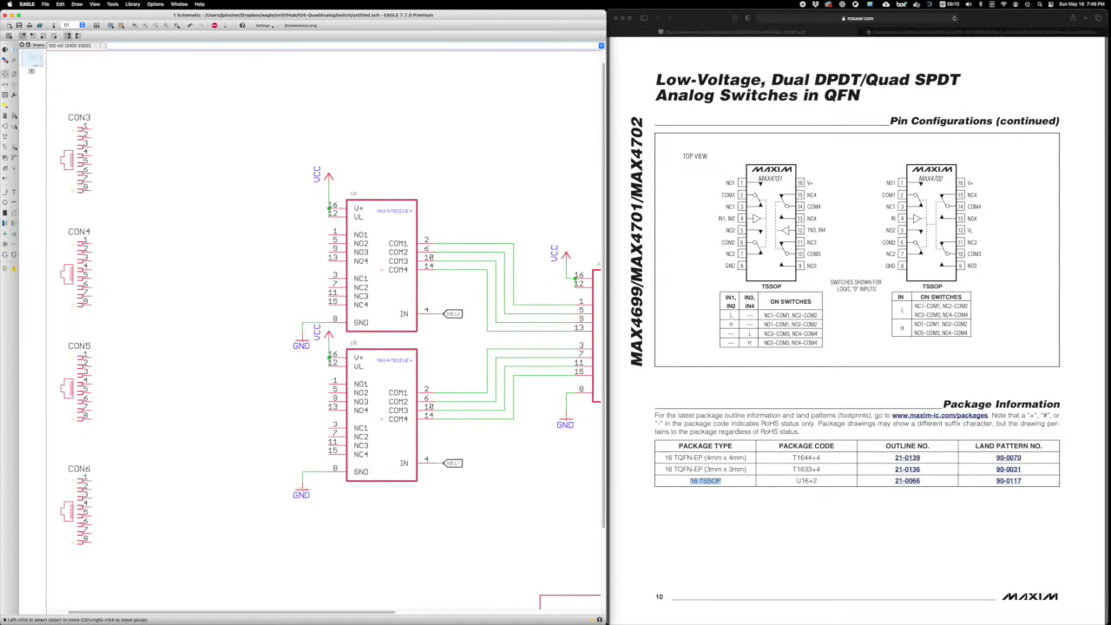
pyautogui.moveTo(323, 176); pyautogui.dragTo(300, 178)
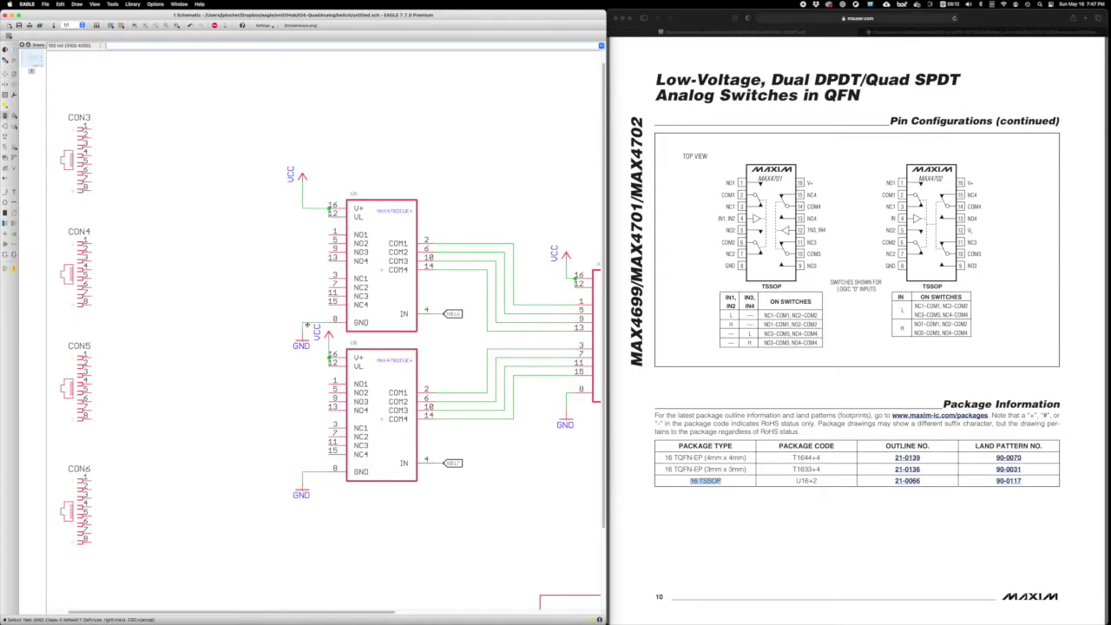
pyautogui.moveTo(329, 333); pyautogui.dragTo(298, 334)
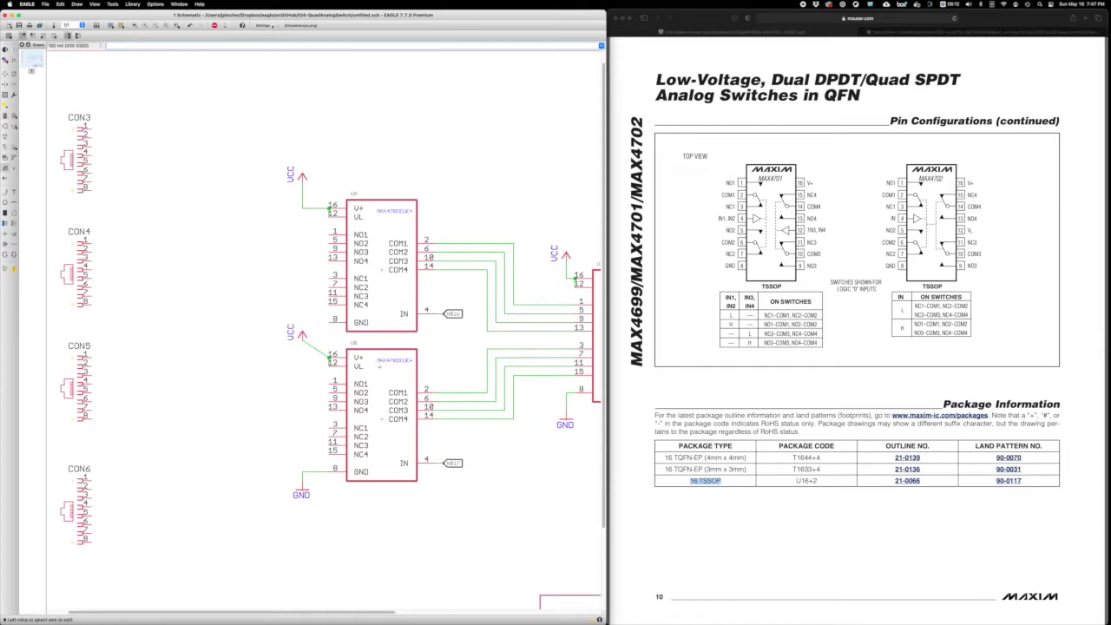
# - Tidy the upper VCC and lower GND symbols, then raise the upper chip group
pyautogui.moveTo(302, 177); pyautogui.dragTo(302, 185)
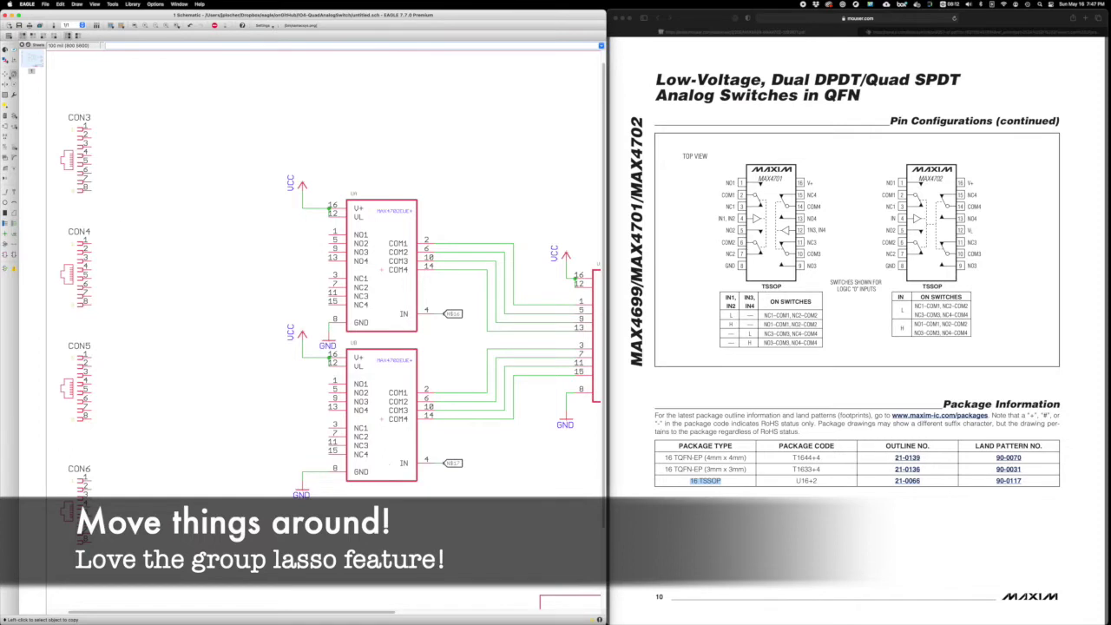
pyautogui.moveTo(301, 494); pyautogui.dragTo(327, 493)
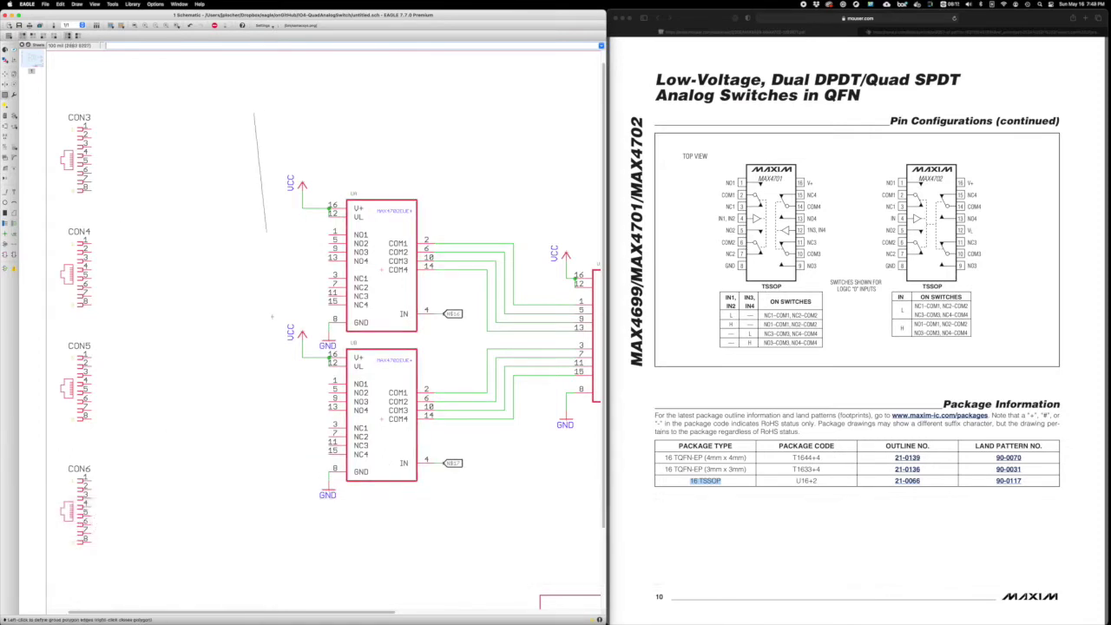
pyautogui.moveTo(254, 113); pyautogui.dragTo(305, 319)
pyautogui.rightClick(534, 272)
pyautogui.moveTo(405, 179); pyautogui.dragTo(406, 145)
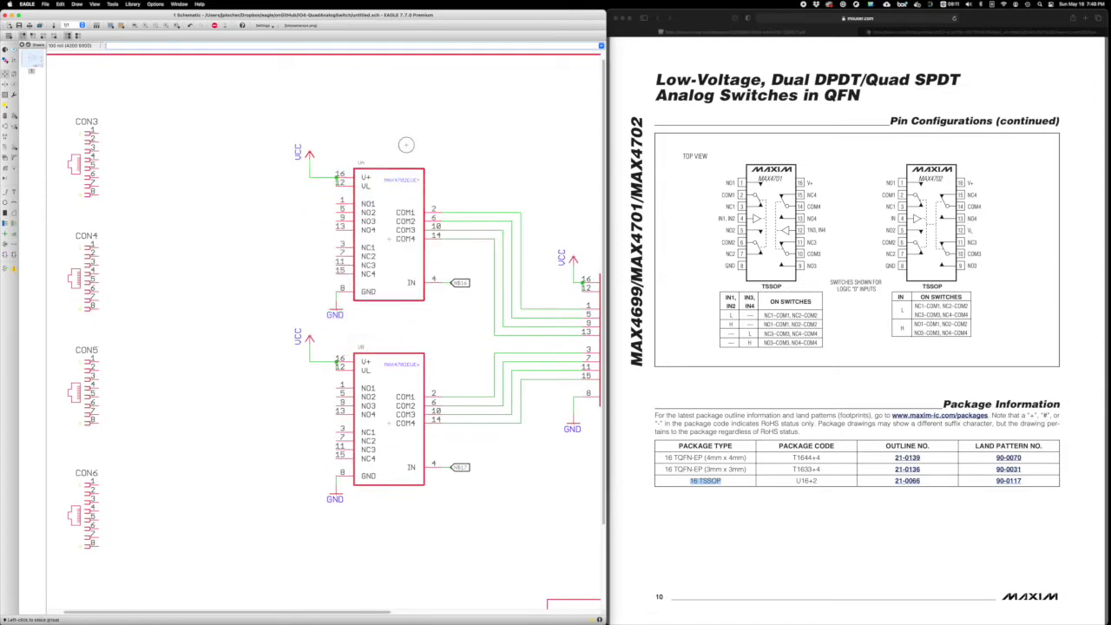
# - Group the lower chip U5 with its supply symbols and move it further down
pyautogui.click(214, 306)
pyautogui.click(521, 530)
pyautogui.click(208, 525)
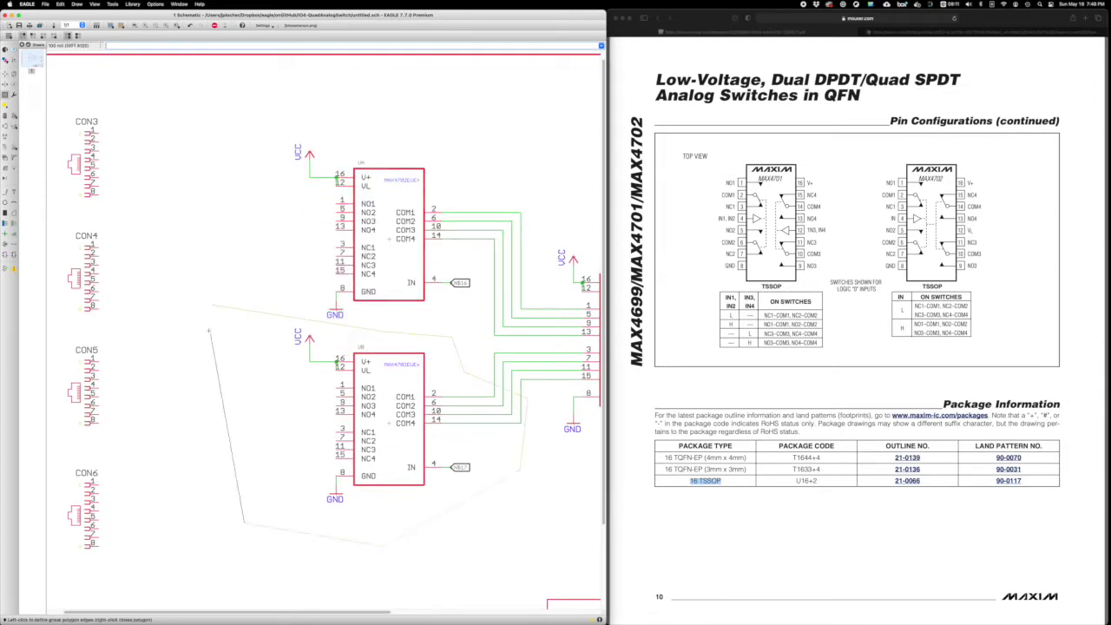
pyautogui.rightClick(208, 524)
pyautogui.moveTo(354, 395); pyautogui.dragTo(354, 438)
pyautogui.click(354, 439)
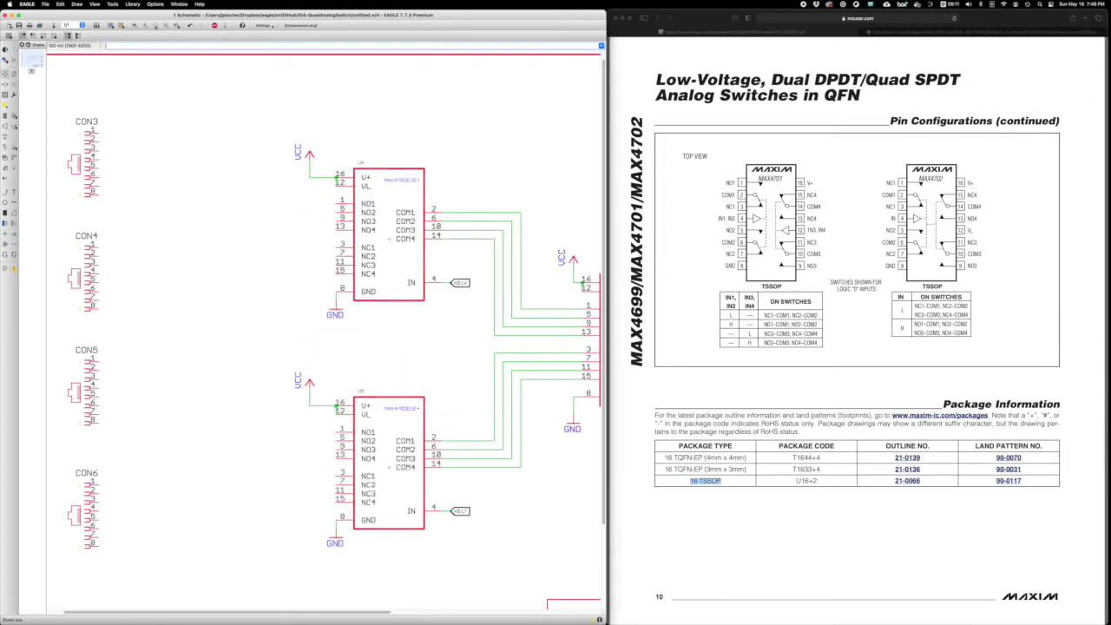
pyautogui.scroll(-3, 354, 438)
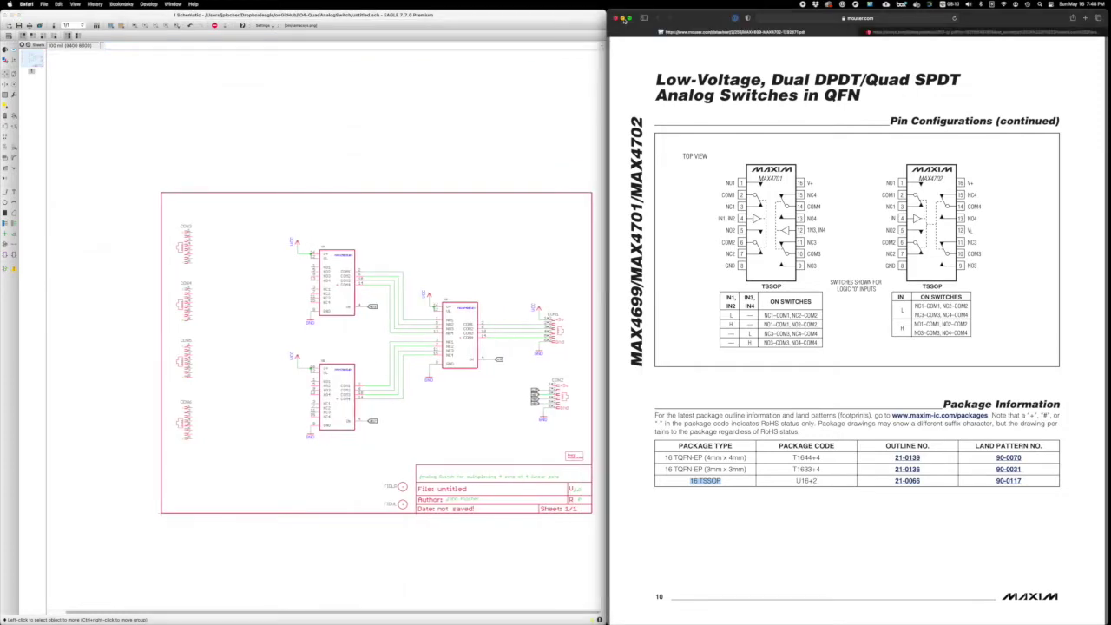
# - Close the datasheet browser and expand the EAGLE windows to full screen
pyautogui.click(614, 17)
pyautogui.click(61, 43)
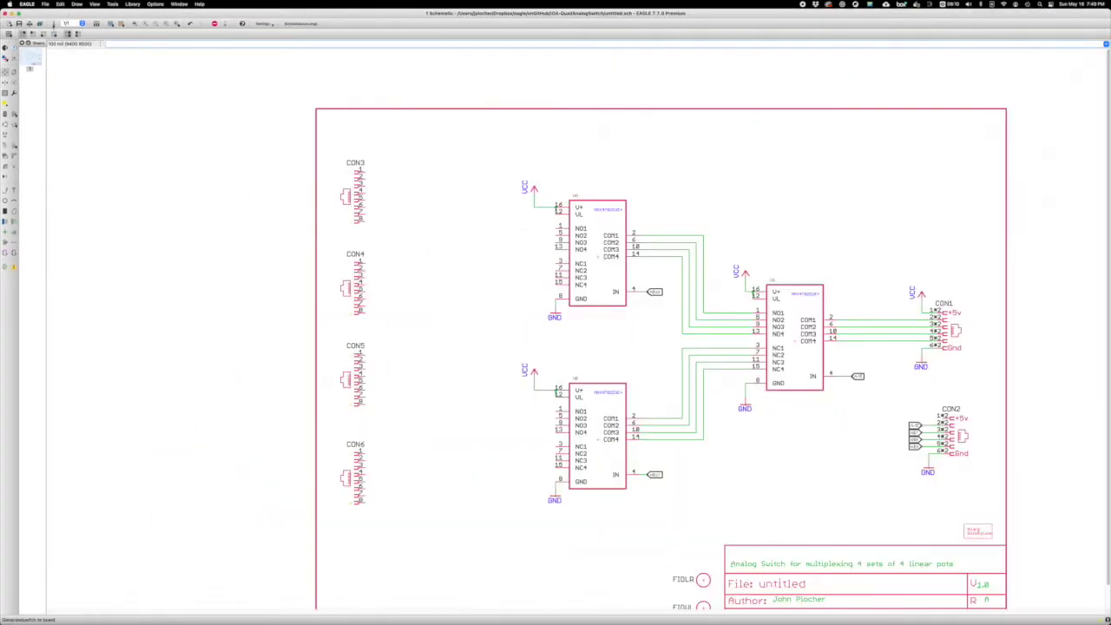
pyautogui.click(17, 14)
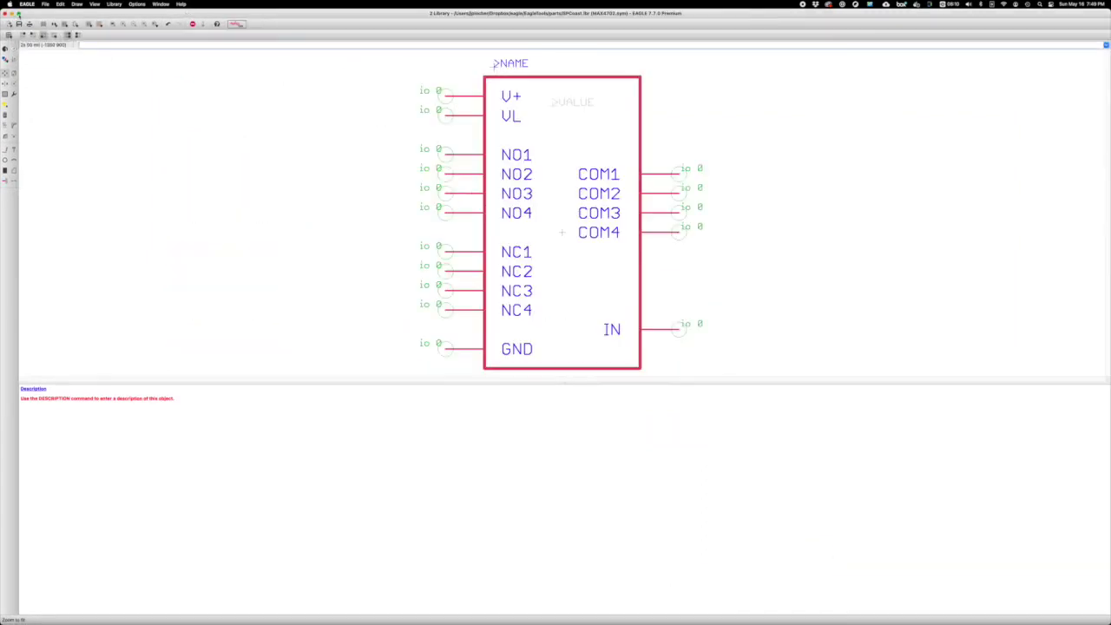
pyautogui.click(164, 5)
# - Save the schematic as IO4-QuadAnalogSwitch.sch
pyautogui.press('super+s')
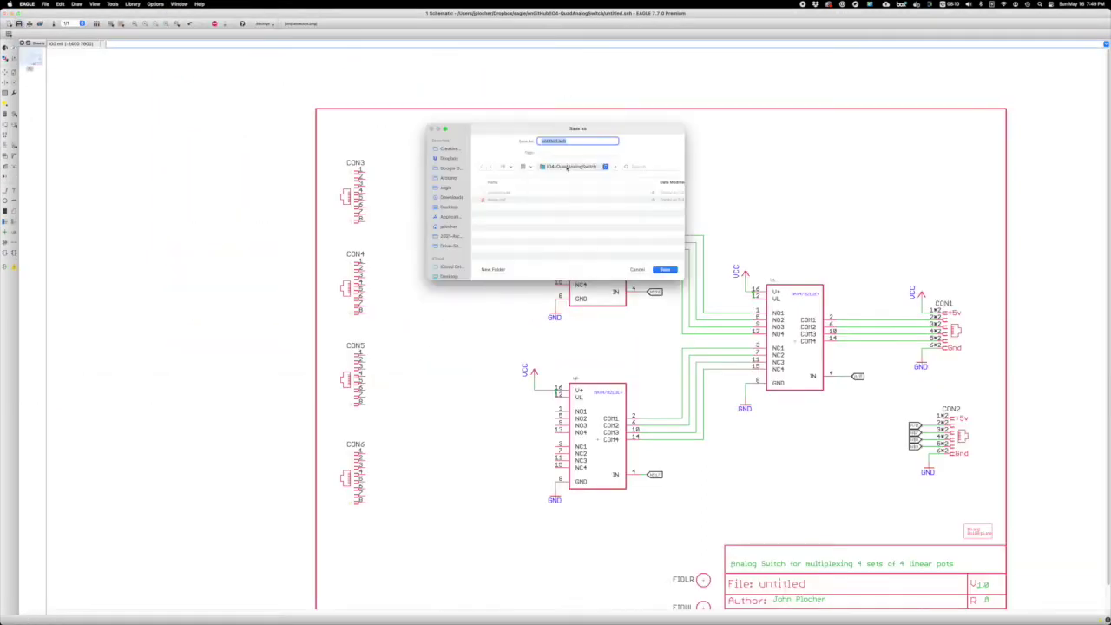
pyautogui.write('IO4-QuadAnalogSwitch')
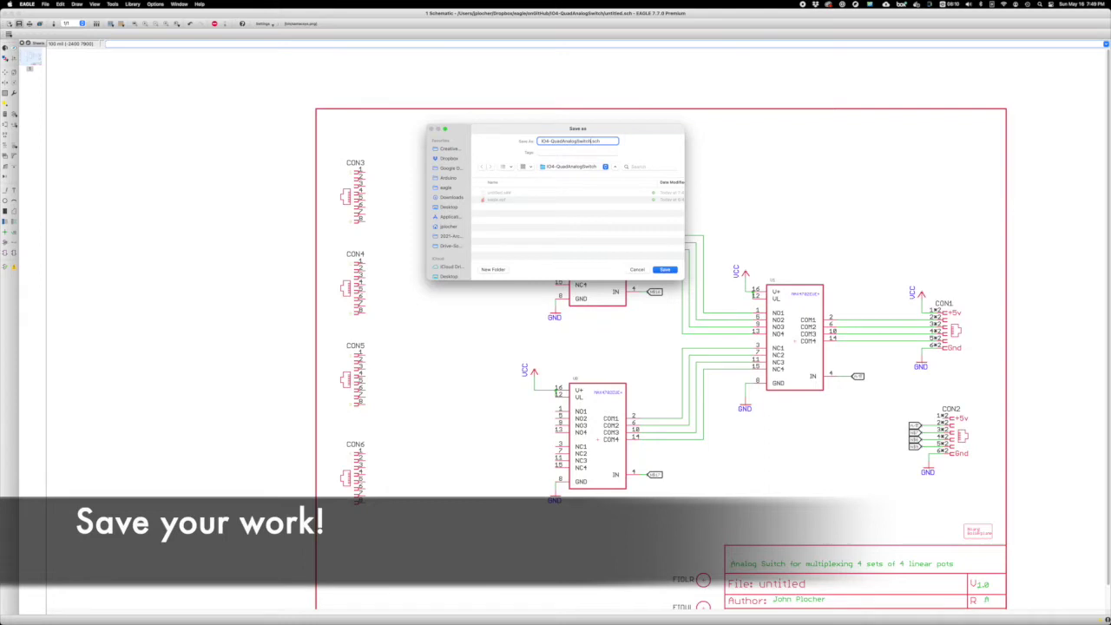
pyautogui.press('Return')
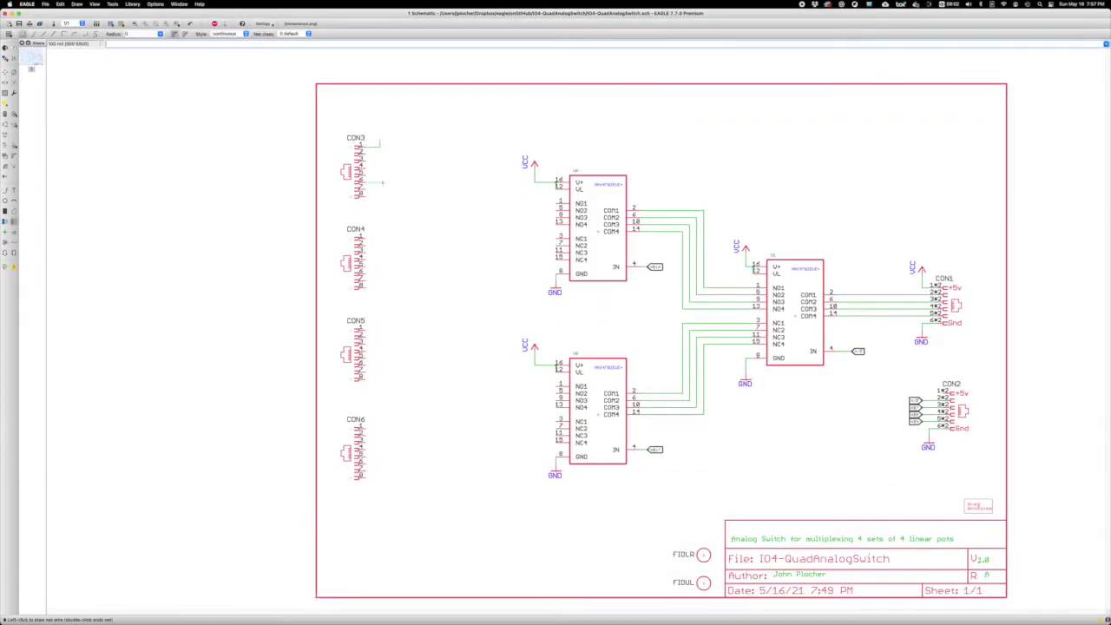
# - Draw short wire stubs on the top and lower pins of connectors CON3 through CON6
pyautogui.doubleClick(379, 183)
pyautogui.click(358, 236)
pyautogui.doubleClick(379, 233)
pyautogui.click(359, 273)
pyautogui.doubleClick(379, 275)
pyautogui.click(358, 329)
pyautogui.doubleClick(380, 329)
pyautogui.click(358, 366)
pyautogui.doubleClick(379, 365)
pyautogui.click(359, 429)
pyautogui.doubleClick(379, 429)
pyautogui.click(359, 466)
pyautogui.doubleClick(380, 466)
# - Place GND symbols on the ground wires of CON3, CON4, CON5 and CON6
pyautogui.click(13, 72)
pyautogui.click(380, 192)
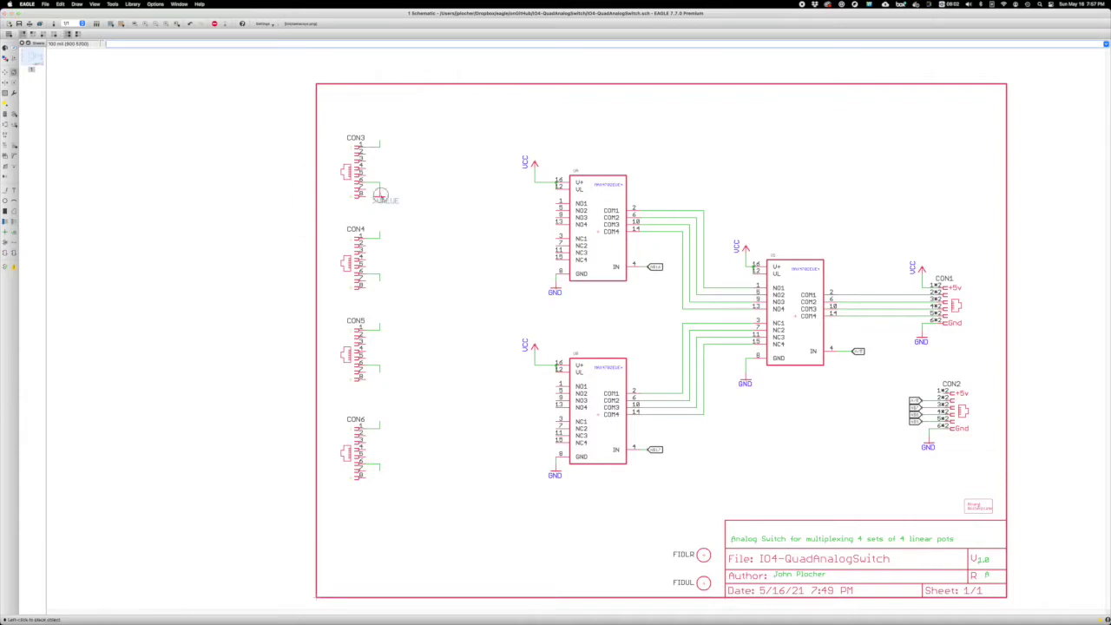
pyautogui.click(379, 195)
pyautogui.click(380, 287)
pyautogui.press('Return')
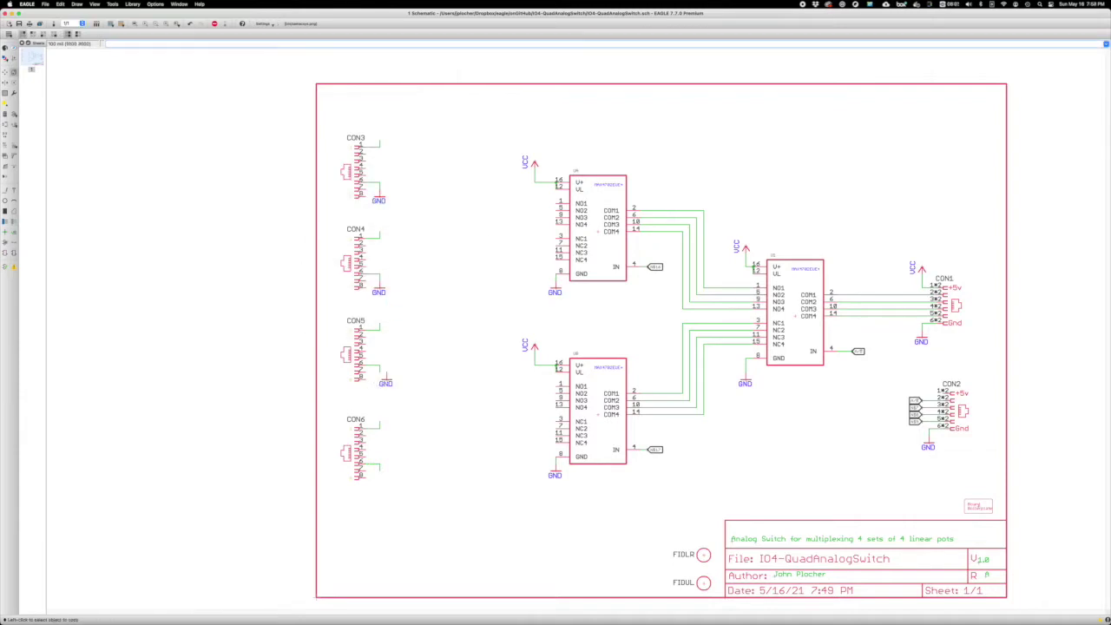
pyautogui.click(385, 377)
pyautogui.click(379, 377)
pyautogui.press('Return')
# - Place VCC symbols on the top wires of CON3, CON4, CON5 and CON6
pyautogui.click(379, 476)
pyautogui.press('Return')
pyautogui.click(379, 141)
pyautogui.press('Return')
pyautogui.click(380, 232)
pyautogui.press('Return')
pyautogui.click(380, 323)
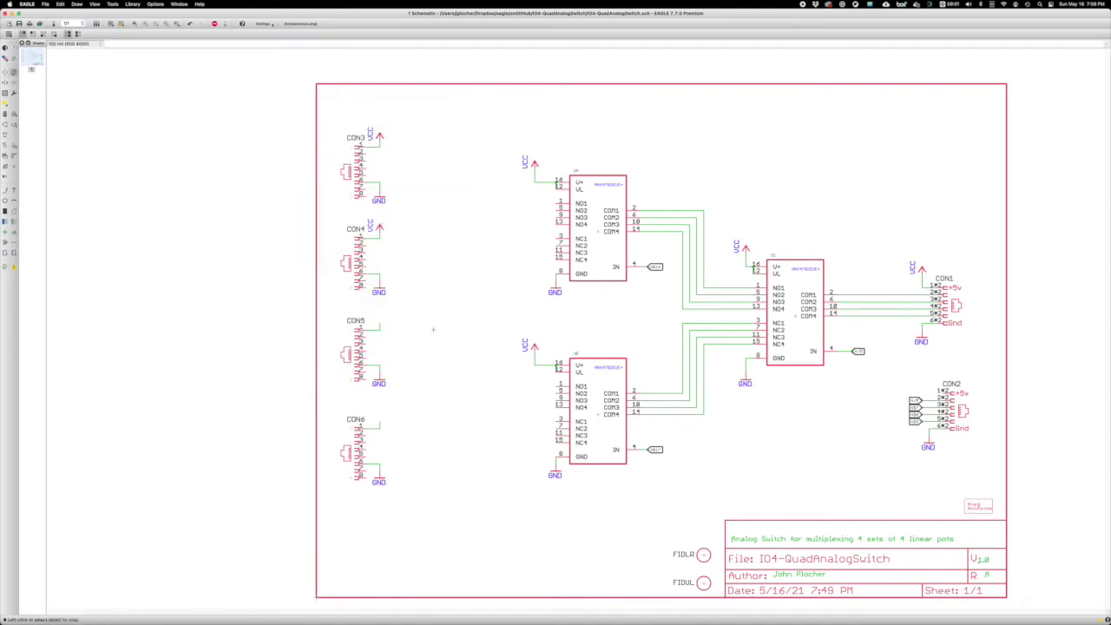
pyautogui.click(379, 422)
pyautogui.press('Return')
# - Wire CON3's pins to the upper switch's NO1–NO4 inputs
pyautogui.click(560, 204)
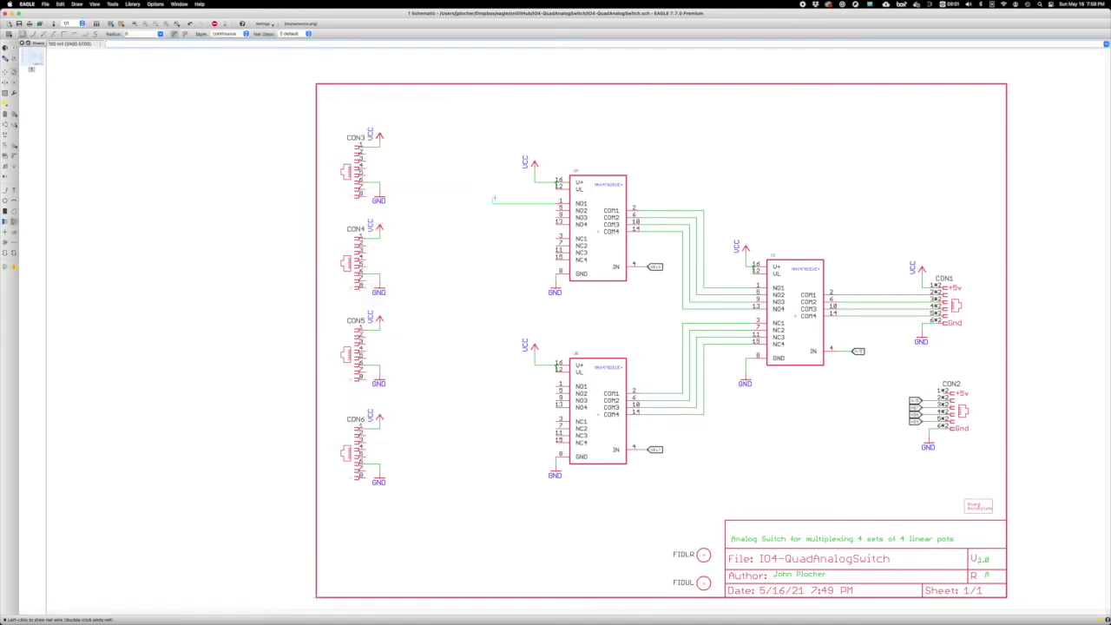
pyautogui.click(561, 211)
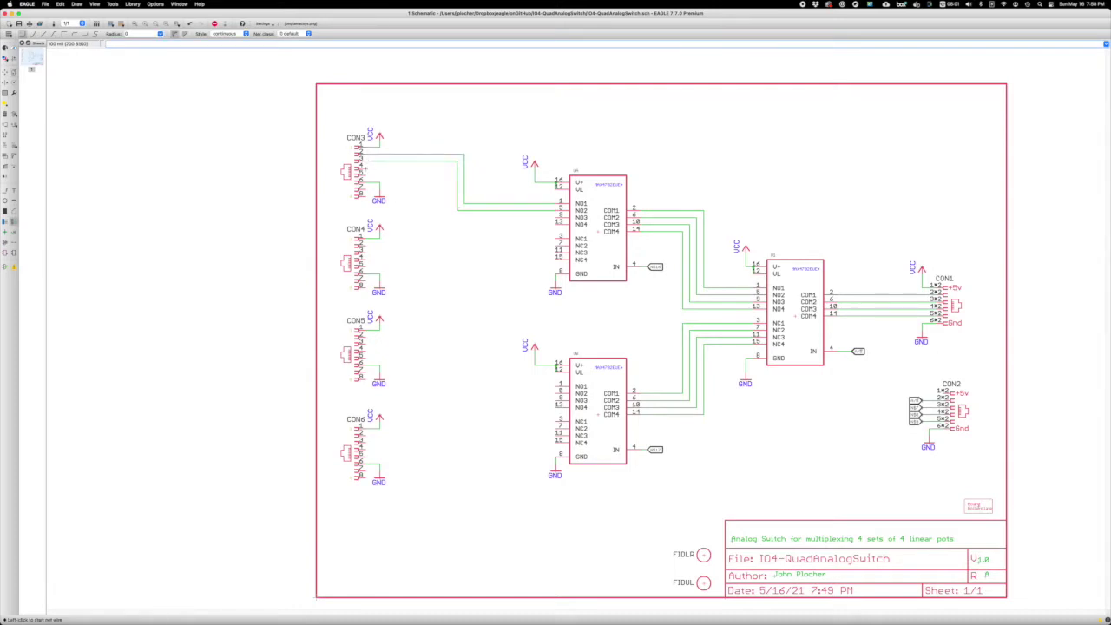
pyautogui.click(363, 161)
pyautogui.click(561, 217)
pyautogui.click(363, 168)
pyautogui.click(560, 224)
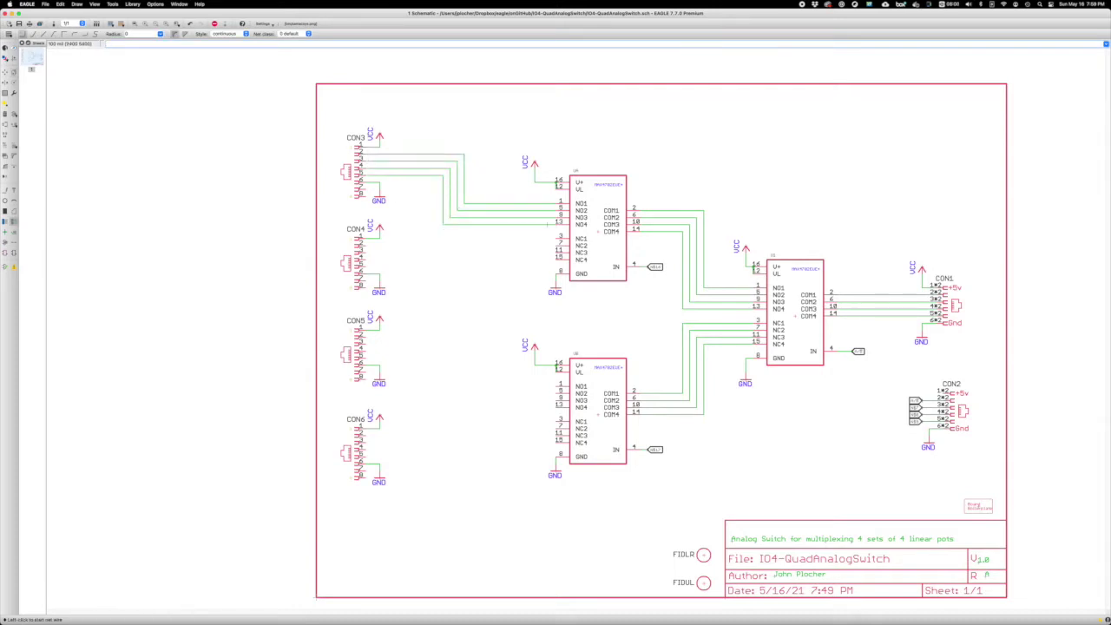
# - Wire CON4's pins to the upper switch's NC1–NC4 inputs
pyautogui.click(363, 243)
pyautogui.click(560, 238)
pyautogui.click(363, 251)
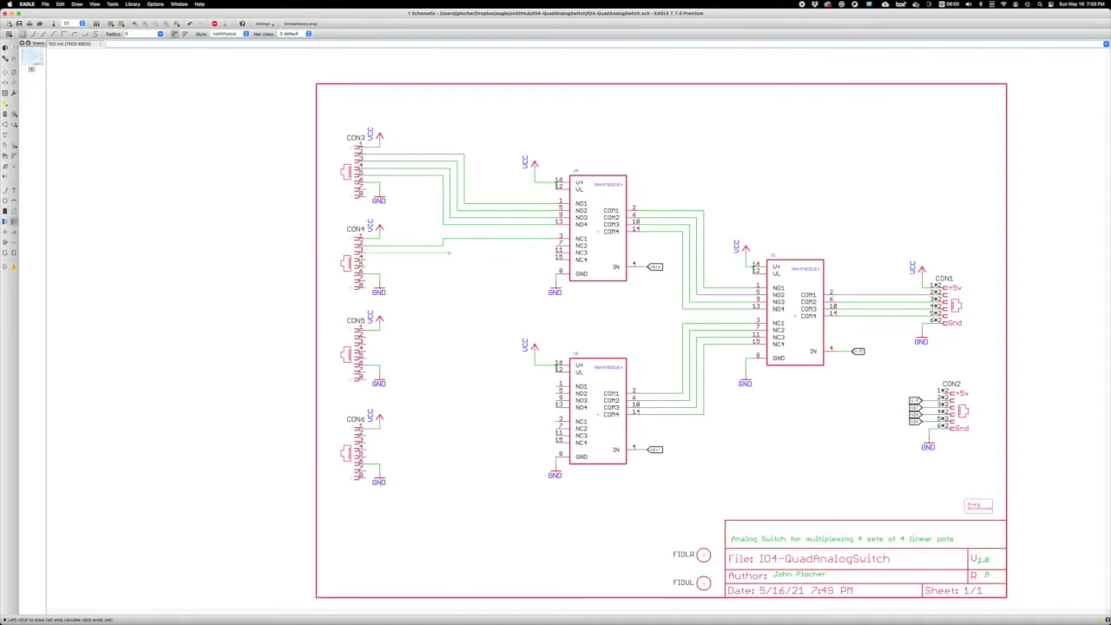
pyautogui.click(560, 244)
pyautogui.click(363, 257)
pyautogui.click(560, 252)
pyautogui.click(363, 264)
pyautogui.click(560, 259)
pyautogui.click(363, 264)
pyautogui.click(560, 258)
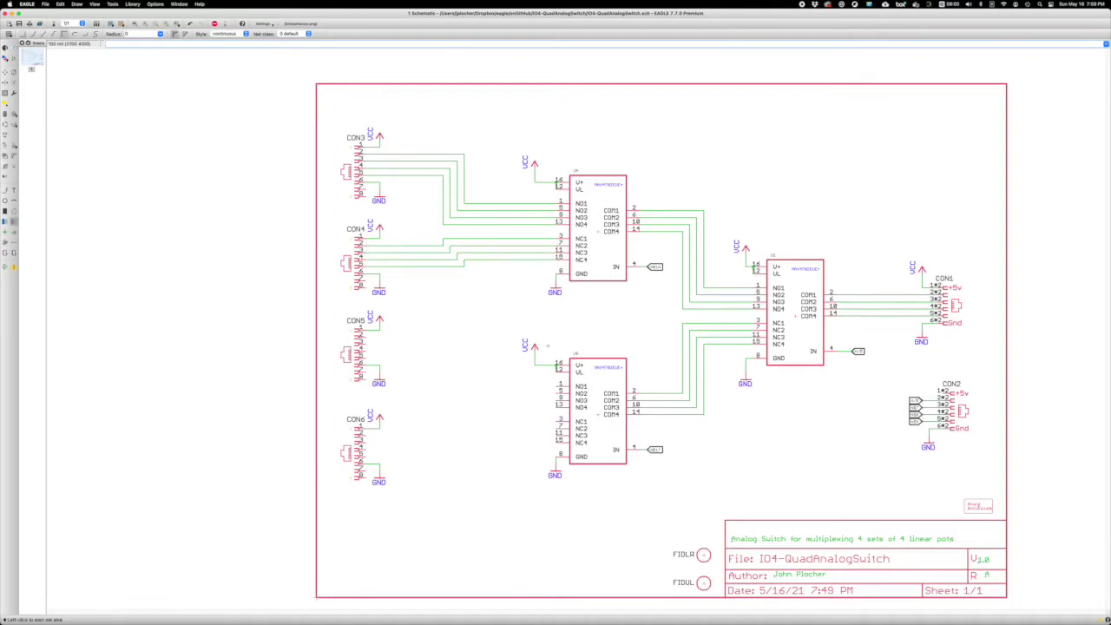
# - Wire CON5's four pins to the lower switch's NO1–NO4 inputs
pyautogui.click(457, 337)
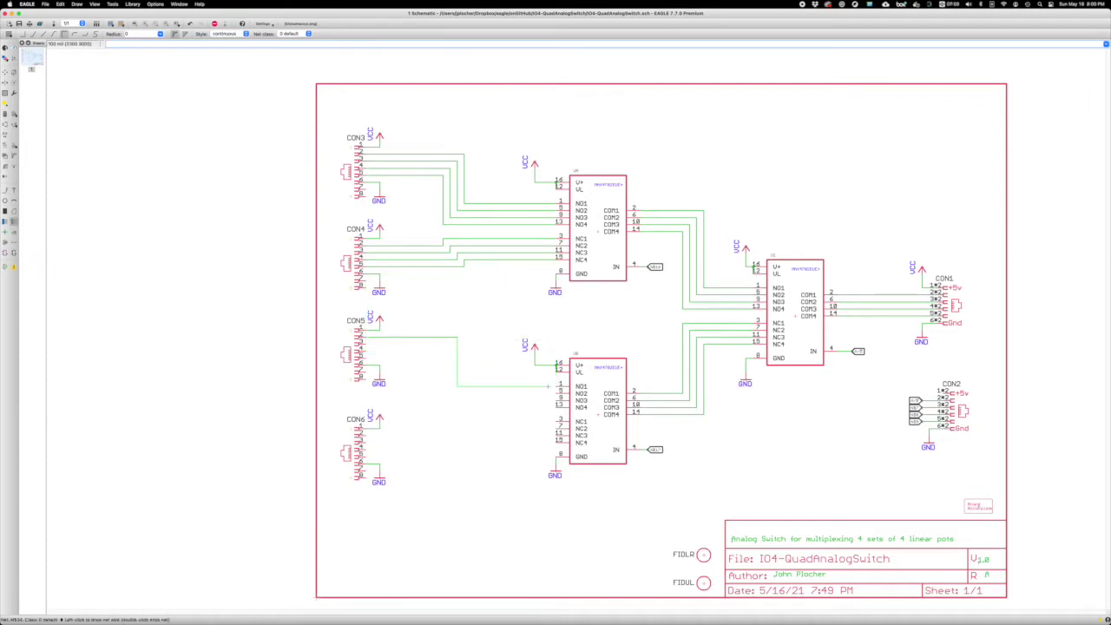
pyautogui.click(560, 386)
pyautogui.click(363, 344)
pyautogui.click(450, 344)
pyautogui.click(560, 393)
pyautogui.click(363, 350)
pyautogui.click(442, 351)
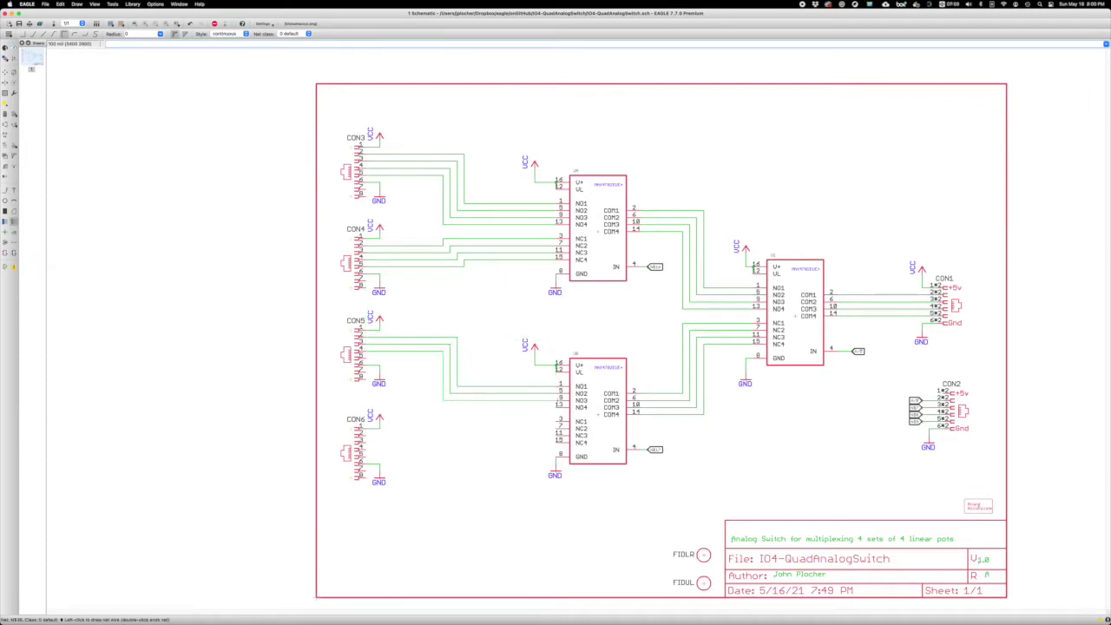
pyautogui.click(559, 400)
pyautogui.click(363, 358)
pyautogui.click(436, 358)
pyautogui.click(560, 406)
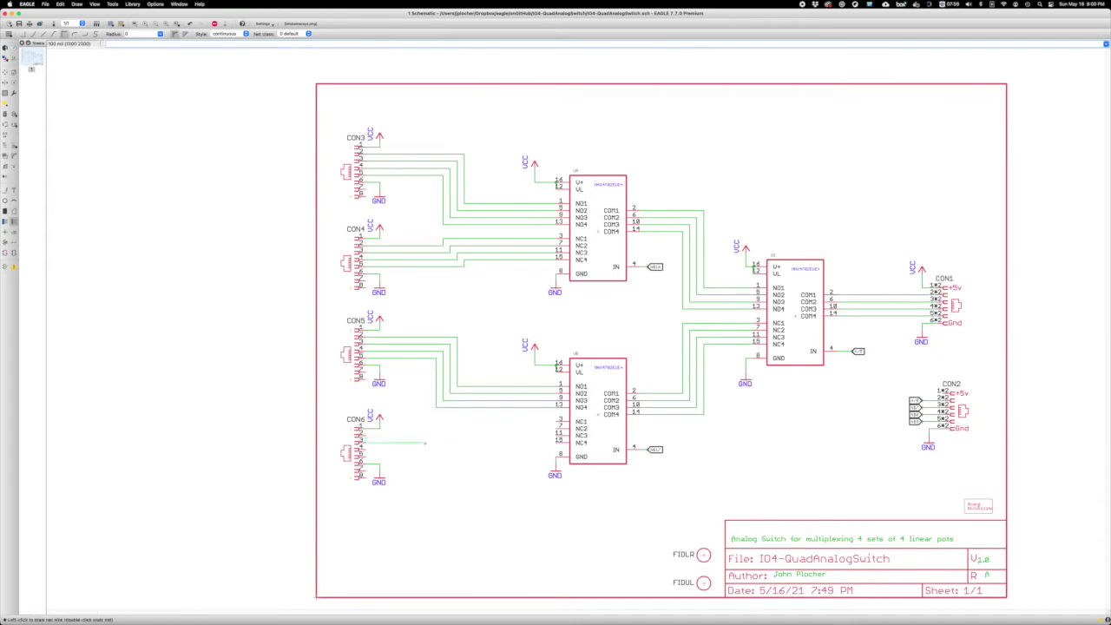
# - Wire CON6's pins to the lower switch's NC1–NC3 inputs and start the fourth wire
pyautogui.click(436, 436)
pyautogui.click(559, 420)
pyautogui.click(363, 441)
pyautogui.click(443, 441)
pyautogui.click(559, 428)
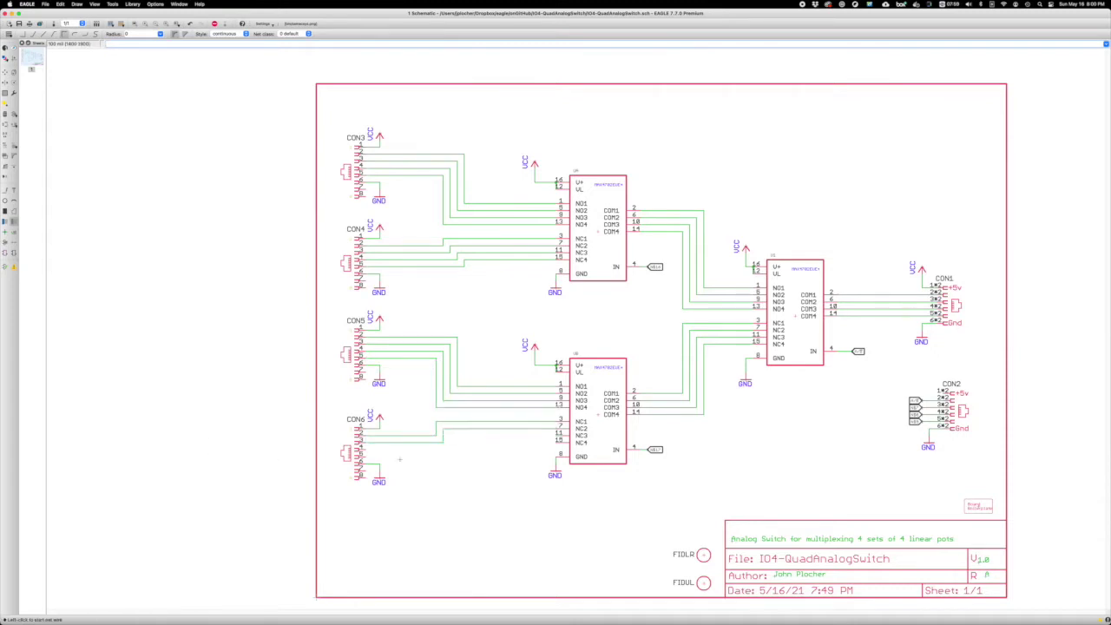
pyautogui.click(363, 448)
pyautogui.click(450, 448)
pyautogui.click(559, 435)
pyautogui.click(363, 455)
# - Finish wiring CON6's fourth pin to NC4, then rename the first CON2 net label
pyautogui.click(457, 455)
pyautogui.click(559, 441)
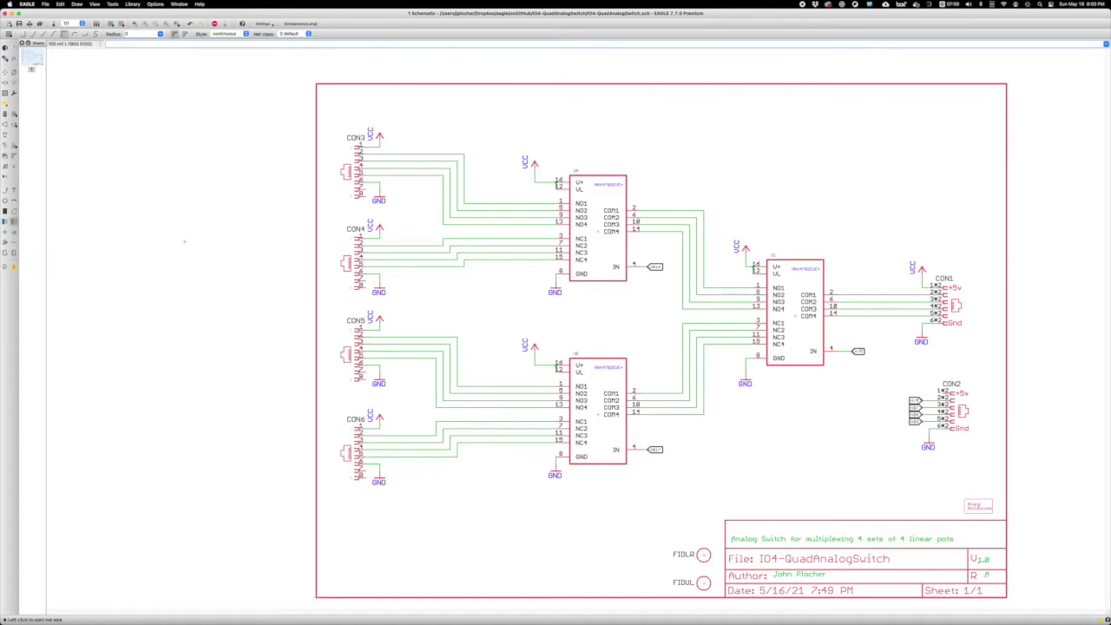
pyautogui.click(5, 145)
pyautogui.click(914, 407)
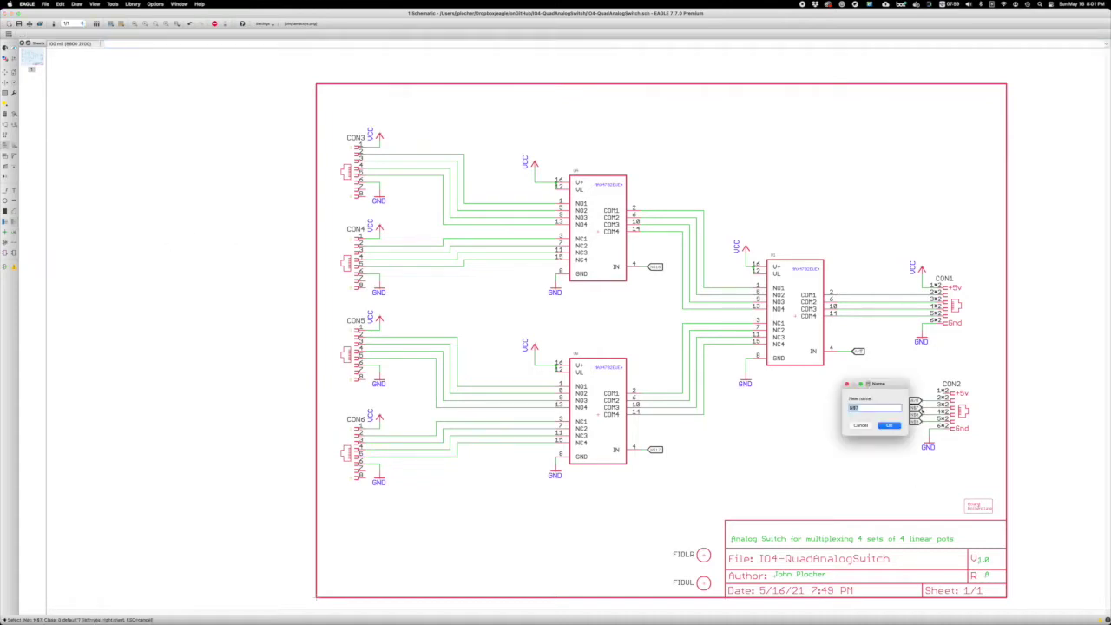
pyautogui.press('Return')
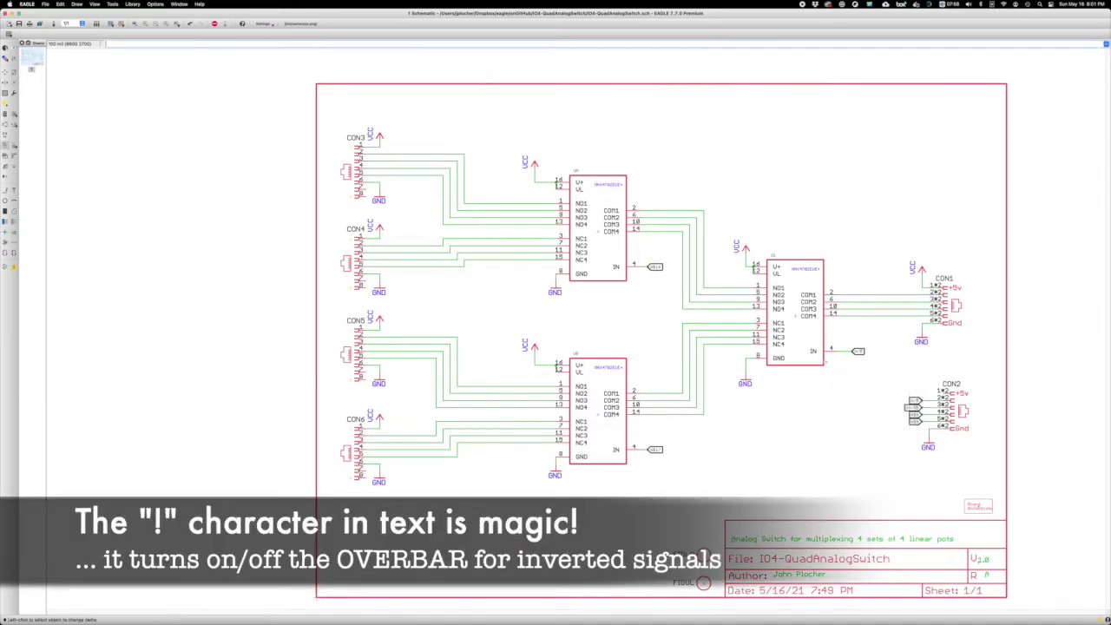
# - Rename the nets at the upper and lower switch IN labels and the matching CON2 label
pyautogui.click(654, 269)
pyautogui.press('Return')
pyautogui.click(914, 408)
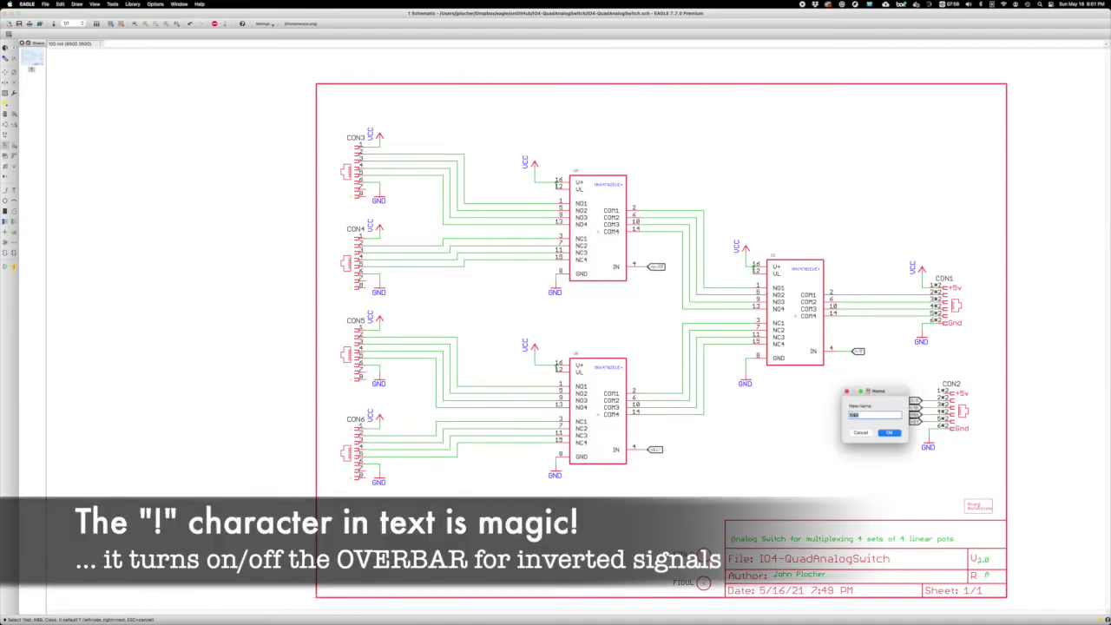
pyautogui.press('Return')
pyautogui.click(654, 450)
pyautogui.press('Return')
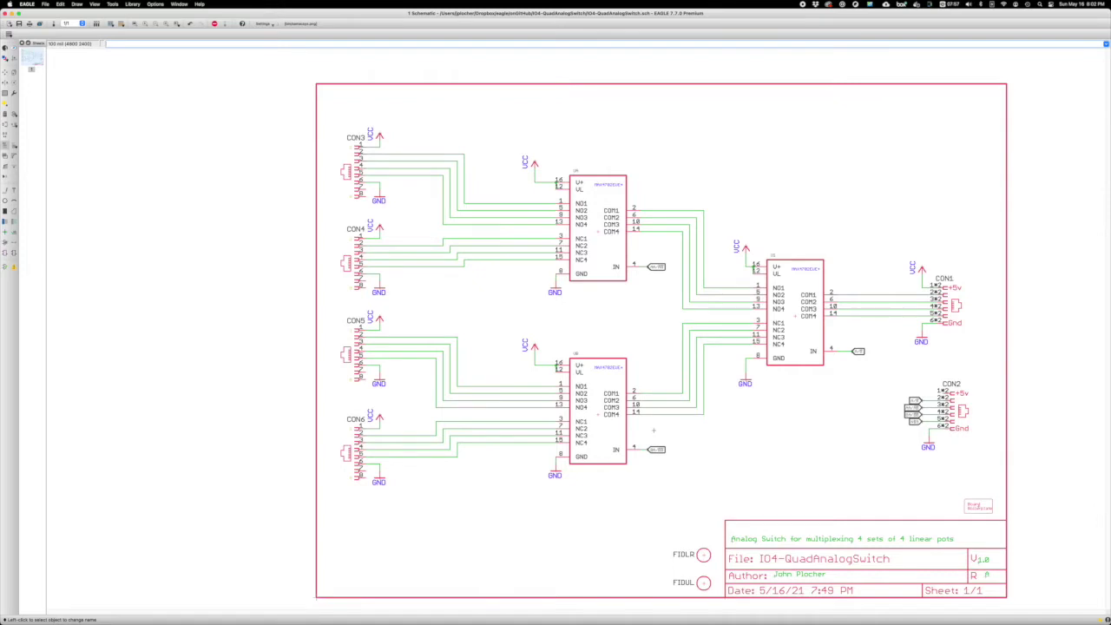
# - Add LED1 beside CON2 and resistor R1 just above it
pyautogui.write('a')
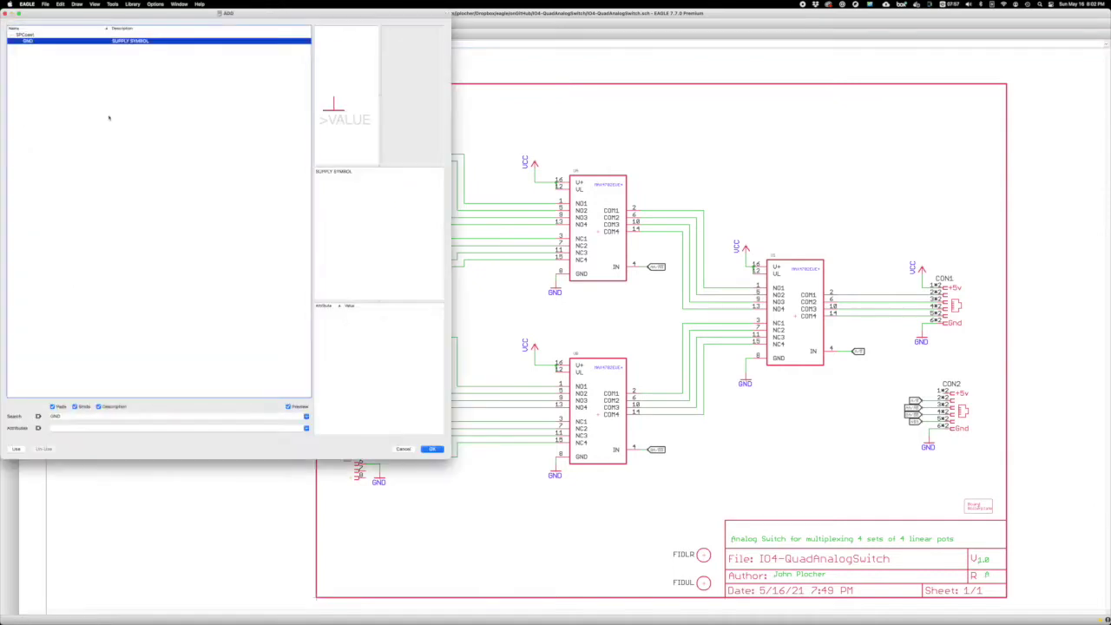
pyautogui.write('LED')
pyautogui.press('Return')
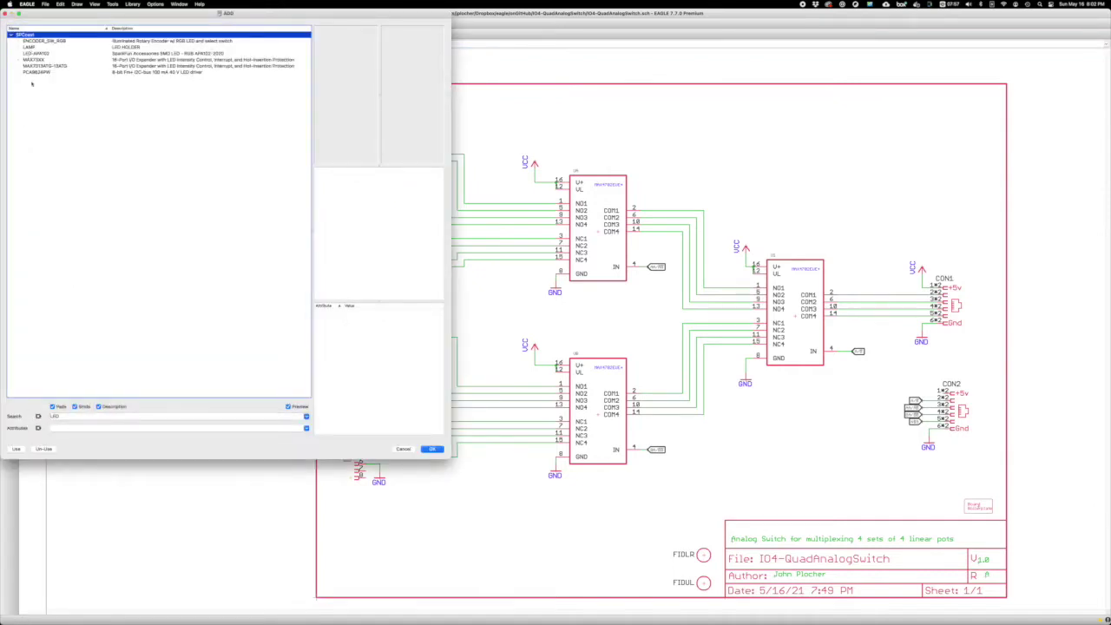
pyautogui.doubleClick(40, 67)
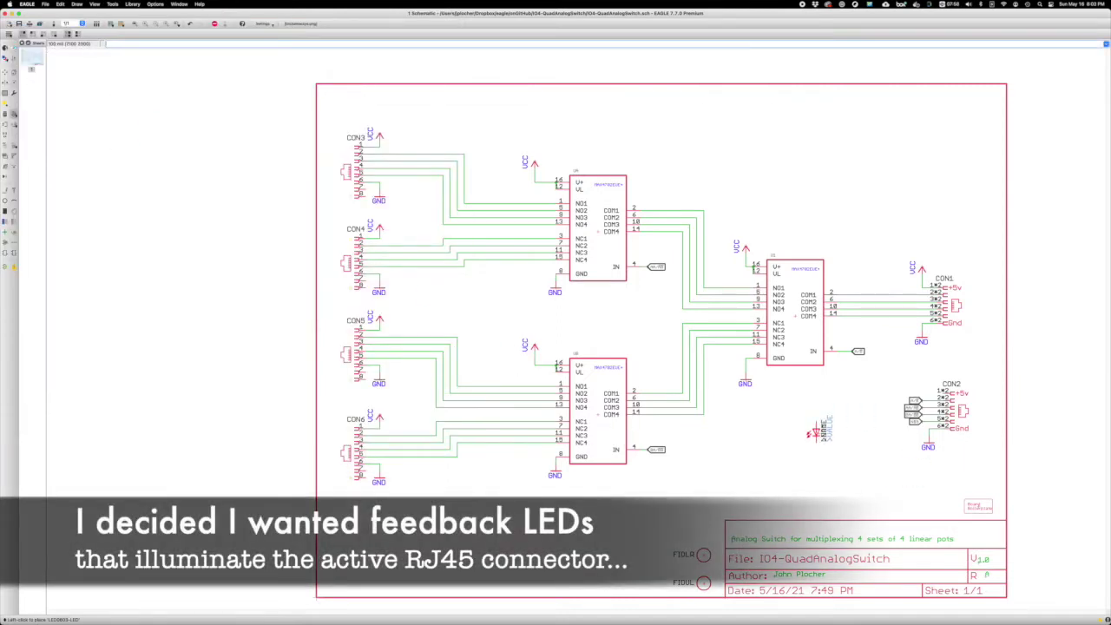
pyautogui.click(820, 431)
pyautogui.press('Escape')
pyautogui.doubleClick(721, 362)
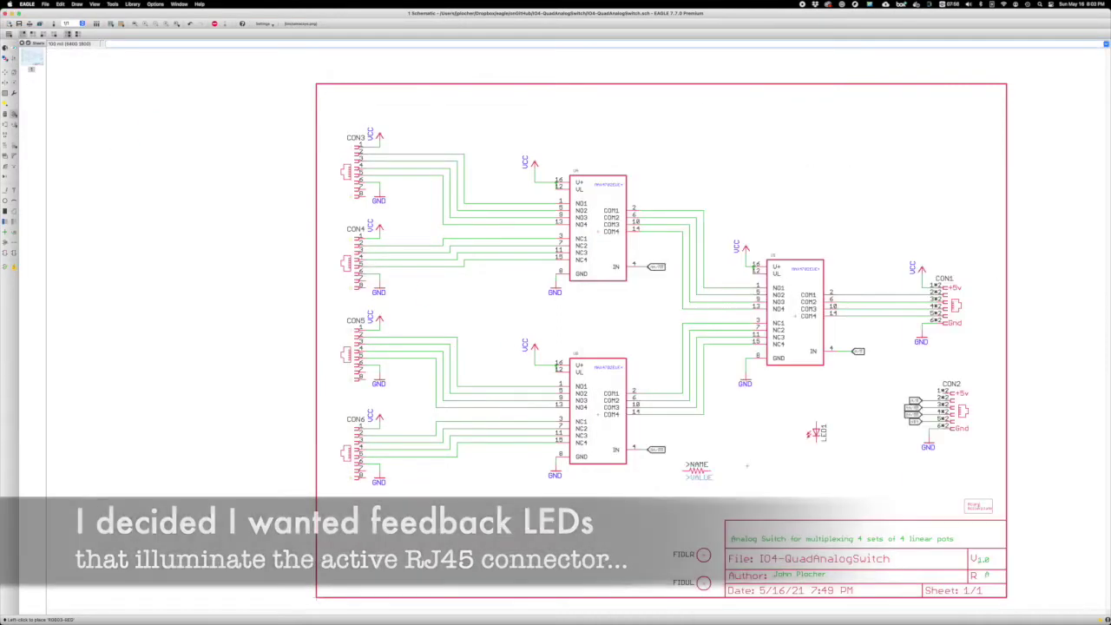
pyautogui.click(817, 410)
# - Set resistor R1's value to 2K2, leaving LED1's value unchanged
pyautogui.click(14, 145)
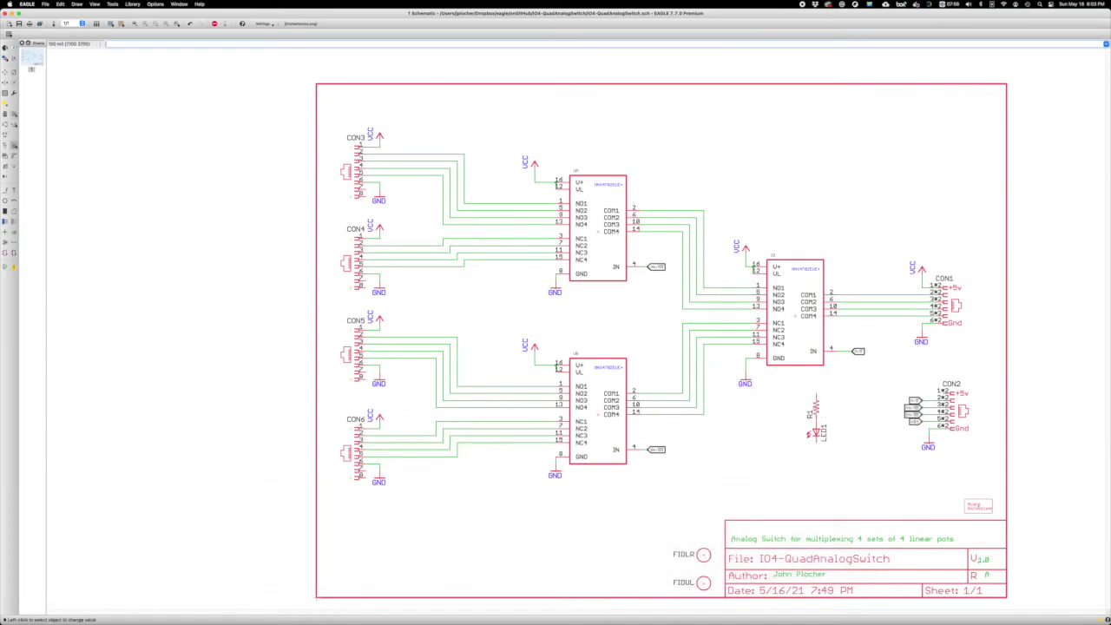
pyautogui.click(816, 408)
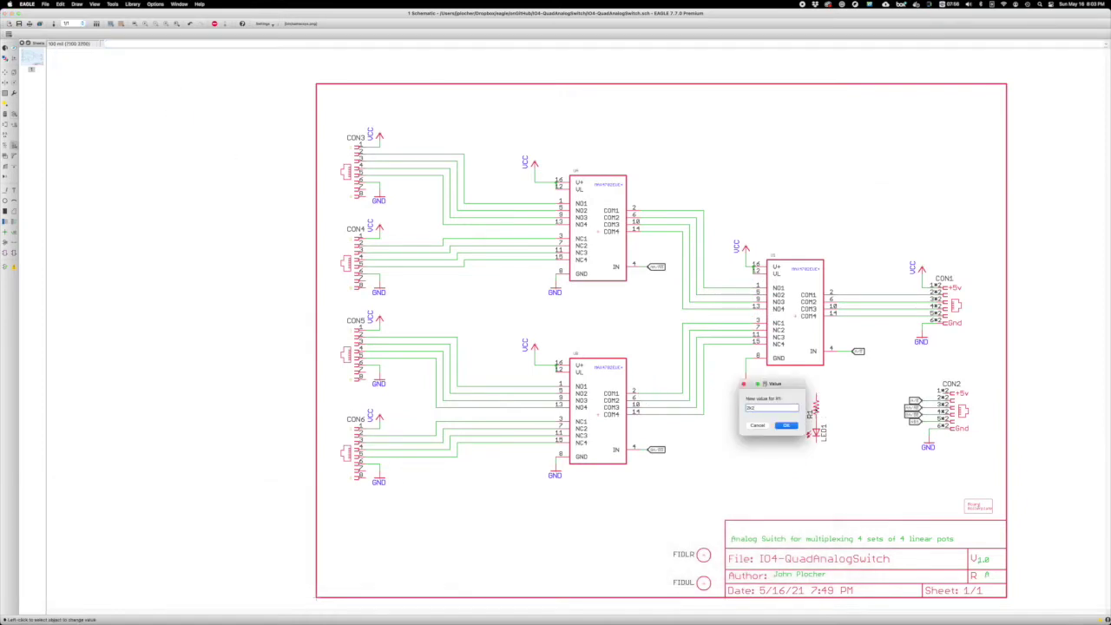
pyautogui.press('Return')
pyautogui.click(816, 431)
pyautogui.press('Escape')
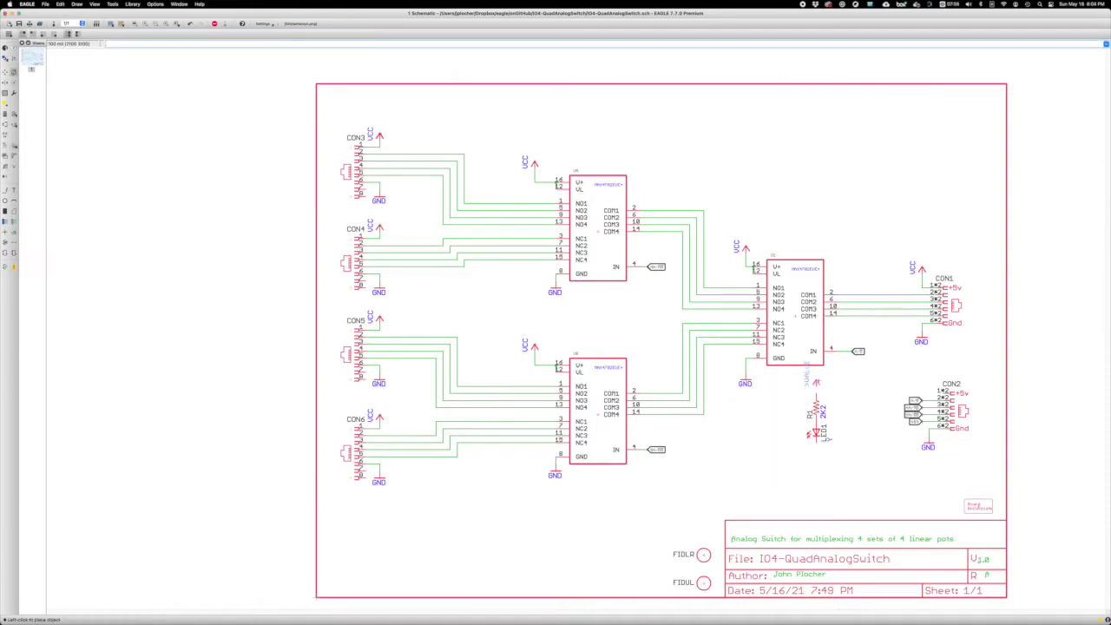
# - Draw a net from LED1 across to CON2's GND pin
pyautogui.click(13, 221)
pyautogui.click(5, 113)
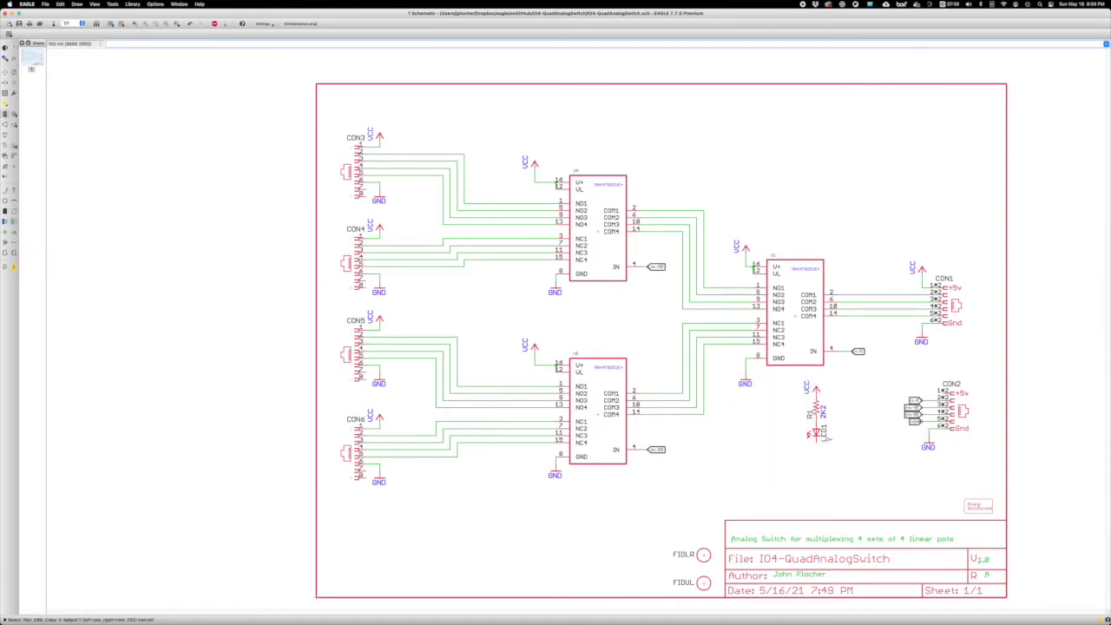
pyautogui.click(13, 221)
pyautogui.click(933, 429)
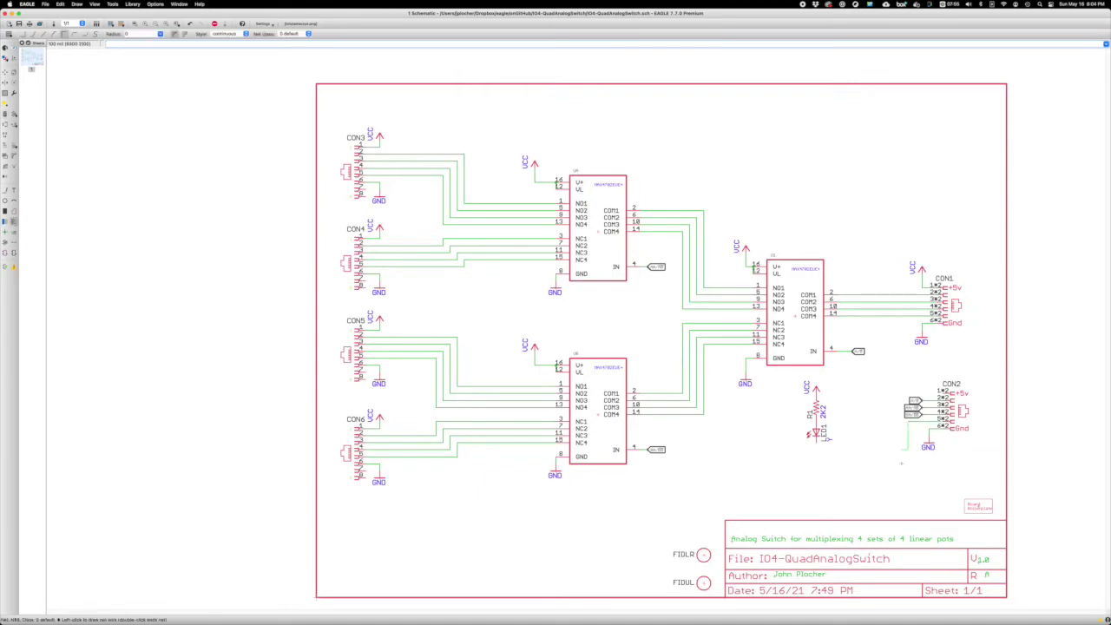
pyautogui.click(816, 445)
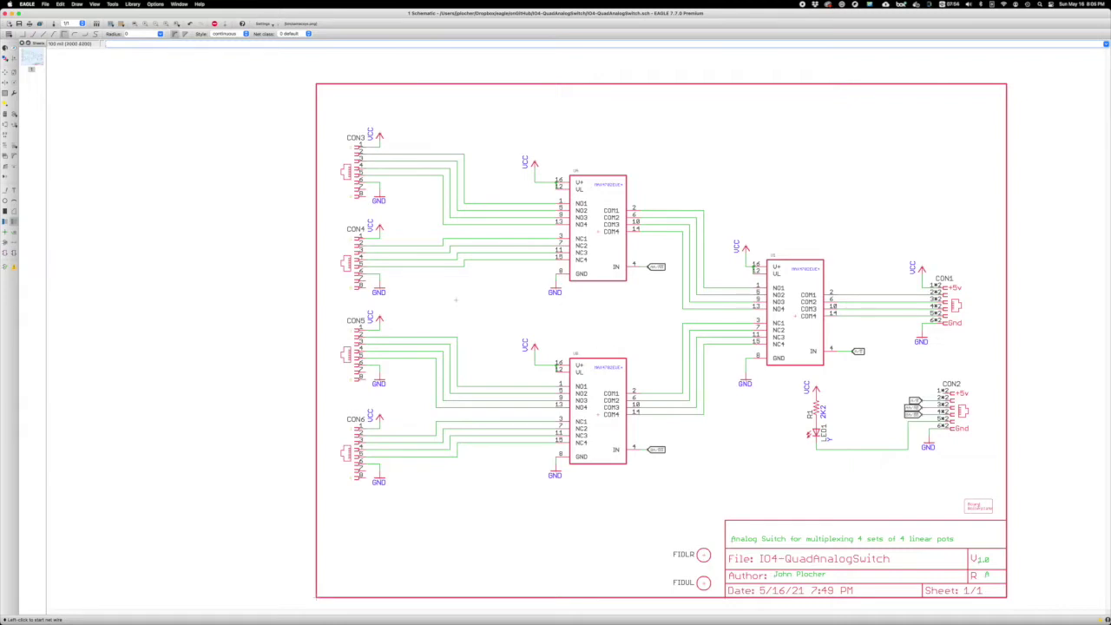
# - Rename connectors CON3–CON6 to CON-A8, CON-A4, CON-B8 and CON-B4
pyautogui.press('n')
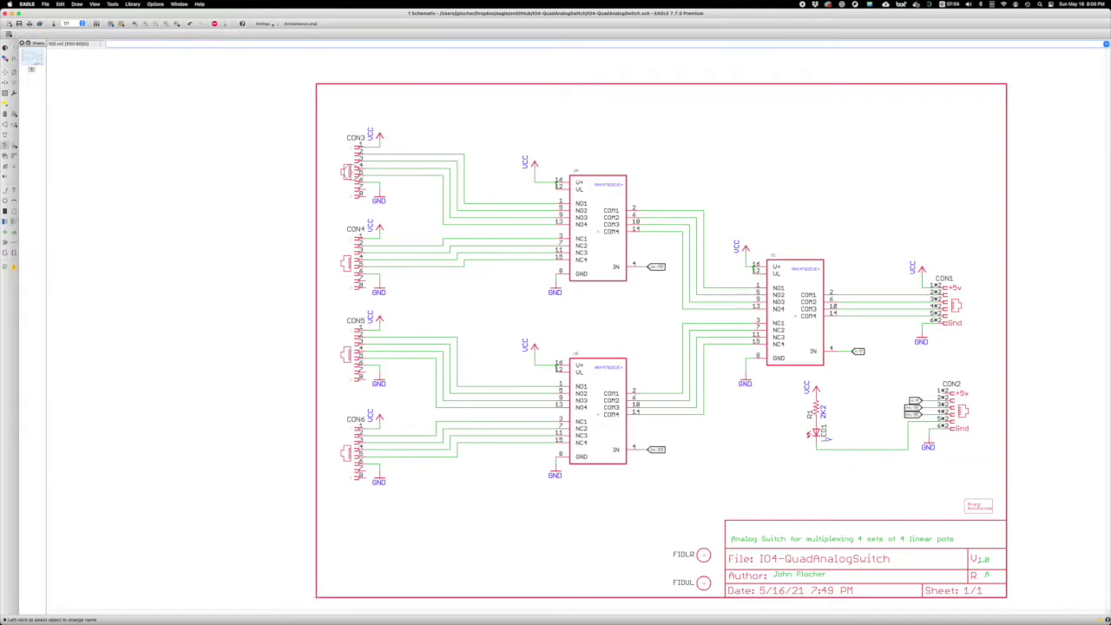
pyautogui.click(349, 171)
pyautogui.press('Return')
pyautogui.click(350, 263)
pyautogui.press('Return')
pyautogui.click(349, 354)
pyautogui.write('B8')
pyautogui.press('Return')
pyautogui.click(349, 446)
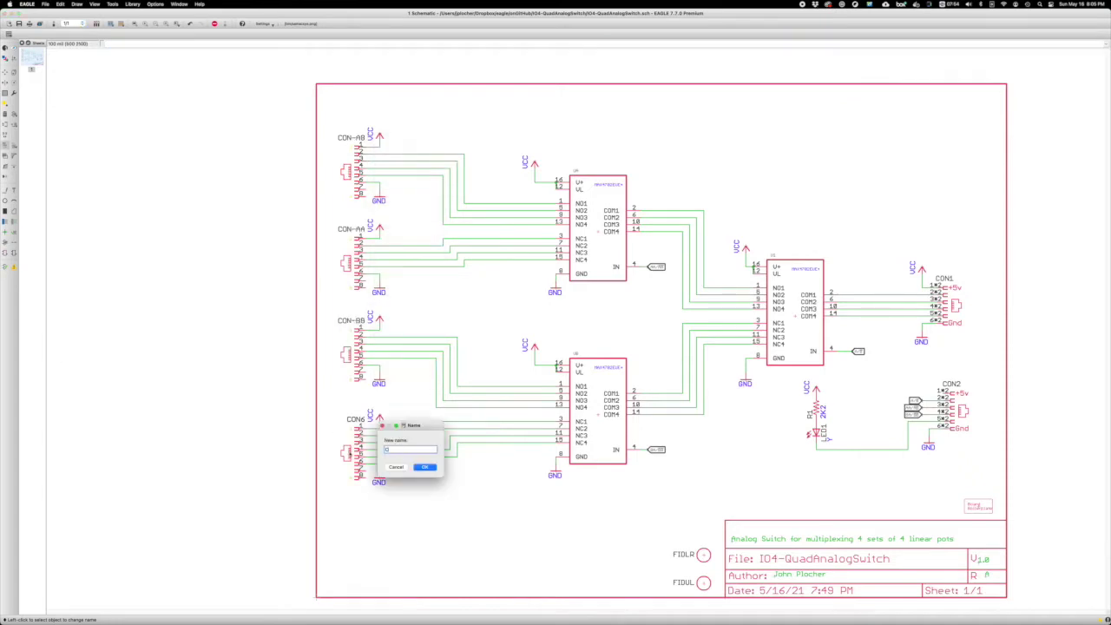
pyautogui.write('-B4')
pyautogui.press('Return')
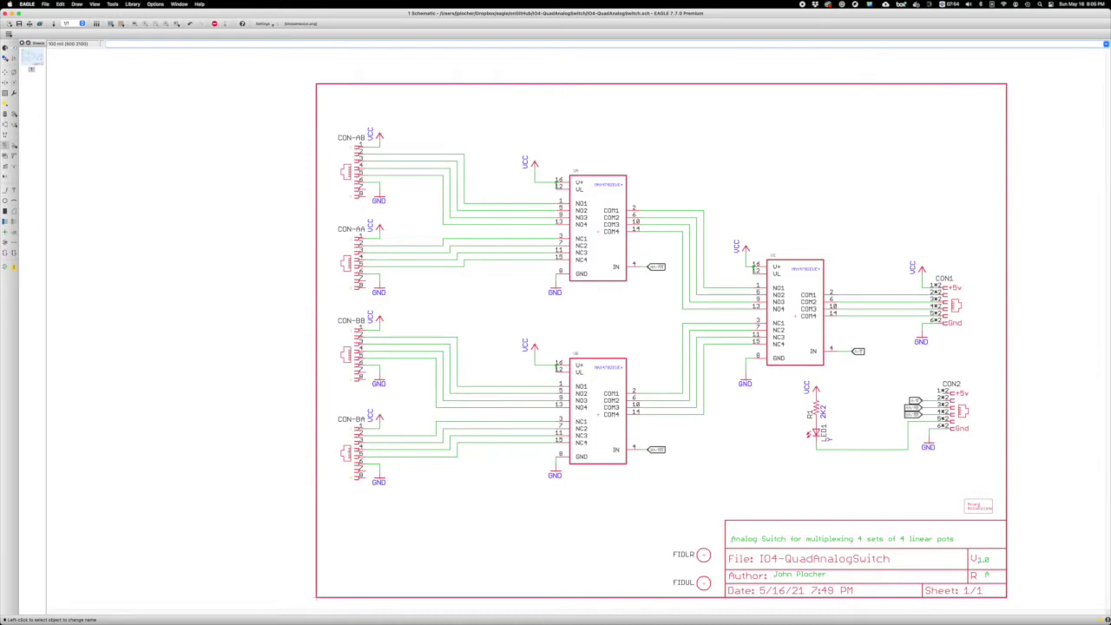
# - Set up a large 'A' text label on layer 96 Values
pyautogui.click(14, 191)
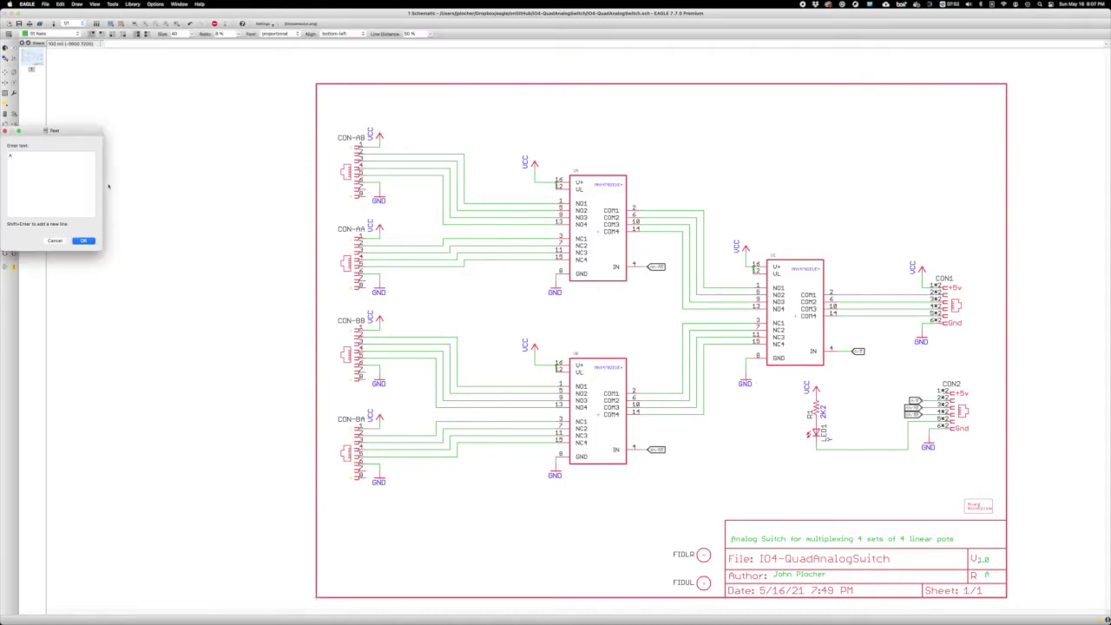
pyautogui.press('Return')
pyautogui.click(181, 33)
pyautogui.click(182, 81)
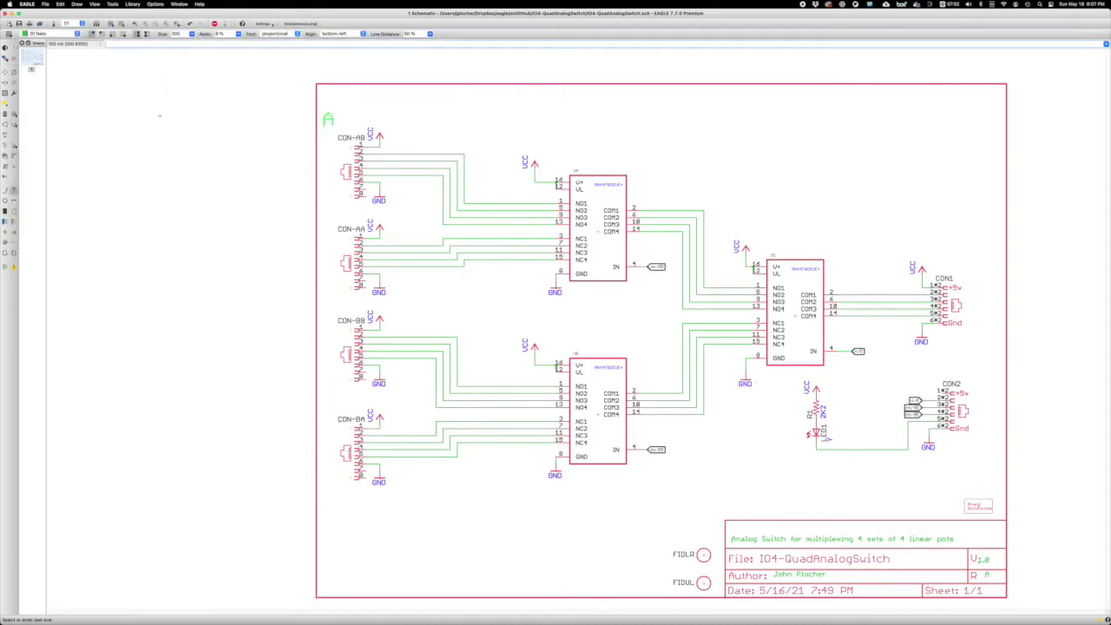
pyautogui.click(42, 33)
pyautogui.click(42, 69)
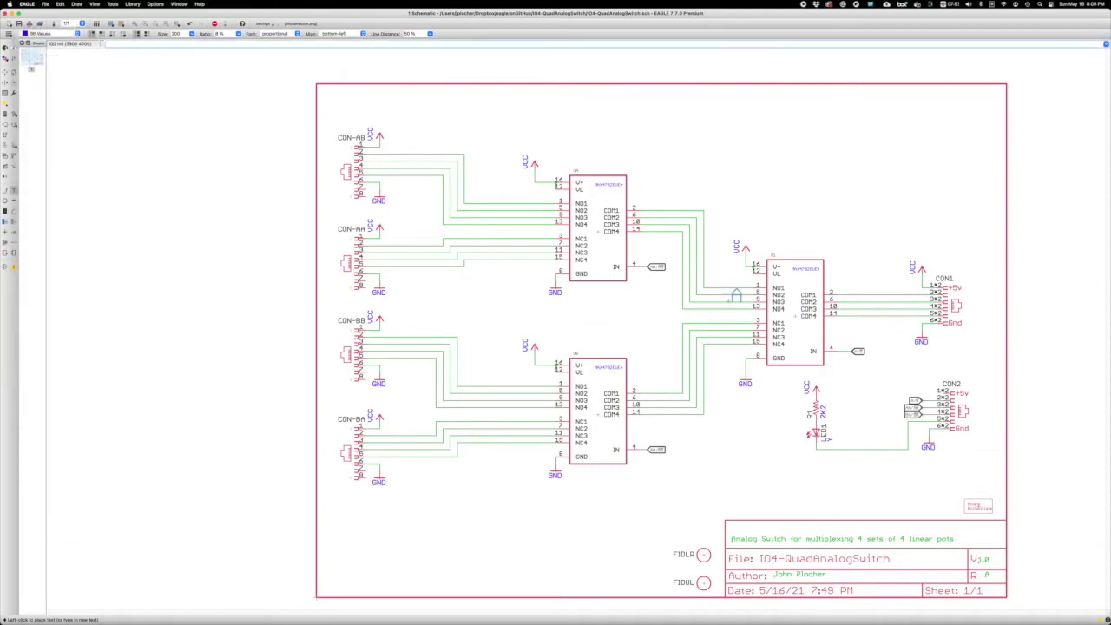
# - Place three A labels at the NO inputs and three B labels at the NC inputs
pyautogui.click(730, 296)
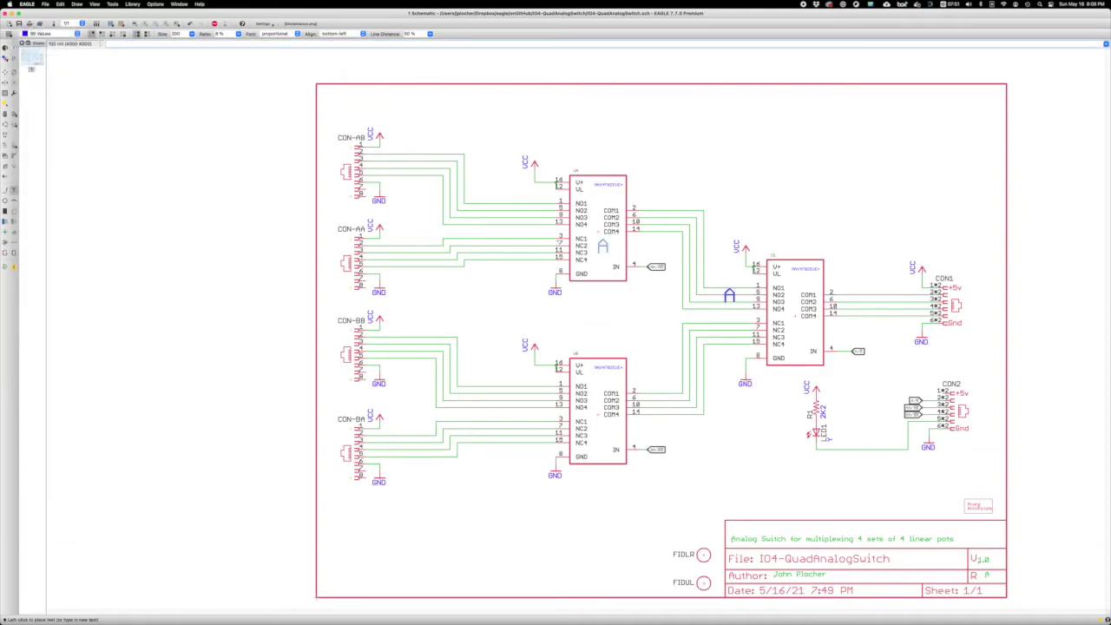
pyautogui.click(525, 211)
pyautogui.click(522, 398)
pyautogui.write('B')
pyautogui.press('Return')
pyautogui.click(523, 252)
pyautogui.click(524, 437)
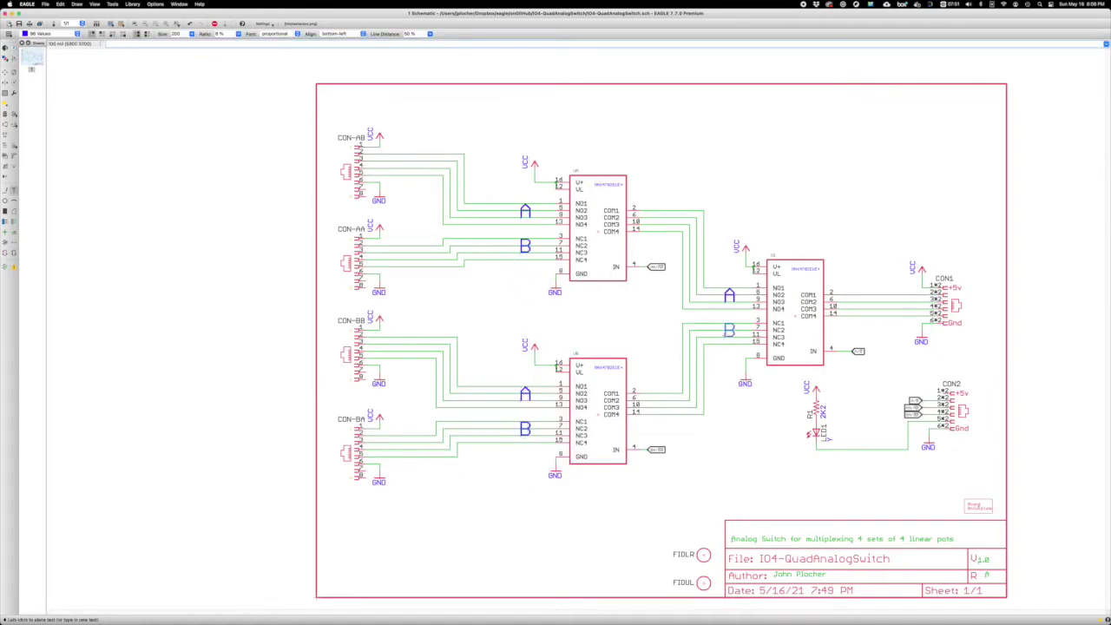
pyautogui.click(729, 331)
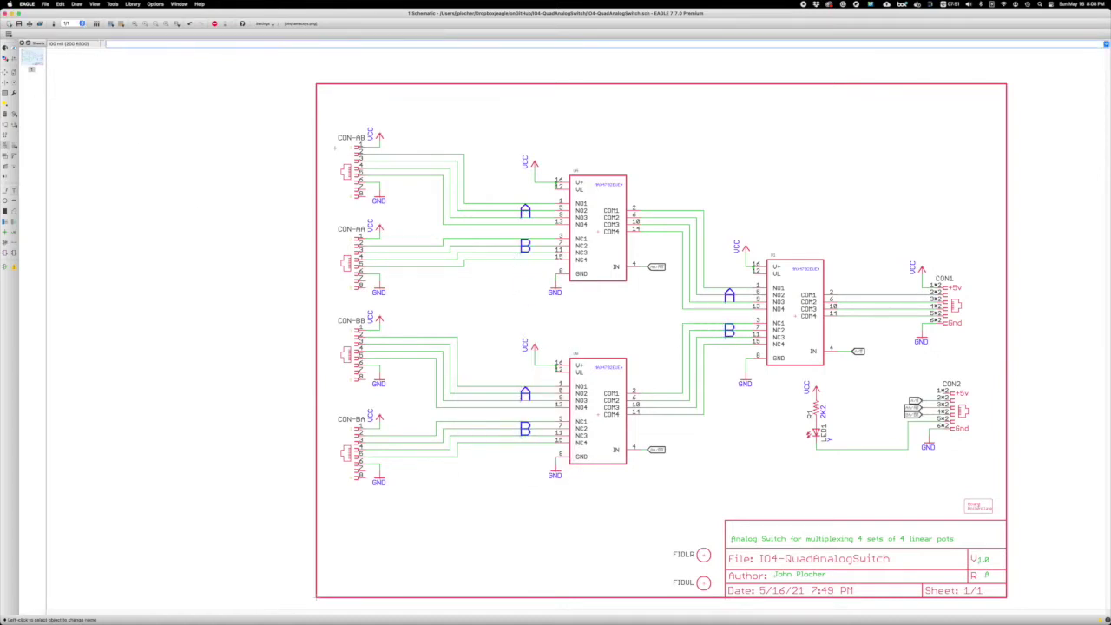
# - Rename the top two connectors to CON-AA and CON-AB
pyautogui.click(344, 213)
pyautogui.press('Escape')
pyautogui.click(352, 173)
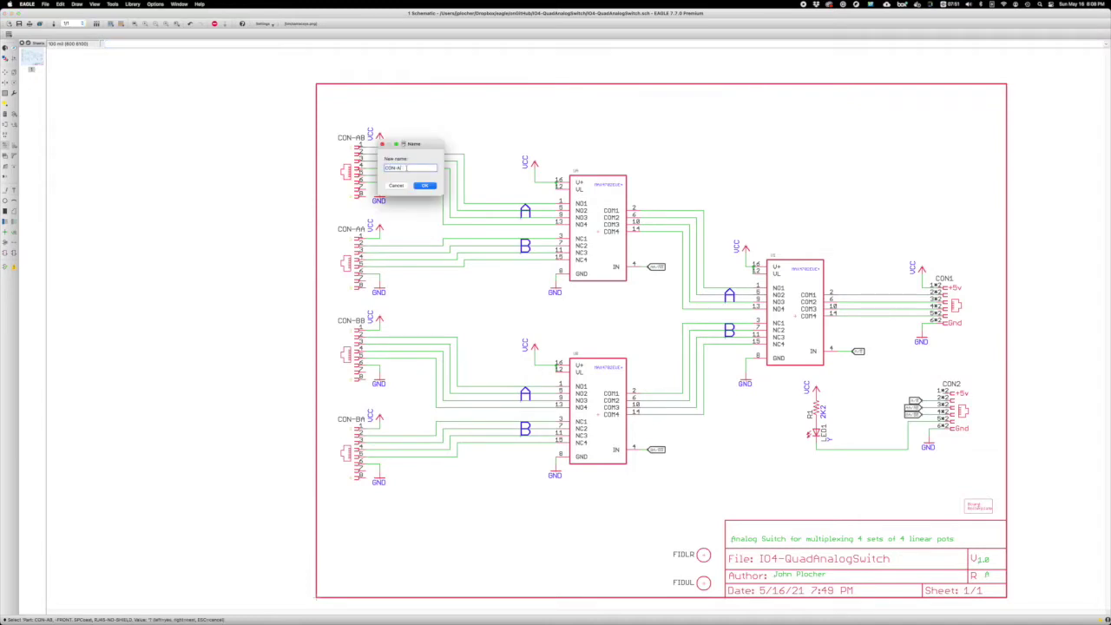
pyautogui.write('AA')
pyautogui.press('Return')
pyautogui.click(352, 265)
pyautogui.press('BackSpace')
pyautogui.write('B')
pyautogui.press('Return')
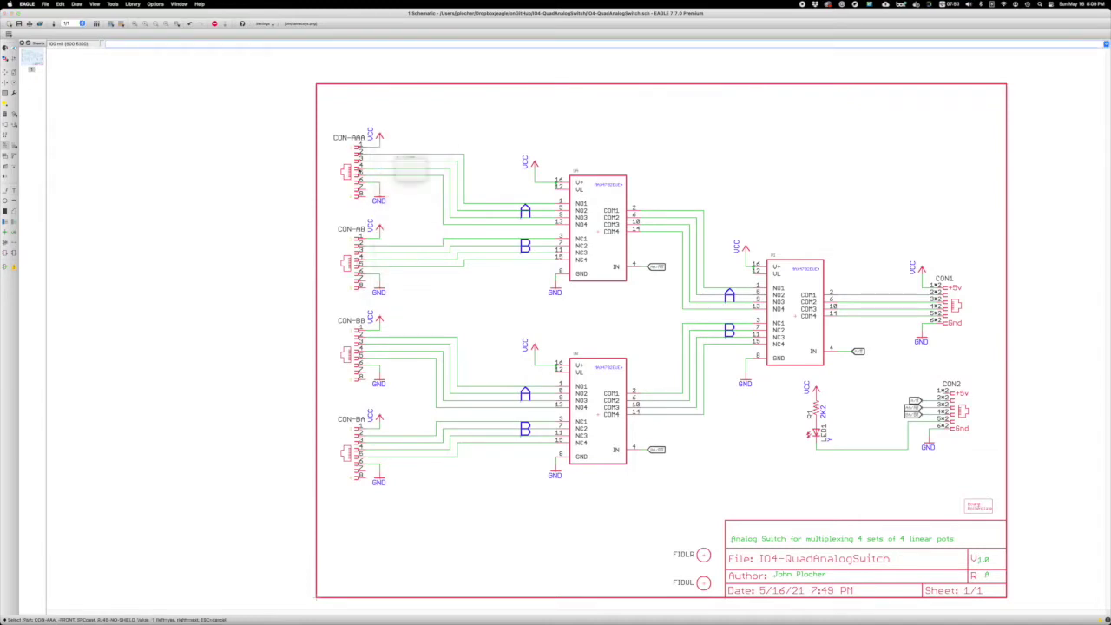
pyautogui.press('BackSpace')
pyautogui.press('Return')
# - Rename the lower two connectors to CON-BA and CON-BB
pyautogui.click(408, 356)
pyautogui.write('A')
pyautogui.press('Return')
pyautogui.click(408, 455)
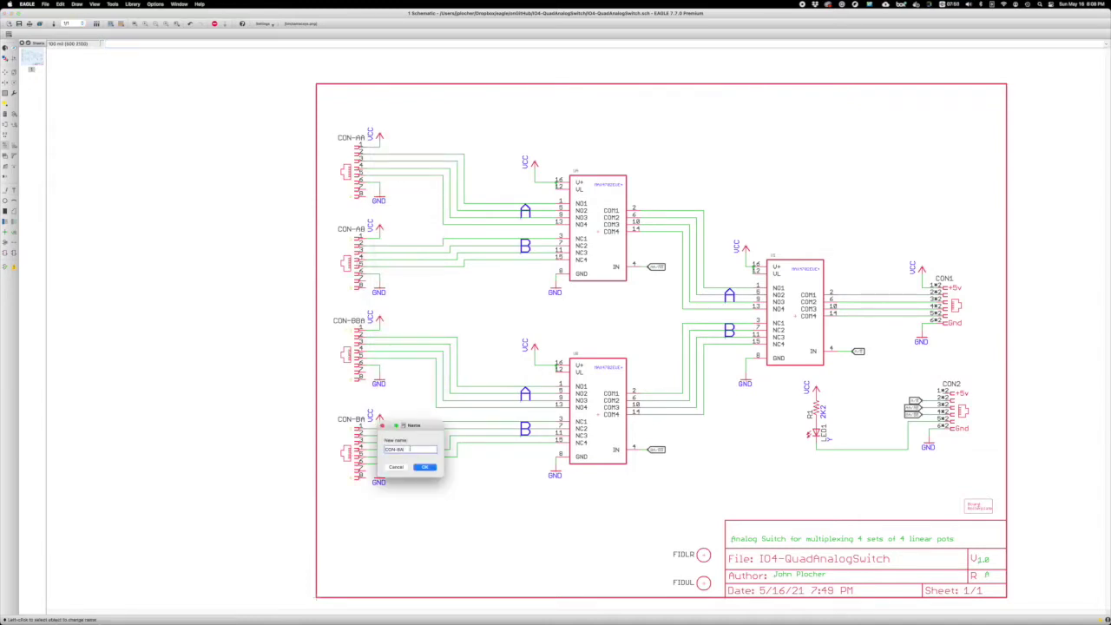
pyautogui.press('BackSpace')
pyautogui.write('B')
pyautogui.press('Return')
pyautogui.click(408, 356)
pyautogui.press('Left')
pyautogui.press('BackSpace')
pyautogui.press('Return')
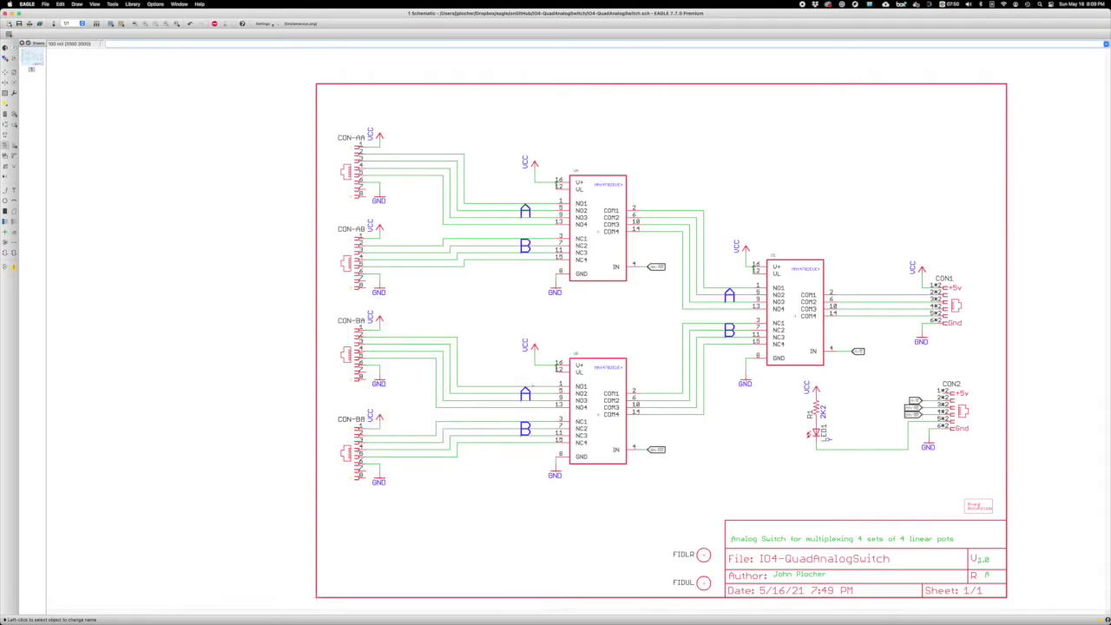
pyautogui.click(13, 72)
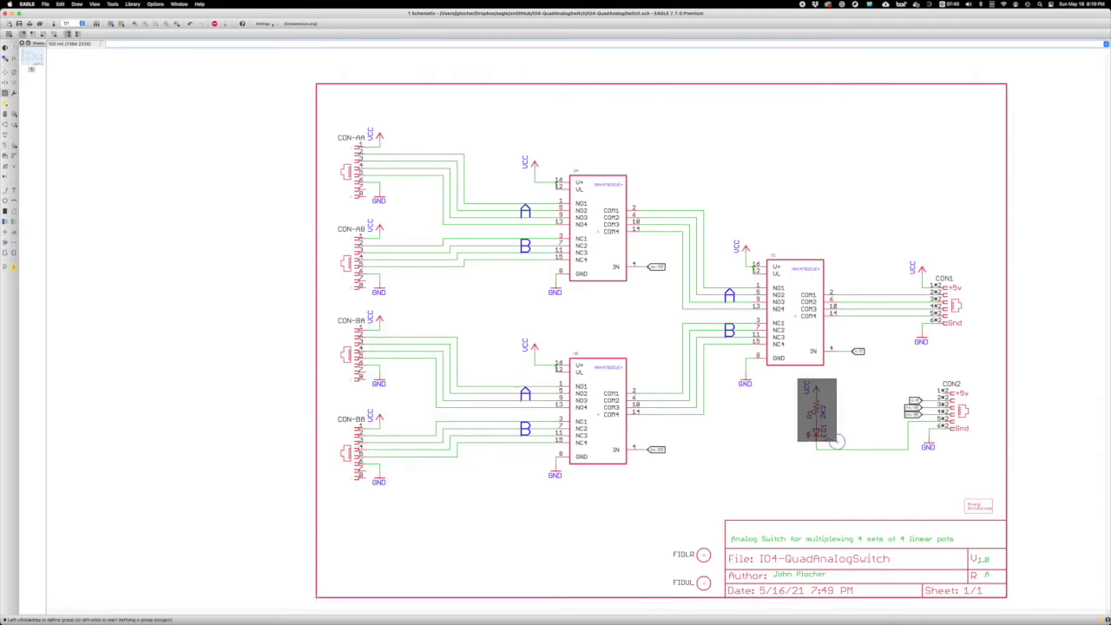
# - Copy the R1/LED1 pair into further resistor–LED pairs and line them up
pyautogui.keyDown('ctrl'); pyautogui.rightClick(109, 104); pyautogui.keyUp('ctrl')
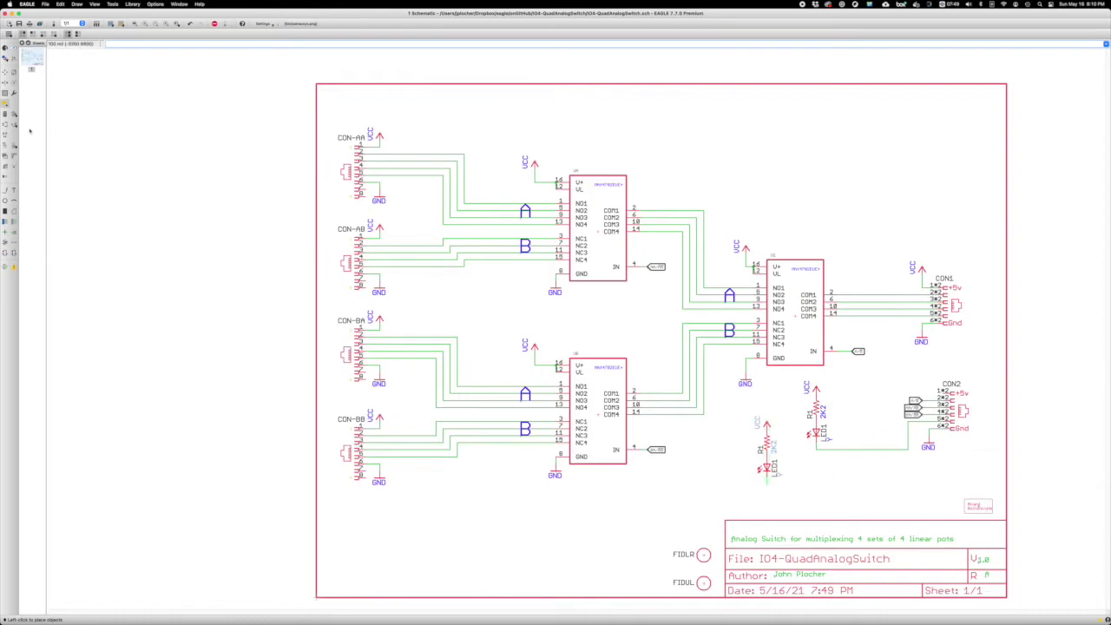
pyautogui.click(790, 434)
pyautogui.press('F7')
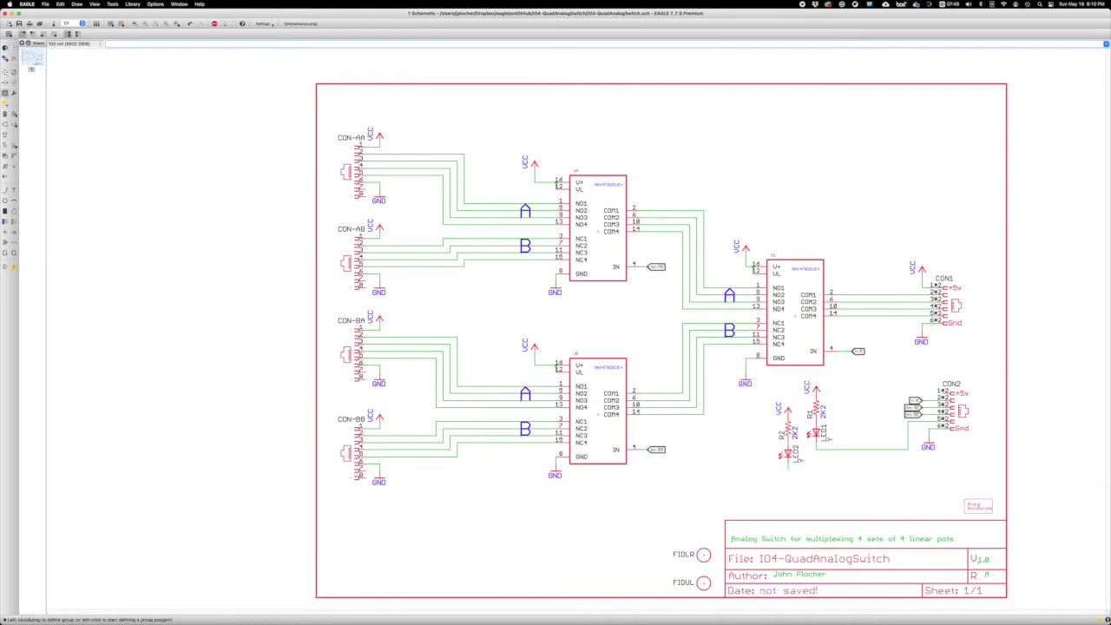
pyautogui.keyDown('ctrl'); pyautogui.rightClick(862, 447); pyautogui.keyUp('ctrl')
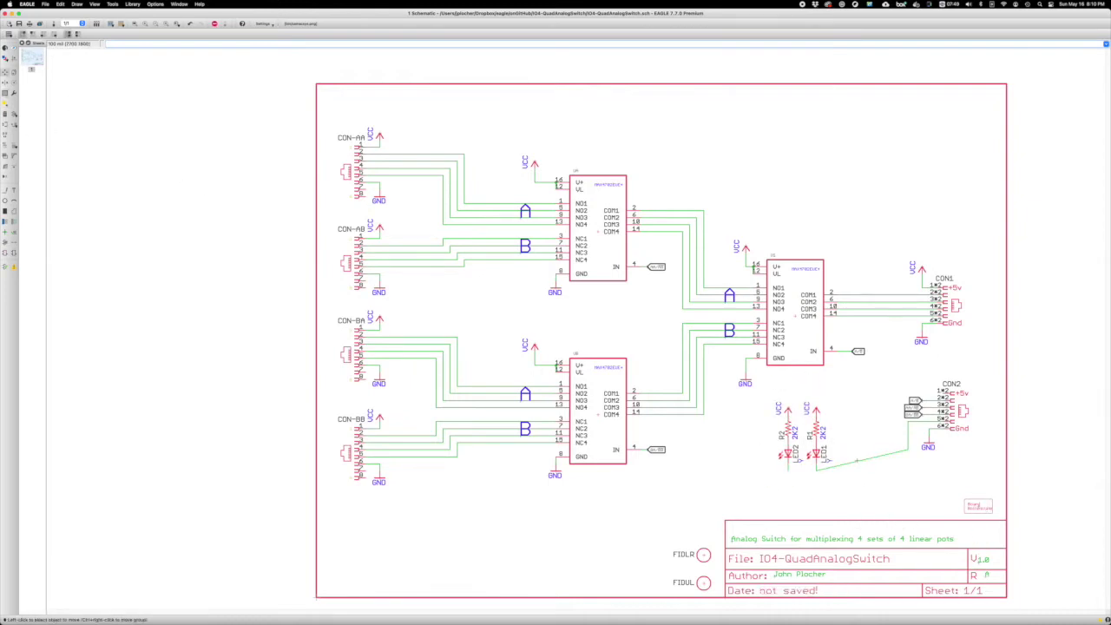
pyautogui.click(896, 465)
pyautogui.press('Escape')
pyautogui.click(762, 439)
pyautogui.click(759, 438)
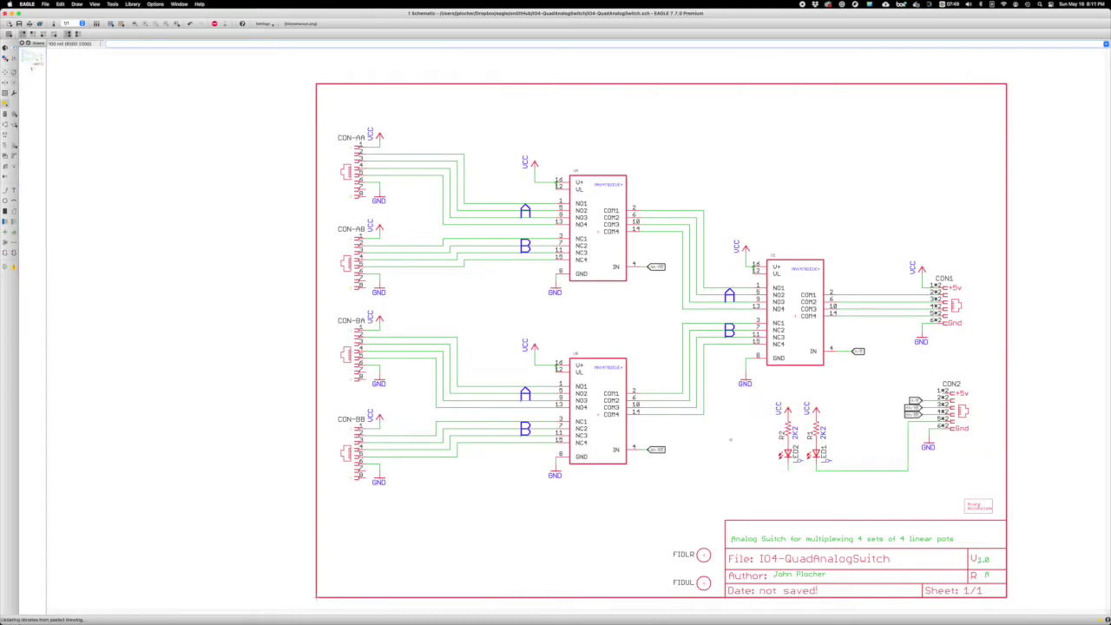
pyautogui.rightClick(768, 431)
pyautogui.click(799, 542)
# - Start a signal label on an LED with text size 40
pyautogui.click(738, 439)
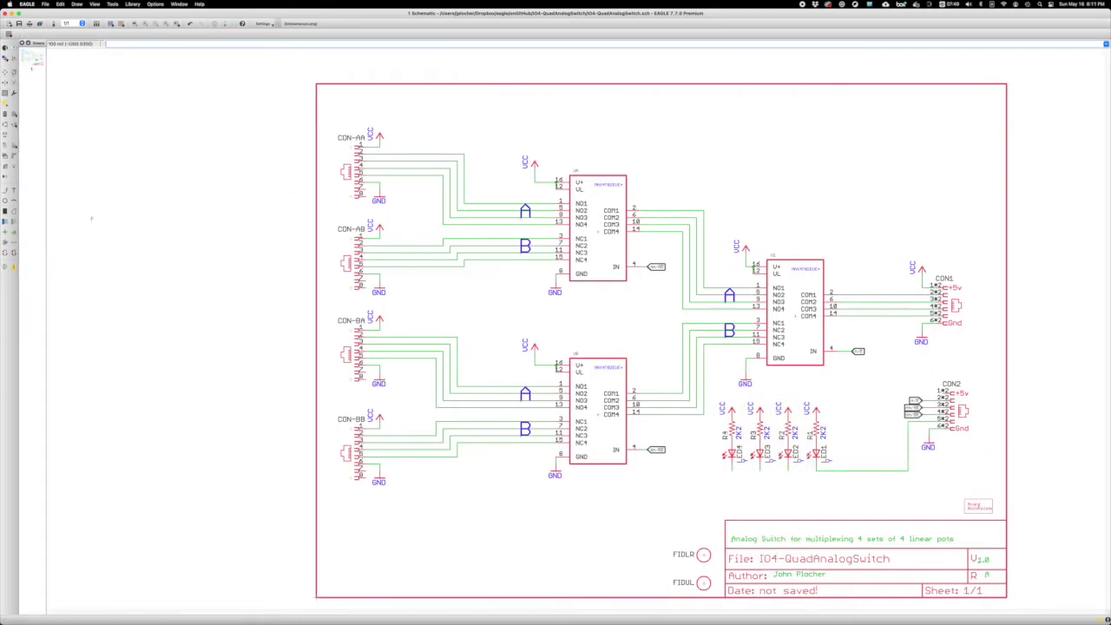
pyautogui.click(201, 33)
pyautogui.click(201, 54)
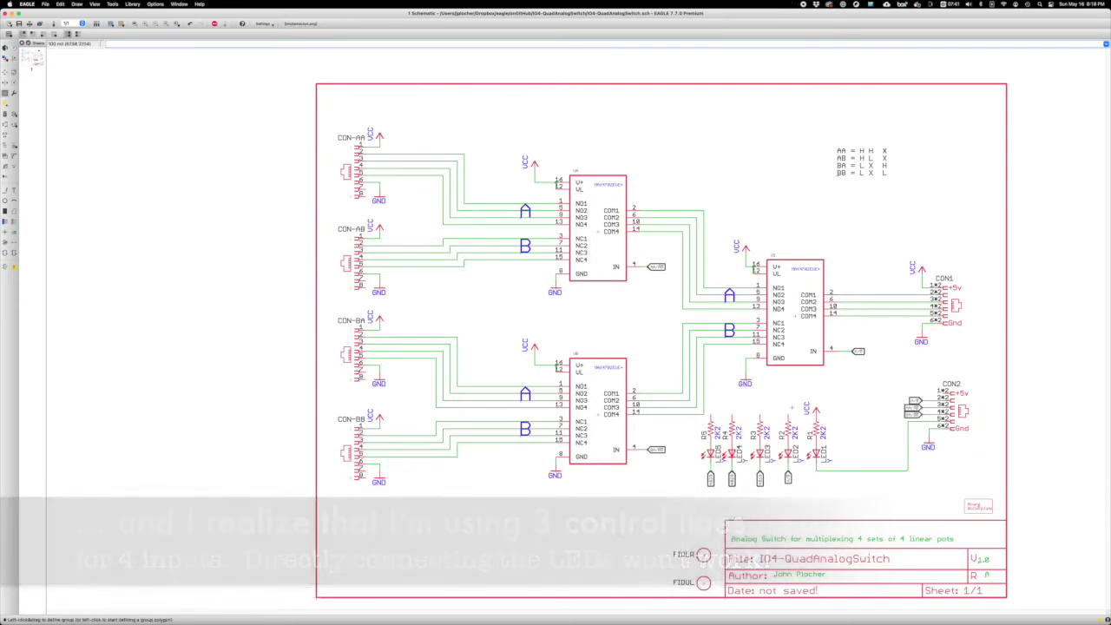
# - Move the LED–resistor block near the sheet top, shift the truth table left, and space the pairs evenly
pyautogui.moveTo(792, 406); pyautogui.dragTo(711, 501)
pyautogui.rightClick(710, 501)
pyautogui.click(755, 514)
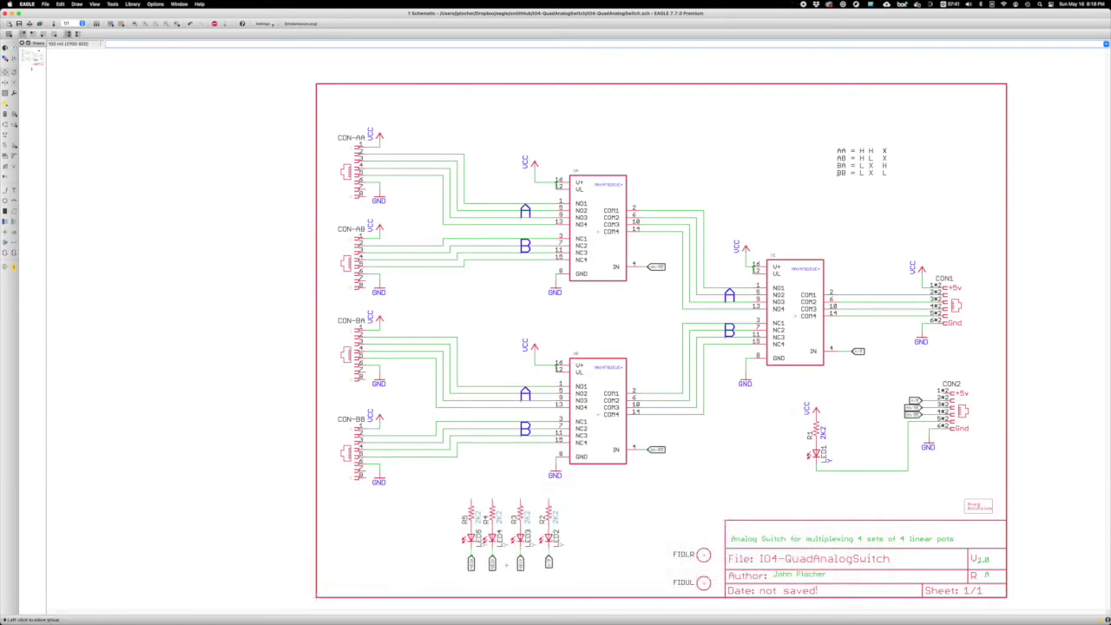
pyautogui.click(770, 187)
pyautogui.moveTo(891, 166); pyautogui.dragTo(686, 130)
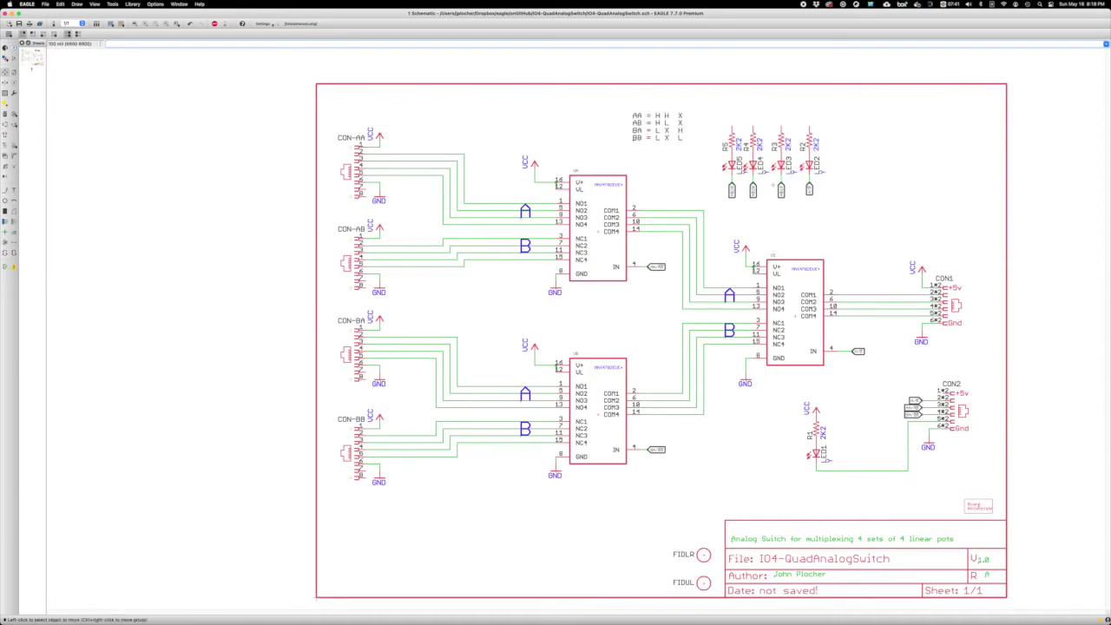
pyautogui.moveTo(839, 115); pyautogui.dragTo(745, 207)
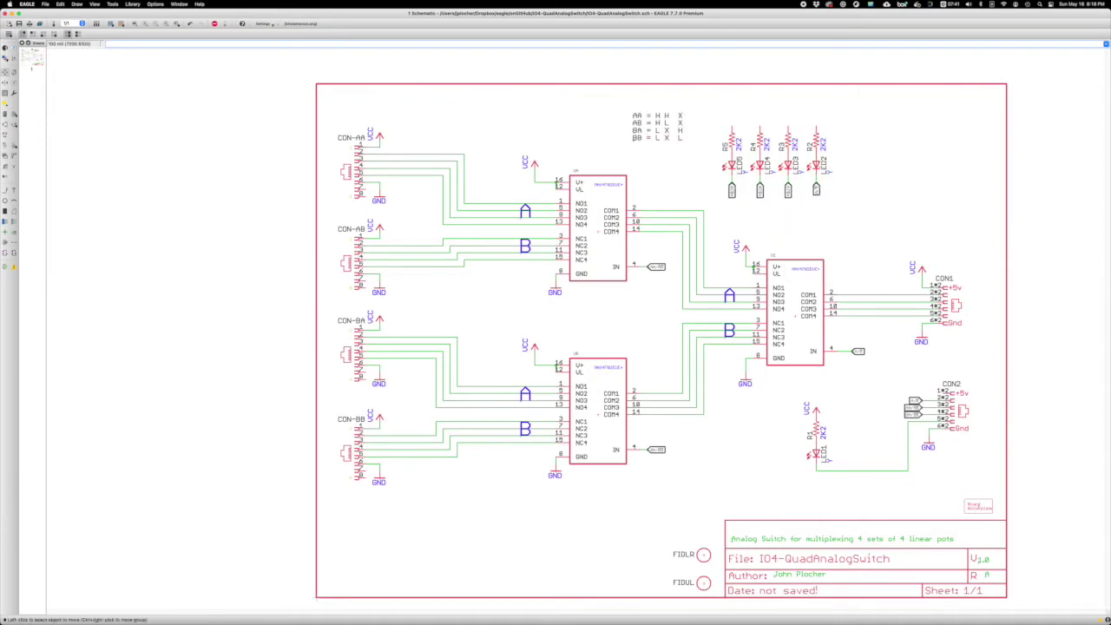
pyautogui.press('F8')
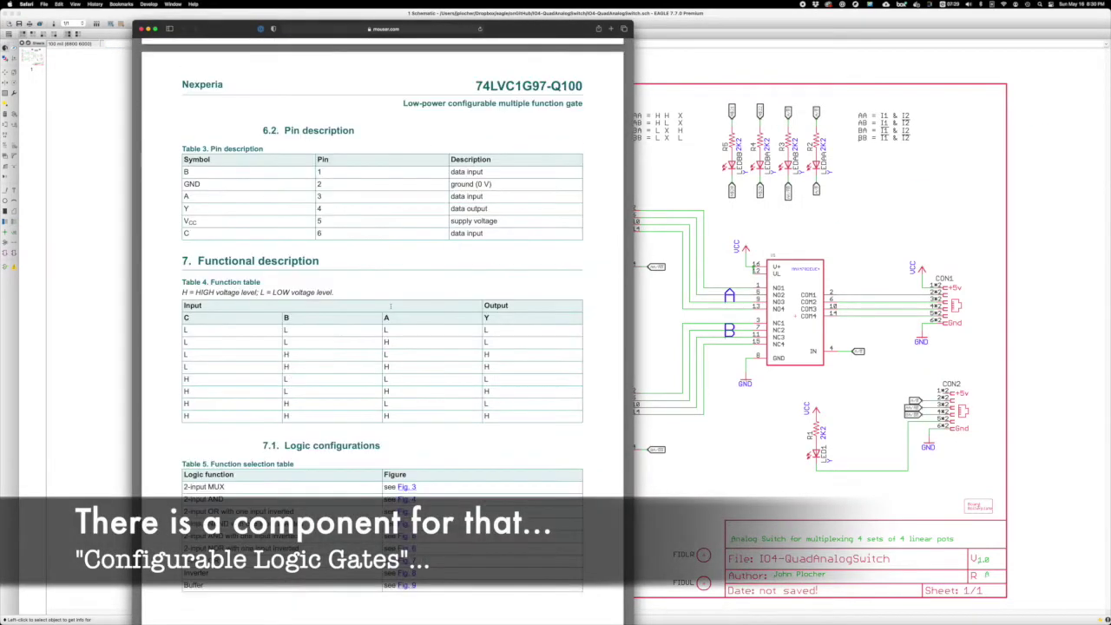
# - Scroll the 74LVC1G97-Q100 datasheet down to the section 13 SOT363 package outline
pyautogui.scroll(-3, 342, 365)
pyautogui.scroll(-5, 342, 366)
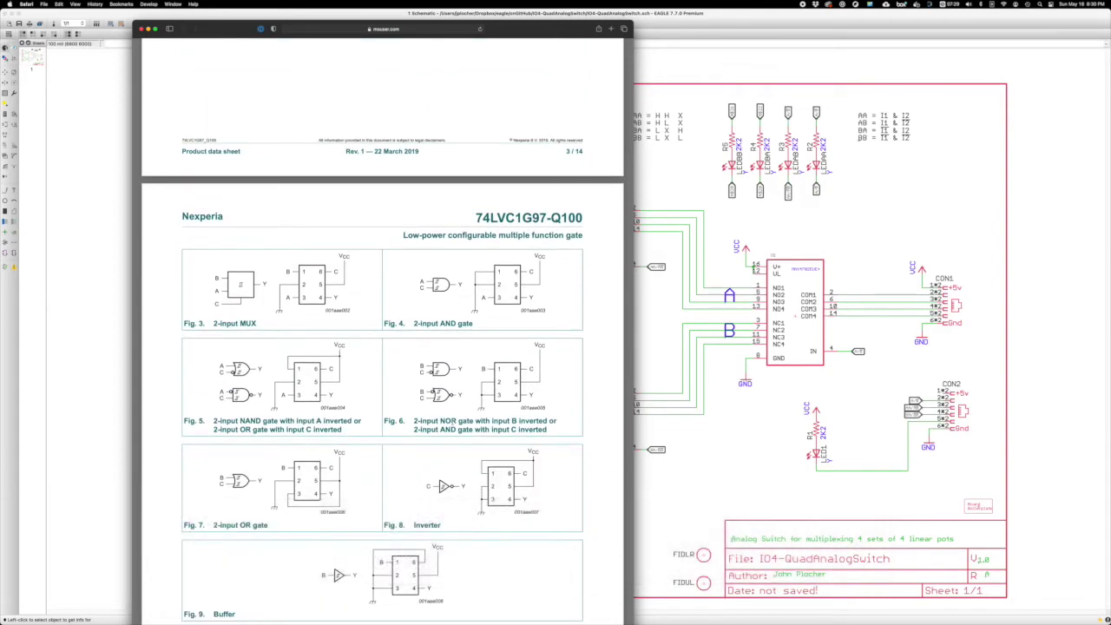
pyautogui.scroll(-2, 308, 428)
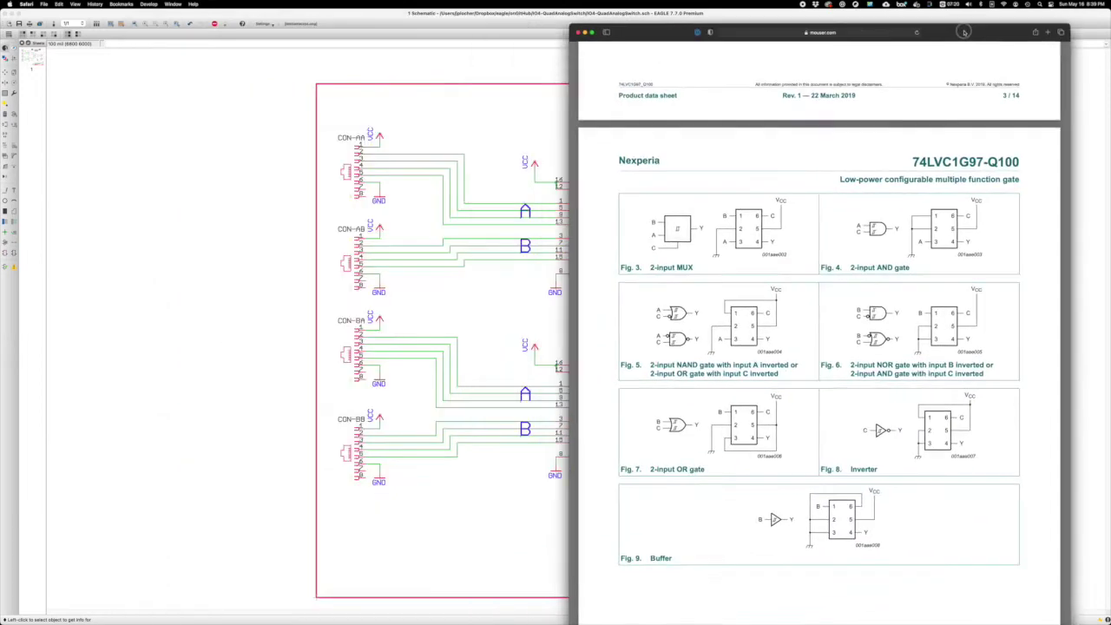
pyautogui.scroll(-15, 823, 348)
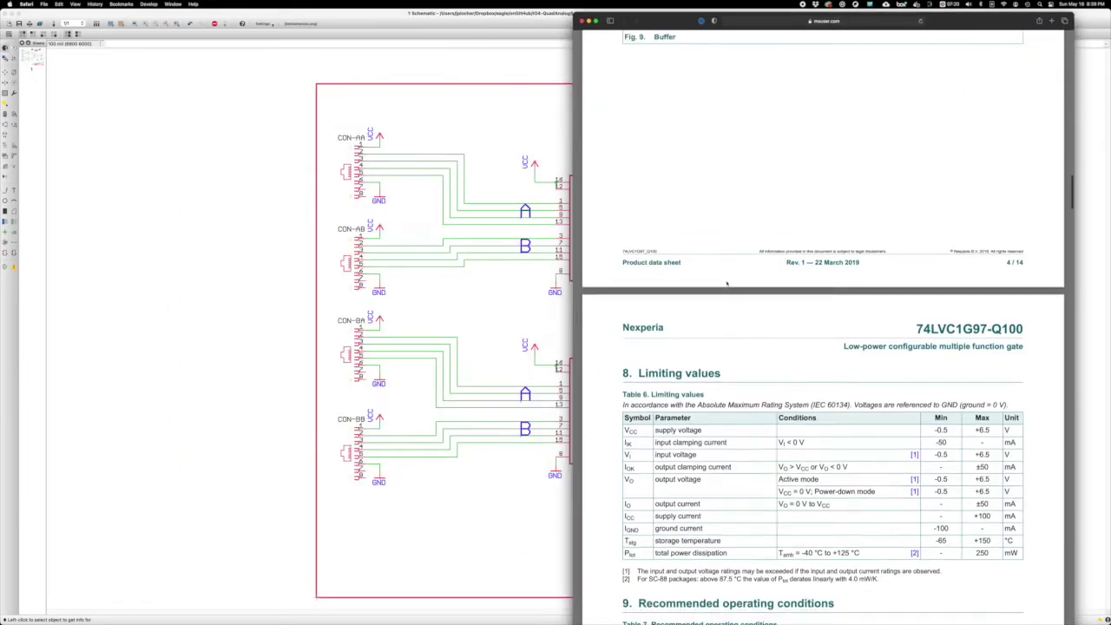
pyautogui.scroll(-15, 823, 347)
pyautogui.scroll(-10, 823, 347)
pyautogui.scroll(10, 824, 347)
pyautogui.scroll(10, 823, 348)
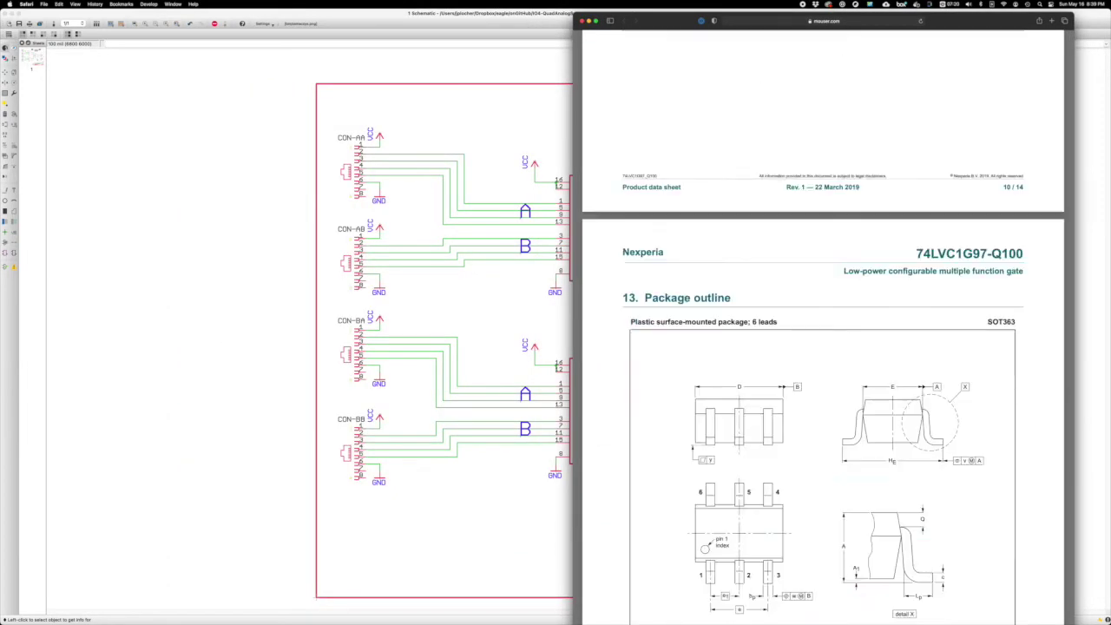
pyautogui.scroll(3, 823, 347)
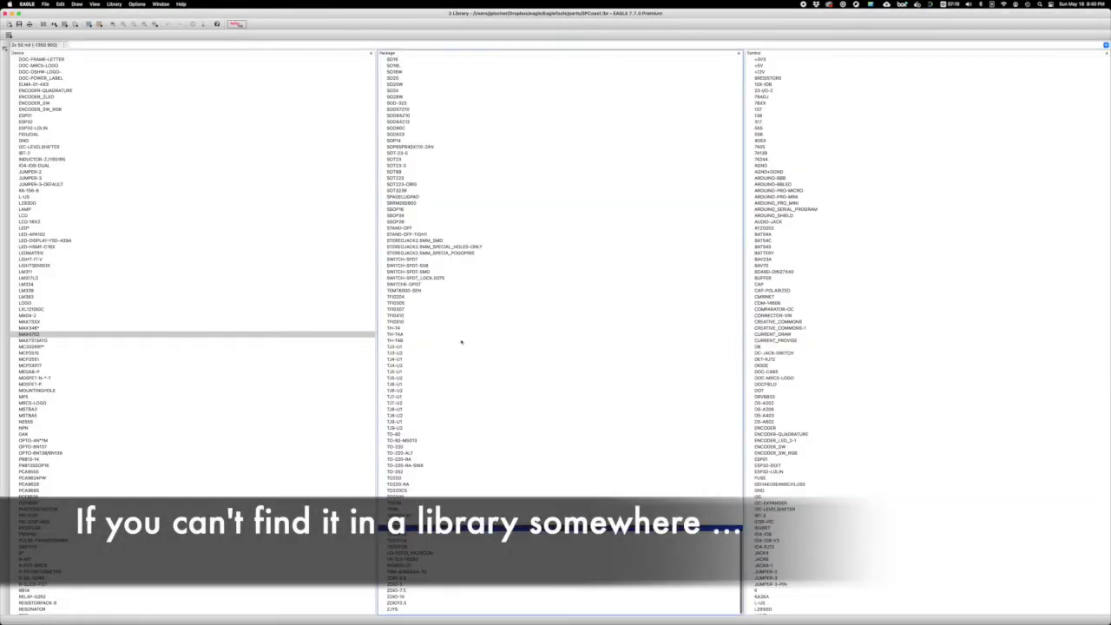
# - Create a new SOT363 package and place the six-pad footprint at the canvas centre
pyautogui.click(65, 25)
pyautogui.write('SOT363')
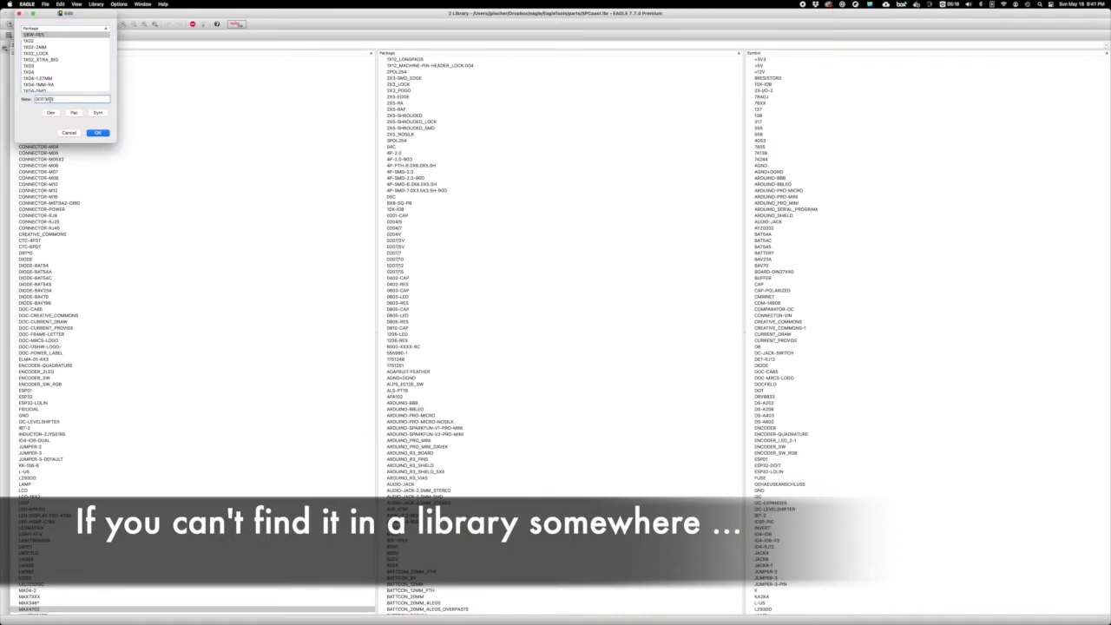
pyautogui.press('Return')
pyautogui.press('Return')
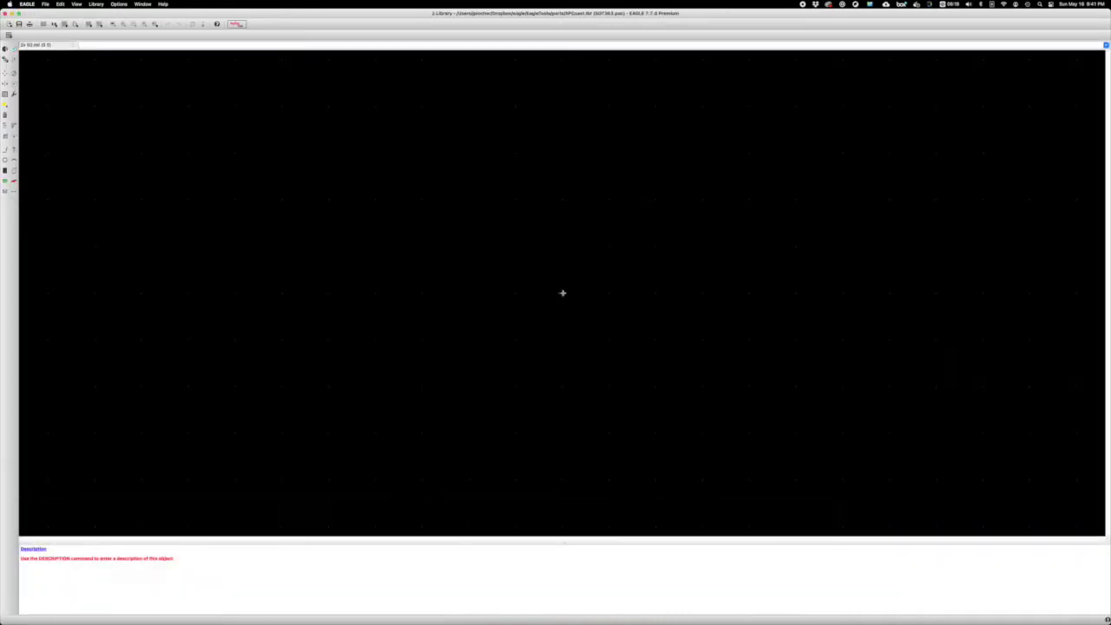
pyautogui.click(472, 253)
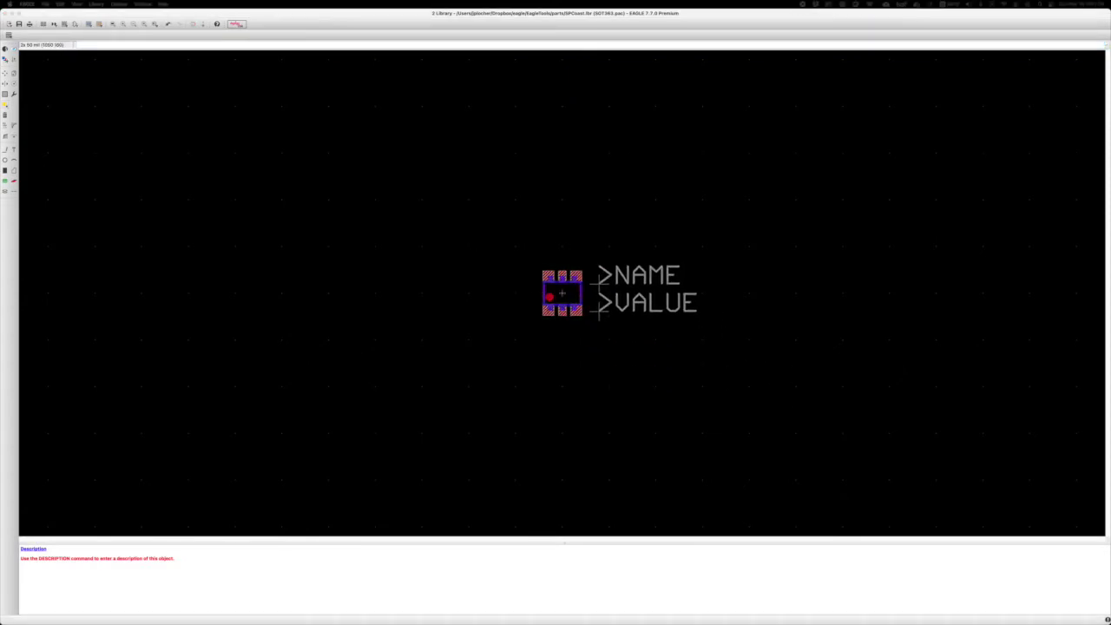
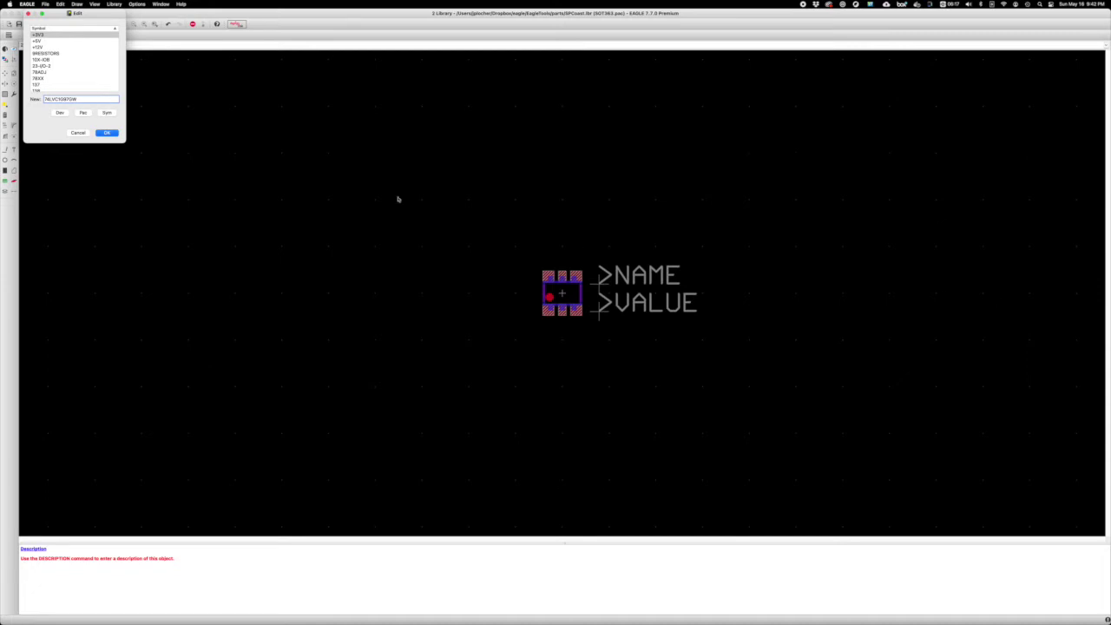
# - Create the new 74LVC1G97GW symbol and draw its rectangular body outline with wires
pyautogui.press('Return')
pyautogui.click(129, 111)
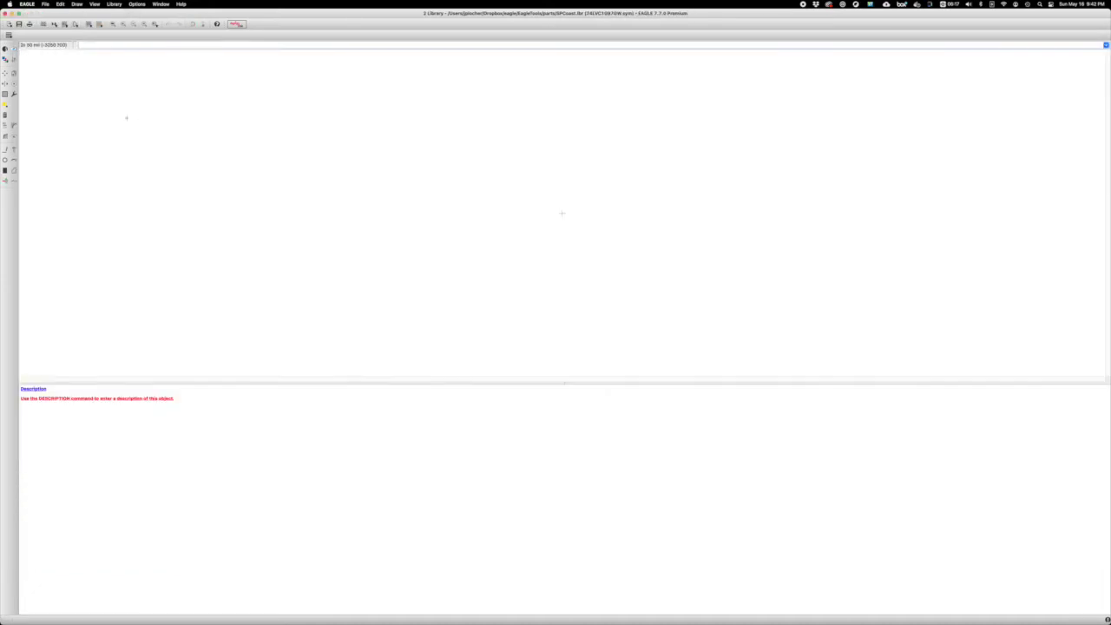
pyautogui.click(4, 149)
pyautogui.click(504, 161)
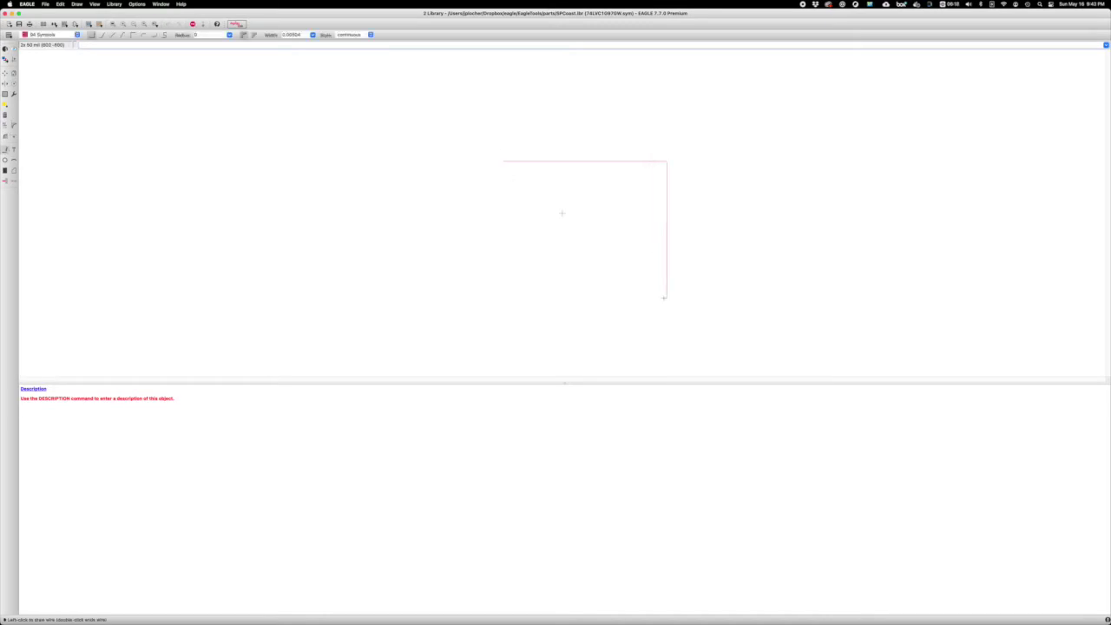
pyautogui.click(614, 265)
pyautogui.doubleClick(503, 162)
# - Place six pins, P$1–P$6, around the body outline
pyautogui.click(4, 180)
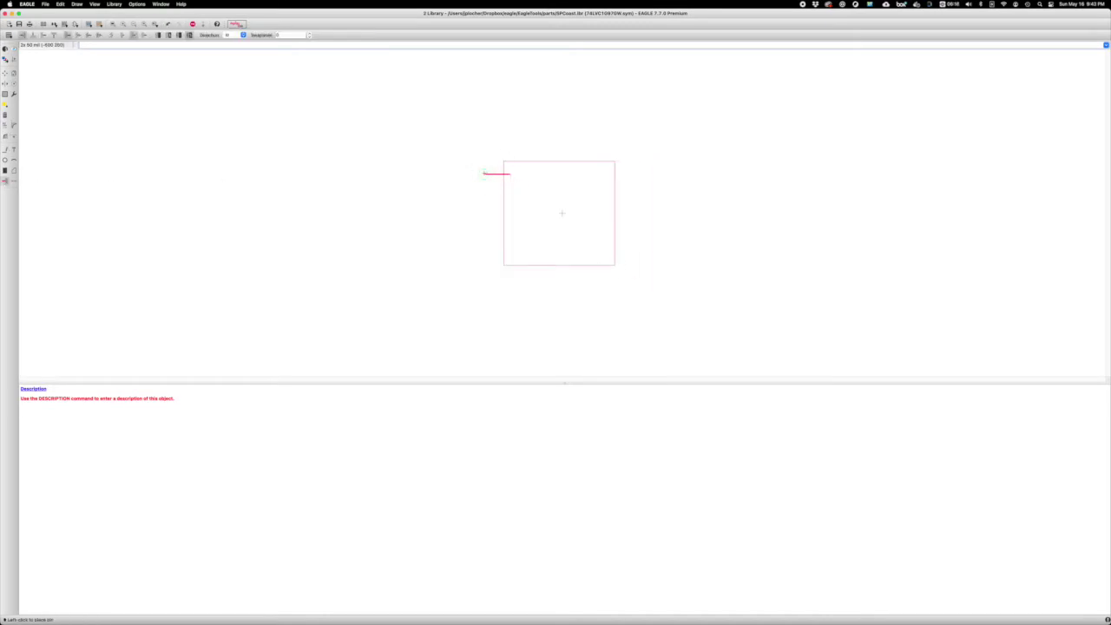
pyautogui.click(484, 173)
pyautogui.click(484, 186)
pyautogui.click(483, 199)
pyautogui.rightClick(615, 188)
pyautogui.rightClick(614, 188)
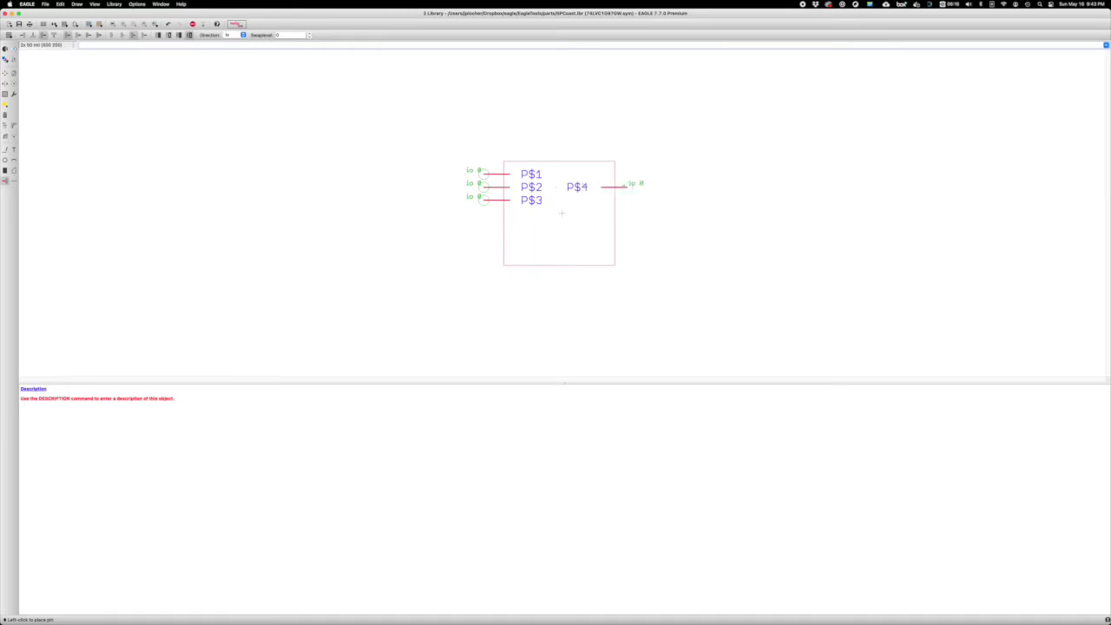
pyautogui.rightClick(506, 144)
pyautogui.rightClick(482, 163)
pyautogui.click(483, 225)
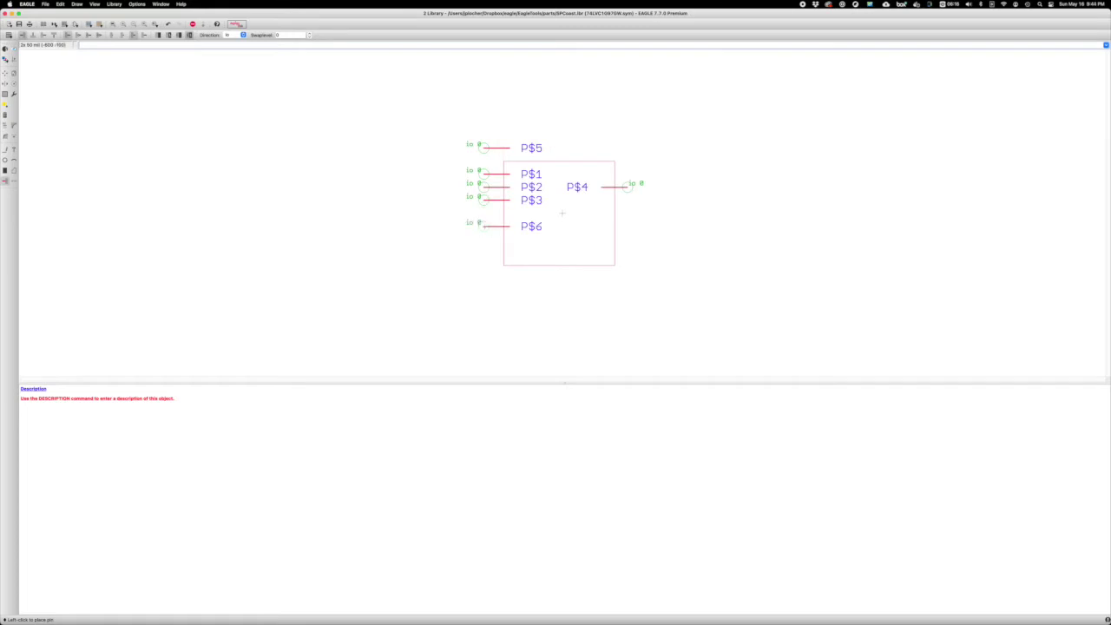
# - Group-move the left pins into line and shift P$4 lower on the right side
pyautogui.keyDown('ctrl'); pyautogui.rightClick(492, 234); pyautogui.keyUp('ctrl')
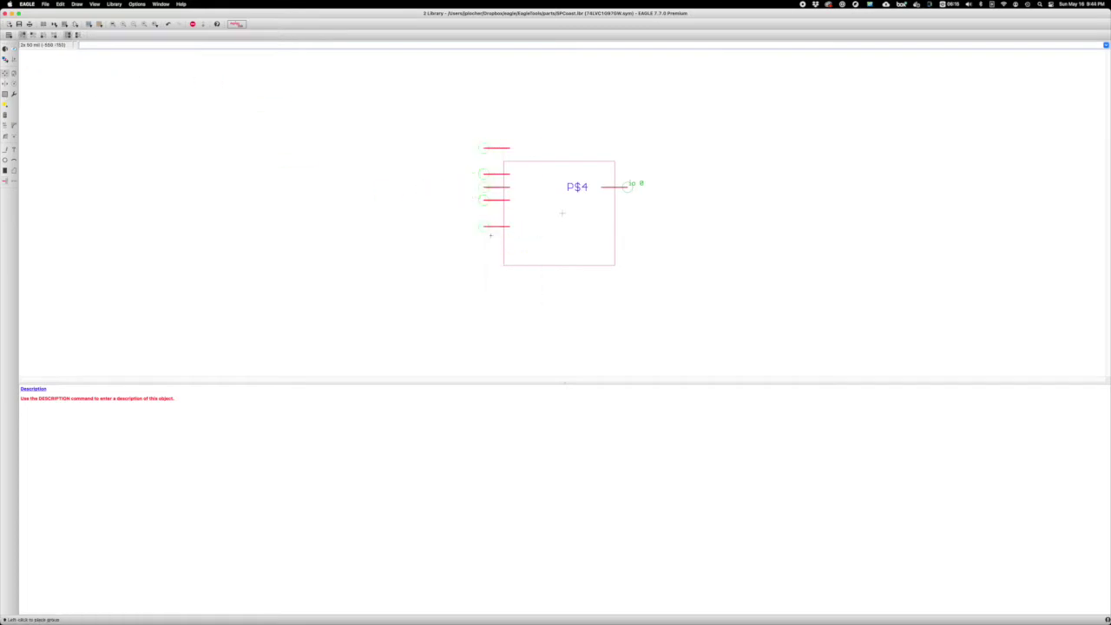
pyautogui.click(491, 260)
pyautogui.moveTo(437, 141); pyautogui.dragTo(553, 287)
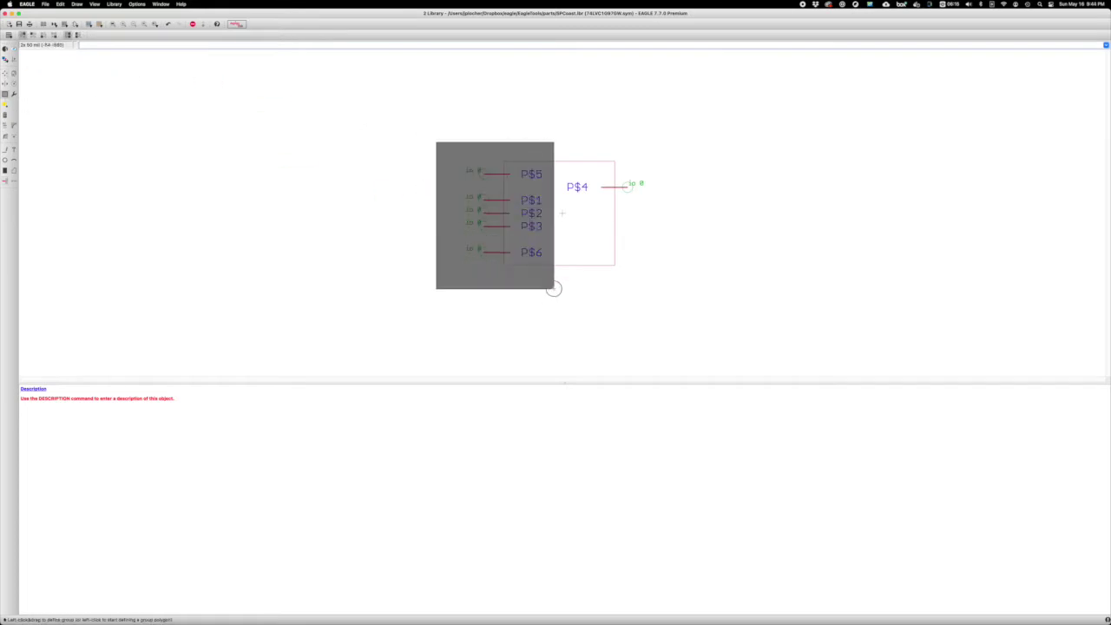
pyautogui.rightClick(550, 282)
pyautogui.click(573, 338)
pyautogui.click(562, 282)
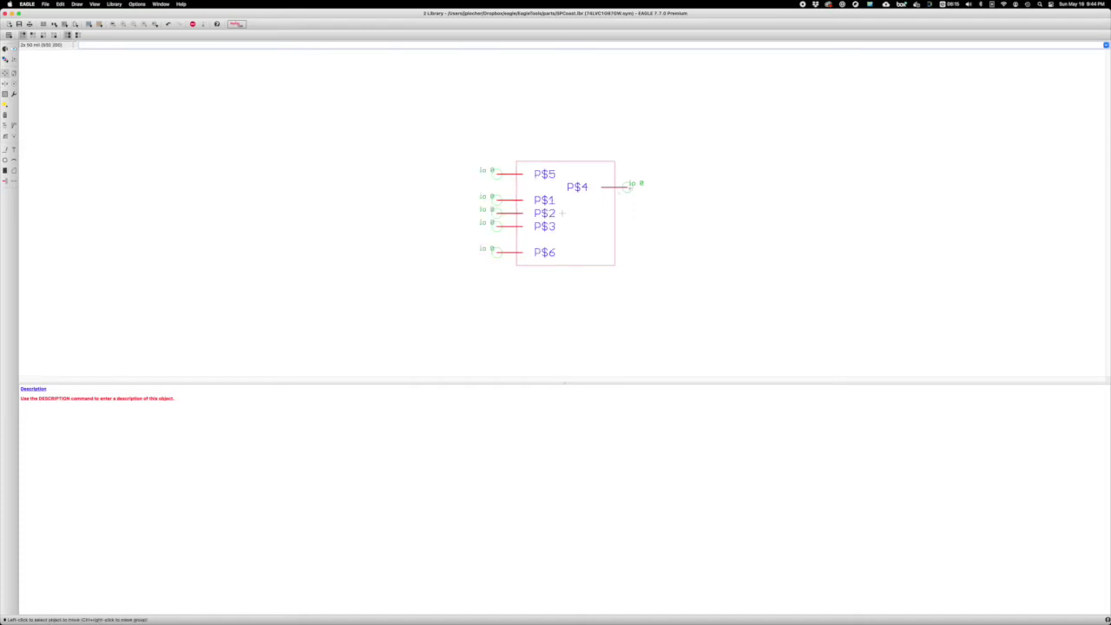
pyautogui.click(627, 186)
pyautogui.click(626, 213)
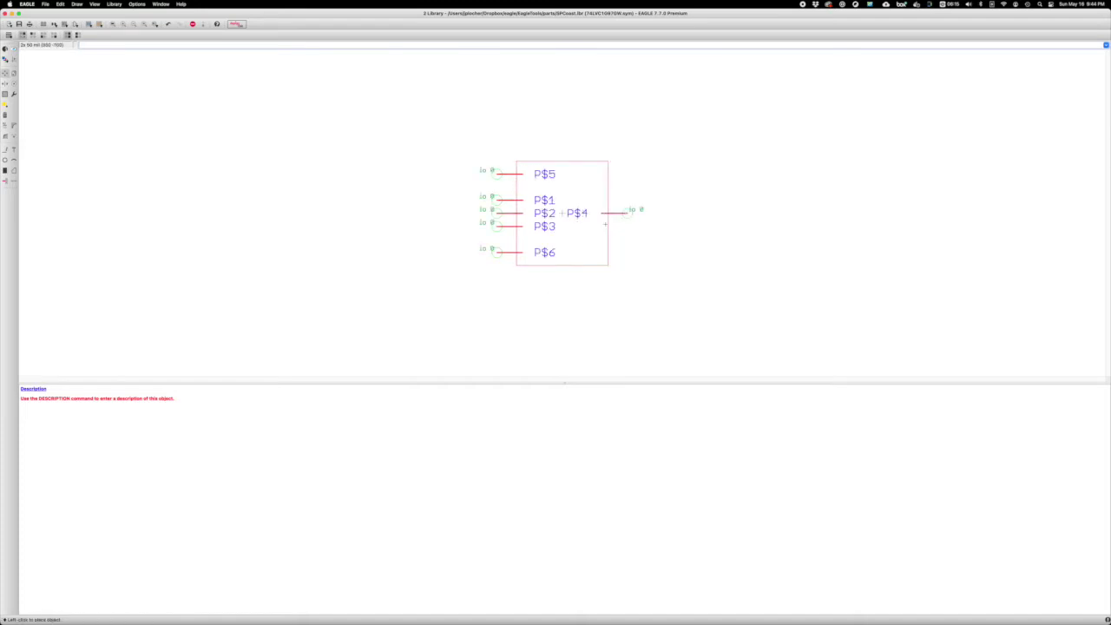
# - Rename pins P$4, P$5 and P$6 to Y, V+ and GND
pyautogui.click(5, 126)
pyautogui.click(612, 213)
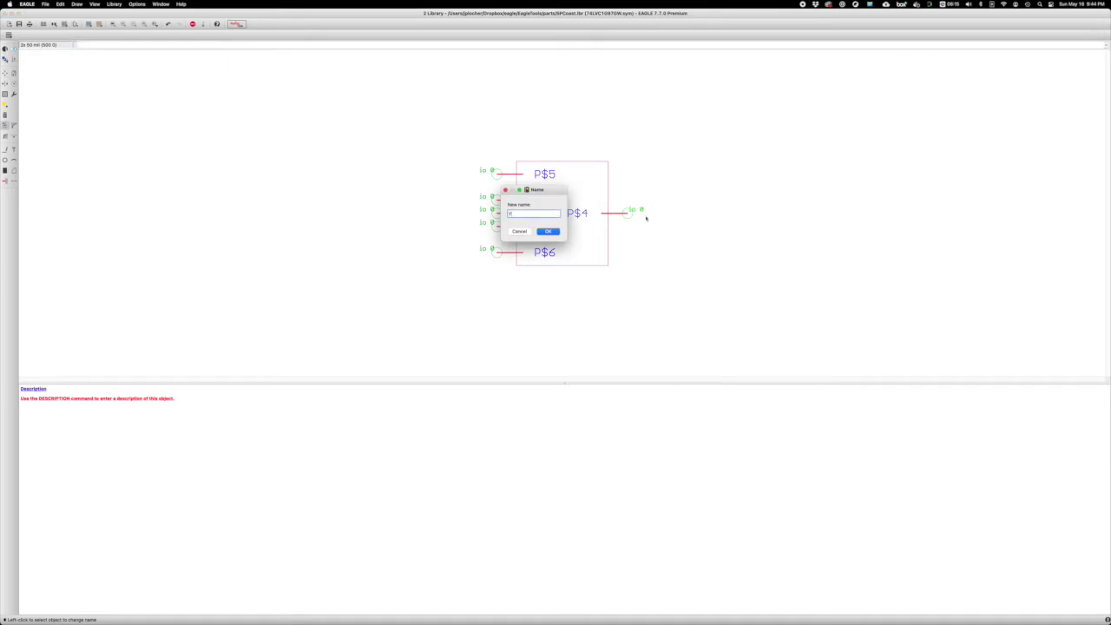
pyautogui.write('Y')
pyautogui.press('Return')
pyautogui.click(500, 176)
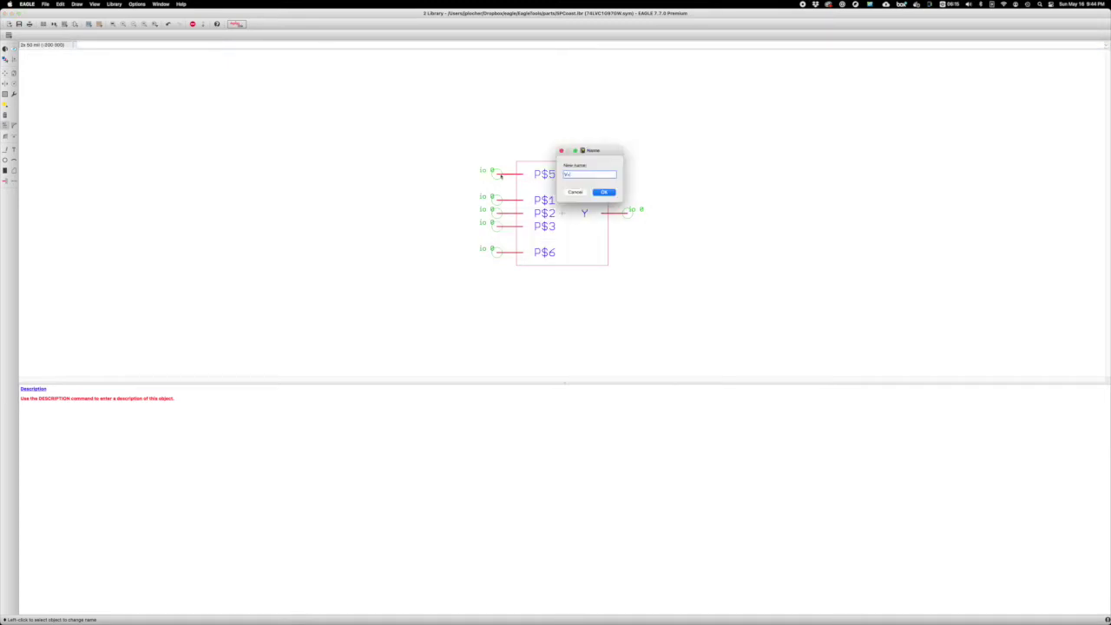
pyautogui.press('Return')
pyautogui.click(495, 251)
pyautogui.write('GND')
pyautogui.press('Return')
# - Rename the remaining left pins to A, B and C
pyautogui.click(497, 200)
pyautogui.write('A')
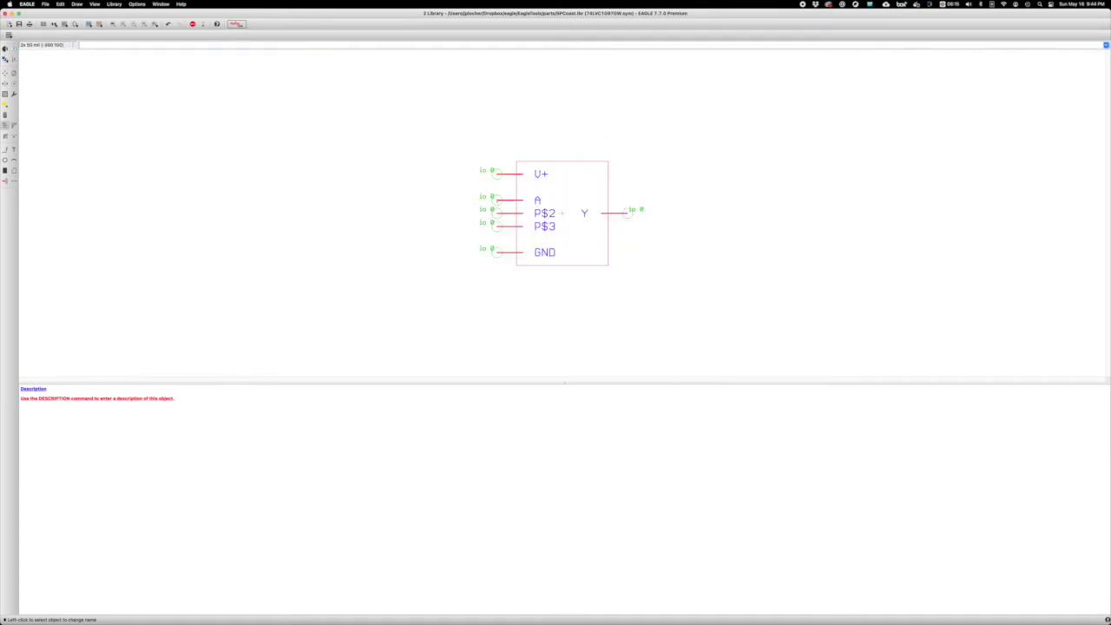
pyautogui.click(499, 213)
pyautogui.write('B')
pyautogui.press('Return')
pyautogui.click(499, 226)
pyautogui.write('C')
pyautogui.press('Return')
# - Add >NAME above the body and >VALUE inside it, with text size 40
pyautogui.click(12, 150)
pyautogui.press('Return')
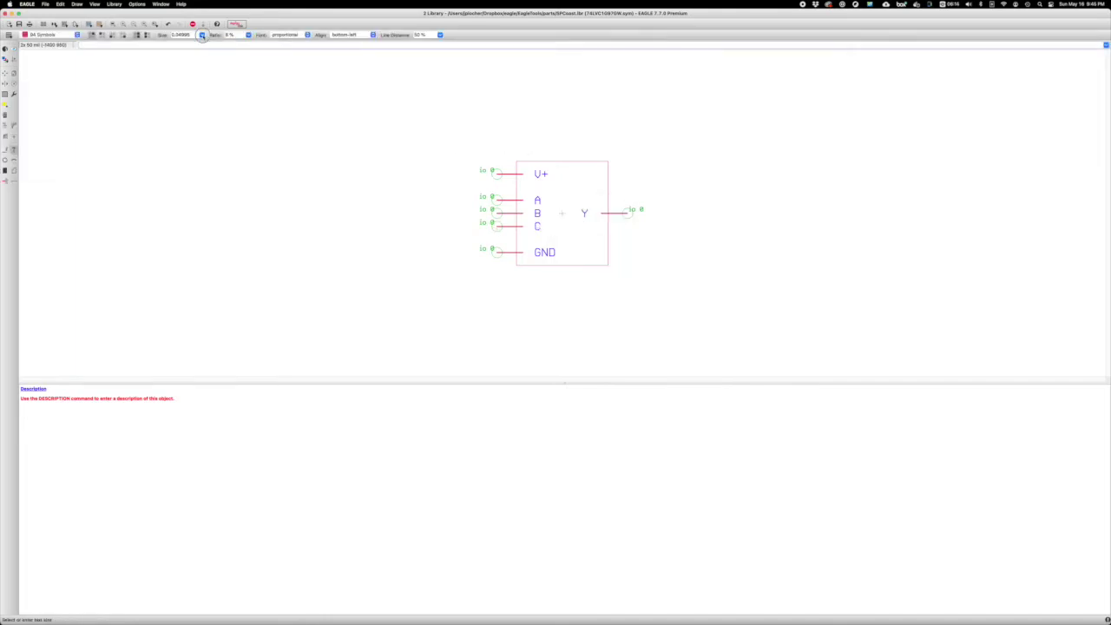
pyautogui.click(183, 34)
pyautogui.click(178, 70)
pyautogui.click(520, 153)
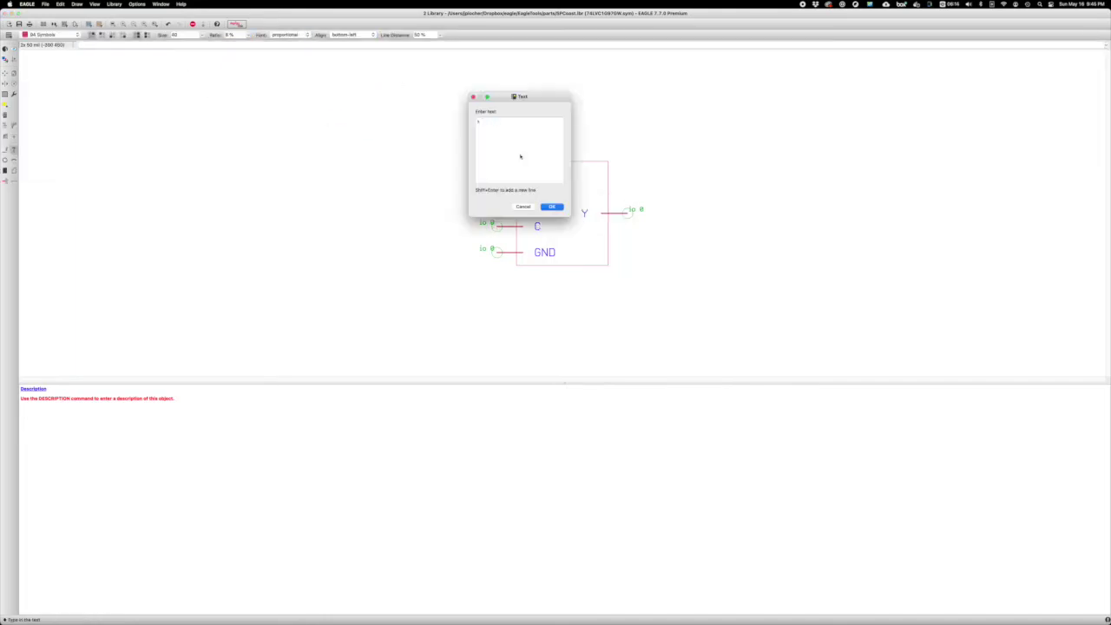
pyautogui.press('Escape')
pyautogui.click(562, 179)
# - Put the >NAME label on layer 95 Names and >VALUE on 96 Values
pyautogui.click(4, 49)
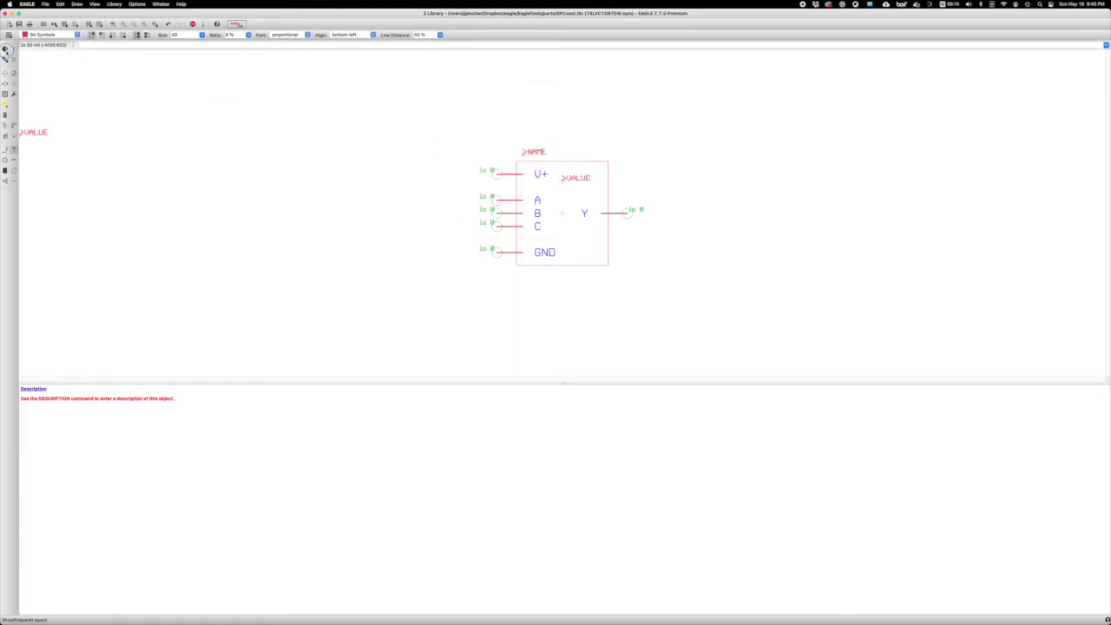
pyautogui.click(575, 178)
pyautogui.click(622, 155)
pyautogui.click(622, 149)
pyautogui.click(676, 253)
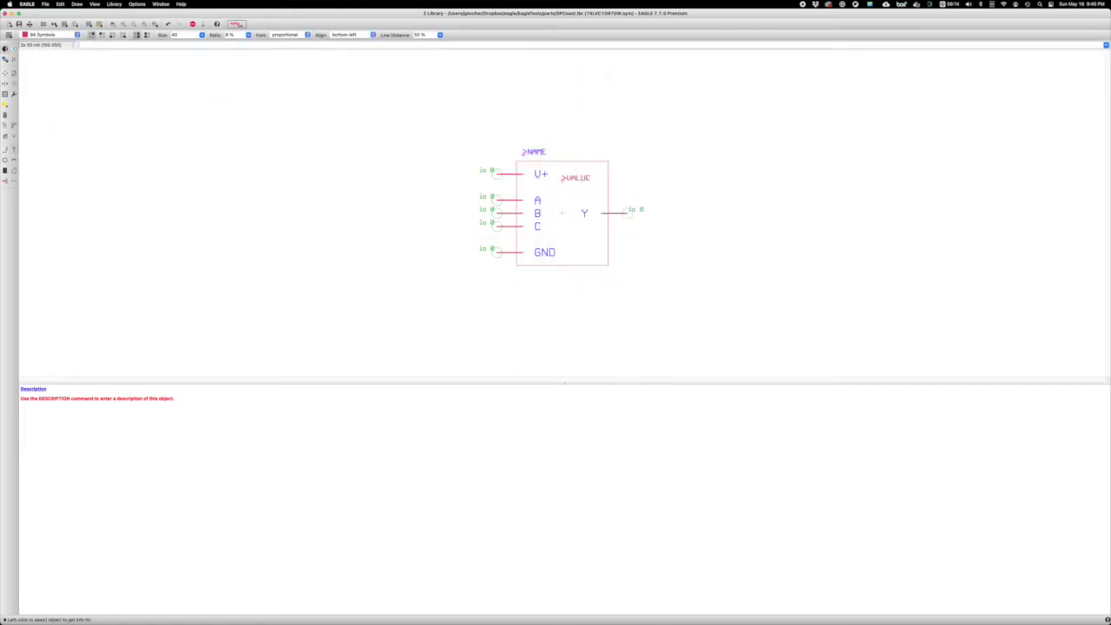
pyautogui.click(575, 178)
pyautogui.click(495, 182)
pyautogui.click(491, 155)
pyautogui.click(541, 279)
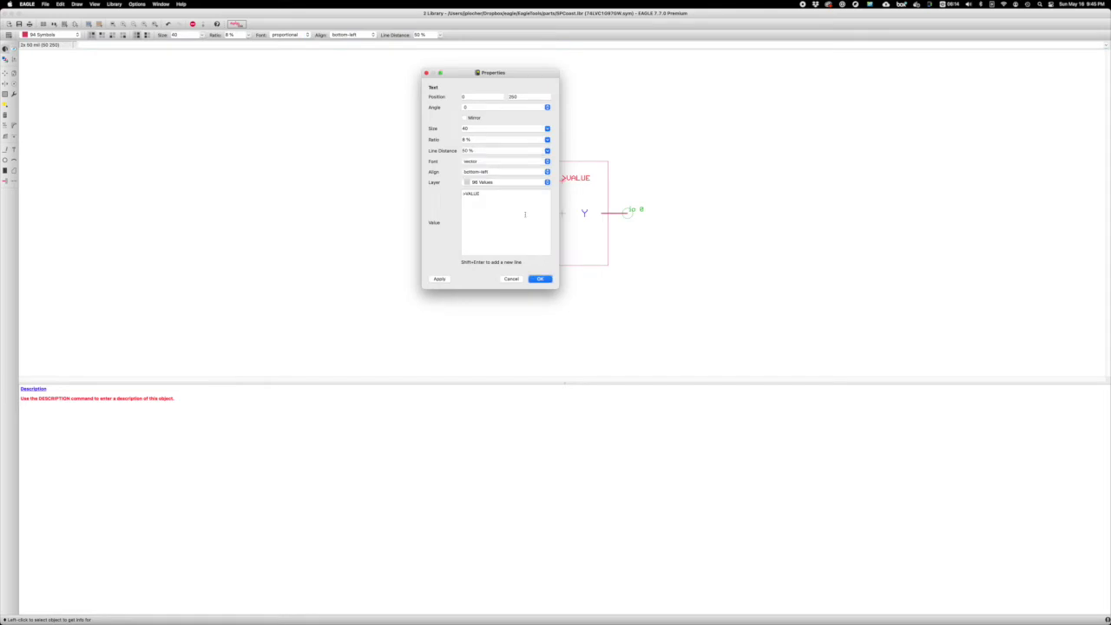
pyautogui.click(524, 154)
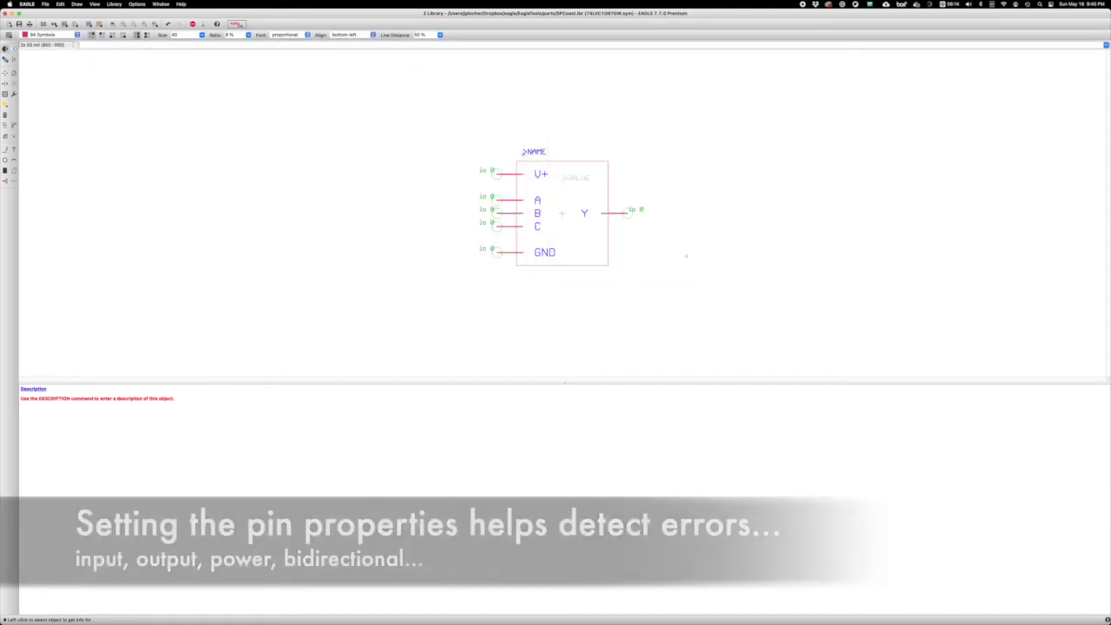
# - Set the V+ and GND pin directions to pwr
pyautogui.click(500, 176)
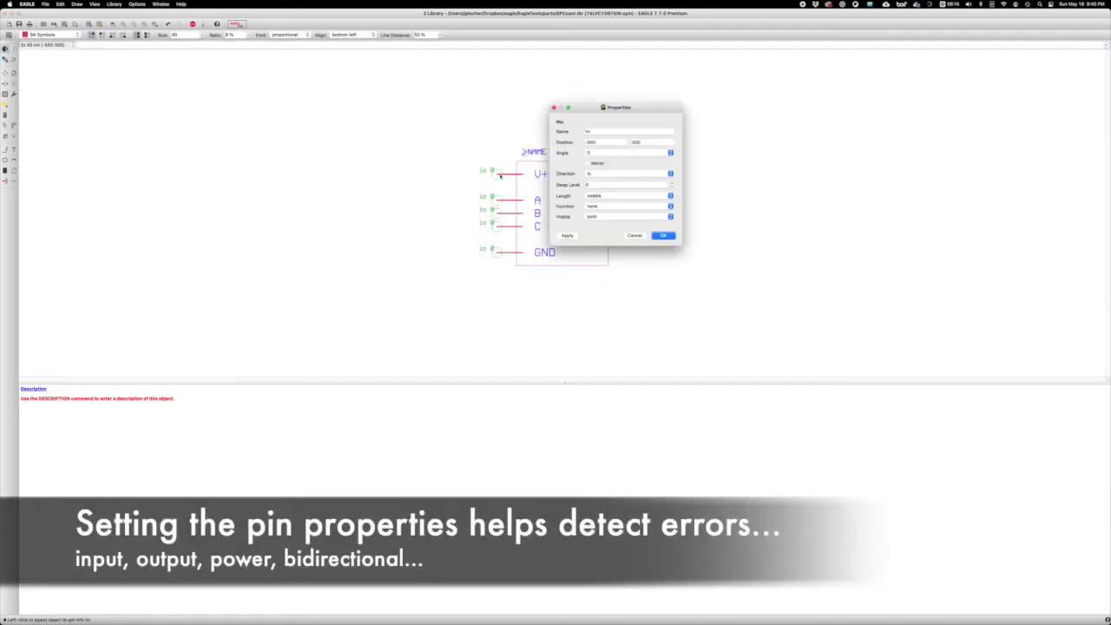
pyautogui.click(621, 174)
pyautogui.click(621, 195)
pyautogui.click(664, 235)
pyautogui.click(508, 251)
pyautogui.click(609, 252)
pyautogui.click(618, 266)
pyautogui.click(671, 313)
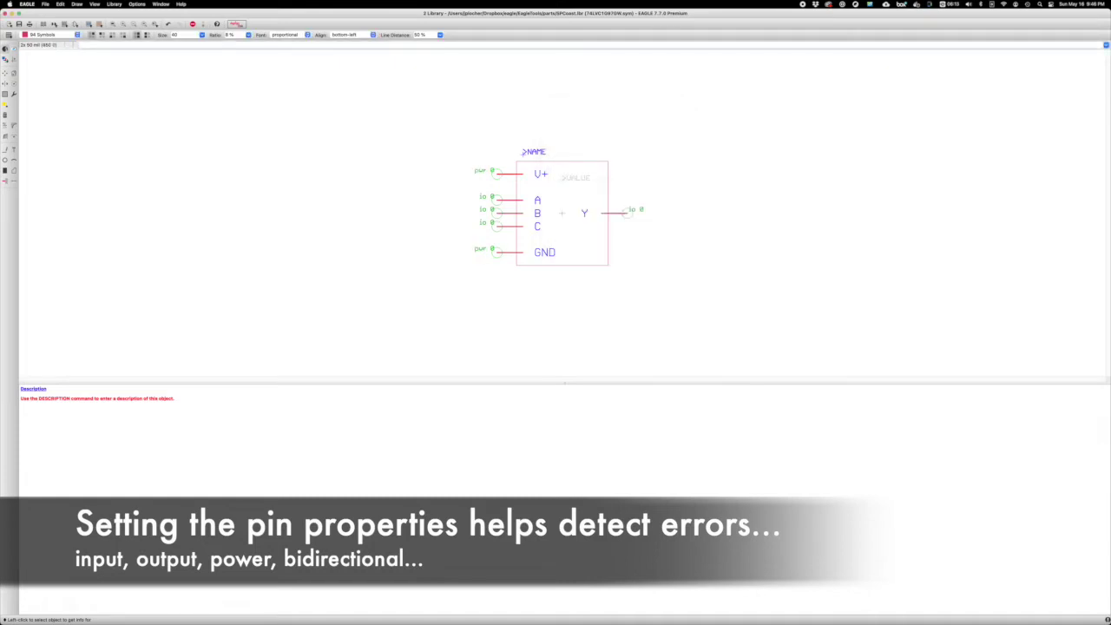
# - Set pins A, B and C to direction in
pyautogui.click(508, 201)
pyautogui.click(599, 200)
pyautogui.click(584, 193)
pyautogui.click(655, 261)
pyautogui.click(508, 214)
pyautogui.moveTo(620, 213); pyautogui.dragTo(584, 207)
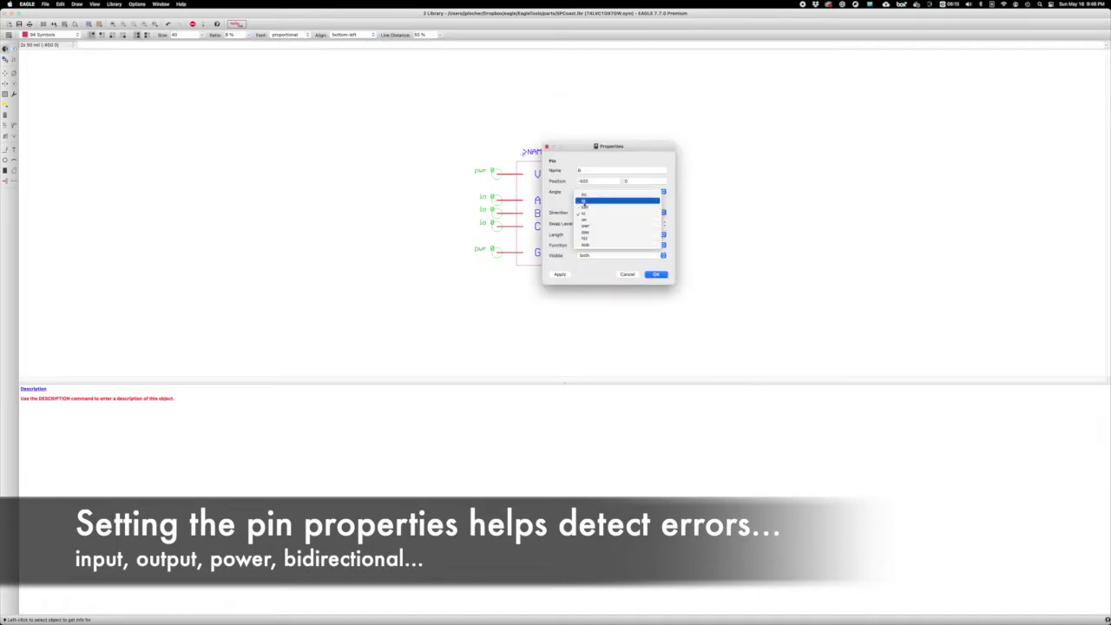
pyautogui.click(656, 274)
pyautogui.click(508, 227)
pyautogui.click(621, 226)
pyautogui.click(585, 213)
pyautogui.click(656, 287)
# - Set pin Y's direction to out
pyautogui.click(627, 212)
pyautogui.click(529, 213)
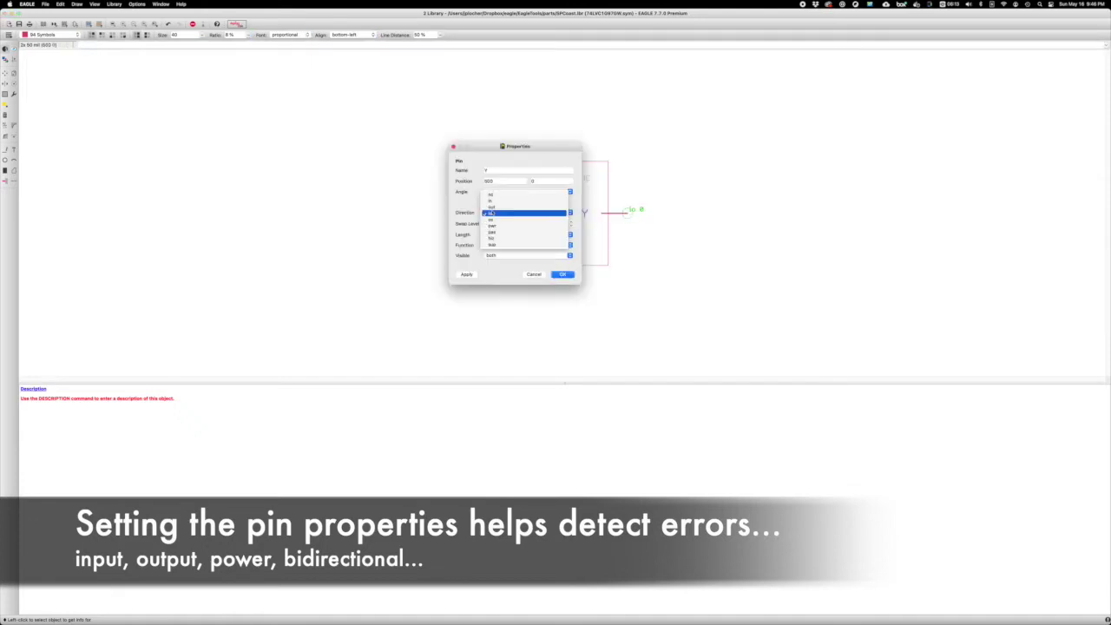
pyautogui.click(493, 208)
pyautogui.click(563, 276)
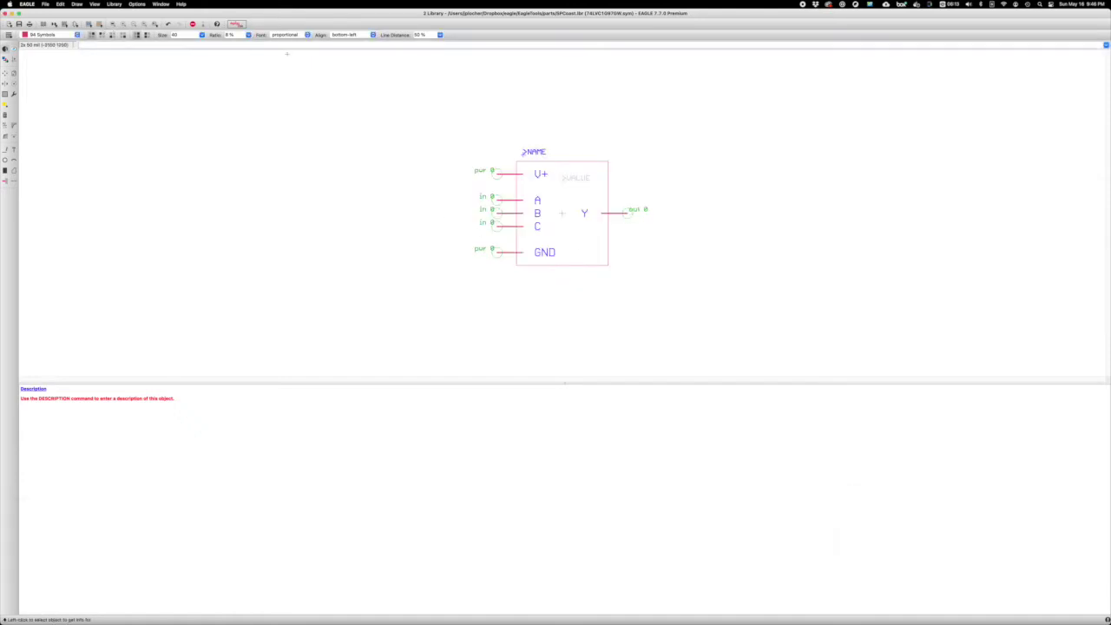
# - Create the 74LVC1G97GW device with the new symbol and an SOT363 package variant
pyautogui.click(54, 25)
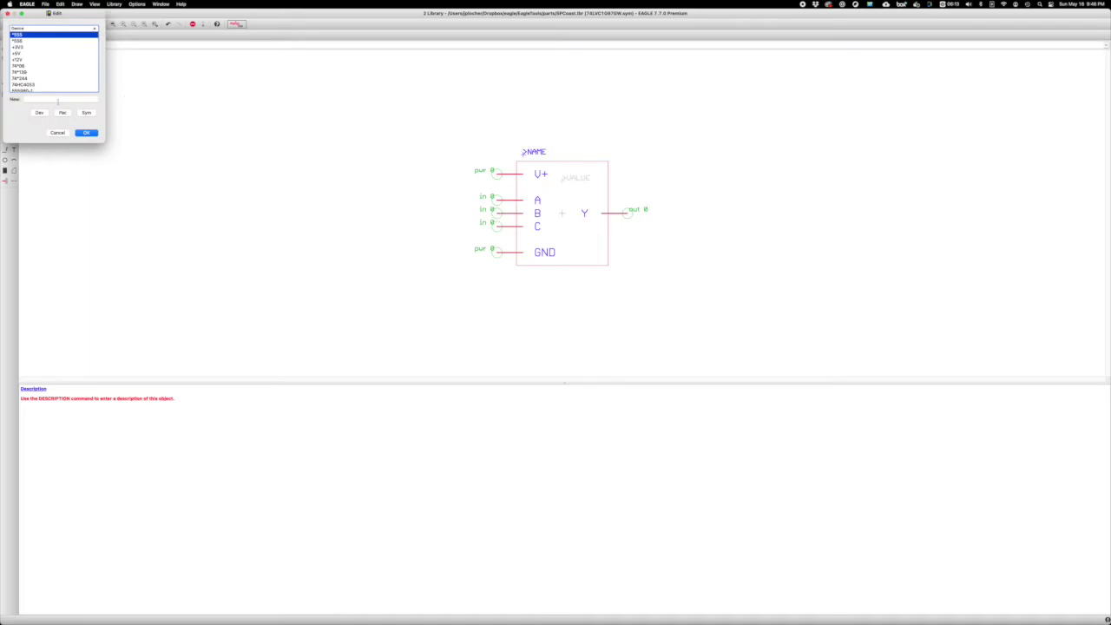
pyautogui.click(66, 99)
pyautogui.write('74LVC1G97G')
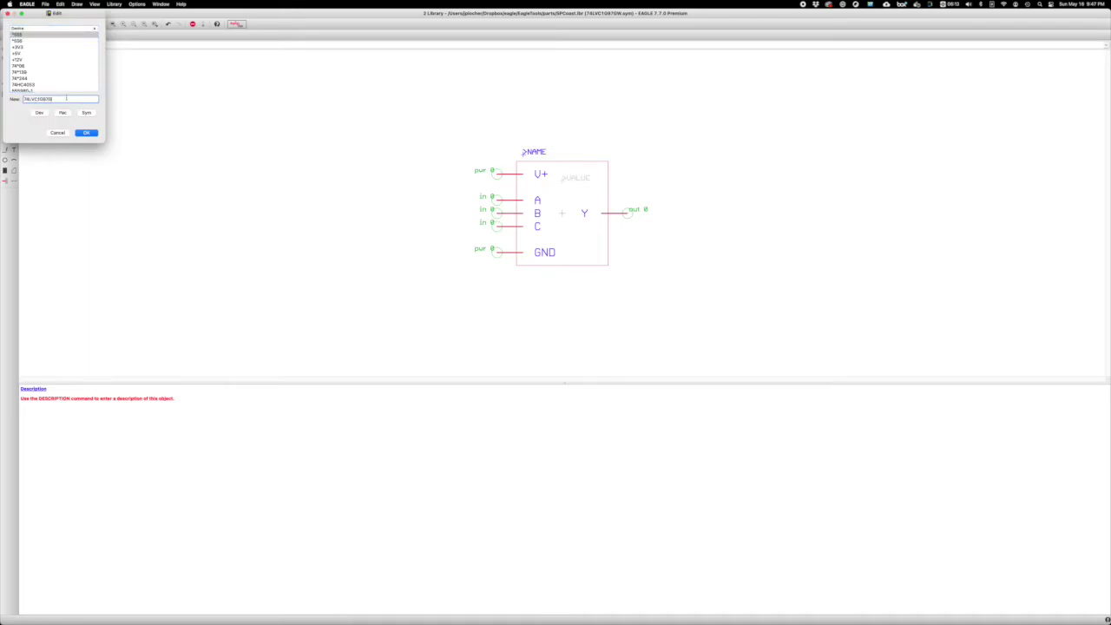
pyautogui.press('Return')
pyautogui.click(109, 109)
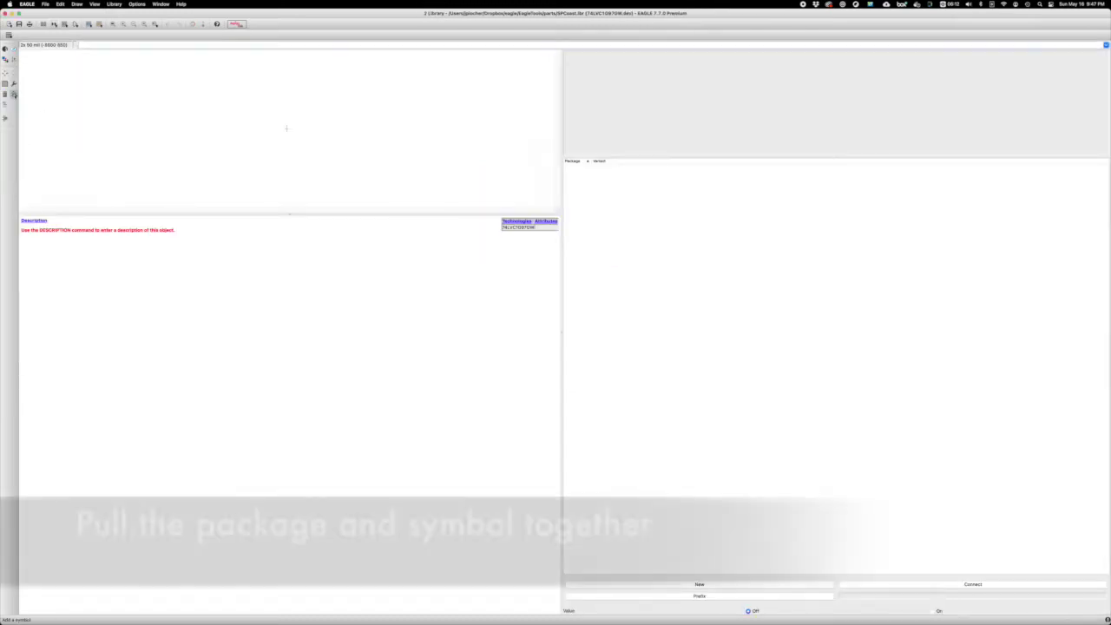
pyautogui.doubleClick(28, 123)
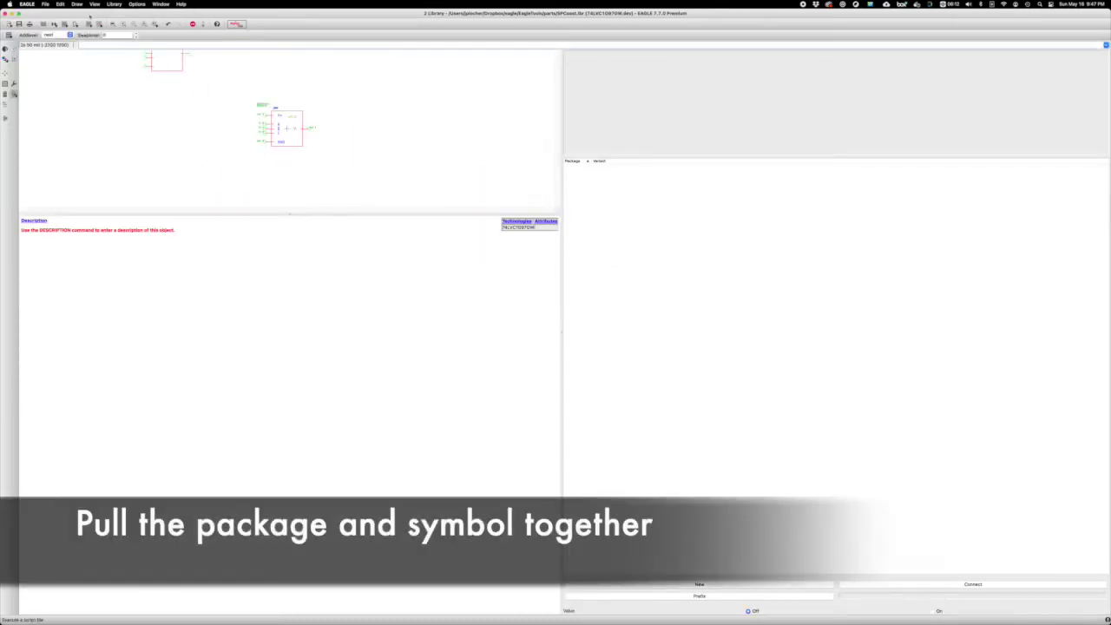
pyautogui.click(700, 585)
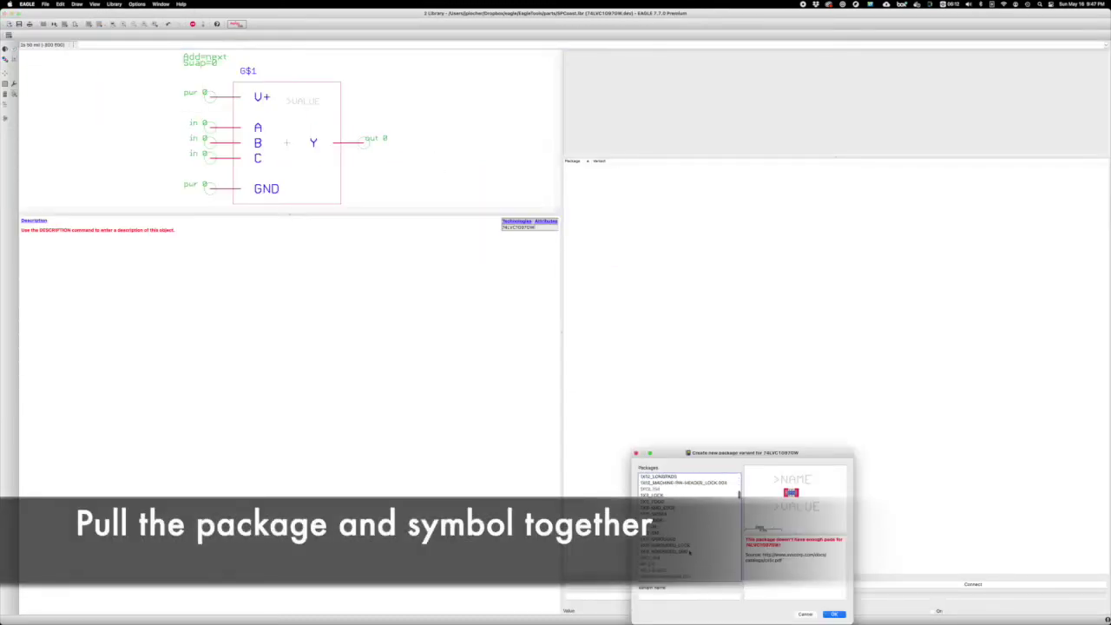
pyautogui.scroll(-10, 690, 554)
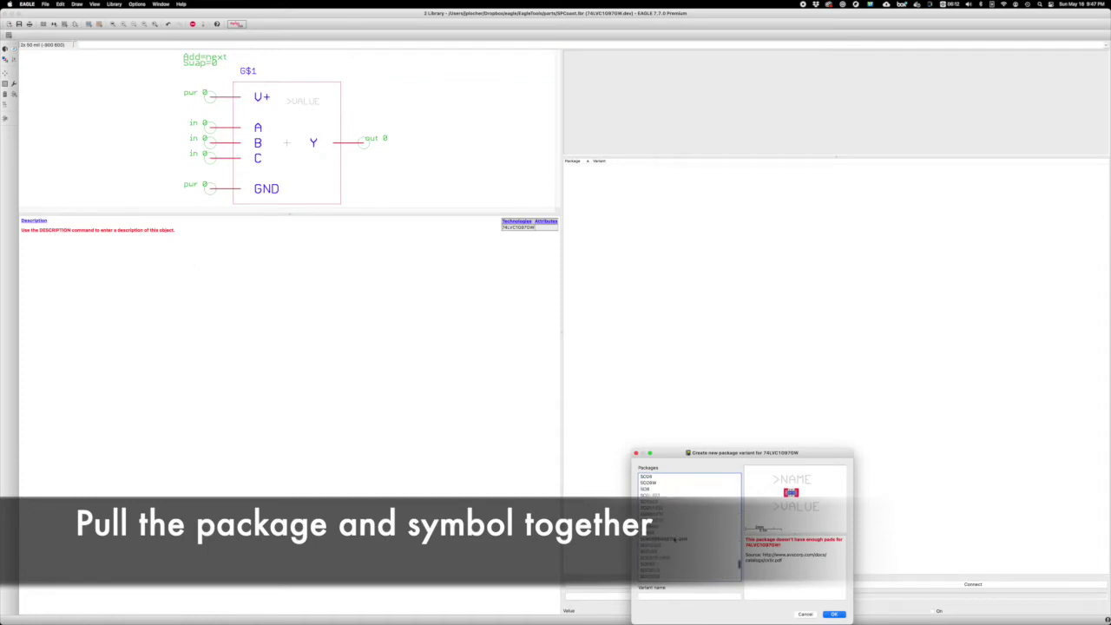
pyautogui.doubleClick(666, 522)
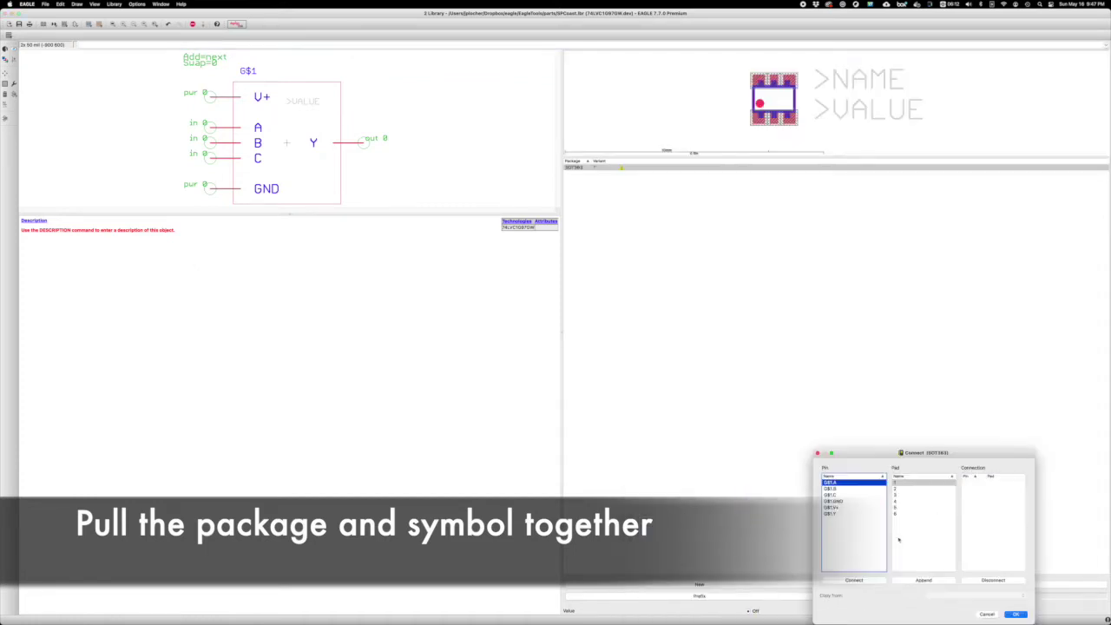
pyautogui.click(987, 613)
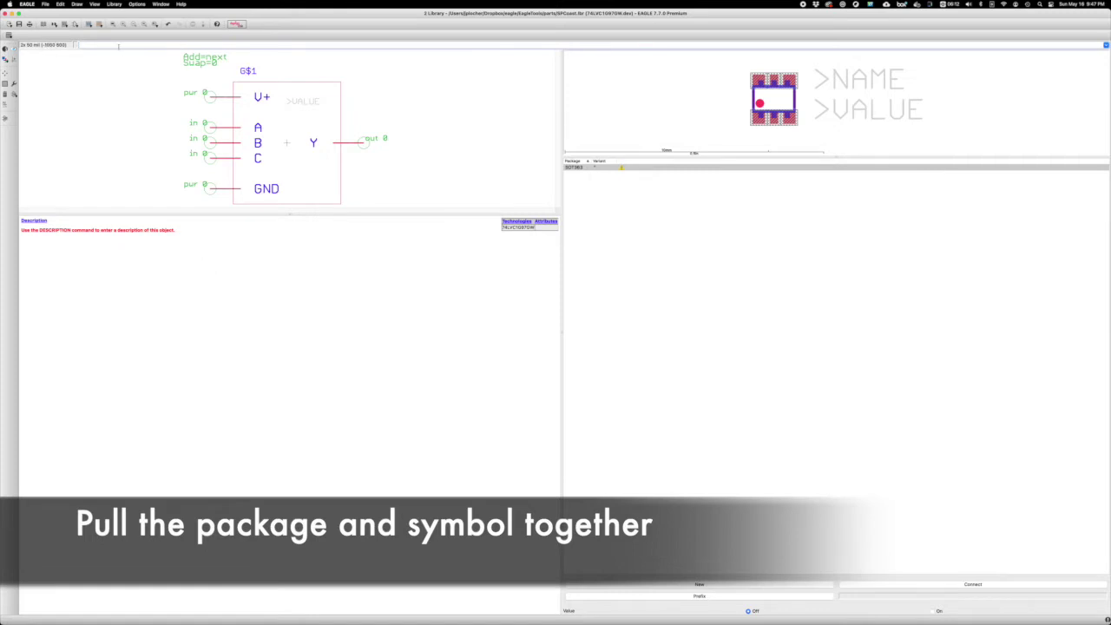
# - Rename the gate G$1 to U1 with the name command
pyautogui.write('name')
pyautogui.press('Return')
pyautogui.write('U1')
pyautogui.press('Return')
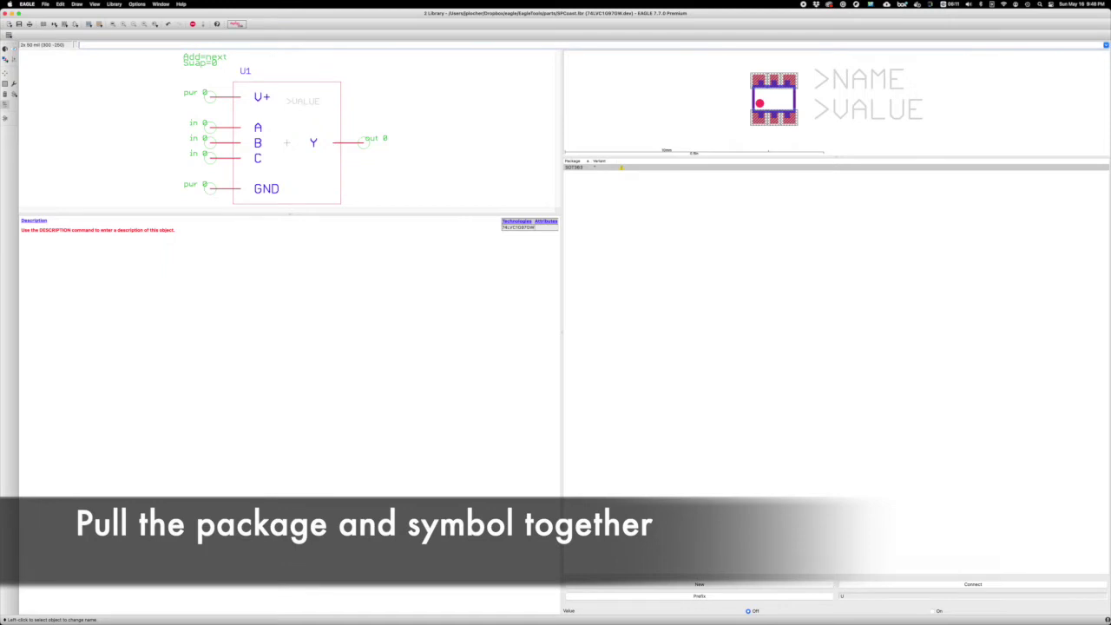
# - Connect pins to SOT363 pads: A–3, B–1, C–6, GND–2, V+–5, Y–4
pyautogui.click(973, 584)
pyautogui.click(935, 495)
pyautogui.click(895, 580)
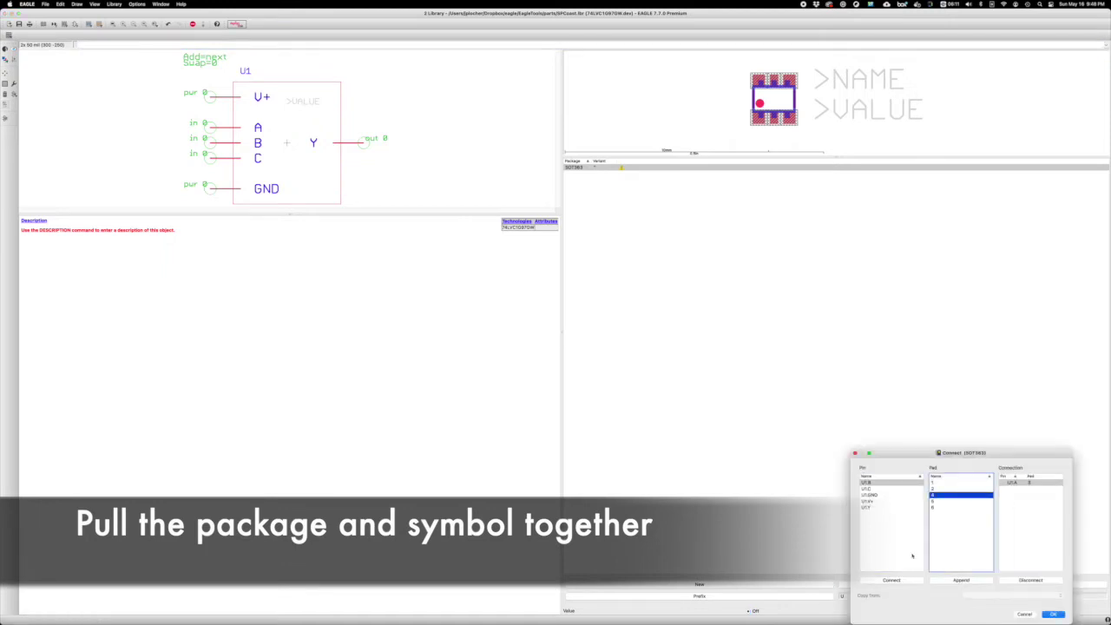
pyautogui.click(936, 482)
pyautogui.click(892, 580)
pyautogui.click(935, 501)
pyautogui.click(894, 580)
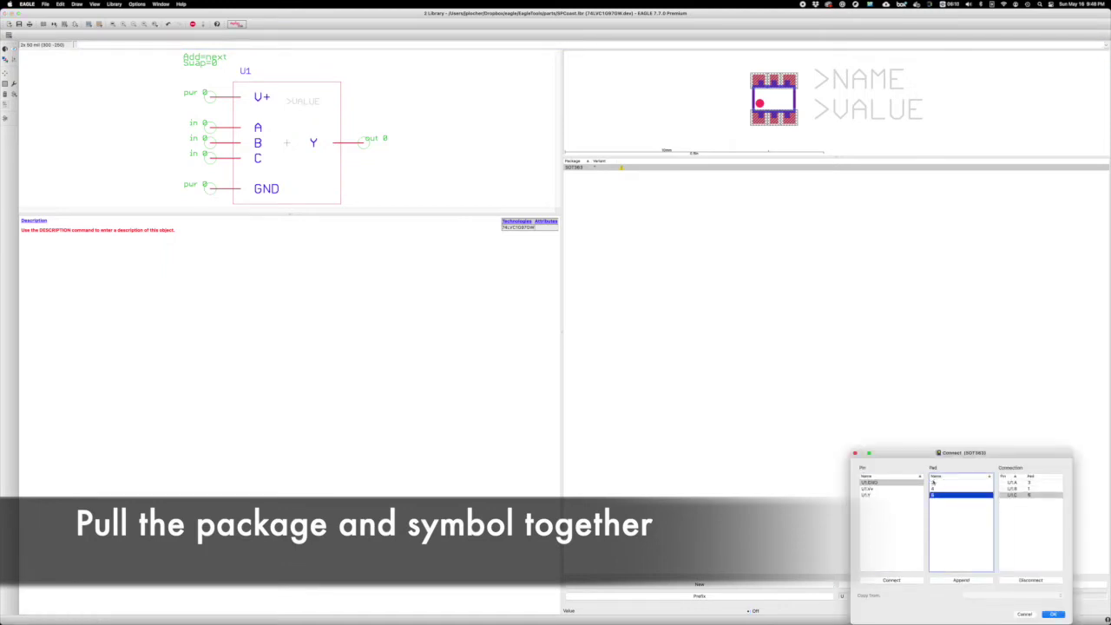
pyautogui.click(933, 482)
pyautogui.click(894, 580)
pyautogui.click(934, 489)
pyautogui.click(892, 580)
pyautogui.click(892, 580)
pyautogui.click(1055, 614)
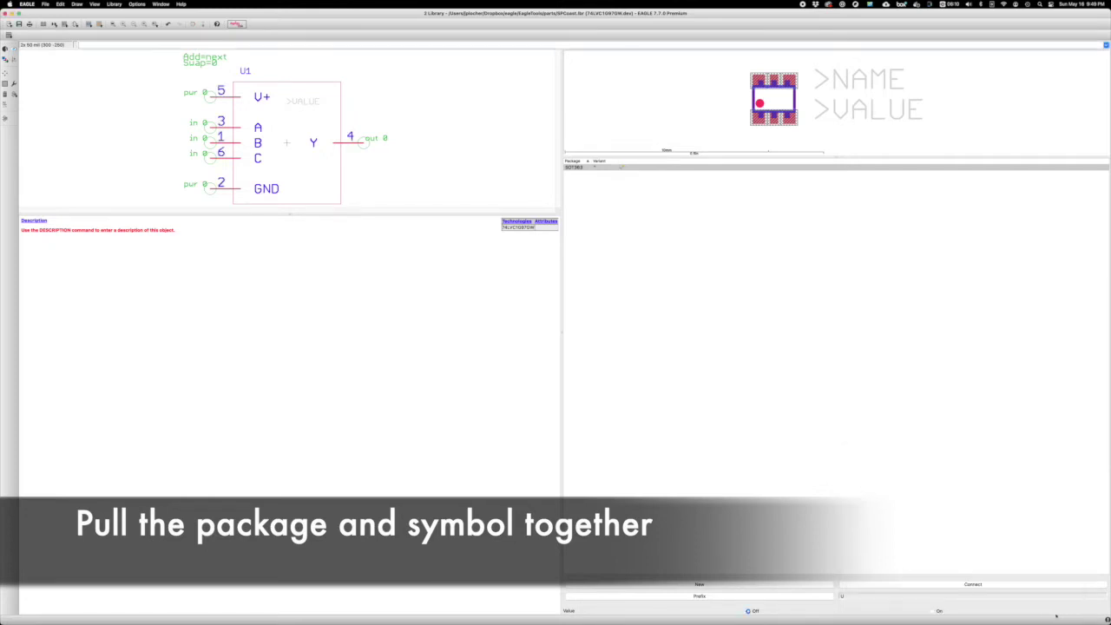
pyautogui.click(161, 3)
# - In the schematic, update all libraries and place the new 74LVC1G97GW part
pyautogui.click(199, 22)
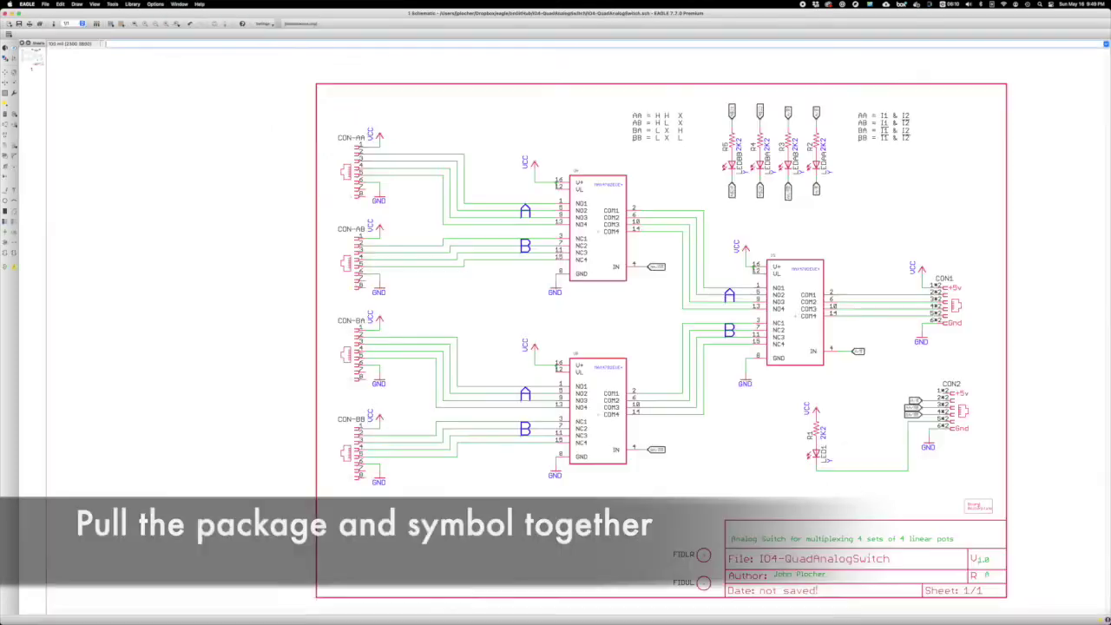
pyautogui.click(132, 3)
pyautogui.click(137, 41)
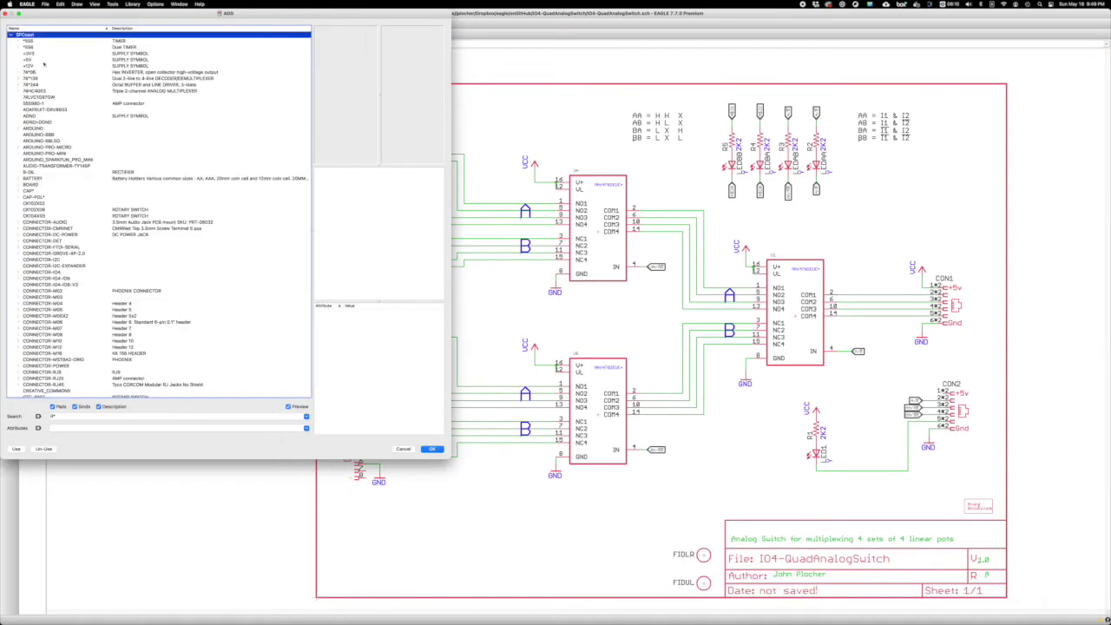
pyautogui.click(433, 449)
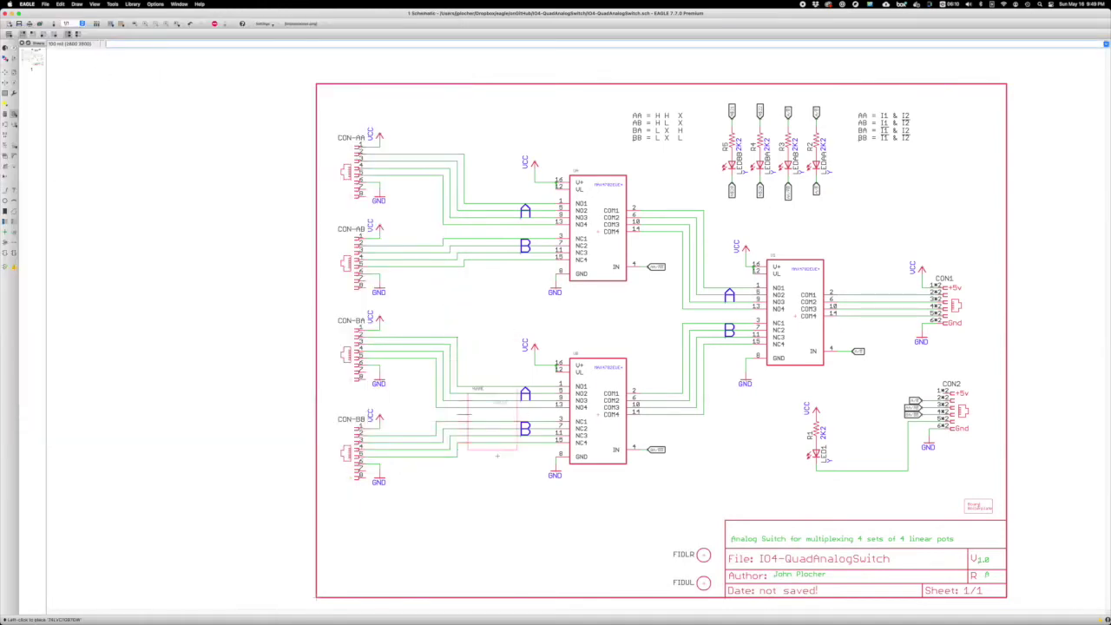
pyautogui.click(492, 505)
# - Return to the 74LVC1G97GW device in the library editor
pyautogui.click(178, 4)
pyautogui.click(191, 21)
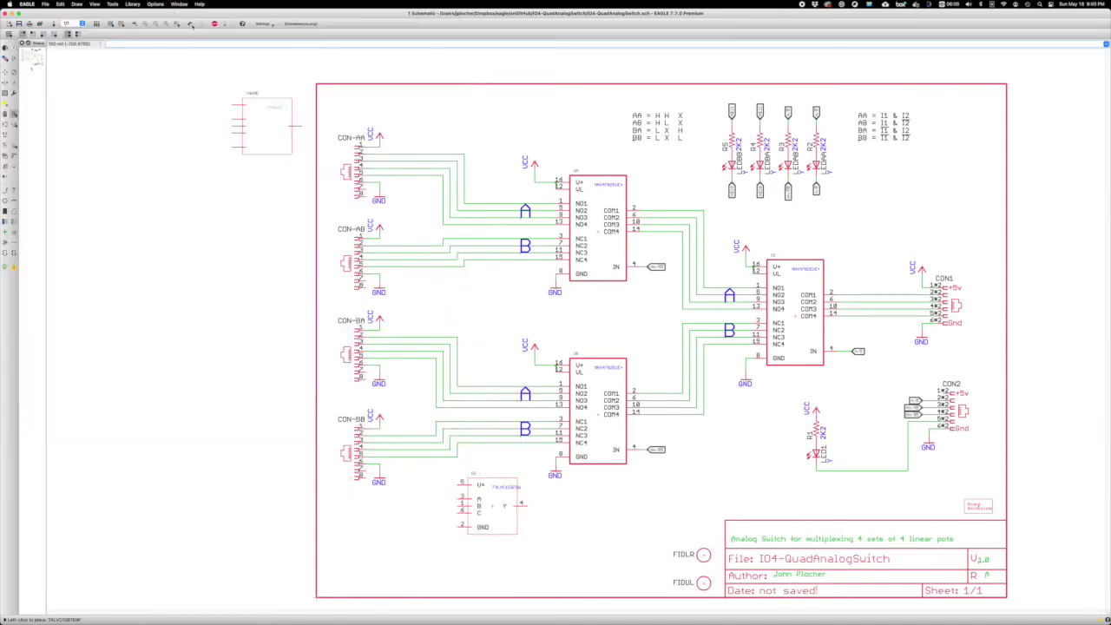
pyautogui.click(178, 5)
pyautogui.click(191, 38)
# - Open the gate symbol for editing and shift the grouped left-side pins and labels slightly right
pyautogui.rightClick(289, 145)
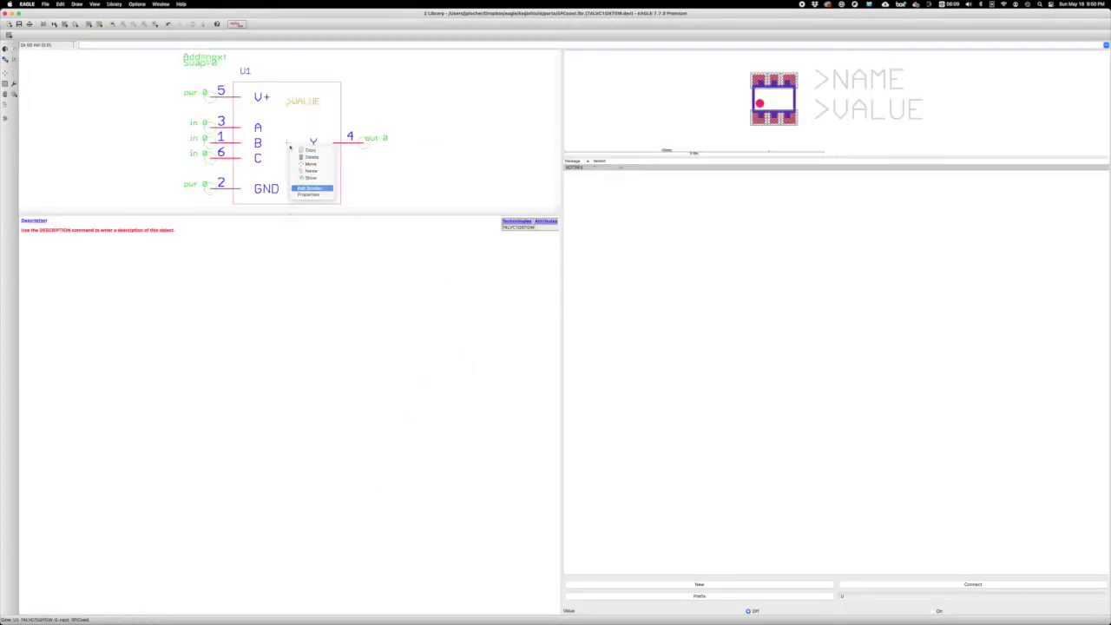
pyautogui.click(315, 185)
pyautogui.moveTo(306, 57); pyautogui.dragTo(566, 376)
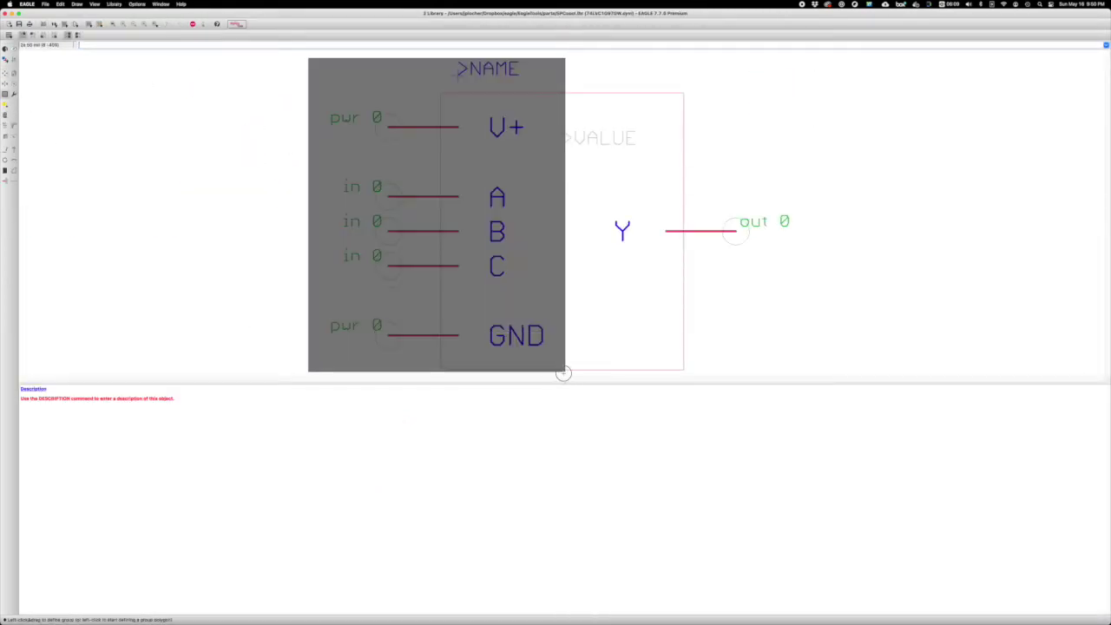
pyautogui.rightClick(549, 359)
pyautogui.click(560, 363)
pyautogui.click(580, 352)
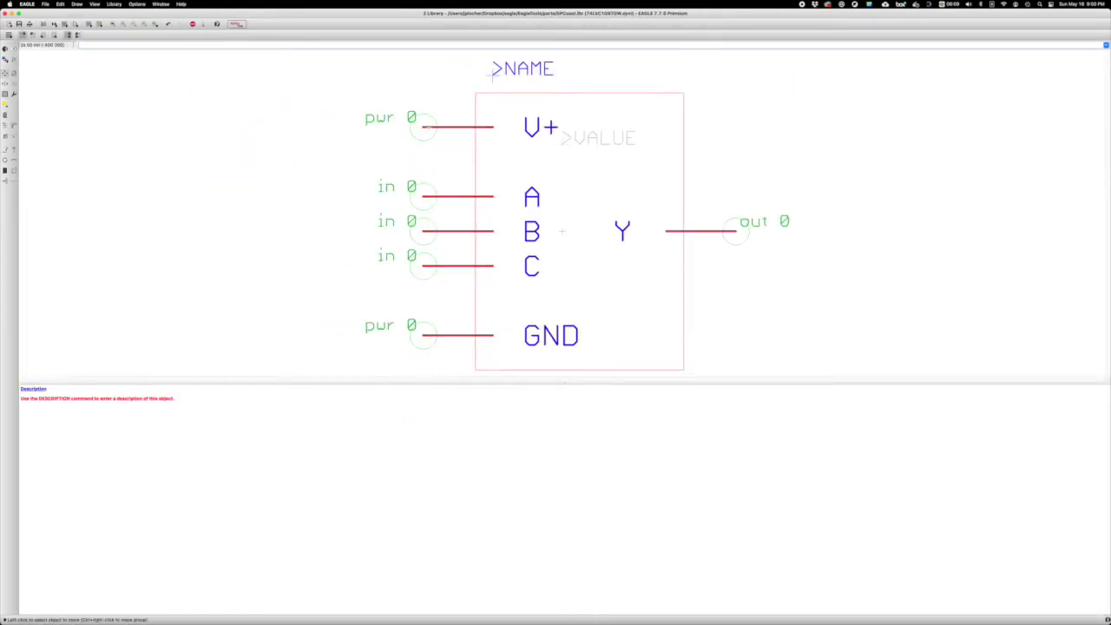
# - Move the V+ and GND pins to the right side and bring the VALUE label nearer the pins
pyautogui.click(423, 127)
pyautogui.click(737, 196)
pyautogui.click(423, 335)
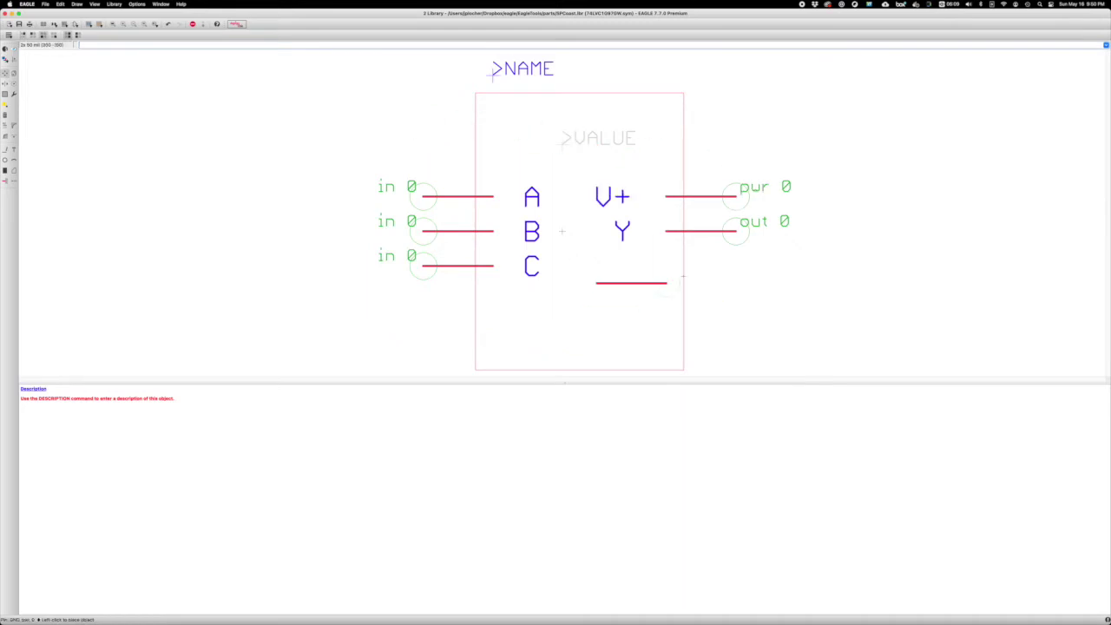
pyautogui.click(736, 265)
pyautogui.click(565, 148)
pyautogui.click(600, 182)
# - Shrink the symbol outline by lowering its top edge and raising its bottom edge, with NAME just above it
pyautogui.click(579, 93)
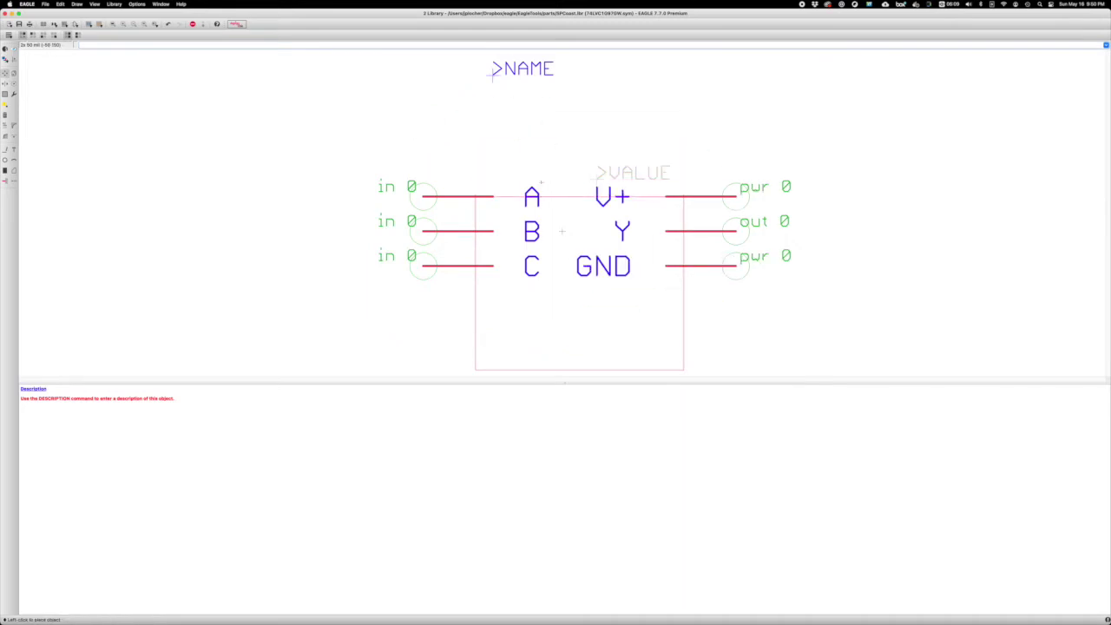
pyautogui.click(579, 163)
pyautogui.click(491, 75)
pyautogui.click(474, 145)
pyautogui.click(579, 370)
pyautogui.click(579, 301)
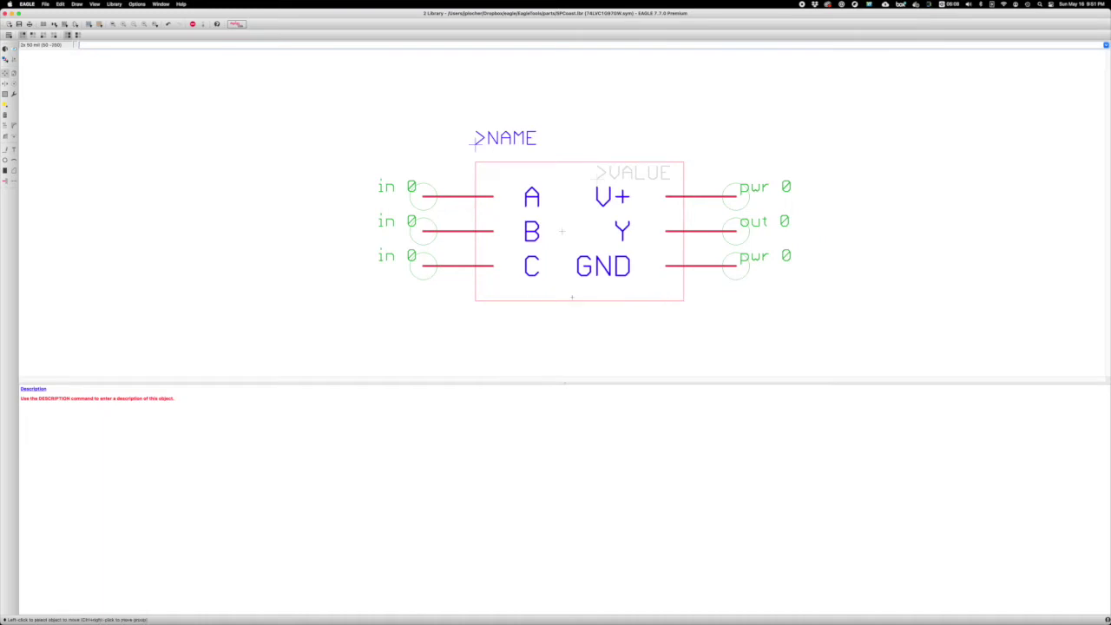
# - Shift the right-side pins and VALUE label left to narrow the box
pyautogui.moveTo(832, 124); pyautogui.dragTo(598, 329)
pyautogui.press('F7')
pyautogui.keyDown('ctrl'); pyautogui.rightClick(718, 274); pyautogui.keyUp('ctrl')
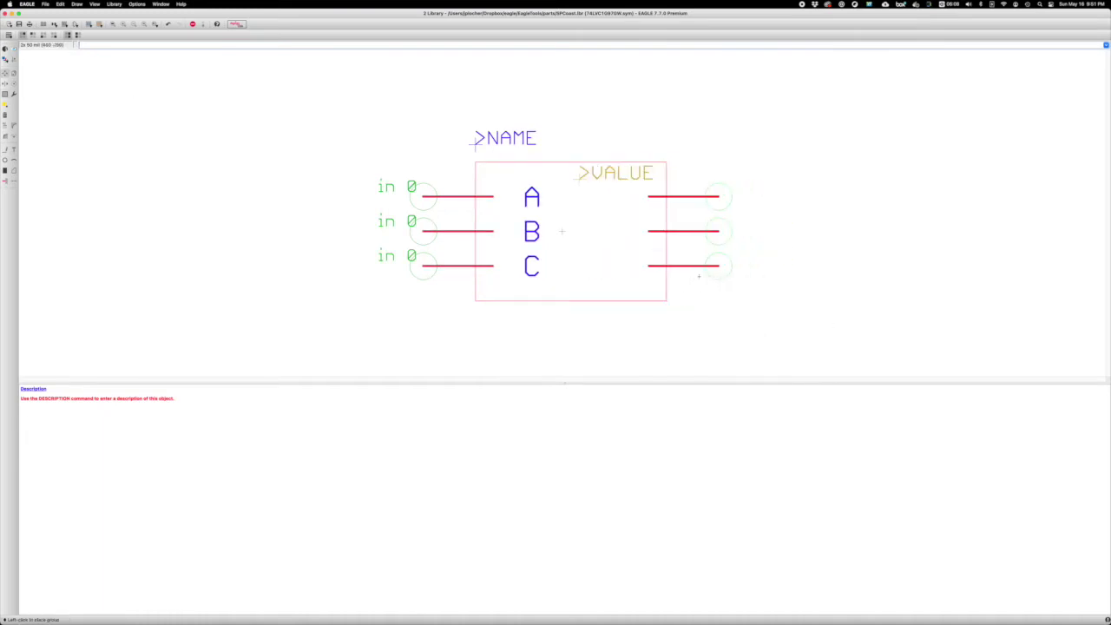
pyautogui.click(683, 274)
# - Switch between the library editor and the schematic, ending on the schematic with the updated part
pyautogui.click(160, 3)
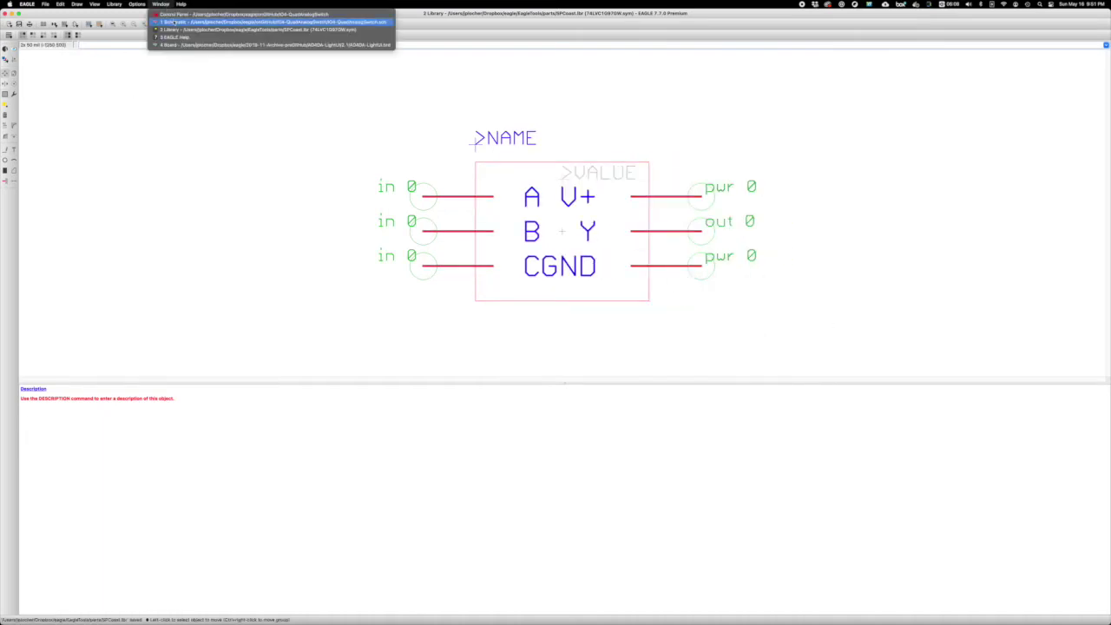
pyautogui.click(226, 22)
pyautogui.click(178, 4)
pyautogui.click(208, 30)
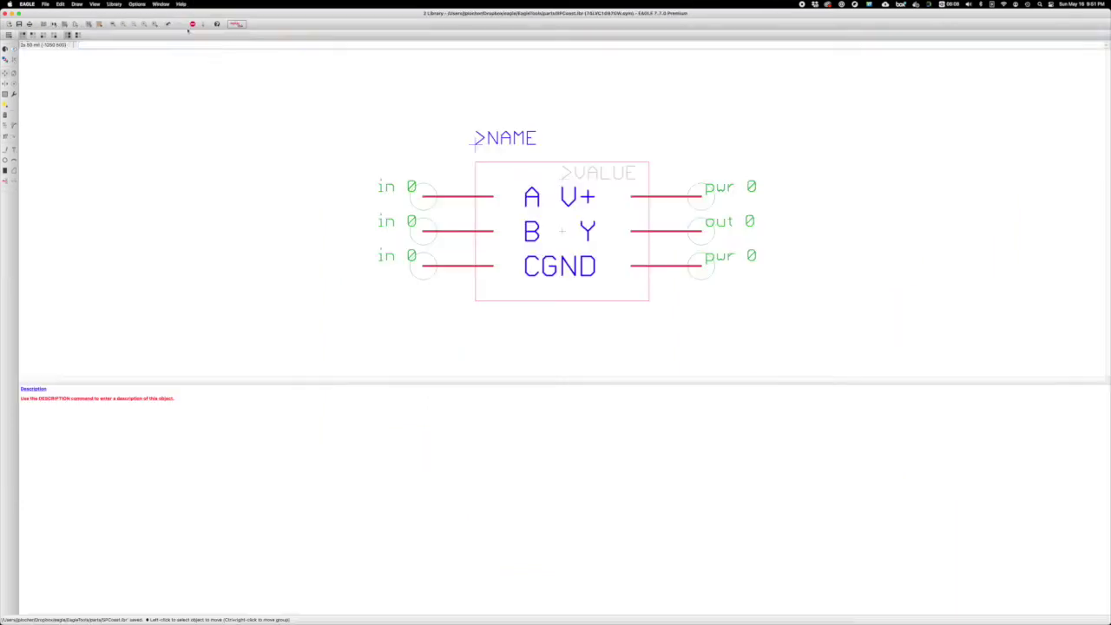
pyautogui.click(161, 3)
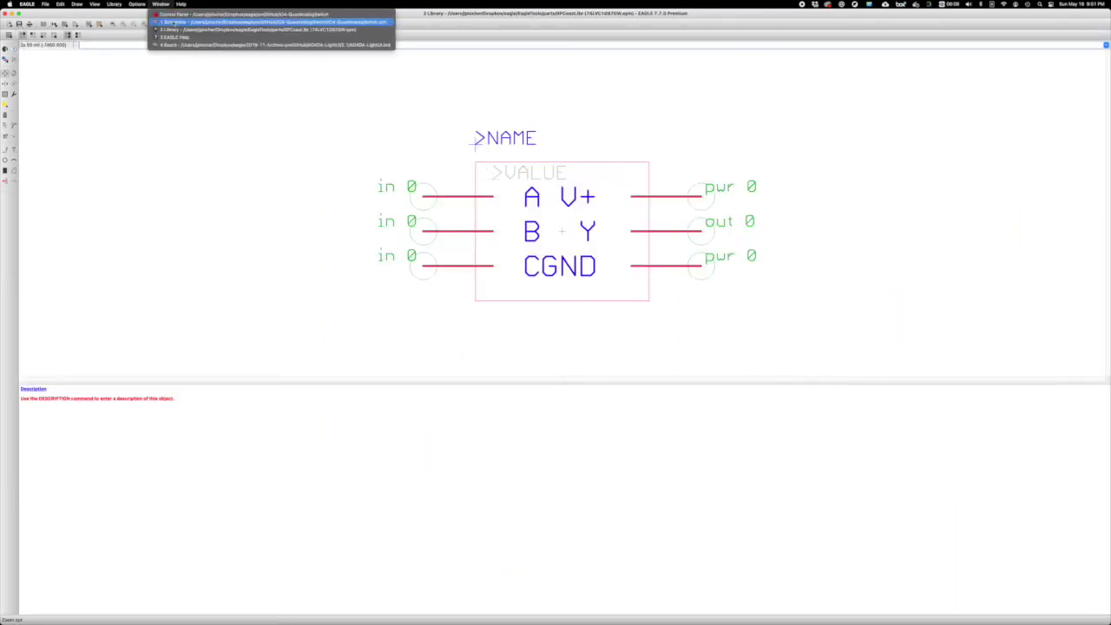
pyautogui.click(225, 22)
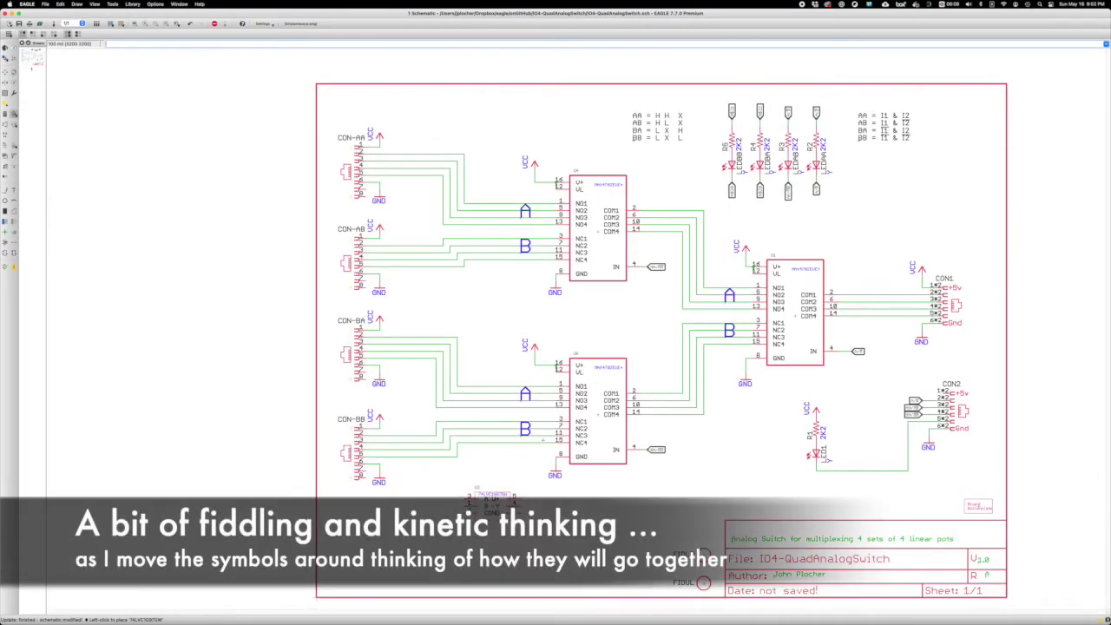
# - Move the LED and resistor bank to the lower left with the truth table beside it
pyautogui.rightClick(783, 213)
pyautogui.click(5, 72)
pyautogui.keyDown('ctrl'); pyautogui.rightClick(765, 209); pyautogui.keyUp('ctrl')
pyautogui.click(130, 508)
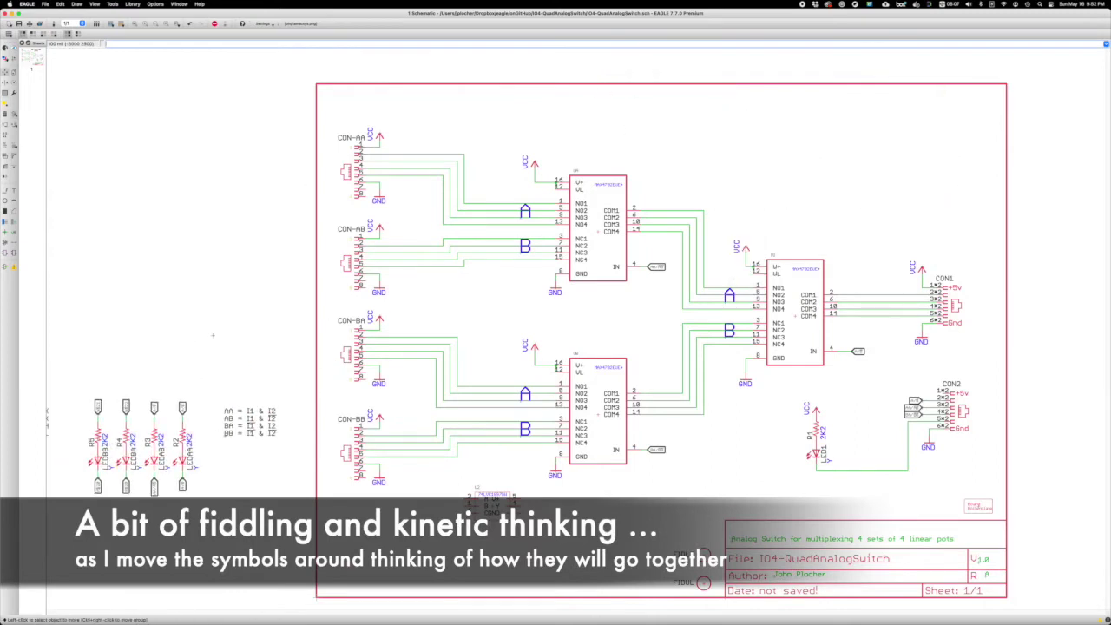
# - Group the main circuitry and shift it slightly higher
pyautogui.click(330, 106)
pyautogui.click(332, 500)
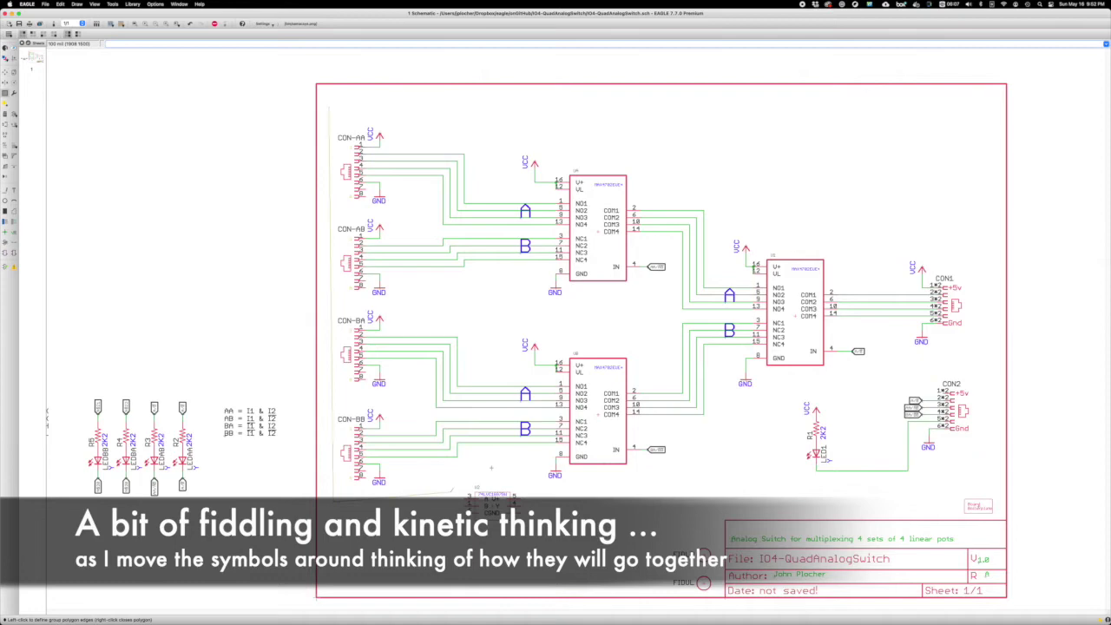
pyautogui.rightClick(951, 361)
pyautogui.keyDown('ctrl'); pyautogui.rightClick(599, 234); pyautogui.keyUp('ctrl')
pyautogui.click(599, 207)
# - Group the R1 LED and CON2 block and pick it up for relocation
pyautogui.click(6, 72)
pyautogui.moveTo(794, 379)
pyautogui.mouseDown()
pyautogui.moveTo(1000, 497)
pyautogui.moveTo(243, 213)
pyautogui.mouseUp()
pyautogui.moveTo(555, 260); pyautogui.dragTo(556, 394)
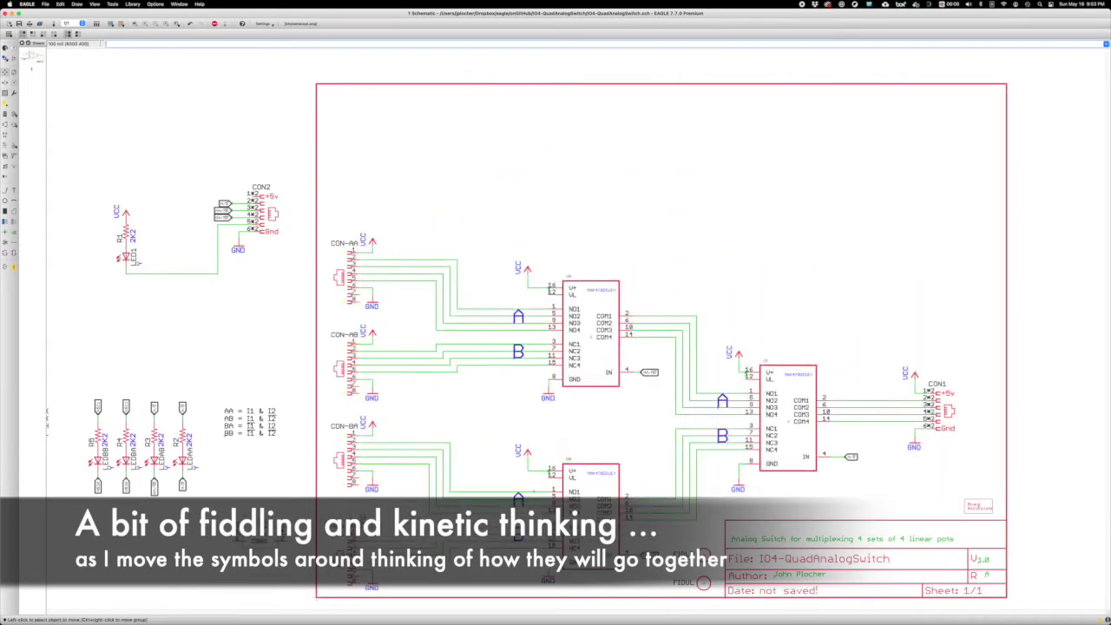
pyautogui.keyDown('ctrl'); pyautogui.rightClick(265, 280); pyautogui.keyUp('ctrl')
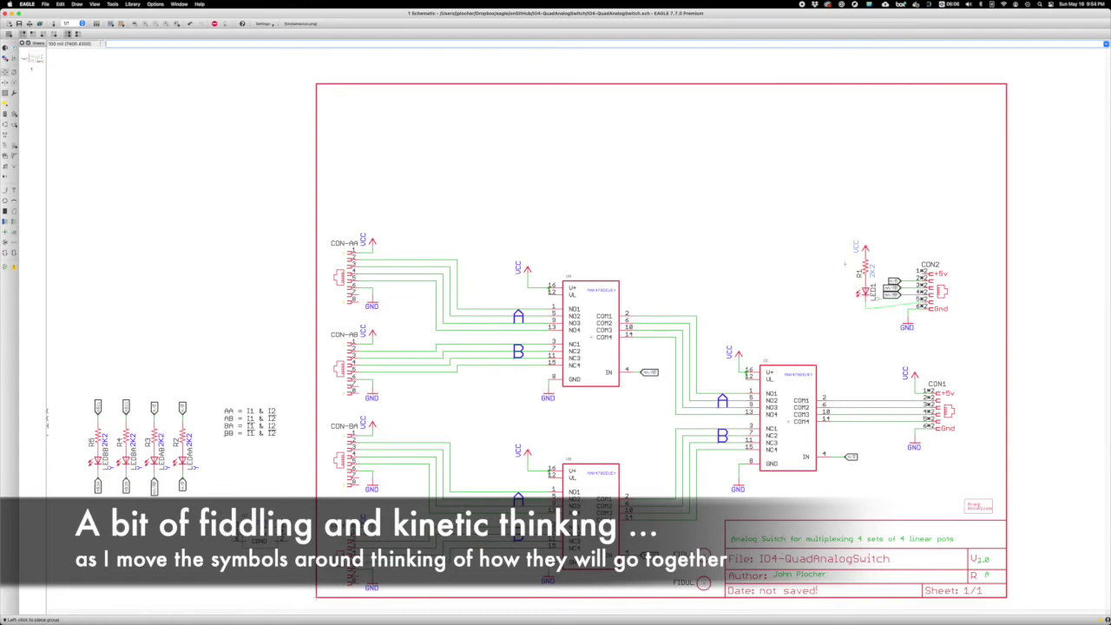
# - Drop the R1/CON2 group at the upper right and place seven gate copies in columns
pyautogui.click(839, 280)
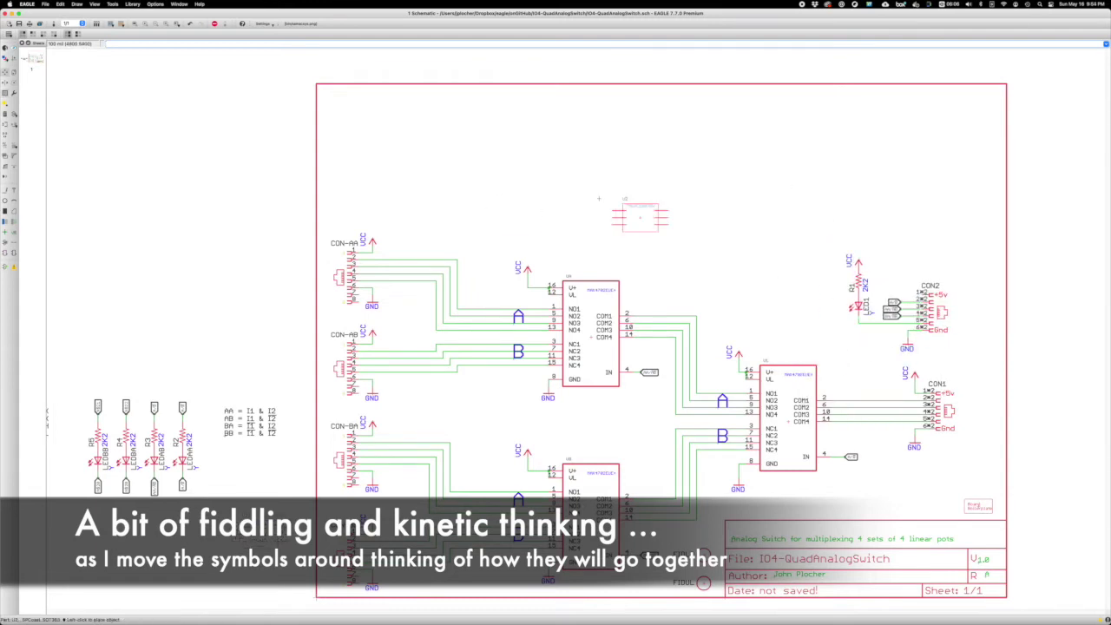
pyautogui.click(845, 100)
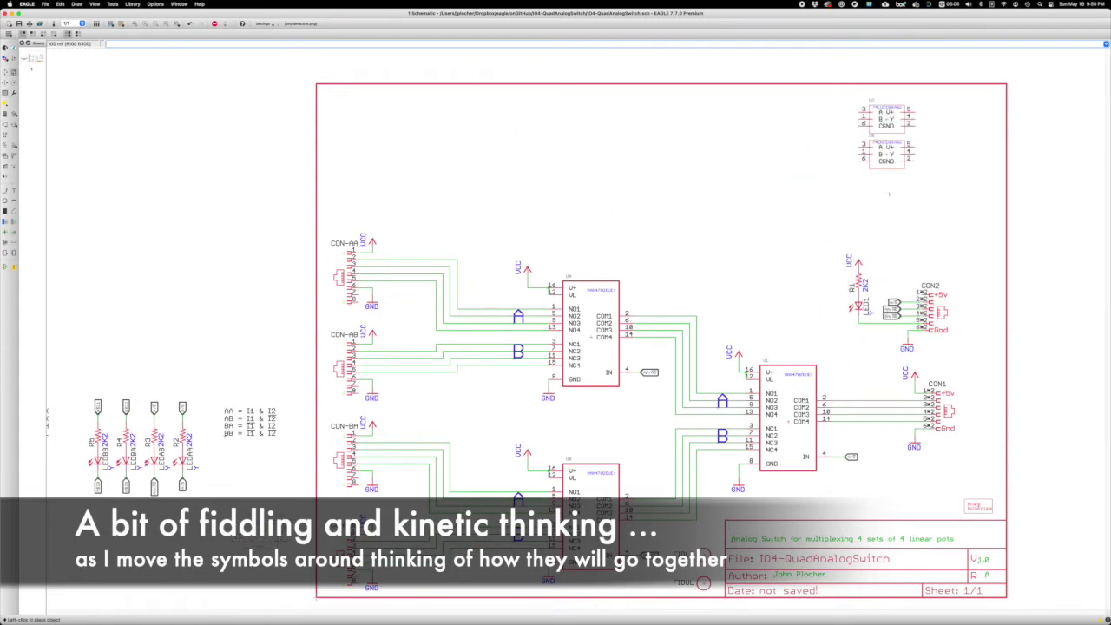
pyautogui.click(888, 153)
pyautogui.click(887, 188)
pyautogui.click(801, 118)
pyautogui.click(801, 153)
pyautogui.click(801, 188)
pyautogui.click(710, 117)
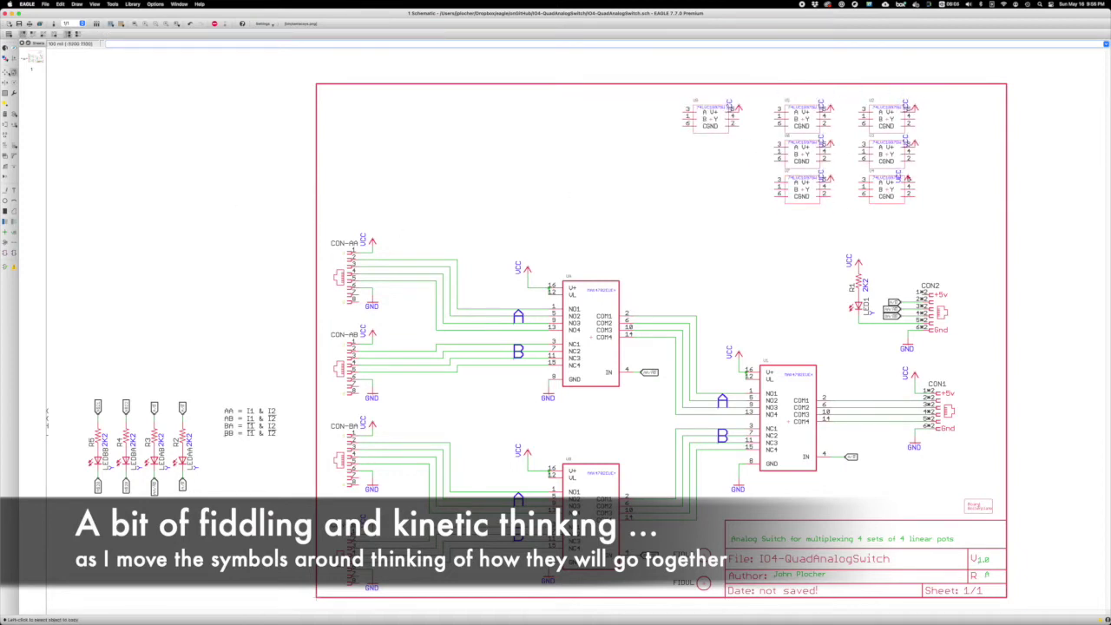
# - Add ground symbols beside three gates, then undo the extra copies
pyautogui.click(914, 133)
pyautogui.click(915, 169)
pyautogui.click(915, 203)
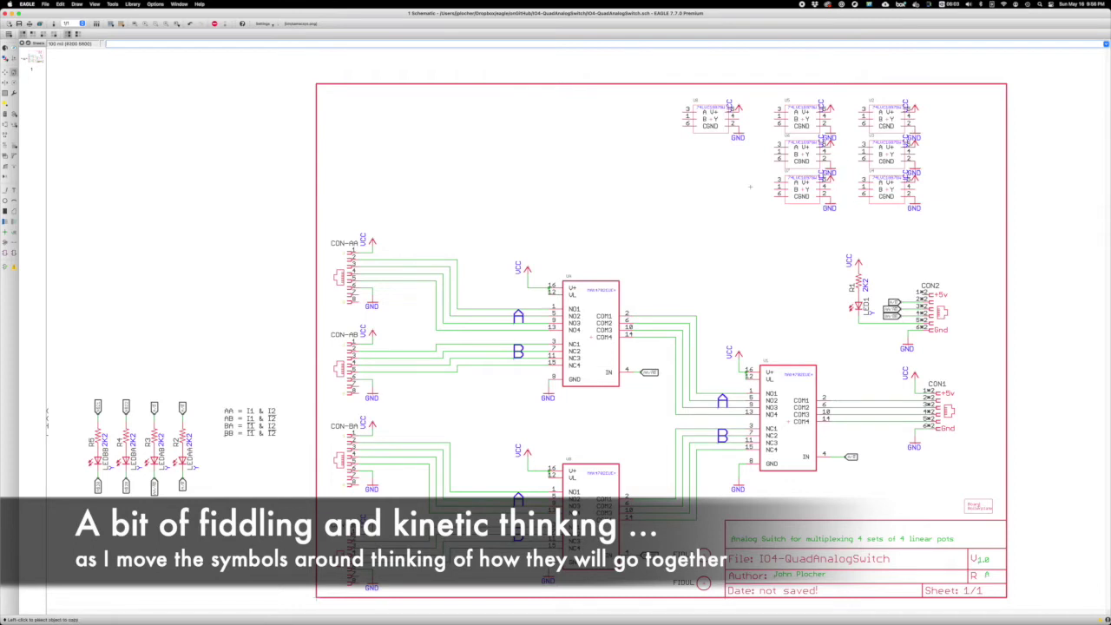
pyautogui.hotkey('ctrl', 'z')
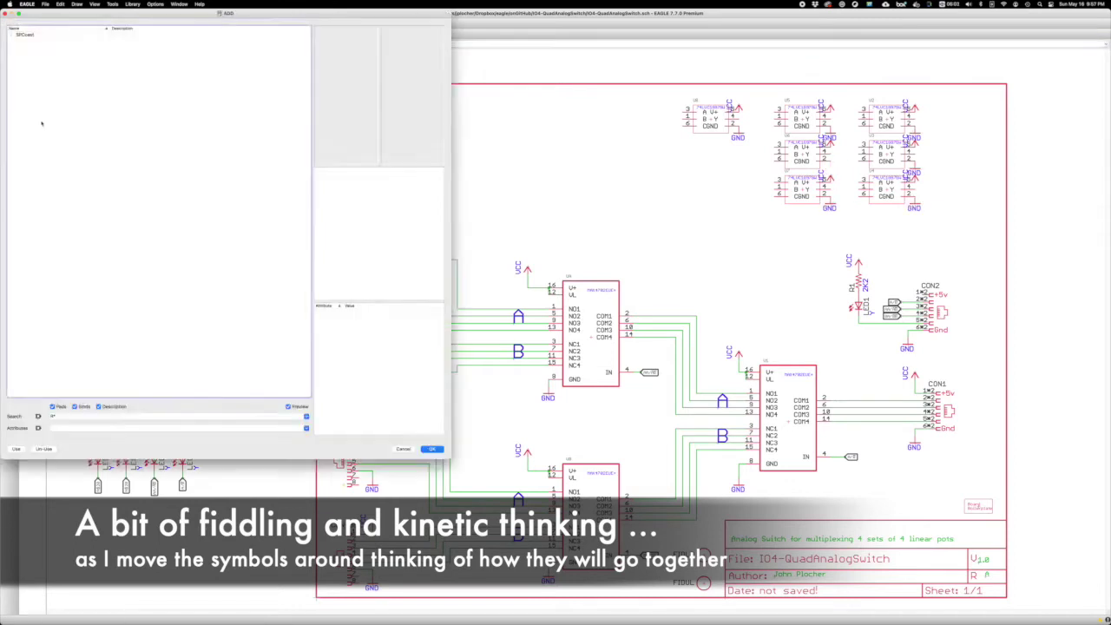
# - Add a ground symbol near the top-left gate and rename the net at the AND gate's input
pyautogui.write('AND')
pyautogui.press('Return')
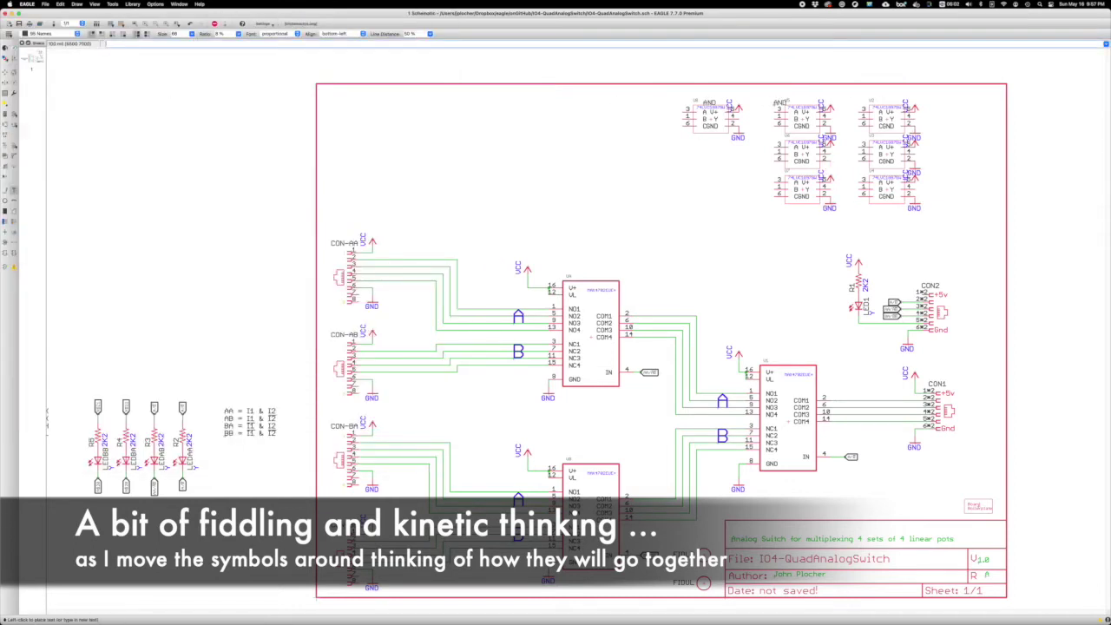
pyautogui.press('Escape')
pyautogui.click(659, 125)
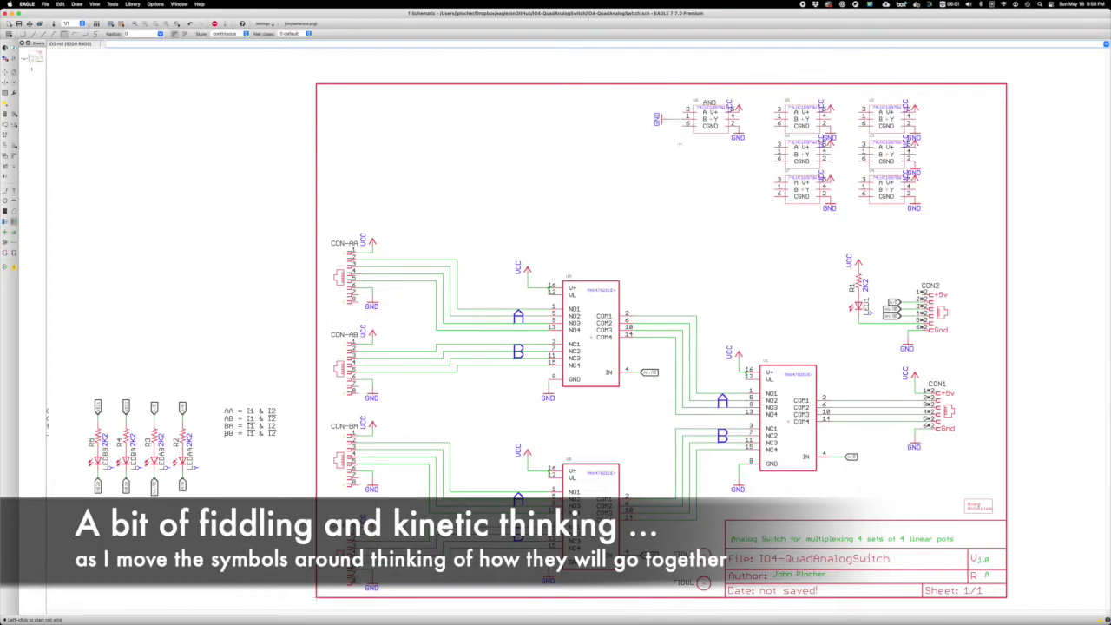
pyautogui.click(14, 231)
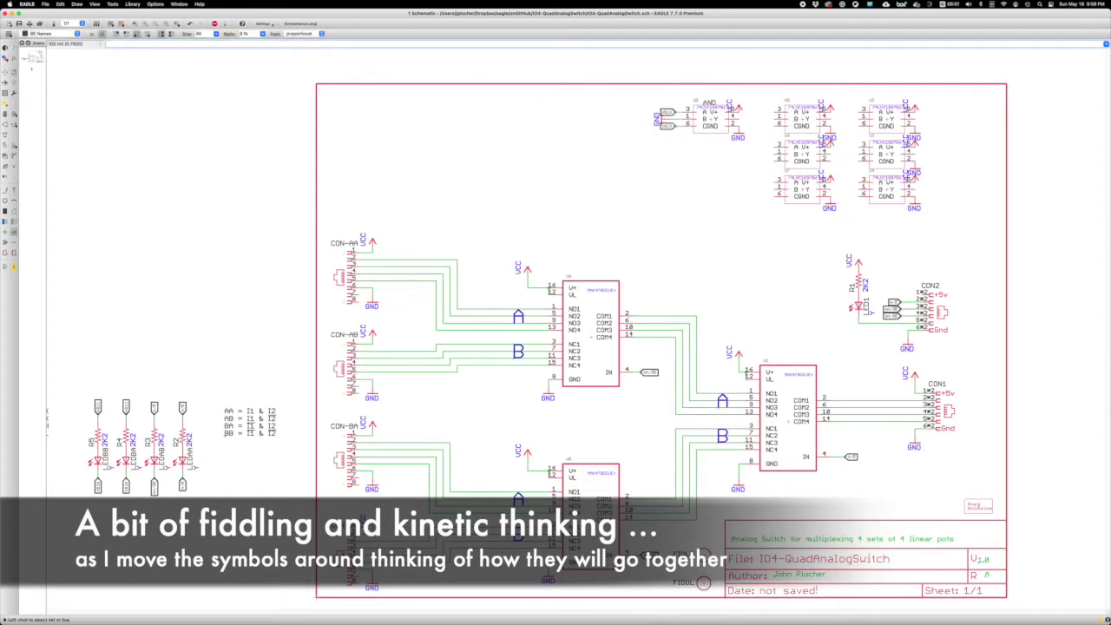
pyautogui.click(667, 126)
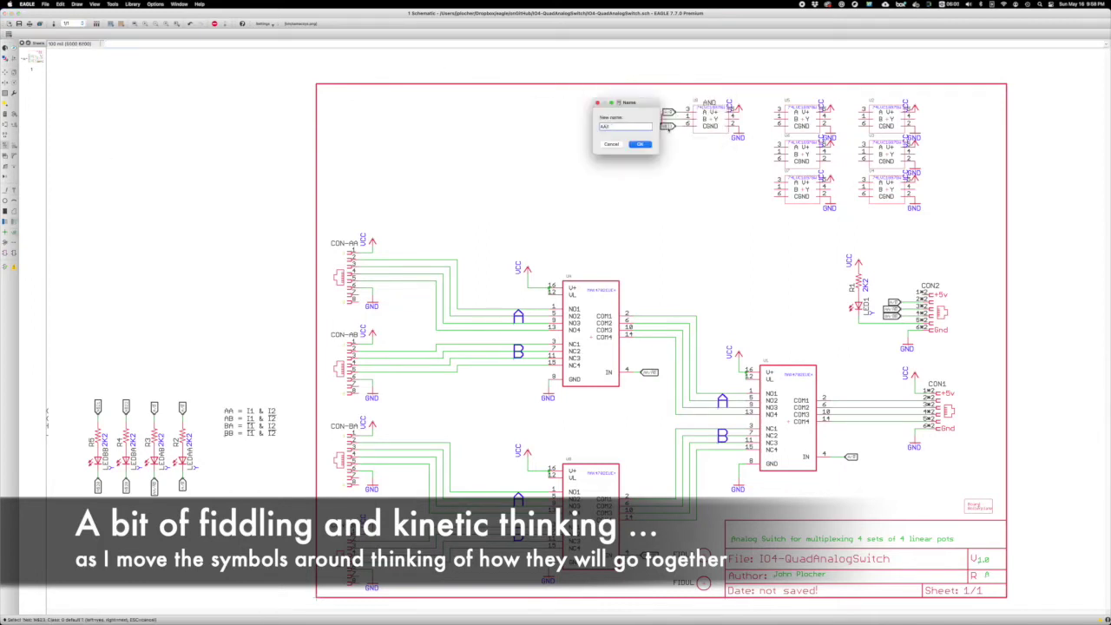
pyautogui.press('Escape')
# - Move the AND gate group to the upper left with the R2 LED beside it
pyautogui.keyDown('ctrl'); pyautogui.rightClick(686, 117); pyautogui.keyUp('ctrl')
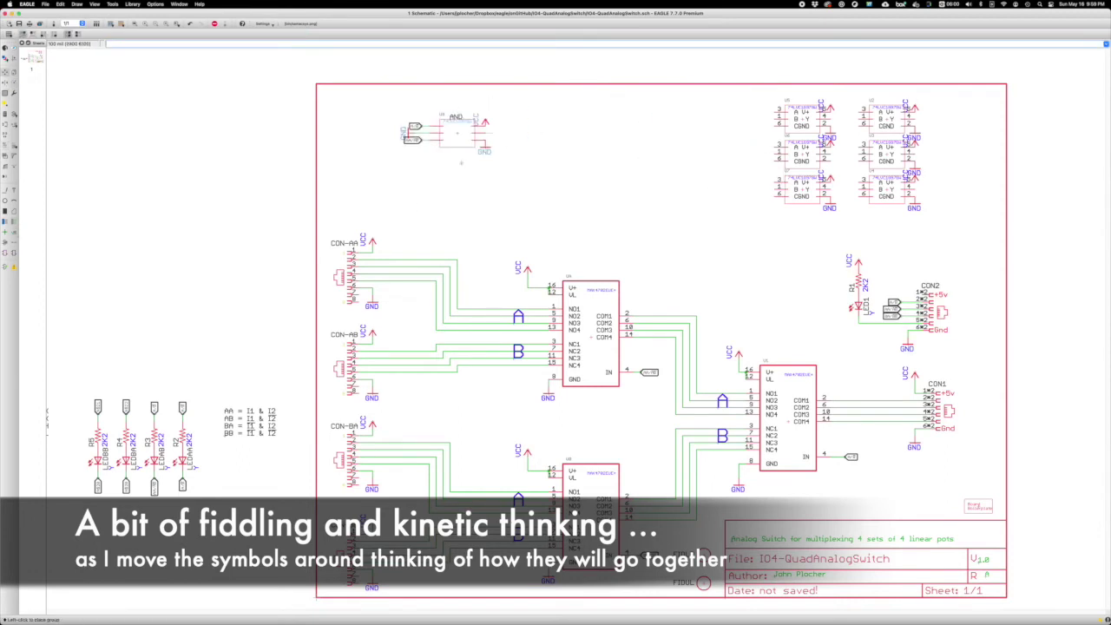
pyautogui.click(396, 154)
pyautogui.click(182, 443)
pyautogui.click(445, 152)
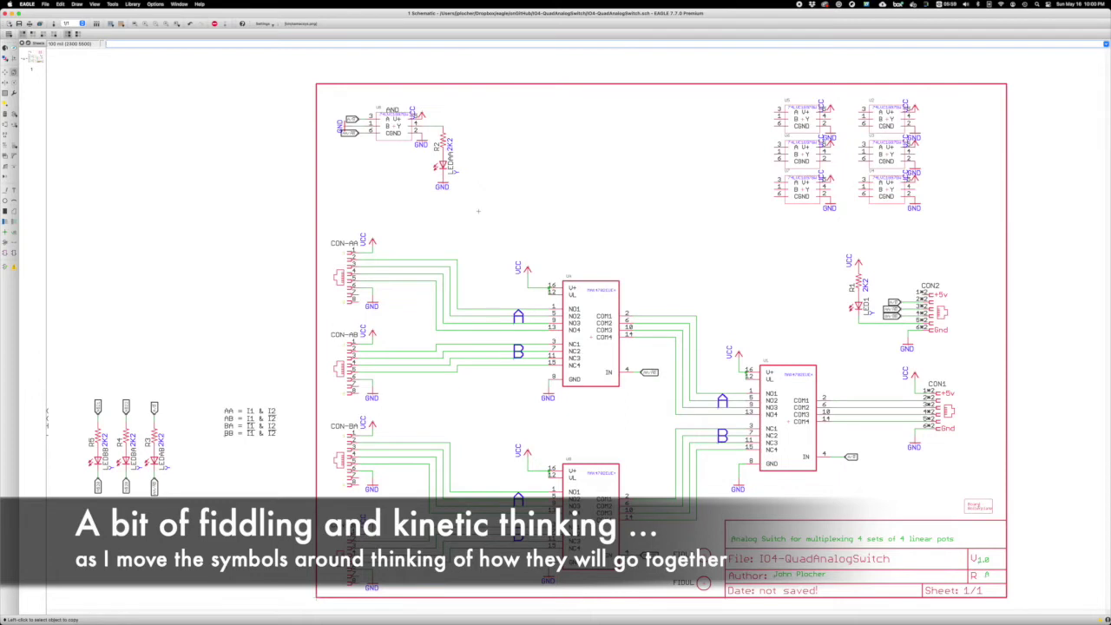
# - Place a second gate beside the AND gate, wire a VCC supply to it, and name its net AA
pyautogui.click(786, 122)
pyautogui.click(508, 124)
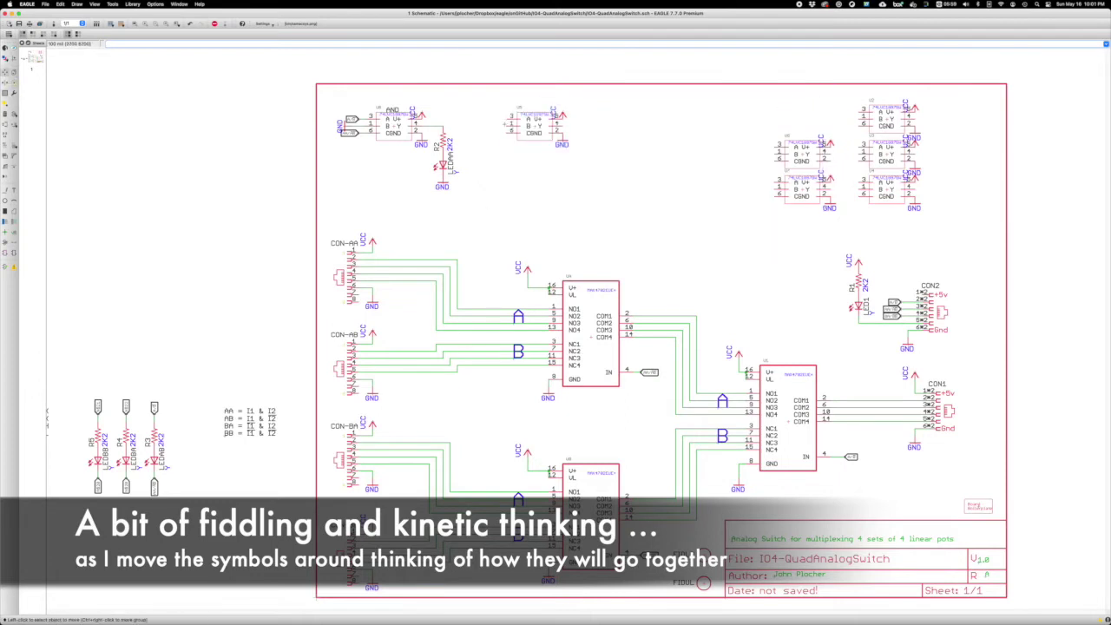
pyautogui.click(553, 111)
pyautogui.click(483, 120)
pyautogui.click(495, 120)
pyautogui.click(493, 131)
pyautogui.press('Return')
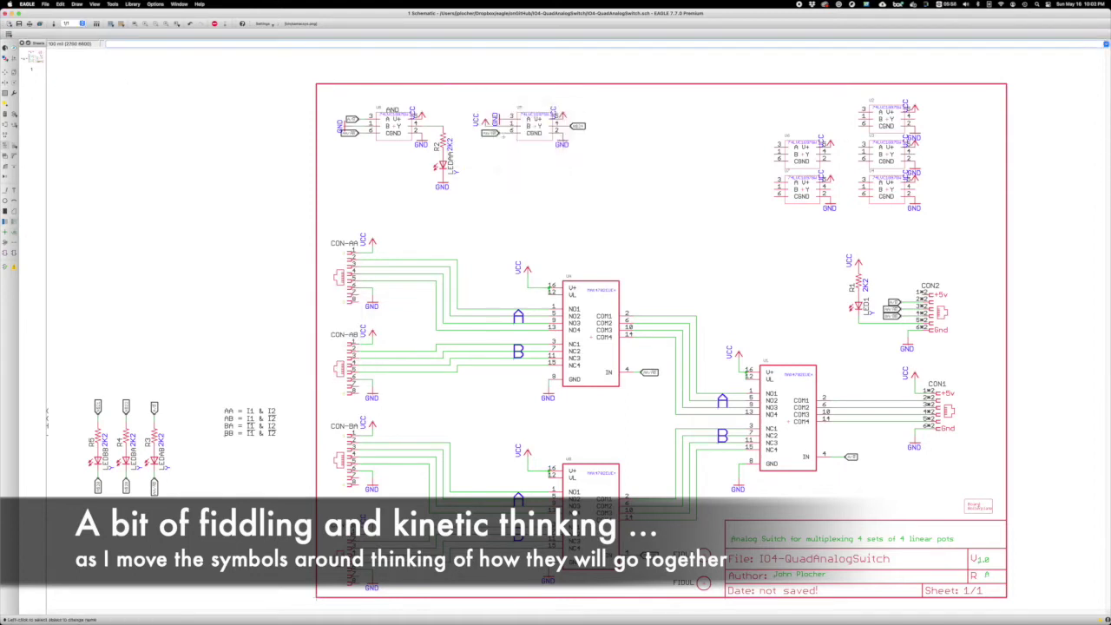
pyautogui.press('Return')
# - Retitle the second gate INVERT and move the remaining gates below it
pyautogui.click(529, 106)
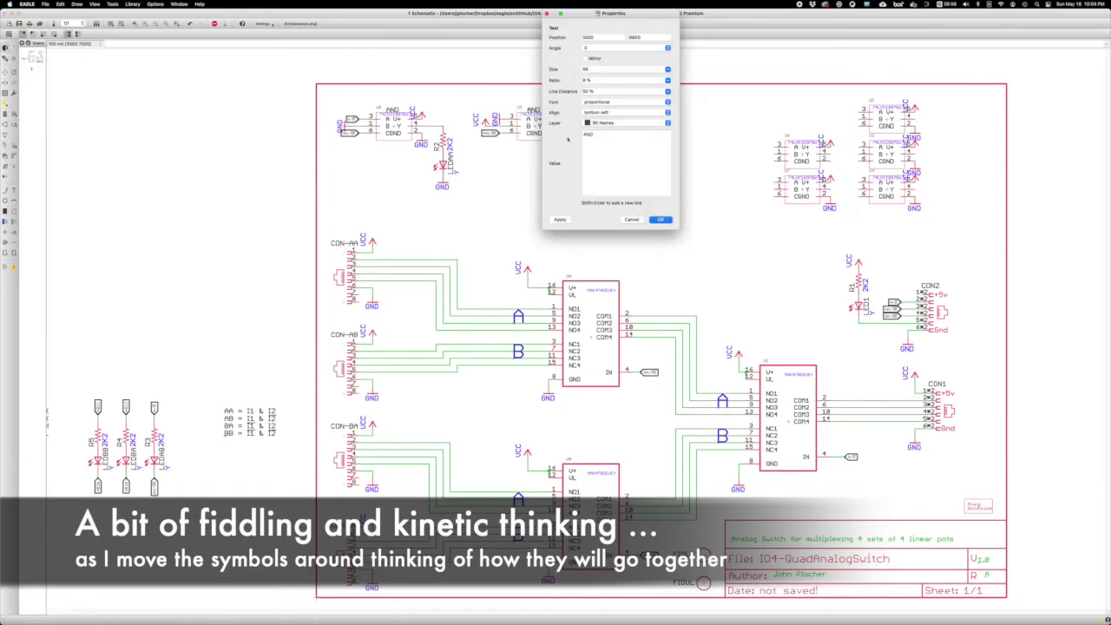
pyautogui.write('INVERT')
pyautogui.press('Return')
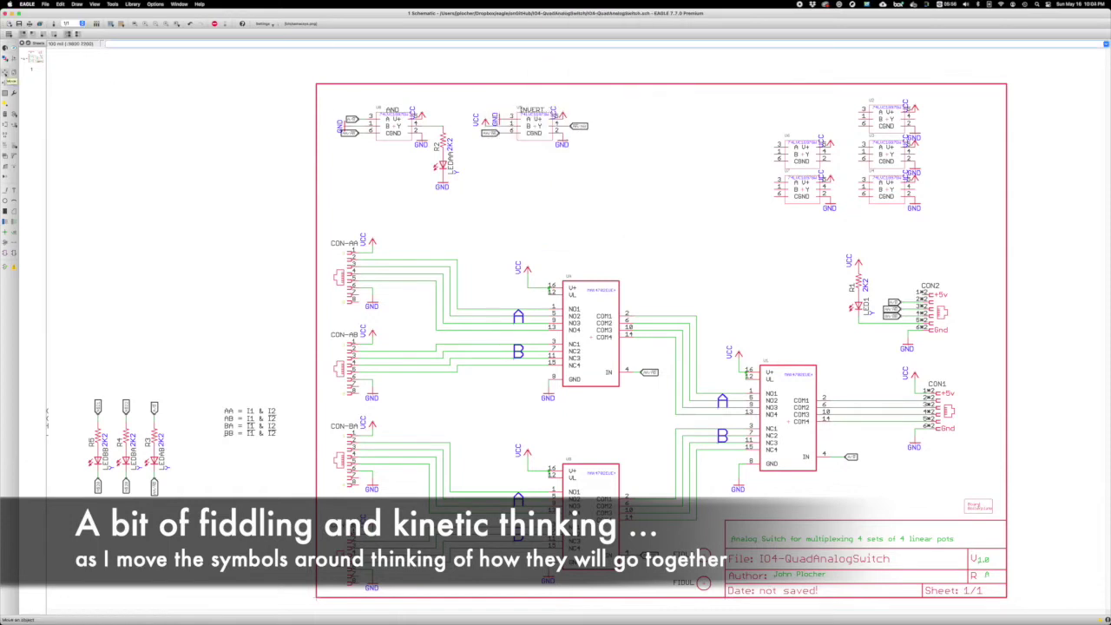
pyautogui.moveTo(805, 173); pyautogui.dragTo(538, 180)
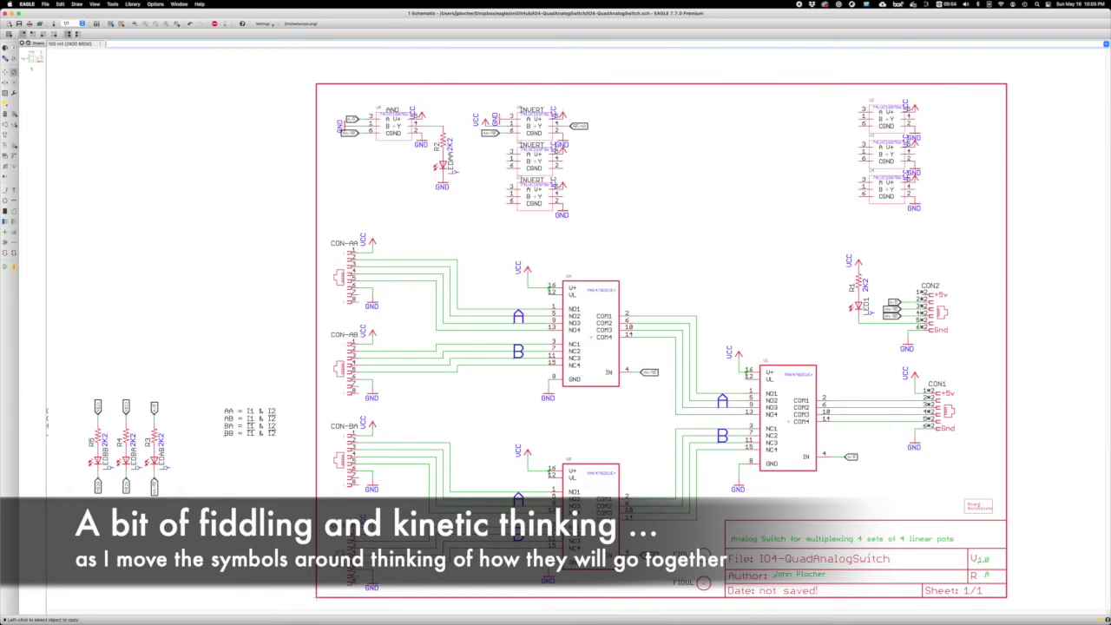
# - Name the nets of the stacked INVERT gates and move them into the AND gate's spot
pyautogui.click(15, 221)
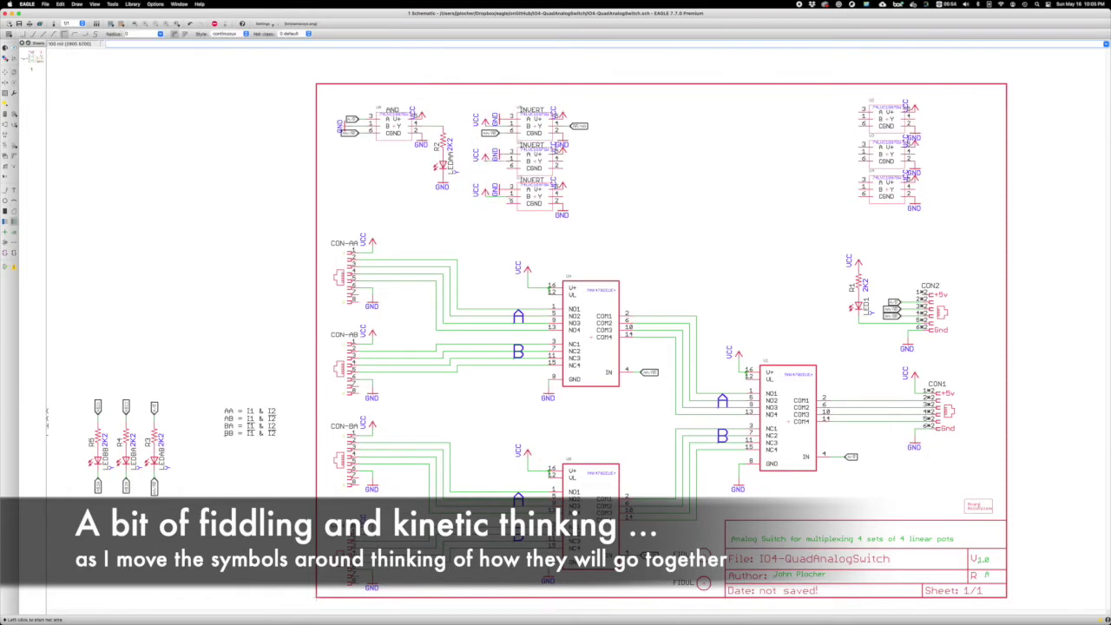
pyautogui.click(14, 232)
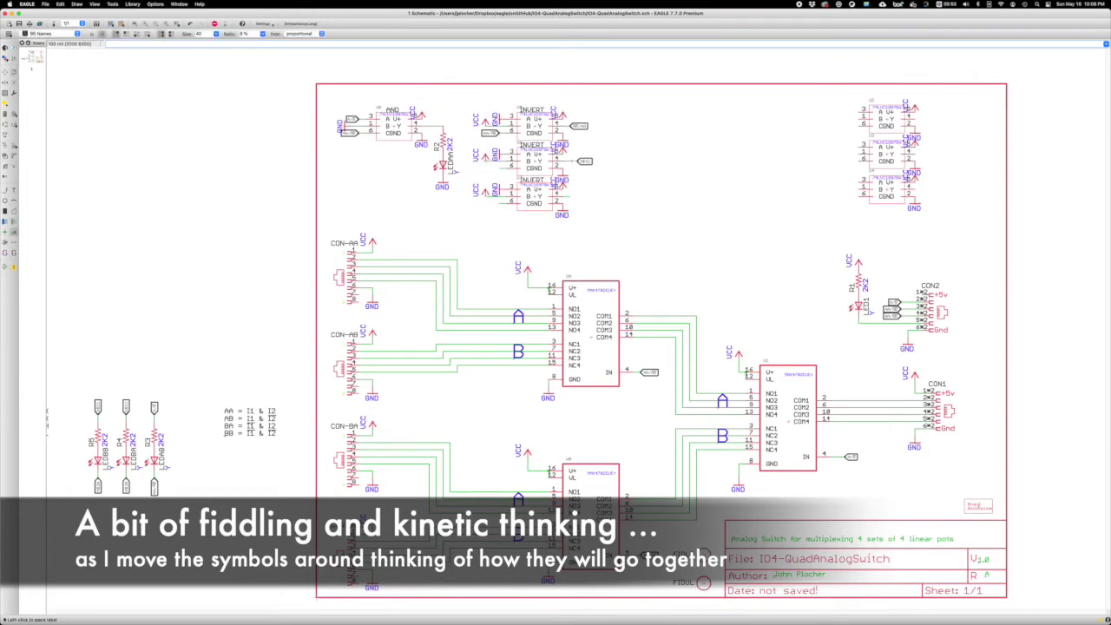
pyautogui.click(578, 161)
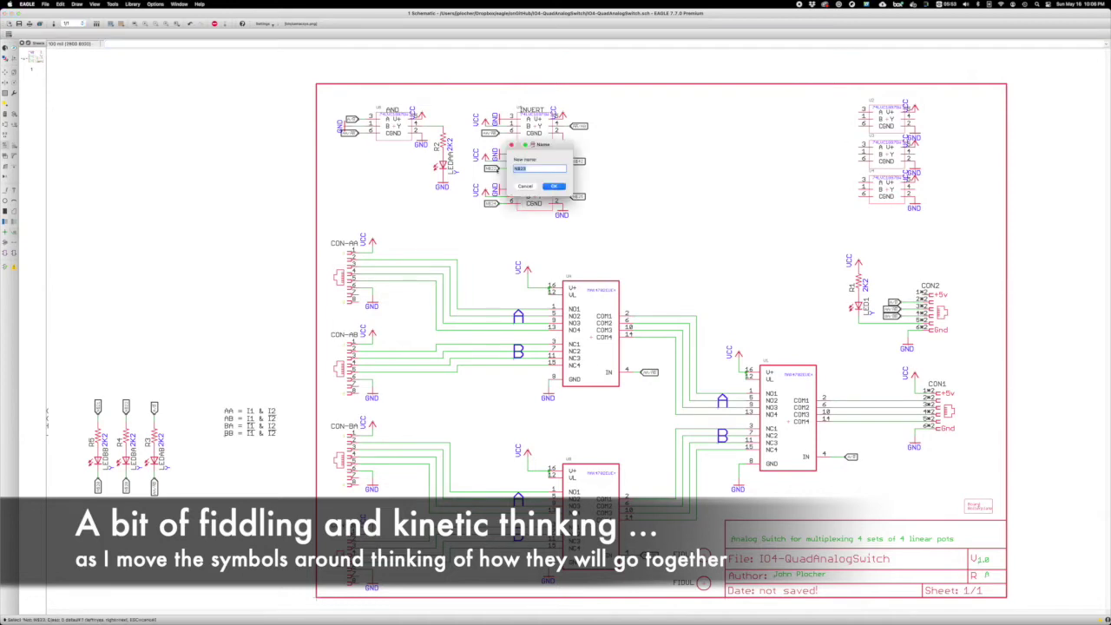
pyautogui.press('Return')
pyautogui.click(492, 203)
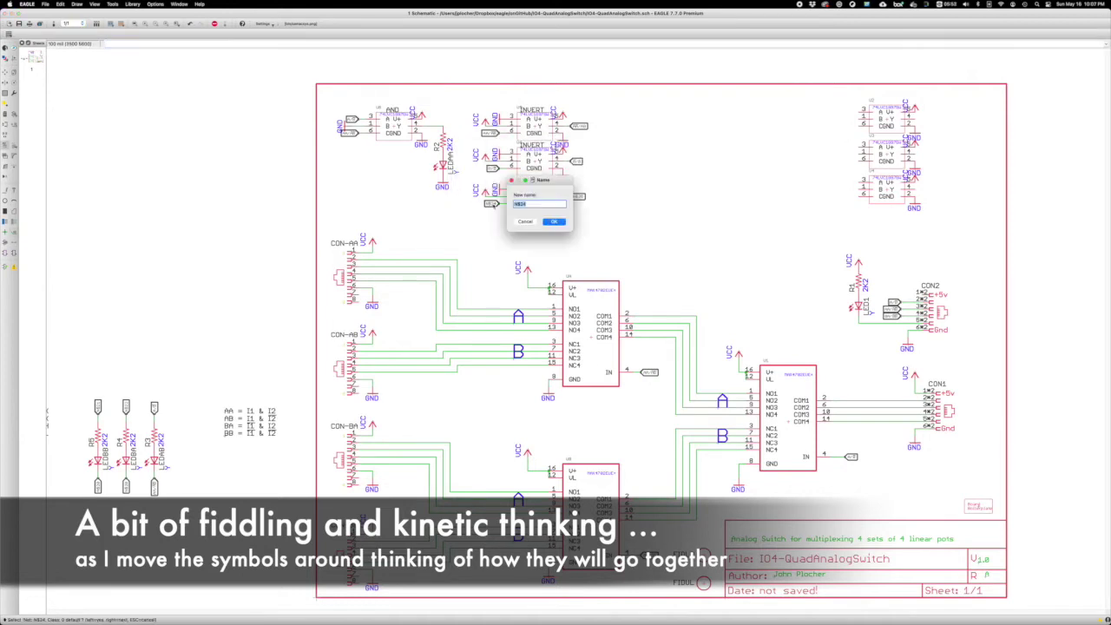
pyautogui.press('Return')
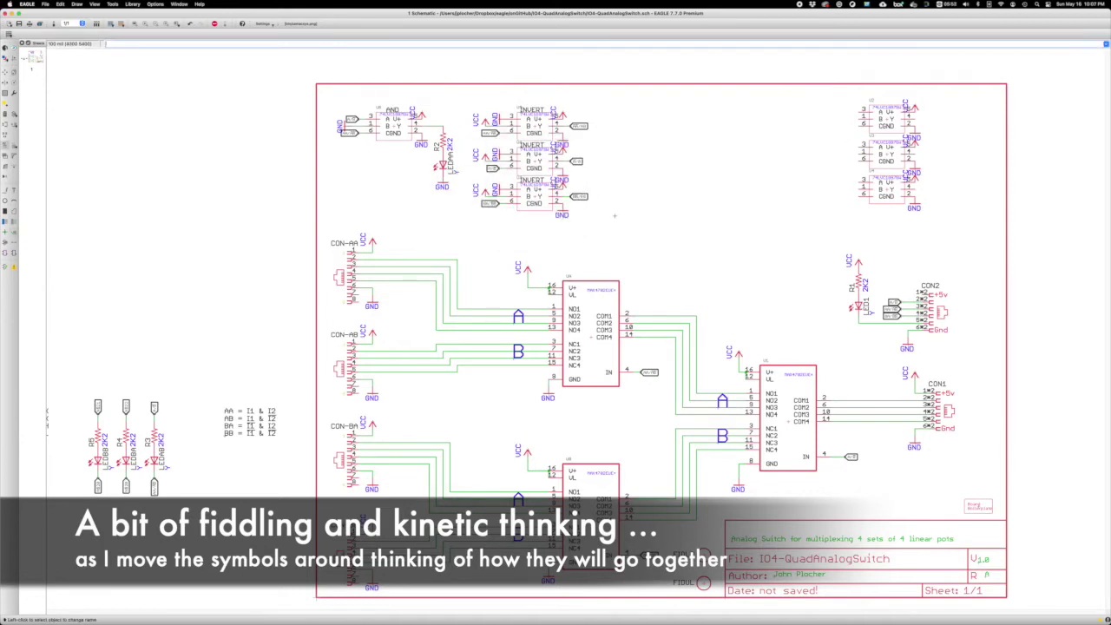
pyautogui.moveTo(615, 215); pyautogui.dragTo(524, 188)
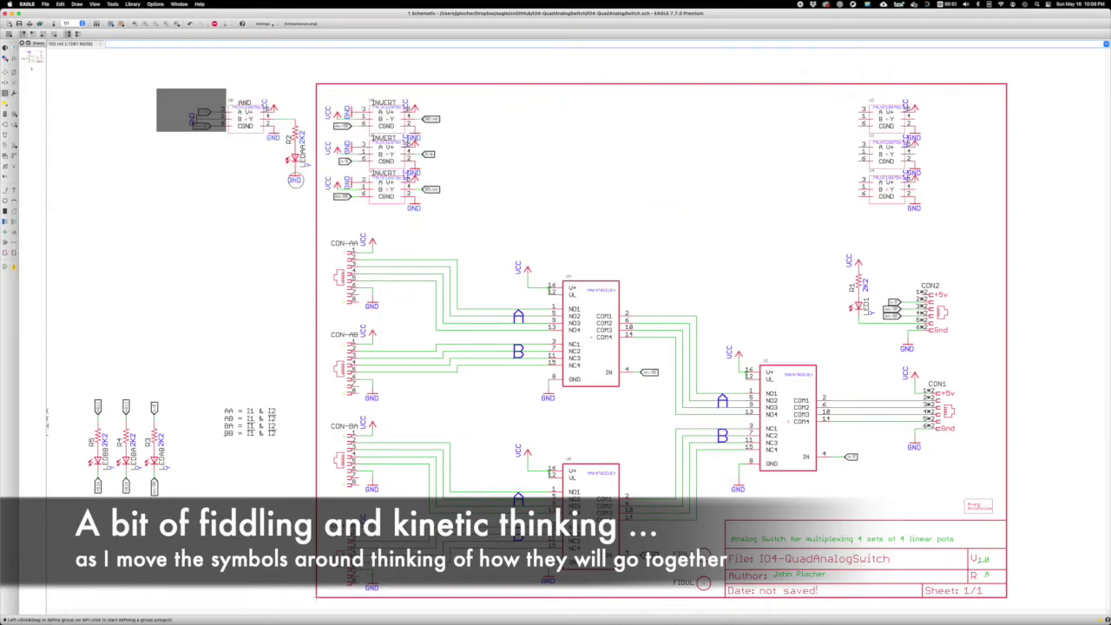
# - Set the AND gate down to the right and bring the U2 gate beside it
pyautogui.click(524, 187)
pyautogui.click(885, 113)
pyautogui.click(642, 119)
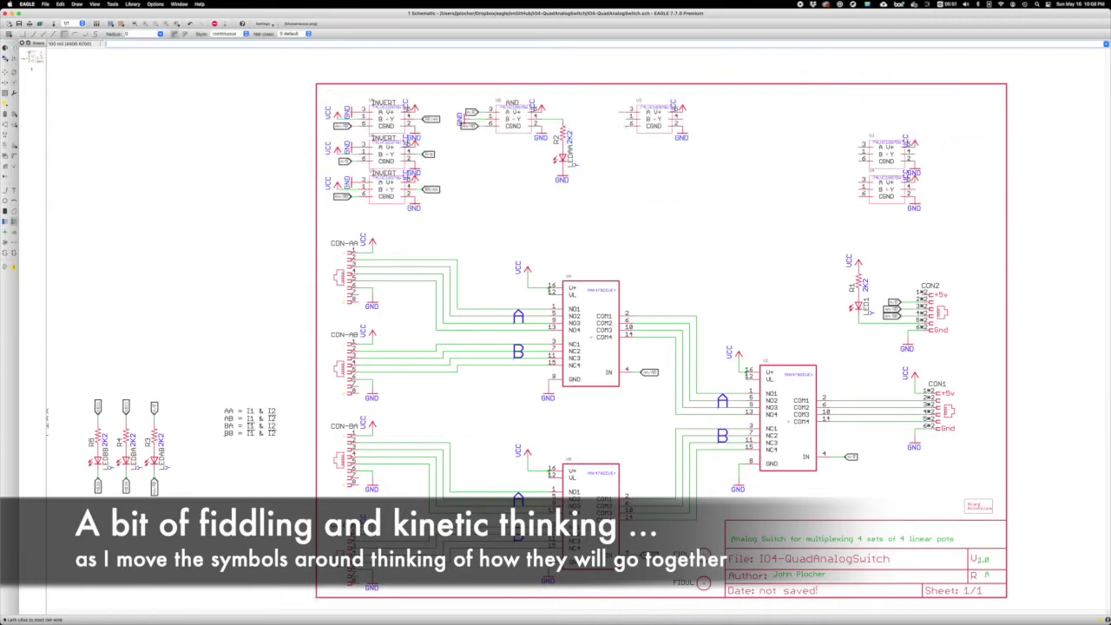
pyautogui.click(624, 120)
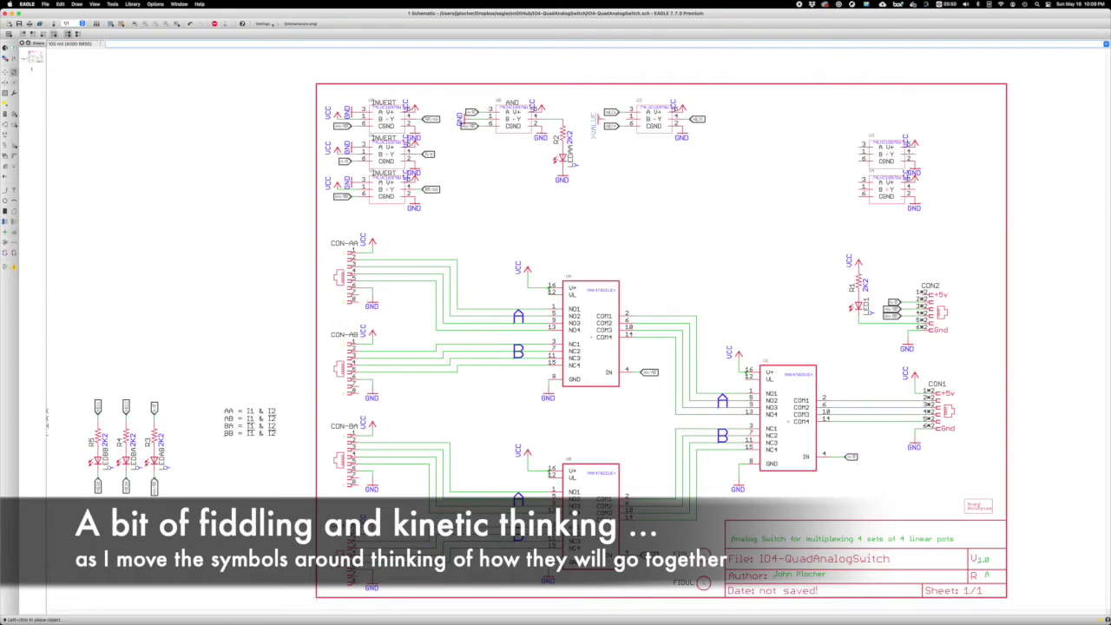
# - Move the R3 LED indicator beside the U2 gate
pyautogui.press('n')
pyautogui.press('m')
pyautogui.click(149, 416)
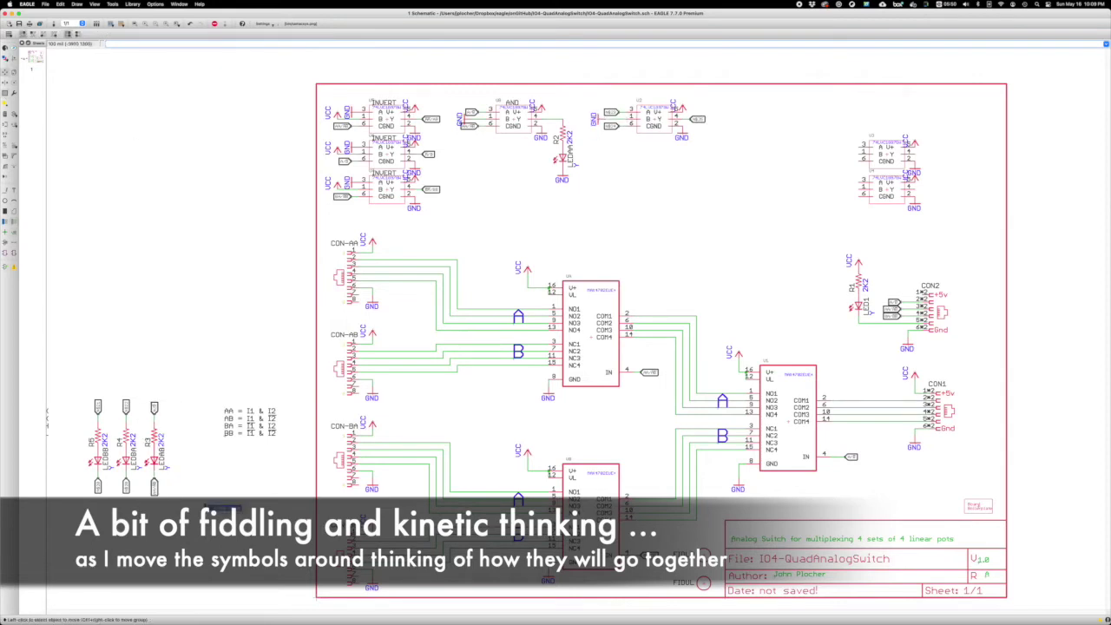
pyautogui.click(707, 113)
pyautogui.click(710, 178)
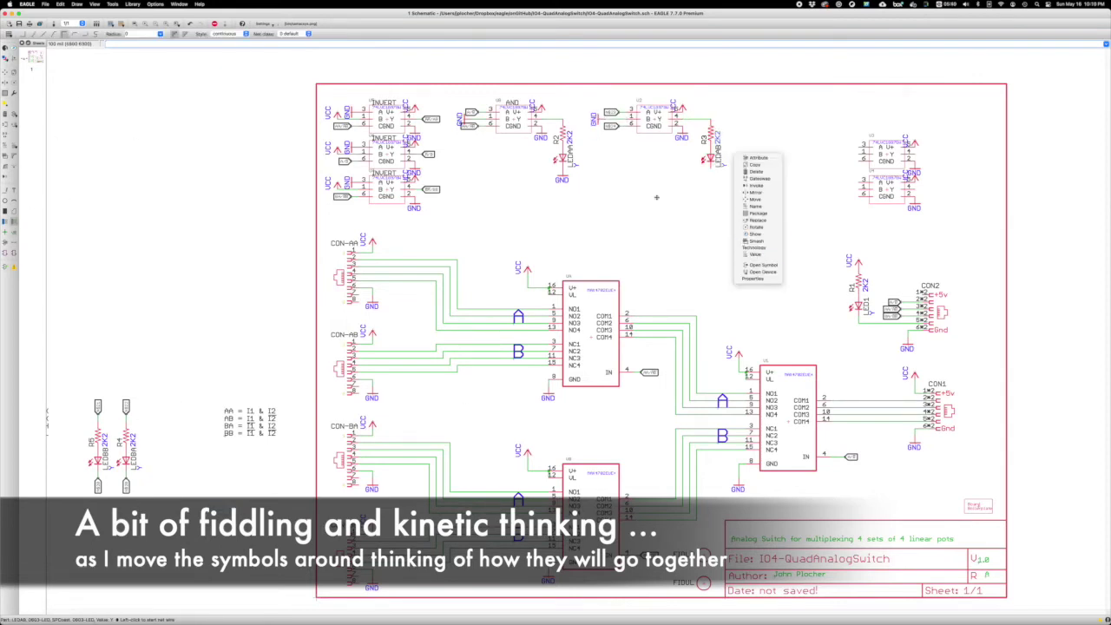
pyautogui.rightClick(731, 151)
pyautogui.press('Escape')
# - Rename the nets at the AND gate and the U3 gate, the latter to AA
pyautogui.click(569, 111)
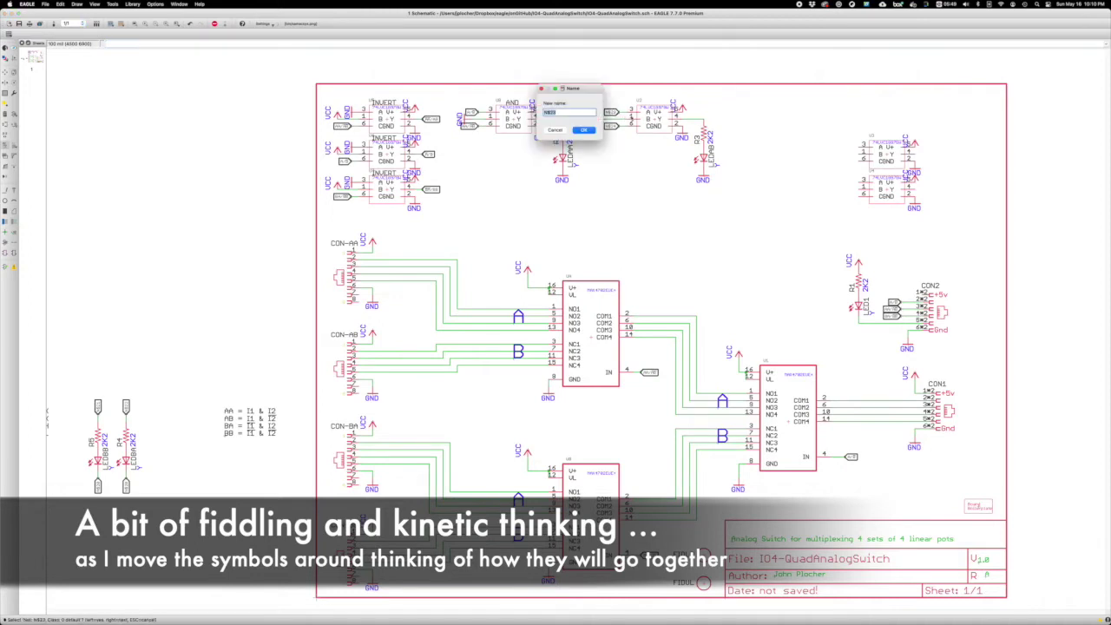
pyautogui.press('Escape')
pyautogui.press('Escape')
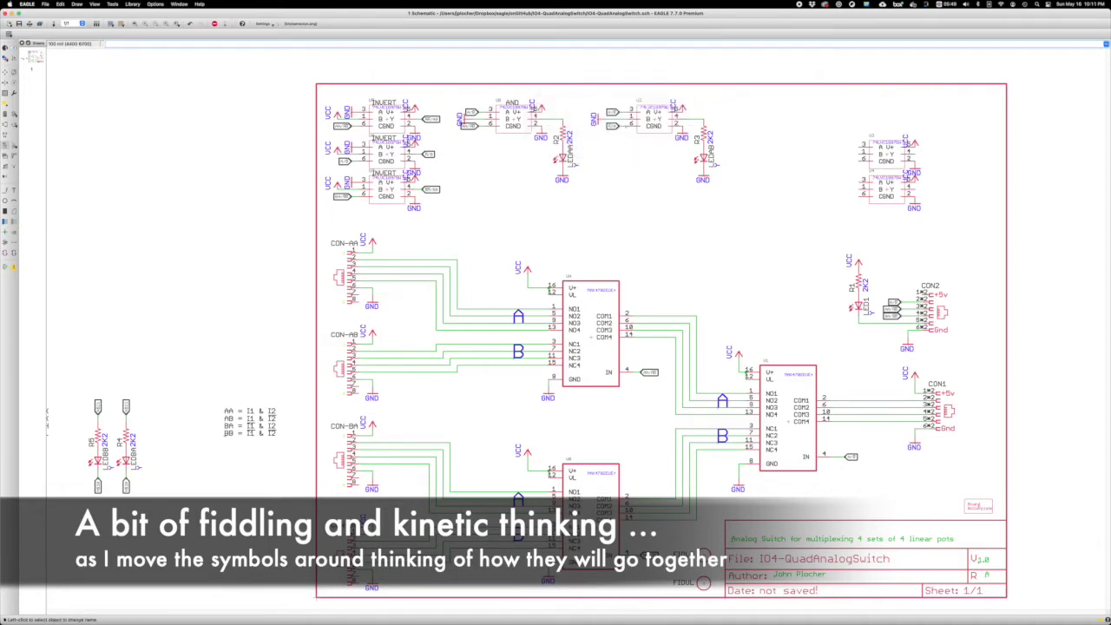
pyautogui.click(659, 127)
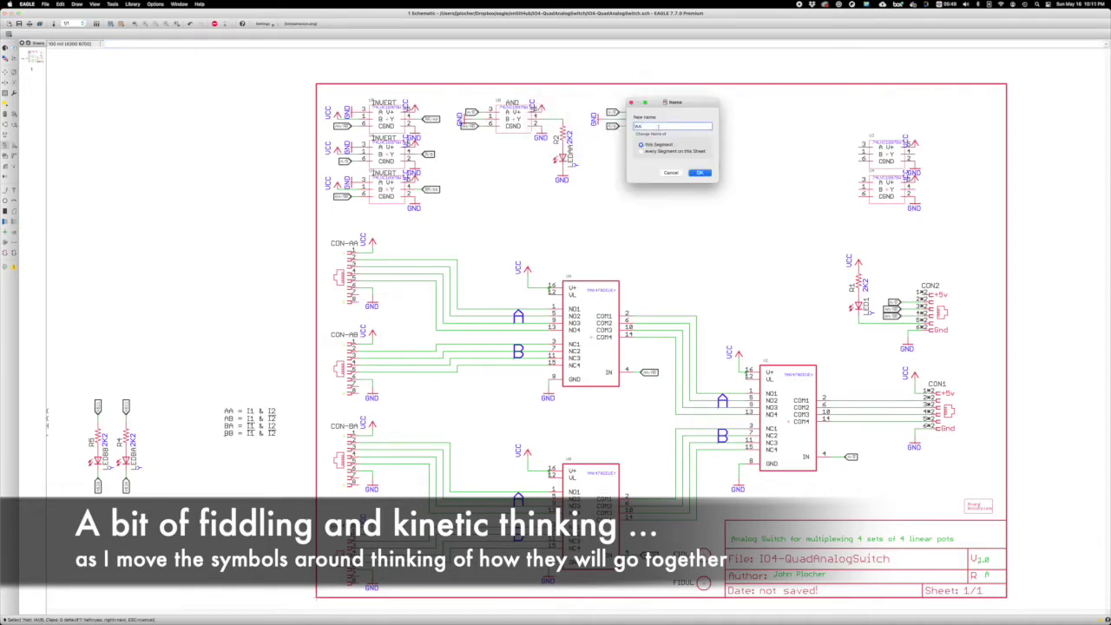
pyautogui.press('Return')
pyautogui.press('Return')
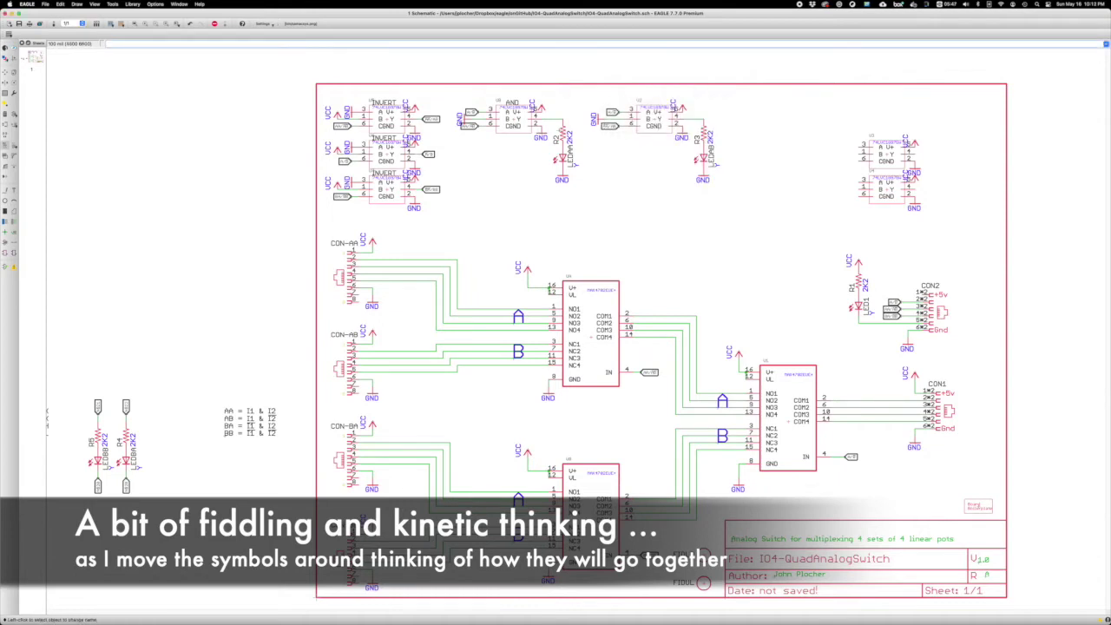
# - Shift the AND and U3 gates right and place the top-right gate group below the AND gate
pyautogui.moveTo(455, 92); pyautogui.dragTo(752, 205)
pyautogui.moveTo(596, 121); pyautogui.dragTo(670, 112)
pyautogui.moveTo(851, 125); pyautogui.dragTo(923, 157)
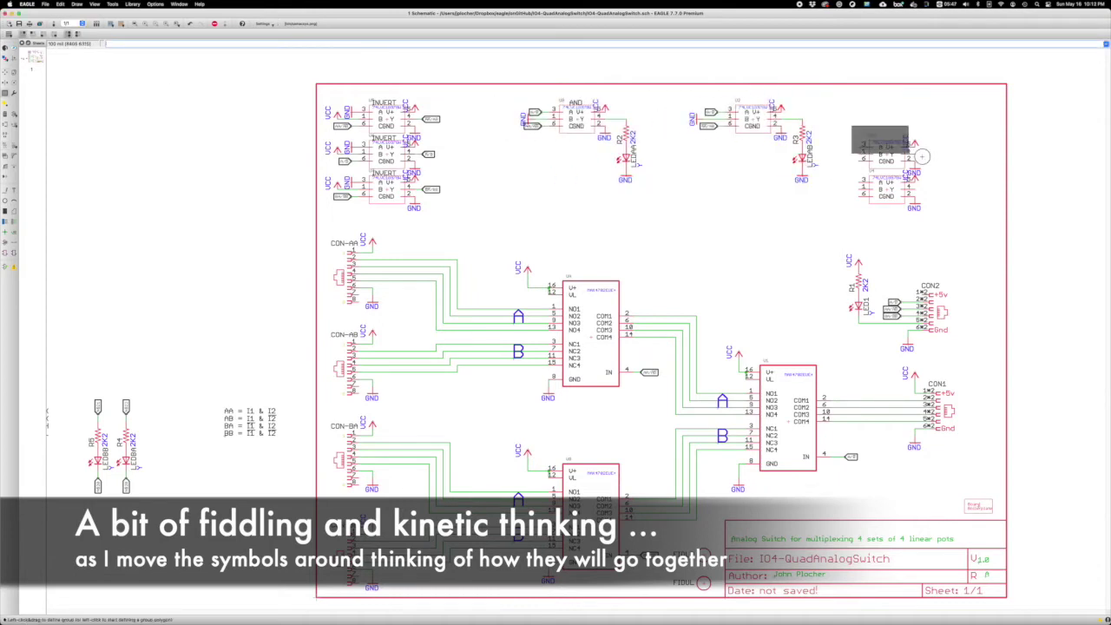
pyautogui.rightClick(923, 157)
pyautogui.click(942, 160)
pyautogui.click(534, 165)
# - Wire the U3 gate's two inputs and rename its input net
pyautogui.press('Escape')
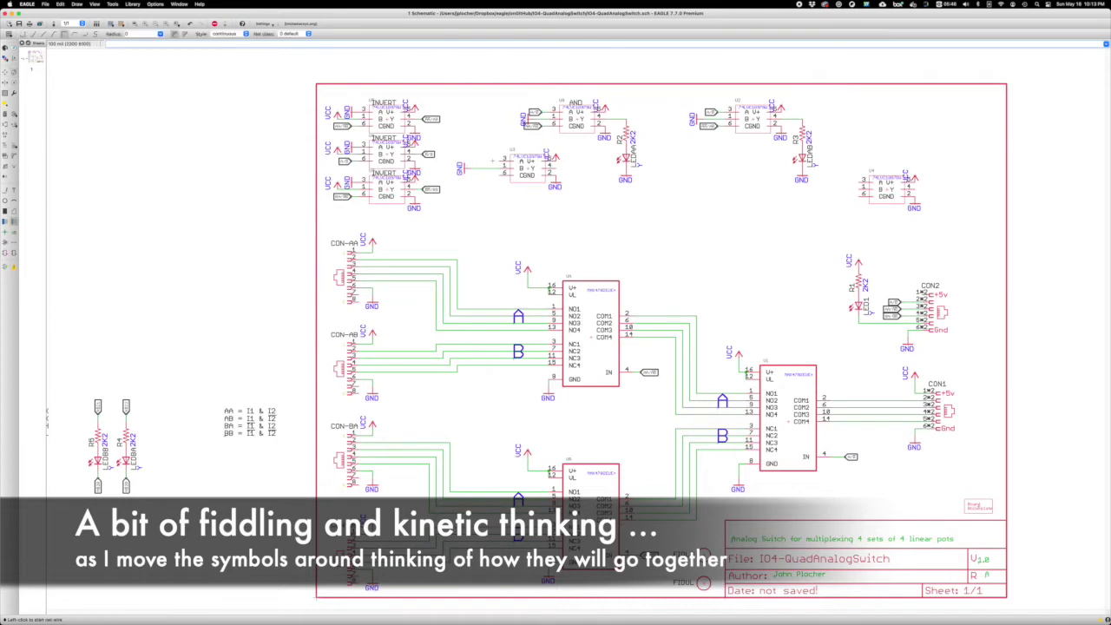
pyautogui.click(485, 161)
pyautogui.click(486, 175)
pyautogui.click(512, 161)
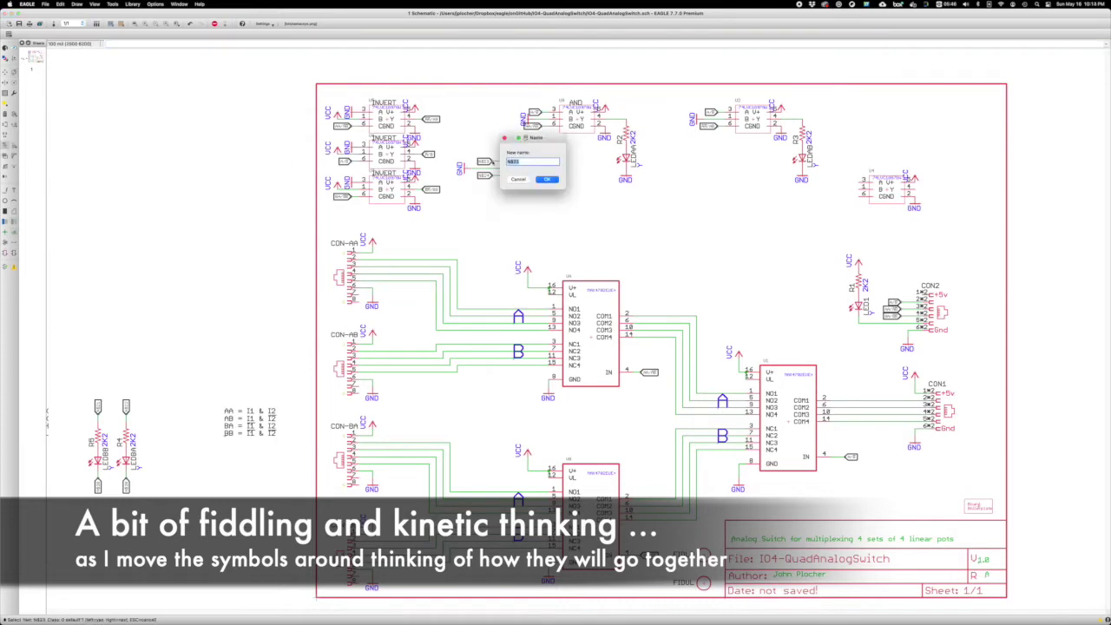
pyautogui.press('Escape')
# - Place the R4 LED below U3 and move U4 beside U2, shifting both right
pyautogui.click(126, 441)
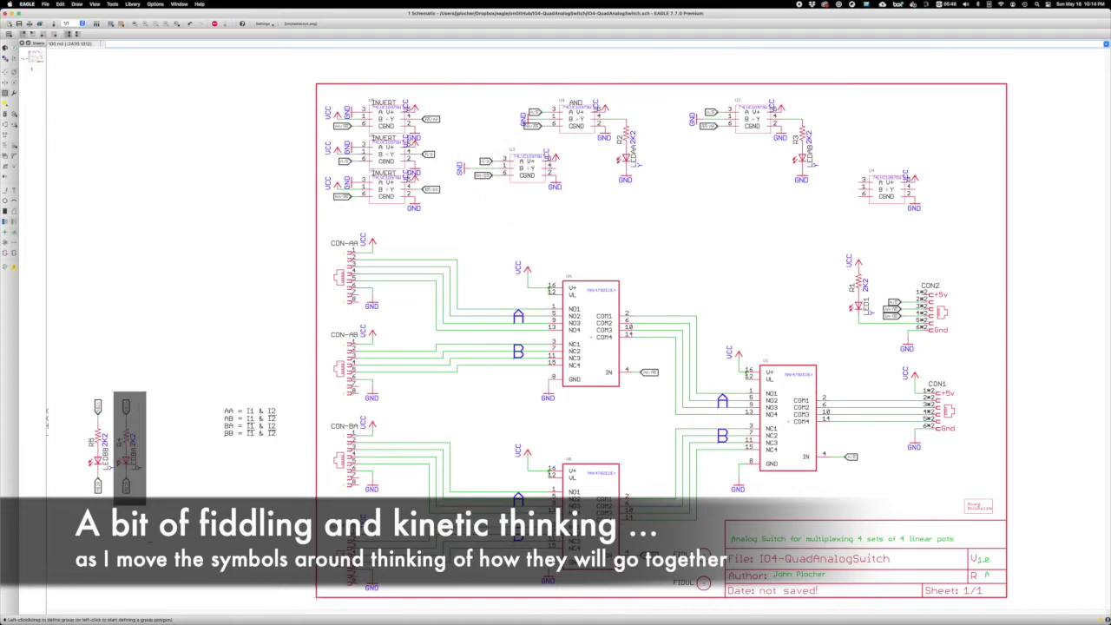
pyautogui.click(578, 192)
pyautogui.click(582, 233)
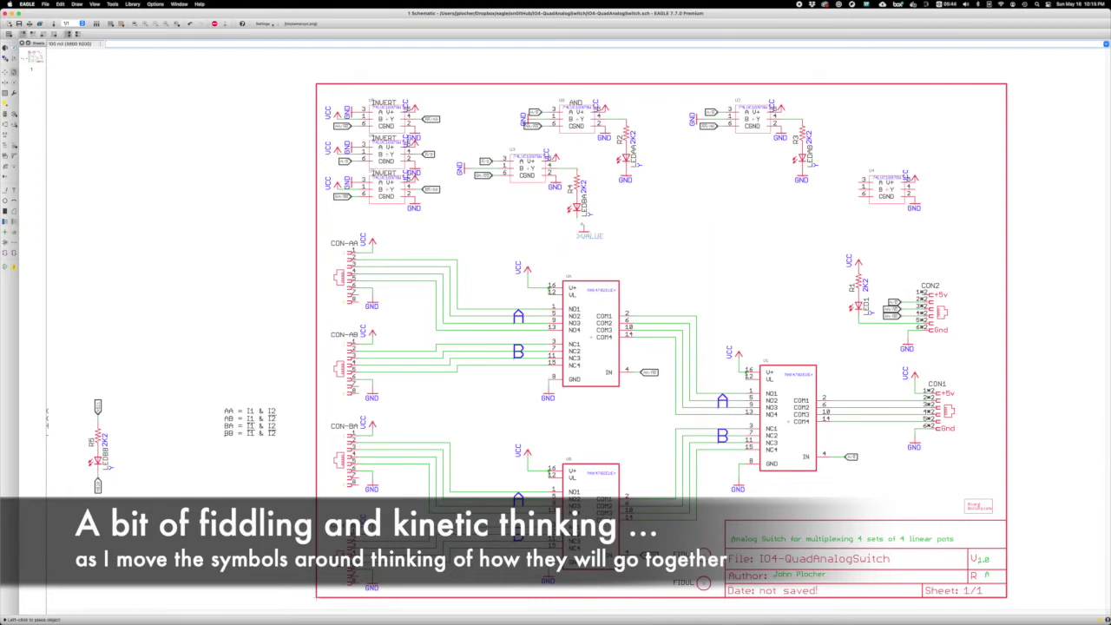
pyautogui.click(885, 189)
pyautogui.click(705, 169)
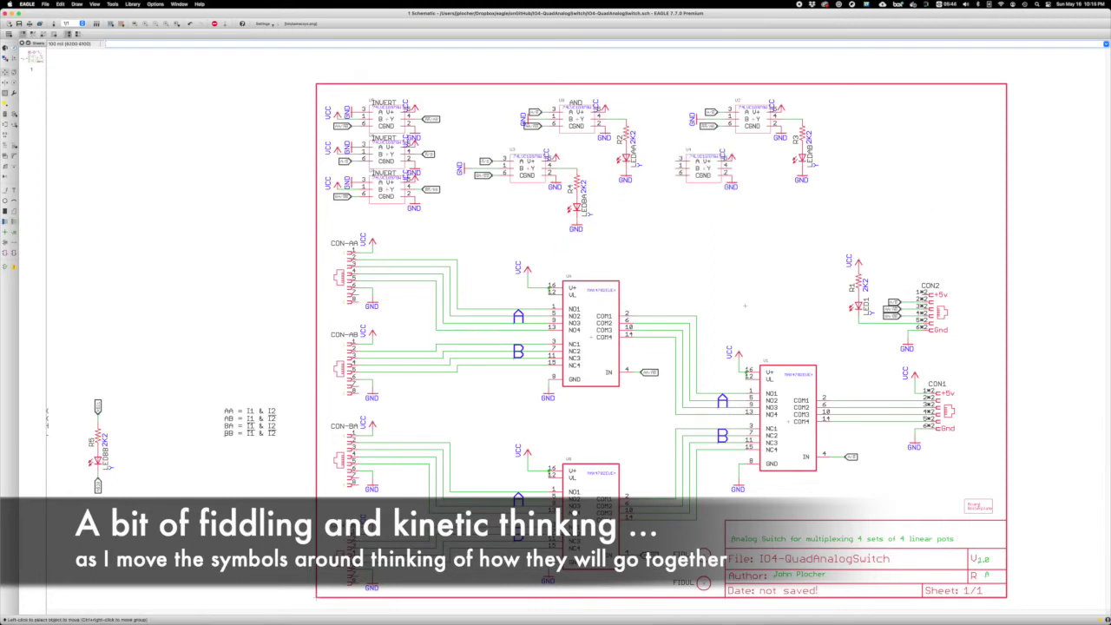
pyautogui.click(851, 208)
# - Wire U4's inputs from the GND supply and name the nets, the second BA
pyautogui.click(686, 168)
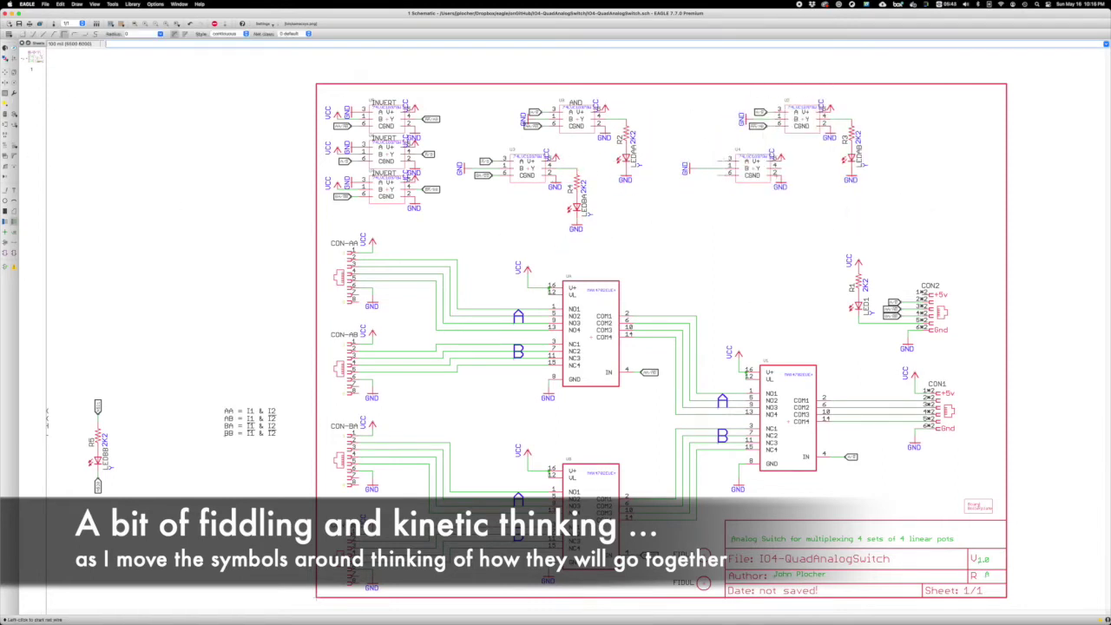
pyautogui.click(714, 162)
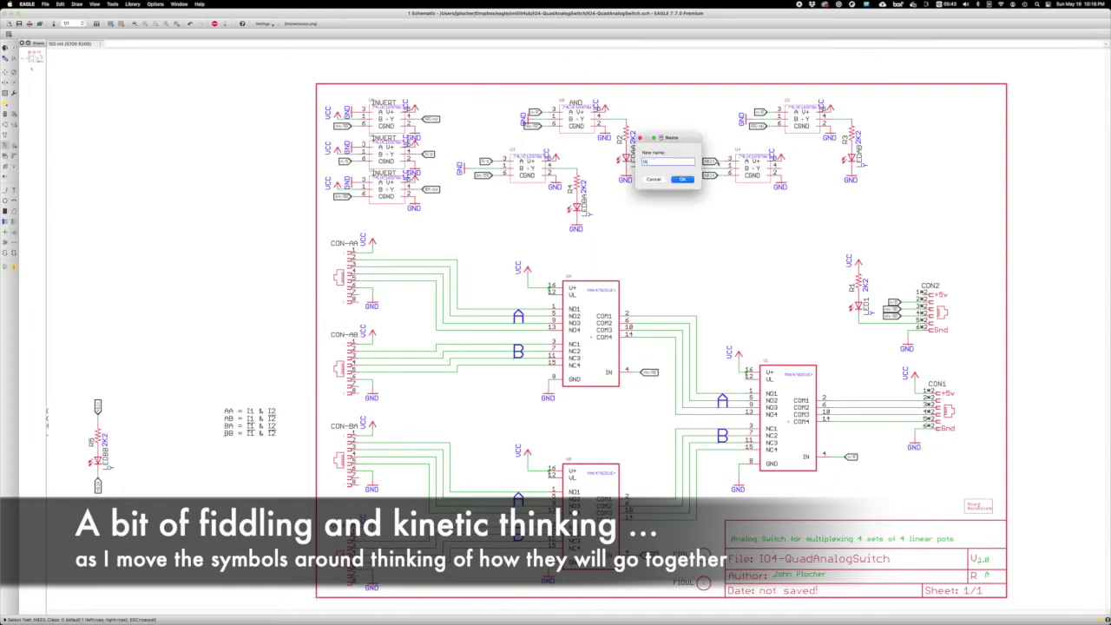
pyautogui.press('Return')
pyautogui.click(712, 175)
pyautogui.press('Return')
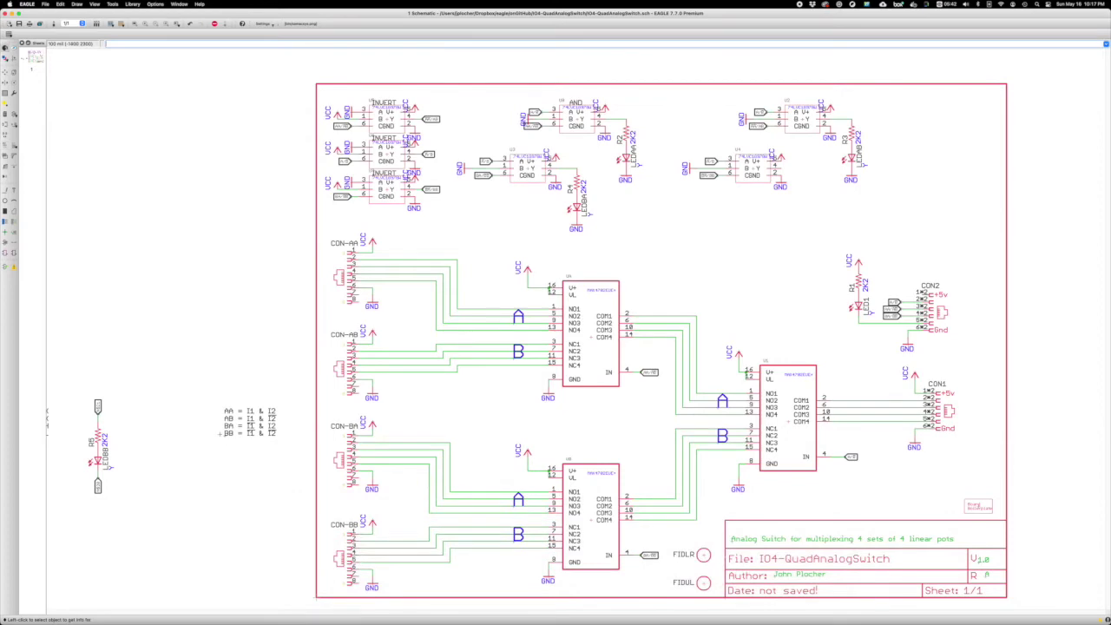
# - Move R5 beside U4 and connect U4's output to R5
pyautogui.scroll(-3, 577, 333)
pyautogui.rightClick(355, 422)
pyautogui.click(377, 489)
pyautogui.scroll(5, 679, 236)
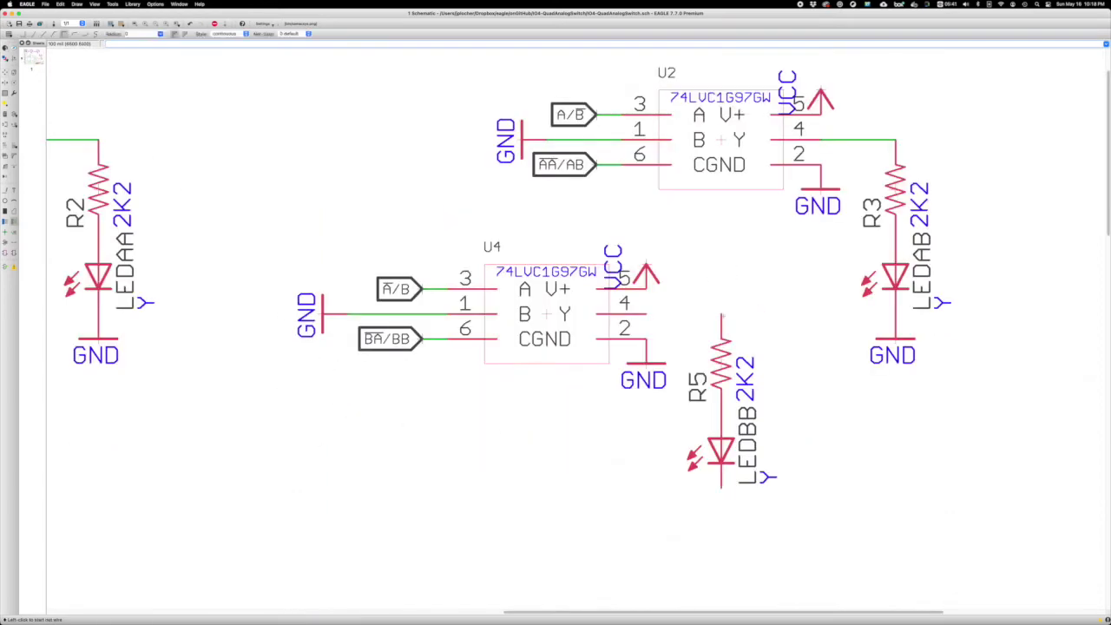
pyautogui.click(722, 316)
# - Delete the truth-table notes beside the sheet and add a pin label next to CON2
pyautogui.scroll(-5, 786, 78)
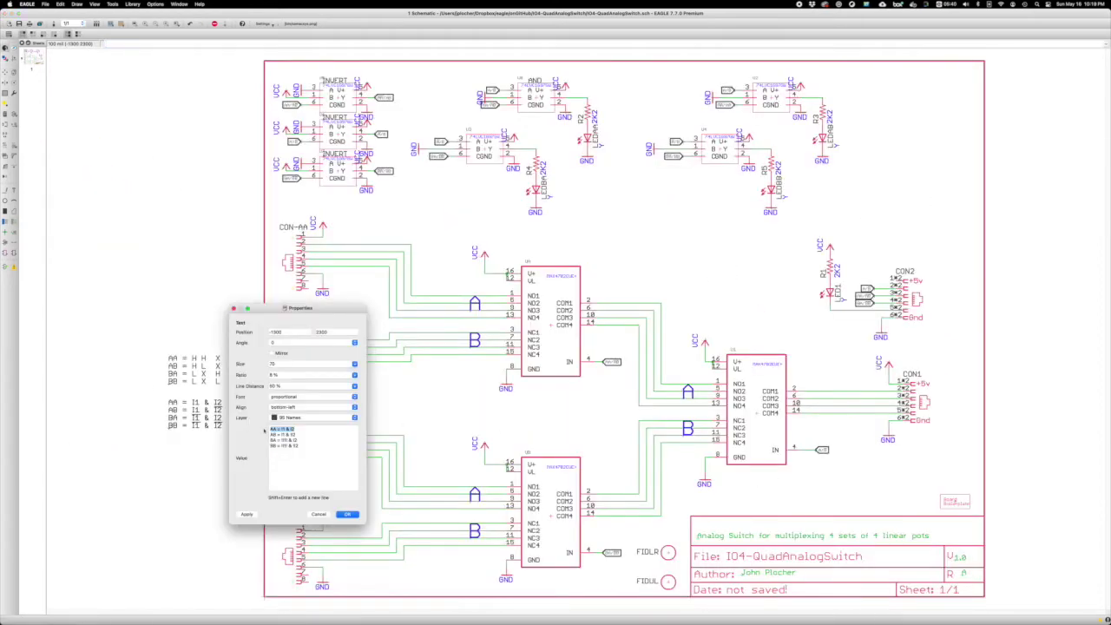
pyautogui.press('Escape')
pyautogui.click(168, 383)
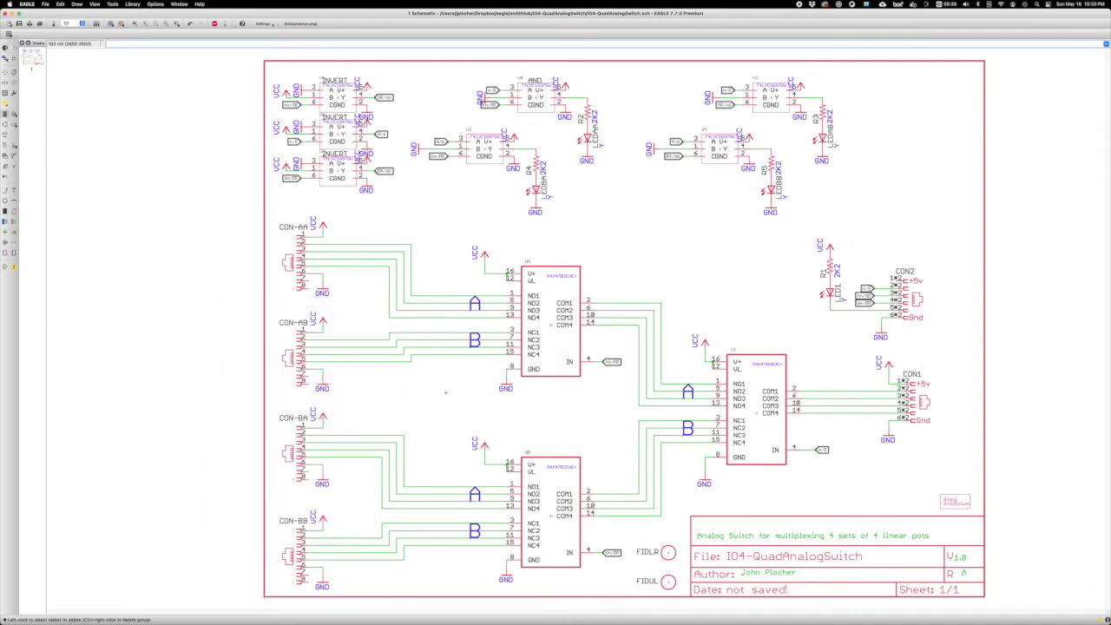
pyautogui.click(13, 190)
pyautogui.press('Escape')
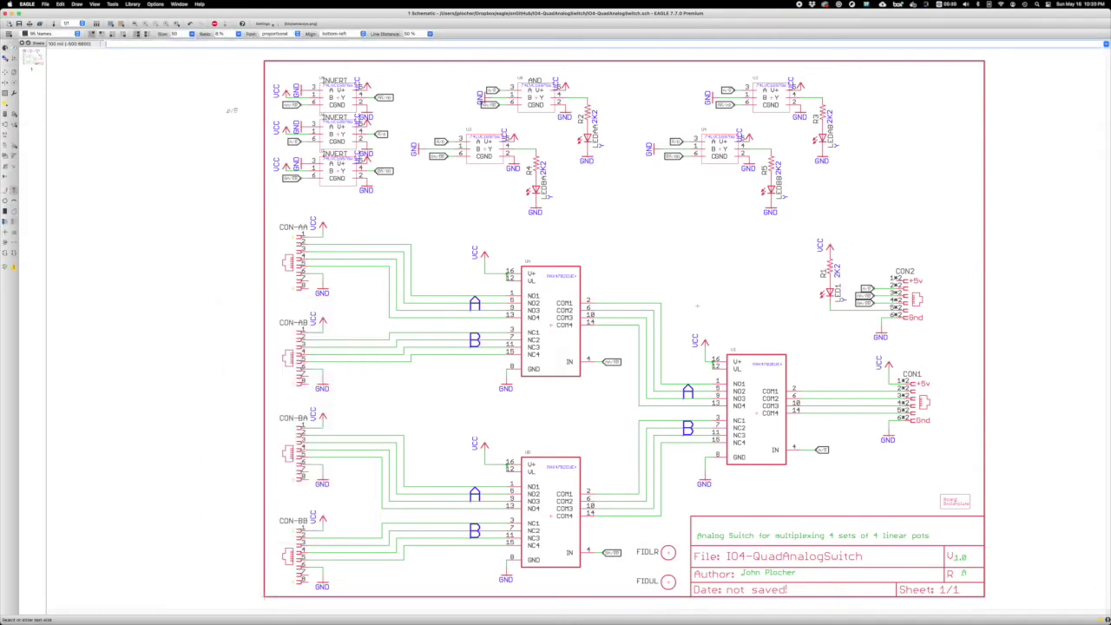
pyautogui.click(932, 287)
pyautogui.press('Escape')
# - Rename the gate net labels one after another
pyautogui.press('Escape')
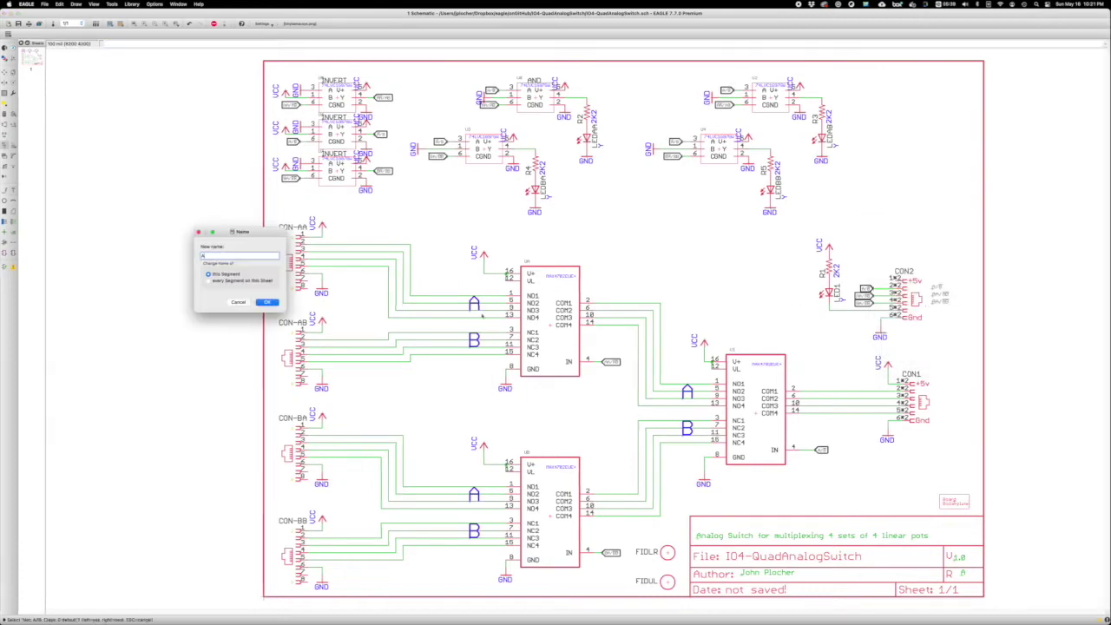
pyautogui.press('Escape')
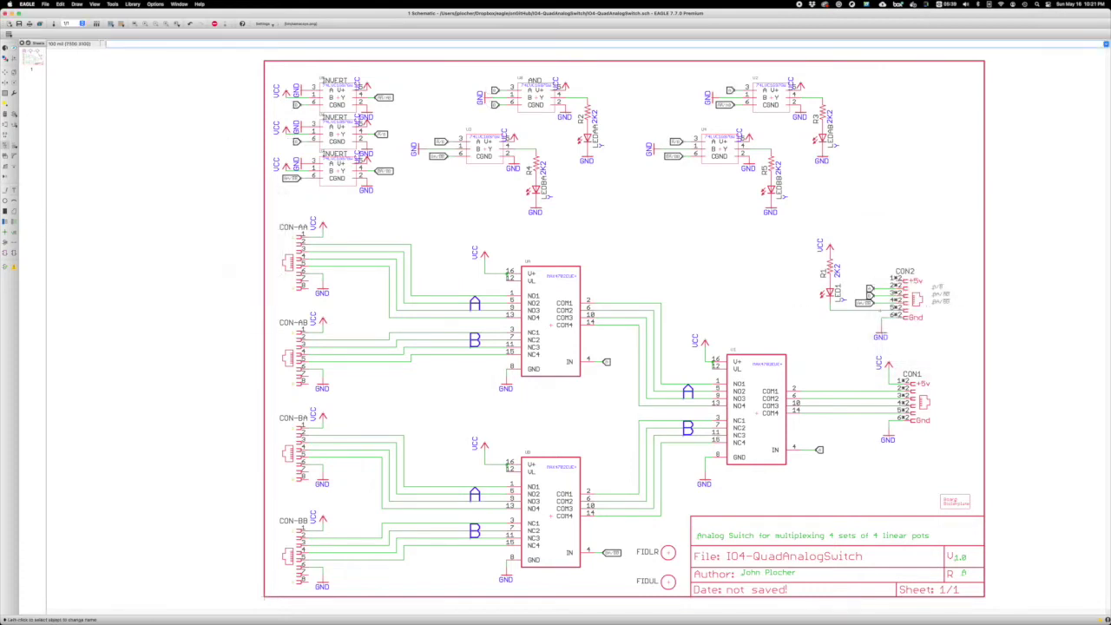
pyautogui.press('Escape')
pyautogui.click(389, 136)
pyautogui.press('Escape')
pyautogui.click(388, 136)
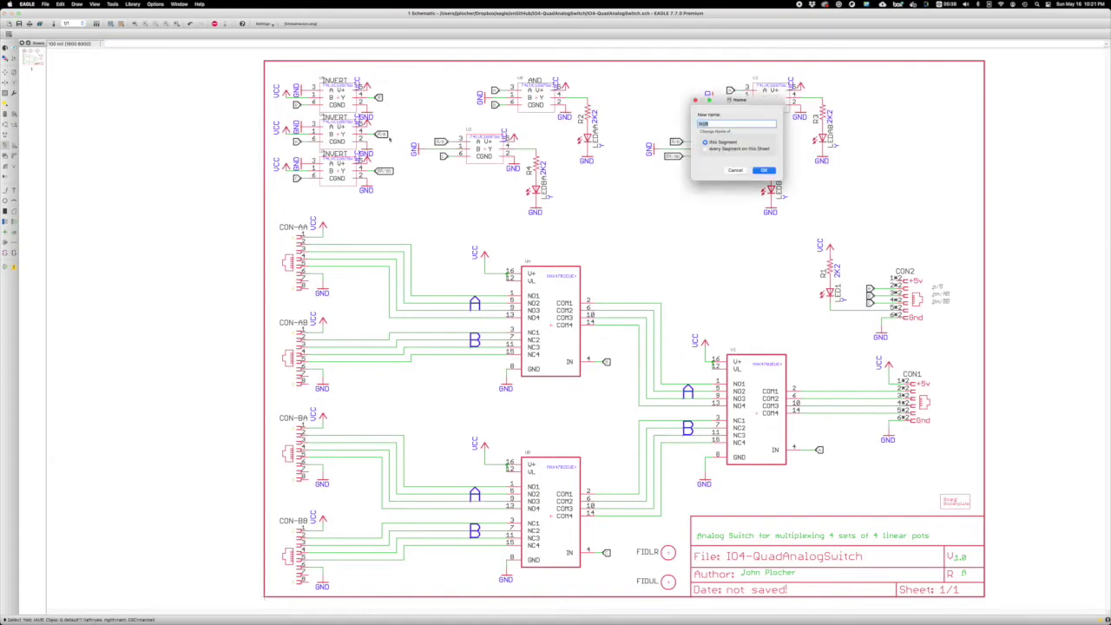
pyautogui.press('Return')
pyautogui.click(388, 137)
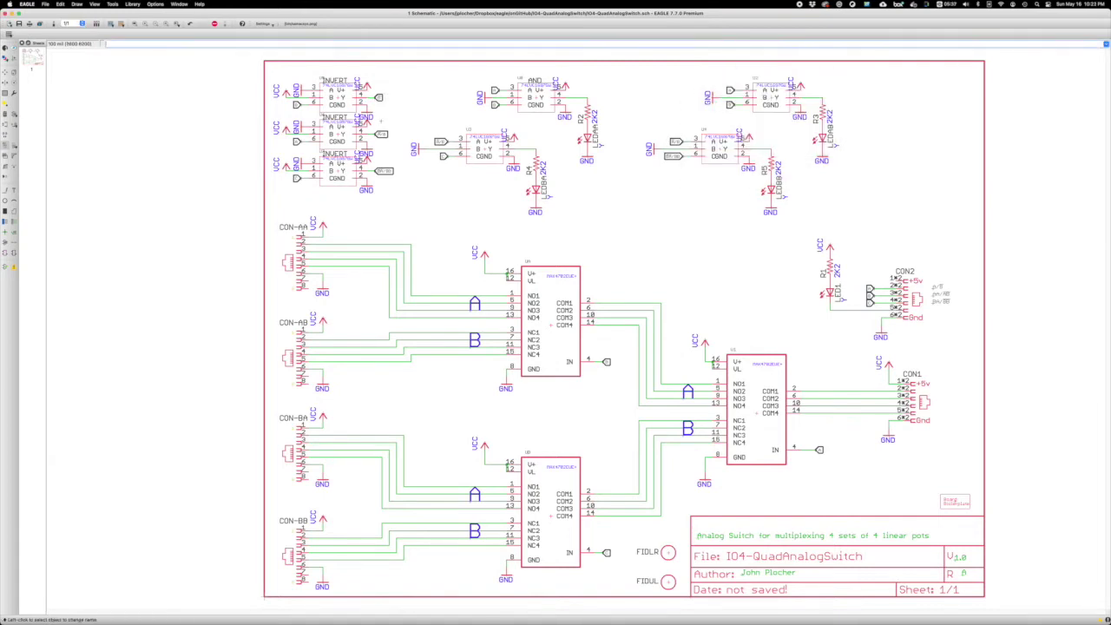
pyautogui.press('Escape')
pyautogui.press('Escape')
# - Regroup the INVERT gates, stacking them above the third INVERT gate
pyautogui.moveTo(271, 67); pyautogui.dragTo(341, 108)
pyautogui.rightClick(330, 95)
pyautogui.click(165, 113)
pyautogui.moveTo(273, 105); pyautogui.dragTo(400, 139)
pyautogui.rightClick(385, 147)
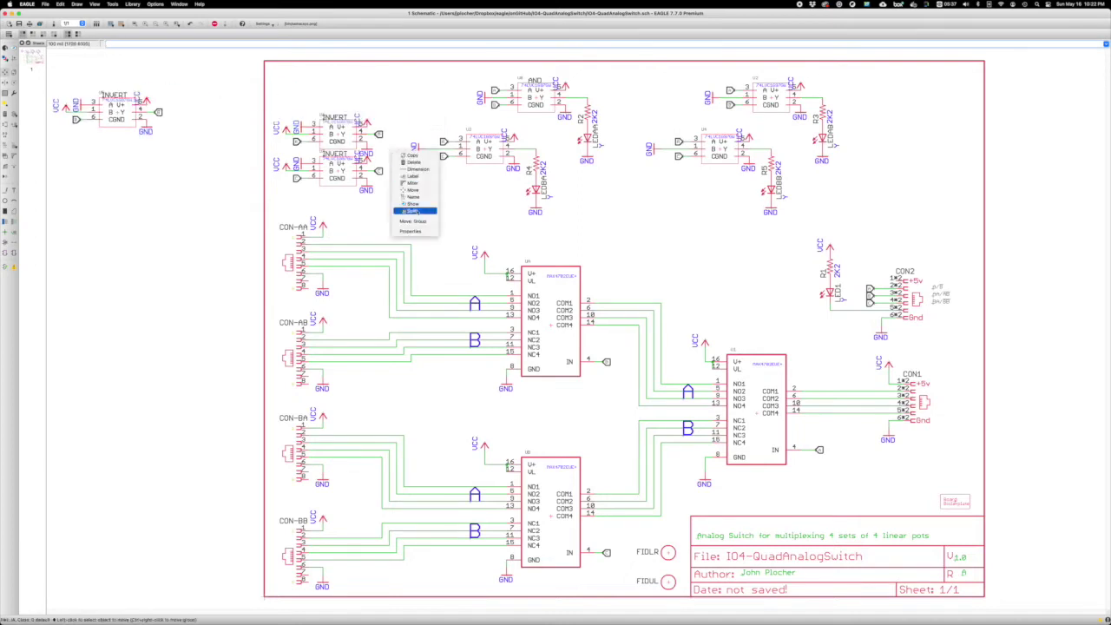
pyautogui.click(399, 173)
pyautogui.moveTo(55, 52); pyautogui.dragTo(200, 184)
pyautogui.rightClick(54, 50)
pyautogui.click(87, 161)
pyautogui.click(276, 71)
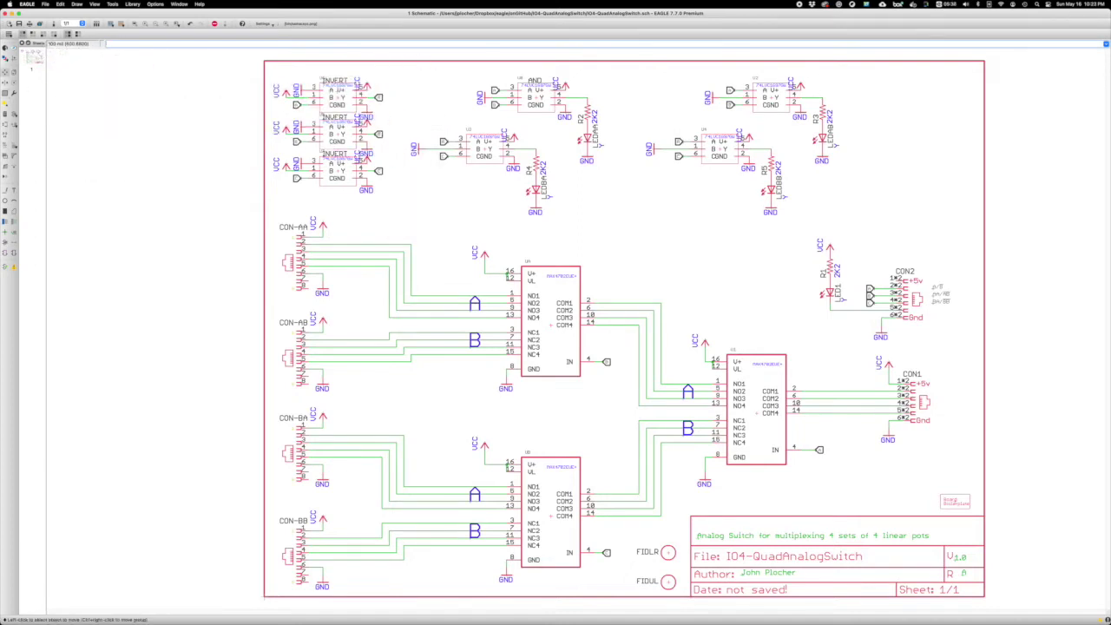
# - Add an upper-right Output note mapping each LED to its A/B/C inputs, then create the board
pyautogui.click(13, 189)
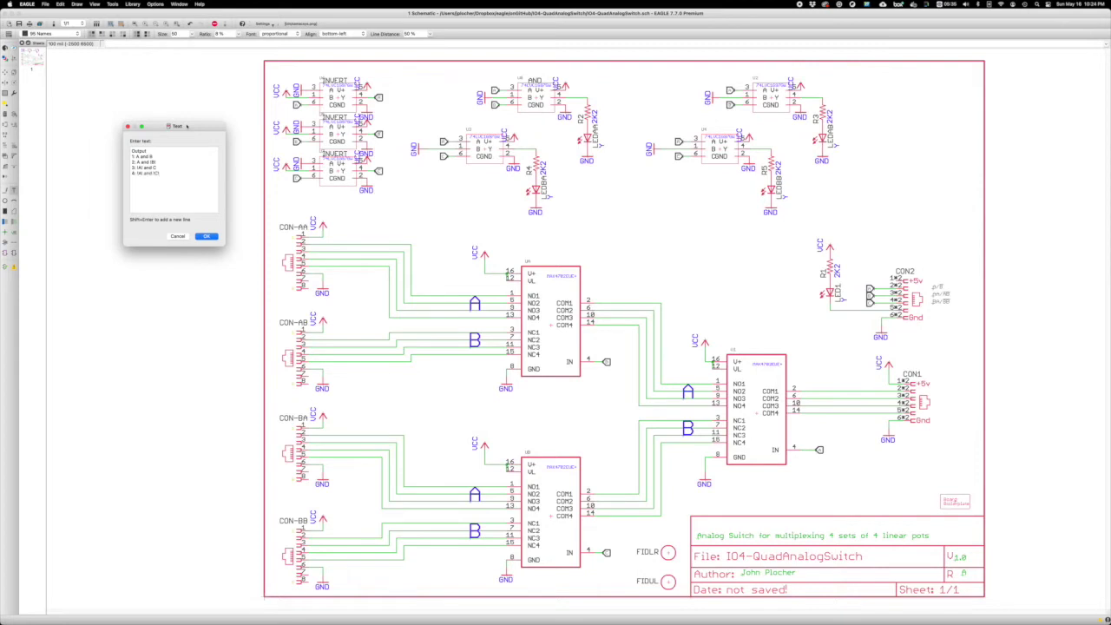
pyautogui.press('Return')
pyautogui.click(874, 149)
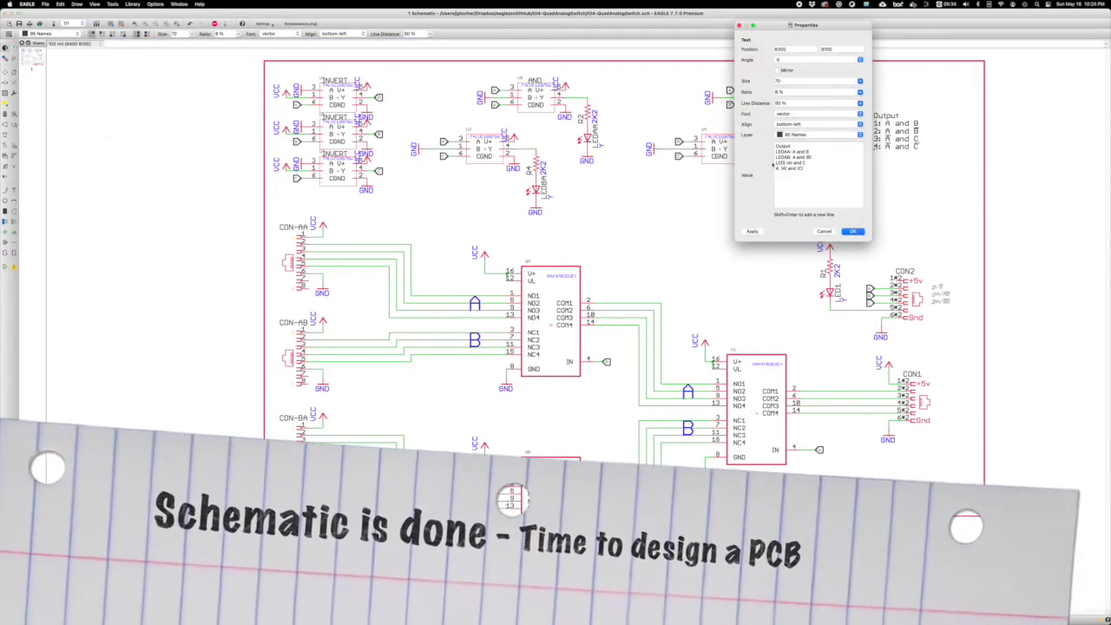
pyautogui.click(852, 231)
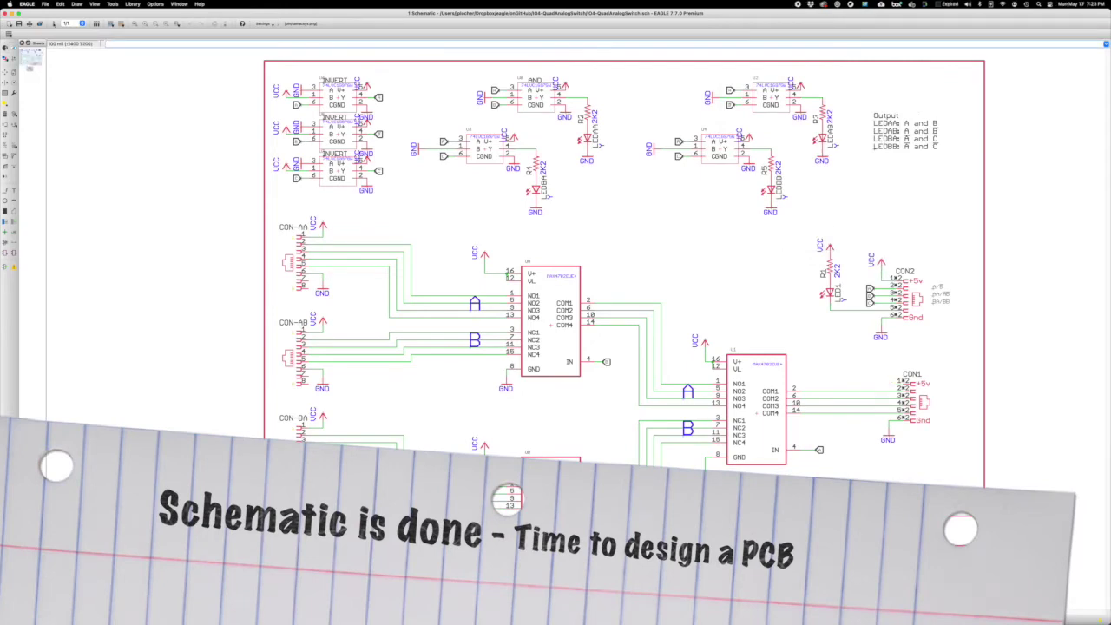
pyautogui.click(216, 24)
pyautogui.click(119, 55)
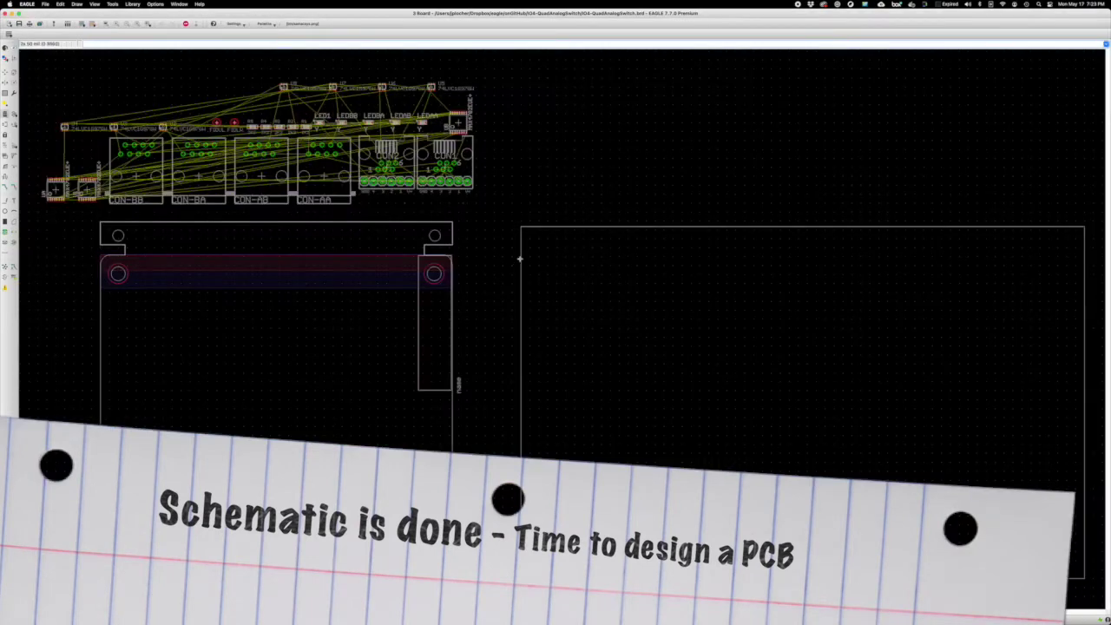
# - Replace the default outline with the rail template and place CON2 and CON1 along its bottom
pyautogui.click(521, 577)
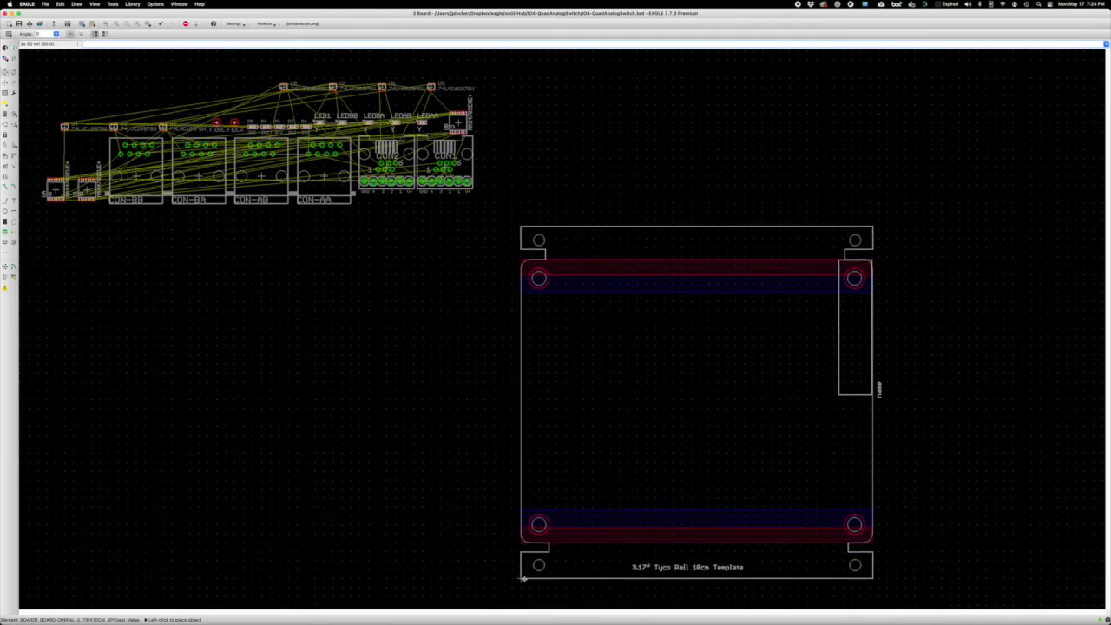
pyautogui.click(521, 578)
pyautogui.click(396, 170)
pyautogui.click(740, 497)
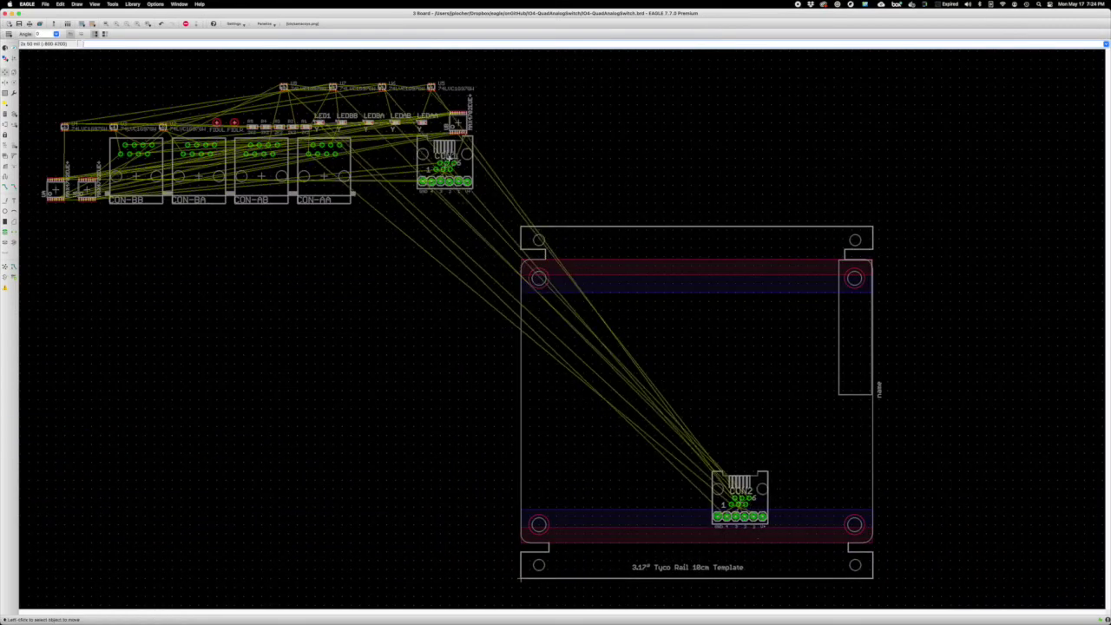
pyautogui.click(445, 163)
pyautogui.click(804, 497)
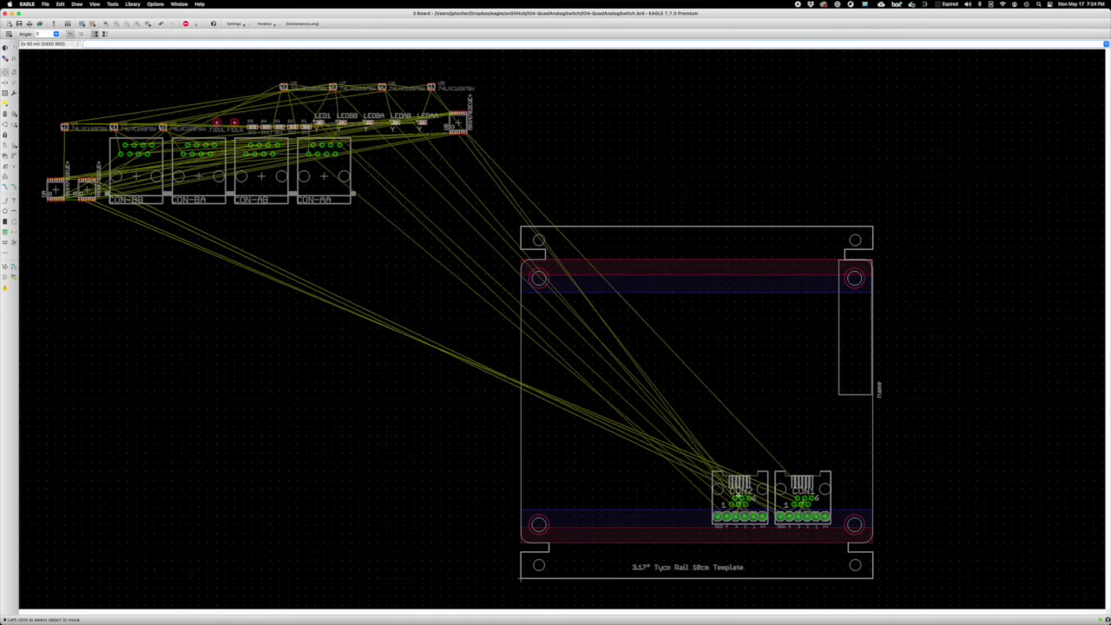
pyautogui.click(736, 498)
pyautogui.click(731, 498)
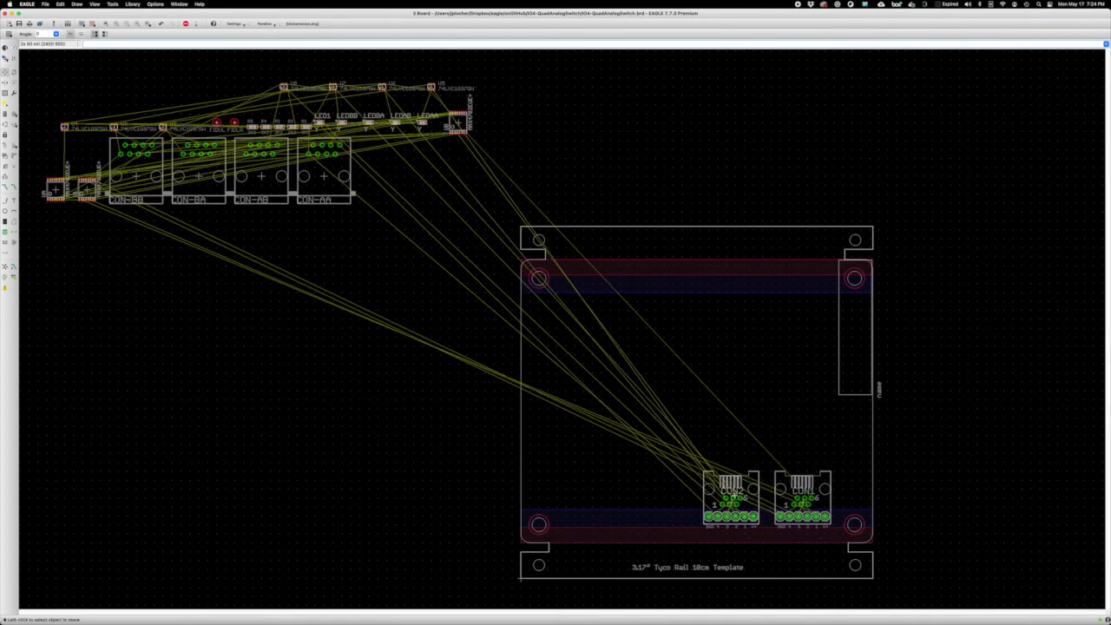
# - Rotate CON1 and CON2 by 180 degrees so their pins face up
pyautogui.click(803, 497)
pyautogui.rightClick(804, 497)
pyautogui.click(803, 496)
pyautogui.click(732, 498)
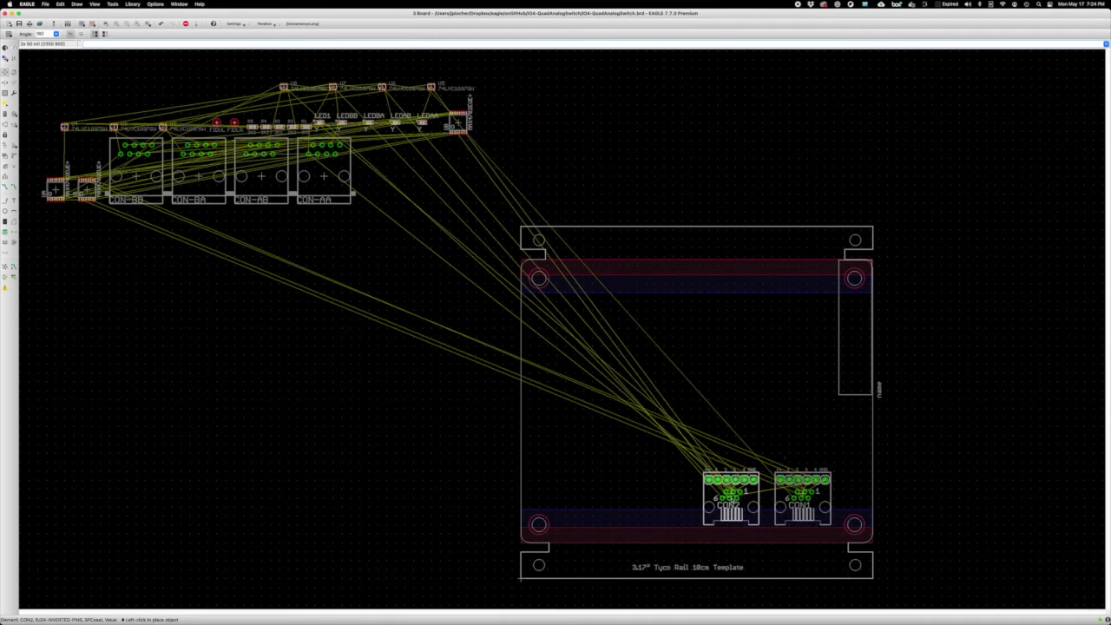
pyautogui.rightClick(731, 498)
pyautogui.click(731, 498)
# - Rotate CON-AA, CON-AB, CON-BA and CON-BB 180 degrees and line them up at the board's top
pyautogui.click(323, 176)
pyautogui.rightClick(794, 280)
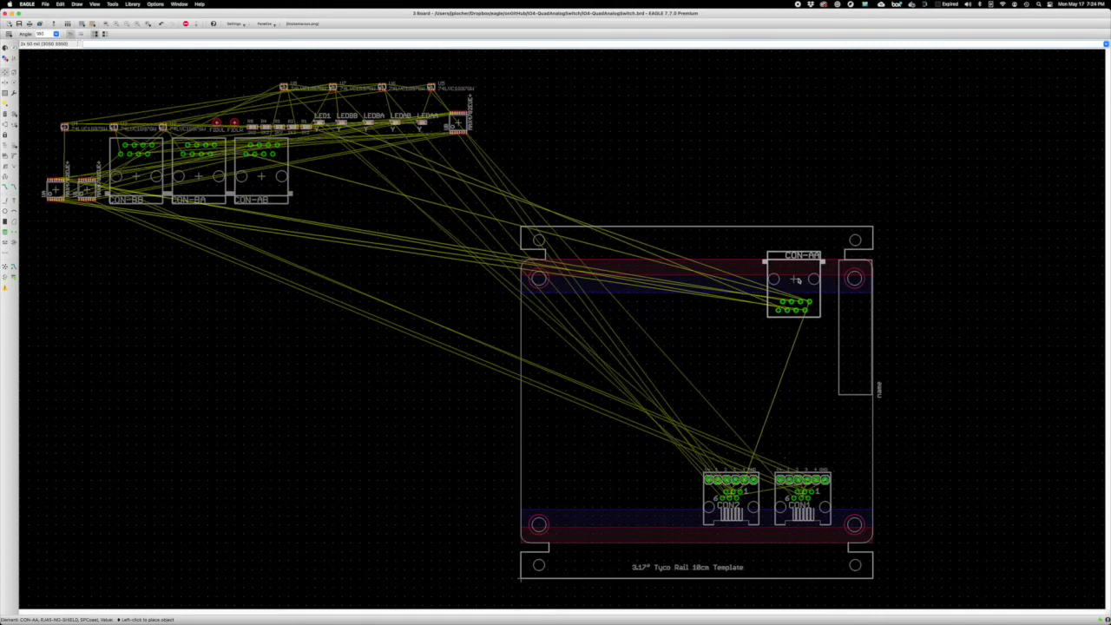
pyautogui.click(798, 279)
pyautogui.click(314, 170)
pyautogui.rightClick(722, 276)
pyautogui.click(727, 279)
pyautogui.click(199, 176)
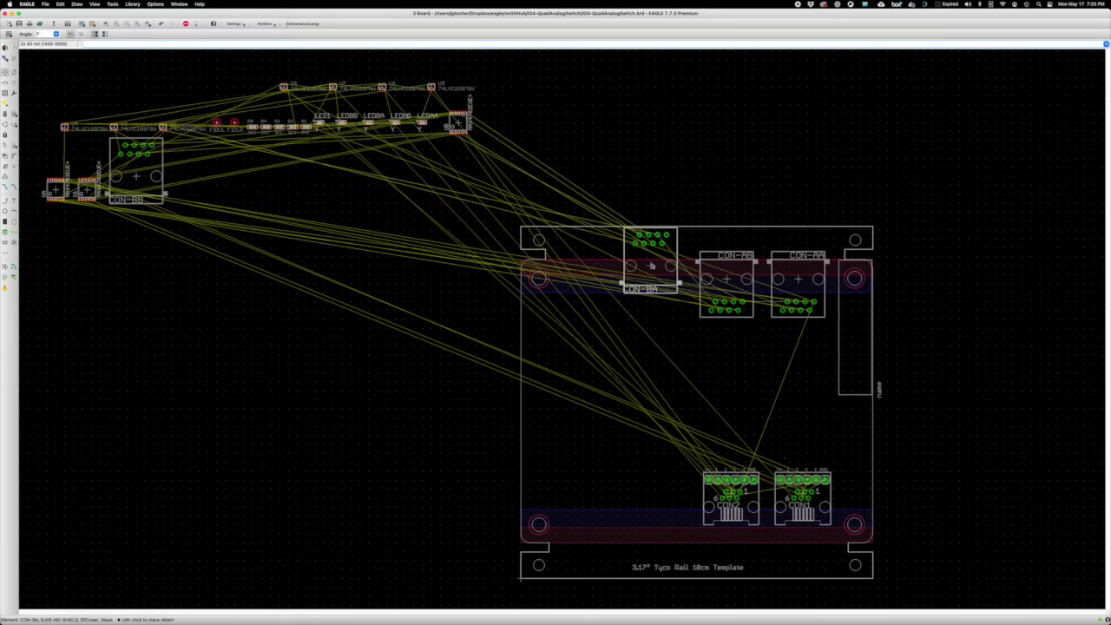
pyautogui.rightClick(654, 282)
pyautogui.click(655, 279)
pyautogui.click(136, 176)
pyautogui.rightClick(580, 279)
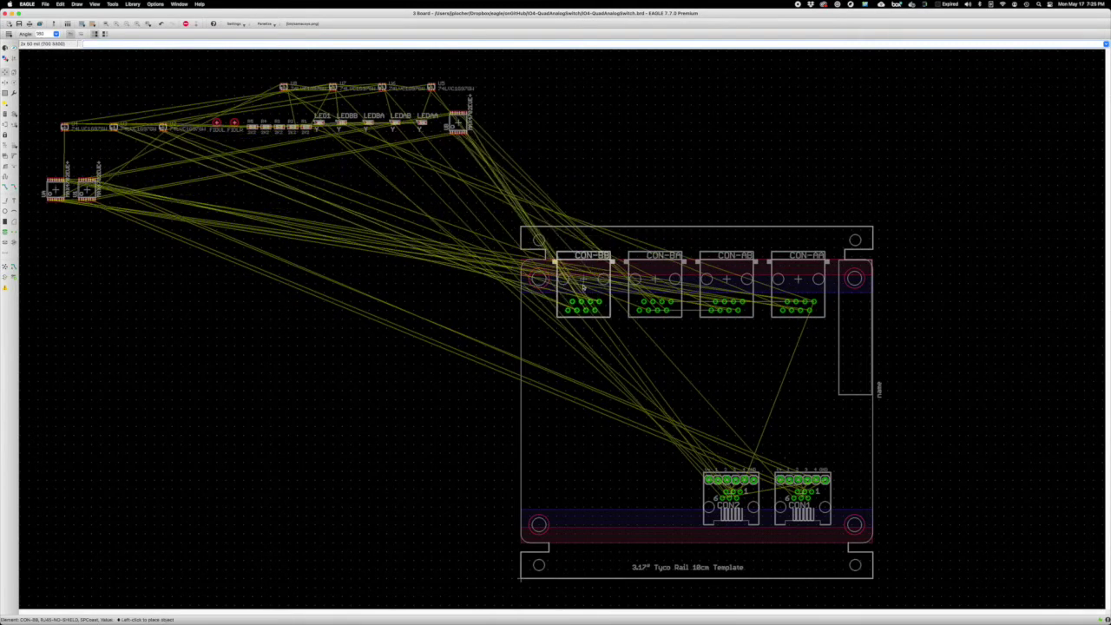
pyautogui.click(584, 287)
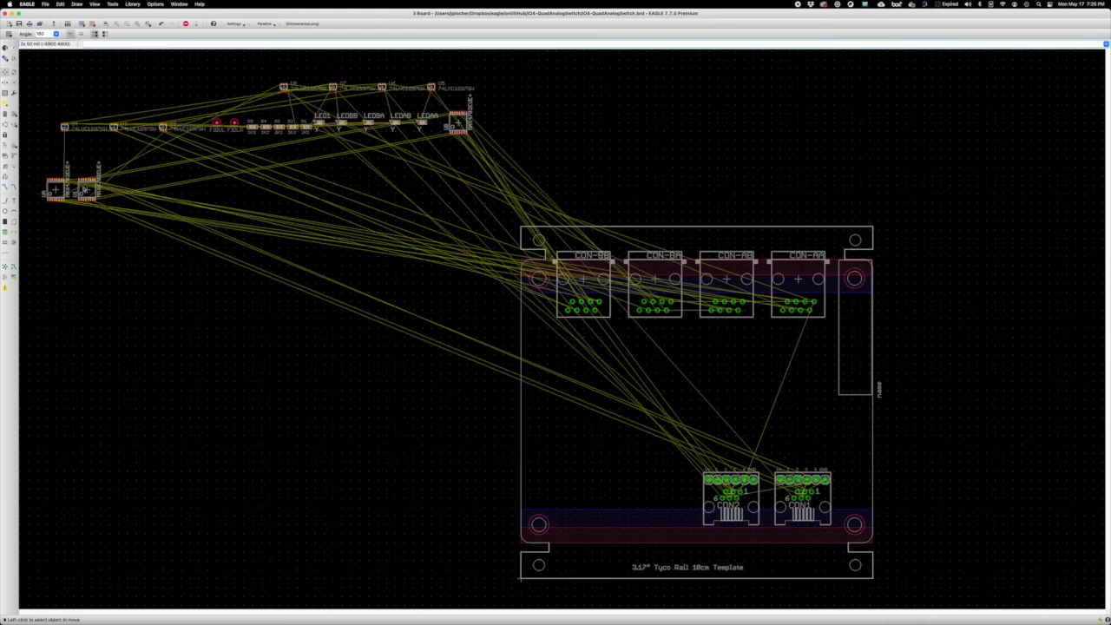
# - Place the three switch ICs under the connectors and LED1 between CON2 and CON1
pyautogui.click(88, 189)
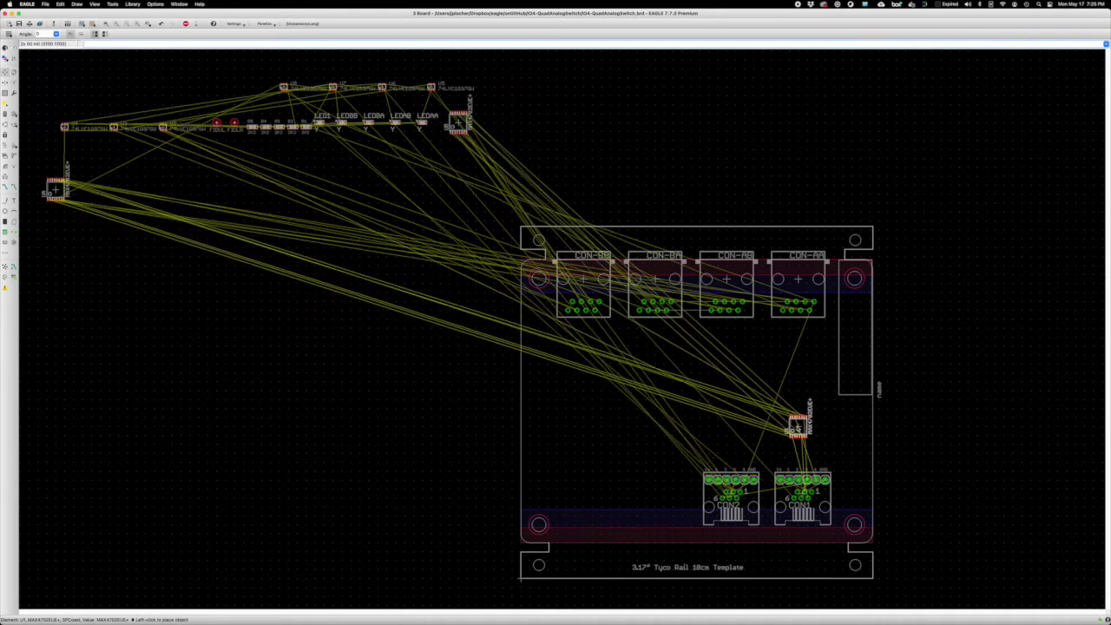
pyautogui.click(797, 426)
pyautogui.click(61, 191)
pyautogui.click(758, 358)
pyautogui.click(458, 122)
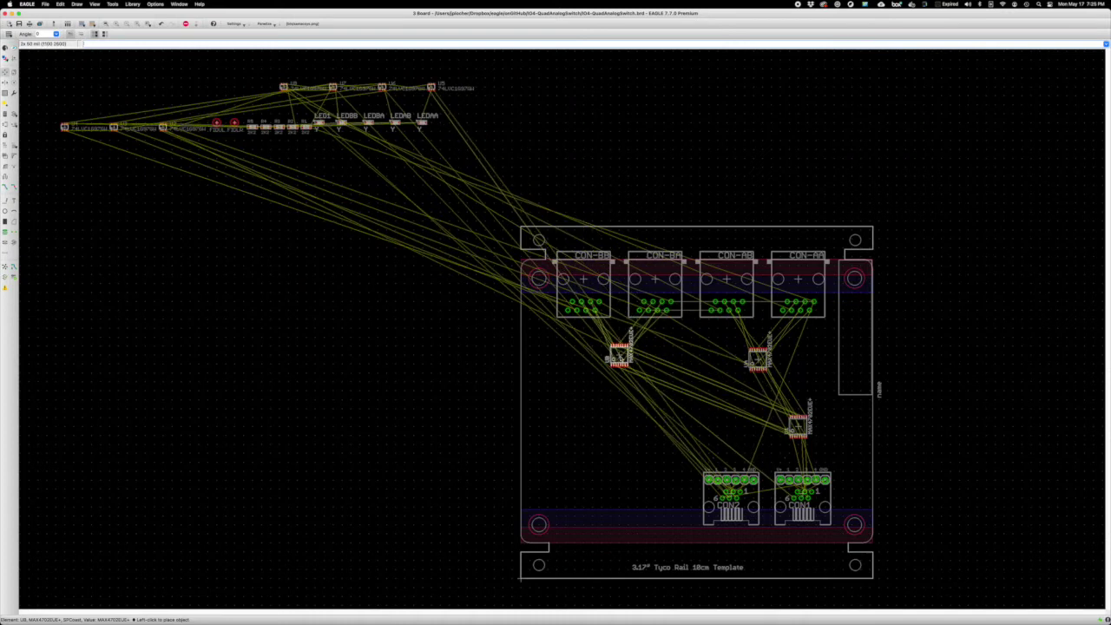
pyautogui.click(619, 354)
pyautogui.click(319, 124)
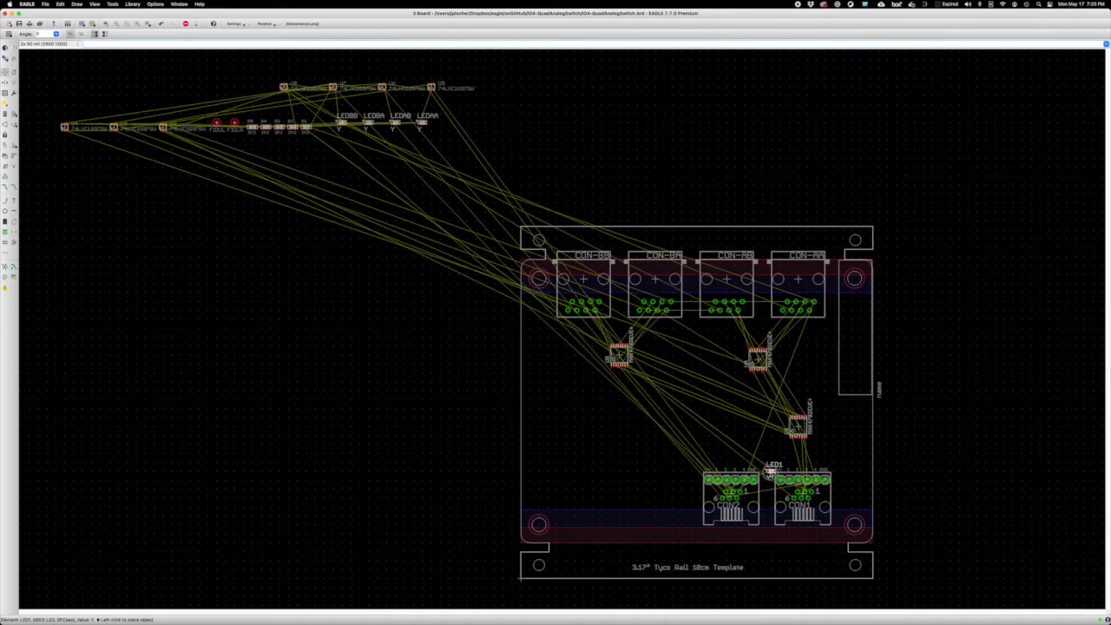
pyautogui.click(766, 475)
# - Move the four status LEDs as a group onto the connector row
pyautogui.moveTo(329, 112); pyautogui.dragTo(441, 139)
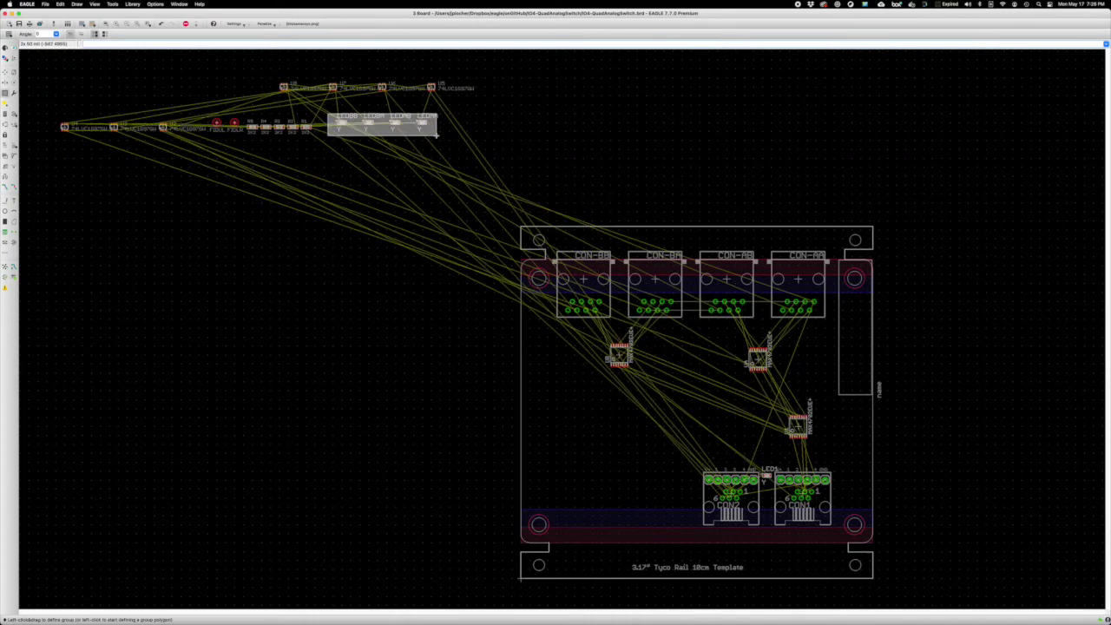
pyautogui.rightClick(426, 137)
pyautogui.click(449, 208)
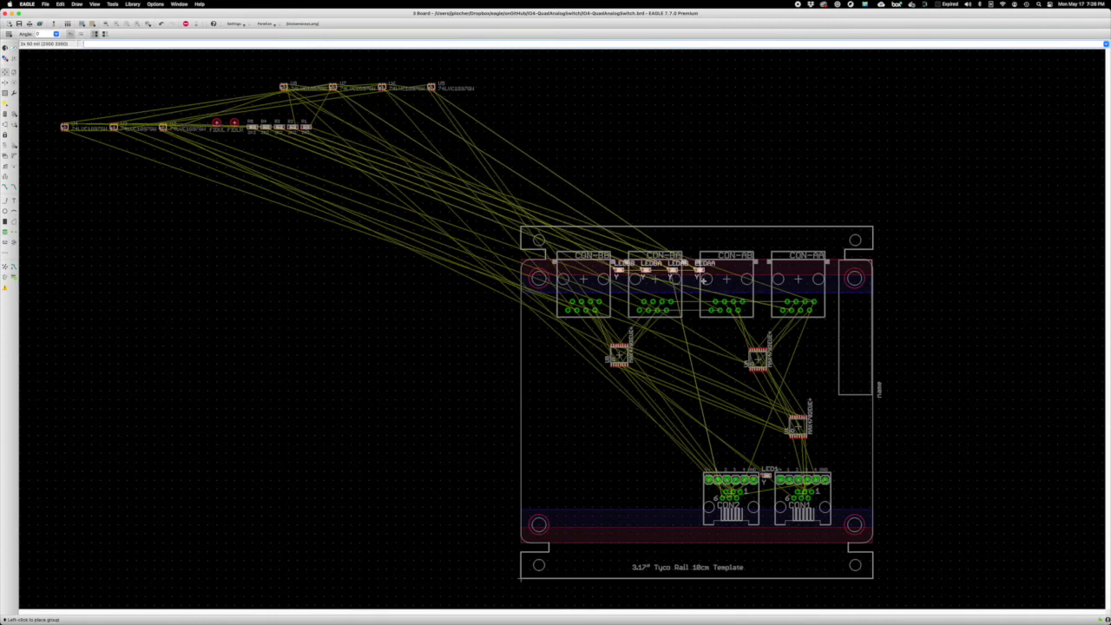
pyautogui.click(660, 270)
pyautogui.click(704, 273)
# - Reposition LEDAA and the other status LEDs along the connector row
pyautogui.click(675, 271)
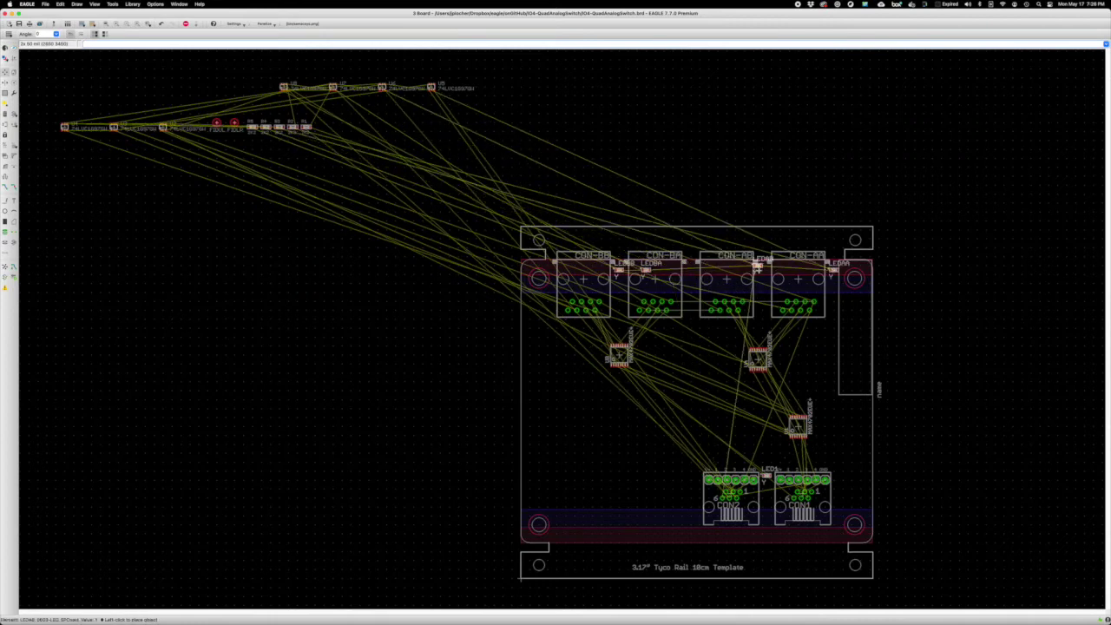
pyautogui.click(762, 269)
pyautogui.click(647, 271)
pyautogui.click(692, 269)
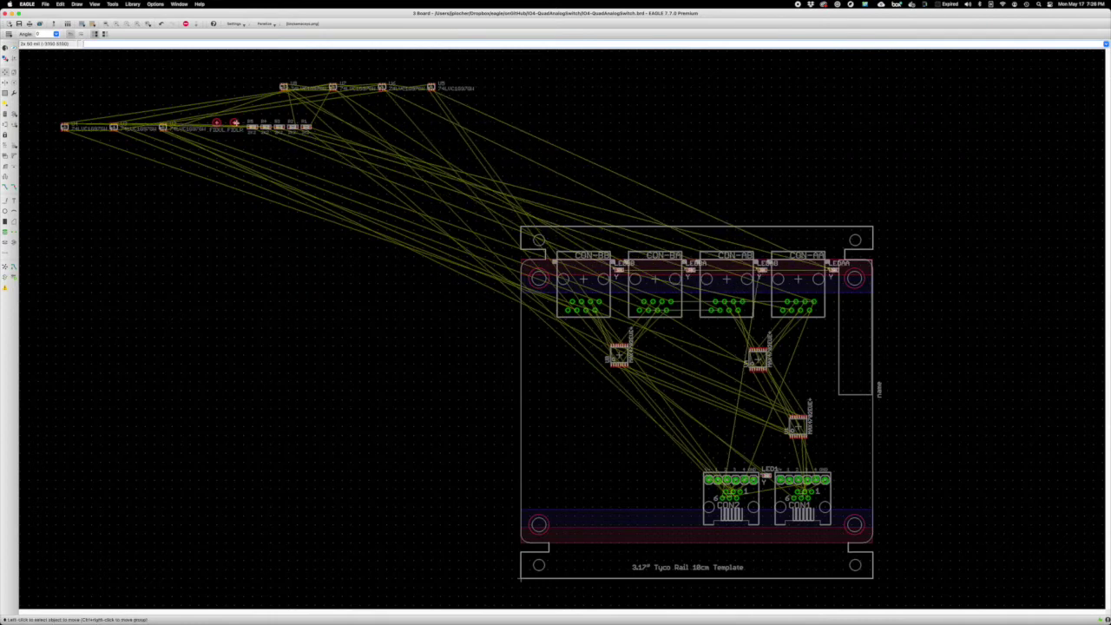
# - Place the two fiducials at the board's bottom-right and top-left corners
pyautogui.click(234, 122)
pyautogui.click(839, 565)
pyautogui.click(216, 123)
pyautogui.click(557, 239)
# - Place buffer chips, including U4, U5 and U6, down the board's left edge
pyautogui.click(162, 127)
pyautogui.click(535, 310)
pyautogui.click(114, 127)
pyautogui.click(534, 333)
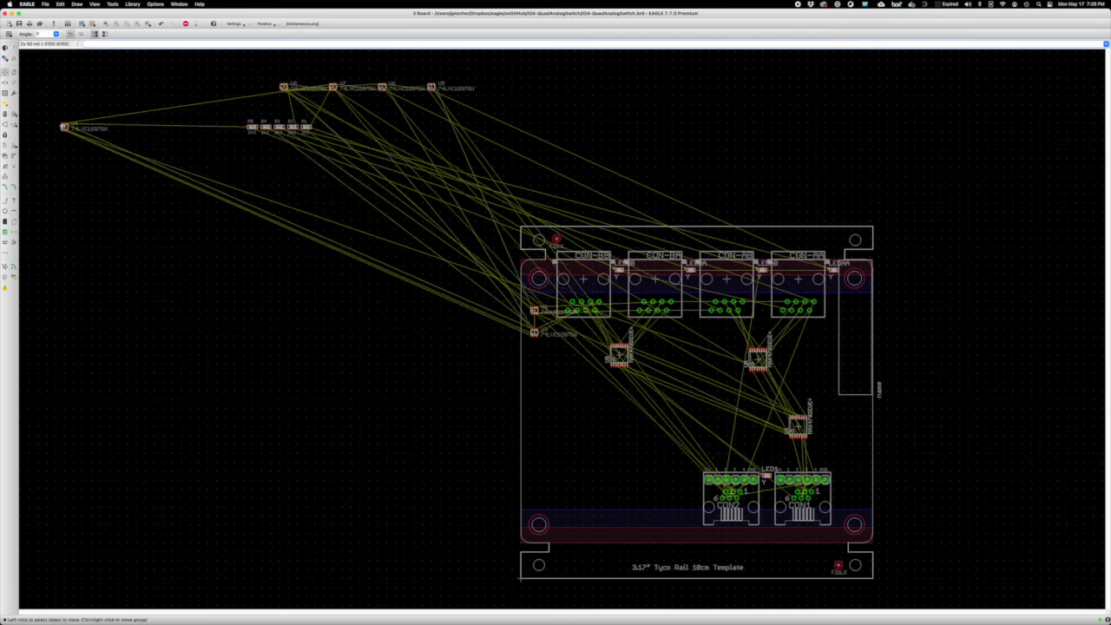
pyautogui.click(64, 127)
pyautogui.click(533, 354)
pyautogui.click(431, 87)
pyautogui.click(534, 374)
pyautogui.click(382, 87)
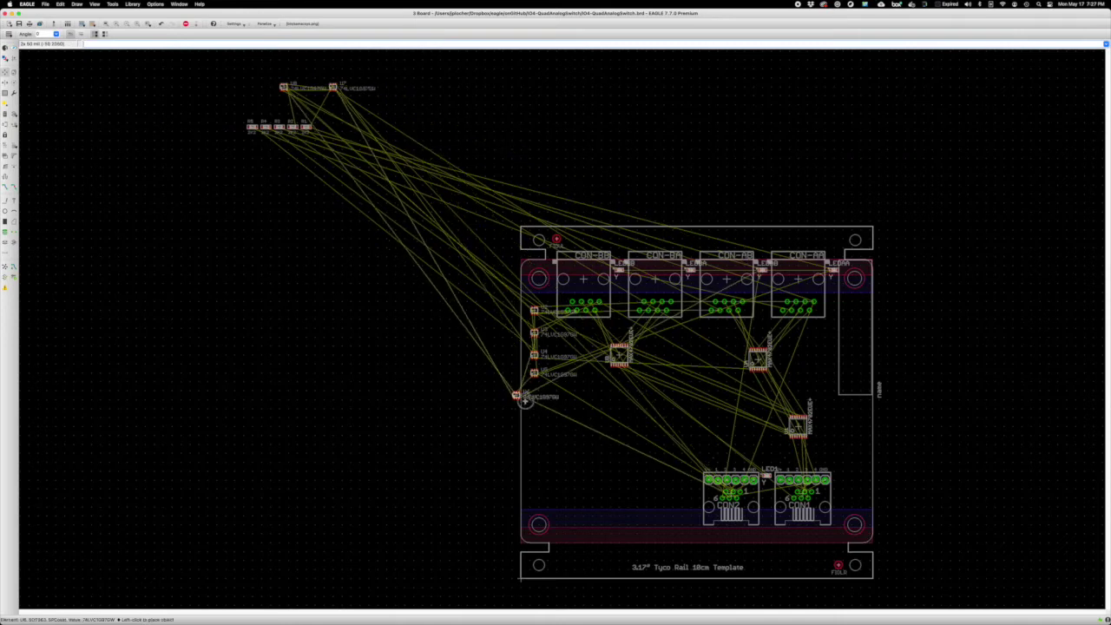
pyautogui.click(534, 395)
# - Bring U7 and U8 onto the board and adjust U4 on the left edge
pyautogui.click(333, 87)
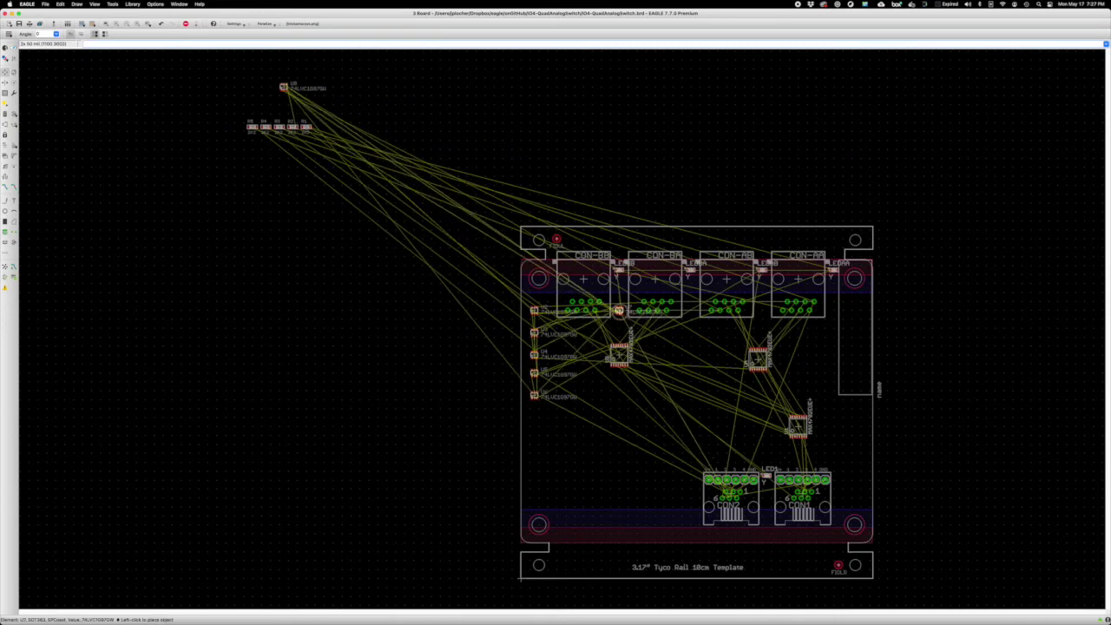
pyautogui.click(563, 396)
pyautogui.click(763, 310)
pyautogui.click(534, 373)
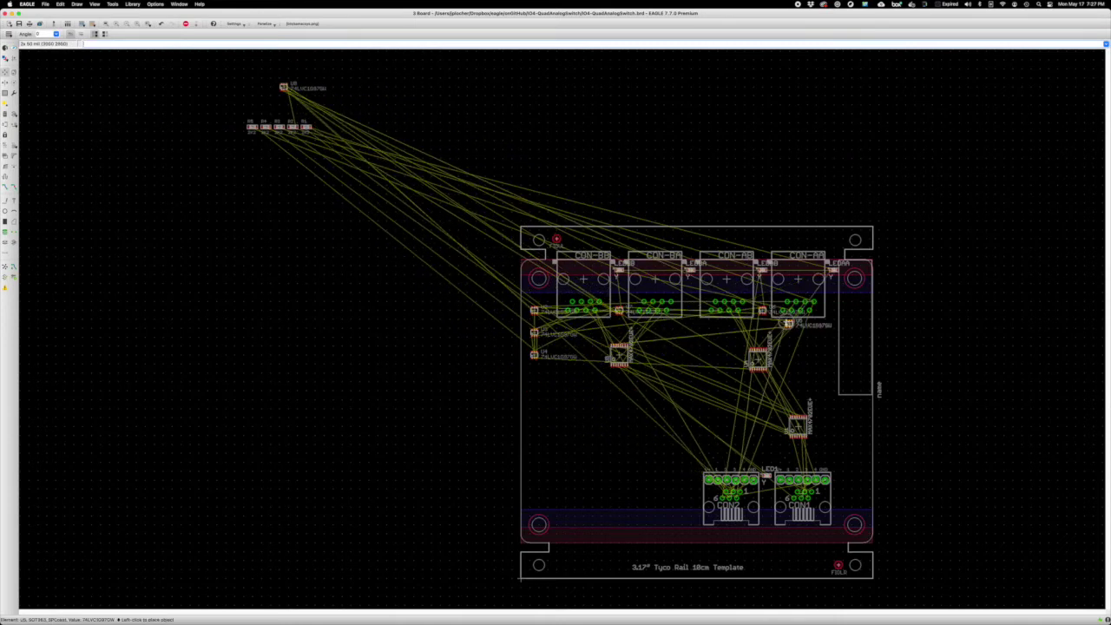
pyautogui.click(283, 87)
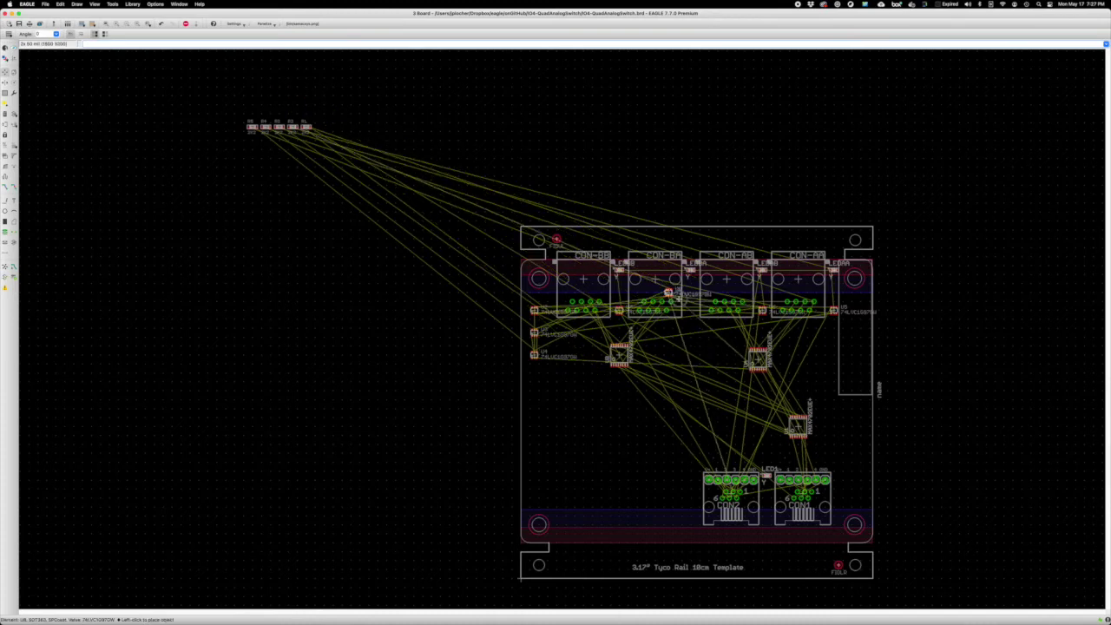
pyautogui.click(534, 376)
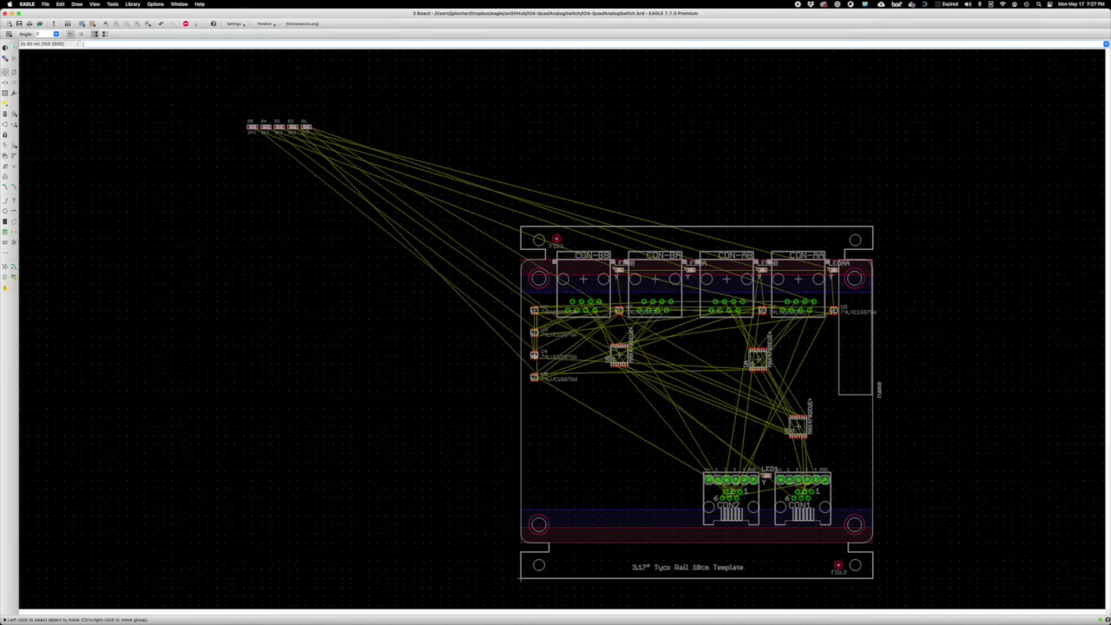
pyautogui.click(534, 354)
pyautogui.click(535, 354)
# - Place R1 beside LED1 and the 2K2 resistors under the connectors
pyautogui.click(305, 127)
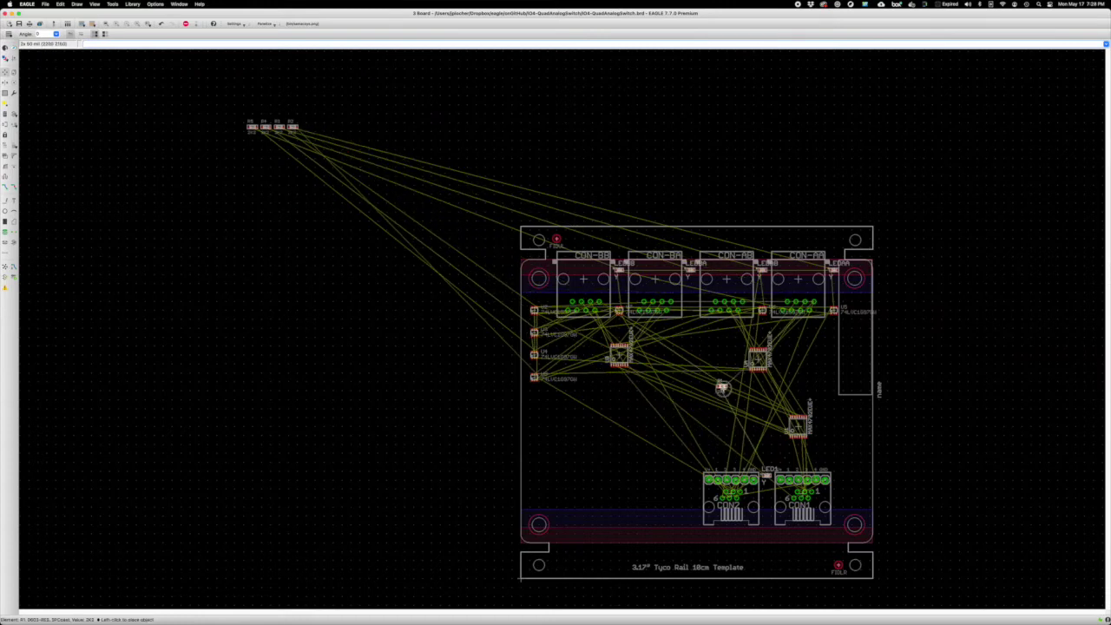
pyautogui.click(767, 487)
pyautogui.click(293, 126)
pyautogui.click(834, 287)
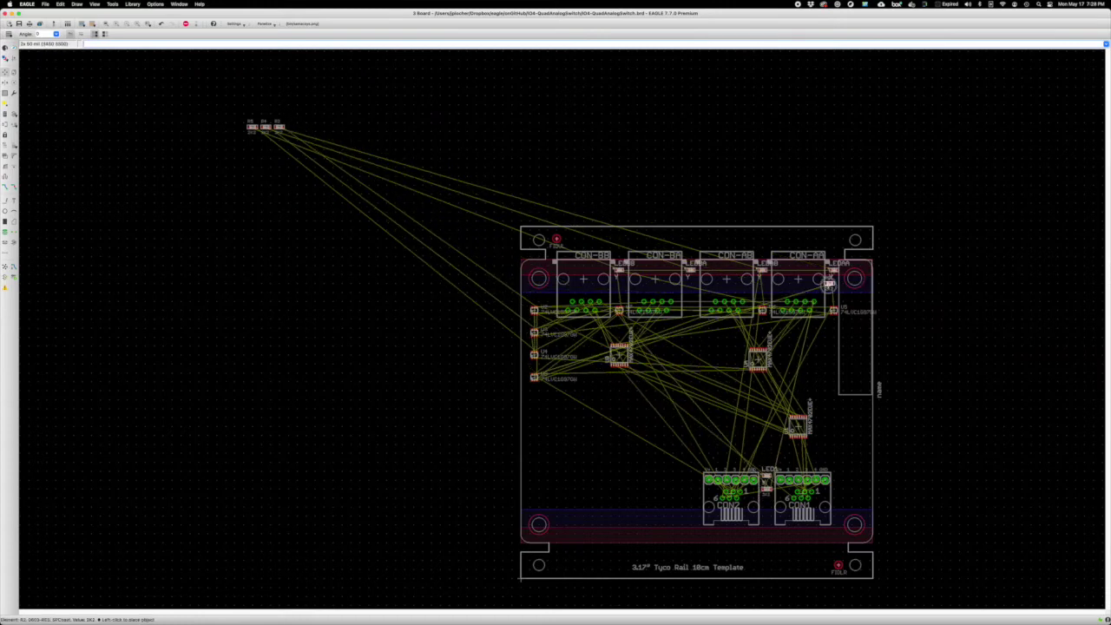
pyautogui.click(278, 127)
pyautogui.click(762, 287)
pyautogui.click(266, 127)
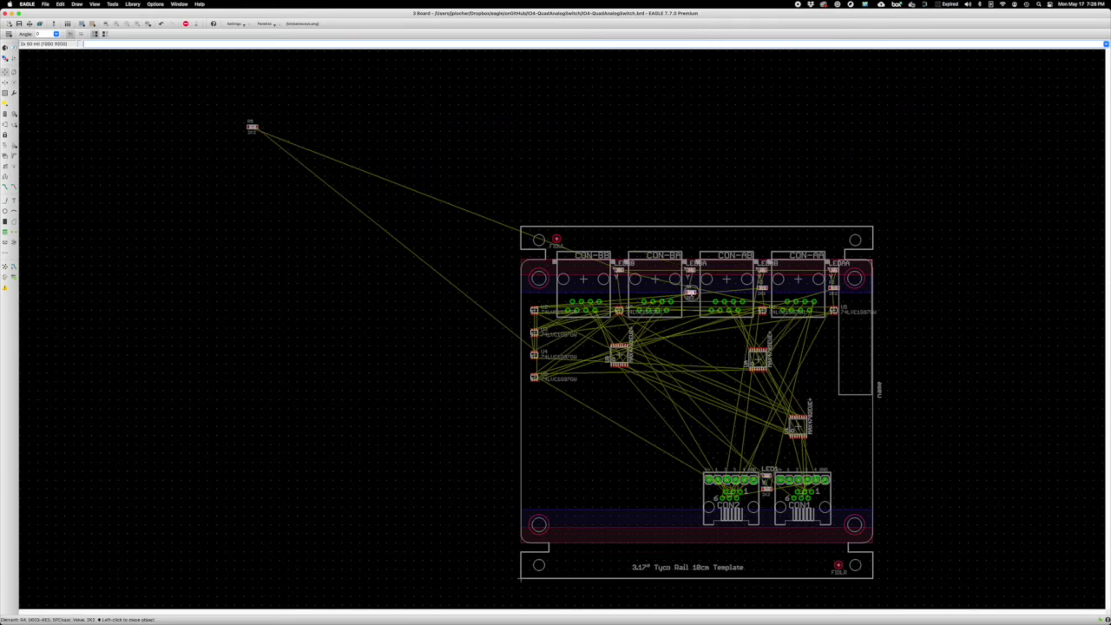
pyautogui.click(692, 291)
pyautogui.click(254, 128)
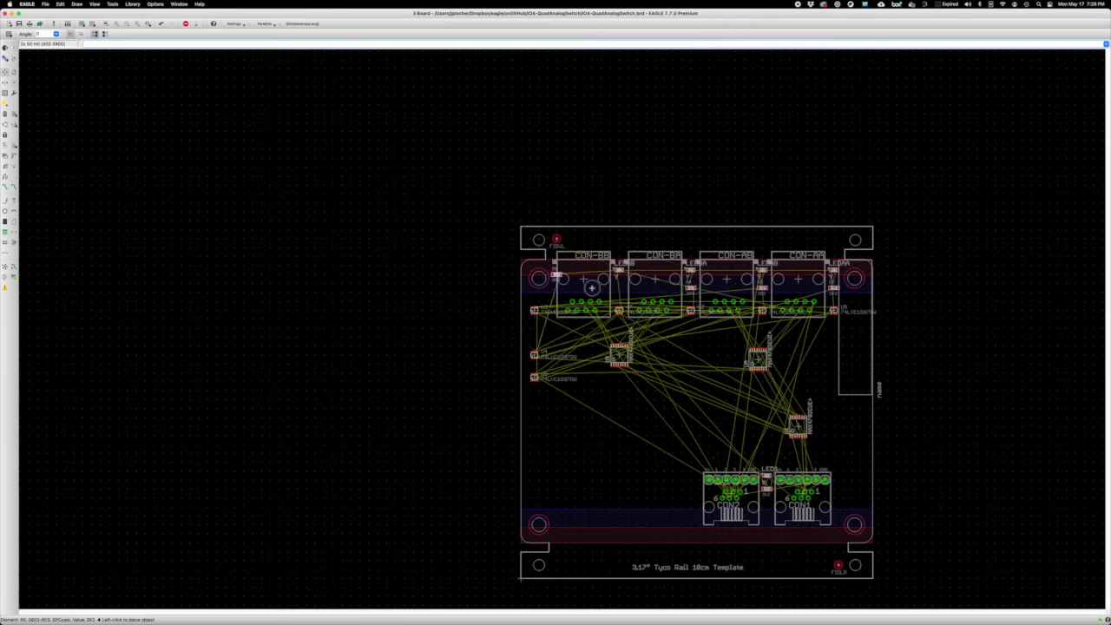
# - Shift two left-edge buffer chips upward and fit the whole board in view
pyautogui.click(533, 355)
pyautogui.click(533, 328)
pyautogui.click(533, 376)
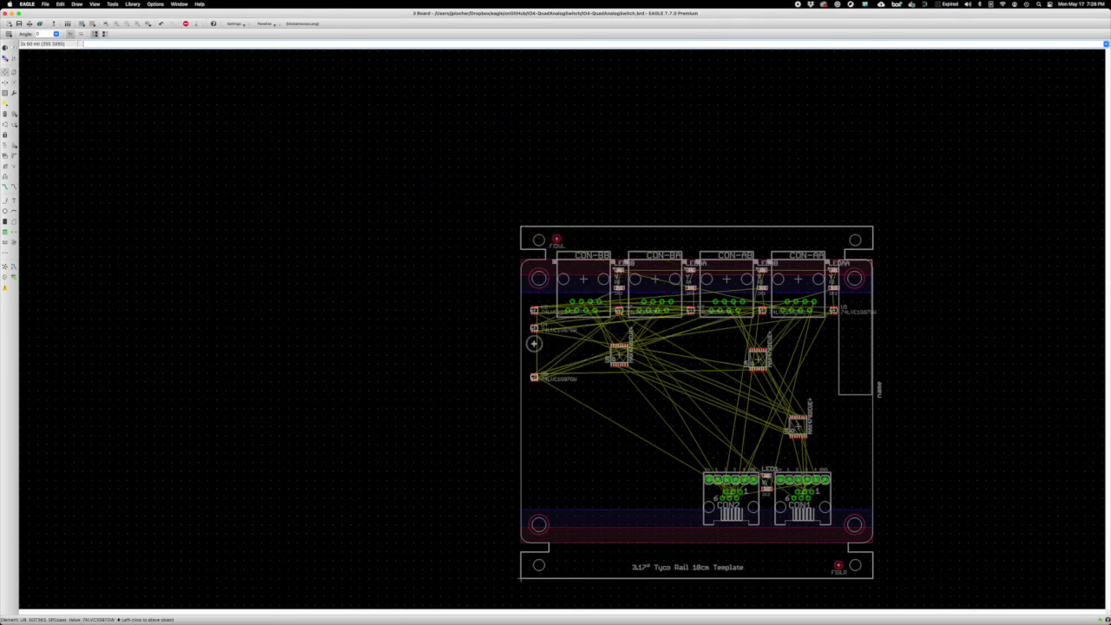
pyautogui.click(533, 350)
pyautogui.click(127, 26)
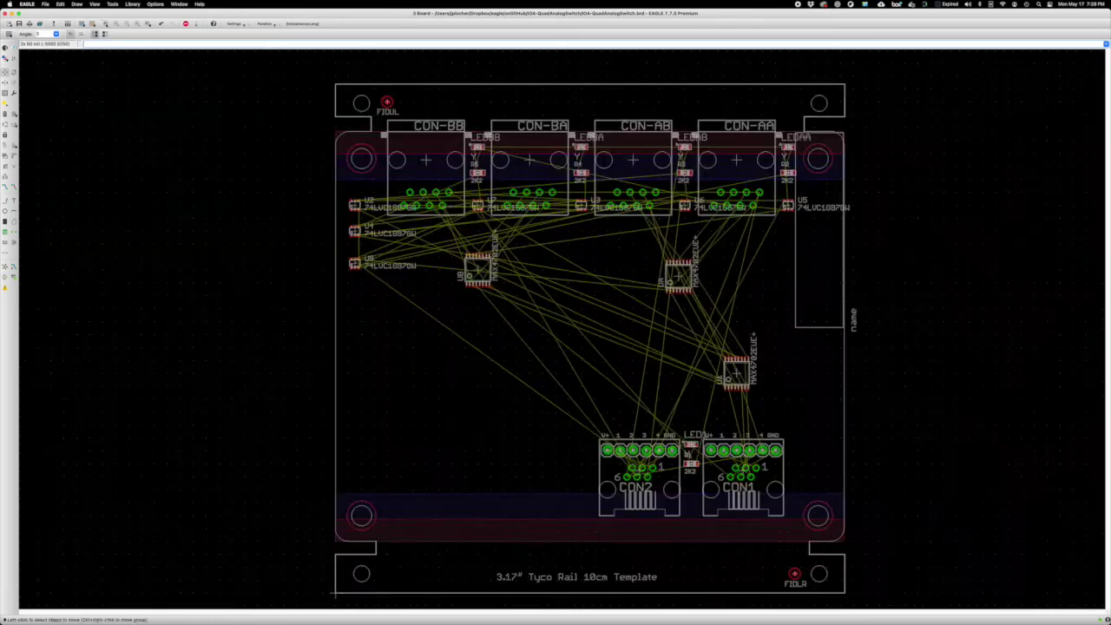
pyautogui.click(13, 220)
# - Draw a polygon outline around the whole board on layer 1 Top
pyautogui.click(338, 135)
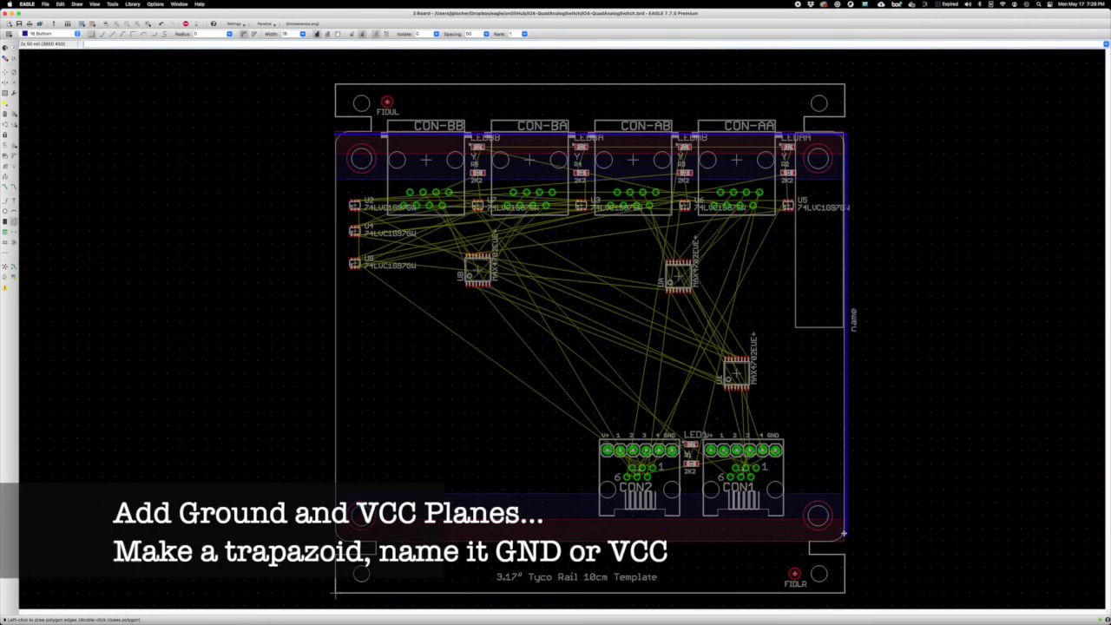
pyautogui.click(844, 534)
pyautogui.click(337, 136)
pyautogui.click(5, 49)
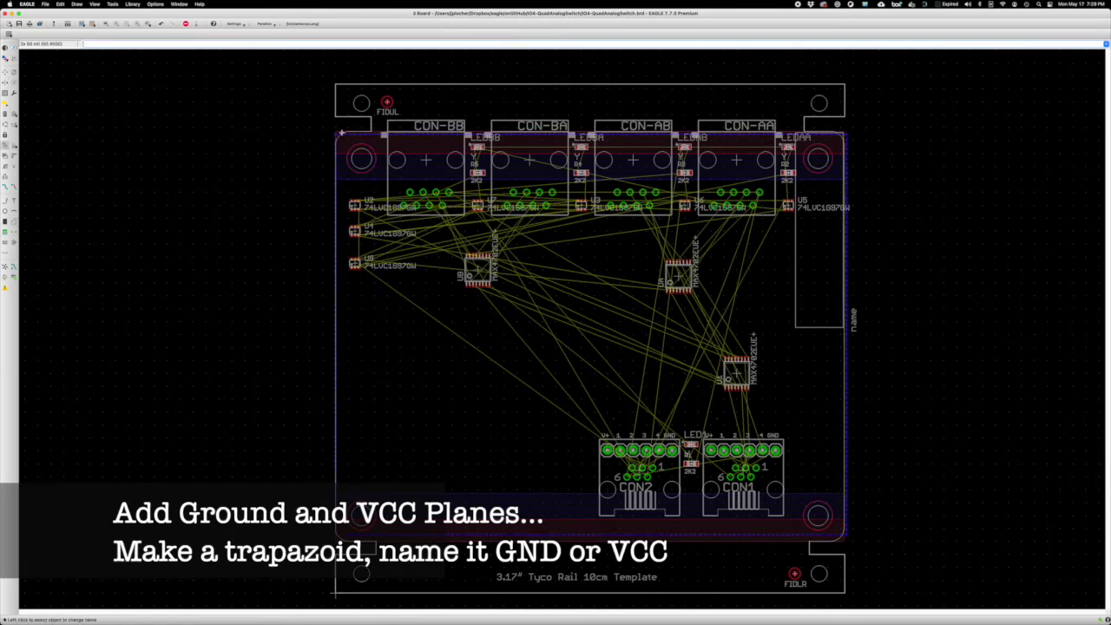
pyautogui.click(337, 321)
pyautogui.press('Escape')
pyautogui.click(14, 221)
pyautogui.click(34, 33)
pyautogui.click(35, 17)
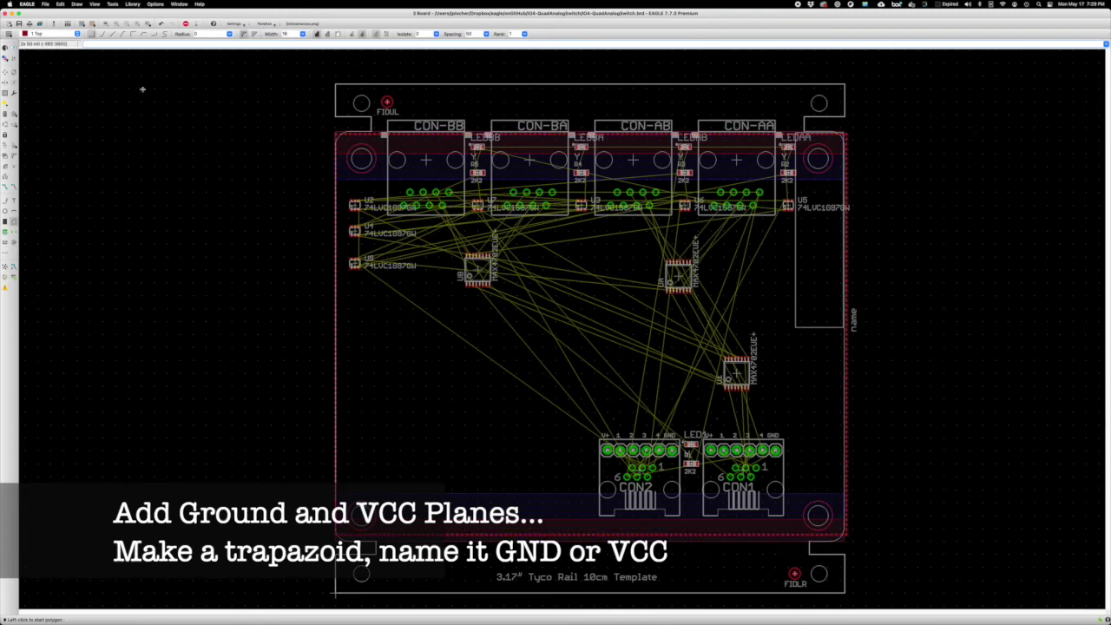
# - Name the pour GND and run Ratsnest to fill it
pyautogui.click(337, 321)
pyautogui.write('GND')
pyautogui.press('Return')
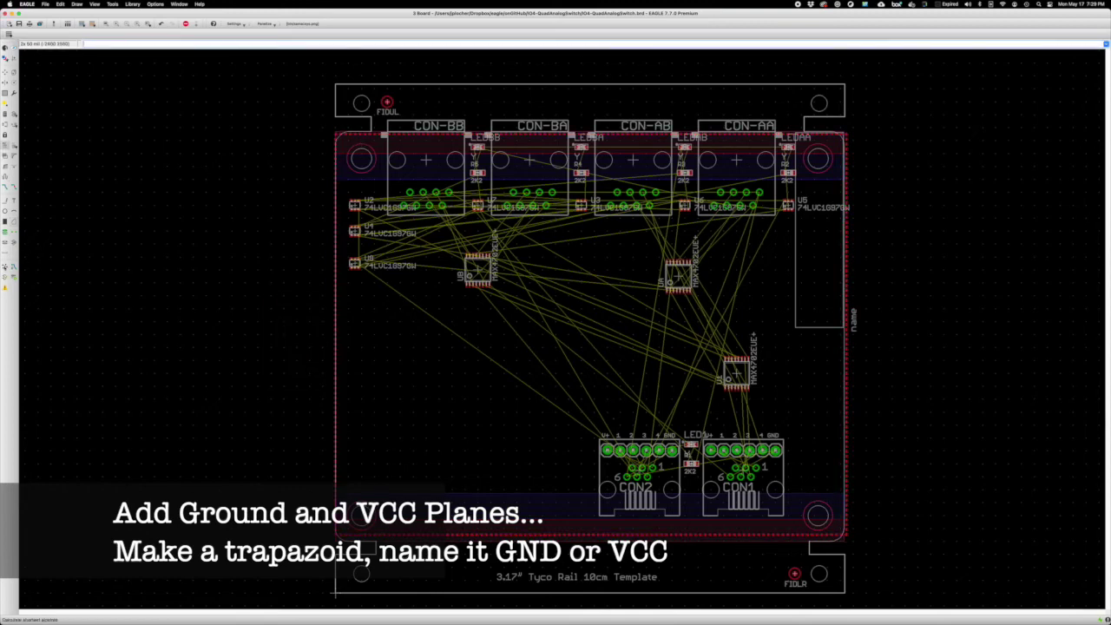
pyautogui.click(13, 267)
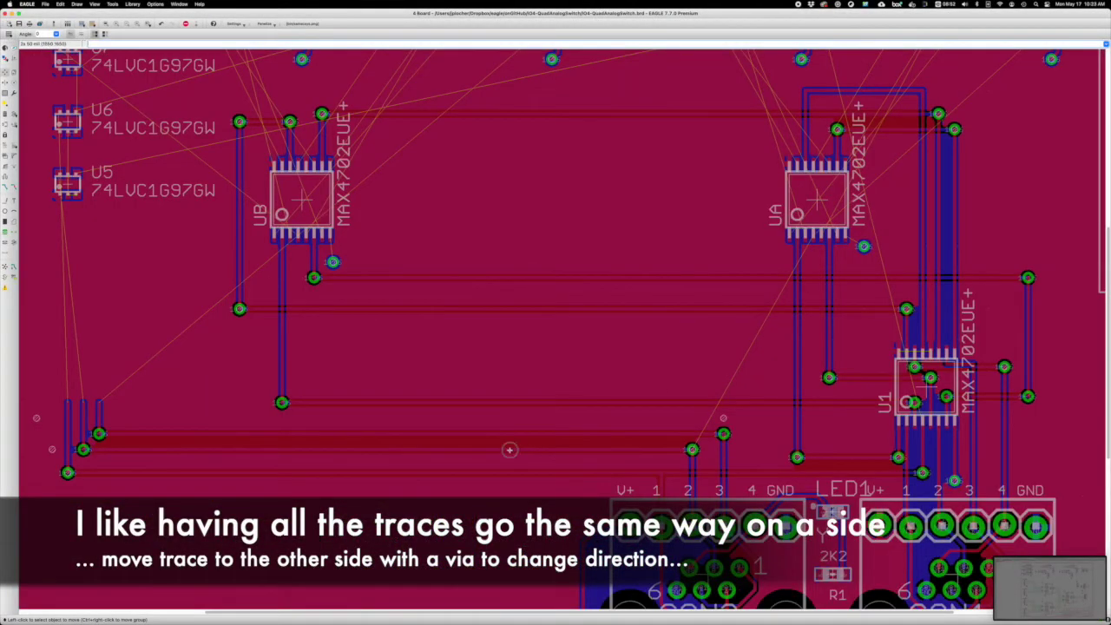
# - Shift the long bottom traces, route from the UA pin to the via, and rip up a corner
pyautogui.moveTo(510, 450); pyautogui.dragTo(490, 450)
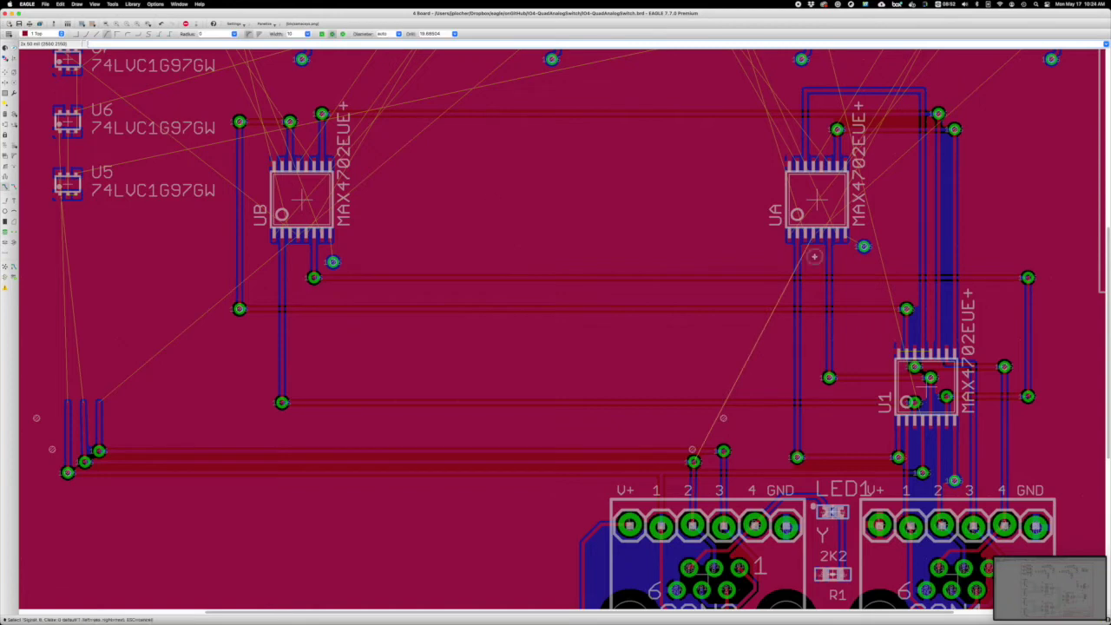
pyautogui.click(814, 252)
pyautogui.click(694, 460)
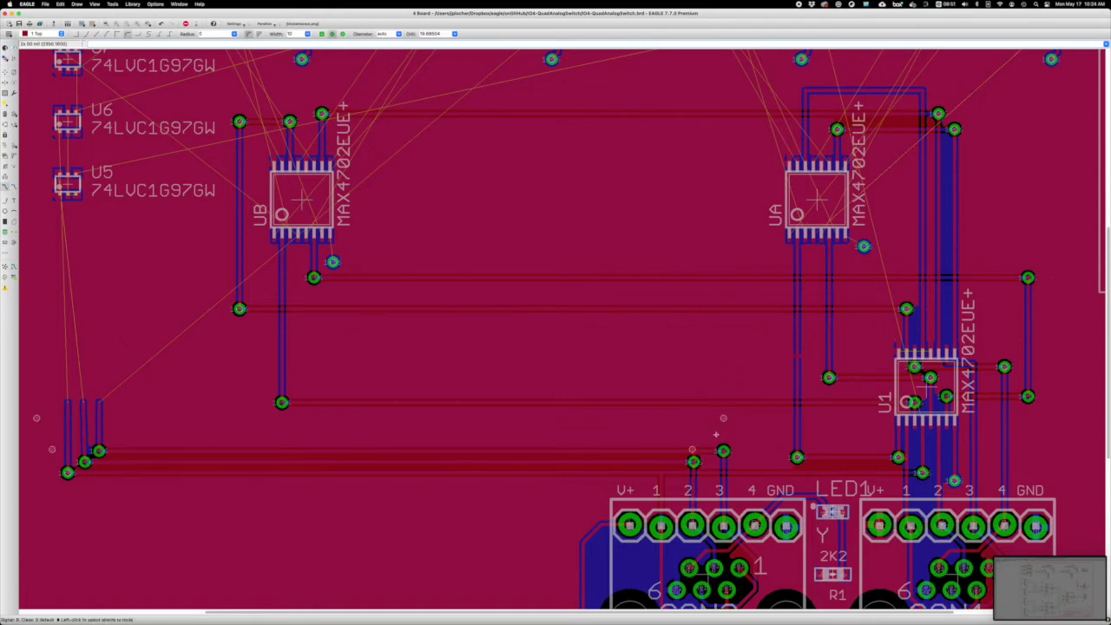
pyautogui.press('F7')
pyautogui.scroll(10, 699, 369)
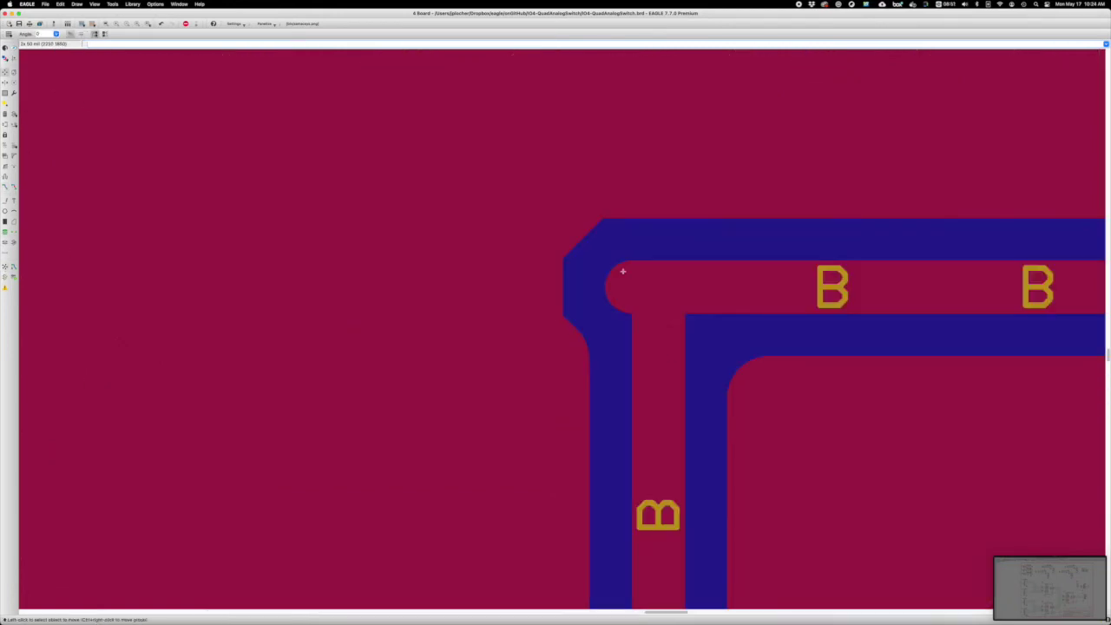
pyautogui.click(632, 290)
pyautogui.hotkey('alt', 'F2')
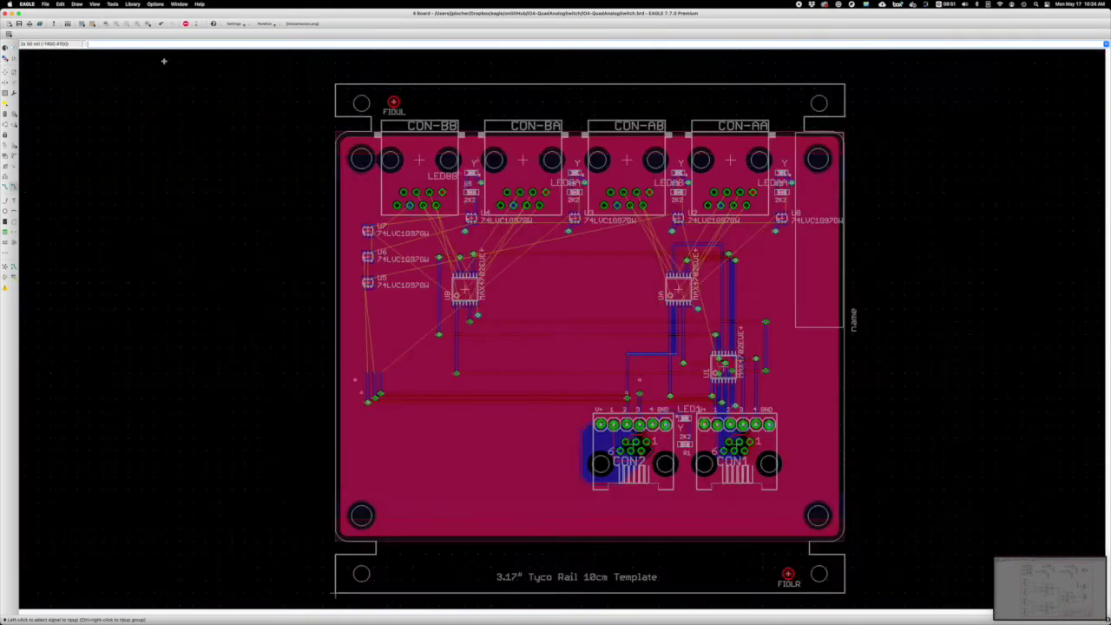
# - Route a bottom-layer trace near U1 and add vias at its ends
pyautogui.moveTo(657, 333); pyautogui.dragTo(691, 371)
pyautogui.scroll(-2, 673, 352)
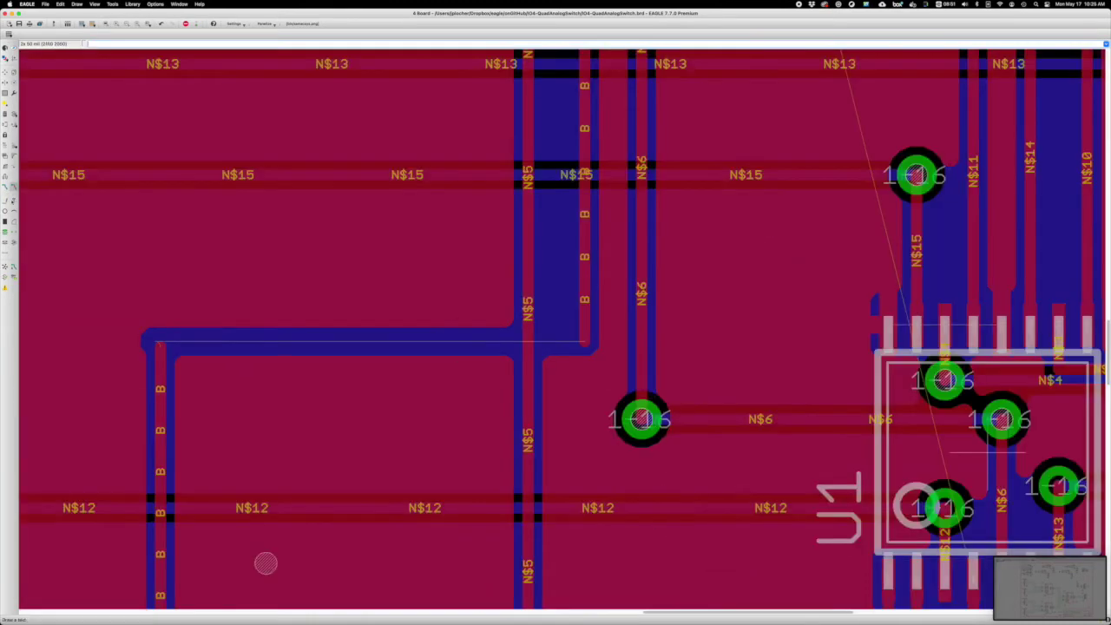
pyautogui.click(266, 563)
pyautogui.doubleClick(153, 342)
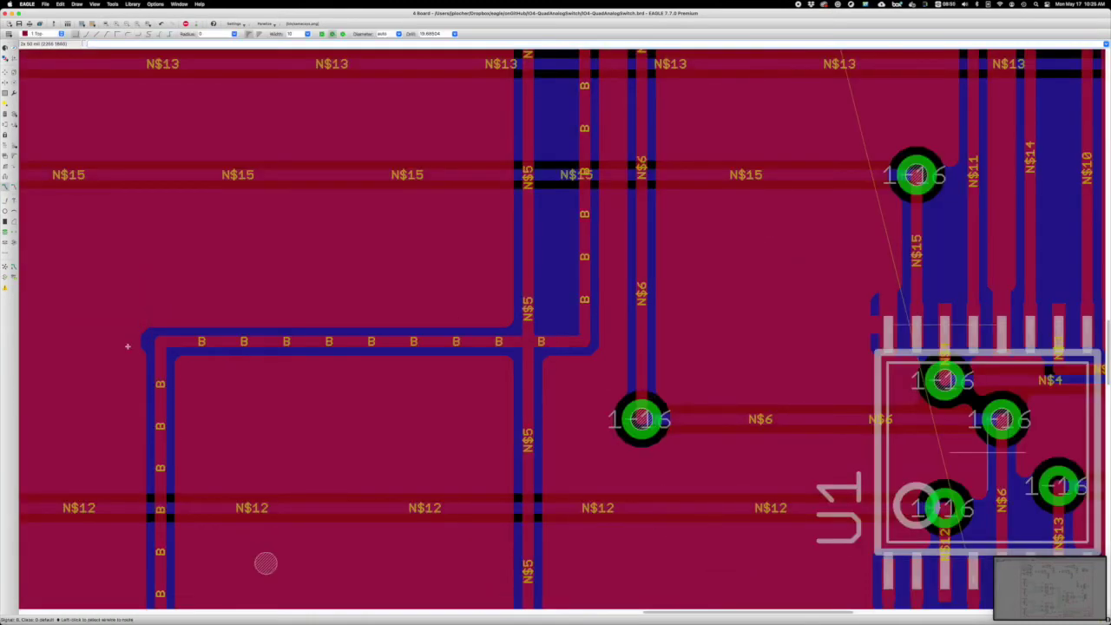
pyautogui.click(390, 341)
pyautogui.click(717, 422)
pyautogui.scroll(-2, 563, 329)
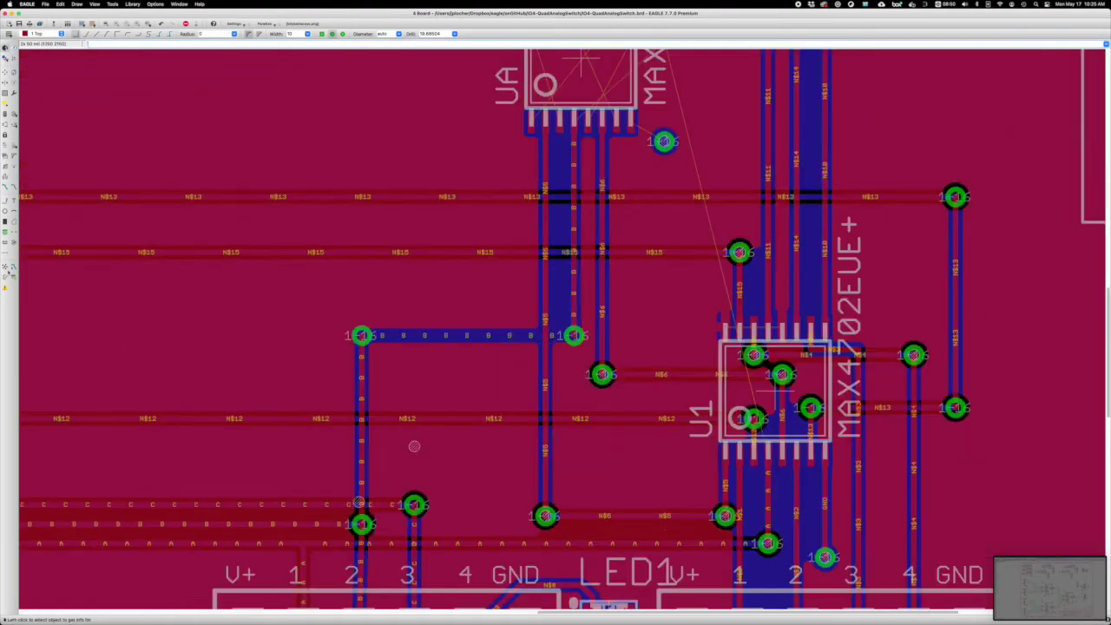
# - Highlight the GND signal and inspect the N$11 trace's properties
pyautogui.click(122, 120)
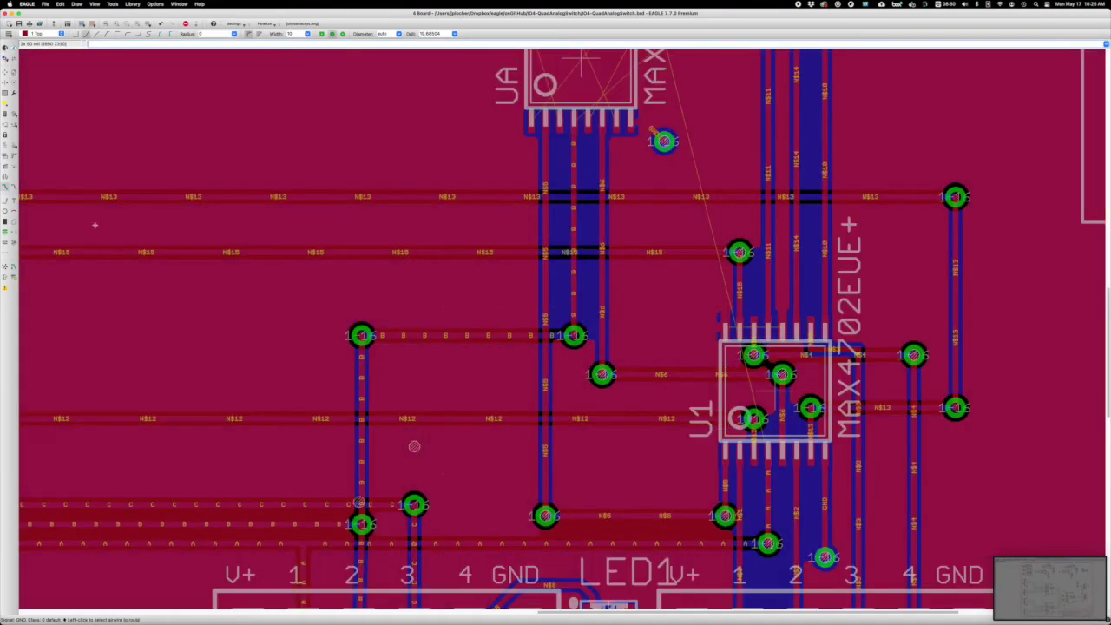
pyautogui.scroll(5, 347, 154)
pyautogui.scroll(4, 347, 154)
pyautogui.click(704, 432)
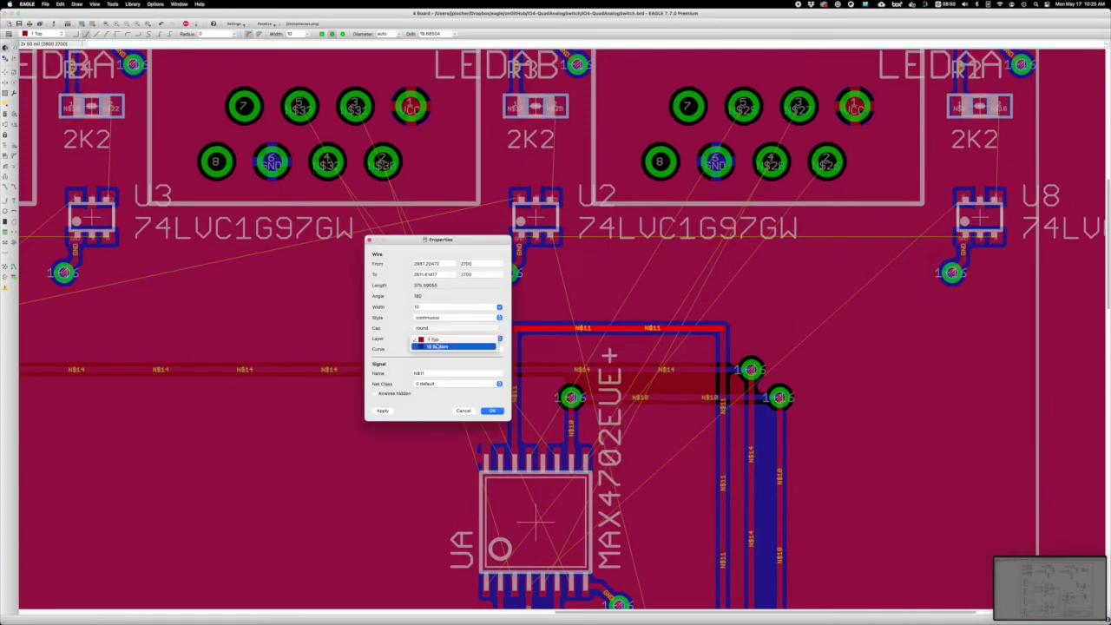
pyautogui.press('Escape')
# - Move the N$10 and N$11 traces with their vias lower, below the MAX4702 pads
pyautogui.click(5, 72)
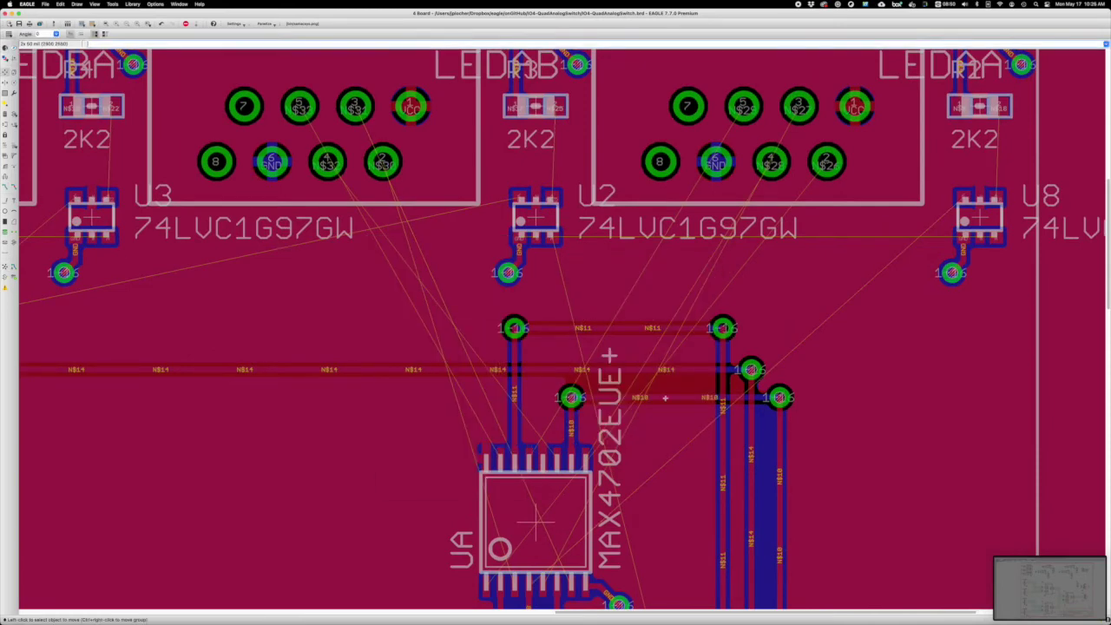
pyautogui.click(670, 408)
pyautogui.click(667, 487)
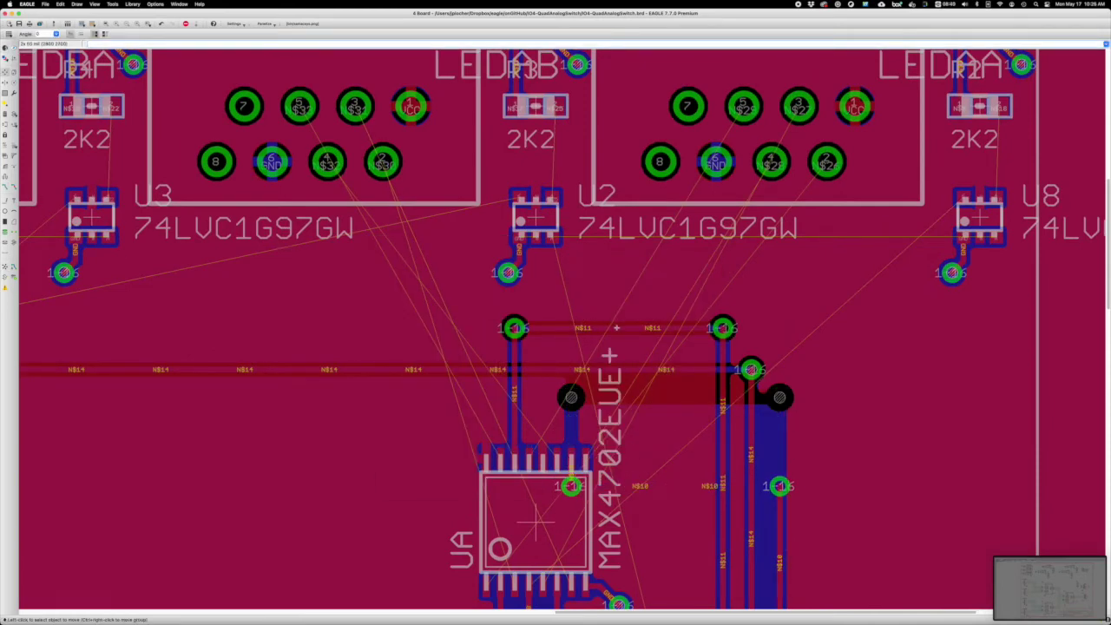
pyautogui.click(617, 328)
pyautogui.click(616, 506)
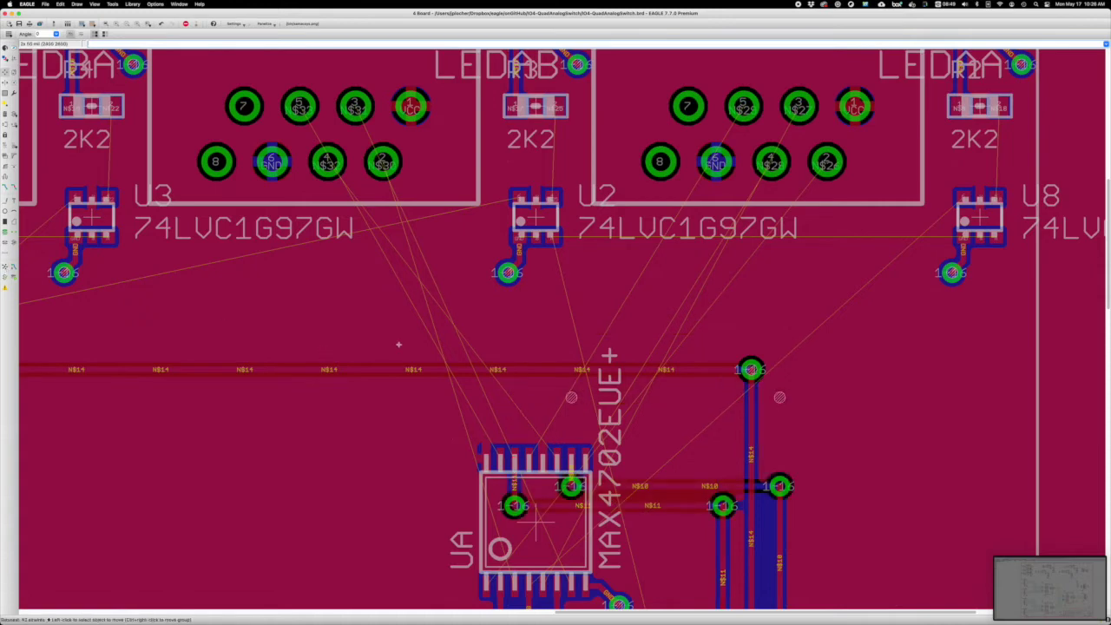
pyautogui.scroll(-3, 399, 344)
pyautogui.scroll(-3, 236, 142)
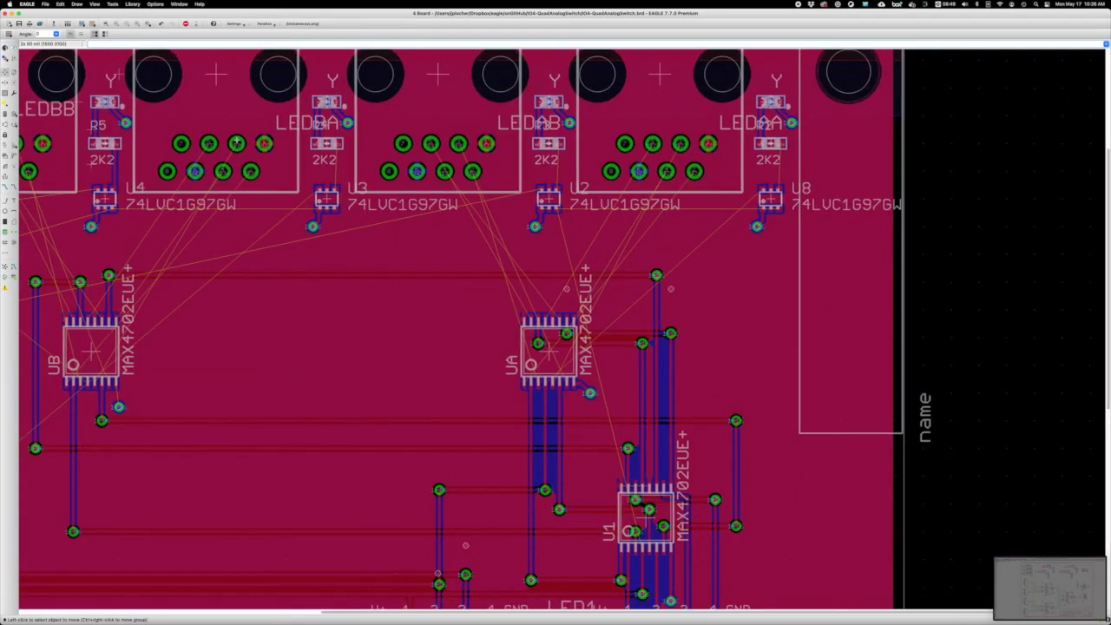
# - Route the LED connector pads down to the UA pads, abandoning the last unfinished trace
pyautogui.click(7, 186)
pyautogui.click(430, 143)
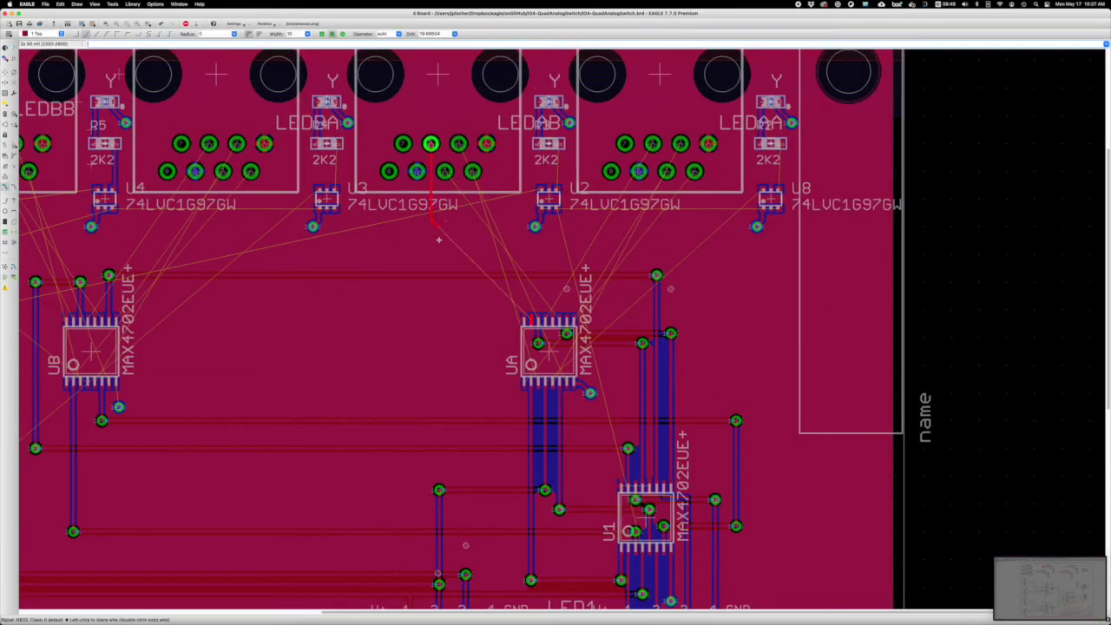
pyautogui.click(530, 317)
pyautogui.click(445, 171)
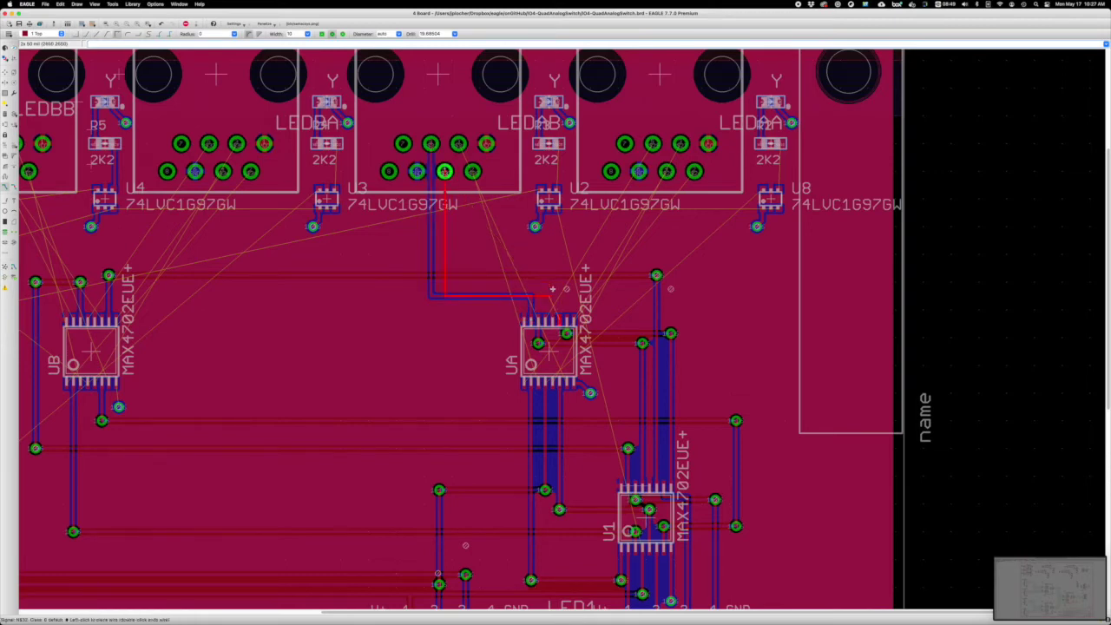
pyautogui.click(560, 306)
pyautogui.click(458, 143)
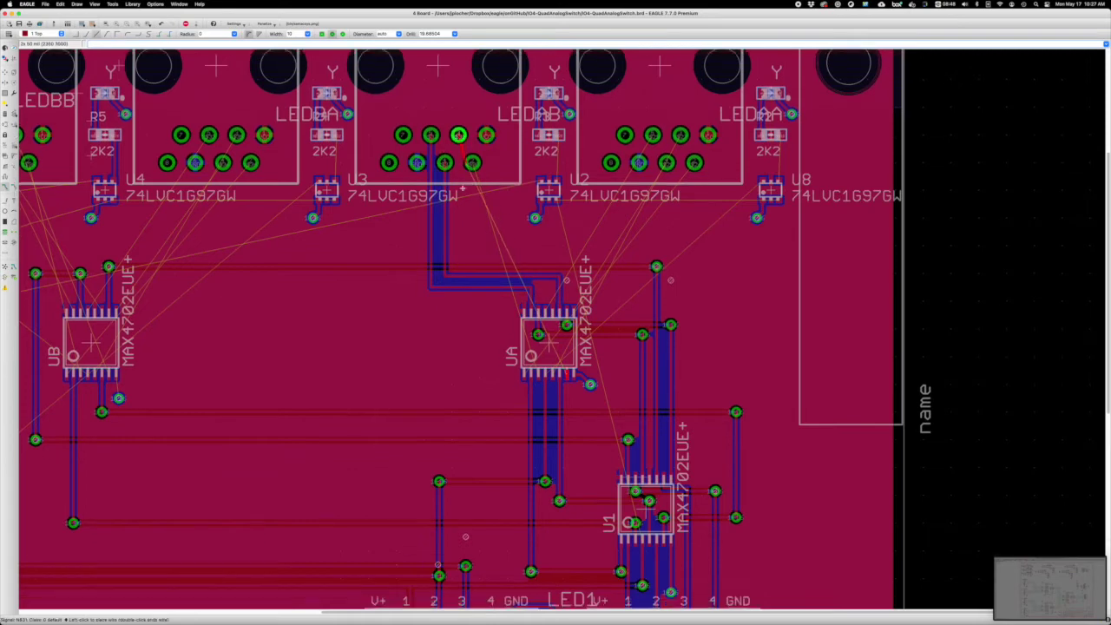
pyautogui.scroll(-1, 548, 260)
pyautogui.click(566, 382)
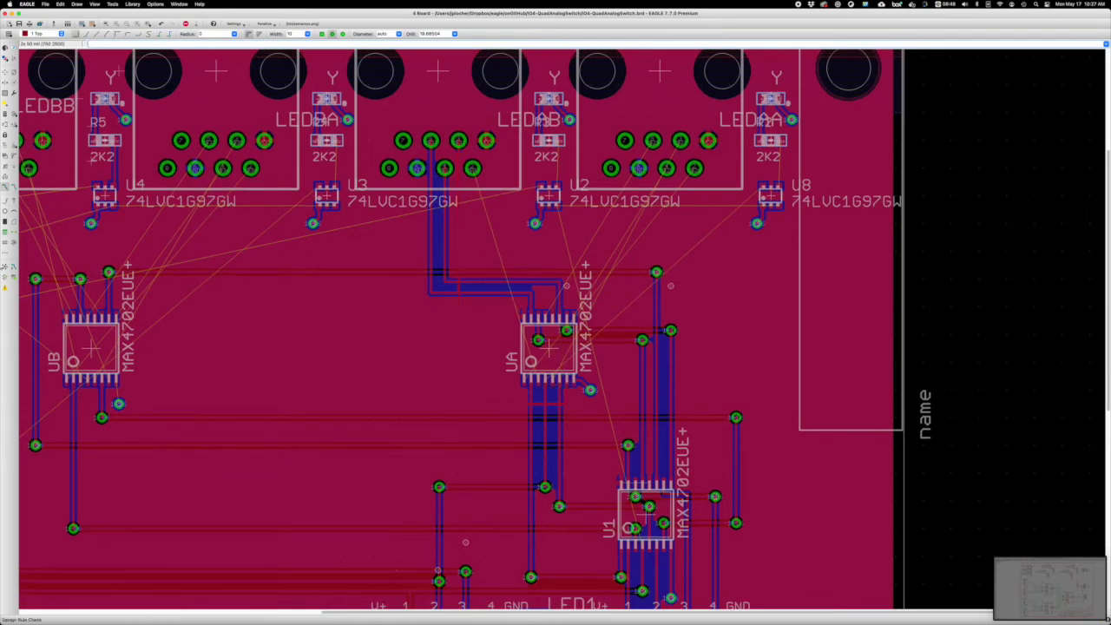
pyautogui.click(472, 167)
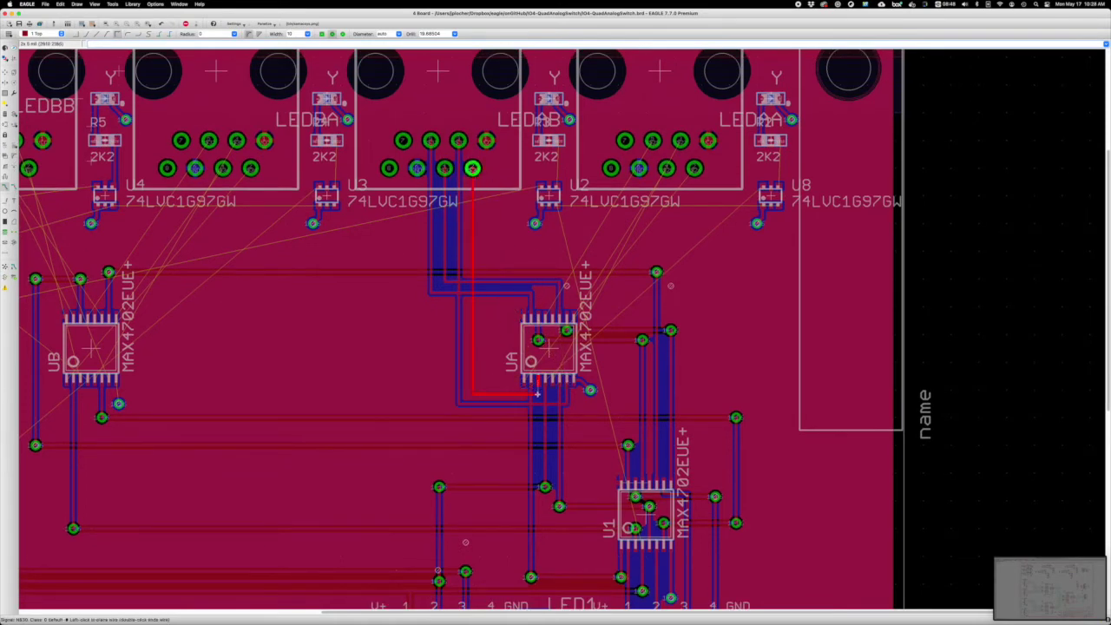
pyautogui.click(13, 91)
# - Move the two horizontal segments to the top layer and shift one segment with its via upward
pyautogui.click(31, 165)
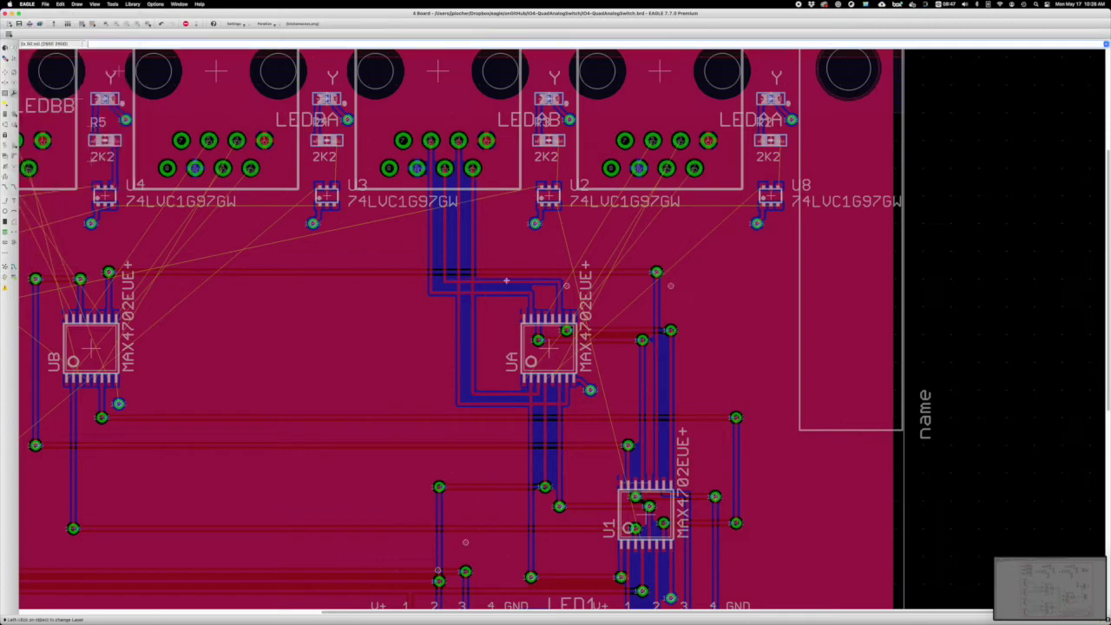
pyautogui.click(491, 398)
pyautogui.click(487, 287)
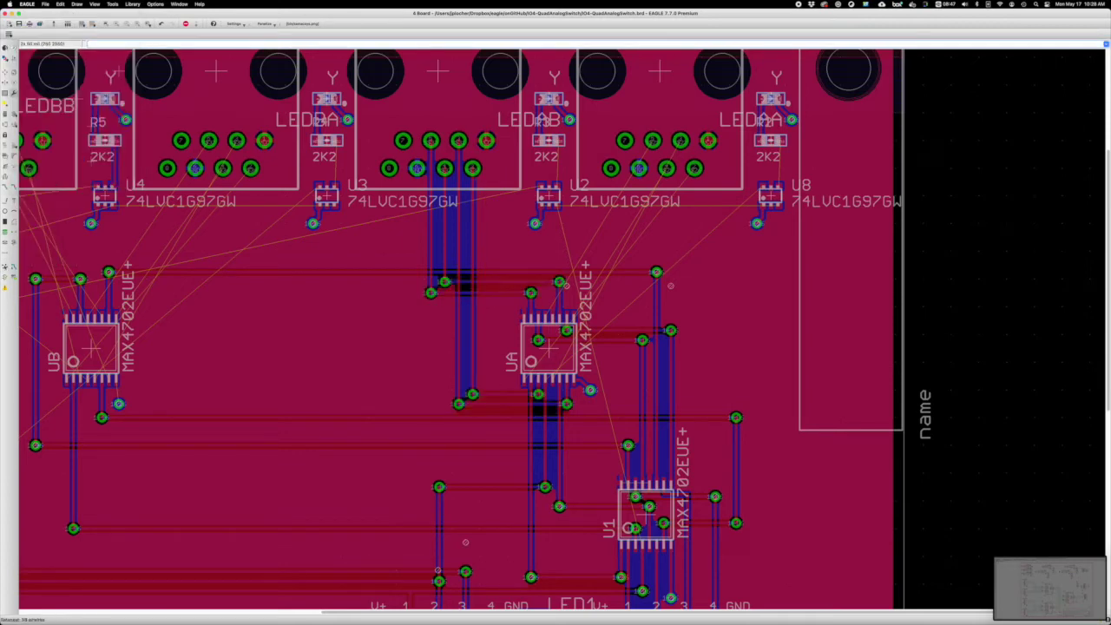
pyautogui.press('F7')
pyautogui.moveTo(503, 395); pyautogui.dragTo(504, 366)
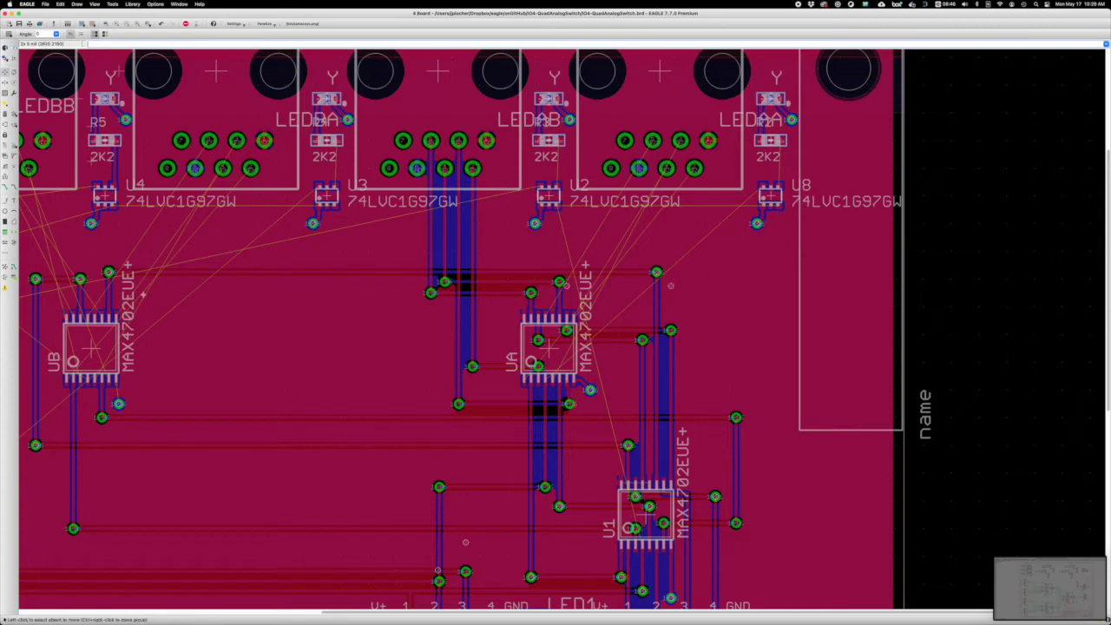
pyautogui.press('F8')
pyautogui.moveTo(566, 387); pyautogui.dragTo(570, 379, button='middle')
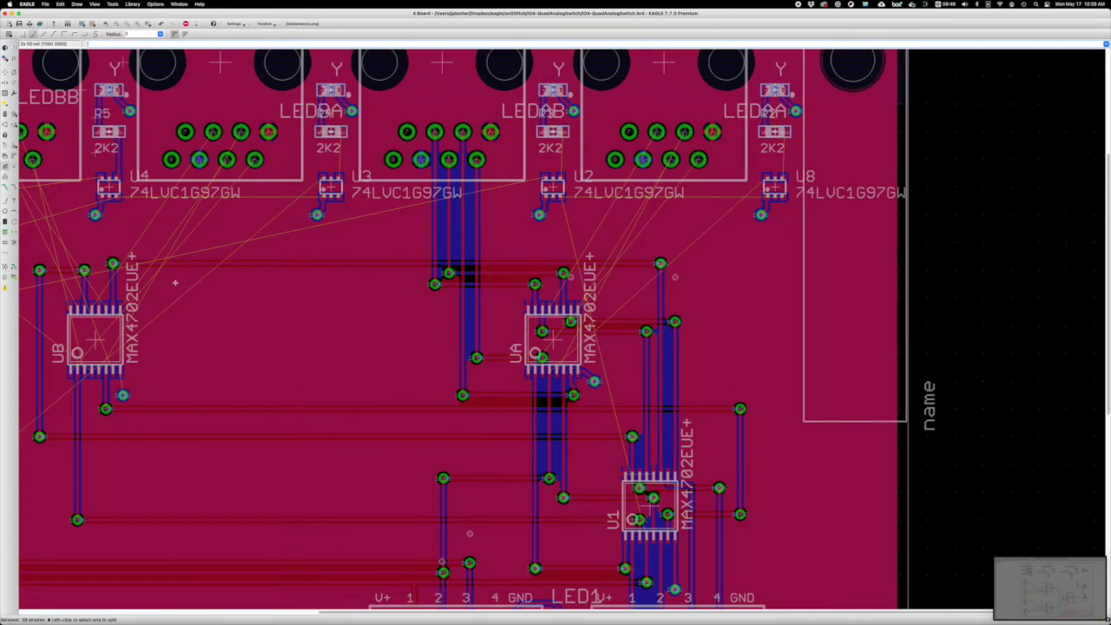
# - Route traces from the connector pads under U2 across toward the U1 switch chip
pyautogui.hotkey('ctrl', 'r')
pyautogui.click(699, 160)
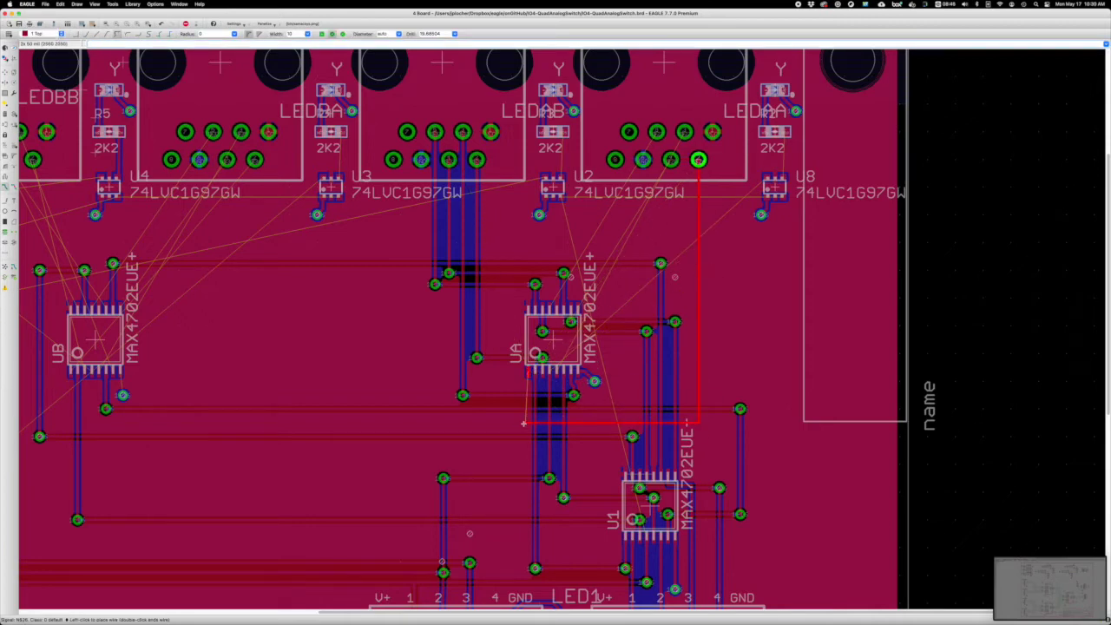
pyautogui.moveTo(527, 375); pyautogui.dragTo(518, 353, button='middle')
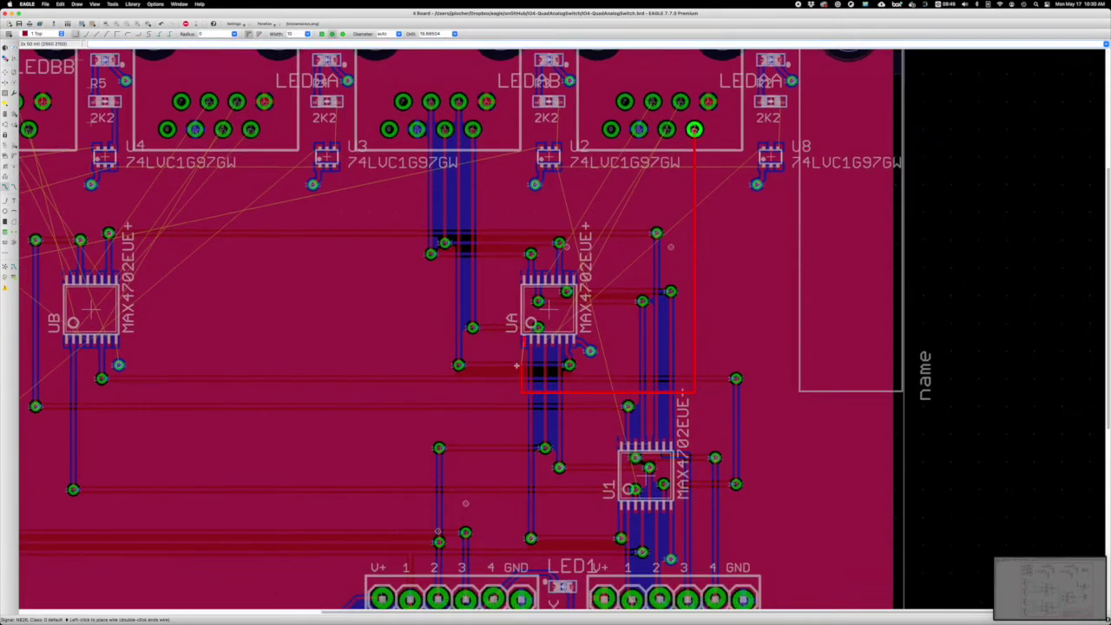
pyautogui.click(524, 343)
pyautogui.click(681, 101)
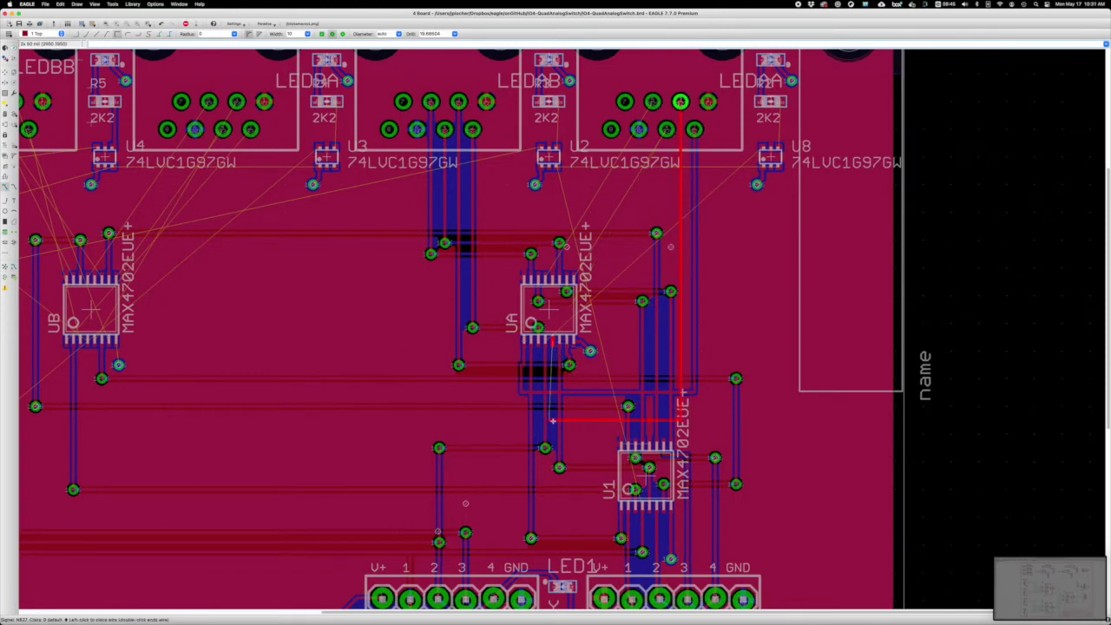
pyautogui.press('Escape')
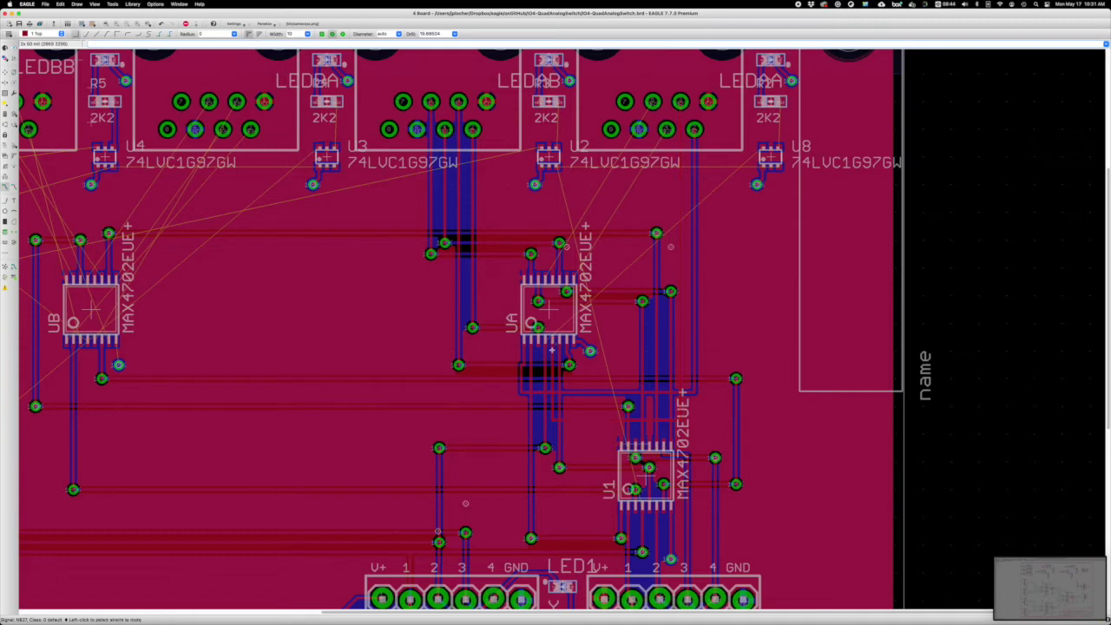
pyautogui.click(666, 129)
pyautogui.click(591, 212)
pyautogui.click(652, 102)
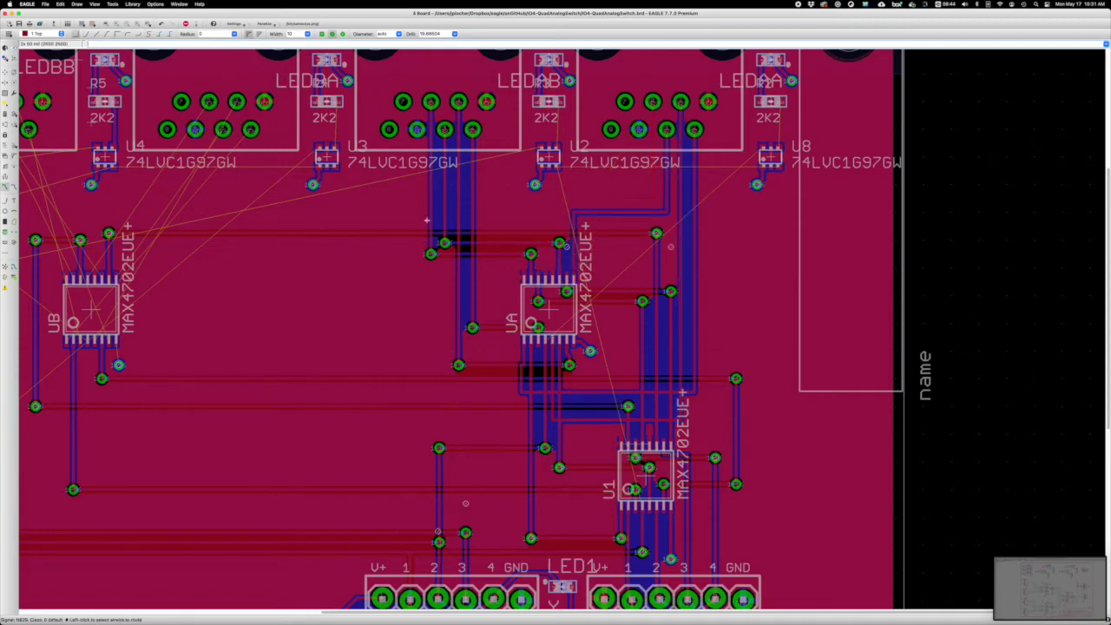
# - Move the upper and lower new traces to the bottom layer, then shift the red trace and vias lower
pyautogui.click(13, 93)
pyautogui.click(625, 212)
pyautogui.click(586, 393)
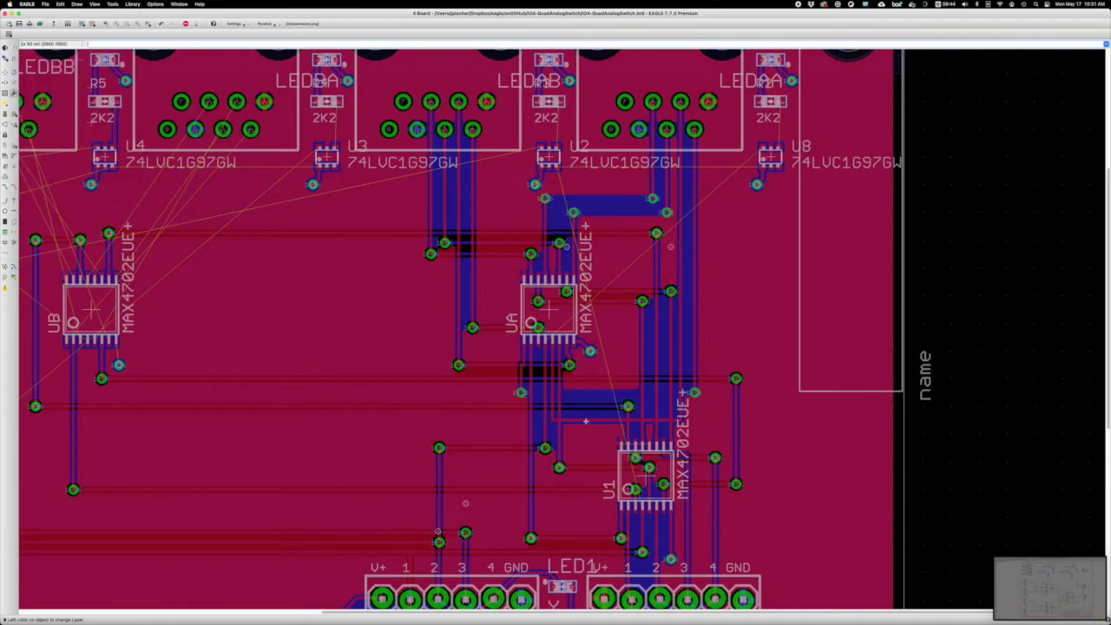
pyautogui.hotkey('ctrl', 'z')
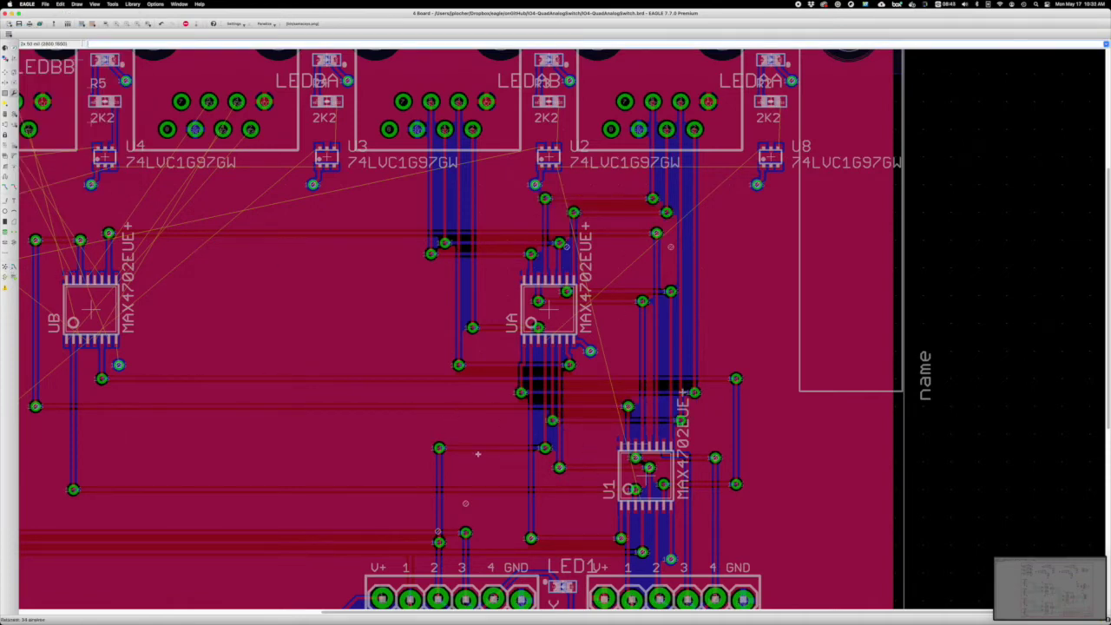
pyautogui.moveTo(492, 448); pyautogui.dragTo(492, 504)
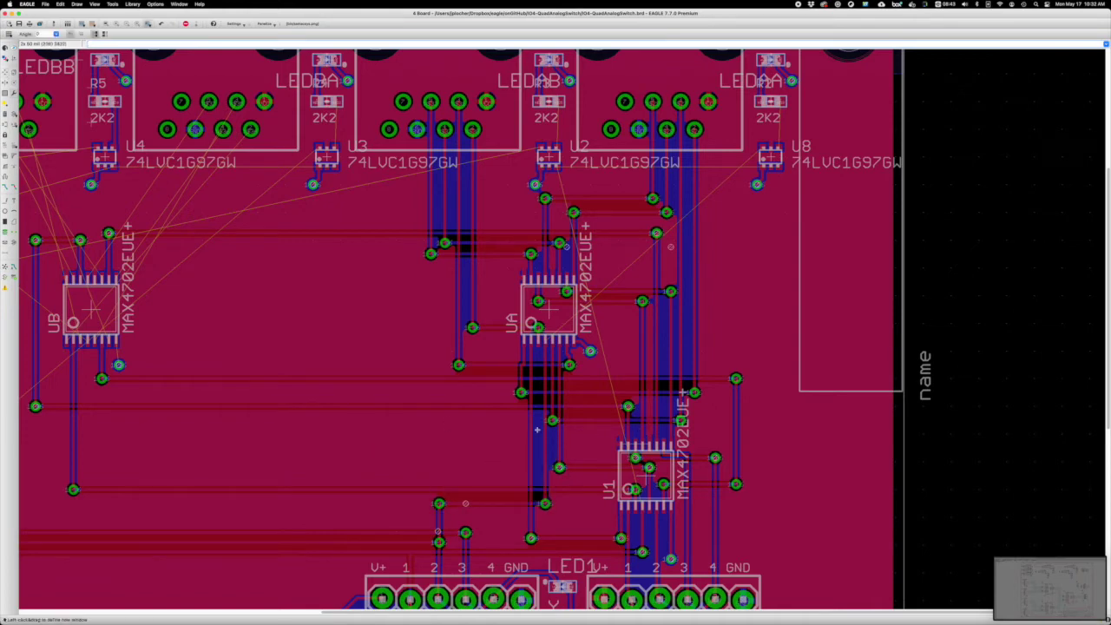
# - Bend the B and N$6 traces around the neighbouring via pad
pyautogui.scroll(5, 442, 327)
pyautogui.click(443, 260)
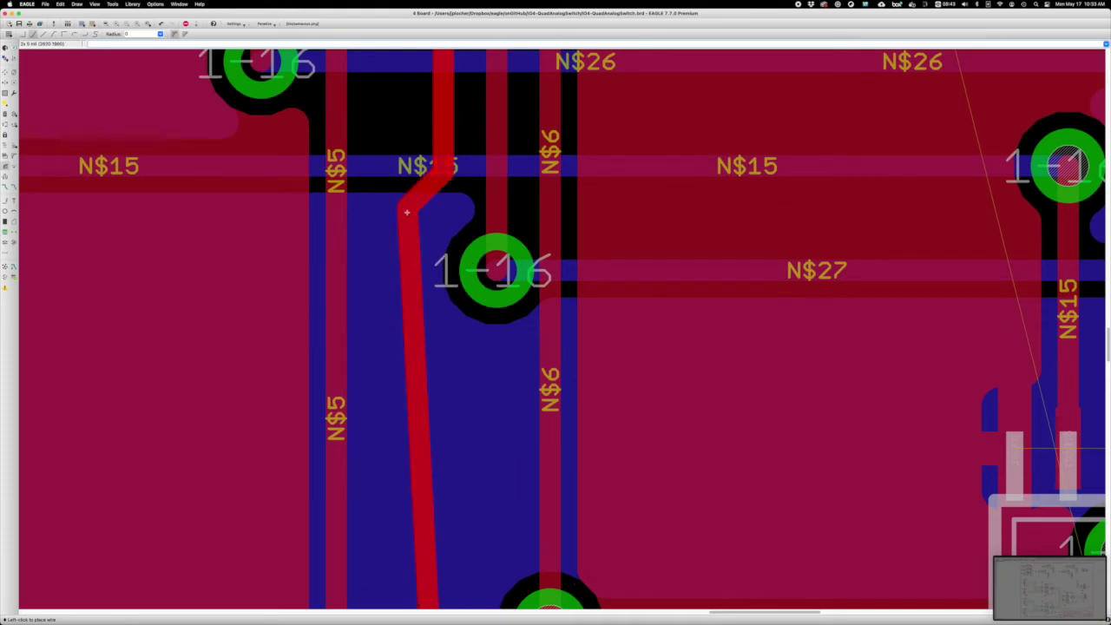
pyautogui.click(452, 330)
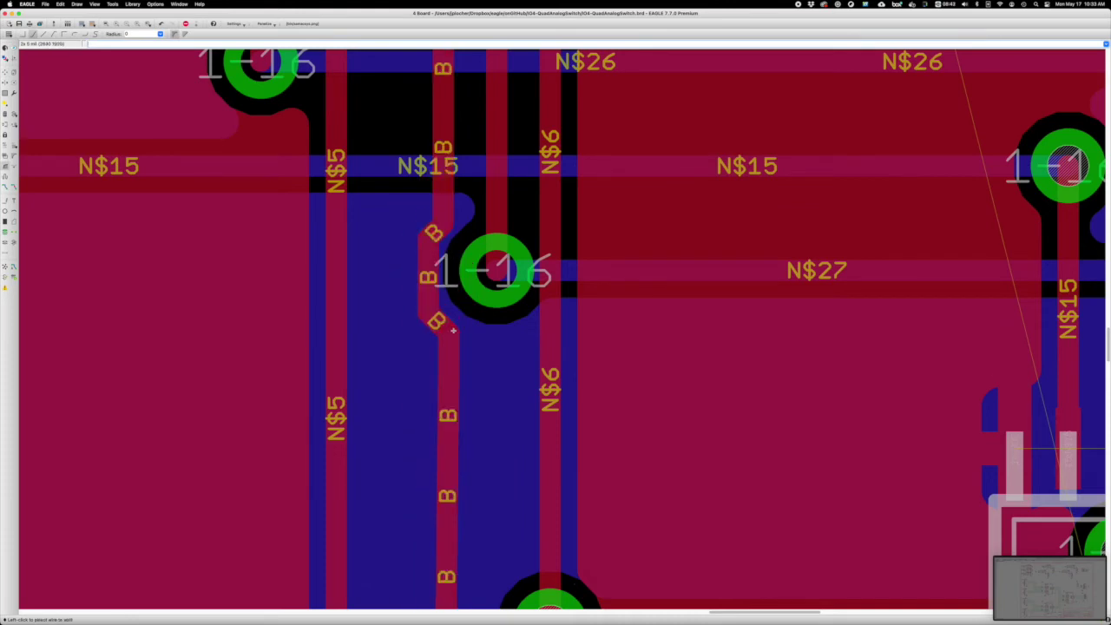
pyautogui.click(551, 211)
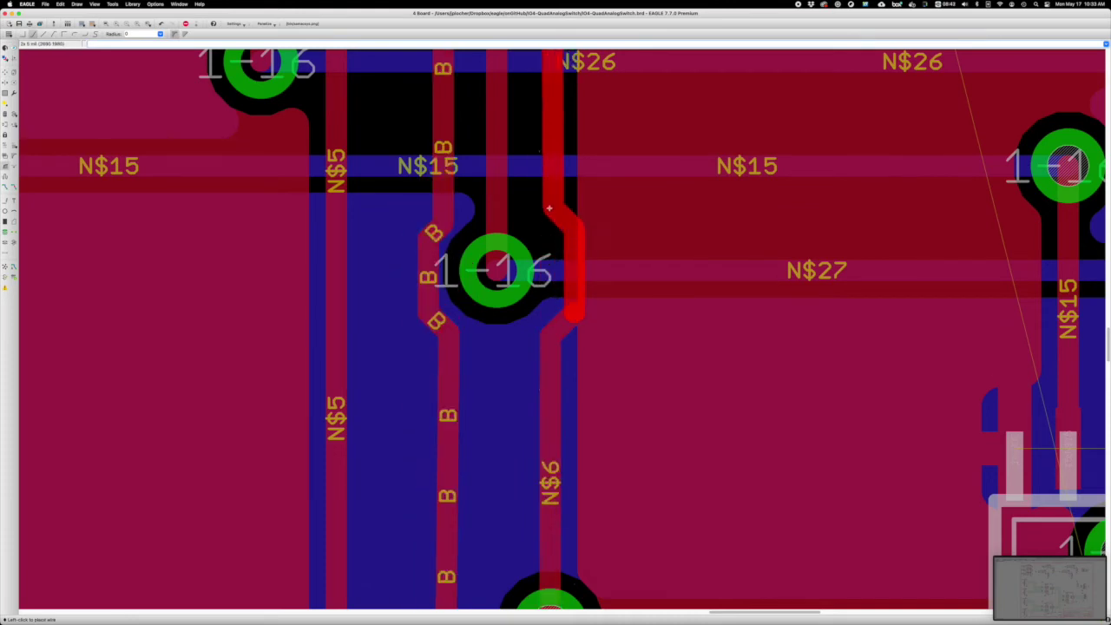
pyautogui.click(573, 260)
# - Zoom out to review the board, cancelling an attempted move of the N$38 wire
pyautogui.click(127, 26)
pyautogui.scroll(-2, 499, 474)
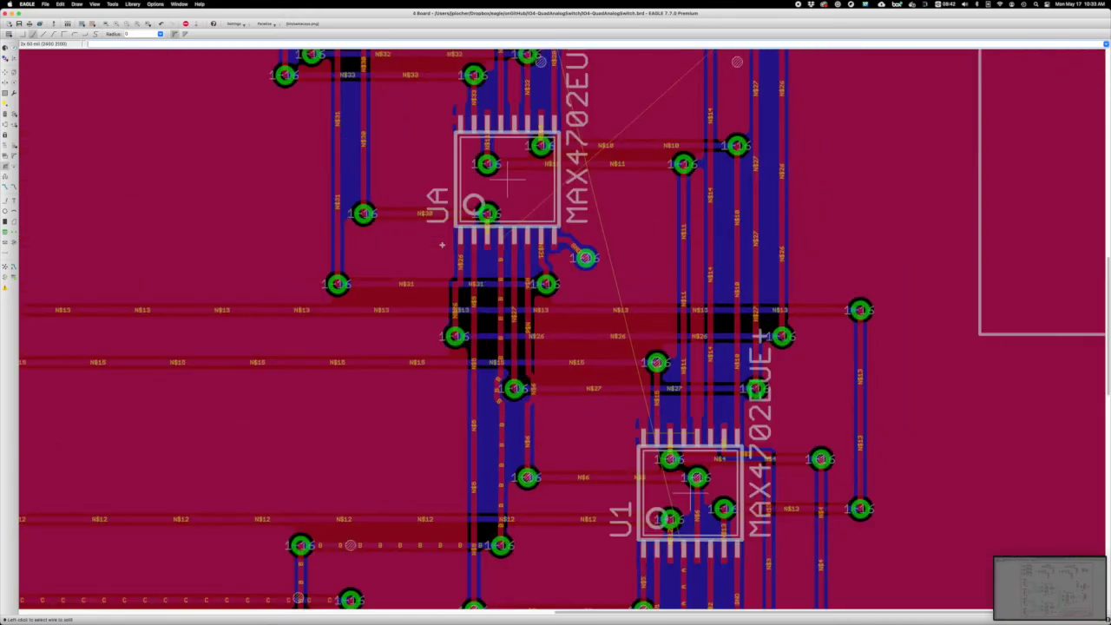
pyautogui.click(460, 262)
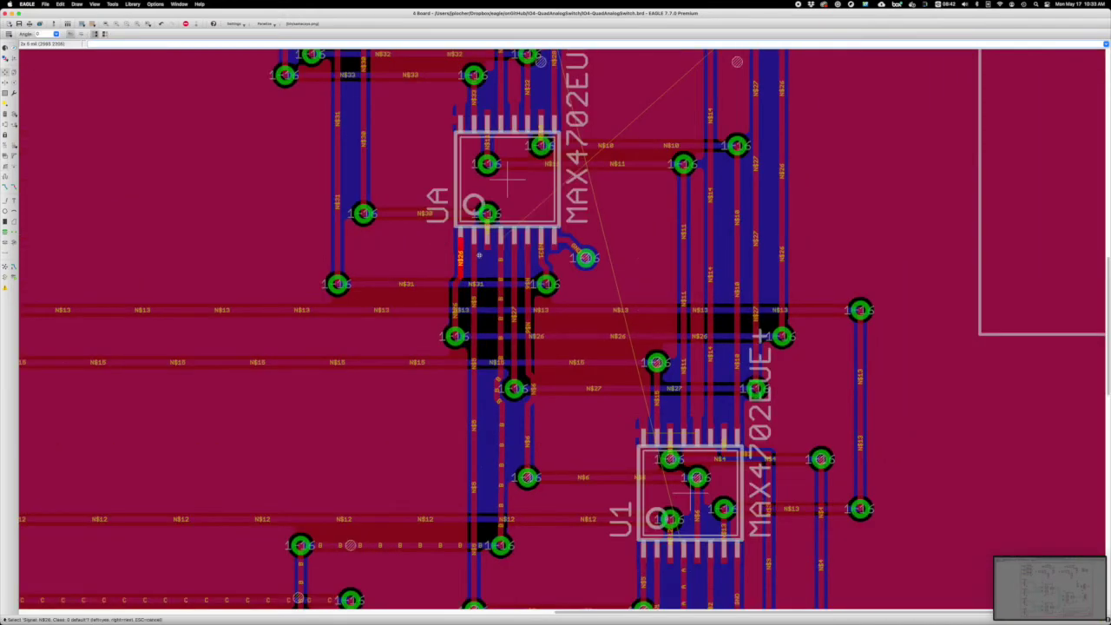
pyautogui.press('Escape')
pyautogui.scroll(5, 570, 289)
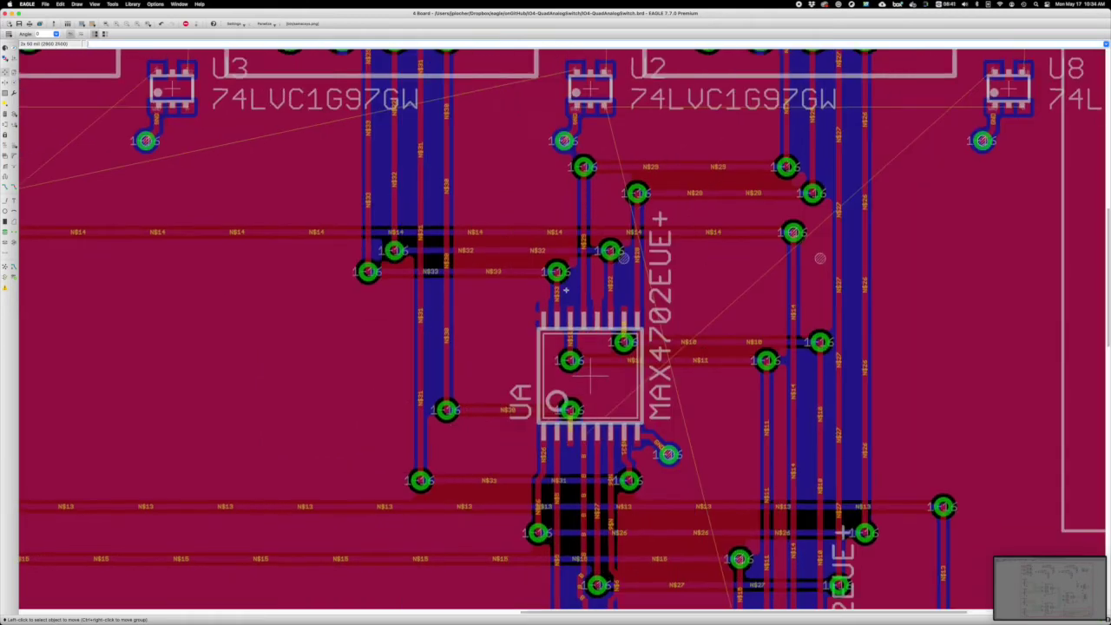
pyautogui.scroll(-2, 566, 290)
# - In the schematic, rename a bus net to AB
pyautogui.click(53, 24)
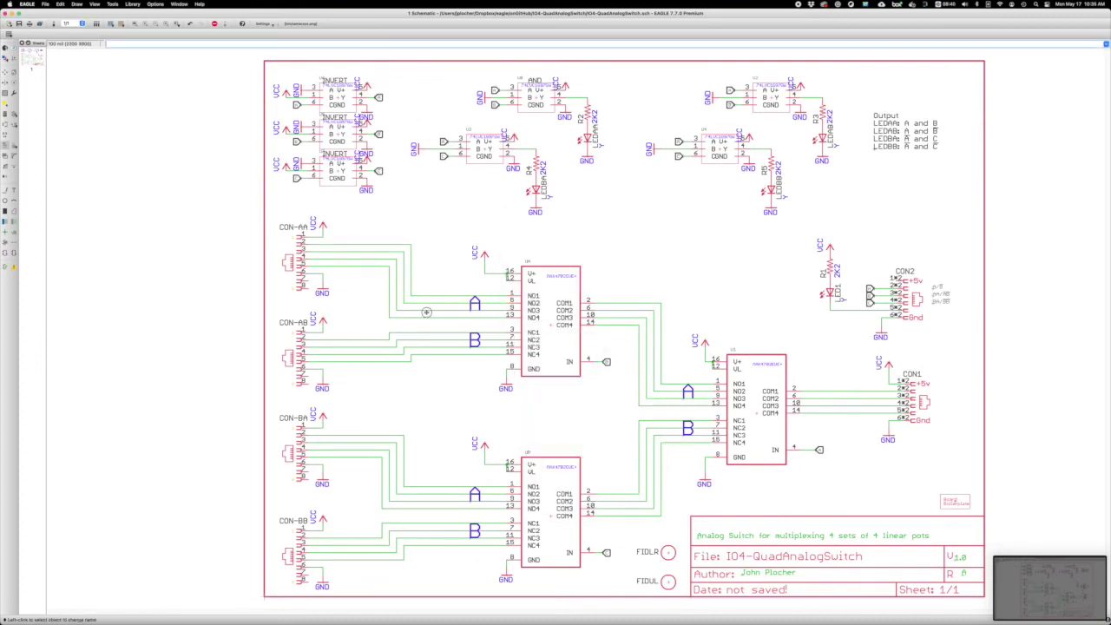
pyautogui.click(427, 343)
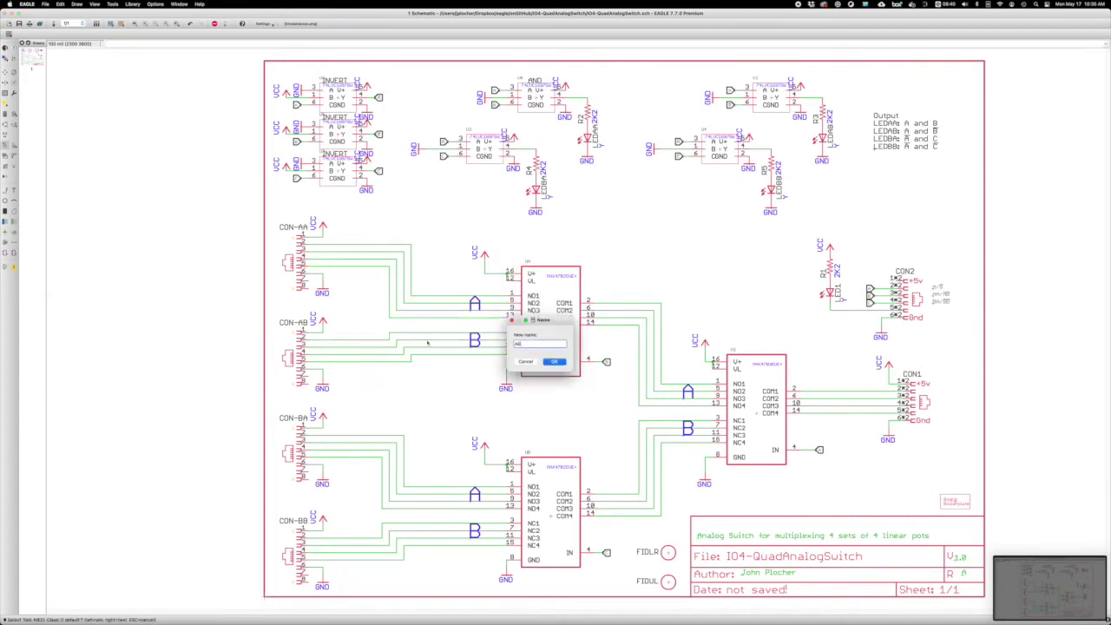
pyautogui.press('Return')
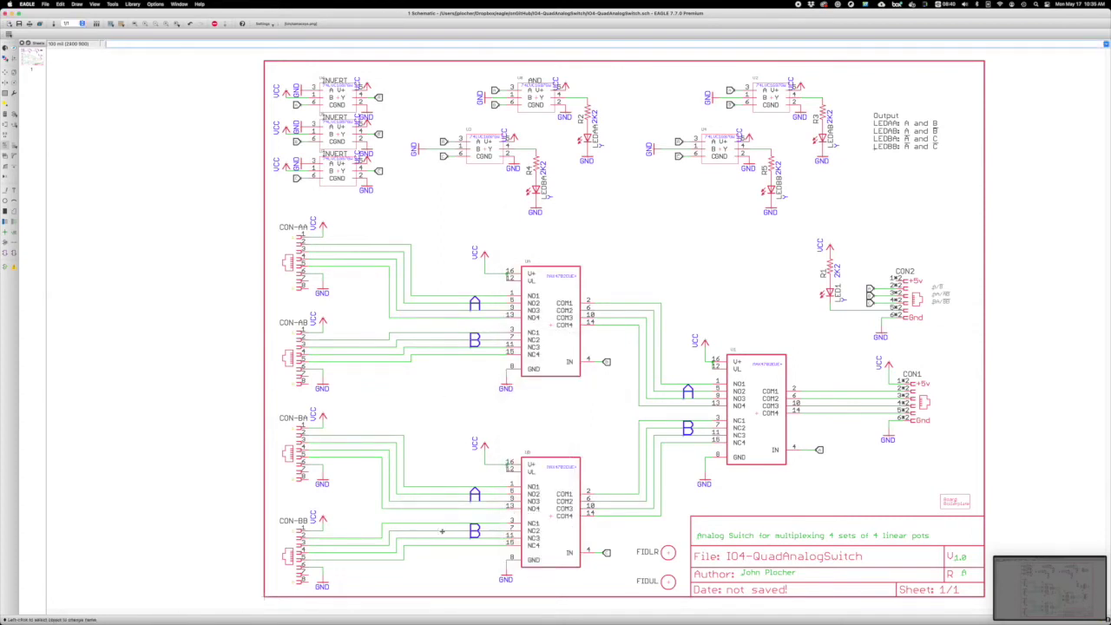
# - Return to the board and check that traces now carry names like A1–A4, B1–B4 and AB2
pyautogui.click(54, 24)
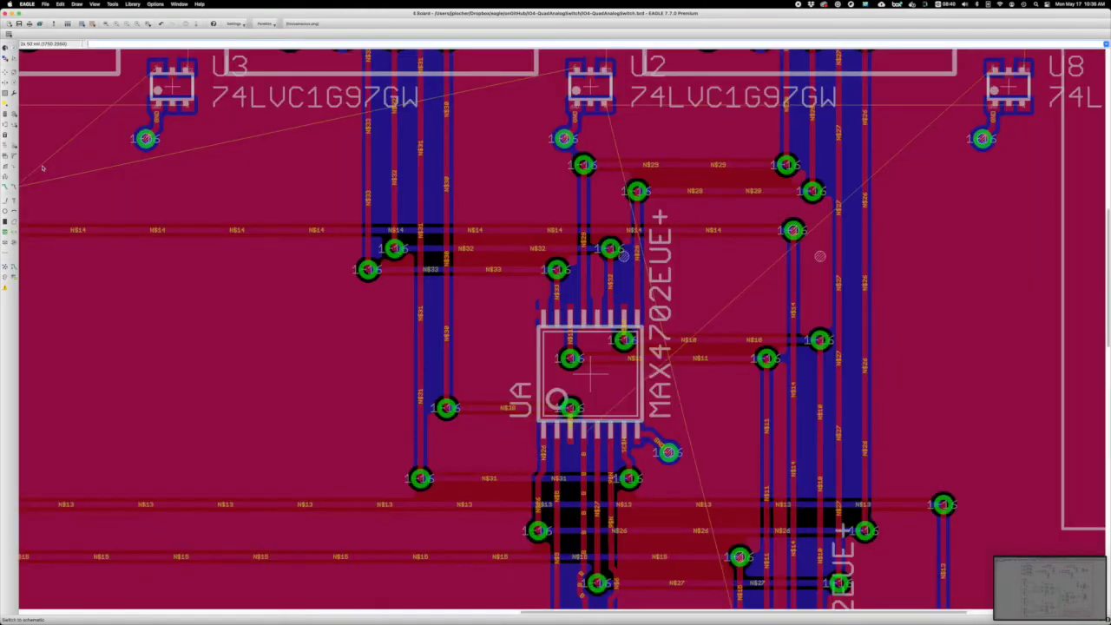
pyautogui.click(12, 268)
pyautogui.scroll(-3, 555, 330)
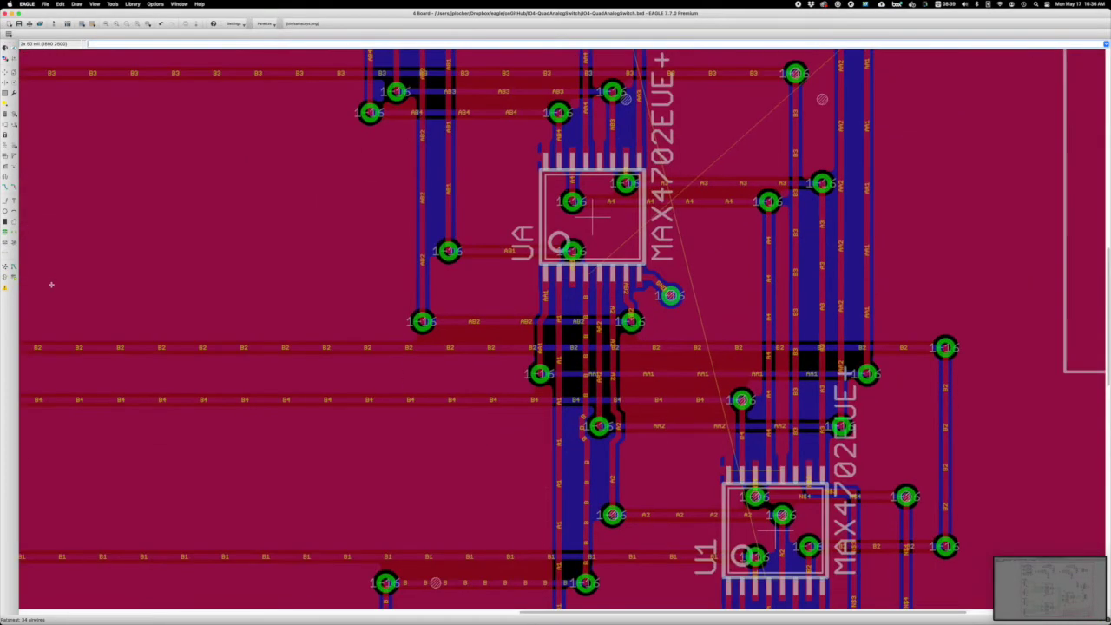
pyautogui.scroll(-4, 556, 330)
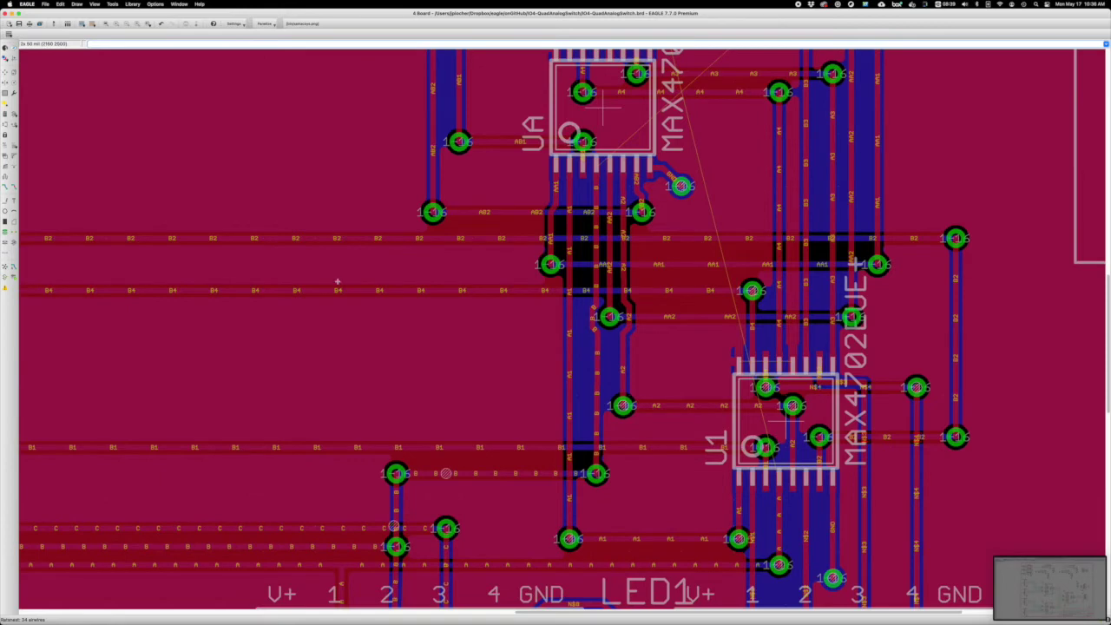
pyautogui.scroll(3, 337, 281)
pyautogui.hscroll(-1, 388, 394)
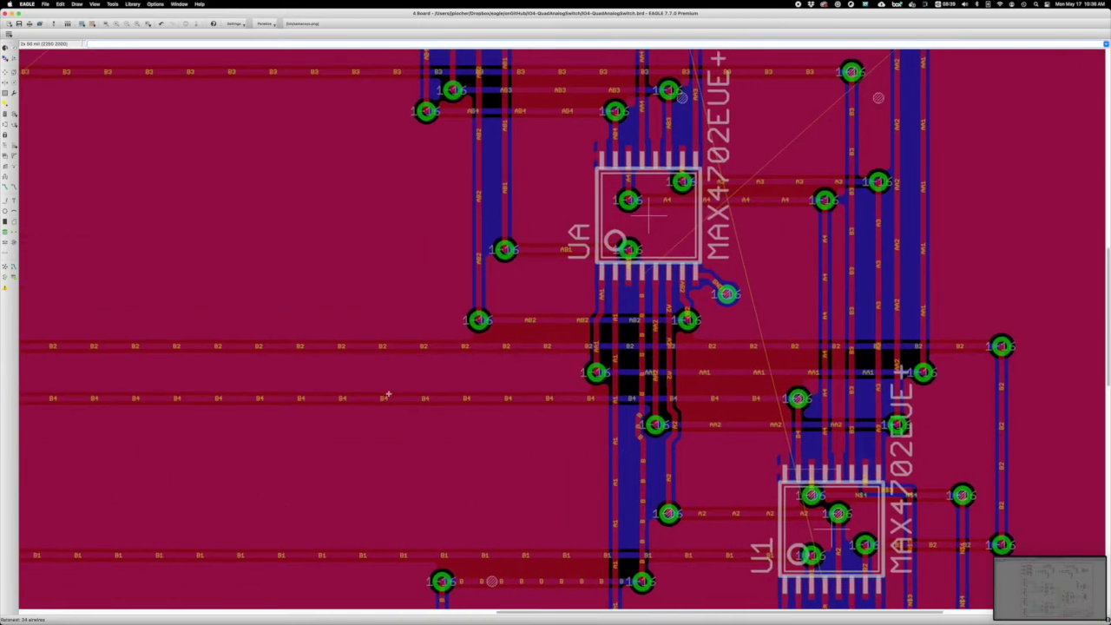
pyautogui.hscroll(1, 378, 393)
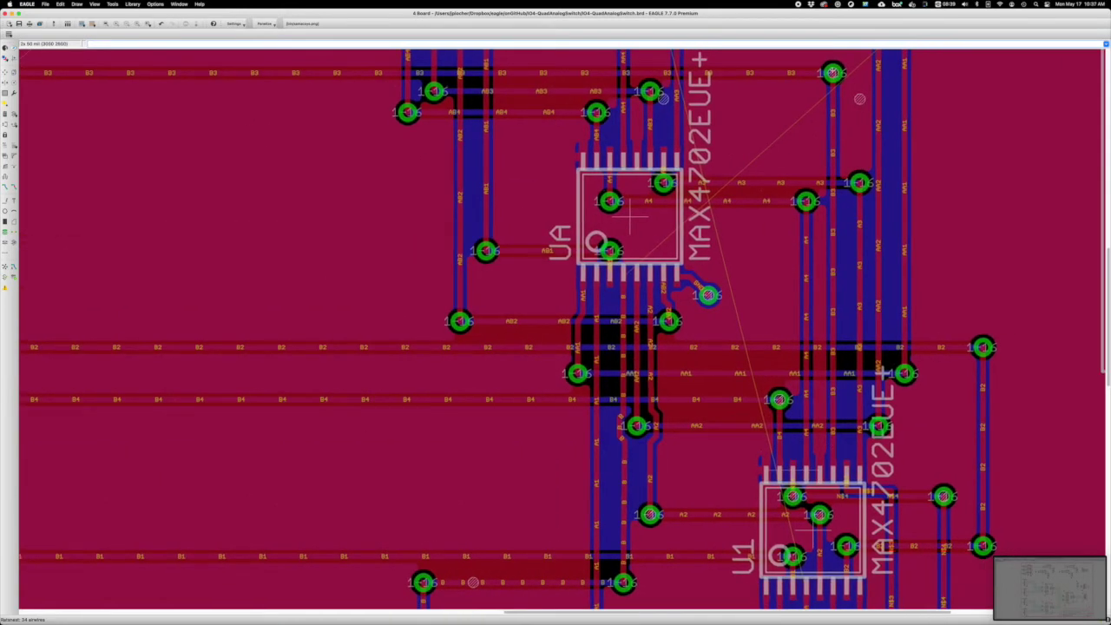
# - Move the B3 via lower and route the B3 trace across the board
pyautogui.click(5, 72)
pyautogui.click(832, 72)
pyautogui.click(832, 446)
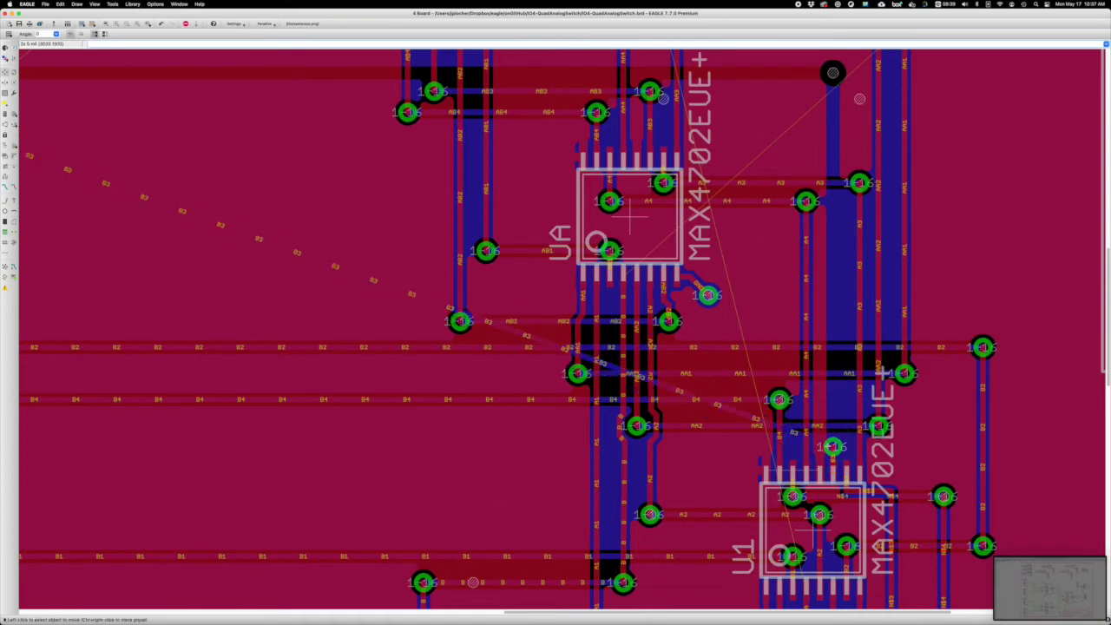
pyautogui.click(832, 446)
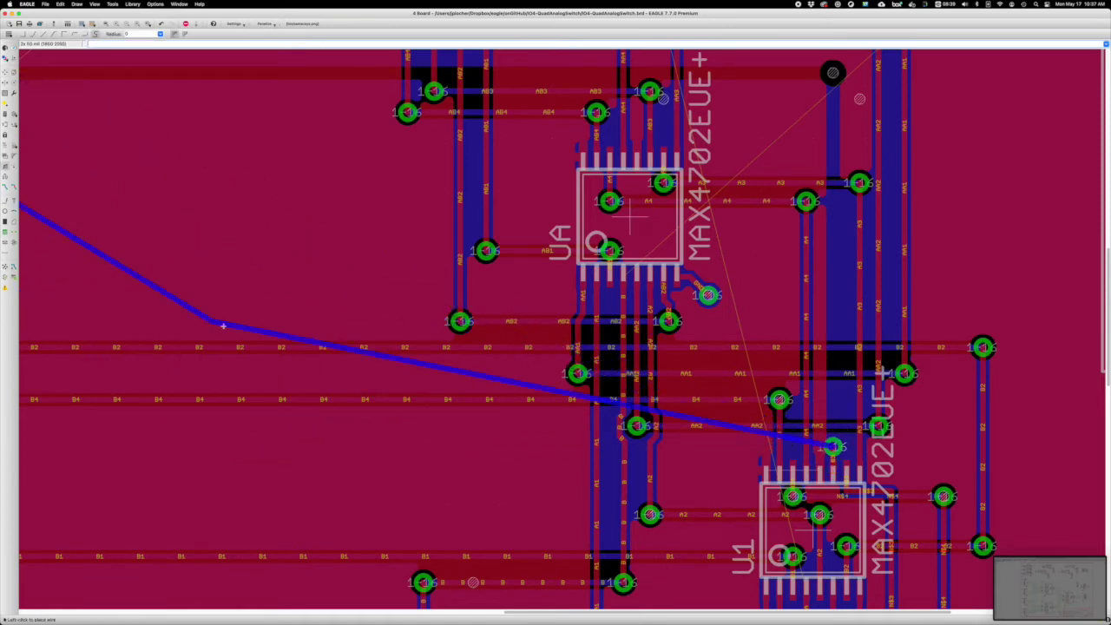
pyautogui.click(206, 447)
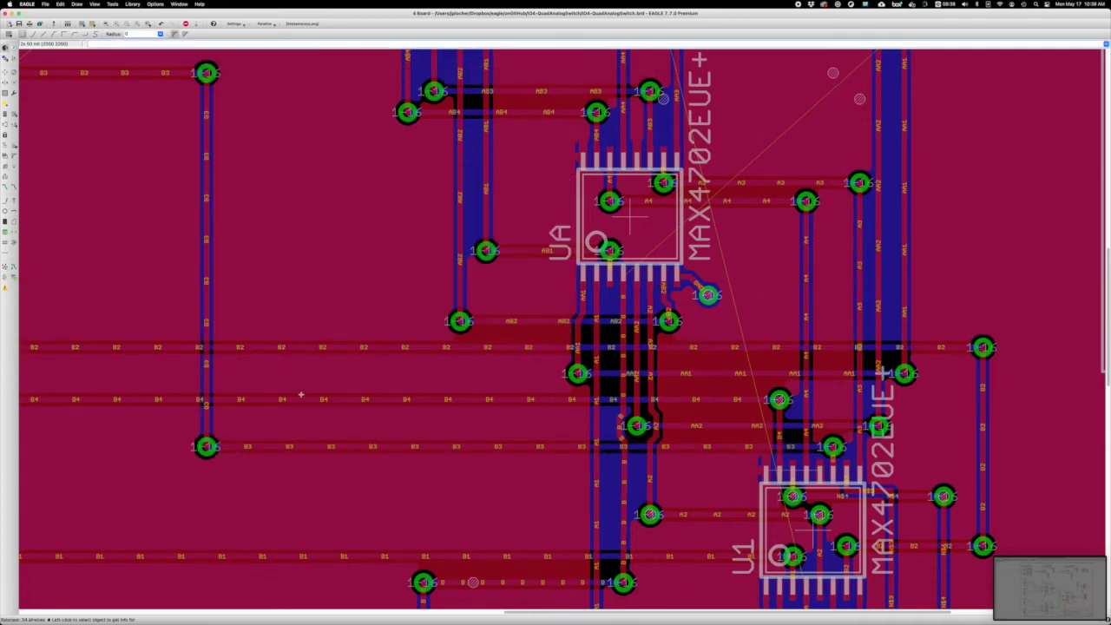
# - Reorder the B2, B3 and B4 bus traces so B3 runs between B4 and B2
pyautogui.press('F7')
pyautogui.click(521, 446)
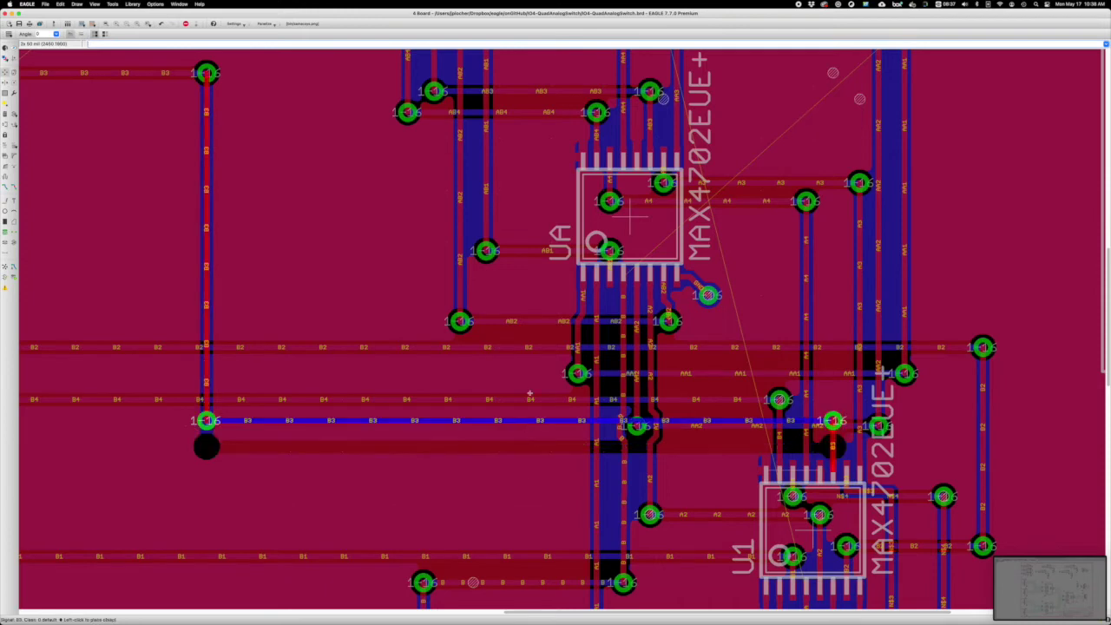
pyautogui.click(534, 330)
pyautogui.click(529, 346)
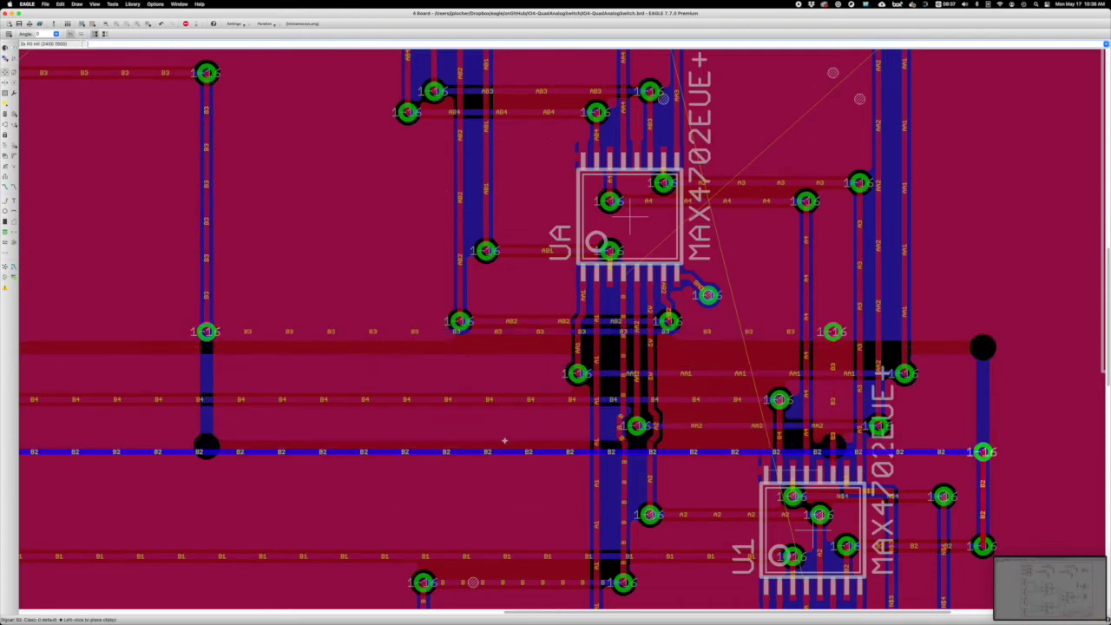
pyautogui.click(504, 440)
pyautogui.click(303, 399)
pyautogui.click(347, 347)
pyautogui.click(417, 332)
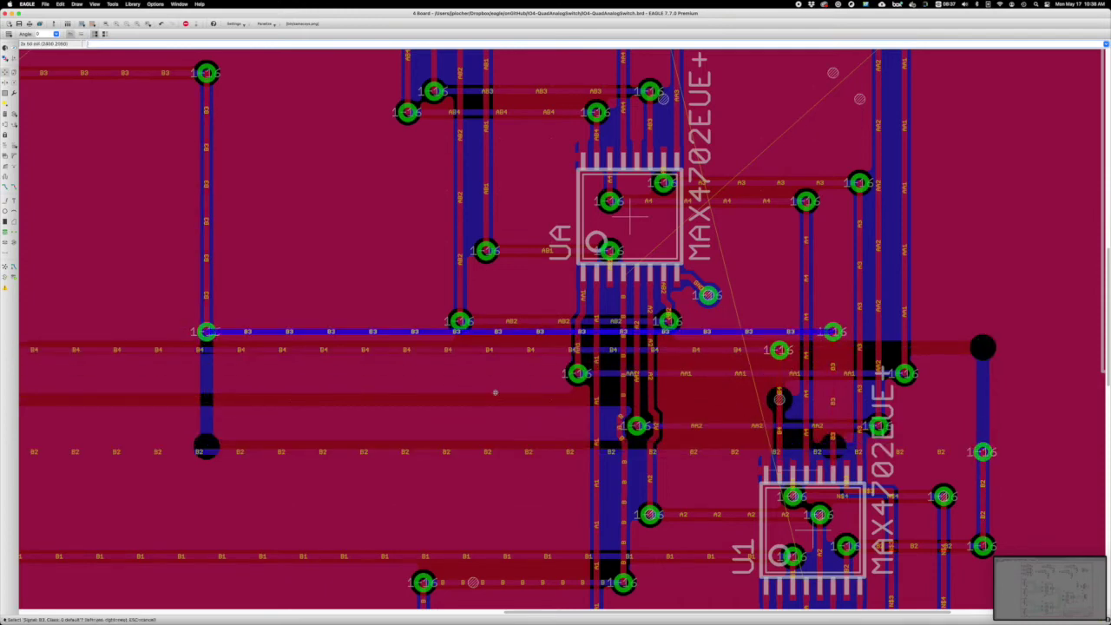
pyautogui.click(491, 399)
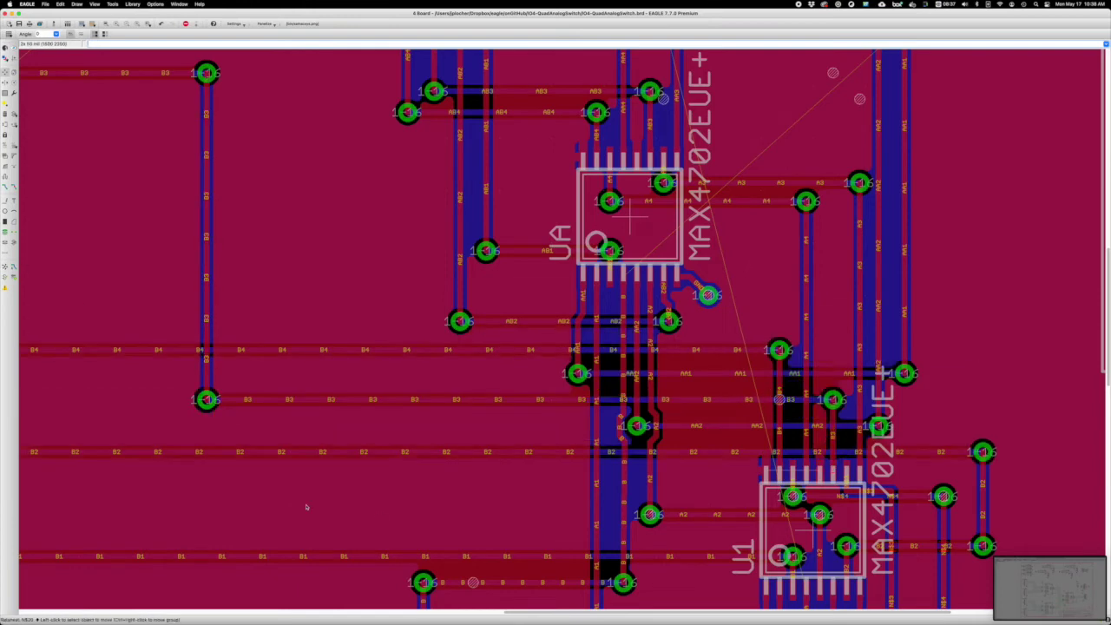
# - Shift the vertical B3 segment nearer the UB chip and fit the whole board in view
pyautogui.hscroll(-10, 373, 402)
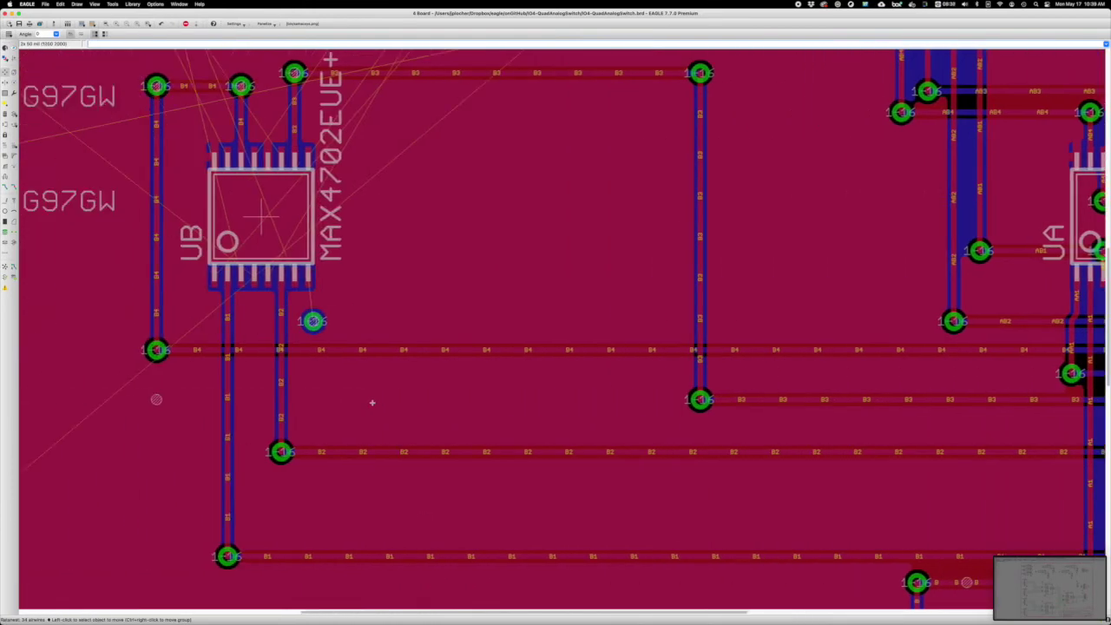
pyautogui.click(702, 239)
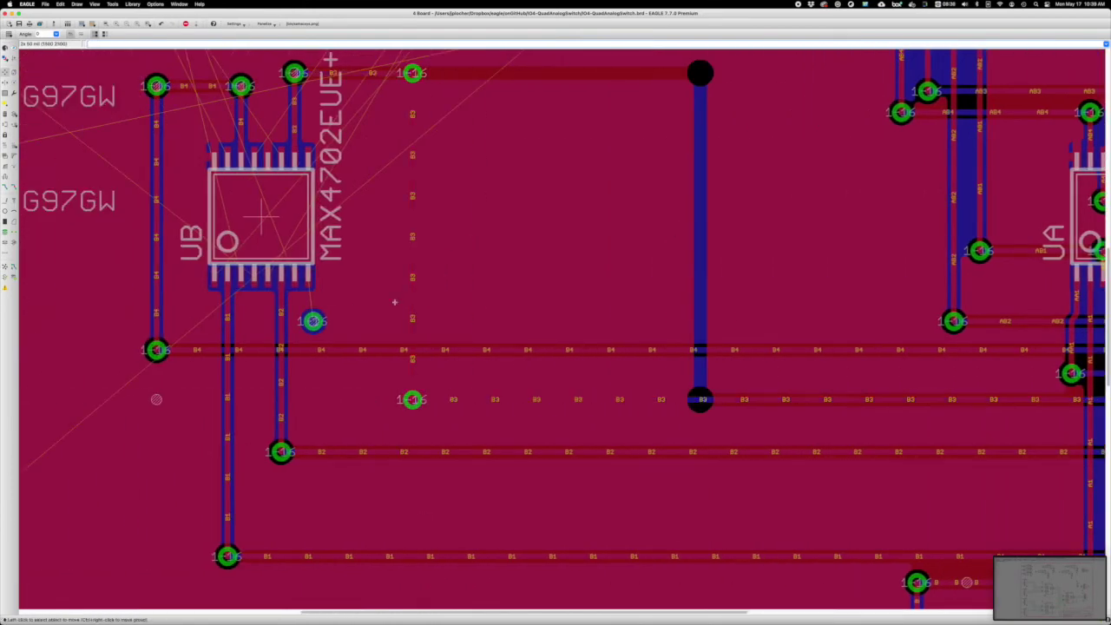
pyautogui.click(412, 240)
pyautogui.click(314, 321)
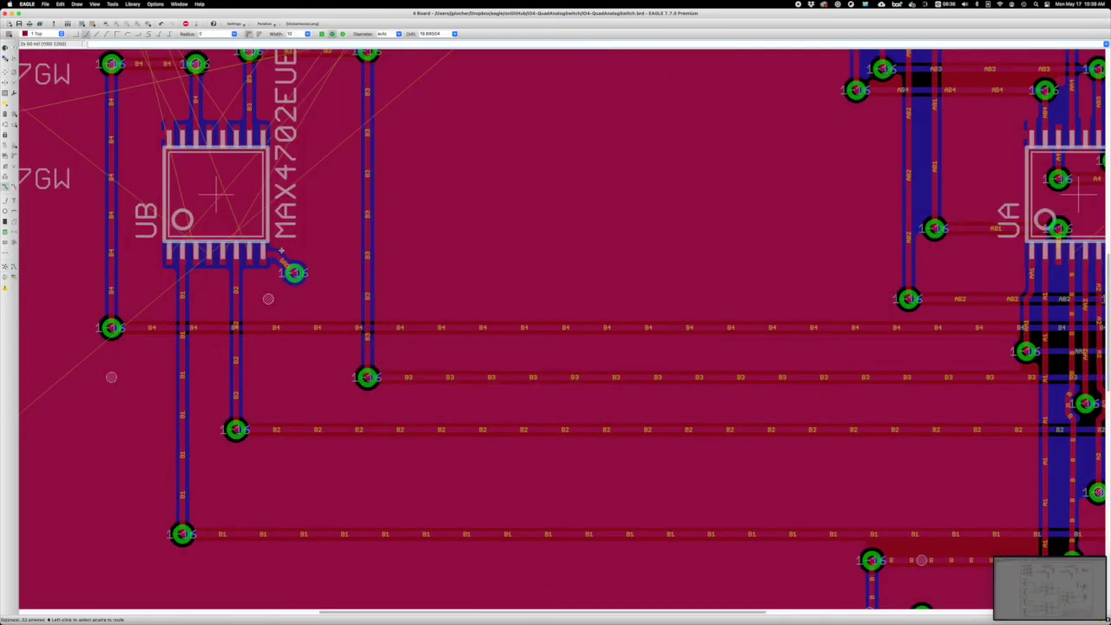
pyautogui.hotkey('alt', 'F2')
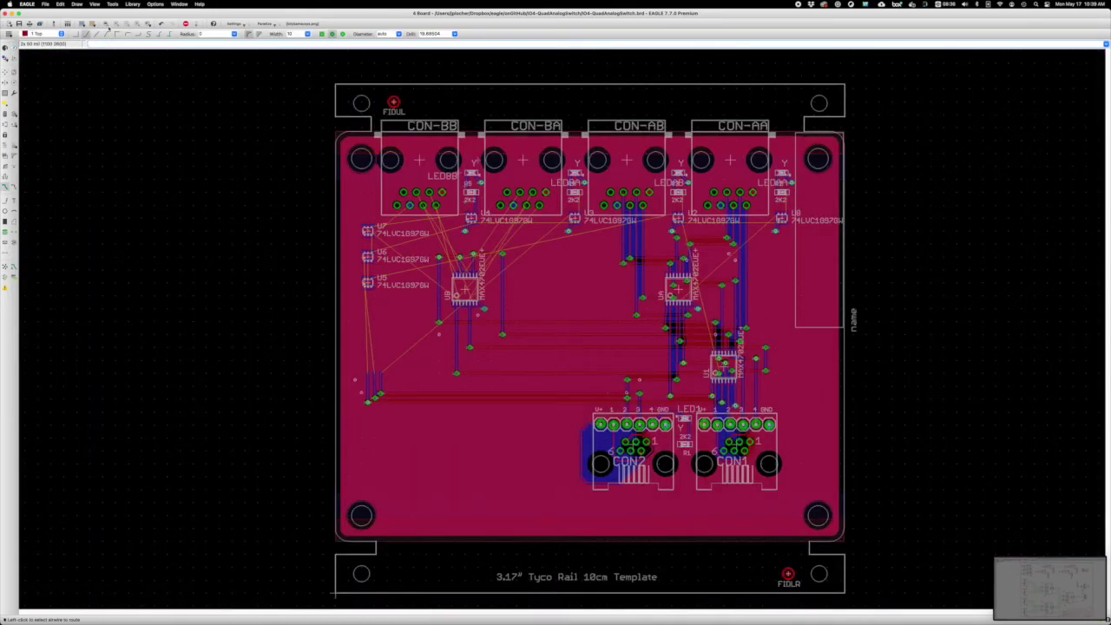
# - Reposition the trace segments above and around UA, lowering them slightly
pyautogui.scroll(5, 795, 256)
pyautogui.click(555, 229)
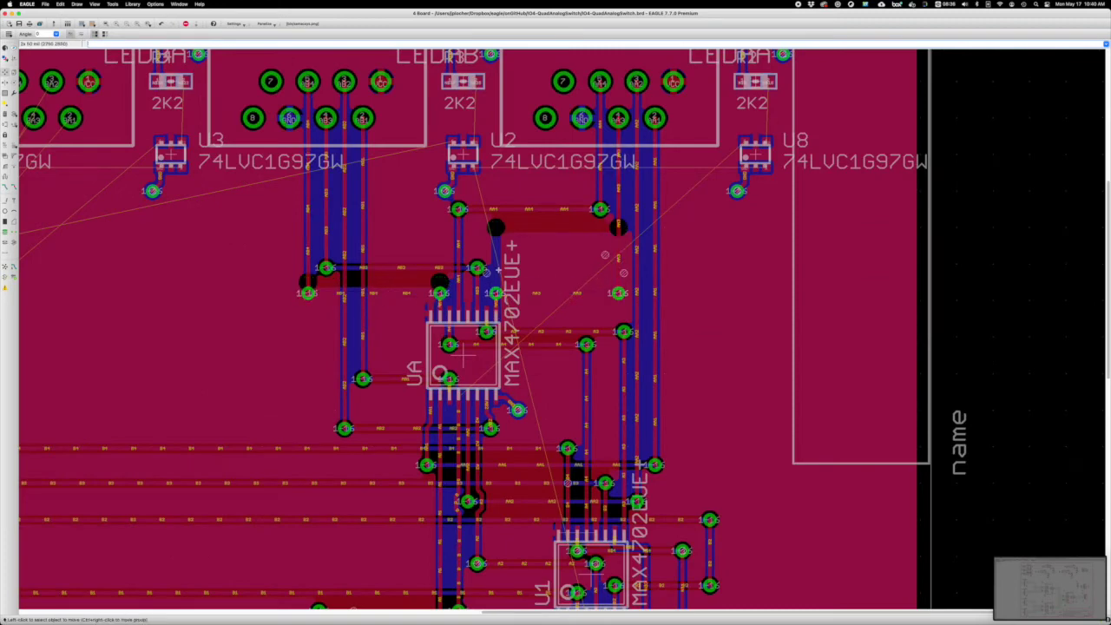
pyautogui.press('Escape')
pyautogui.click(374, 269)
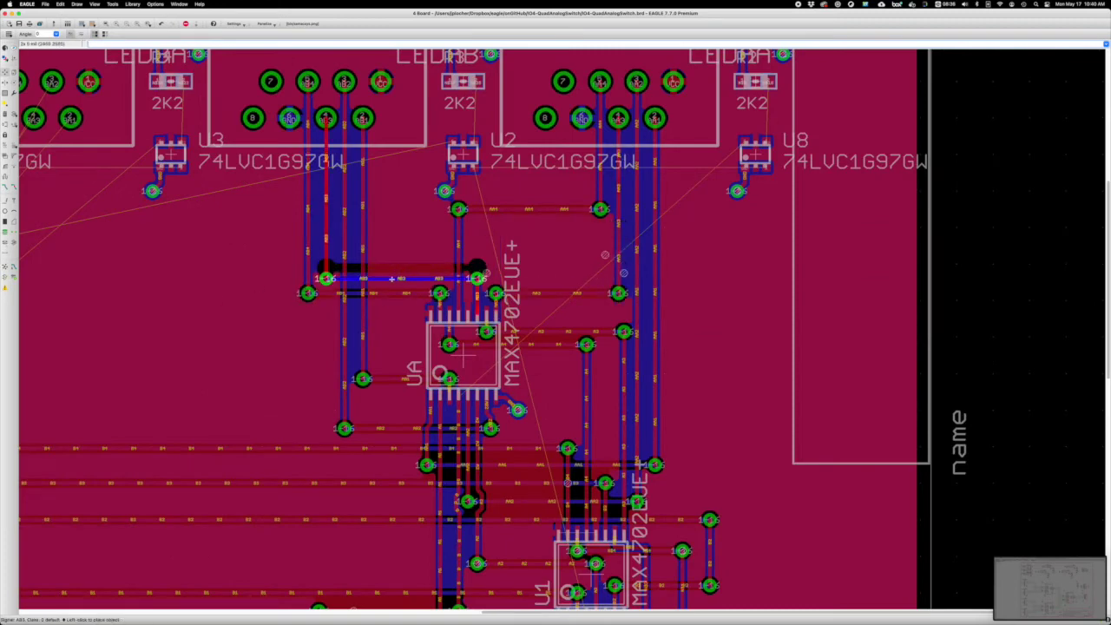
pyautogui.click(374, 281)
pyautogui.click(530, 208)
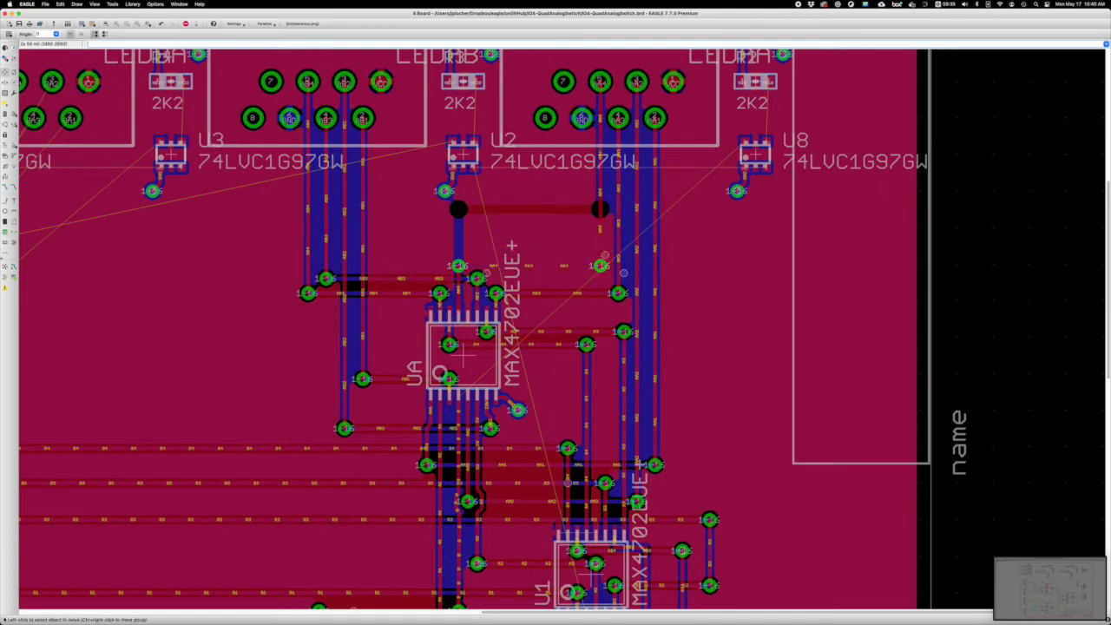
pyautogui.click(537, 265)
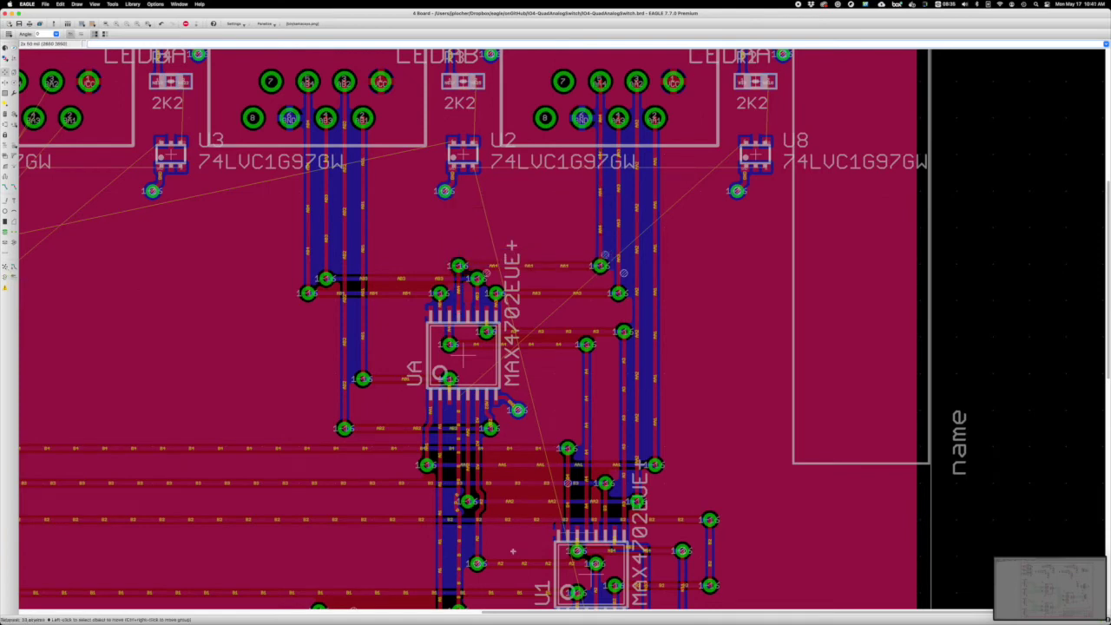
pyautogui.click(479, 544)
pyautogui.click(483, 544)
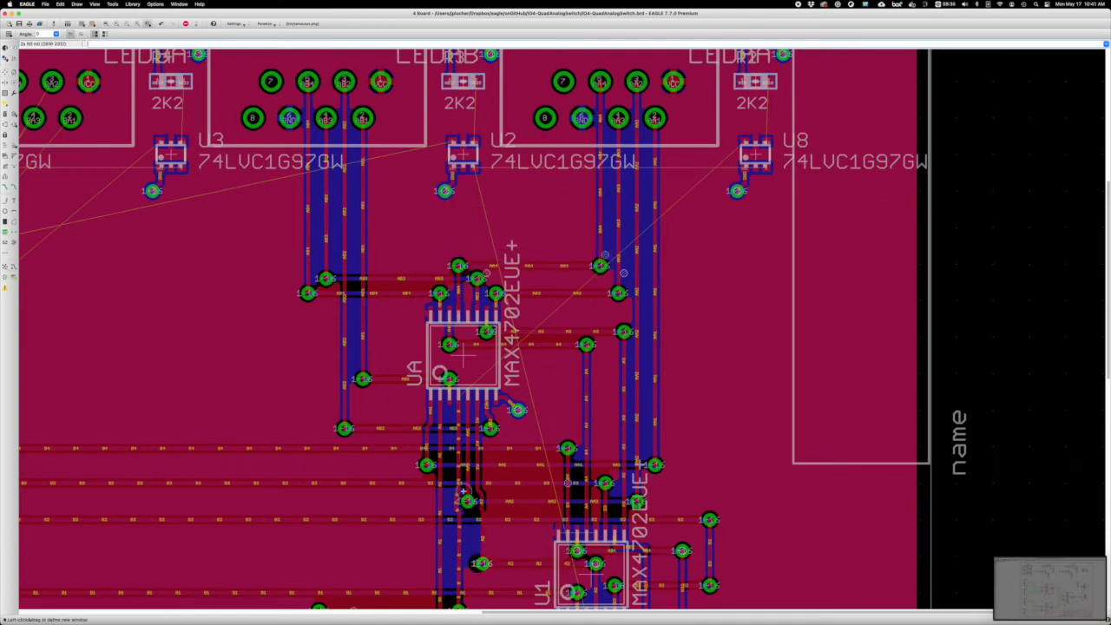
# - Straighten the A2 trace at pad 1-16, move the via near U1, and switch to the schematic
pyautogui.scroll(10, 462, 492)
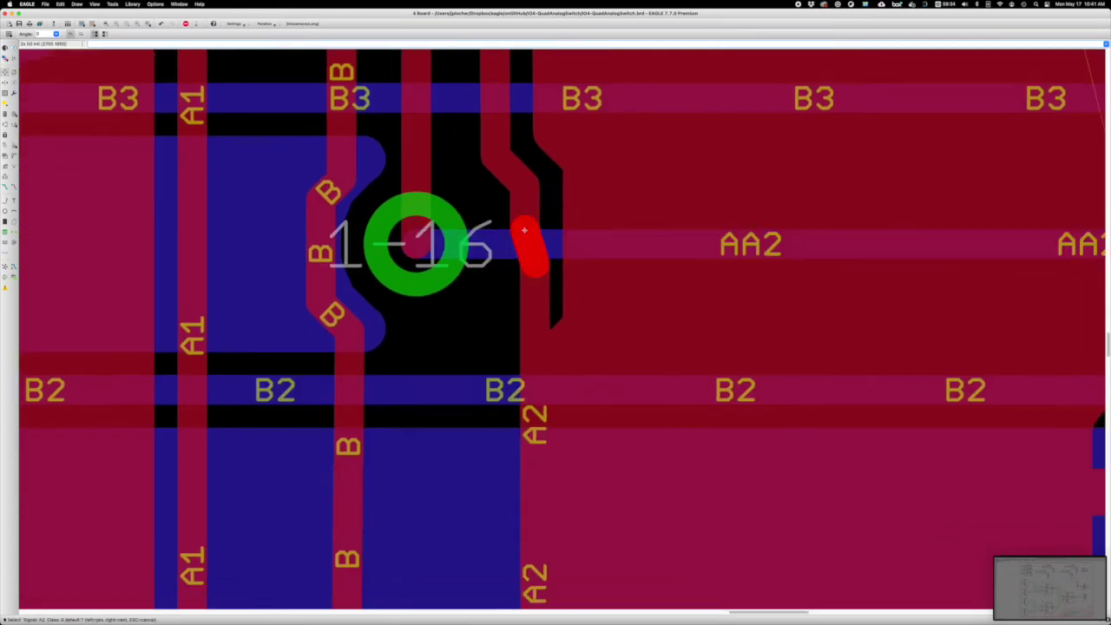
pyautogui.click(544, 198)
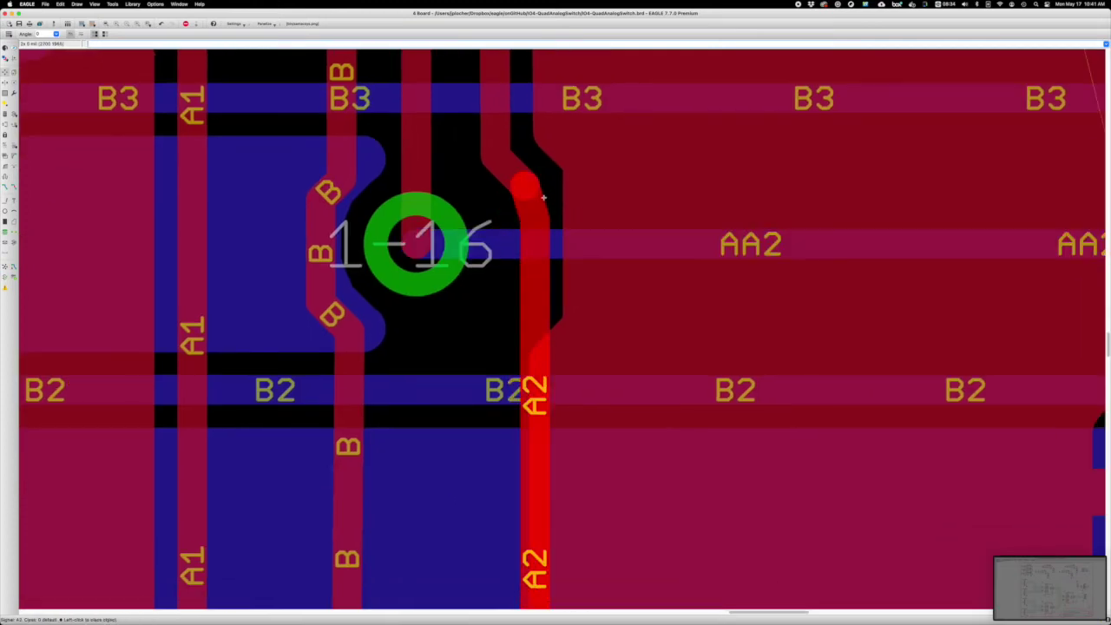
pyautogui.click(543, 198)
pyautogui.click(509, 177)
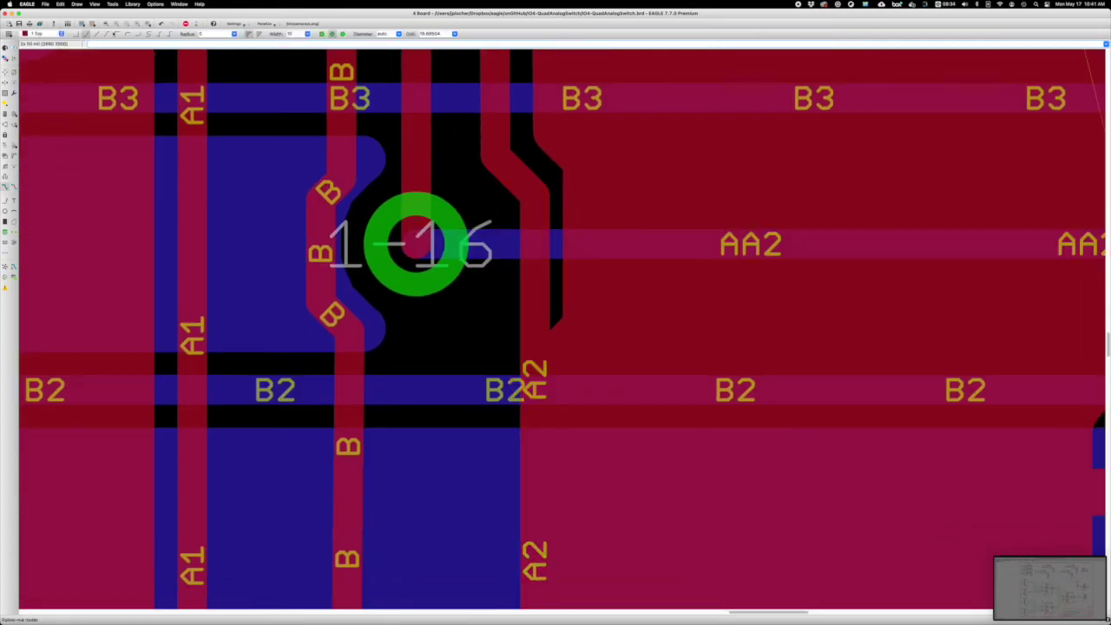
pyautogui.press('Escape')
pyautogui.scroll(-5, 326, 202)
pyautogui.scroll(-3, 326, 202)
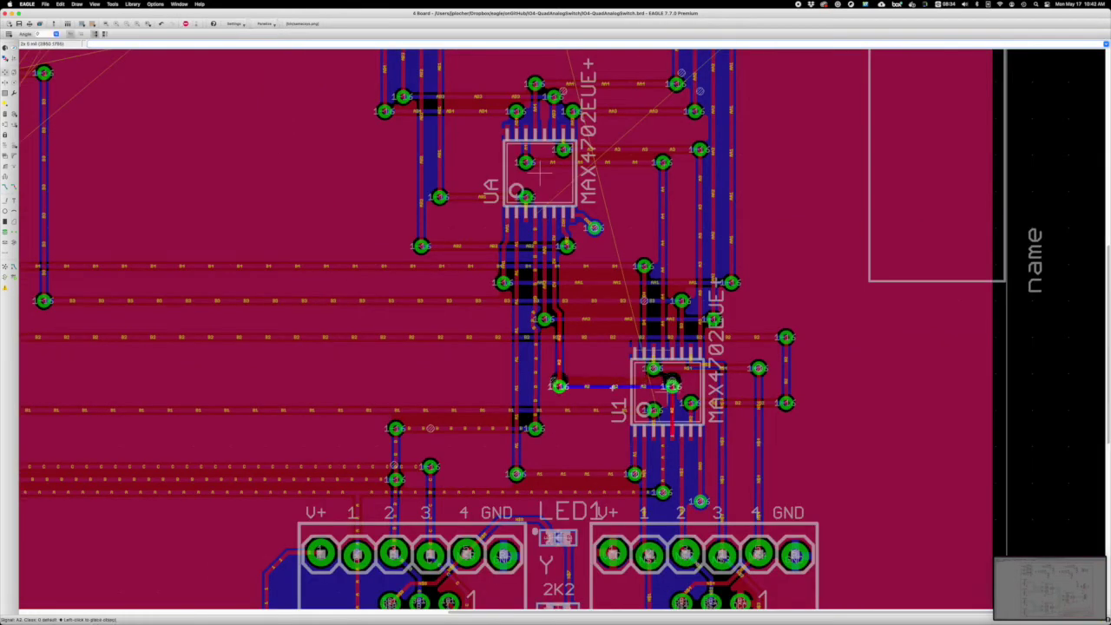
pyautogui.click(5, 268)
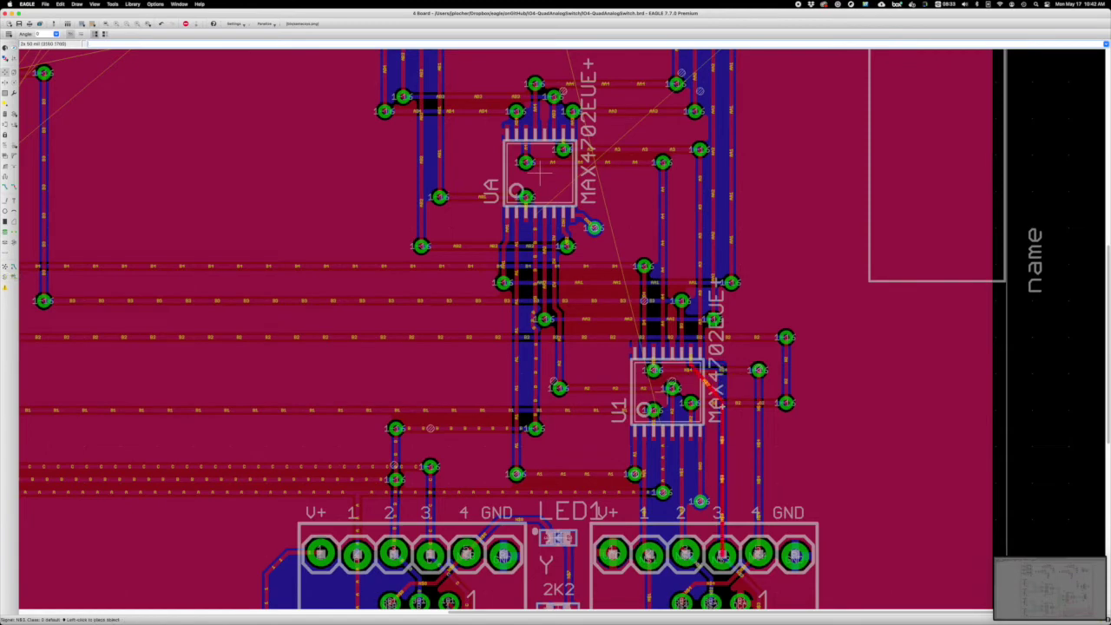
pyautogui.hotkey('alt', '1')
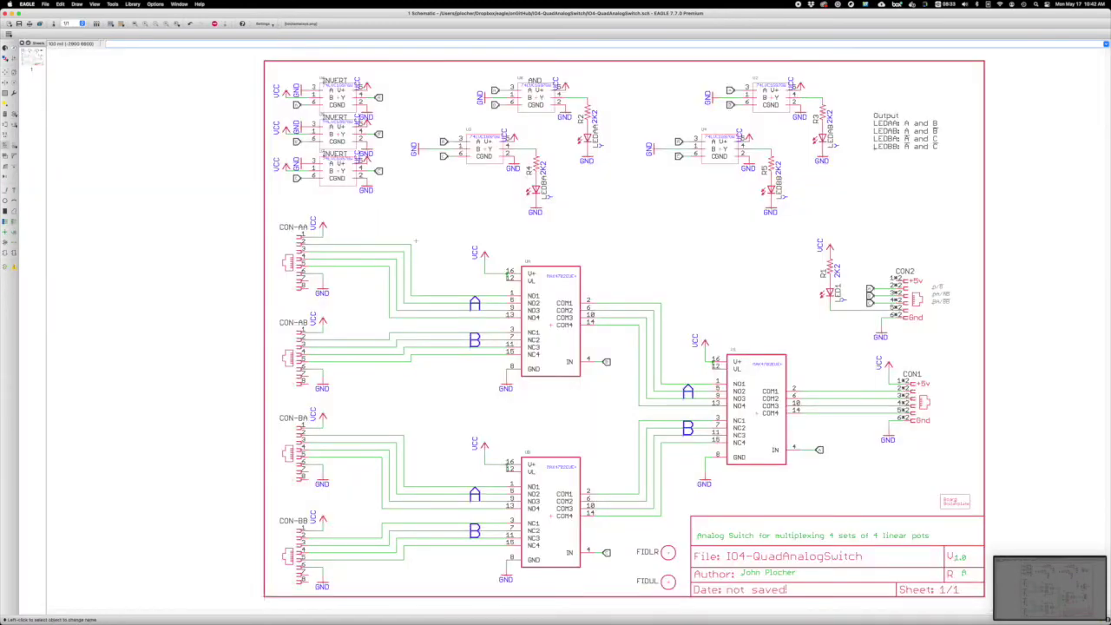
# - Rename the N$1 net in the schematic and return to the board
pyautogui.click(849, 393)
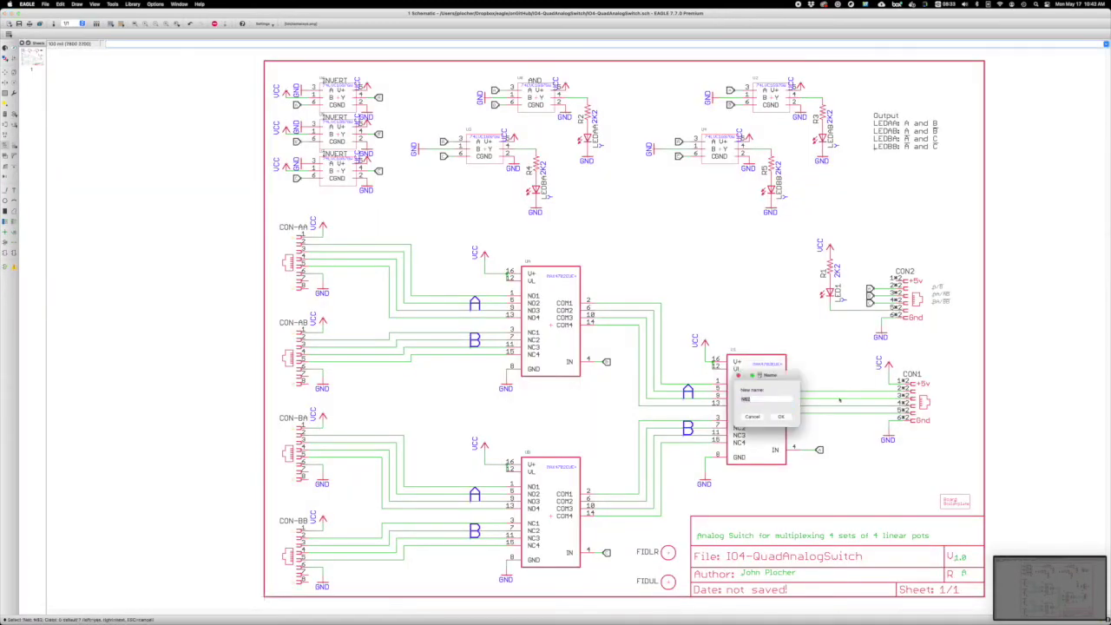
pyautogui.press('Return')
pyautogui.hotkey('alt', '4')
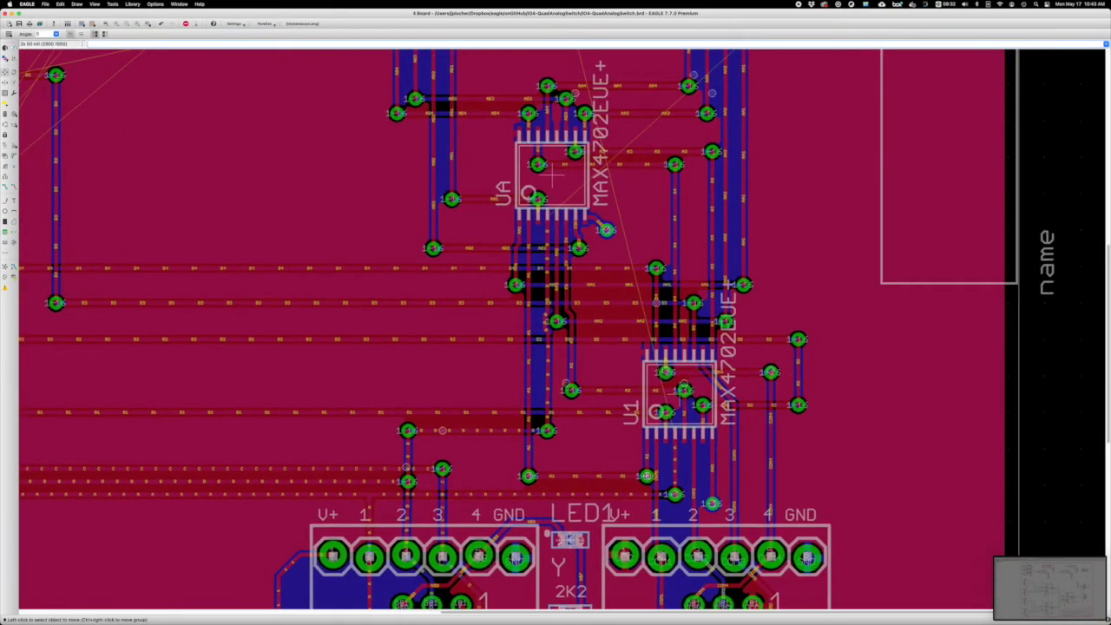
# - Rework the traces around UB so they connect to vias beside the chip
pyautogui.click(6, 165)
pyautogui.click(643, 476)
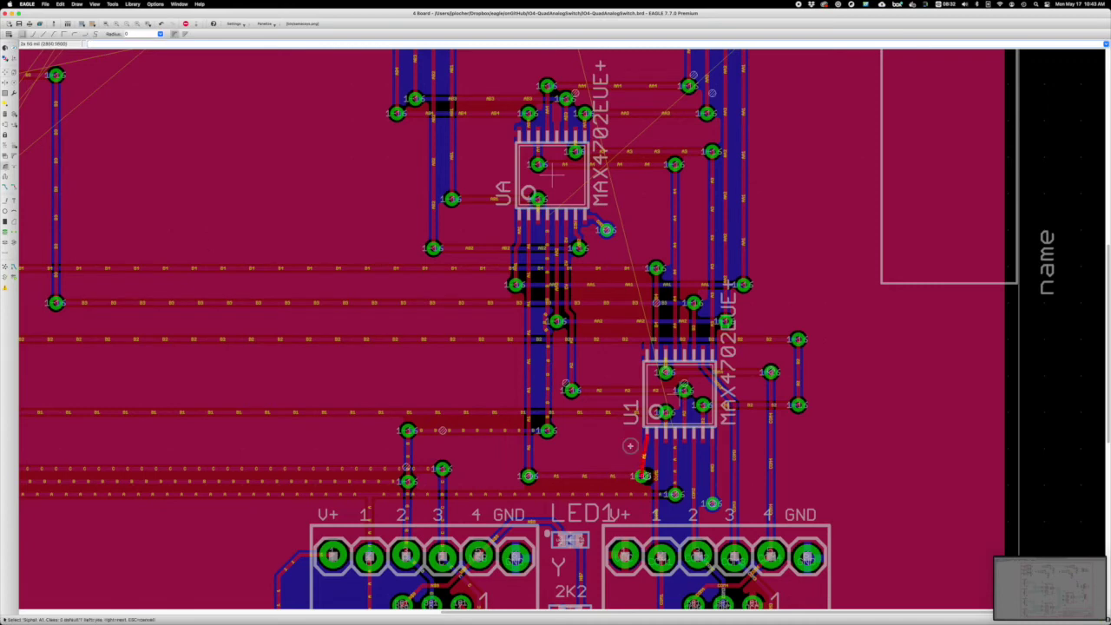
pyautogui.hscroll(2, 638, 454)
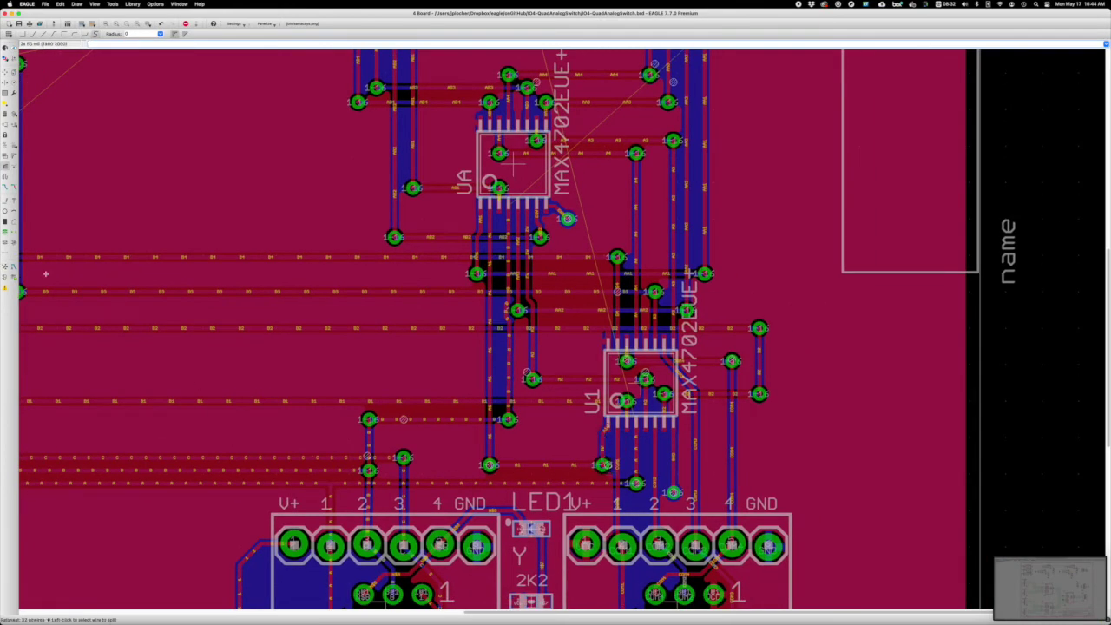
pyautogui.click(6, 266)
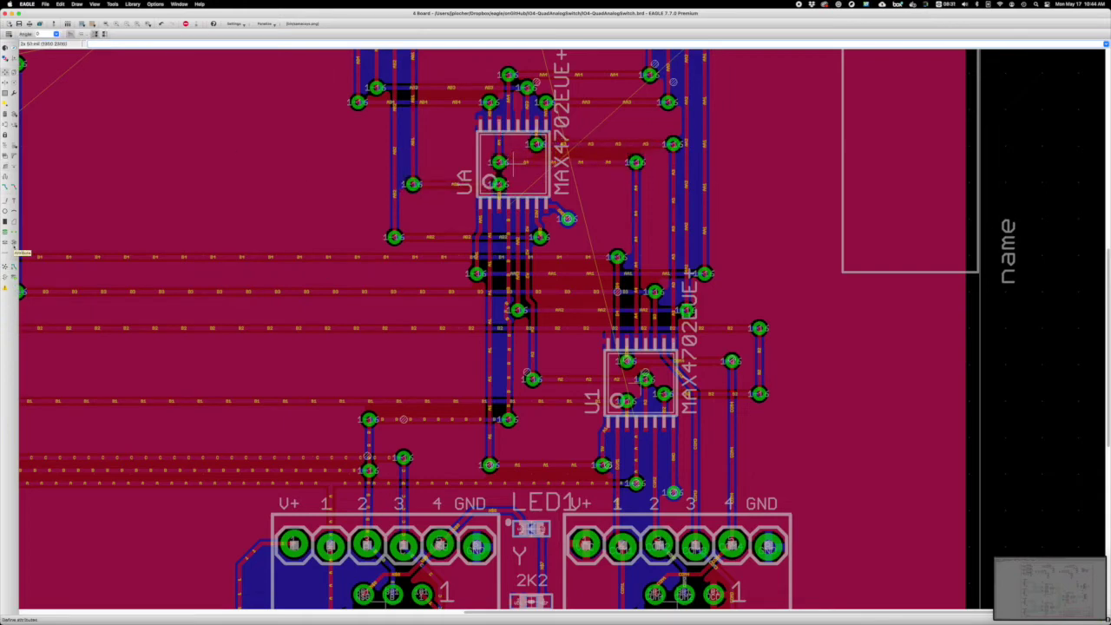
pyautogui.scroll(5, 370, 245)
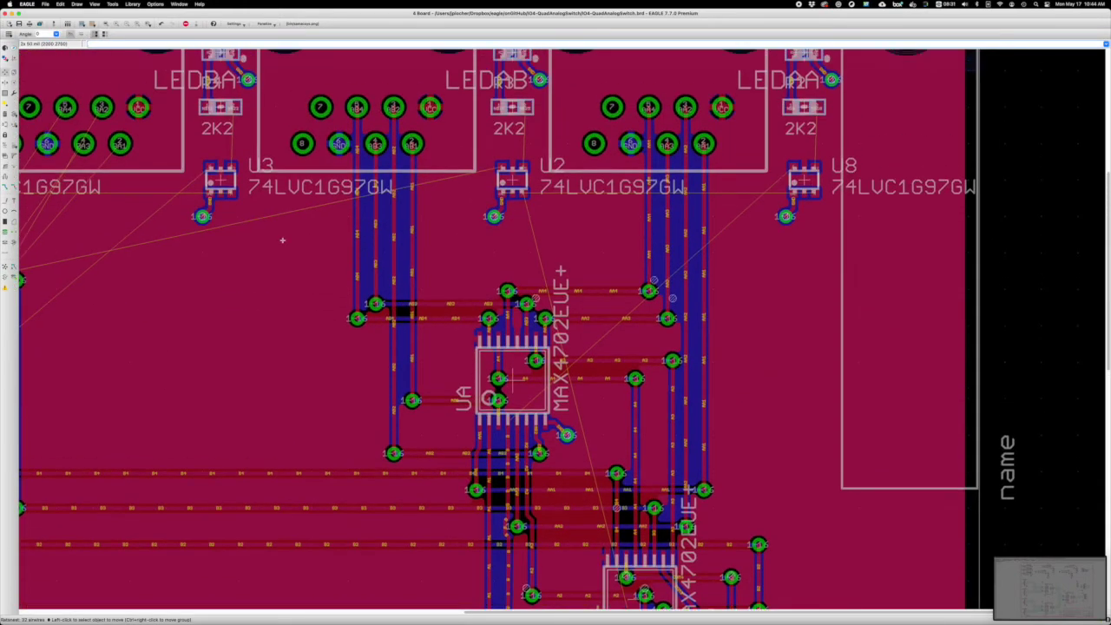
pyautogui.hscroll(-3, 284, 239)
pyautogui.hscroll(-5, 419, 303)
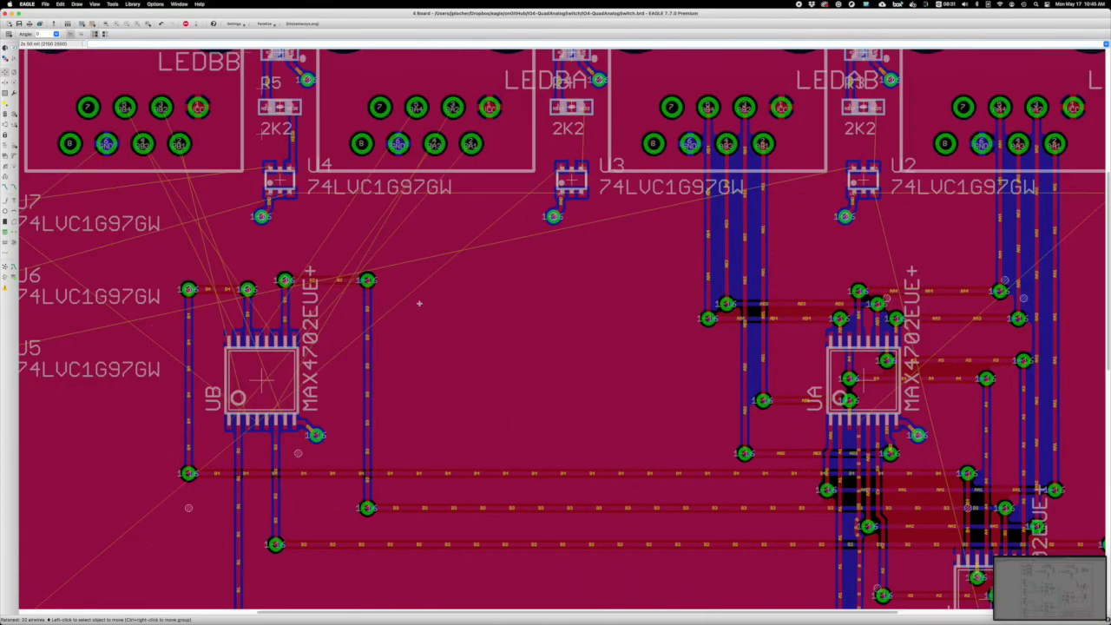
pyautogui.click(324, 279)
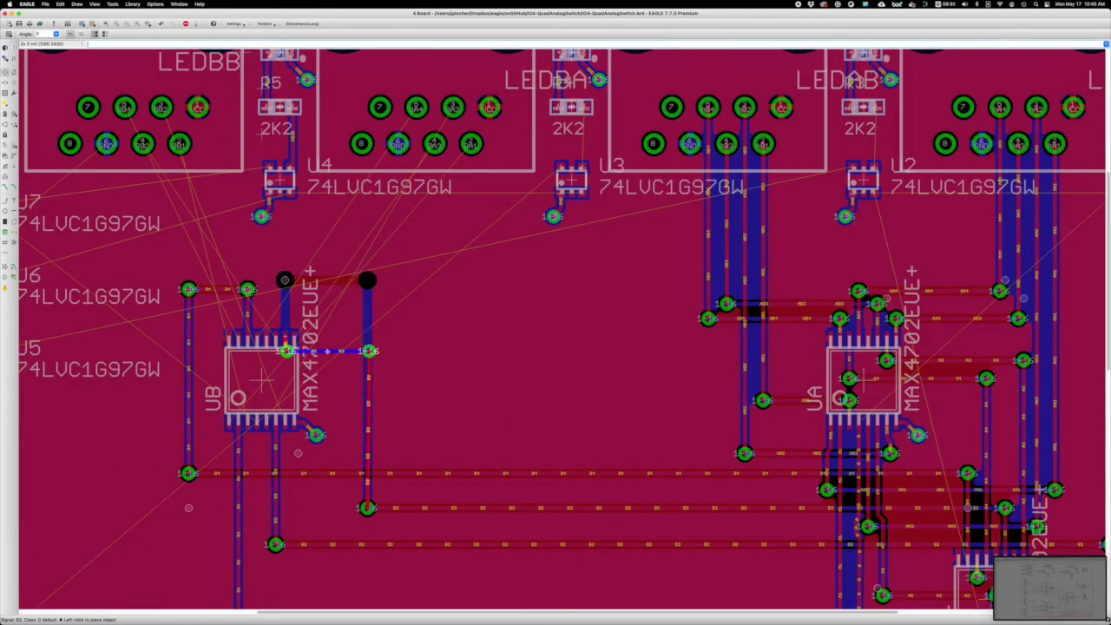
pyautogui.click(260, 380)
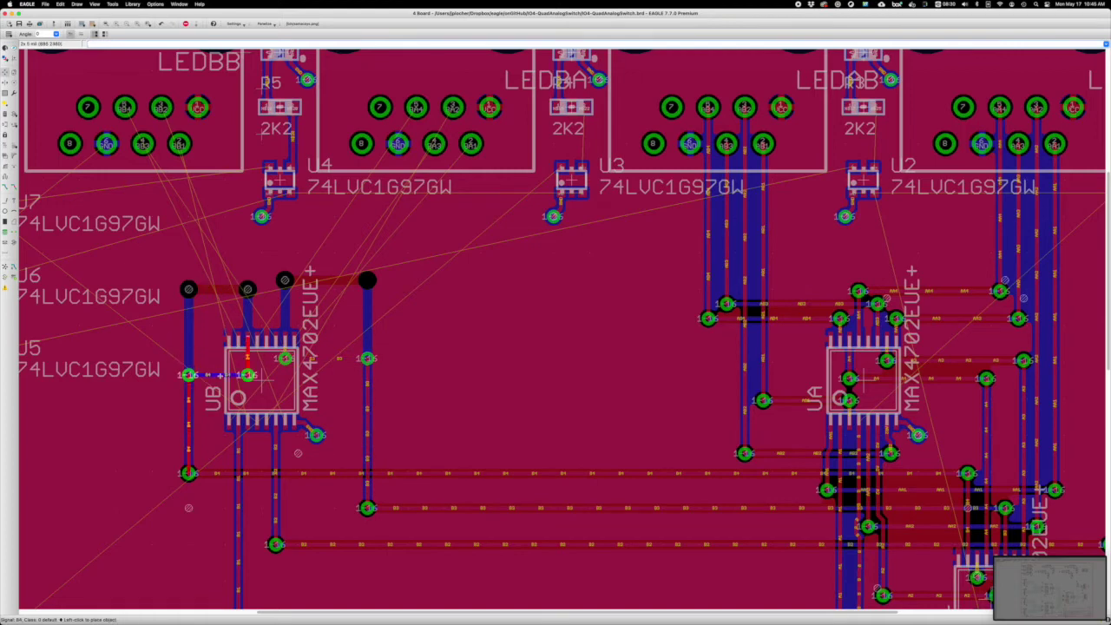
pyautogui.hotkey('ctrl', 'z')
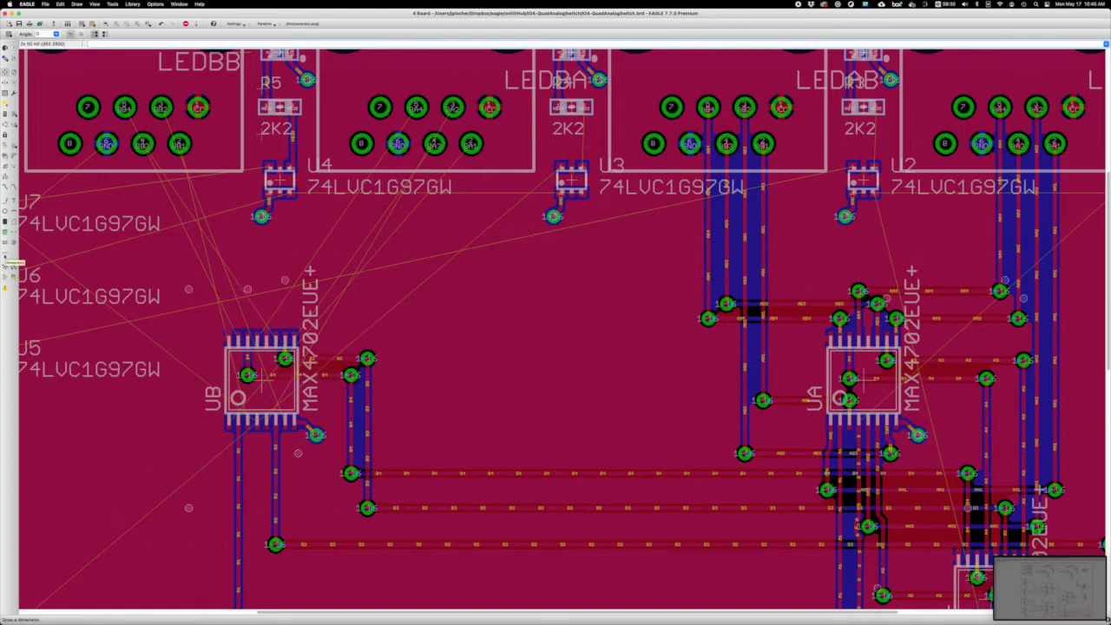
# - Attempt routes from the four LEDBB pads toward UB, discarding them all
pyautogui.click(6, 186)
pyautogui.click(125, 107)
pyautogui.rightClick(192, 261)
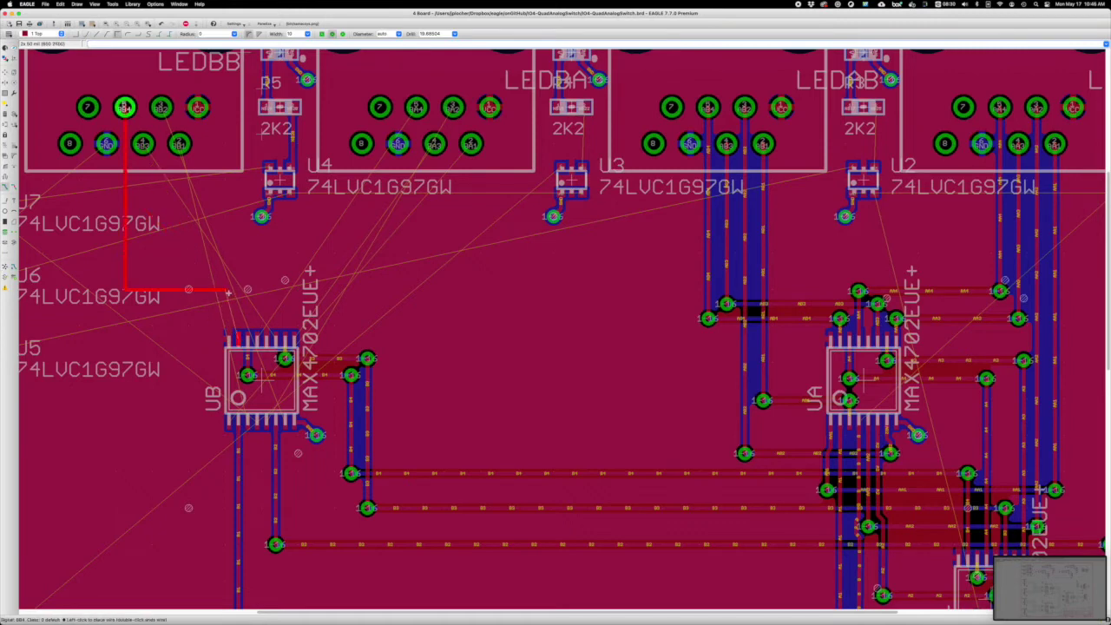
pyautogui.press('Escape')
pyautogui.click(143, 143)
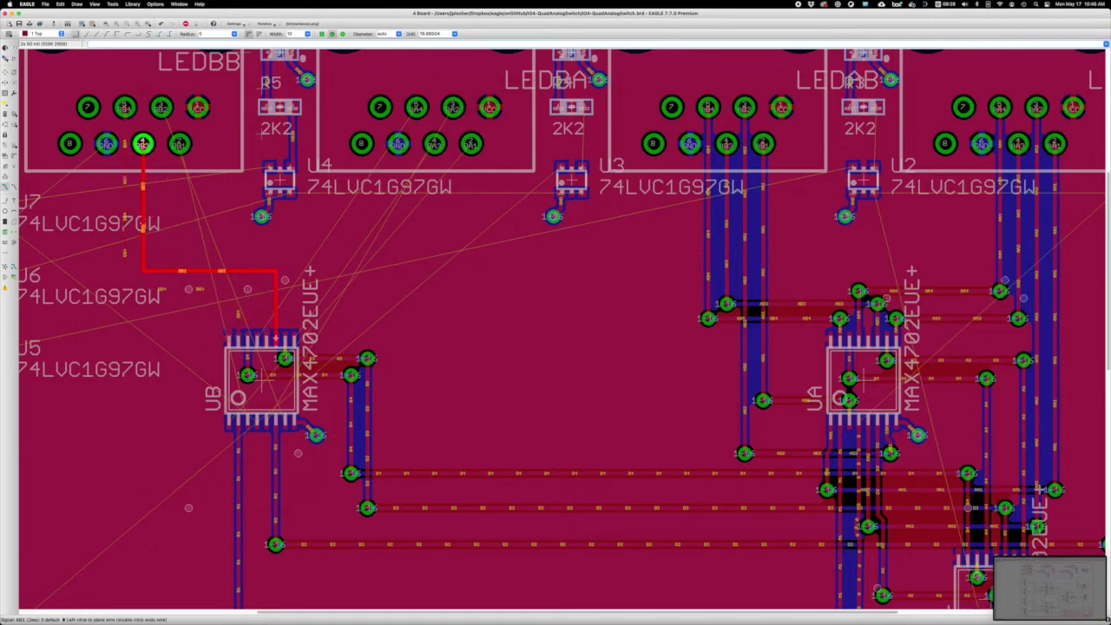
pyautogui.press('Escape')
pyautogui.click(161, 107)
pyautogui.press('Escape')
pyautogui.click(179, 143)
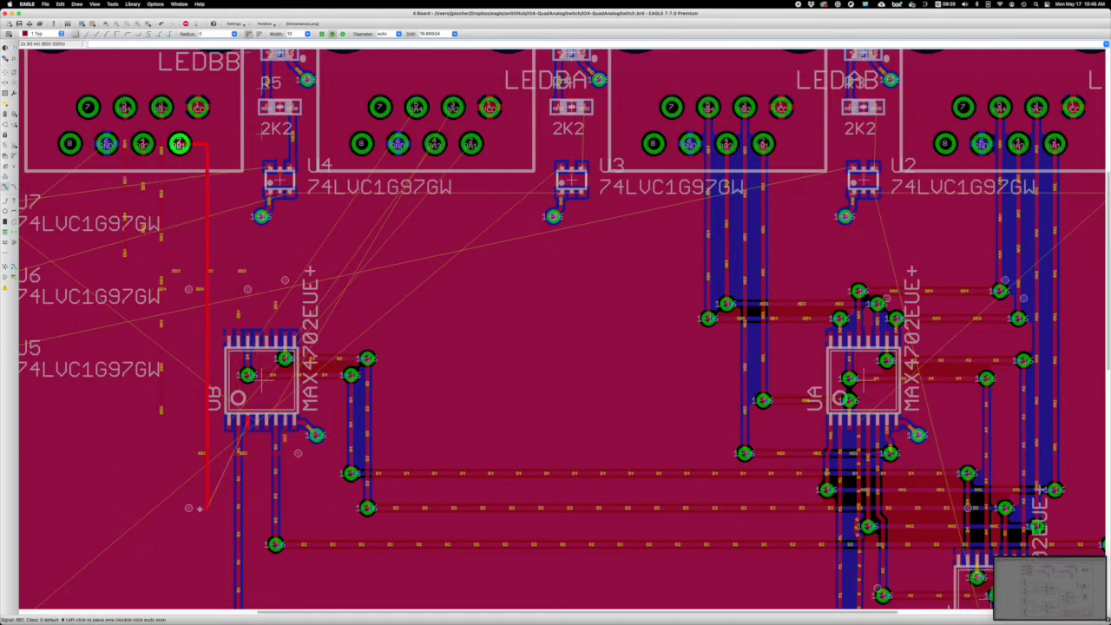
pyautogui.press('Escape')
pyautogui.hotkey('ctrl', 'z')
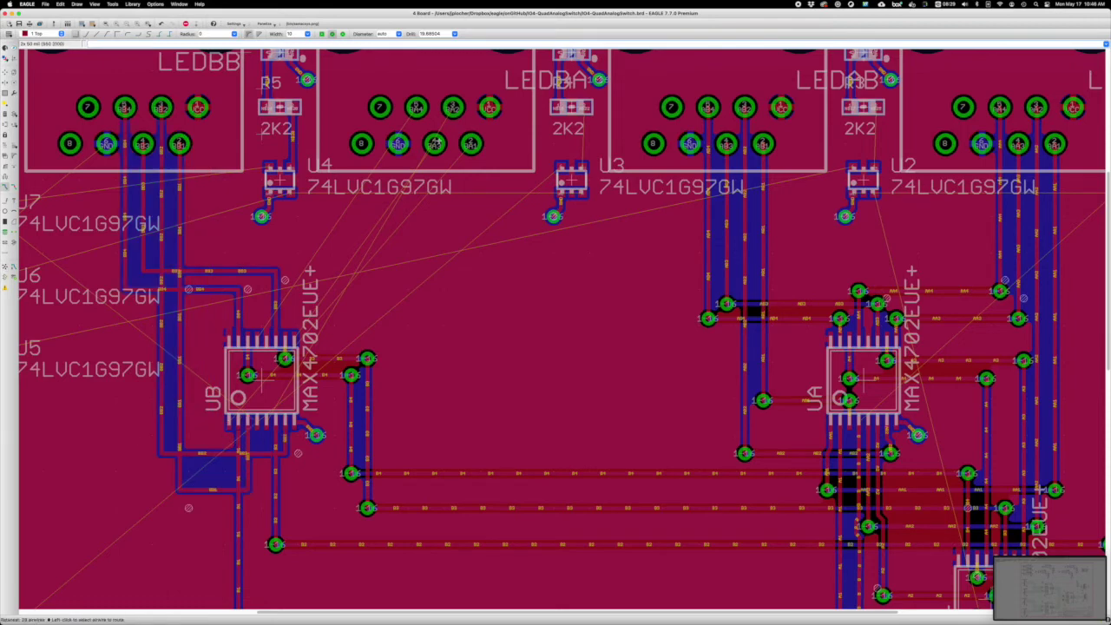
# - Route the lower LEDBA pad's BA-net trace down to the UB chip
pyautogui.click(470, 143)
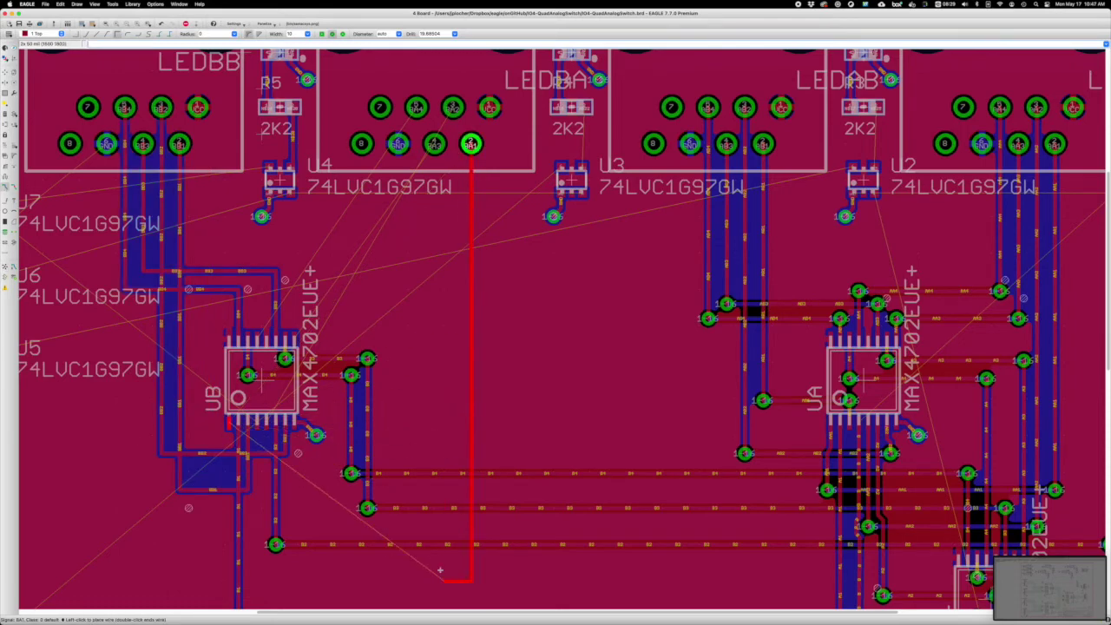
pyautogui.press('Escape')
pyautogui.click(431, 89)
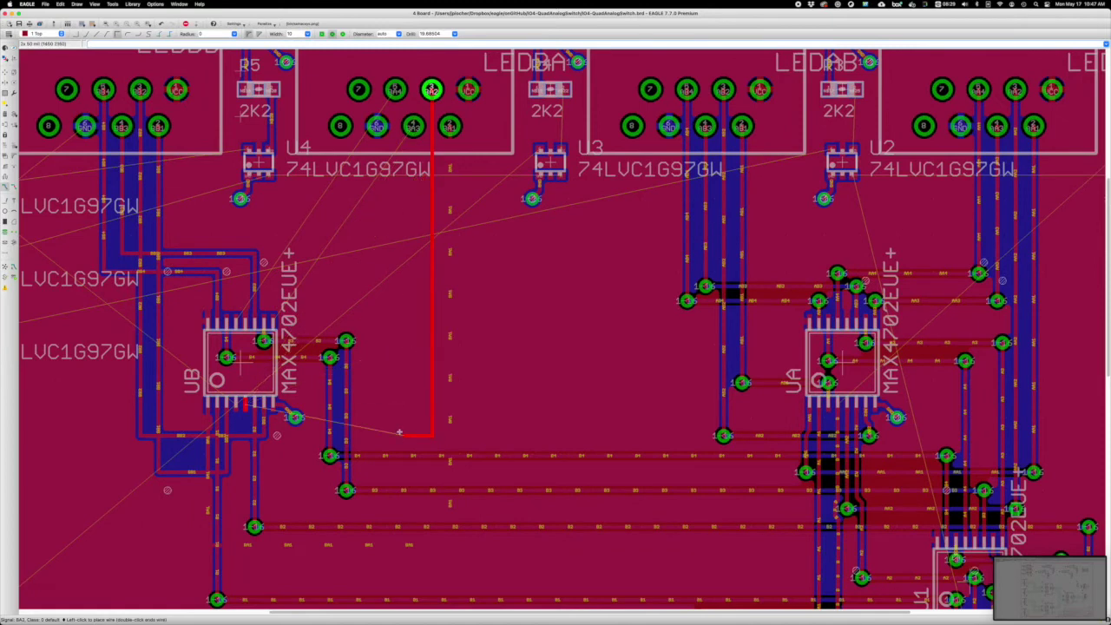
pyautogui.scroll(-1, 386, 580)
pyautogui.press('Escape')
pyautogui.click(395, 257)
pyautogui.scroll(-2, 293, 261)
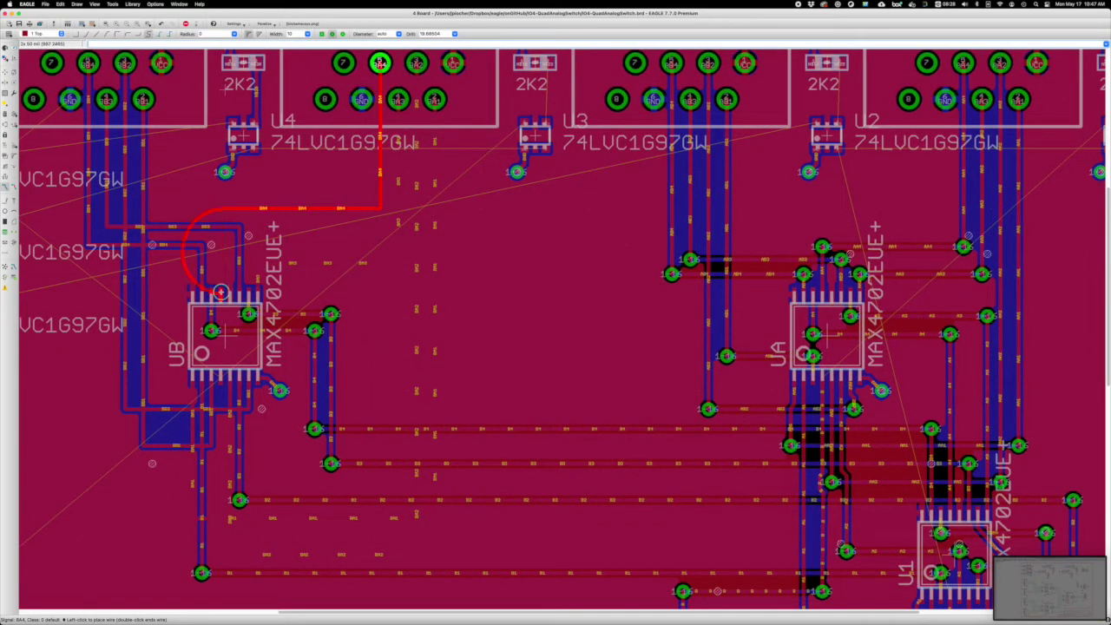
pyautogui.click(219, 295)
# - Swap several traces near UB between the Top and Bottom copper layers
pyautogui.click(6, 93)
pyautogui.click(39, 169)
pyautogui.click(104, 173)
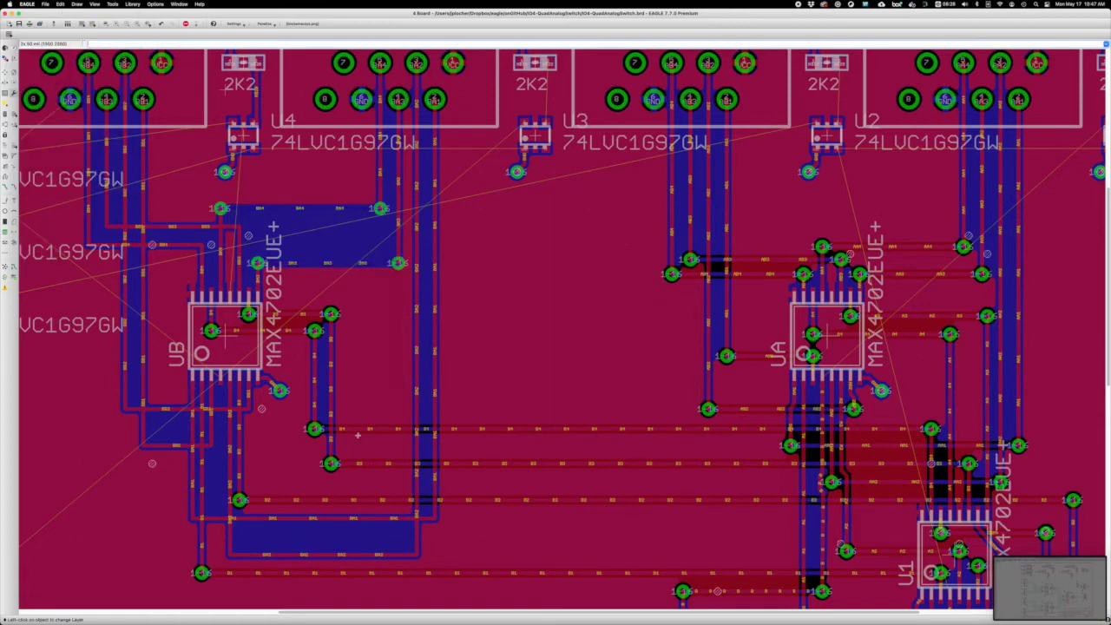
pyautogui.click(178, 445)
pyautogui.click(173, 243)
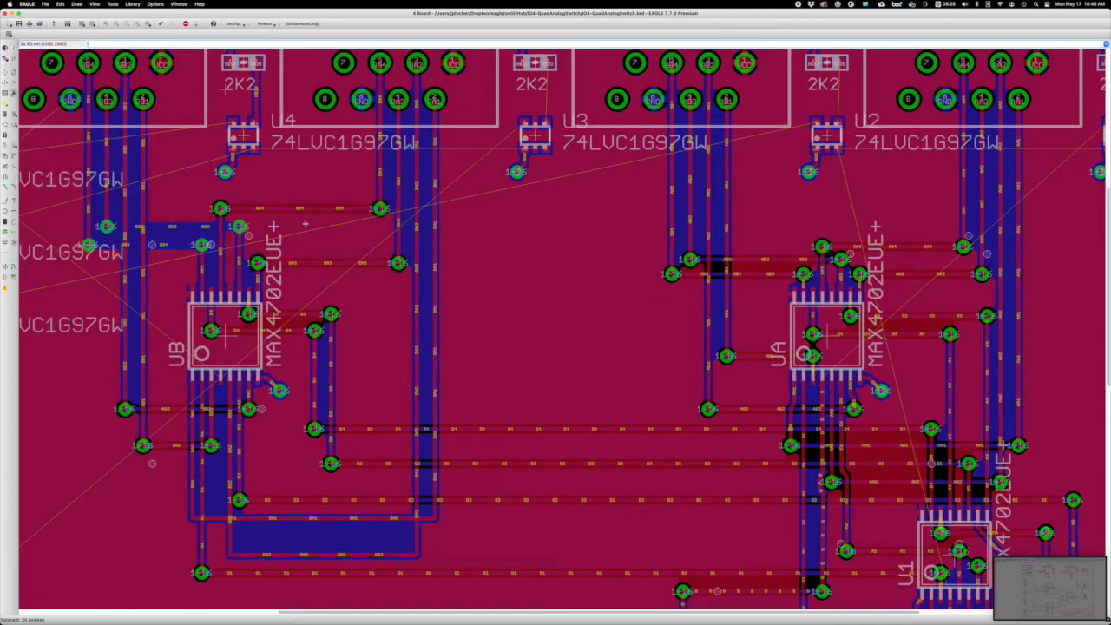
pyautogui.click(312, 518)
pyautogui.click(330, 554)
pyautogui.click(178, 229)
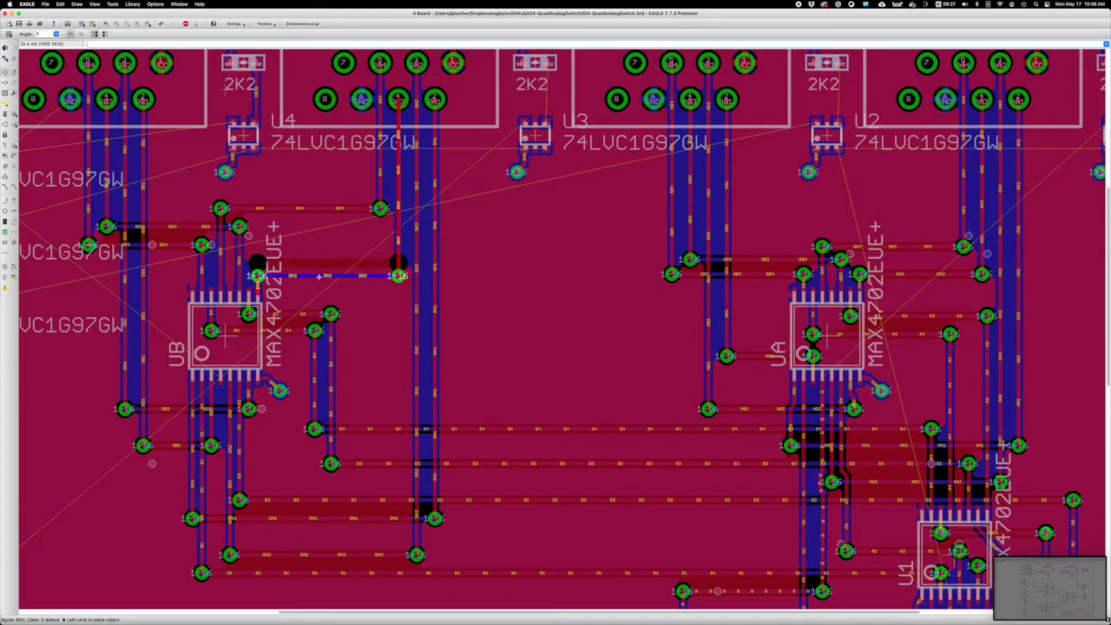
# - Lower the AA4 trace segment and its vias, then level it by editing its end coordinate
pyautogui.moveTo(318, 263); pyautogui.dragTo(319, 275)
pyautogui.click(169, 247)
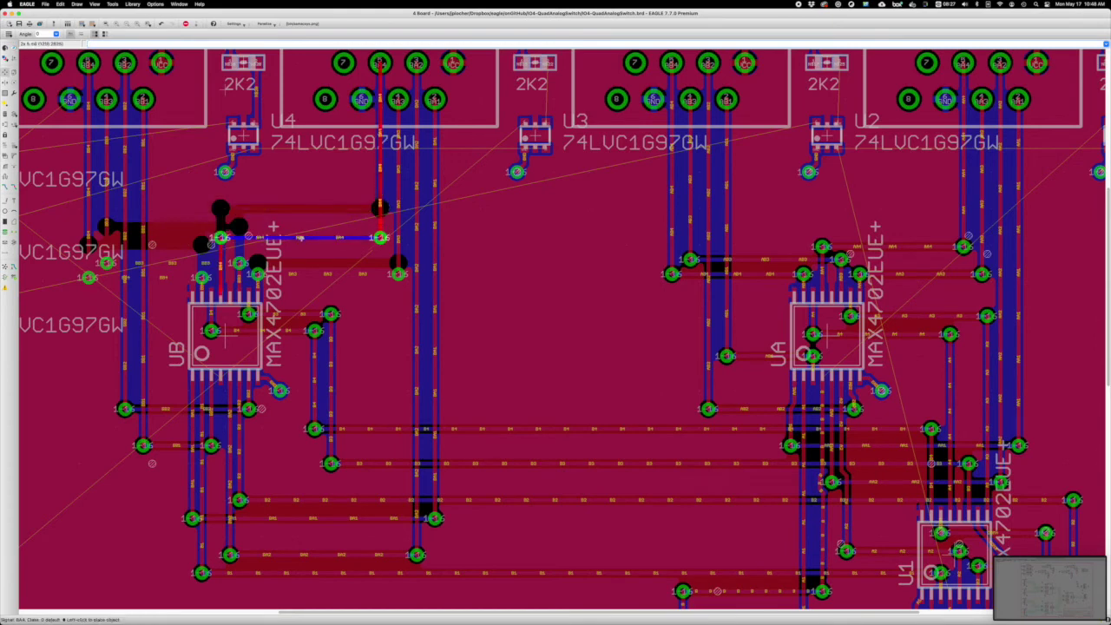
pyautogui.click(164, 256)
pyautogui.click(927, 247)
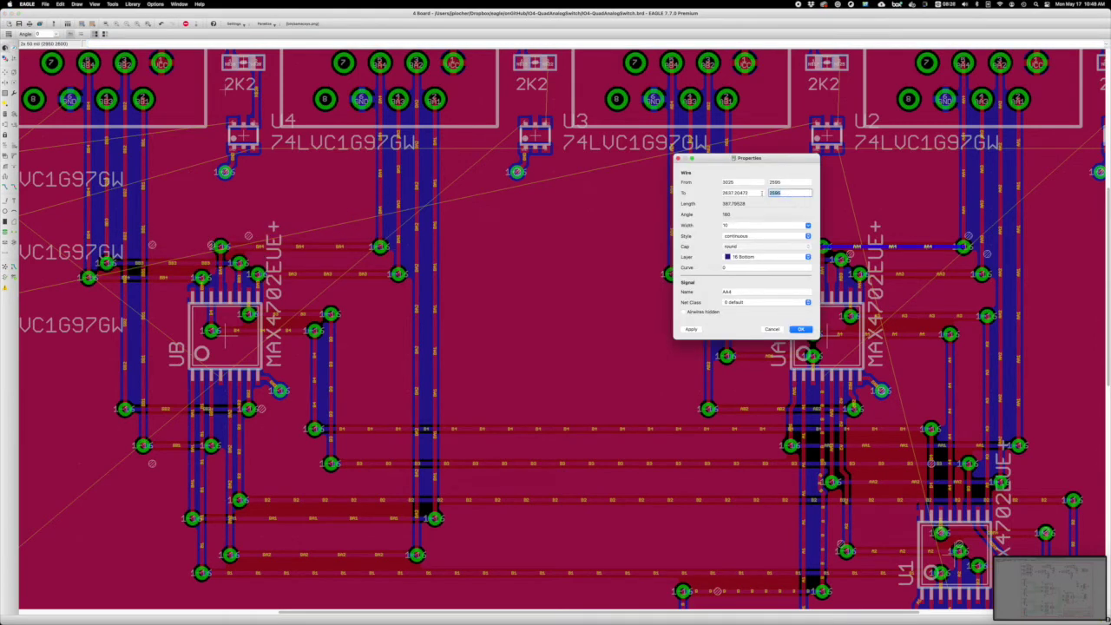
pyautogui.press('Return')
pyautogui.click(924, 275)
pyautogui.press('Escape')
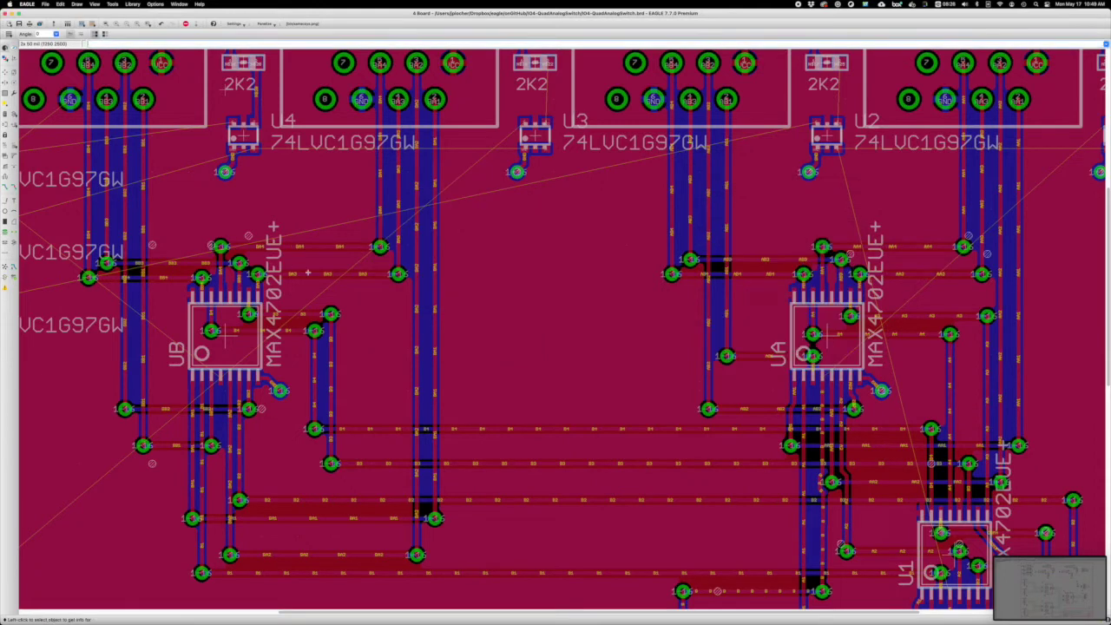
# - Edit the BB3 and BB4 wire coordinates so both traces run level
pyautogui.click(308, 274)
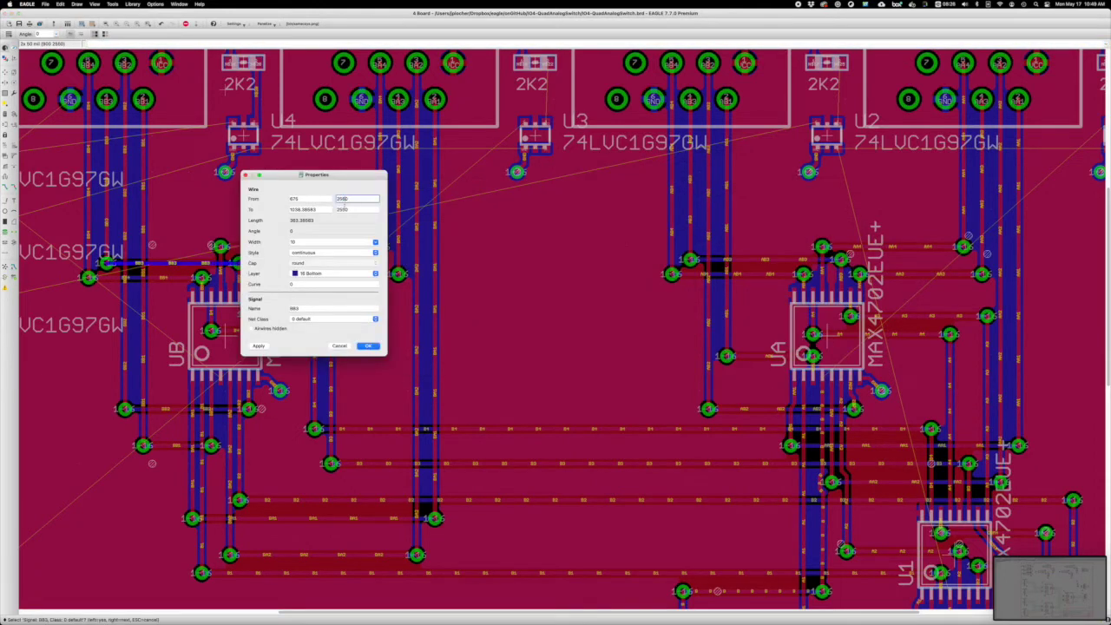
pyautogui.press('Return')
pyautogui.click(173, 277)
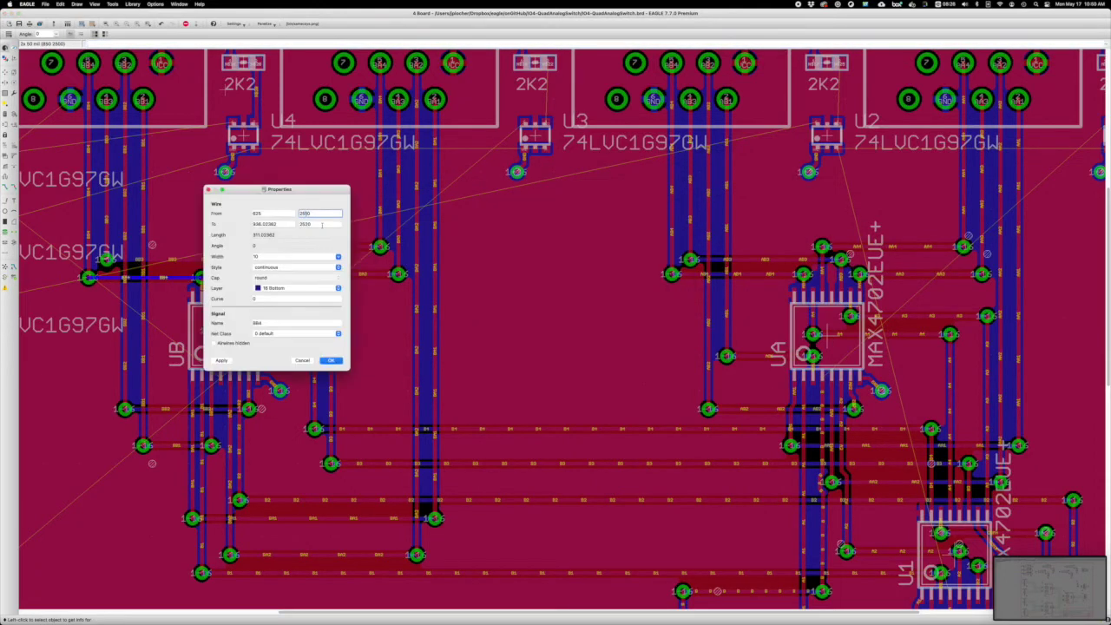
pyautogui.click(331, 361)
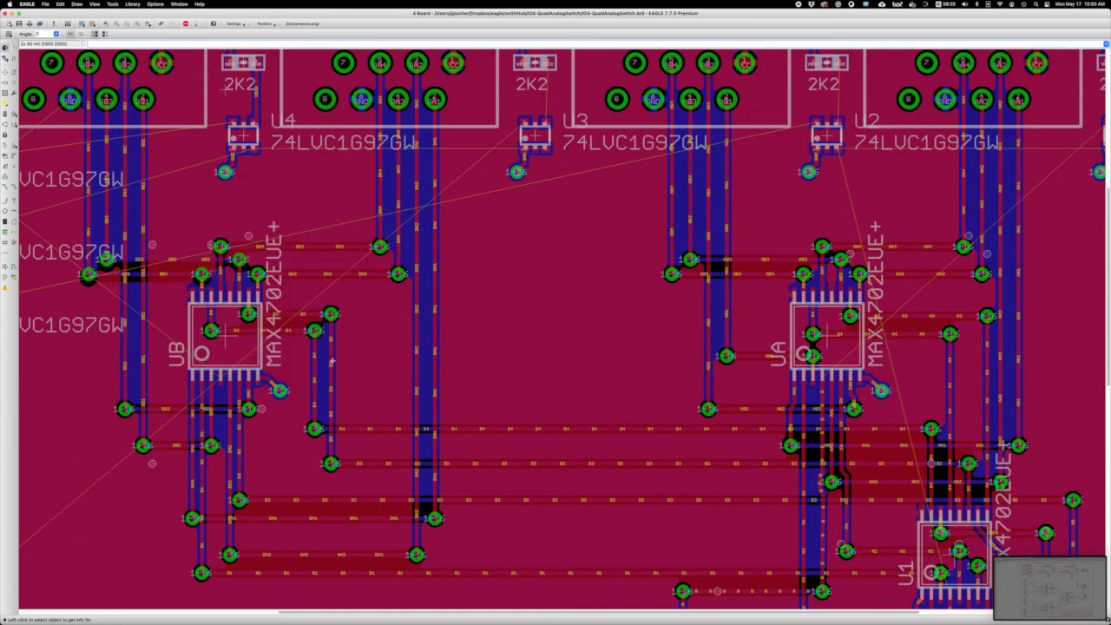
# - Route a wire up the board ending on U8's pad
pyautogui.hscroll(-10, 159, 316)
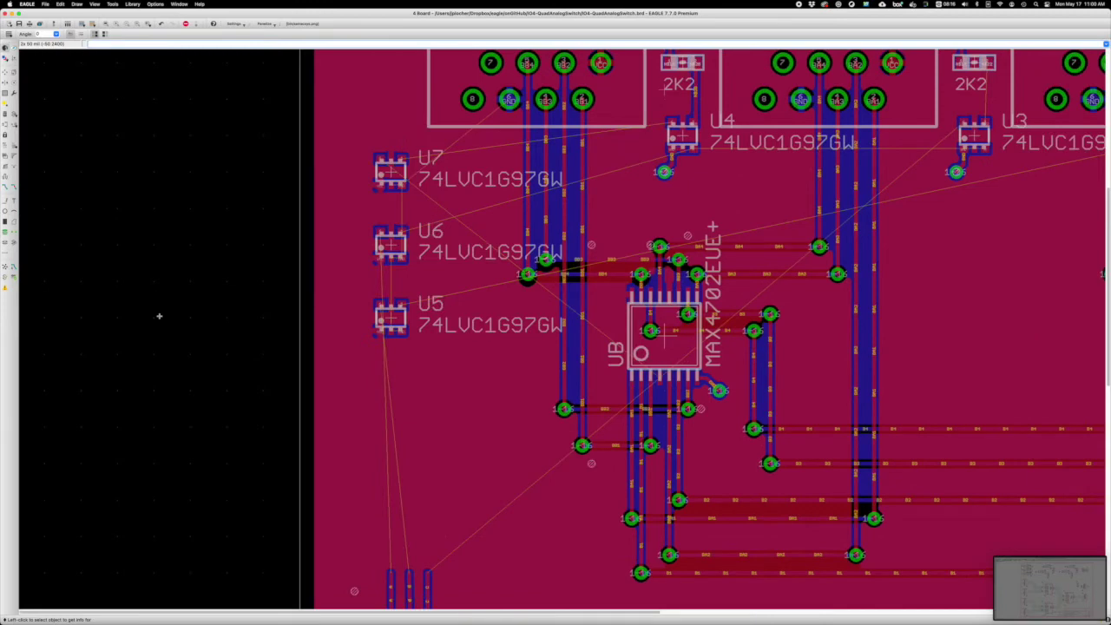
pyautogui.press('r')
pyautogui.click(415, 432)
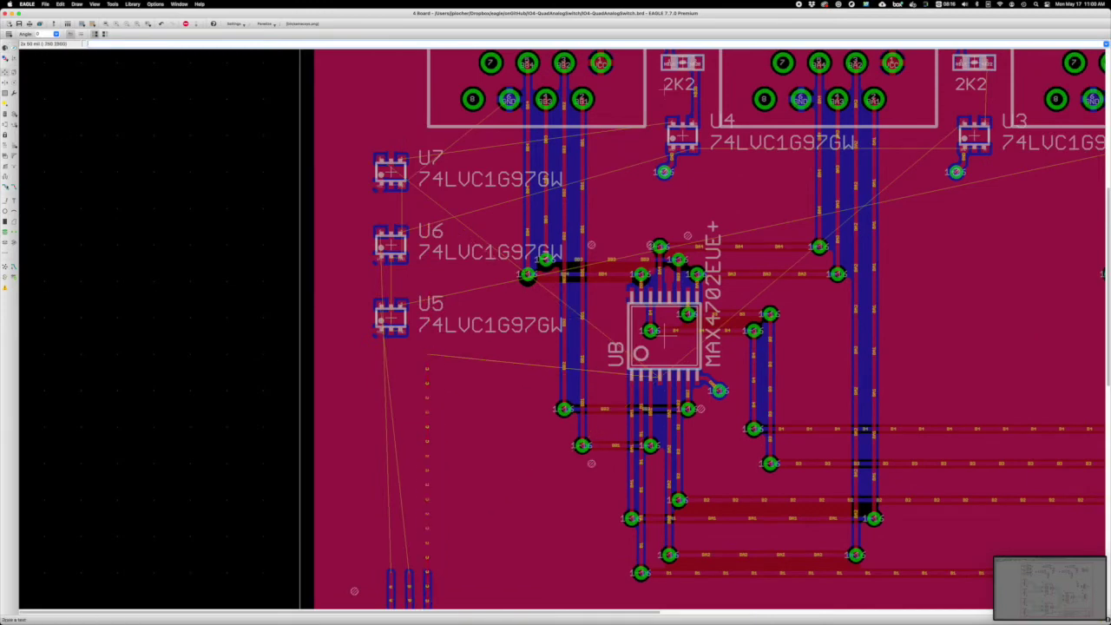
pyautogui.click(660, 356)
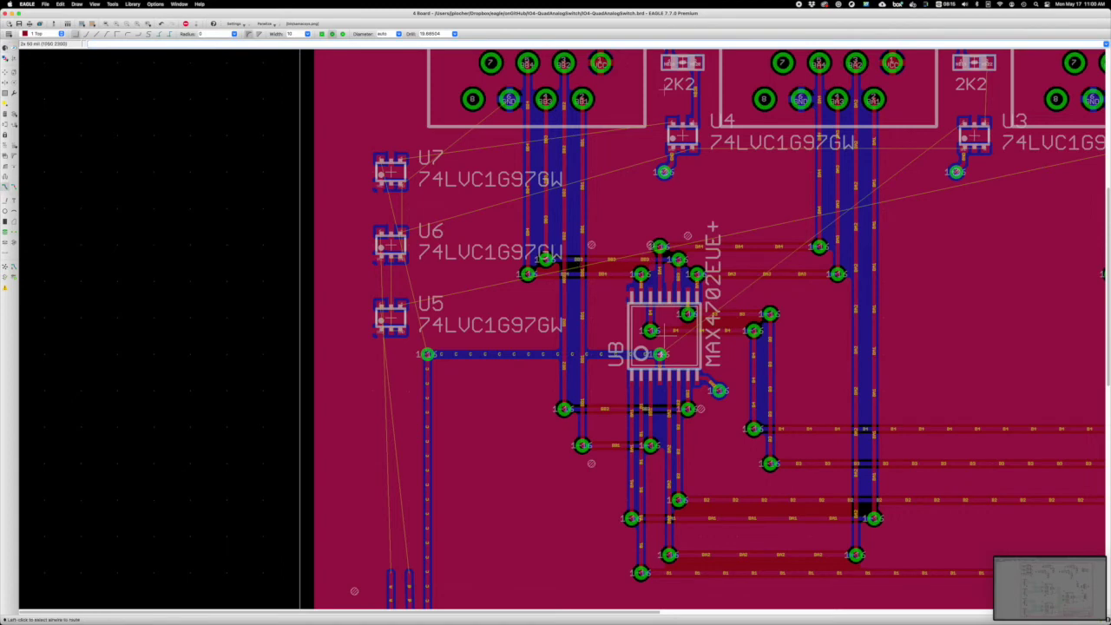
# - Route the C signal from U5's pad to U3 on the top layer and check its details
pyautogui.click(426, 354)
pyautogui.hscroll(5, 761, 304)
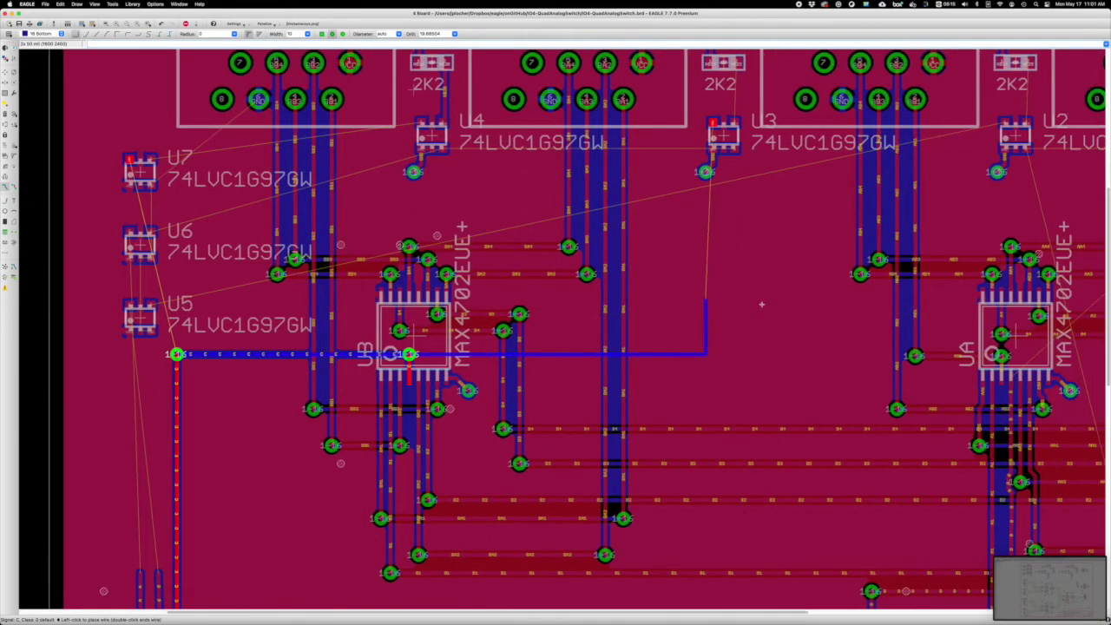
pyautogui.hscroll(1, 762, 304)
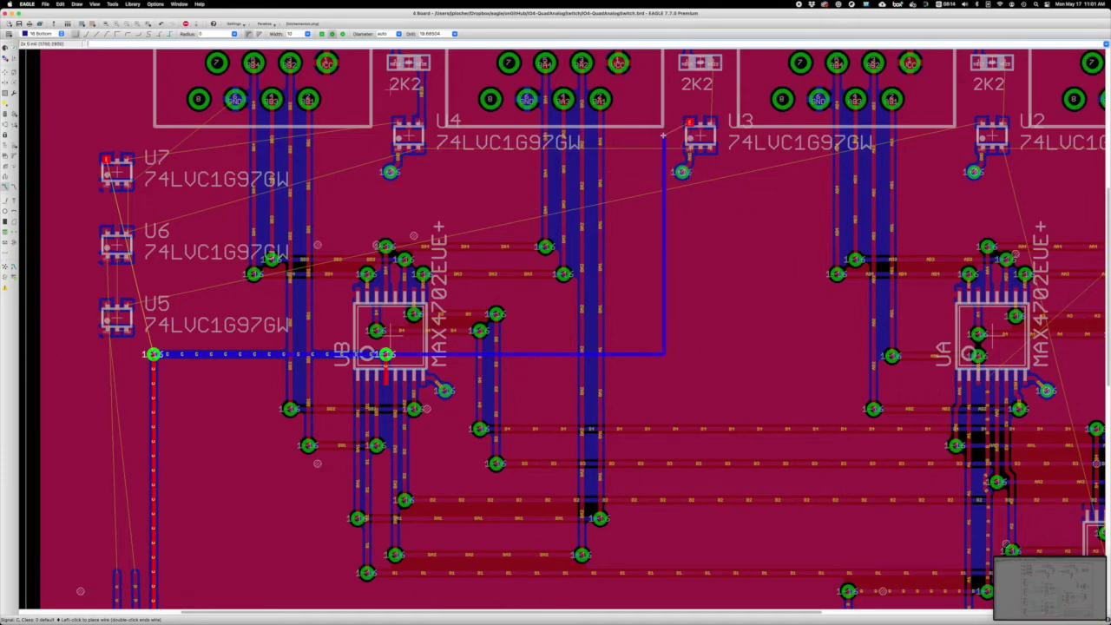
pyautogui.middleClick(688, 123)
pyautogui.click(690, 124)
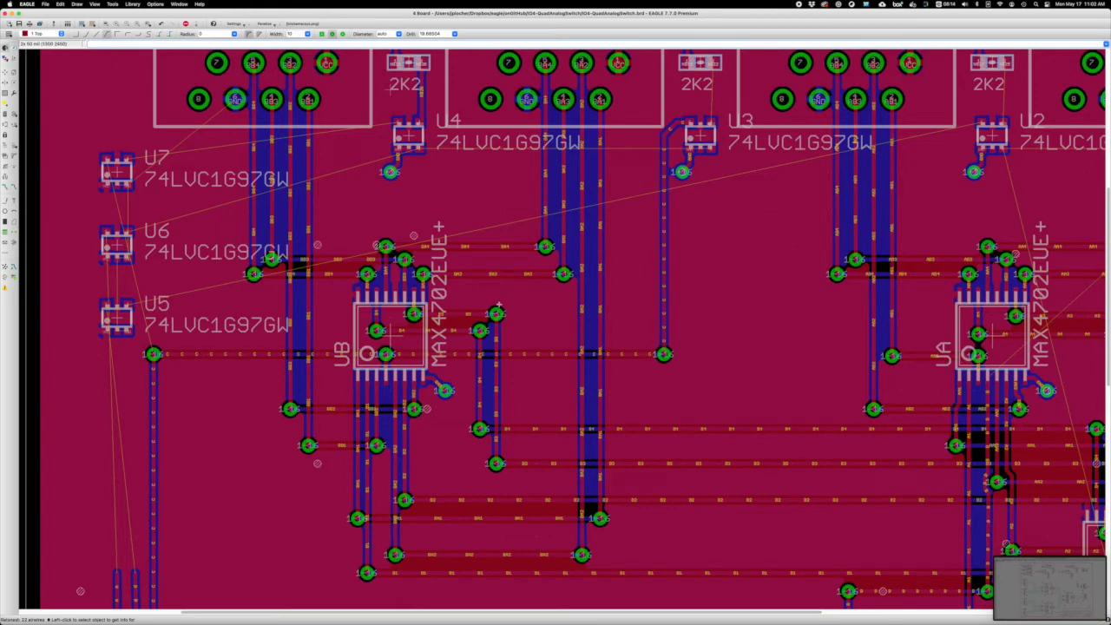
pyautogui.click(929, 373)
pyautogui.press('Escape')
# - Begin the A-signal trace from U1's pad toward U8
pyautogui.hscroll(5, 819, 203)
pyautogui.scroll(-3, 818, 203)
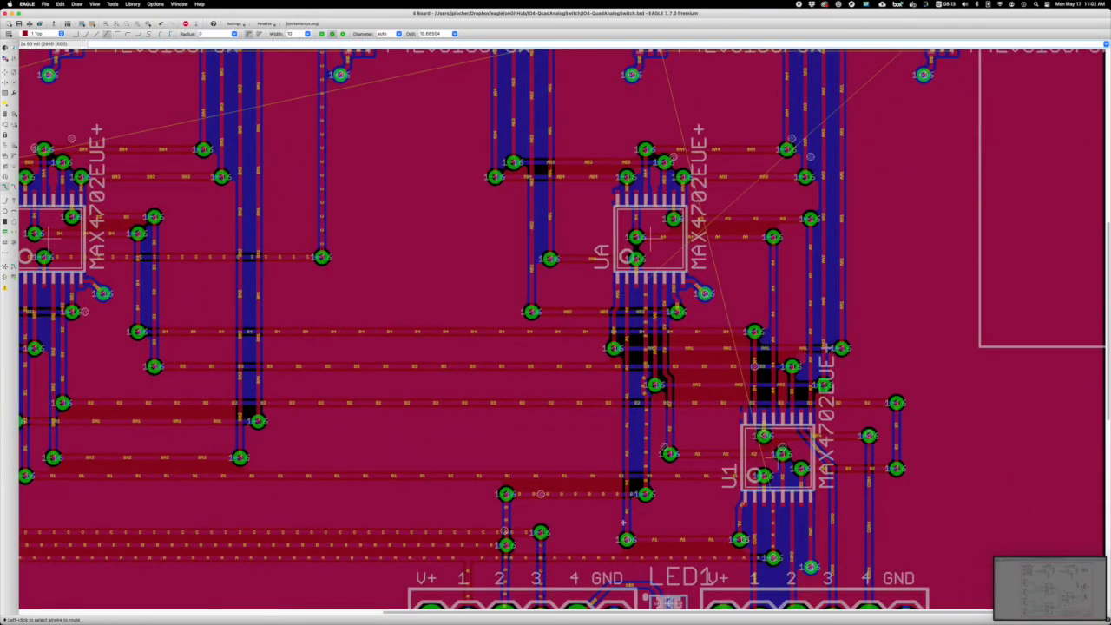
pyautogui.click(772, 559)
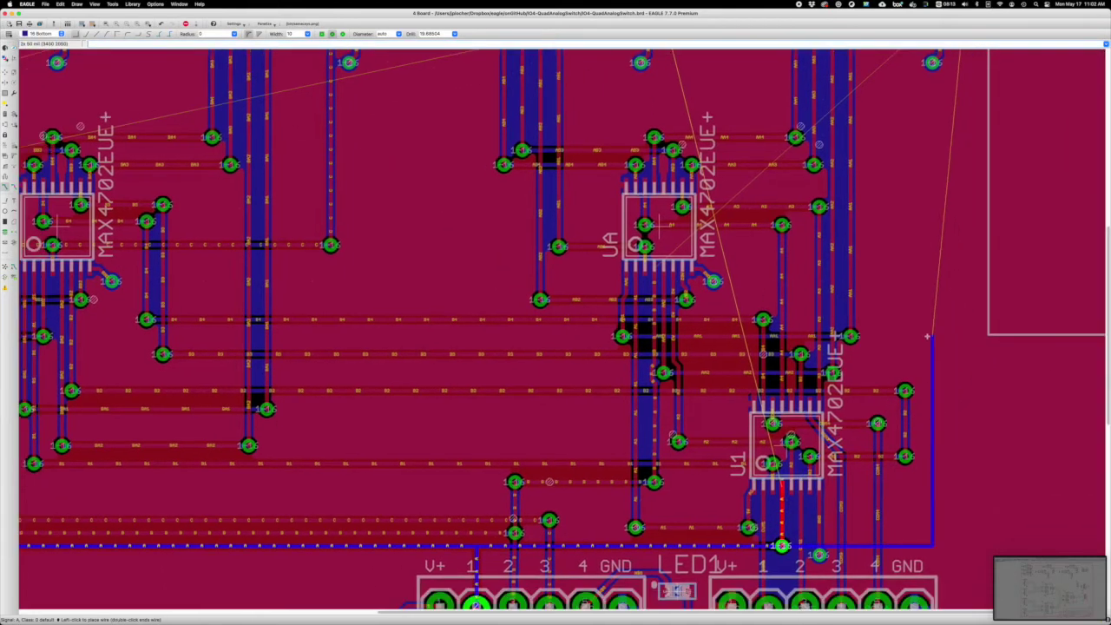
pyautogui.scroll(2, 960, 148)
pyautogui.scroll(3, 984, 186)
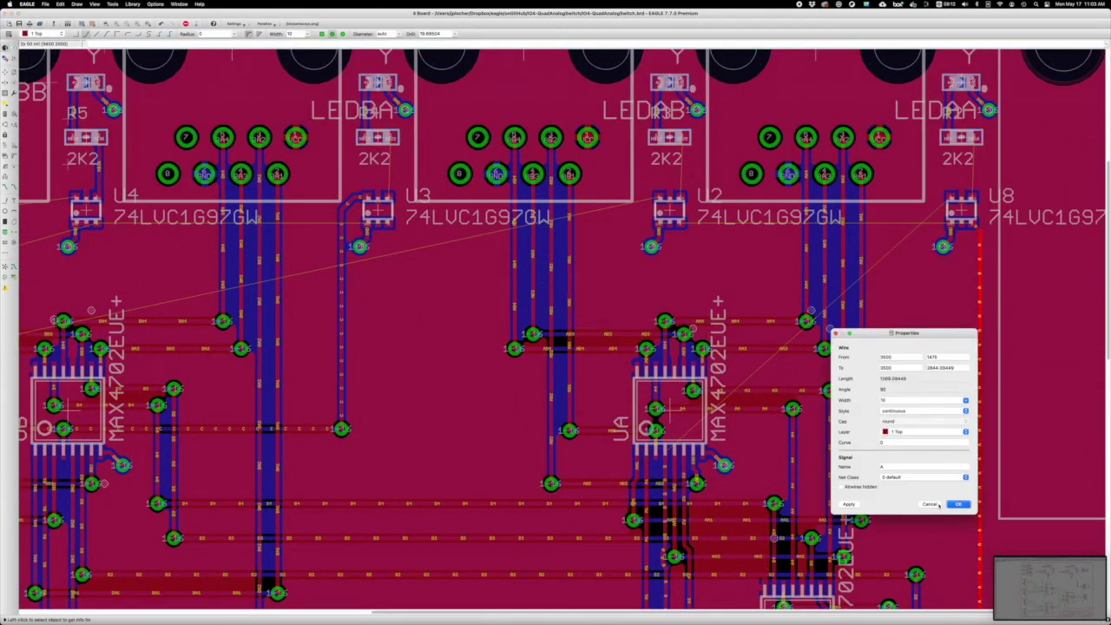
pyautogui.scroll(-5, 844, 520)
# - Move the GND via beside U1 to a new spot and fit the whole board
pyautogui.click(127, 24)
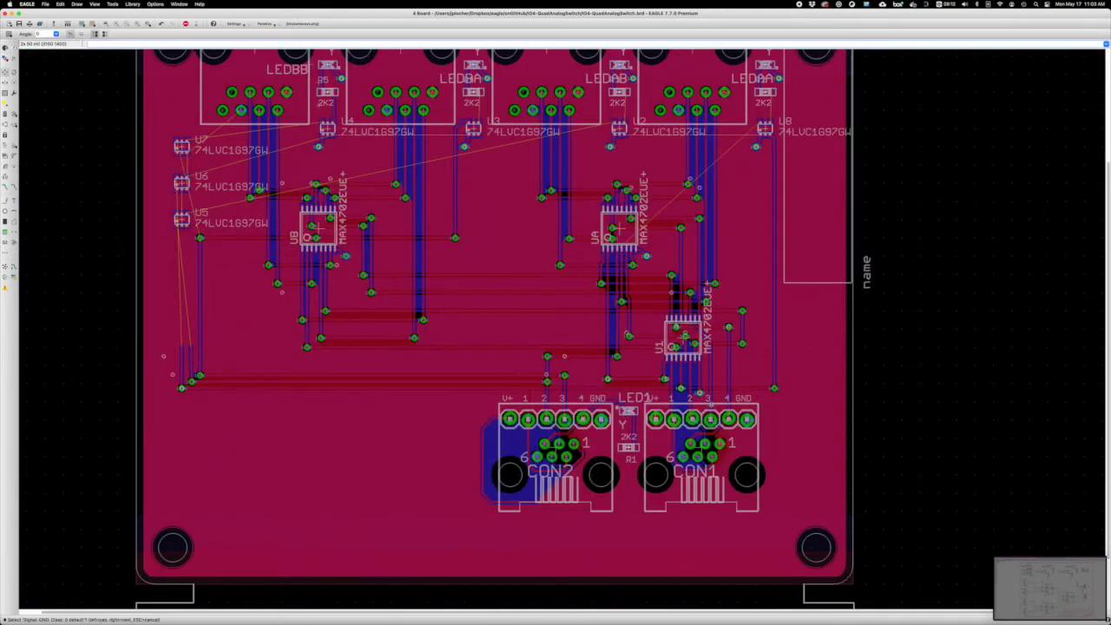
pyautogui.scroll(5, 728, 395)
pyautogui.click(570, 390)
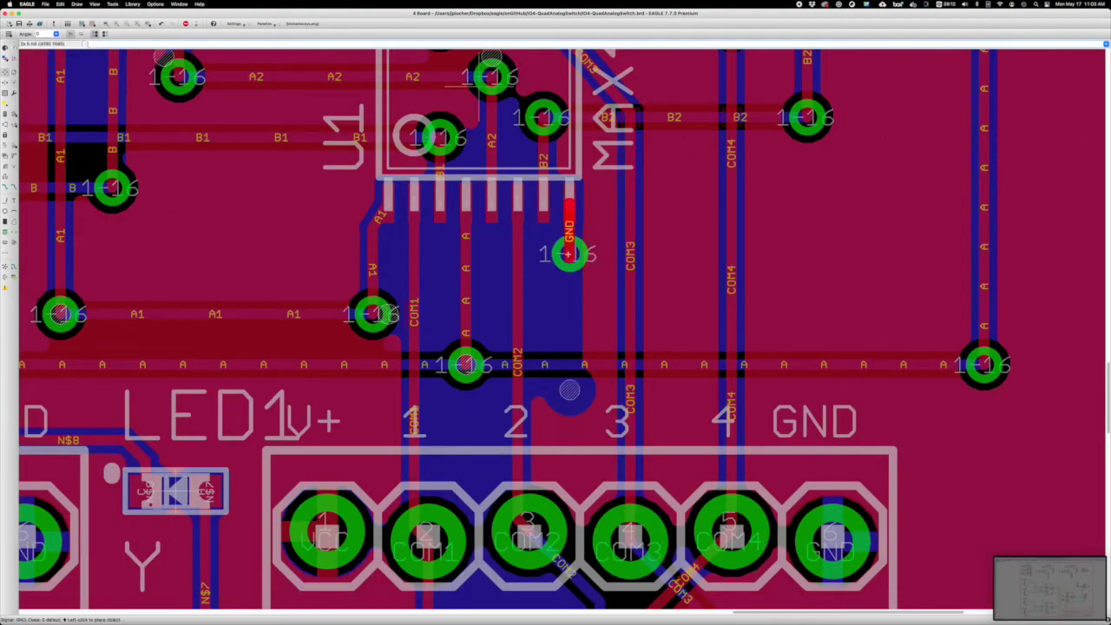
pyautogui.click(569, 253)
pyautogui.click(115, 25)
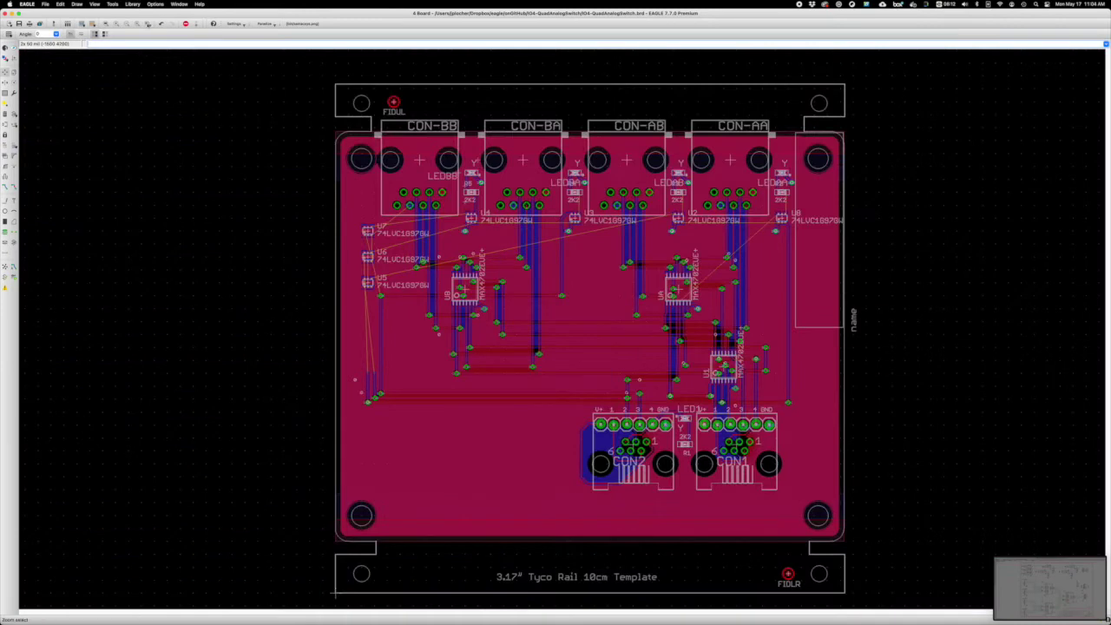
# - Route traces from the bottom vias up to the U6 and U5 pads
pyautogui.scroll(4, 287, 332)
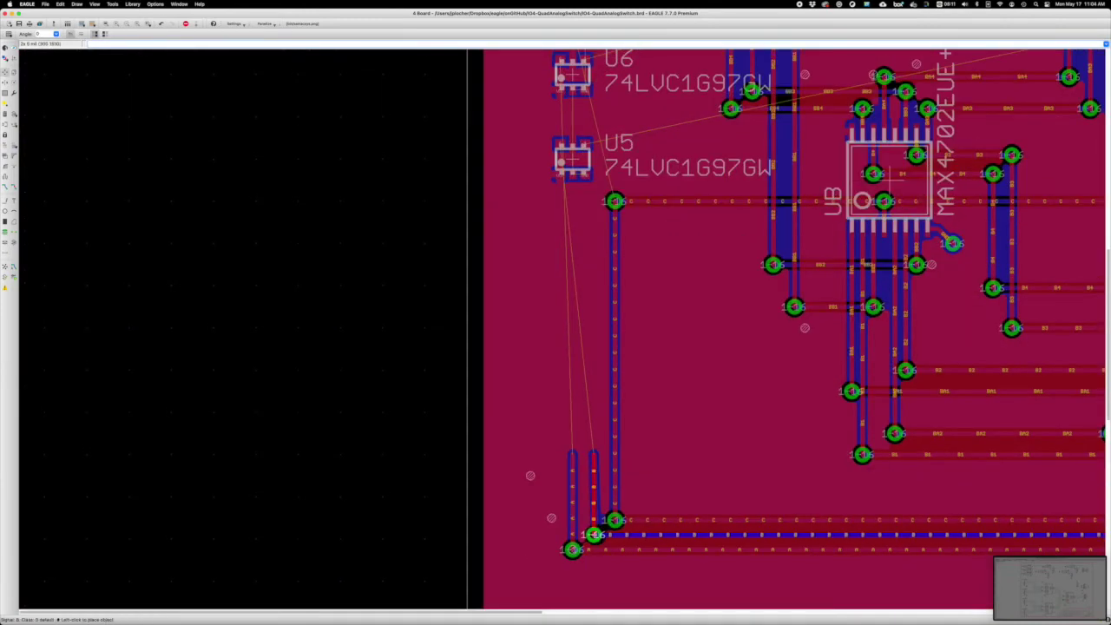
pyautogui.click(529, 548)
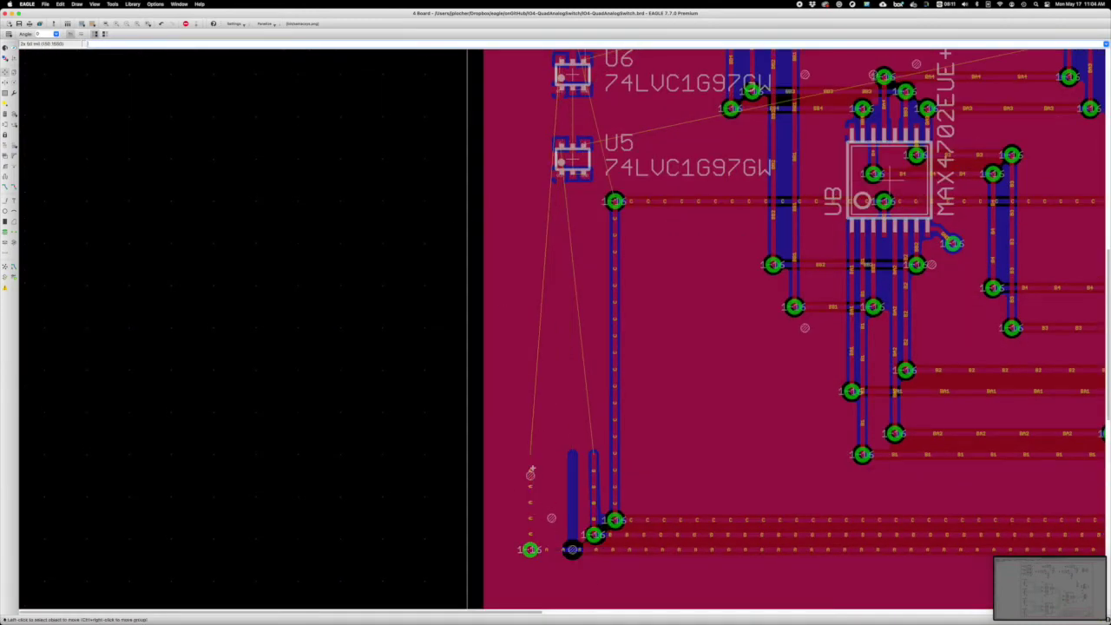
pyautogui.click(558, 59)
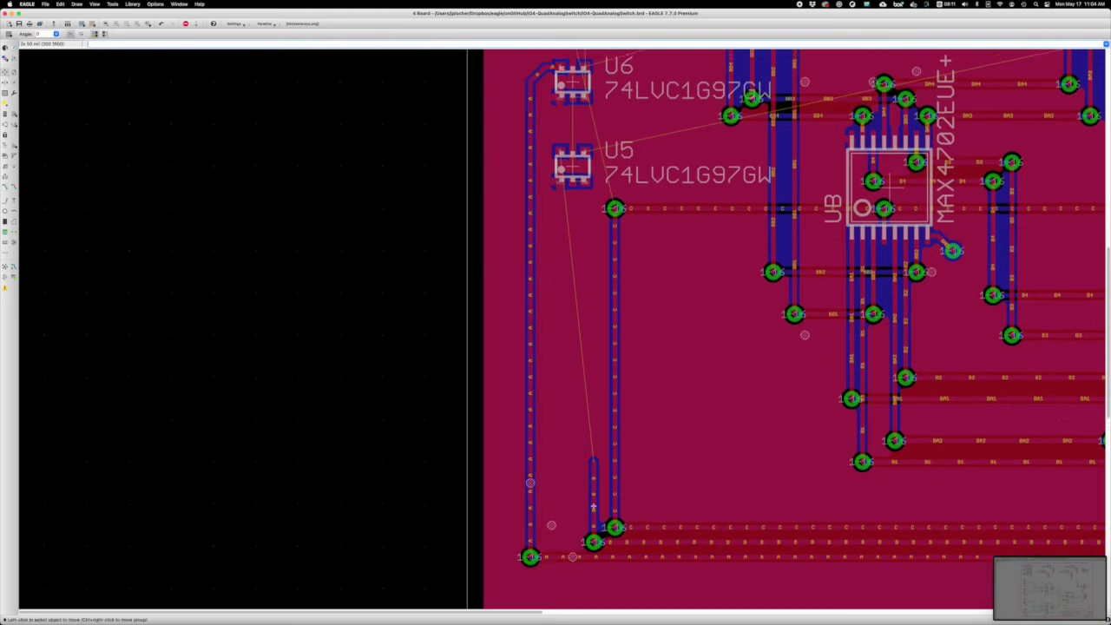
pyautogui.click(551, 541)
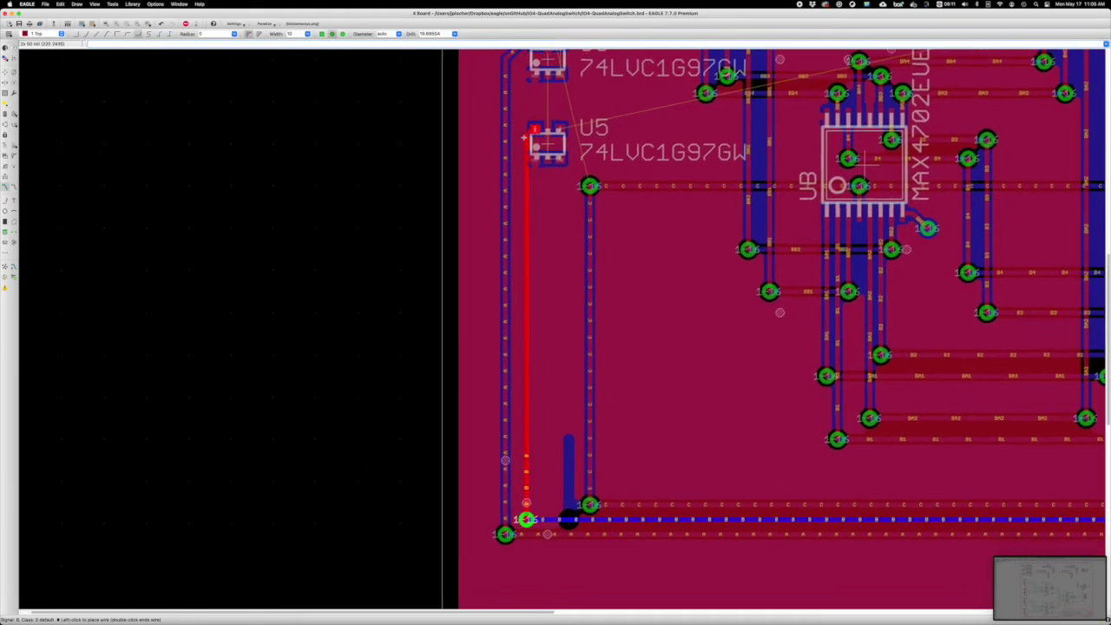
pyautogui.click(526, 138)
pyautogui.click(5, 72)
# - Remove the redundant vertical wire below U5, then undo to restore the U5–U7 wire stubs
pyautogui.scroll(5, 695, 347)
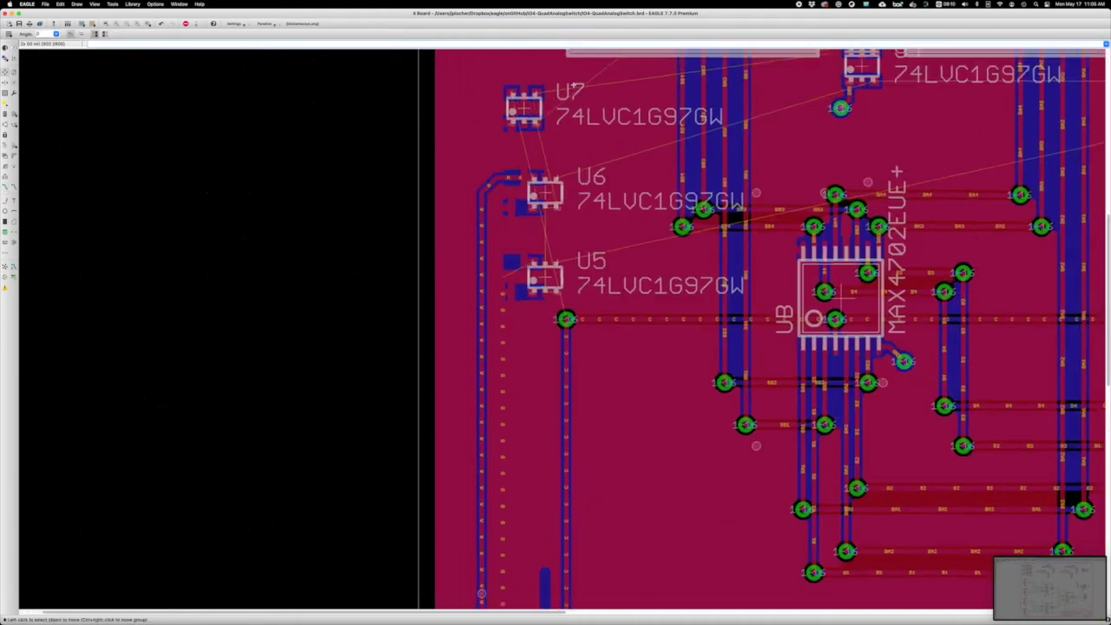
pyautogui.hscroll(3, 608, 348)
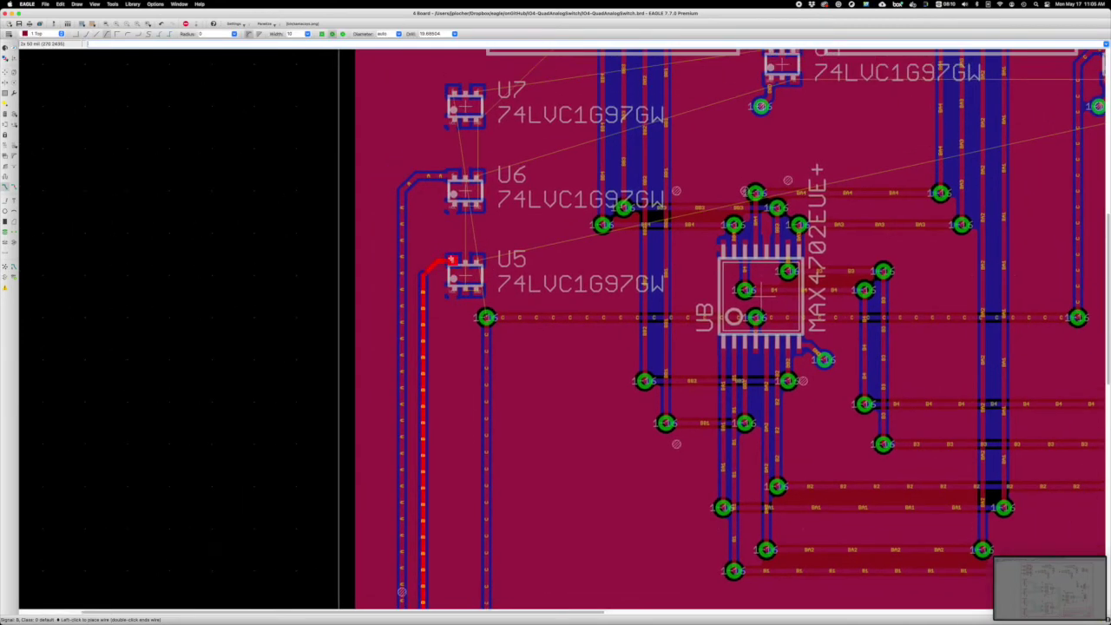
pyautogui.hscroll(3, 608, 347)
pyautogui.scroll(-3, 39, 271)
pyautogui.click(527, 400)
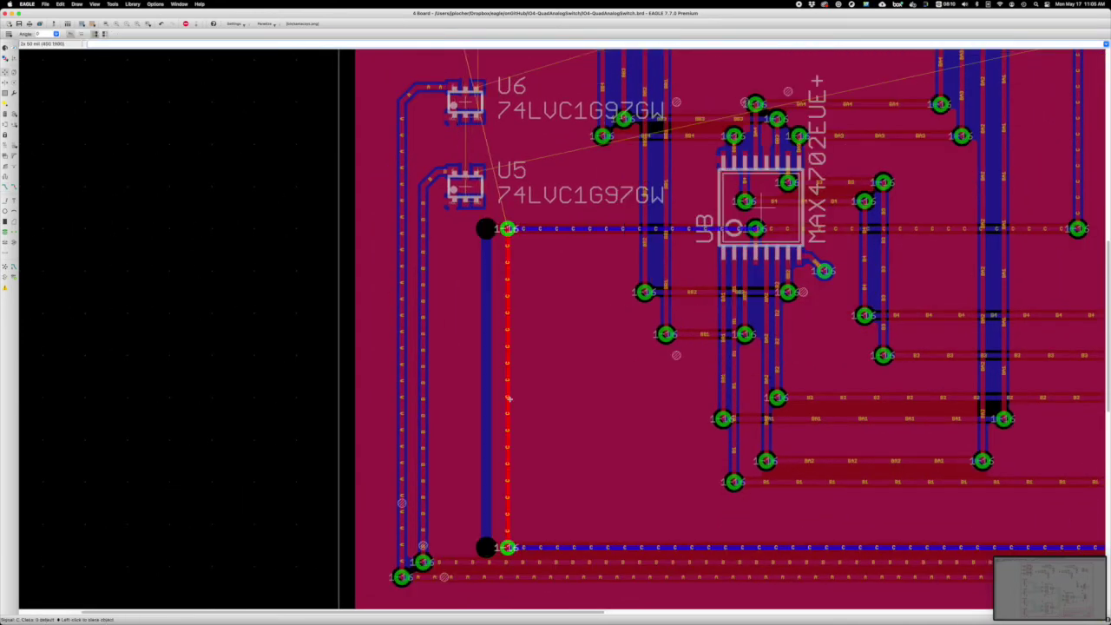
pyautogui.click(465, 115)
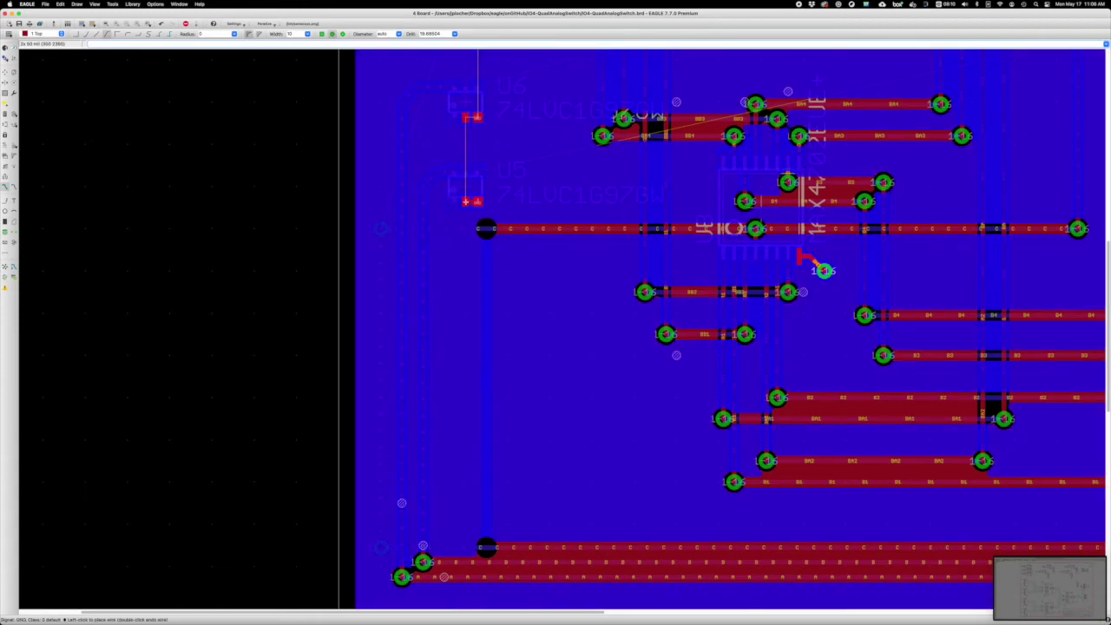
pyautogui.press('Escape')
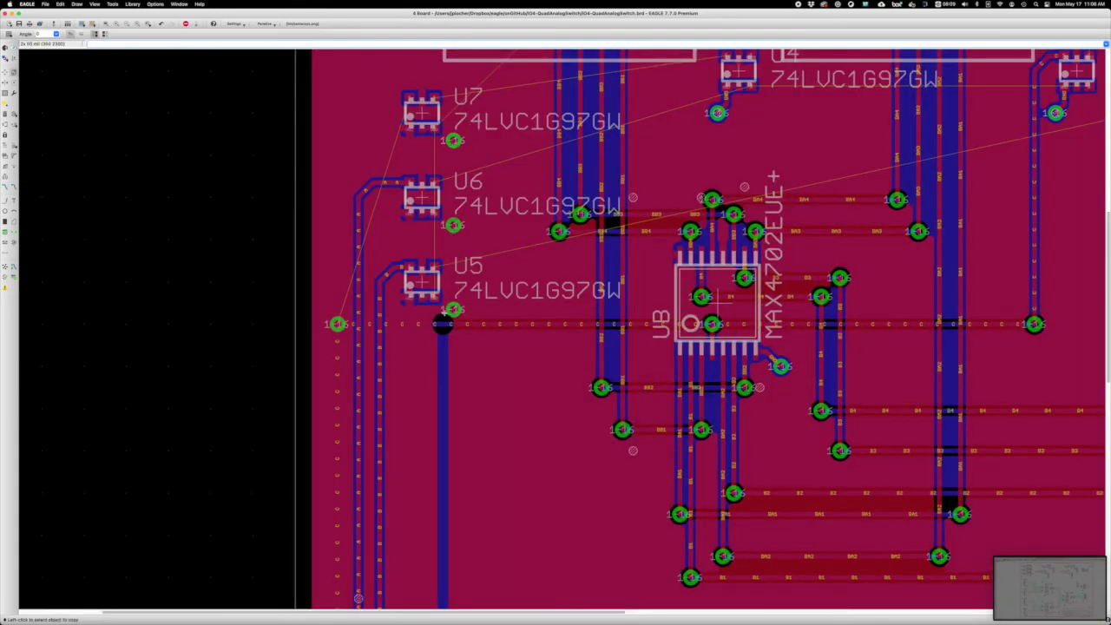
pyautogui.hotkey('ctrl', 'z')
pyautogui.hotkey('ctrl', 'z')
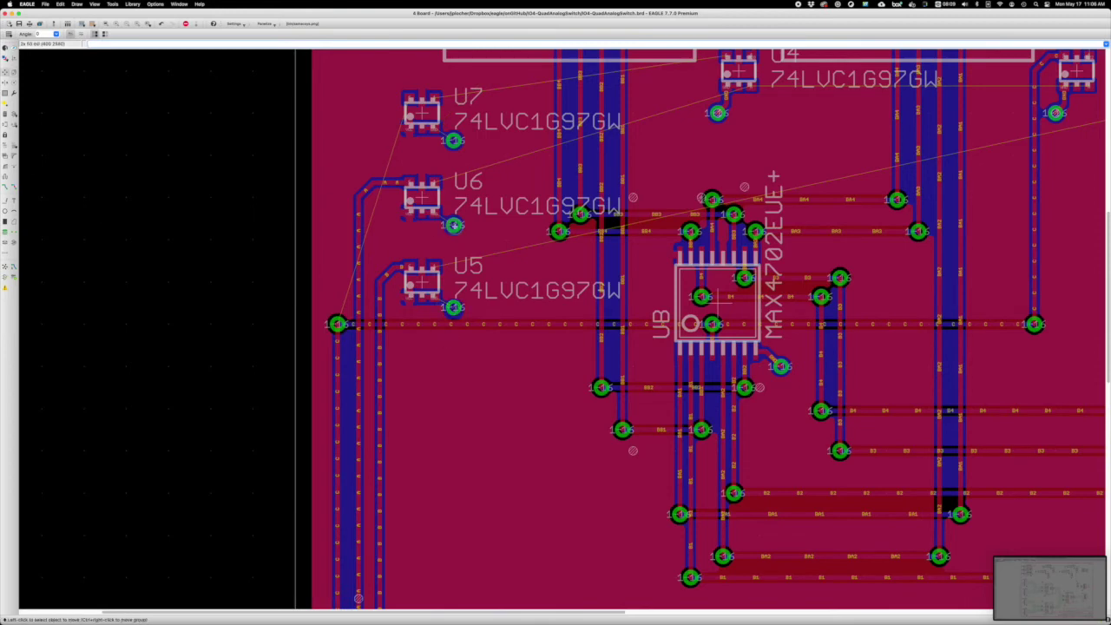
pyautogui.hotkey('ctrl', 'z')
pyautogui.hotkey('ctrl', 'z')
pyautogui.hotkey('ctrl', 'z')
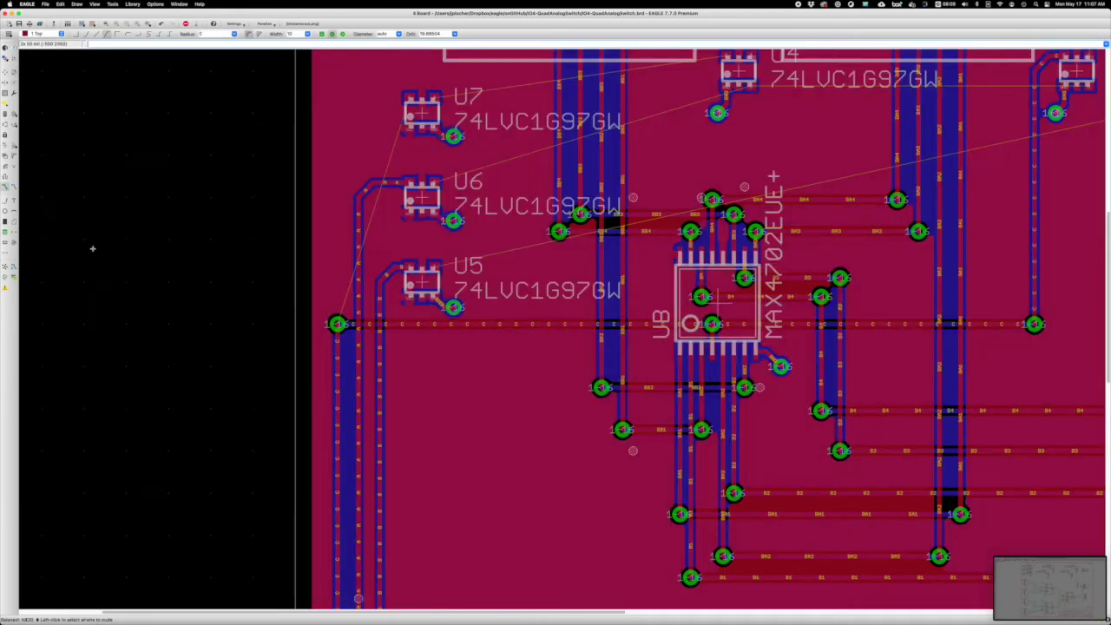
# - Route a trace from a U4 pad on the bottom layer, ending in a via above U7
pyautogui.click(337, 324)
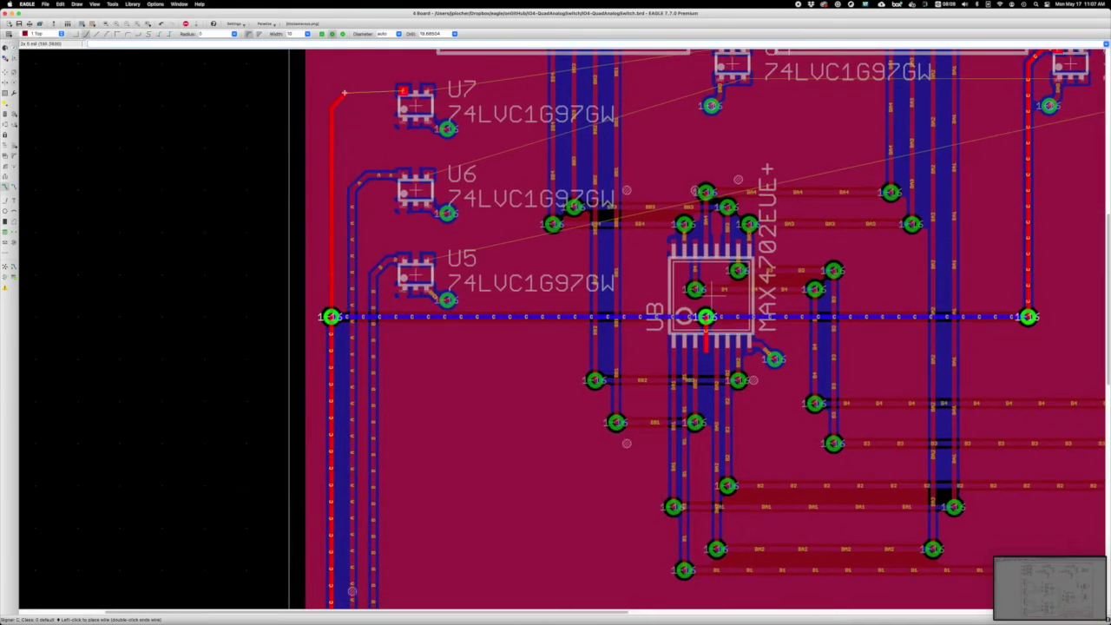
pyautogui.press('Escape')
pyautogui.scroll(5, 573, 209)
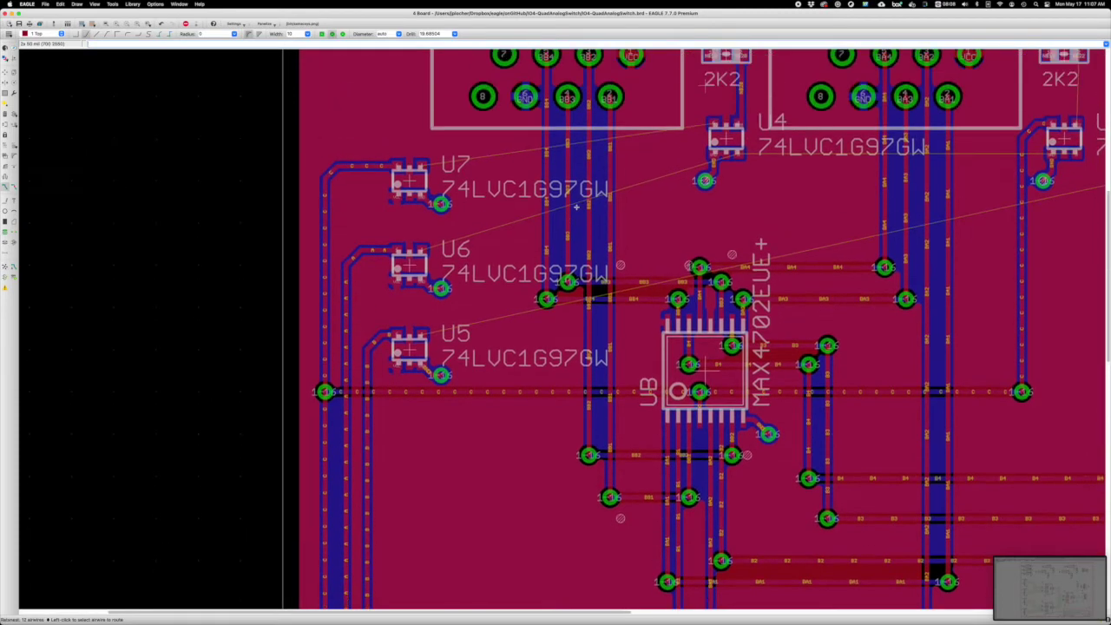
pyautogui.click(692, 111)
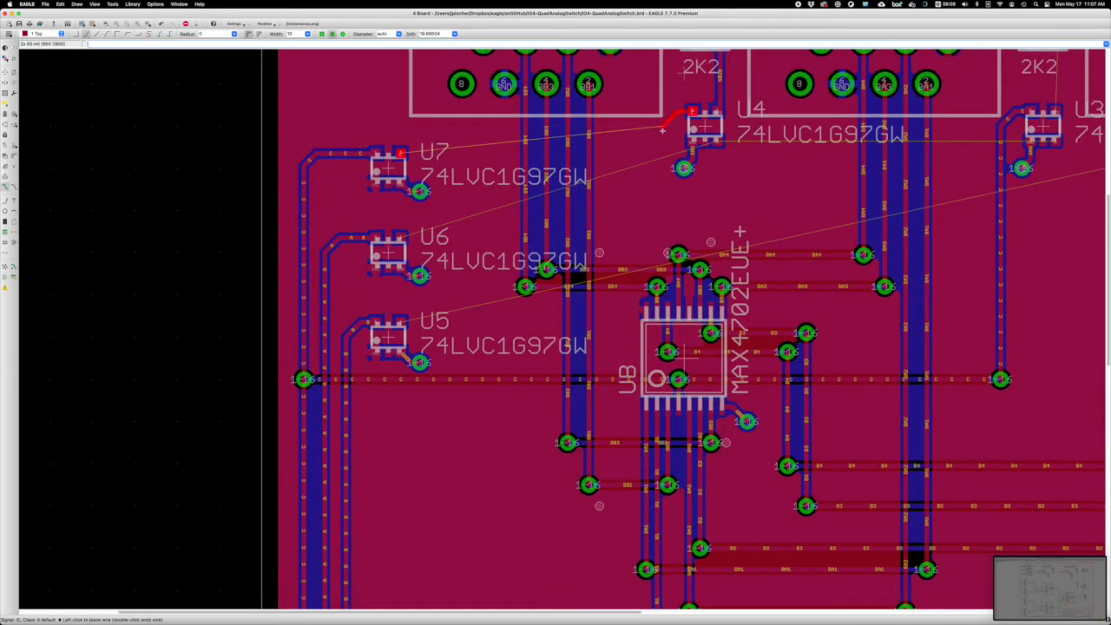
pyautogui.middleClick(661, 128)
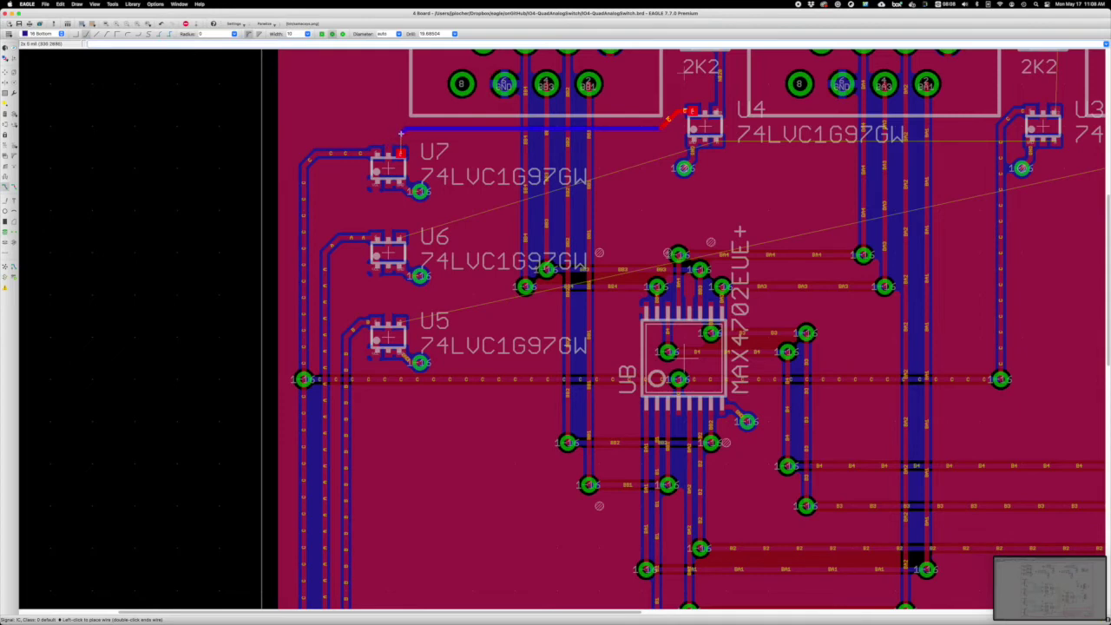
pyautogui.click(400, 135)
pyautogui.press('Escape')
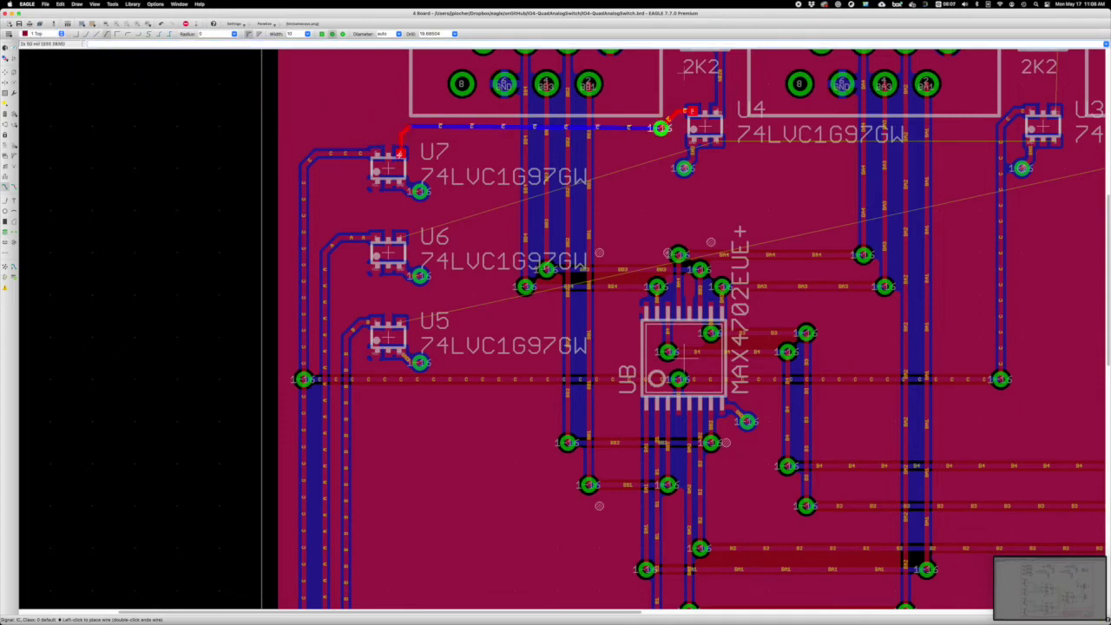
# - Route a U6 trace on the bottom layer, then back to top via a via
pyautogui.click(401, 238)
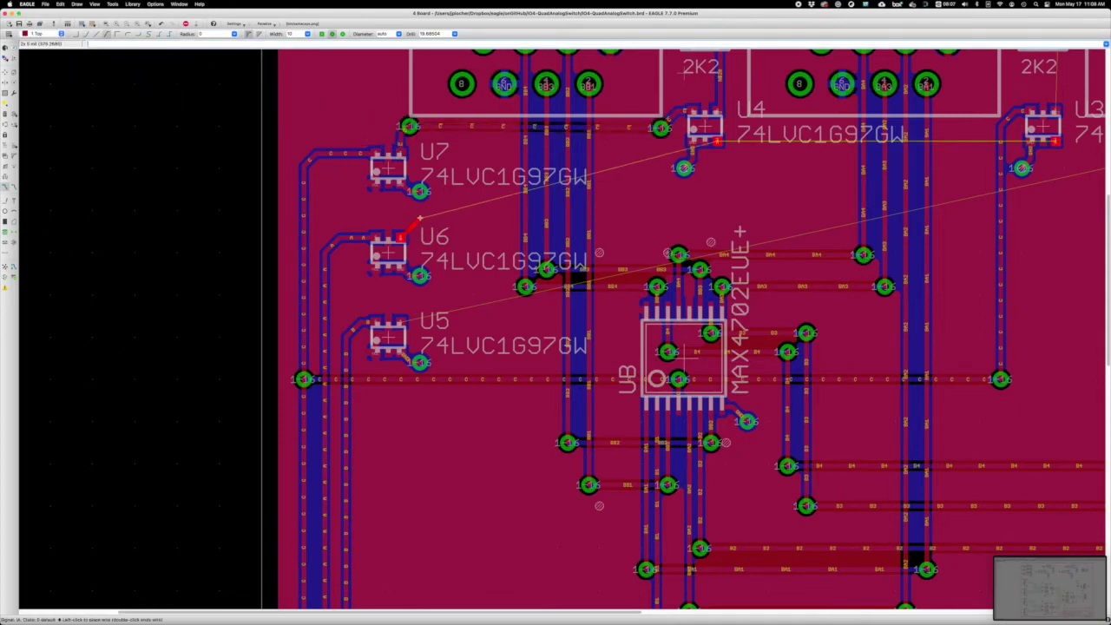
pyautogui.middleClick(420, 218)
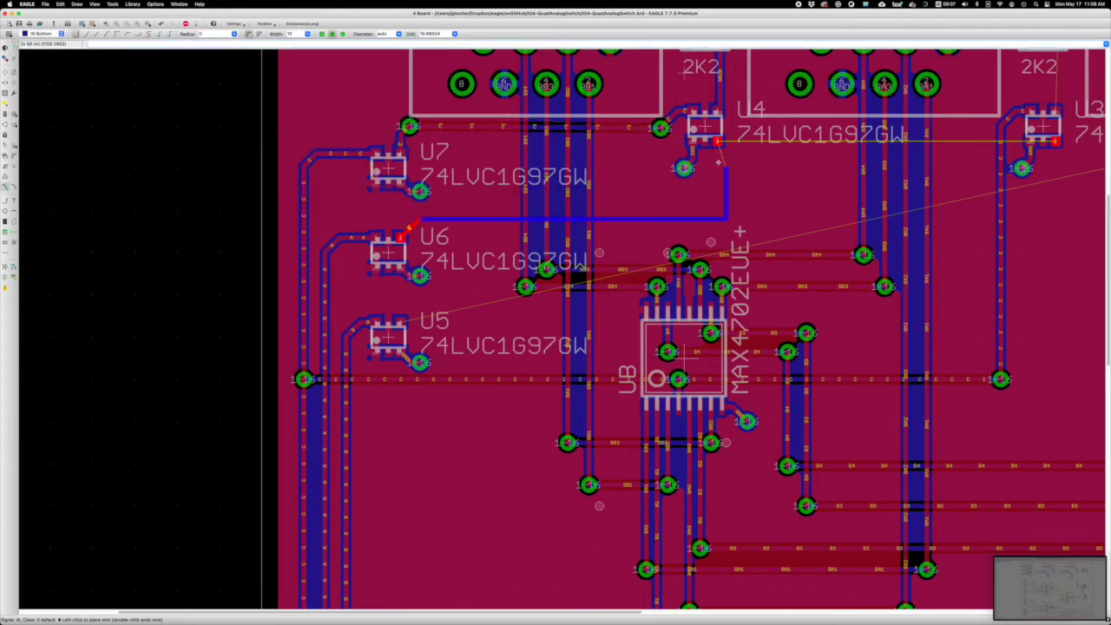
pyautogui.middleClick(718, 161)
pyautogui.click(717, 143)
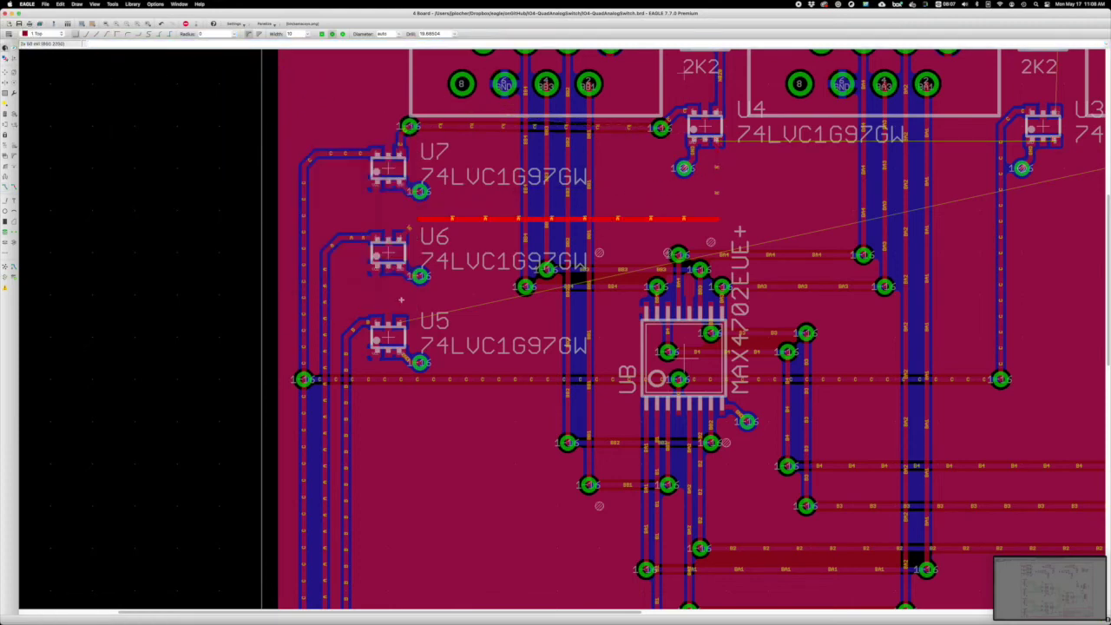
# - Run a long trace from a U5 pad across to a via near U2, then fit the board
pyautogui.hscroll(-3, 413, 278)
pyautogui.click(484, 318)
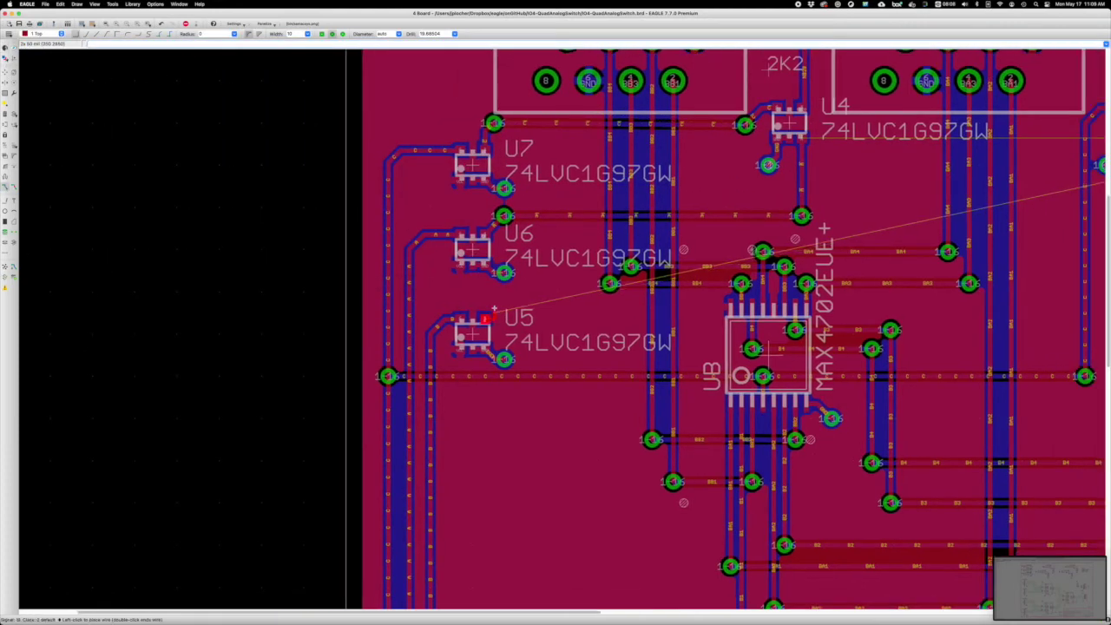
pyautogui.scroll(-2, 608, 261)
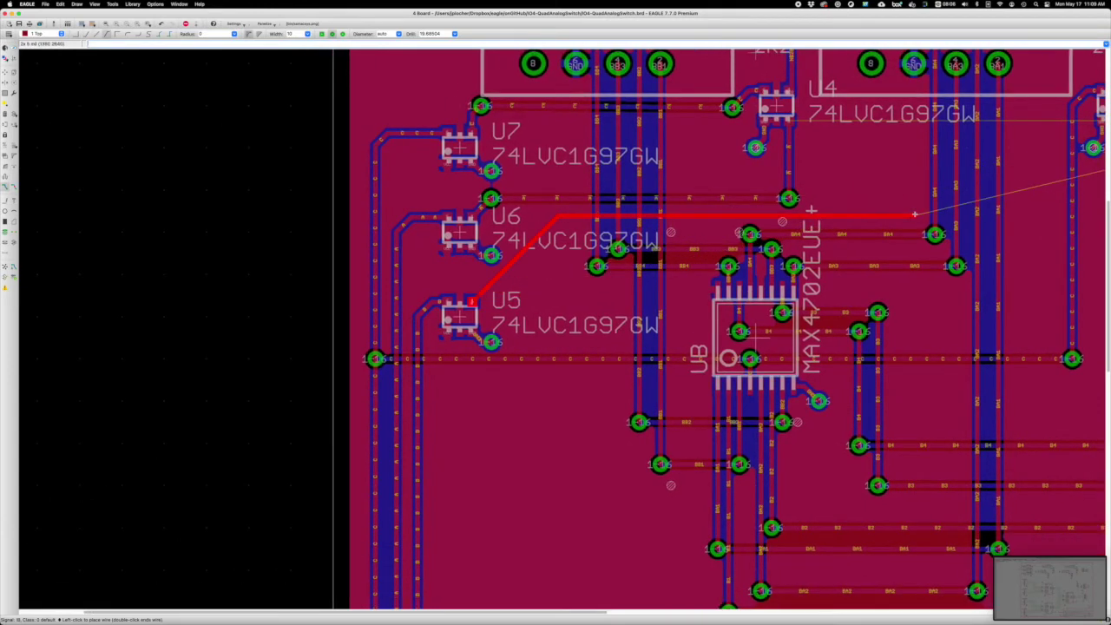
pyautogui.hscroll(5, 752, 218)
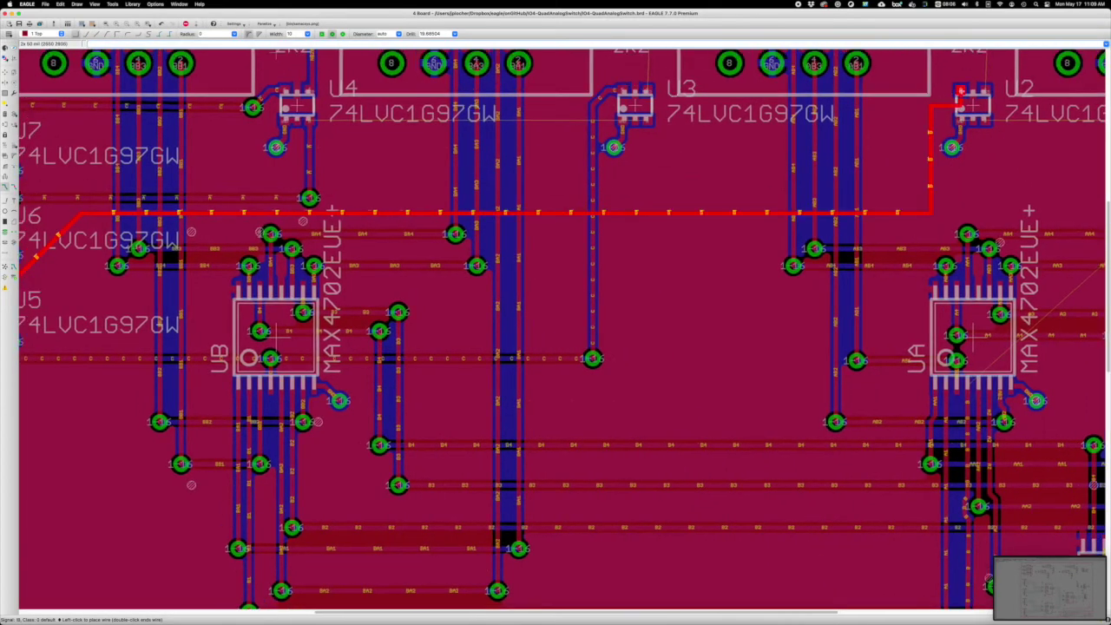
pyautogui.hscroll(1, 938, 124)
pyautogui.press('Escape')
pyautogui.click(812, 199)
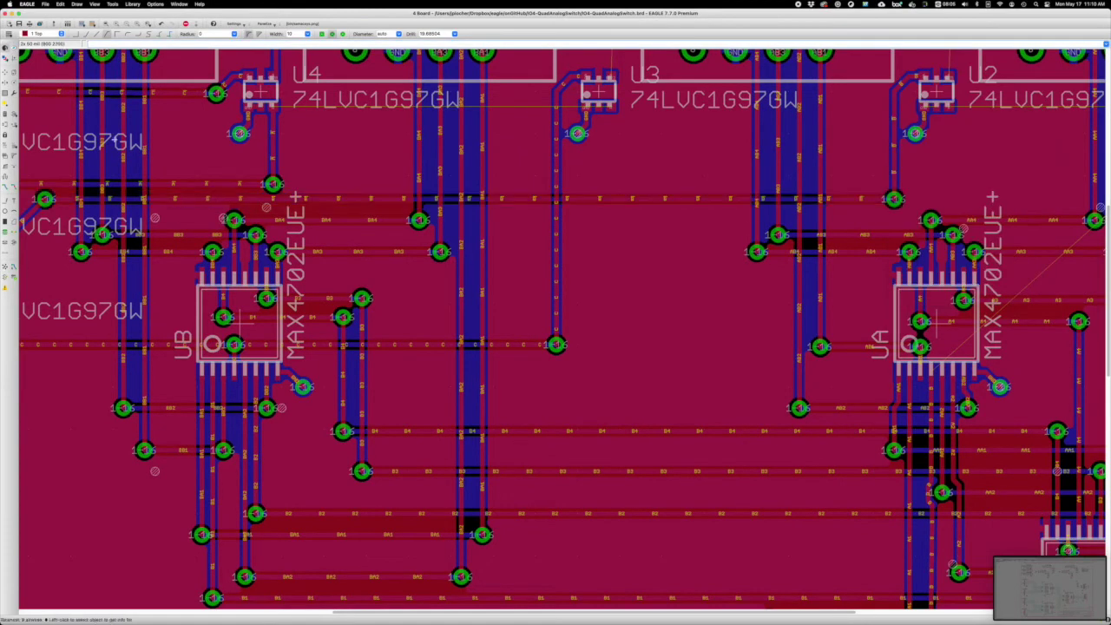
pyautogui.click(106, 23)
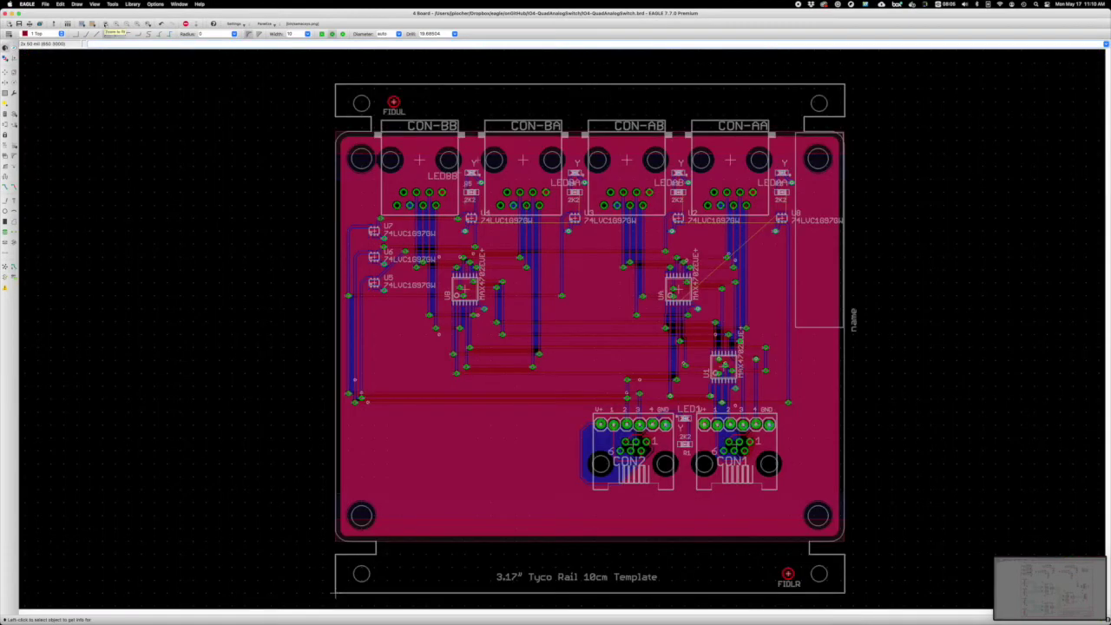
pyautogui.click(149, 24)
pyautogui.moveTo(443, 202); pyautogui.dragTo(598, 254)
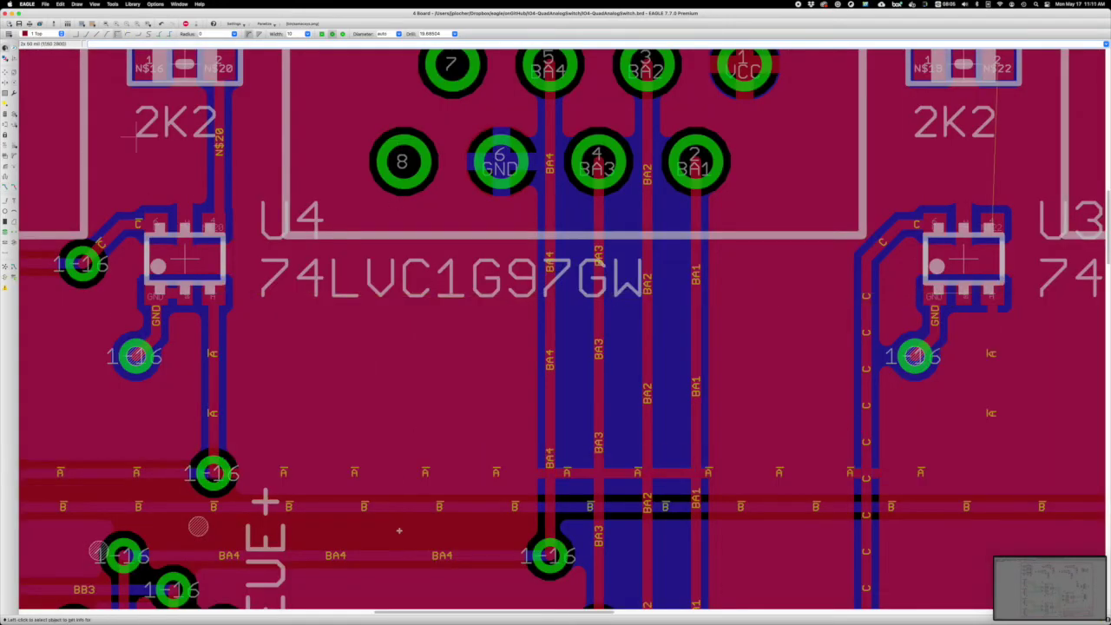
pyautogui.click(217, 474)
pyautogui.click(160, 555)
pyautogui.hscroll(2, 587, 492)
pyautogui.scroll(3, 587, 492)
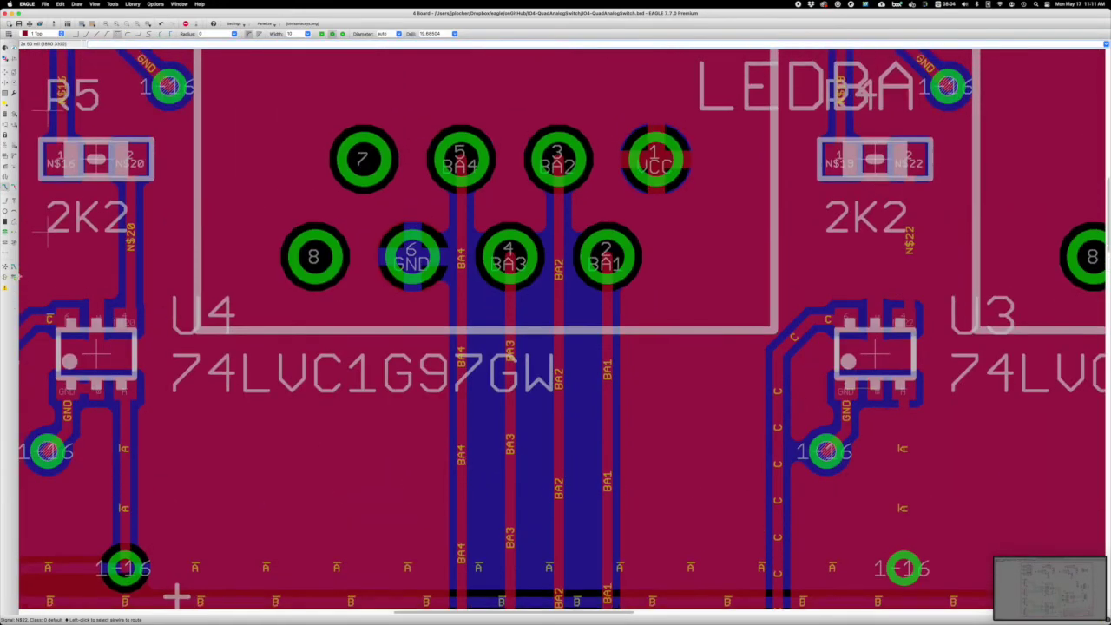
pyautogui.hscroll(5, 587, 493)
pyautogui.scroll(-3, 561, 327)
pyautogui.hscroll(5, 866, 427)
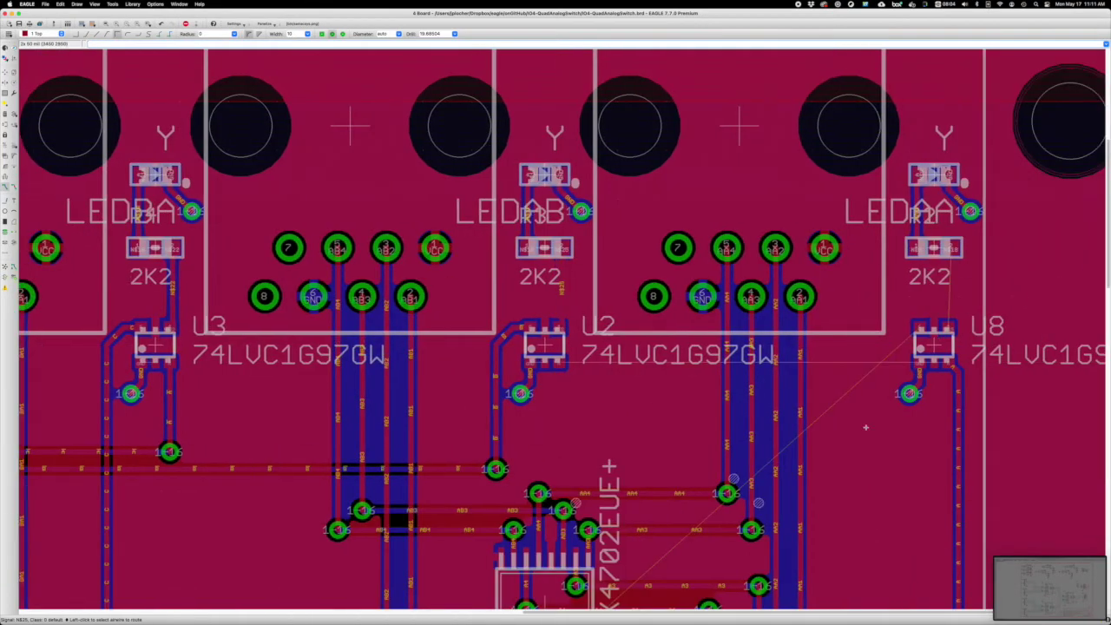
pyautogui.click(554, 385)
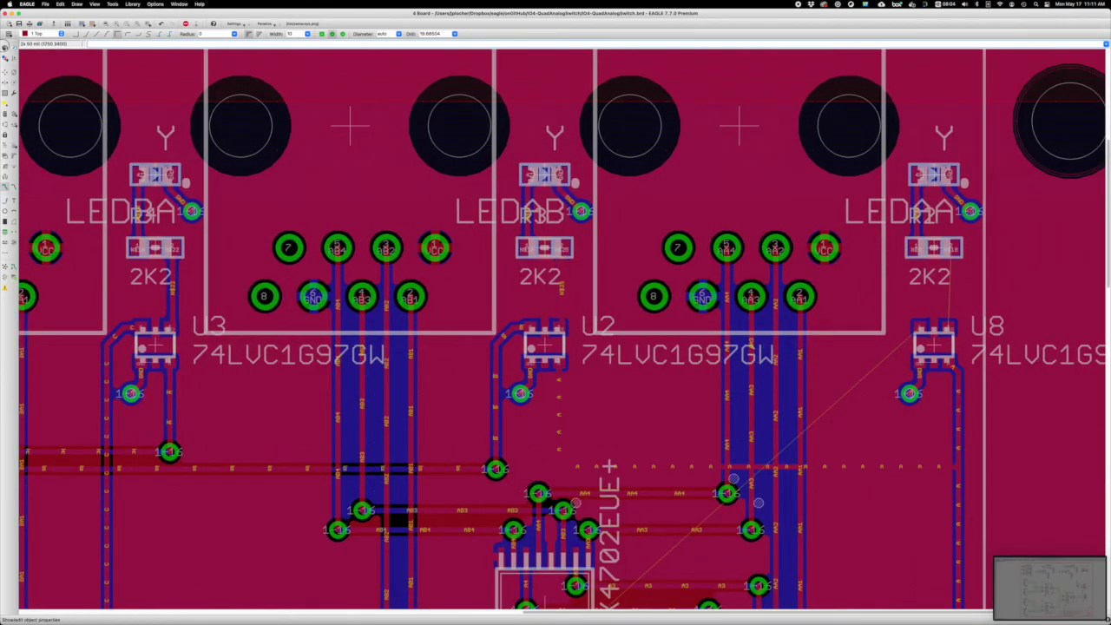
pyautogui.scroll(-2, 556, 330)
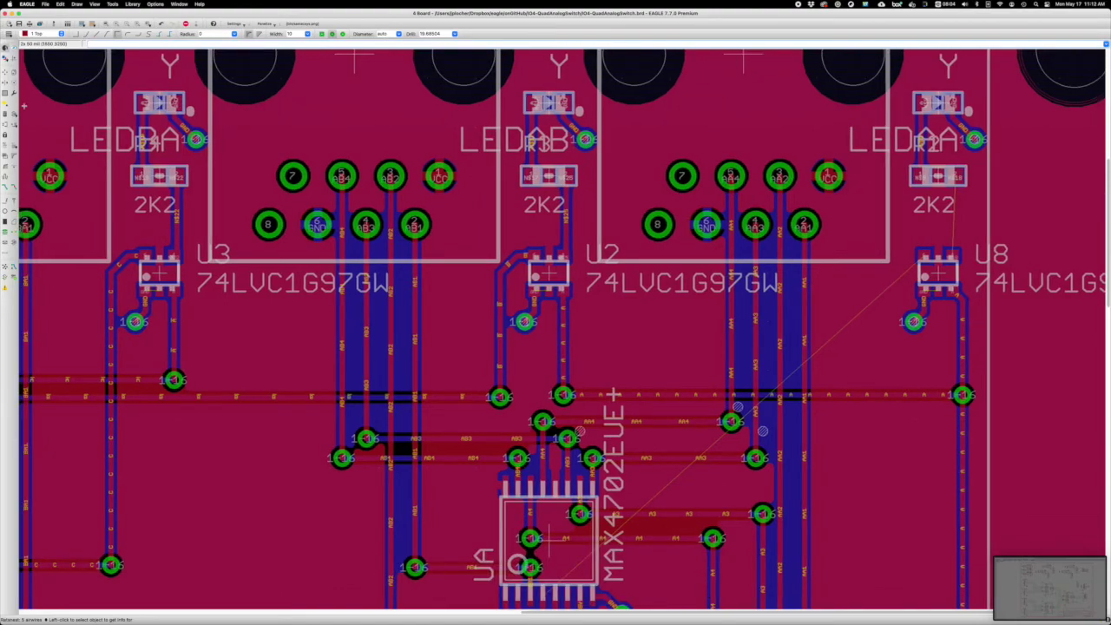
pyautogui.scroll(-2, 565, 568)
pyautogui.scroll(-2, 575, 371)
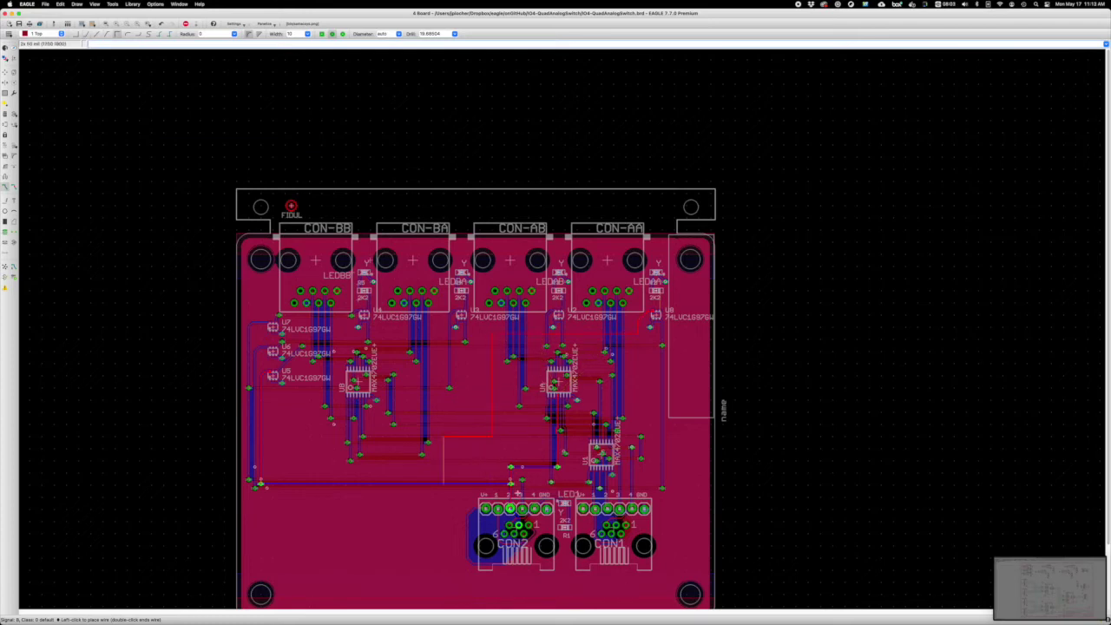
# - Move the selected wire onto layer 16 Bottom
pyautogui.click(564, 420)
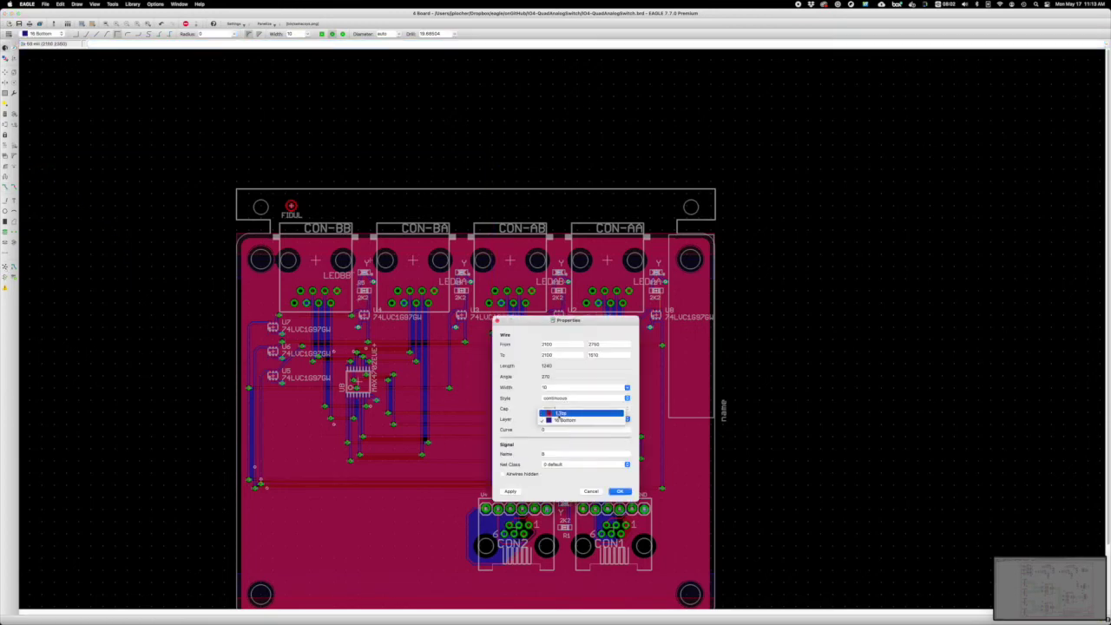
pyautogui.click(560, 414)
pyautogui.press('Return')
# - Rip up the net B trace near U1 and reroute it, adding vias at both layer changes
pyautogui.press('Escape')
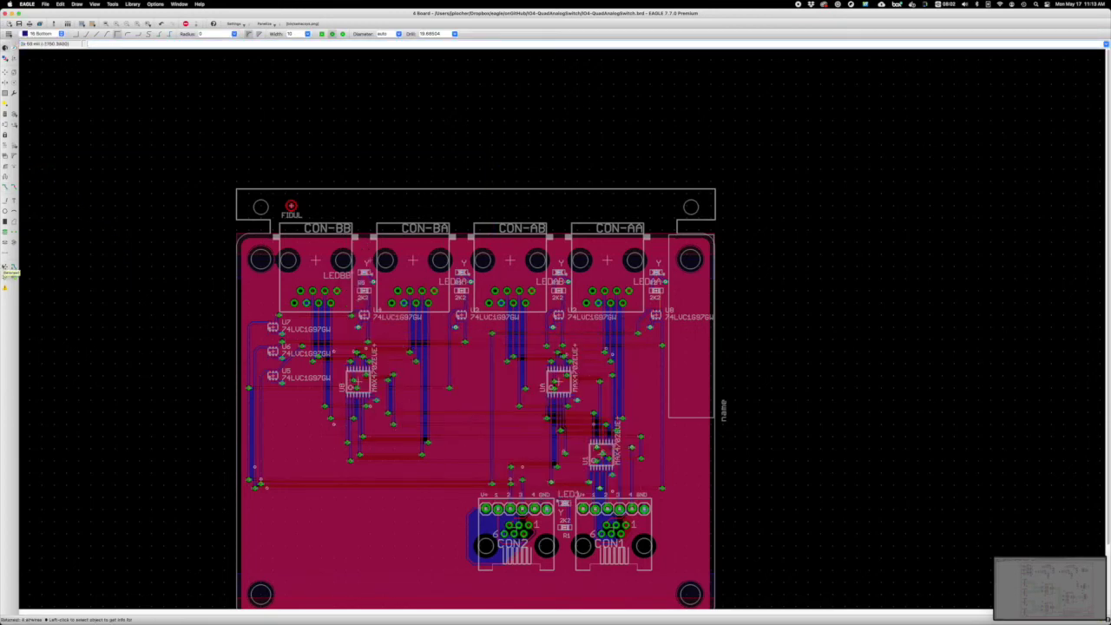
pyautogui.moveTo(467, 379); pyautogui.dragTo(569, 488)
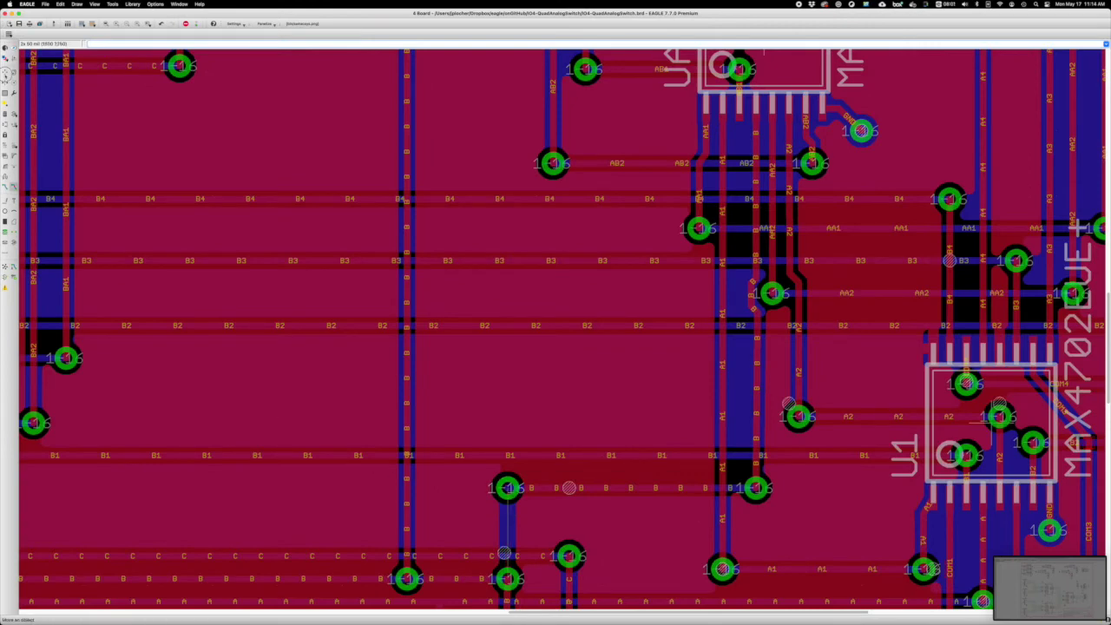
pyautogui.click(569, 488)
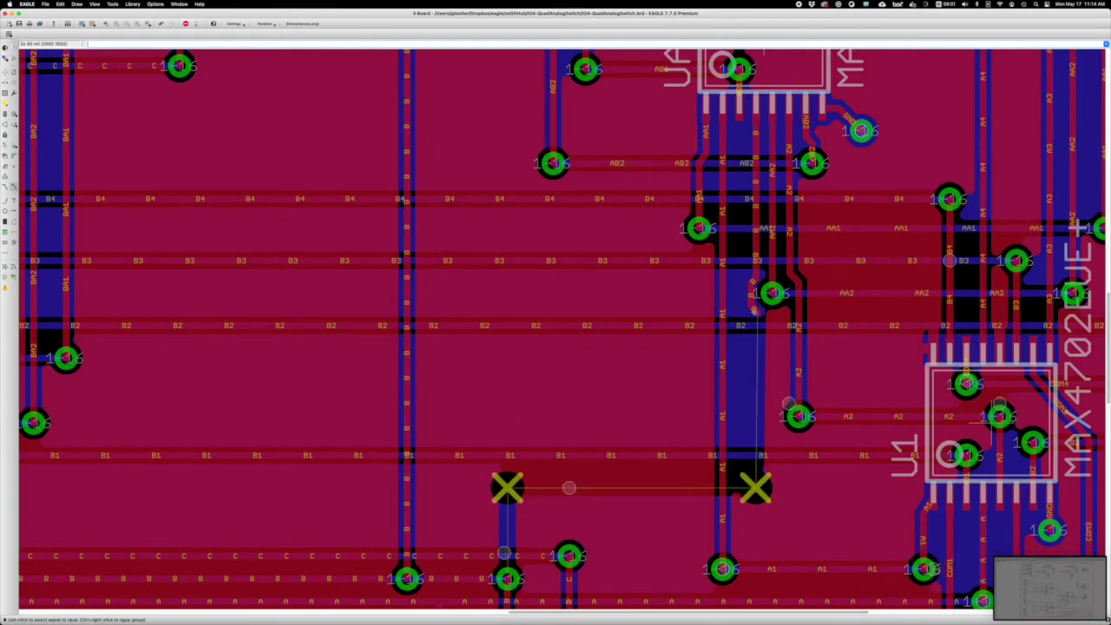
pyautogui.click(756, 297)
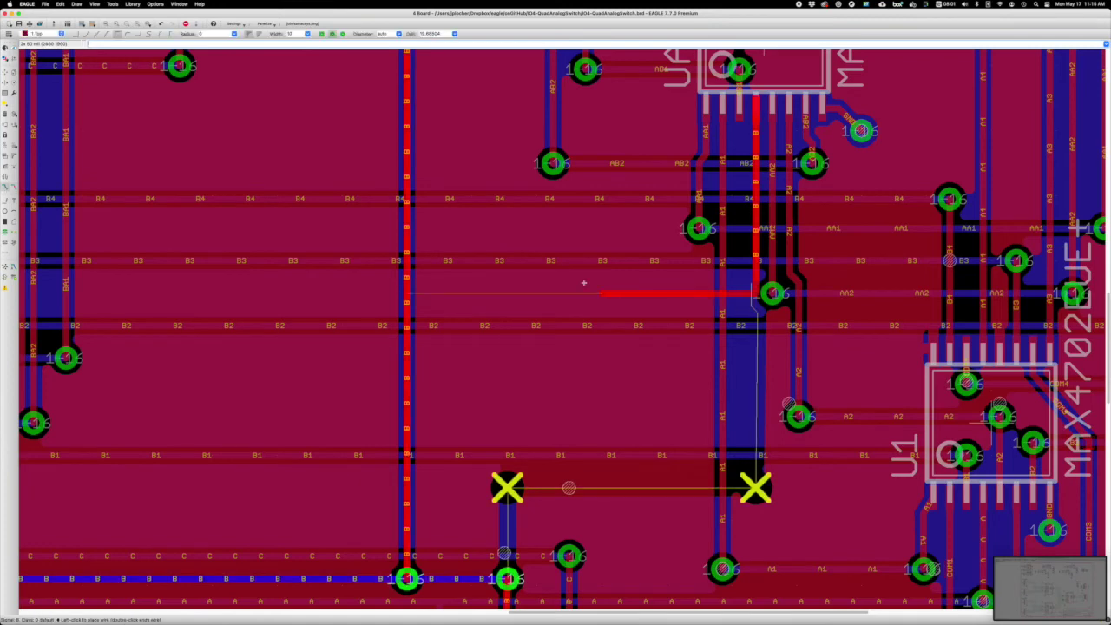
pyautogui.click(761, 358)
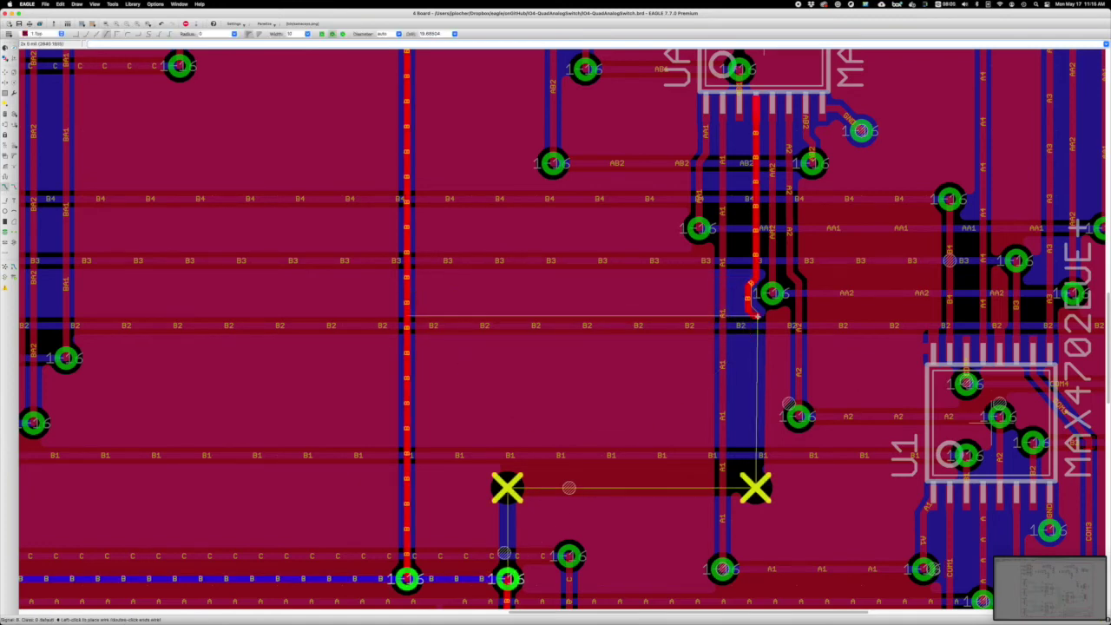
pyautogui.click(406, 358)
pyautogui.press('Return')
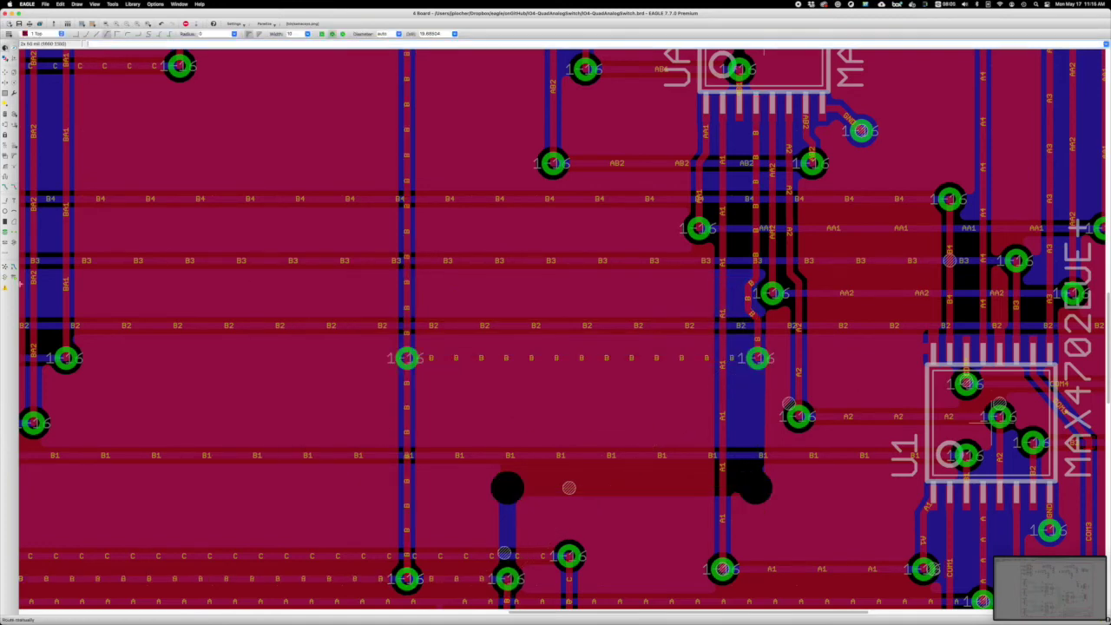
pyautogui.hotkey('alt', 'F2')
pyautogui.scroll(2, 654, 269)
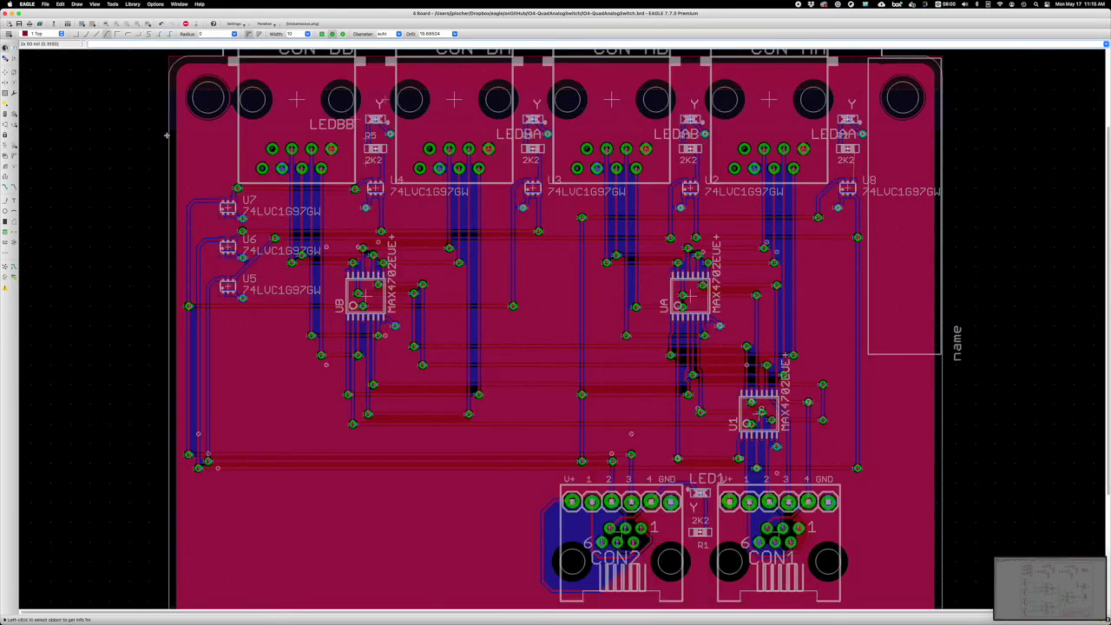
# - Show only the pads and vias layers to inspect the area around U8
pyautogui.click(14, 58)
pyautogui.click(19, 91)
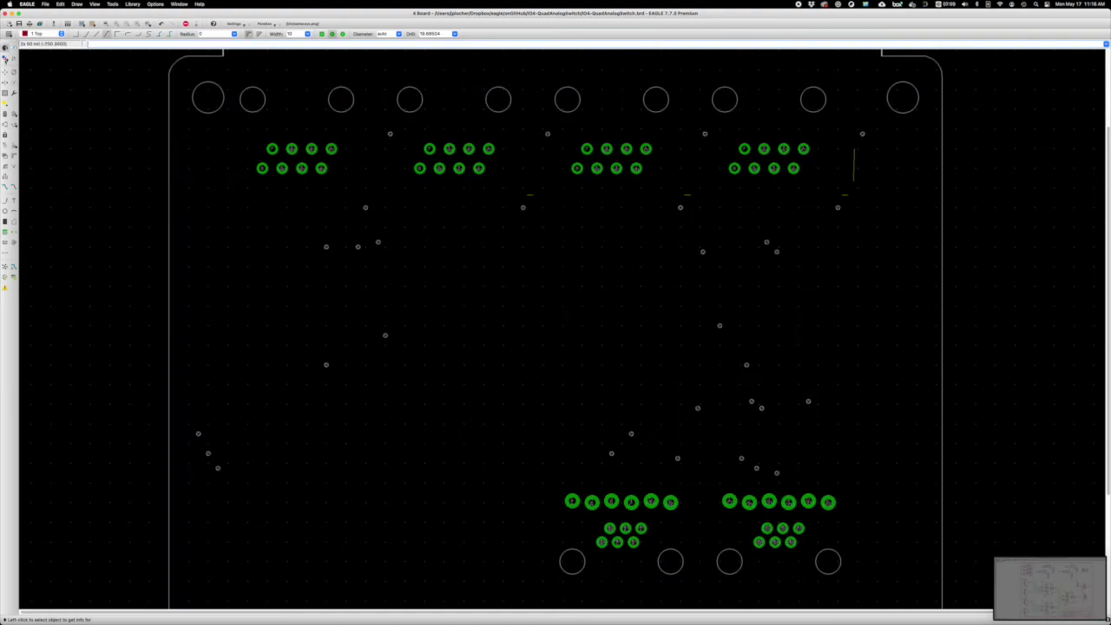
pyautogui.scroll(5, 894, 218)
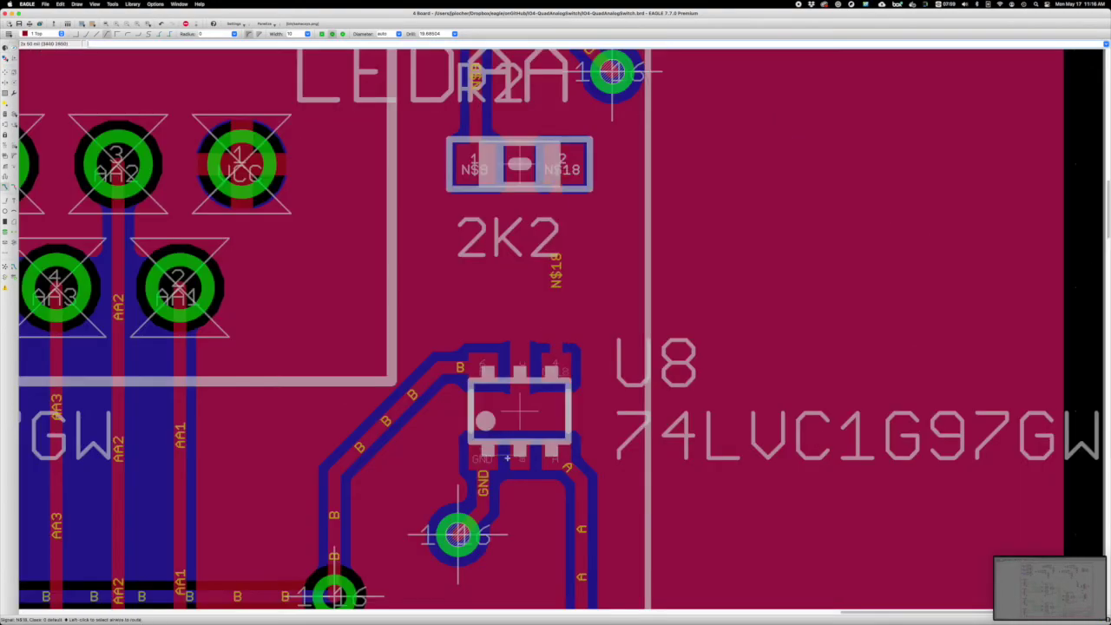
pyautogui.scroll(3, 719, 287)
pyautogui.scroll(-3, 318, 456)
pyautogui.scroll(3, 341, 441)
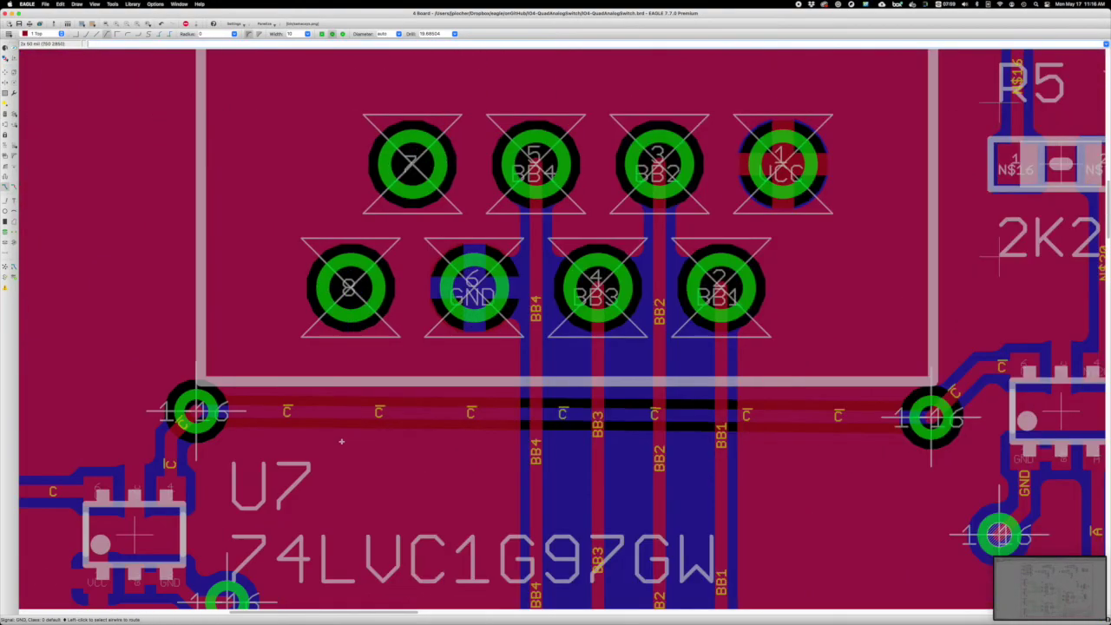
# - Wire a U8 pin to its via, shift the BA1 via slightly left and rewire it
pyautogui.click(173, 434)
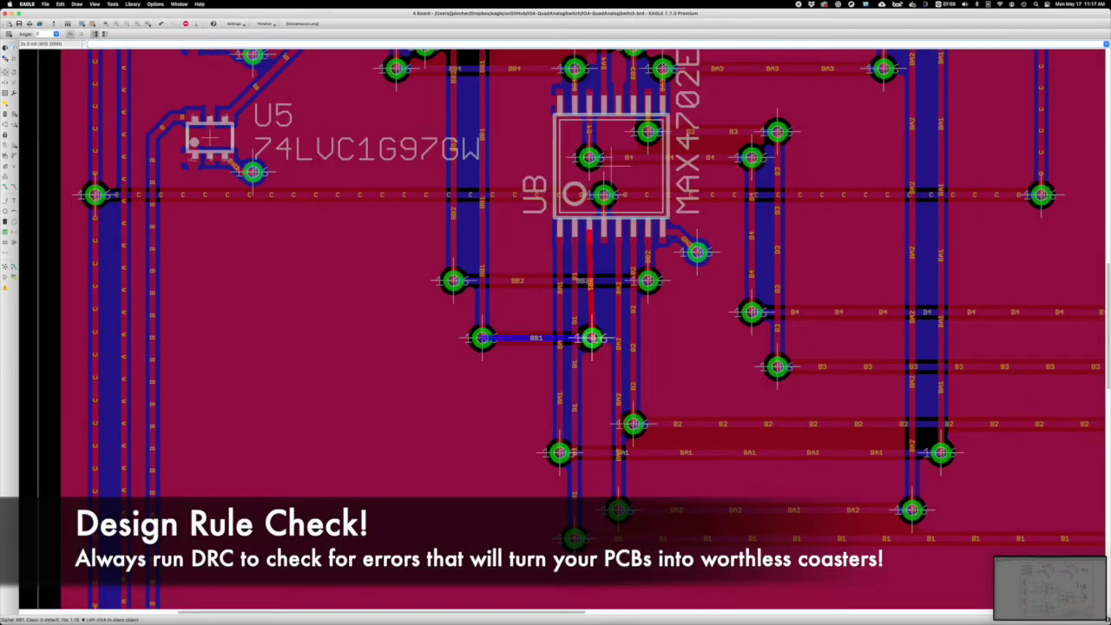
pyautogui.click(595, 339)
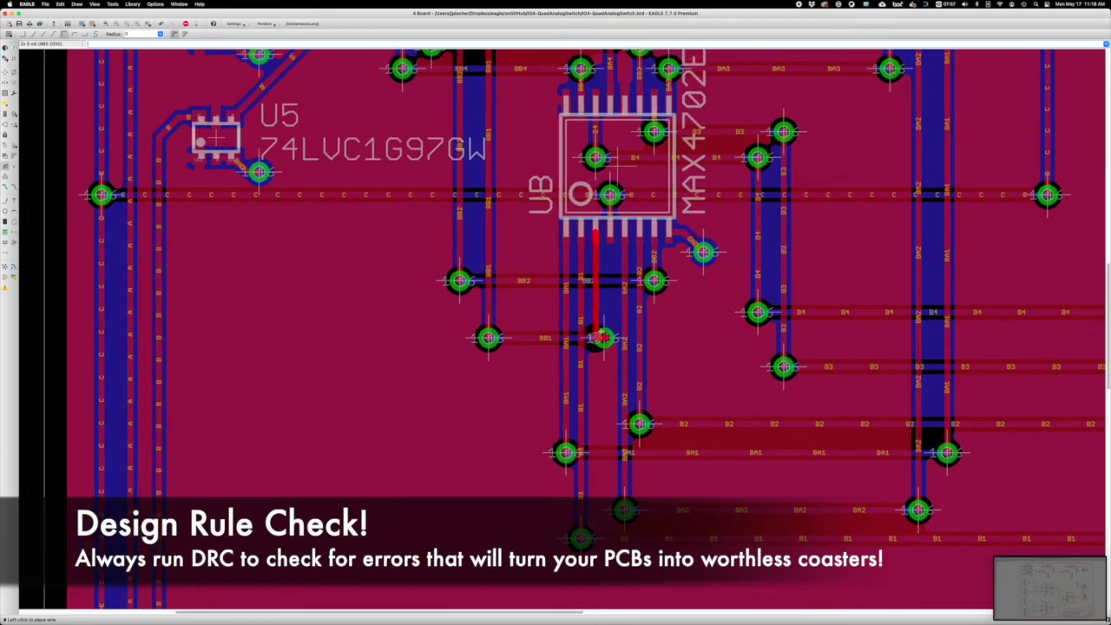
pyautogui.click(13, 186)
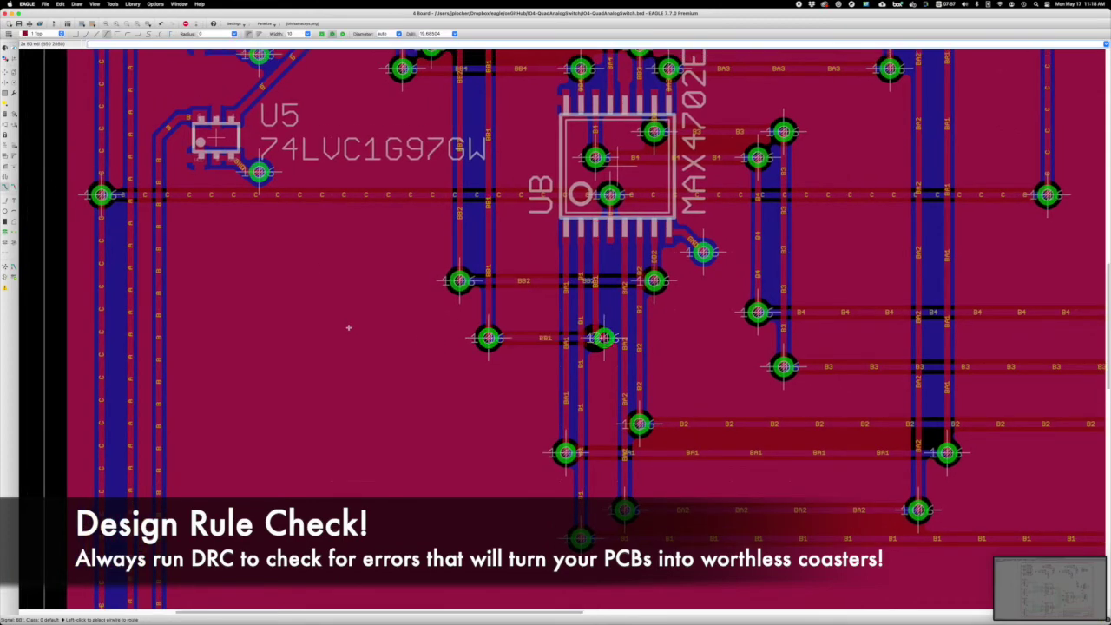
pyautogui.click(565, 453)
pyautogui.click(561, 453)
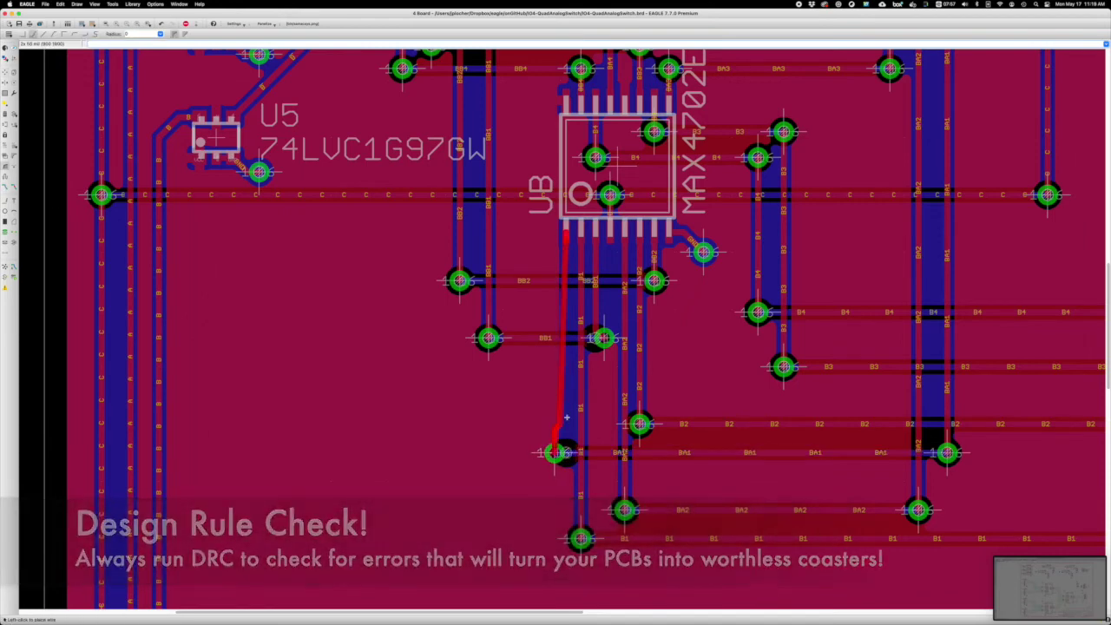
pyautogui.click(556, 452)
pyautogui.click(552, 453)
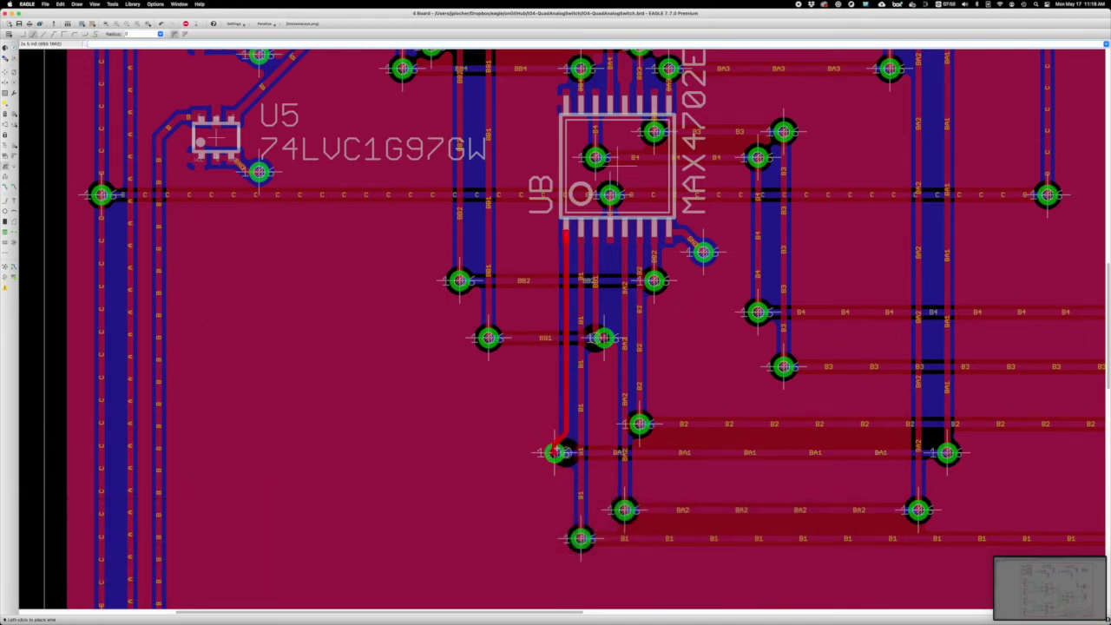
# - Reroute the B2 connection from its U8 pad down to its via
pyautogui.click(654, 279)
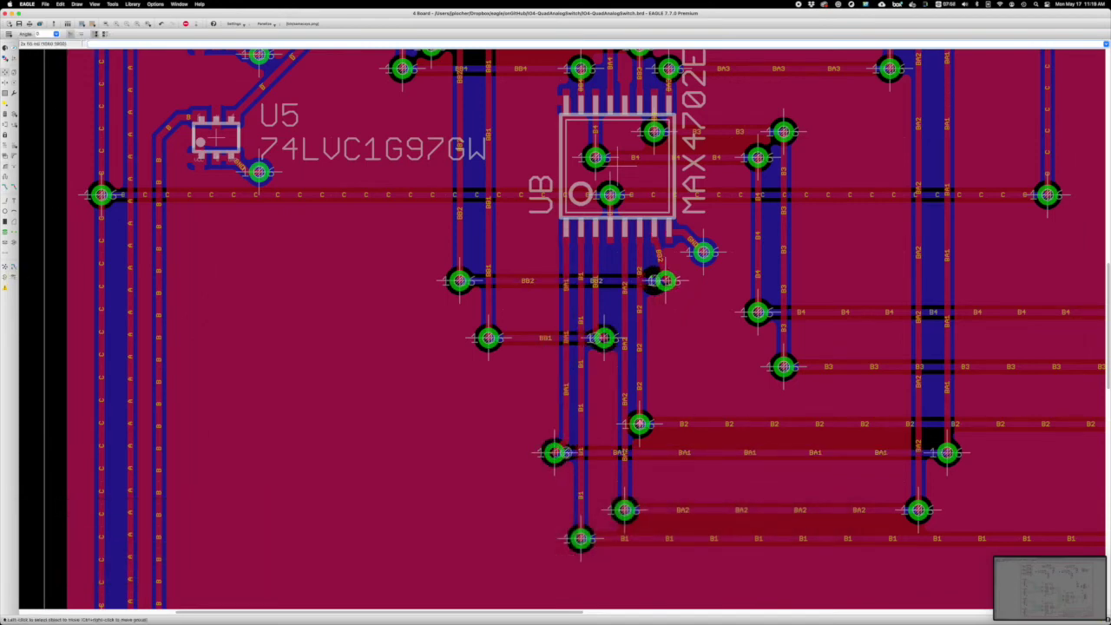
pyautogui.click(647, 424)
pyautogui.click(639, 423)
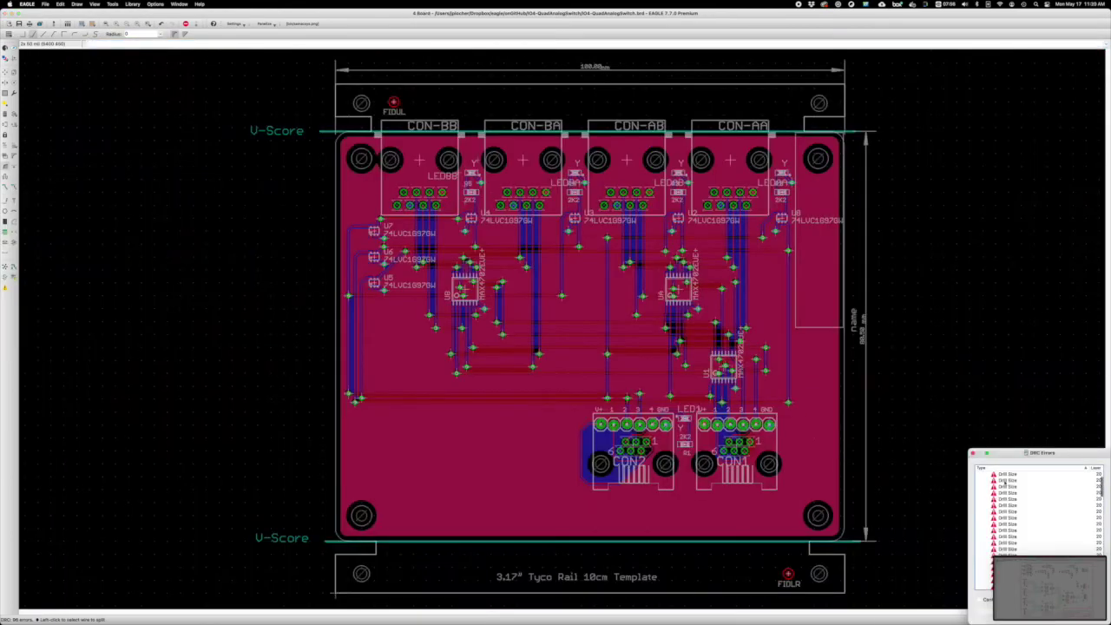
# - Review the DRC error list, jumping to the first drill-size error
pyautogui.press('Escape')
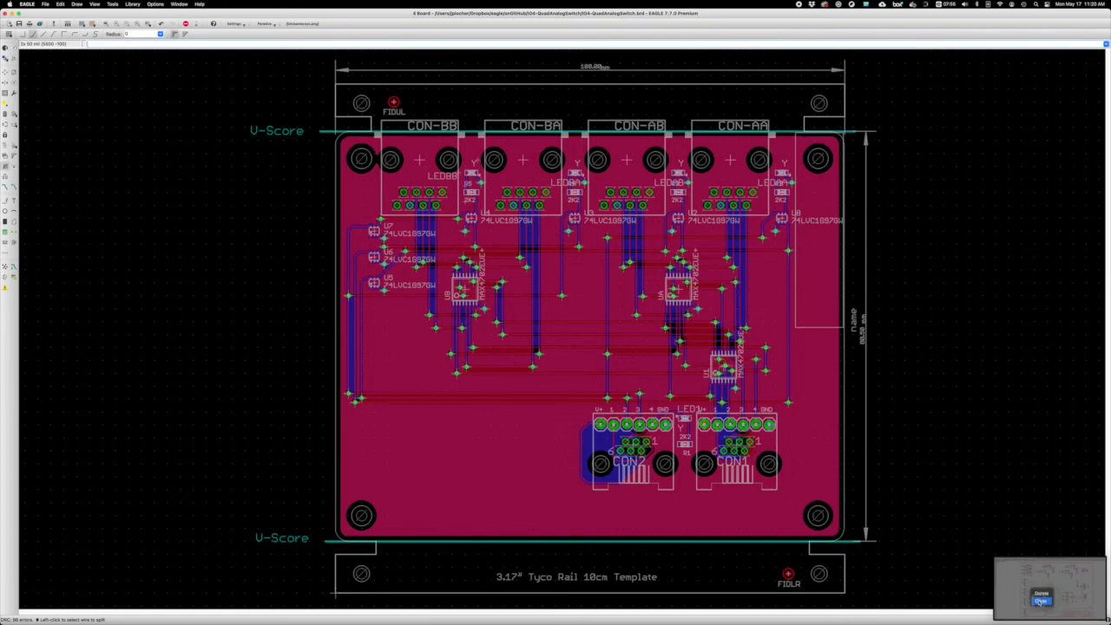
pyautogui.click(60, 3)
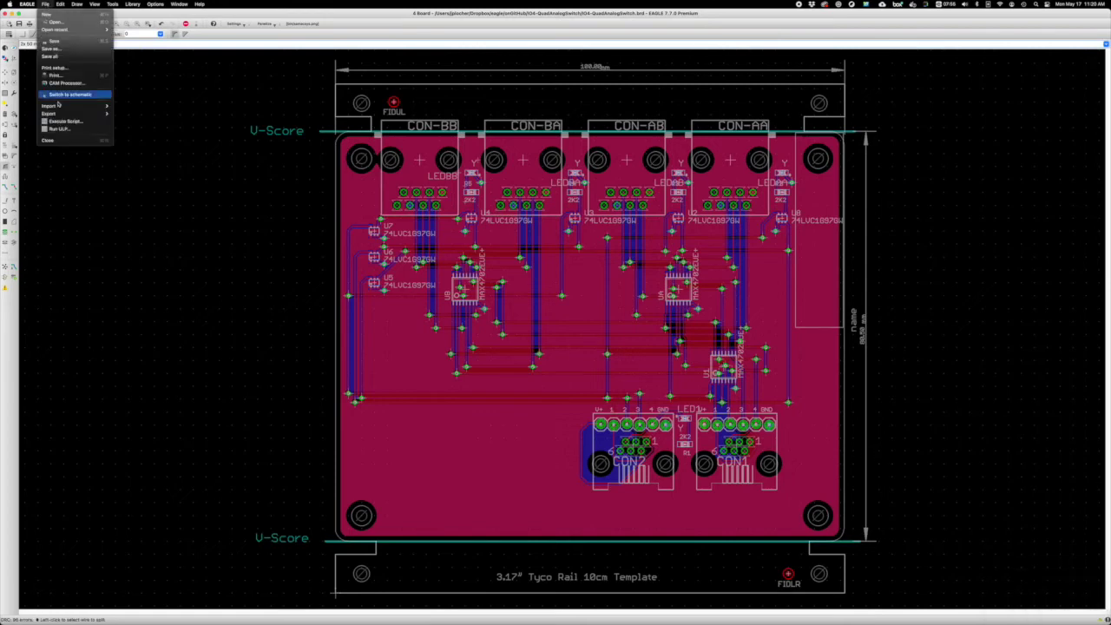
pyautogui.click(76, 92)
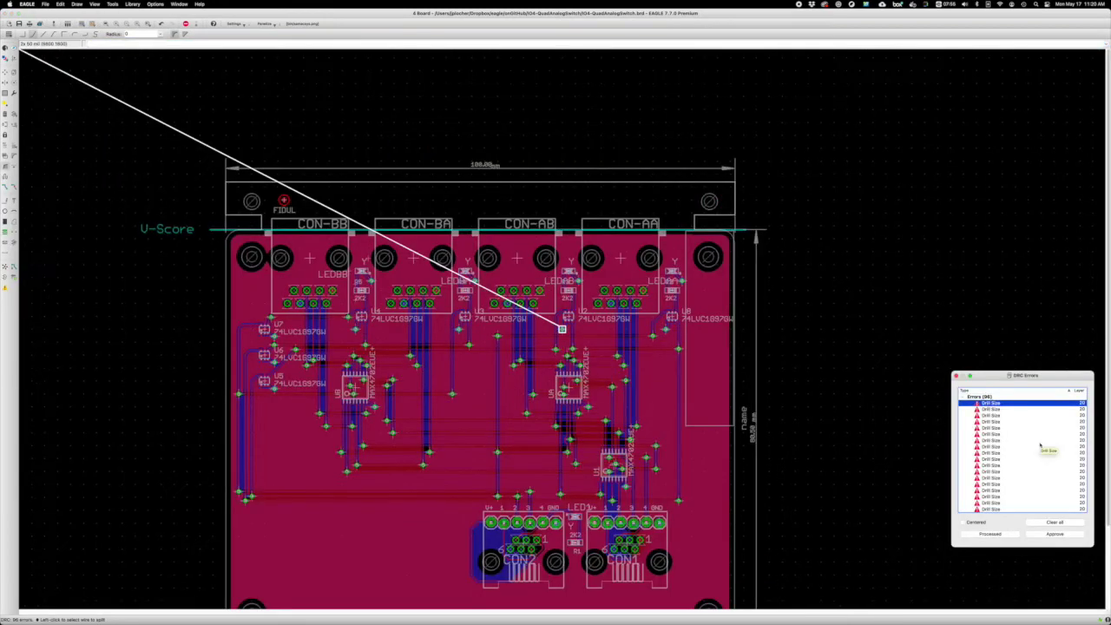
pyautogui.click(956, 375)
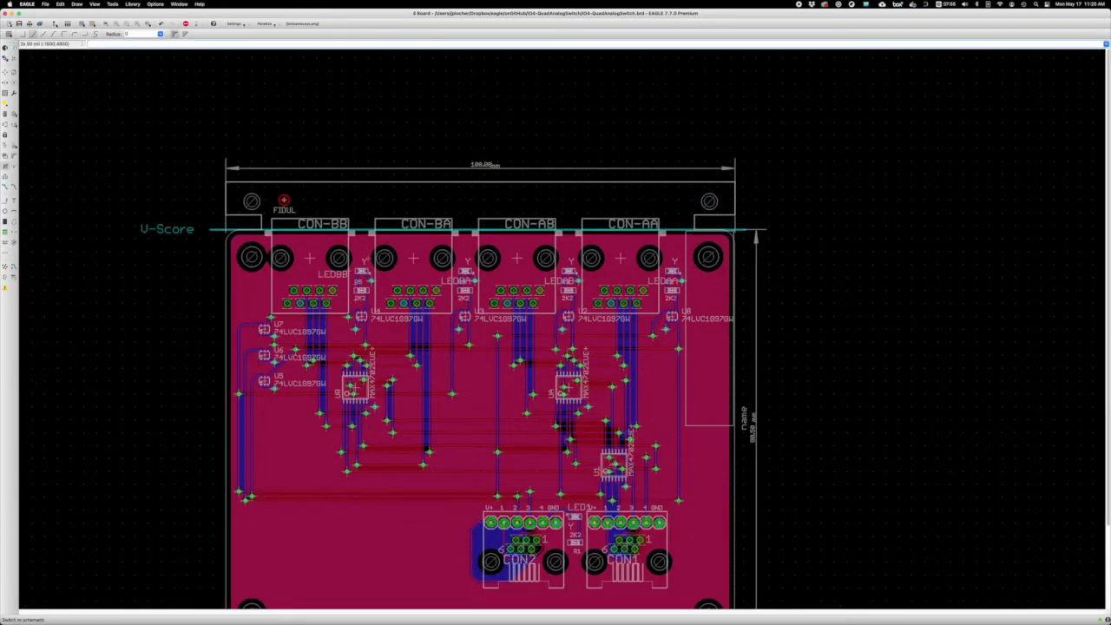
# - Lower Minimum Drill on the DRC Sizes tab and rerun the check
pyautogui.click(14, 278)
pyautogui.click(145, 202)
pyautogui.click(157, 240)
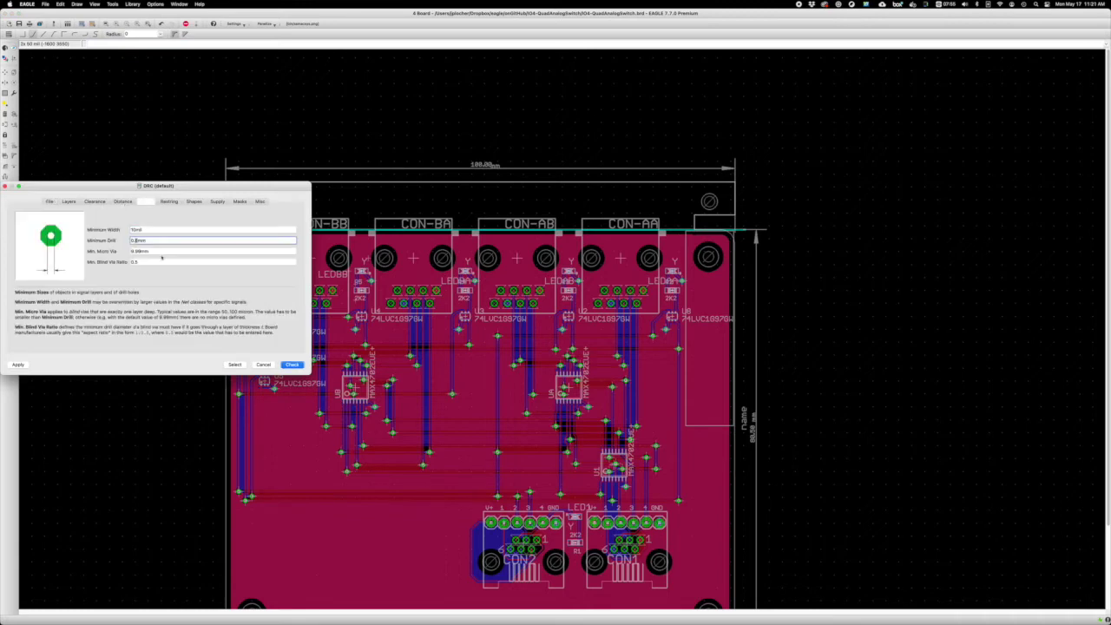
pyautogui.click(293, 365)
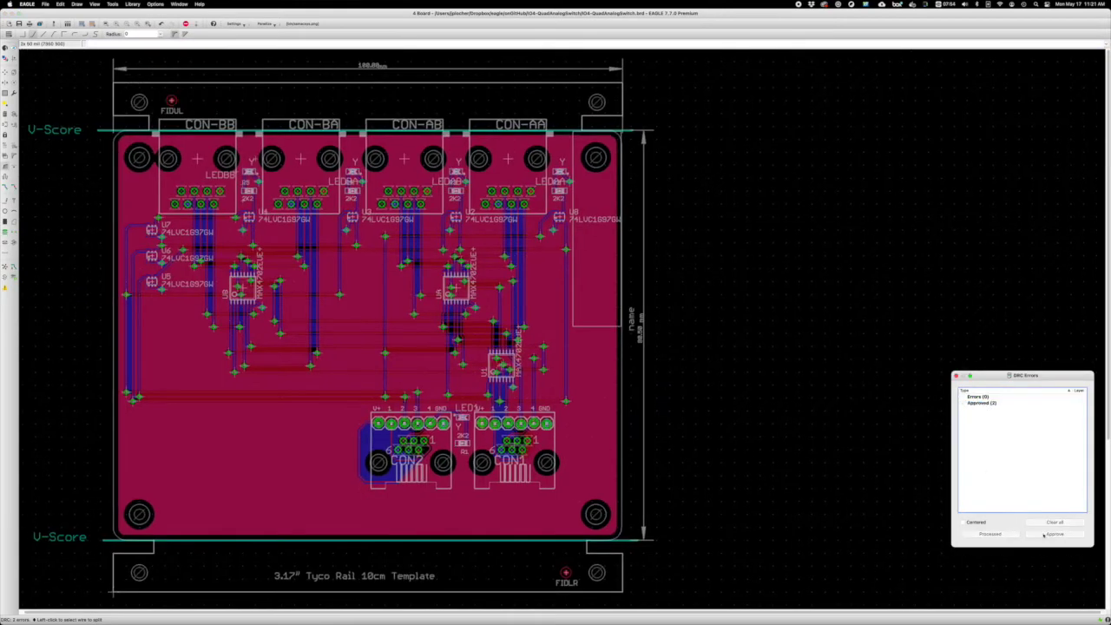
pyautogui.click(161, 33)
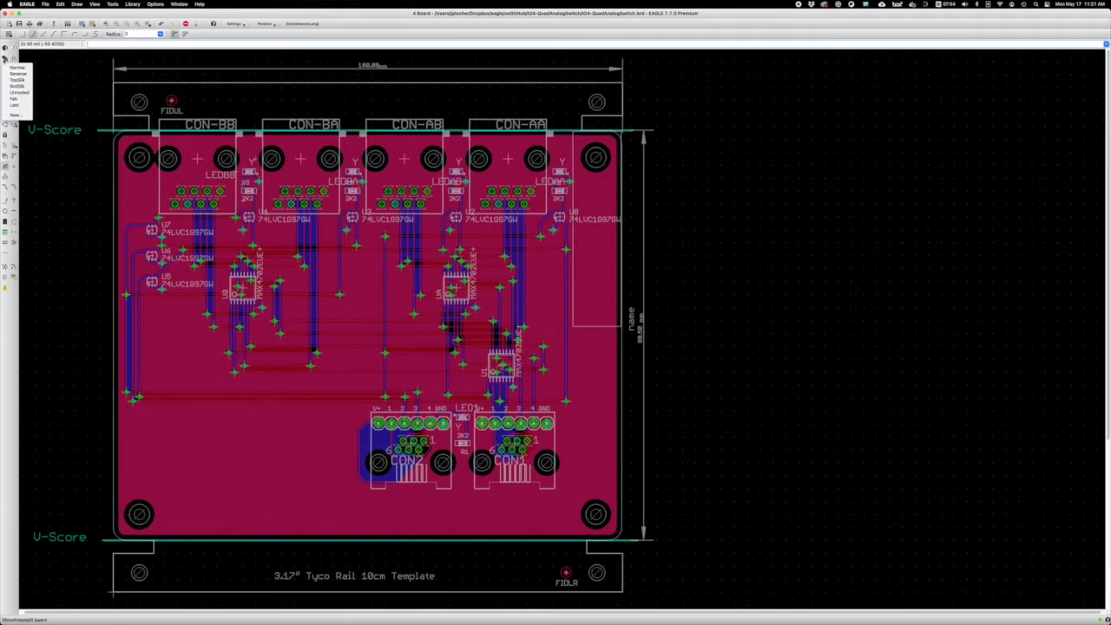
pyautogui.hotkey('alt', 'F2')
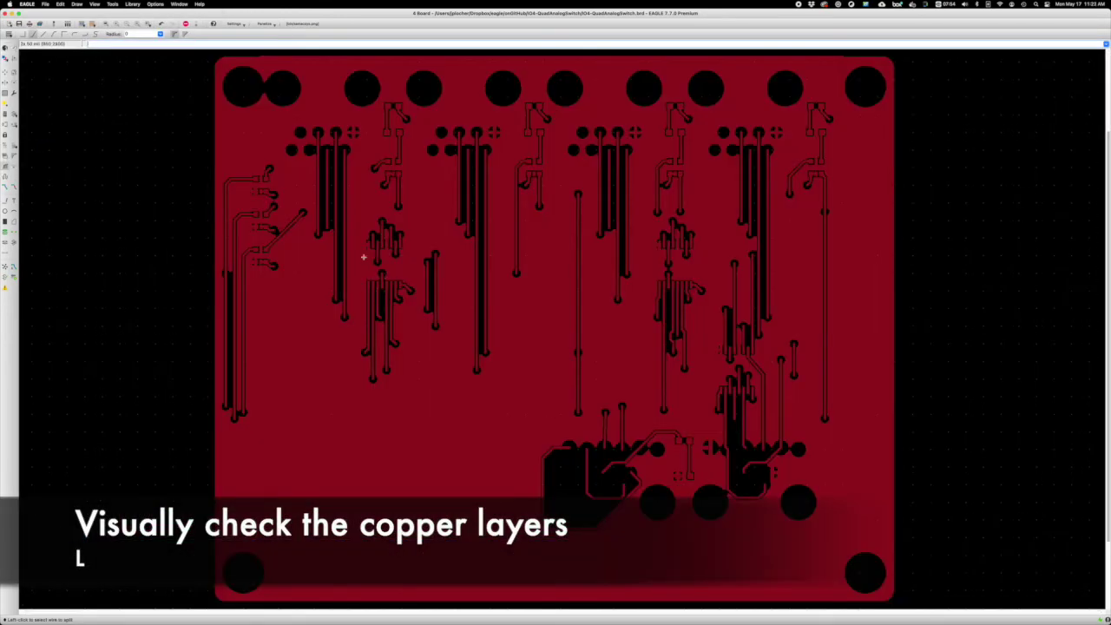
pyautogui.press('l')
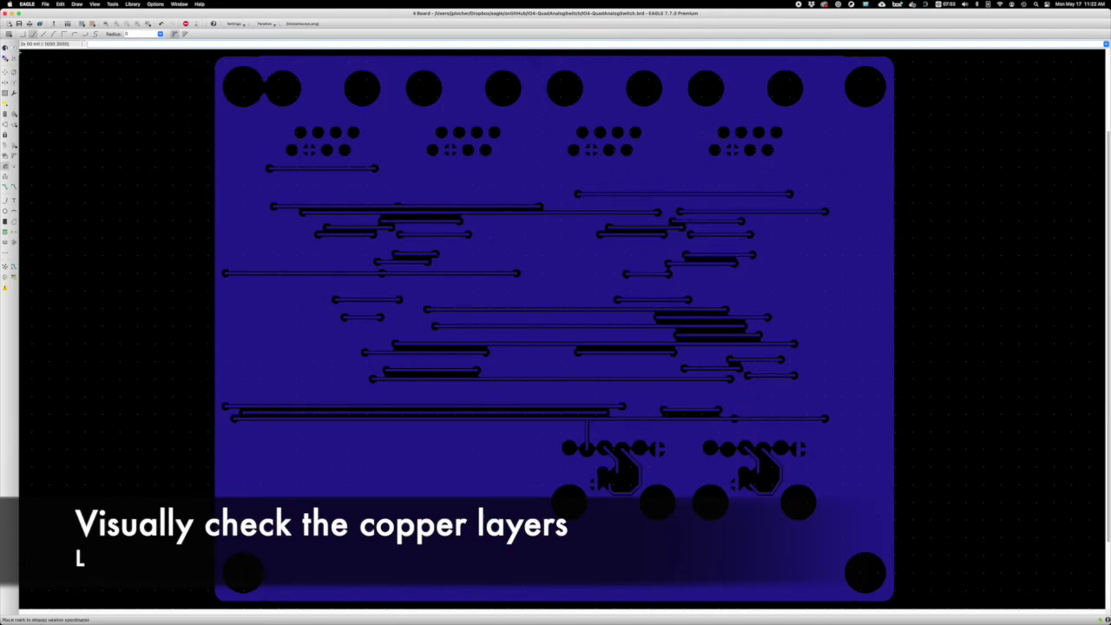
pyautogui.press('l')
pyautogui.press('l')
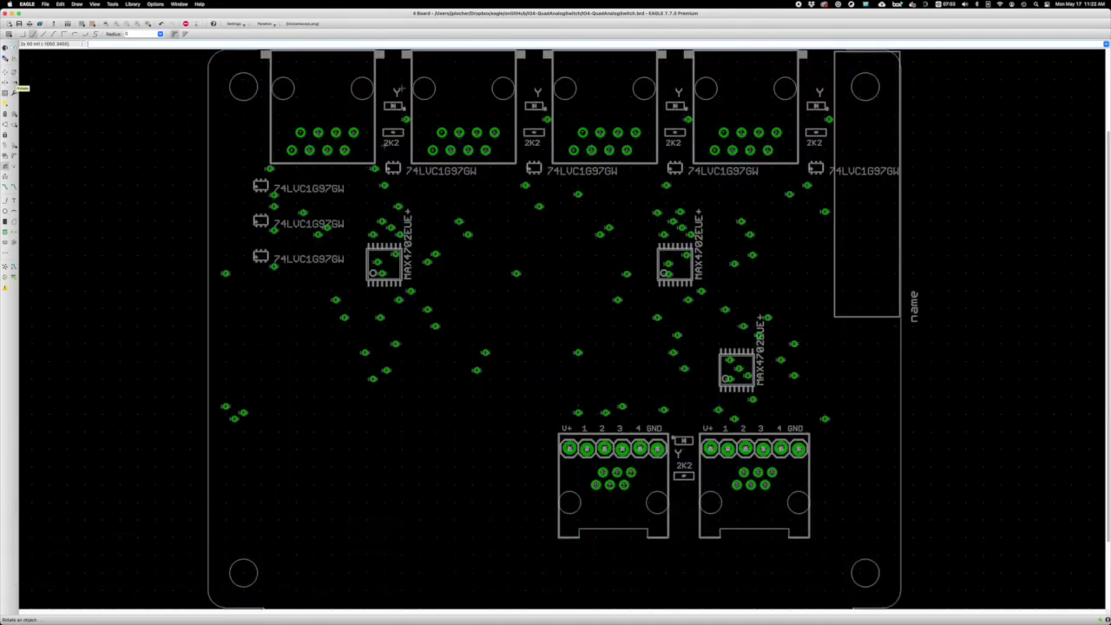
pyautogui.click(8, 61)
pyautogui.press('Return')
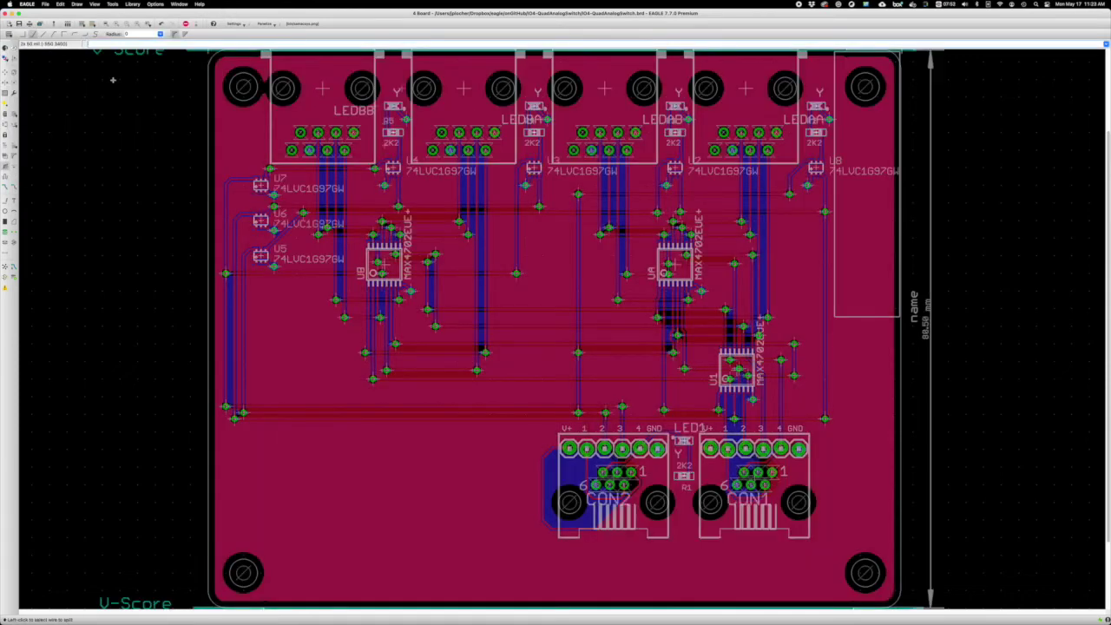
# - Place the board name on layer 21 tPlace at size 100, vertically along the right edge
pyautogui.press('Escape')
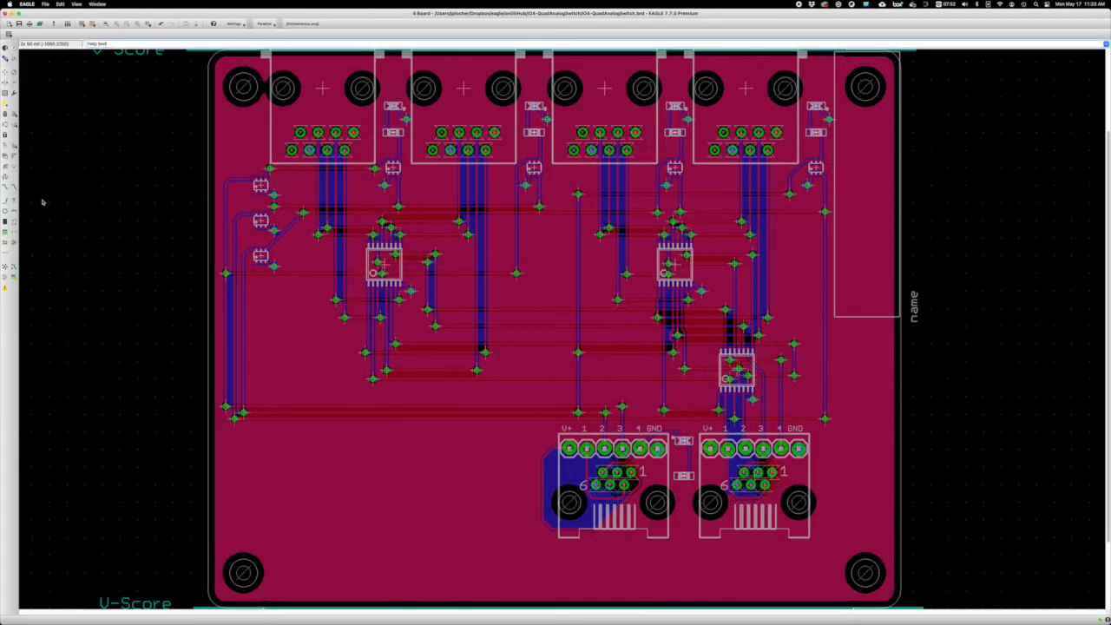
pyautogui.press('Return')
pyautogui.scroll(-5, 301, 359)
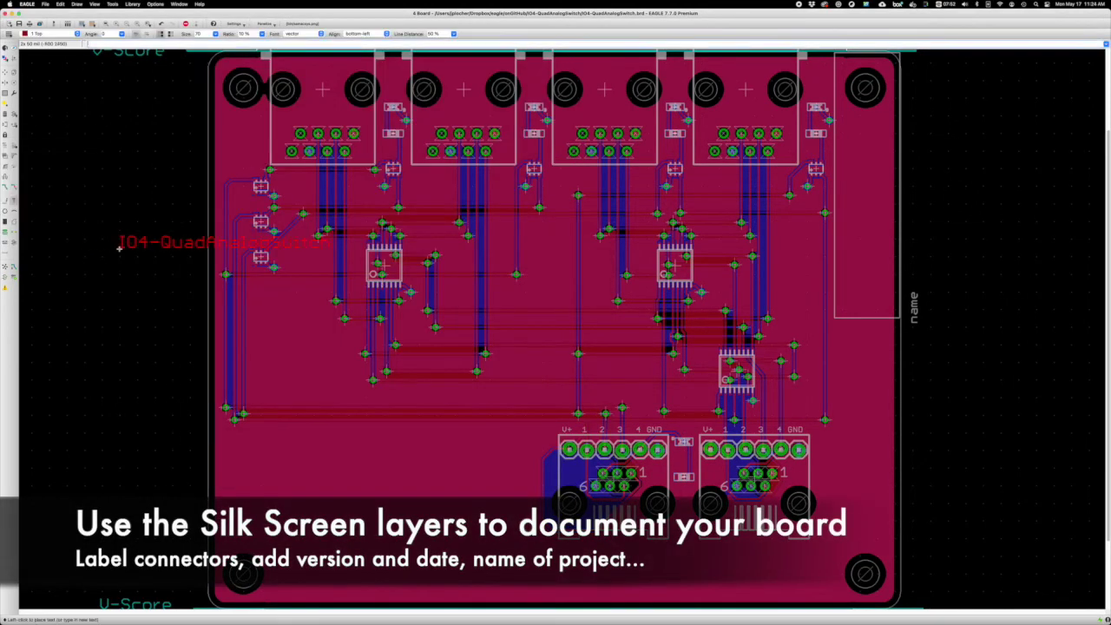
pyautogui.click(47, 33)
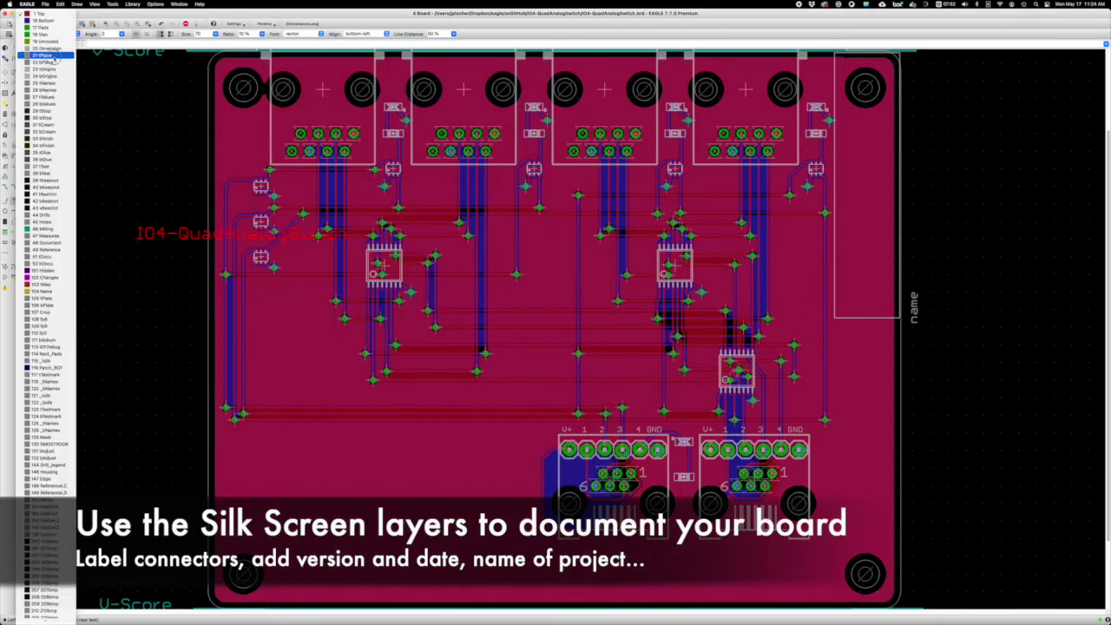
pyautogui.click(43, 260)
pyautogui.rightClick(906, 330)
pyautogui.click(215, 33)
pyautogui.click(209, 82)
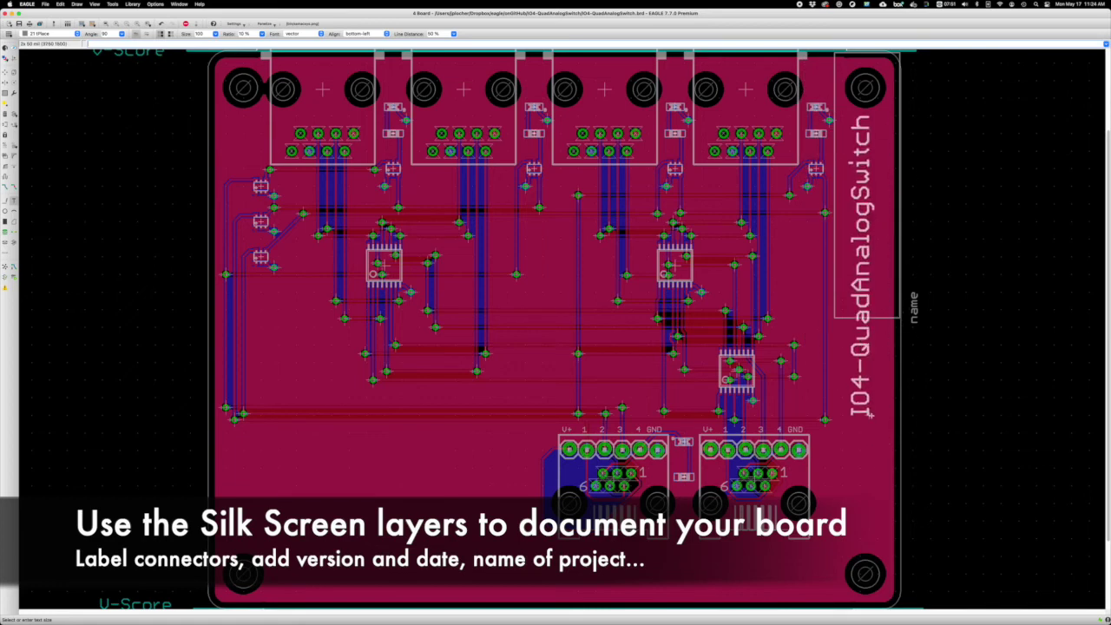
pyautogui.click(871, 417)
pyautogui.write('2021-0')
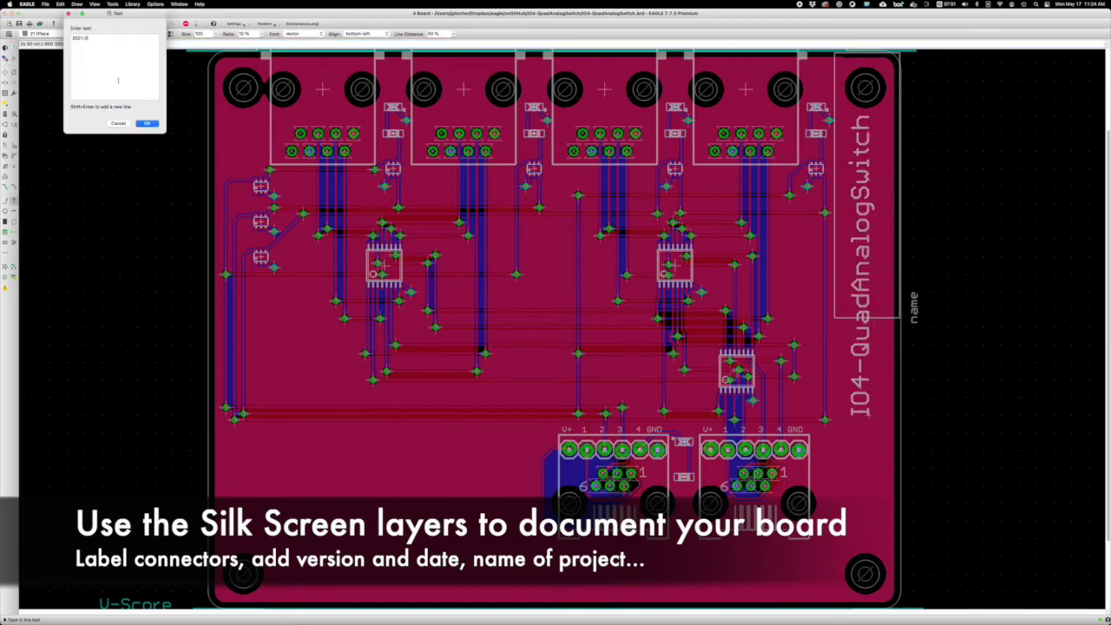
# - Add the 2021-05 date text at top right with the author's name beneath it
pyautogui.write('5')
pyautogui.press('Return')
pyautogui.scroll(-1, 556, 312)
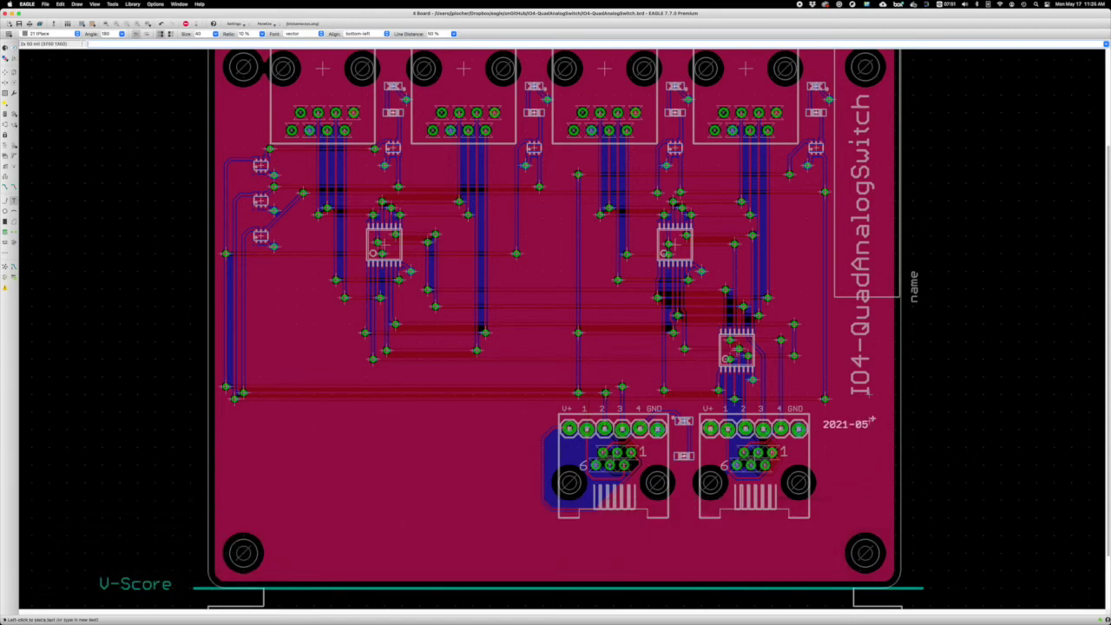
pyautogui.rightClick(771, 185)
pyautogui.click(764, 152)
pyautogui.scroll(4, 808, 139)
pyautogui.write('V1.0')
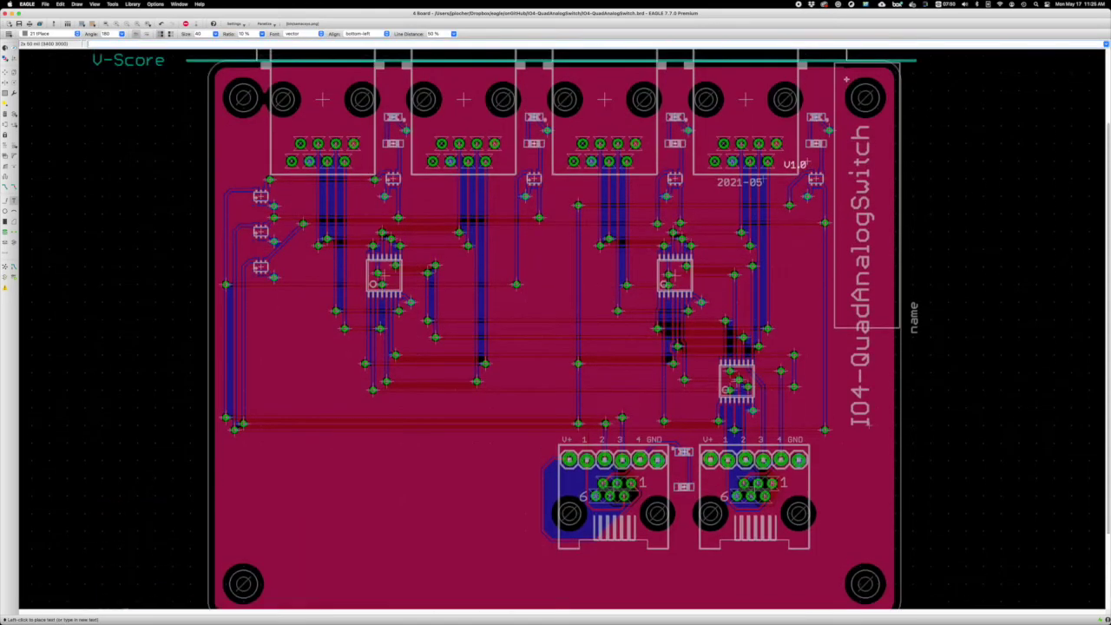
pyautogui.write('John Plocher')
pyautogui.press('Return')
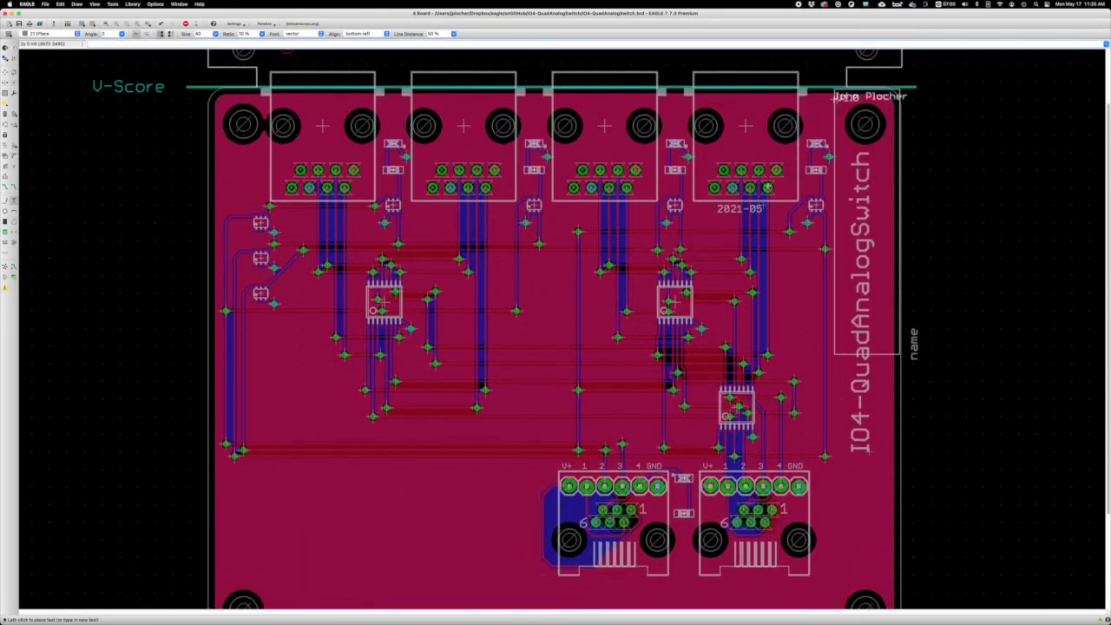
pyautogui.click(774, 214)
pyautogui.press('Escape')
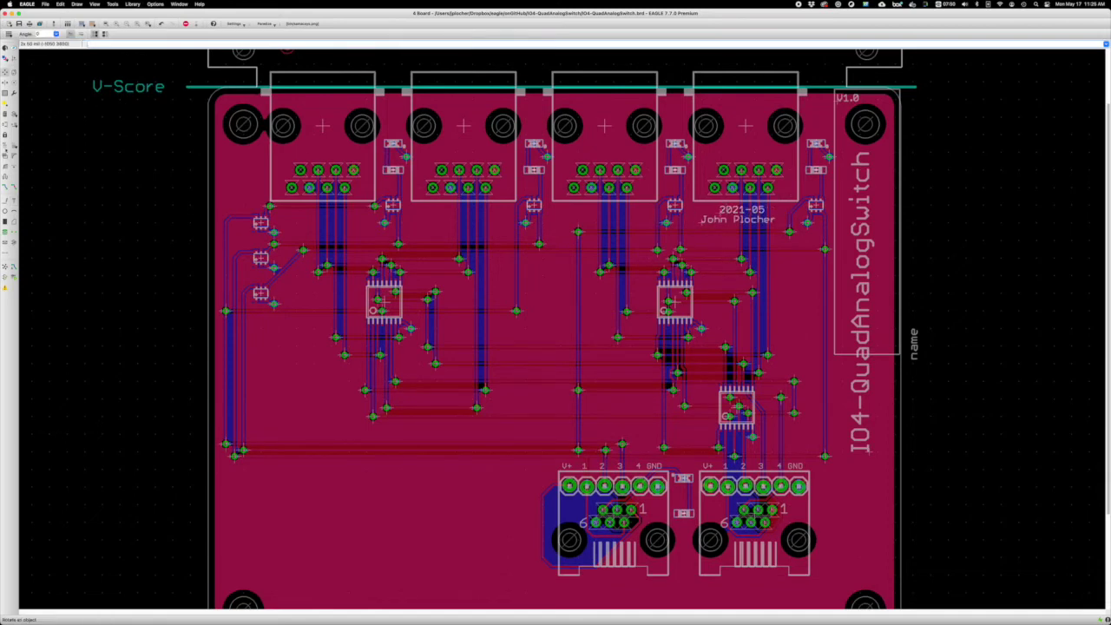
# - Add the Inverter label beside the inverter chips and AND labels by the top connectors
pyautogui.click(13, 200)
pyautogui.write('Inverter')
pyautogui.press('Return')
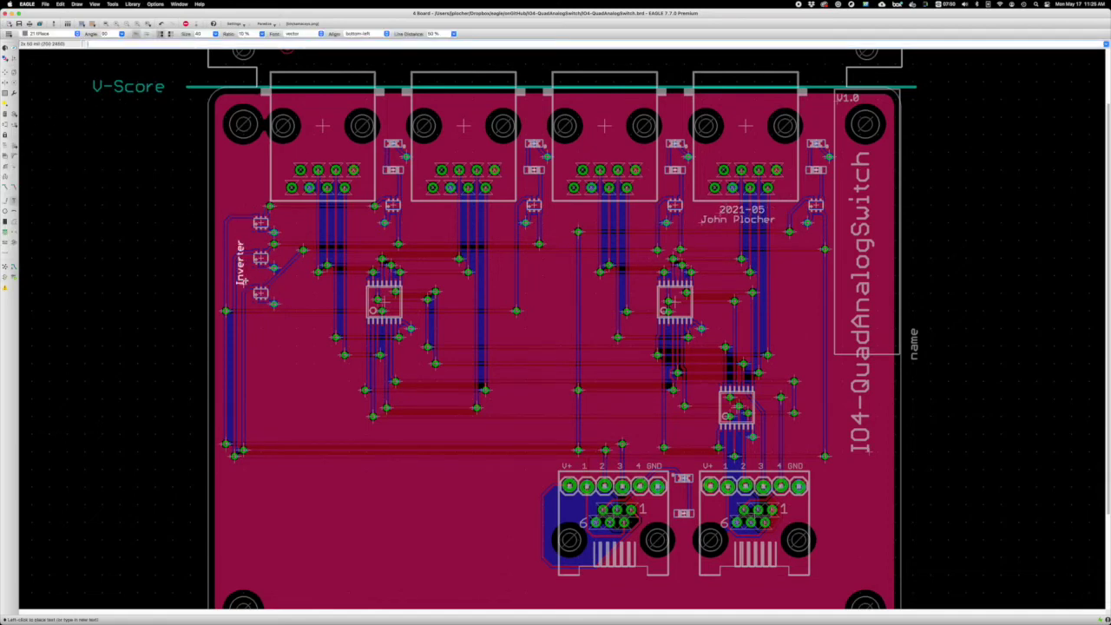
pyautogui.click(244, 281)
pyautogui.press('Return')
pyautogui.rightClick(397, 191)
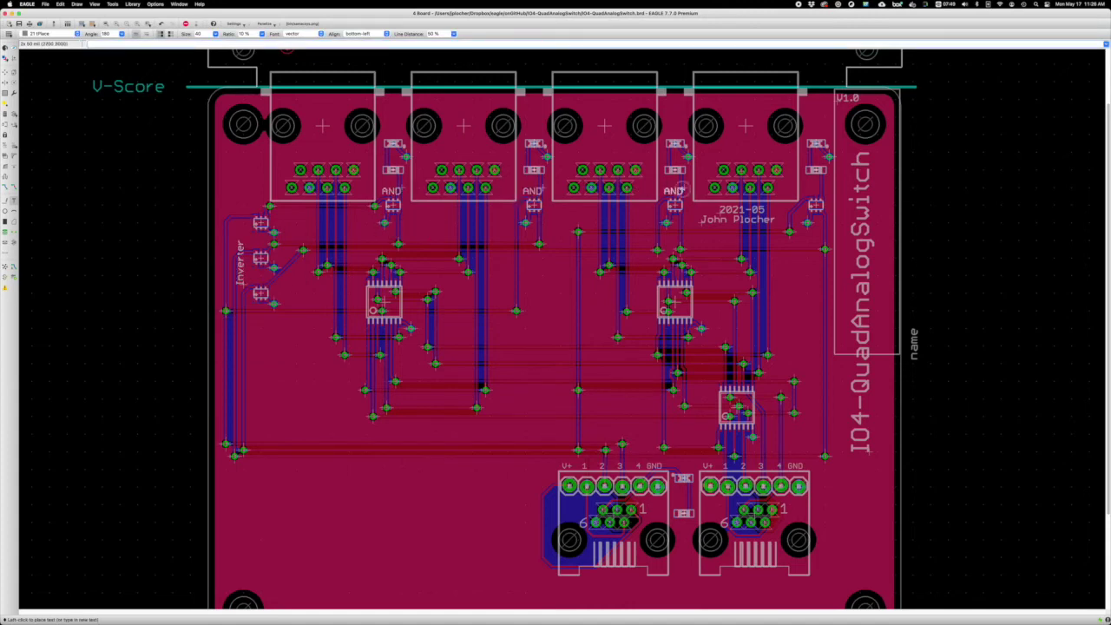
pyautogui.click(821, 190)
# - Label the four top connectors AA, AB, BA and BB from right to left
pyautogui.write('AA')
pyautogui.press('Return')
pyautogui.click(819, 129)
pyautogui.write('AB')
pyautogui.press('Return')
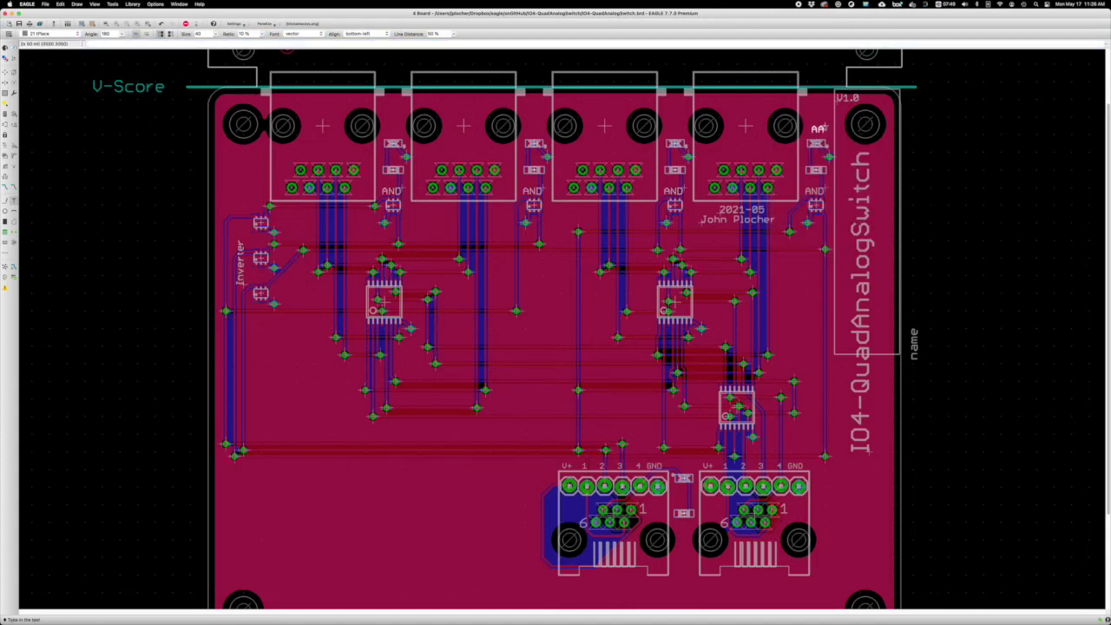
pyautogui.click(683, 128)
pyautogui.write('BA')
pyautogui.press('Return')
pyautogui.click(541, 129)
pyautogui.write('BB')
pyautogui.press('Return')
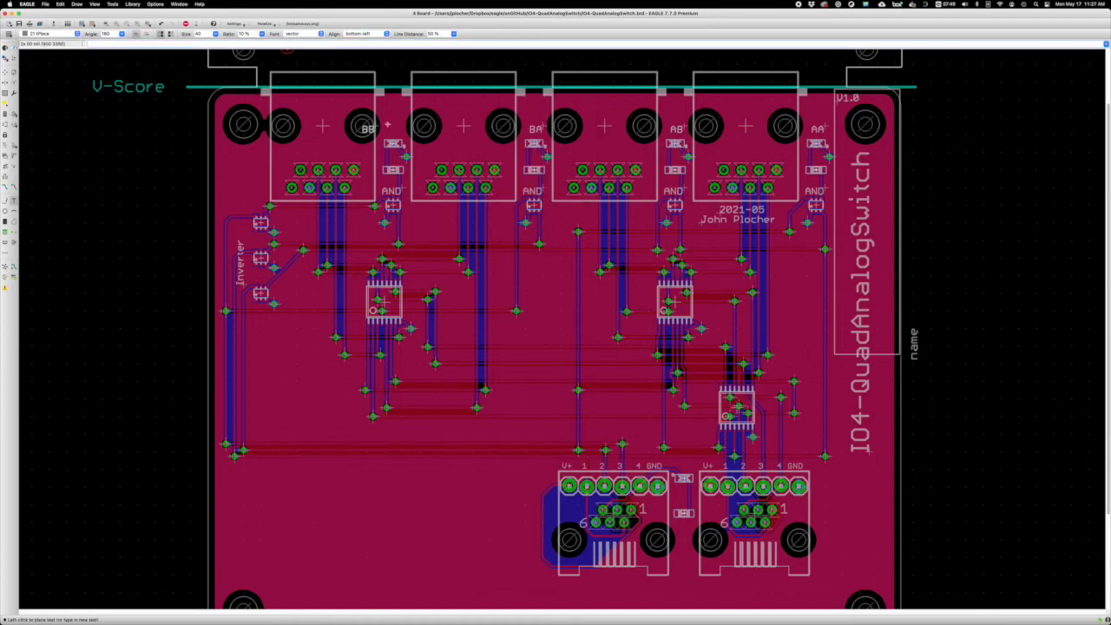
pyautogui.click(398, 128)
# - Add Analog, Digital and 3v3 labels under the bottom connectors
pyautogui.write('Ani')
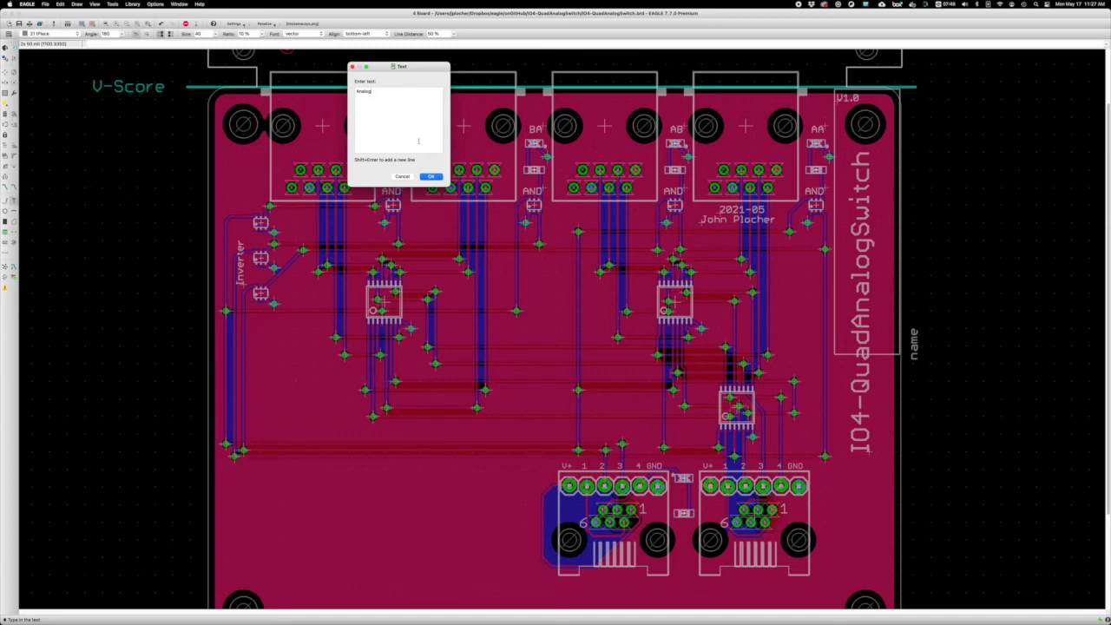
pyautogui.press('Return')
pyautogui.click(728, 596)
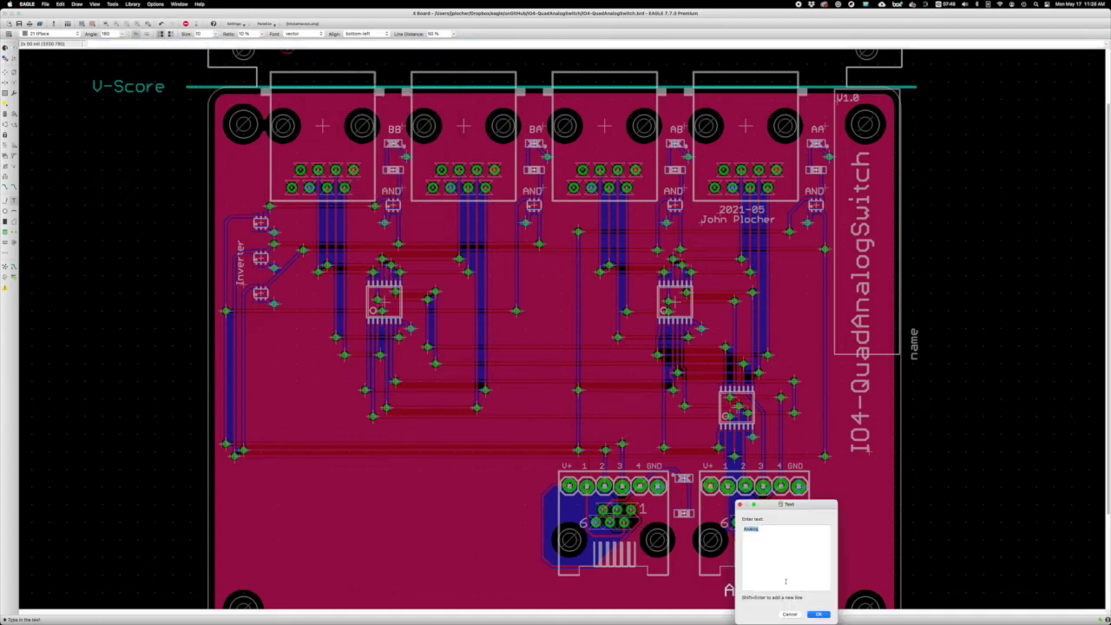
pyautogui.write('Digital')
pyautogui.press('Return')
pyautogui.click(584, 597)
pyautogui.write('3v3')
pyautogui.press('Return')
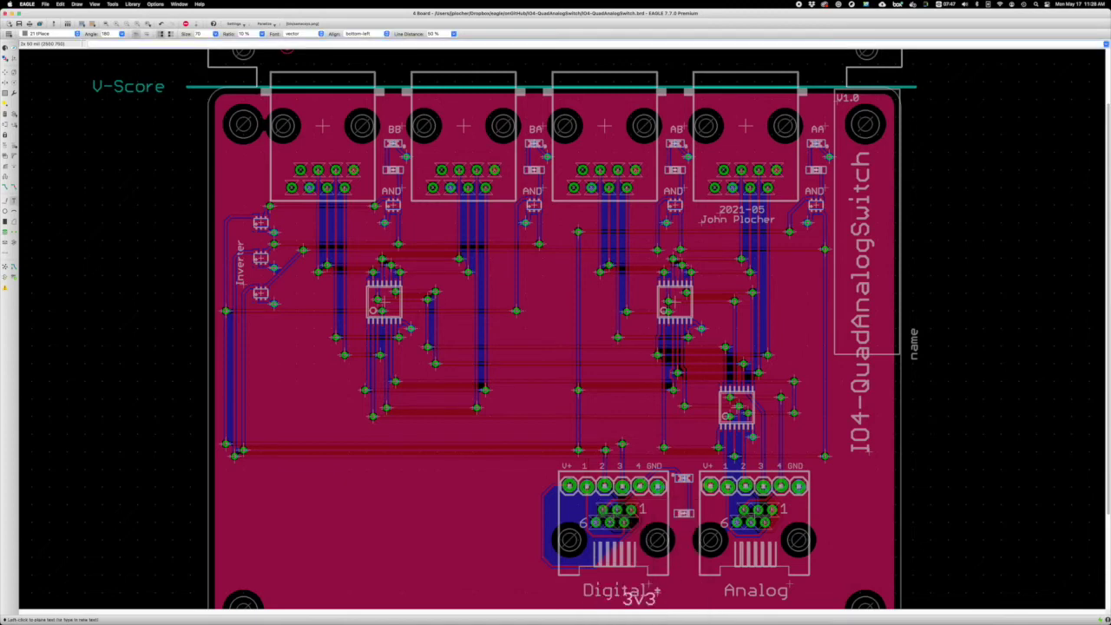
pyautogui.scroll(-2, 705, 554)
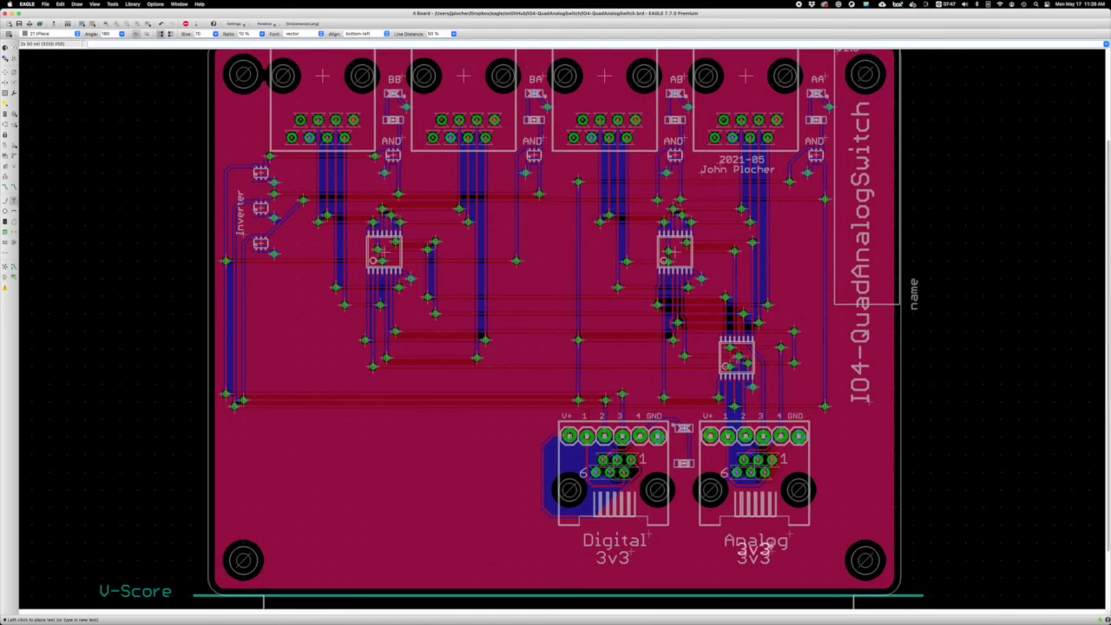
pyautogui.click(770, 551)
pyautogui.write('To Linear Potentiometers')
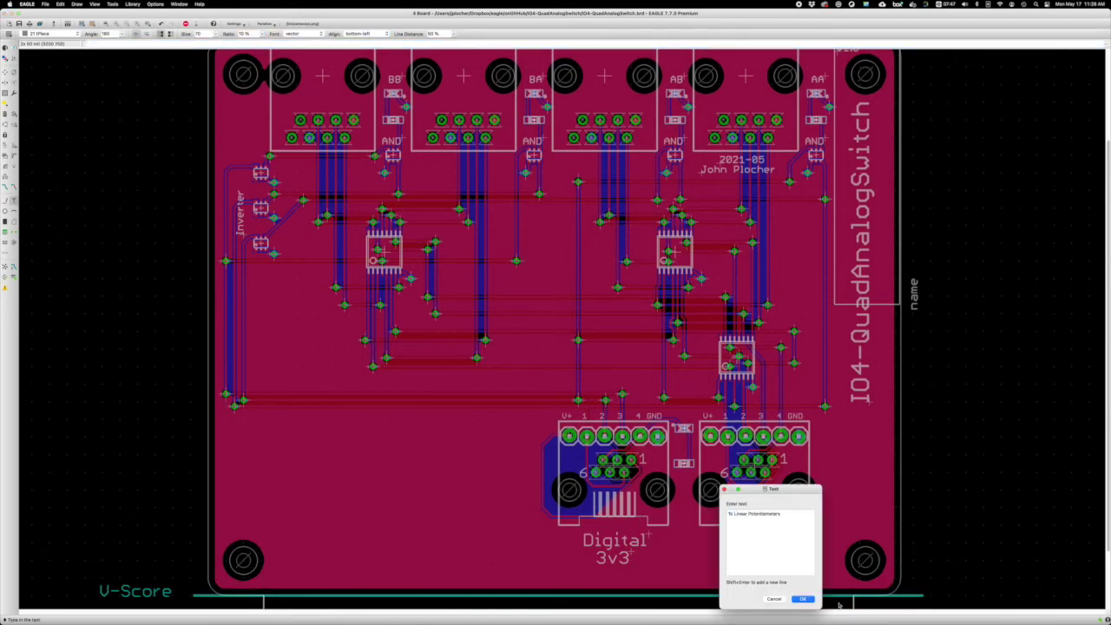
# - Add a 'To Linear Slider Boards' label below the top connectors
pyautogui.press('Return')
pyautogui.click(414, 195)
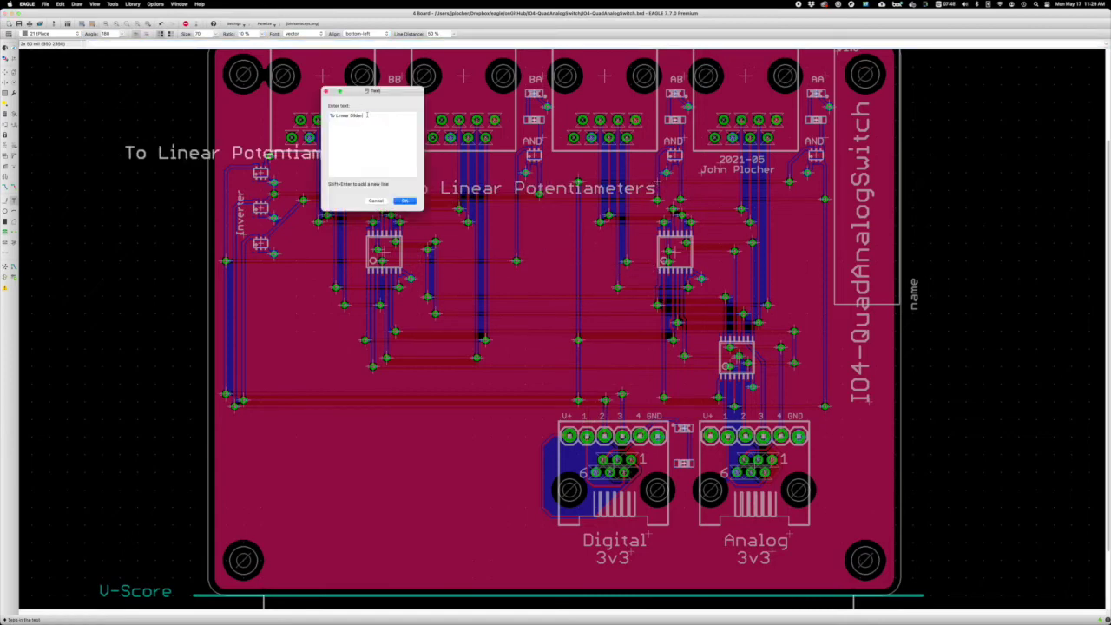
pyautogui.write('Boards')
pyautogui.press('Return')
# - Add 'To ESP32' below the bottom connectors and a small 'Debug' label
pyautogui.scroll(-1, 555, 329)
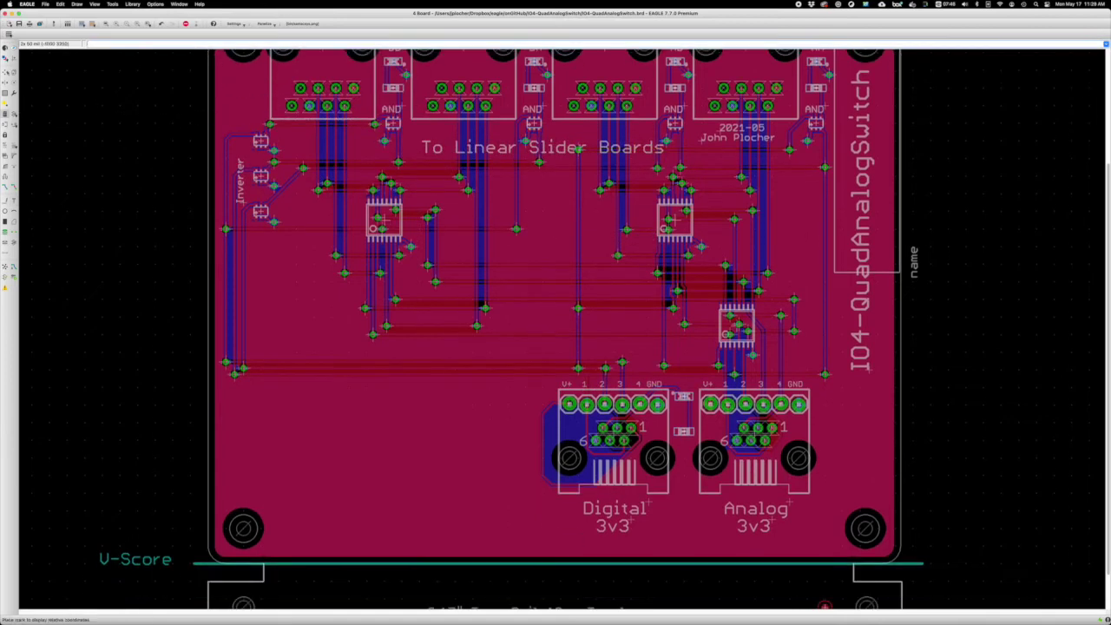
pyautogui.write('To ESP32')
pyautogui.press('Return')
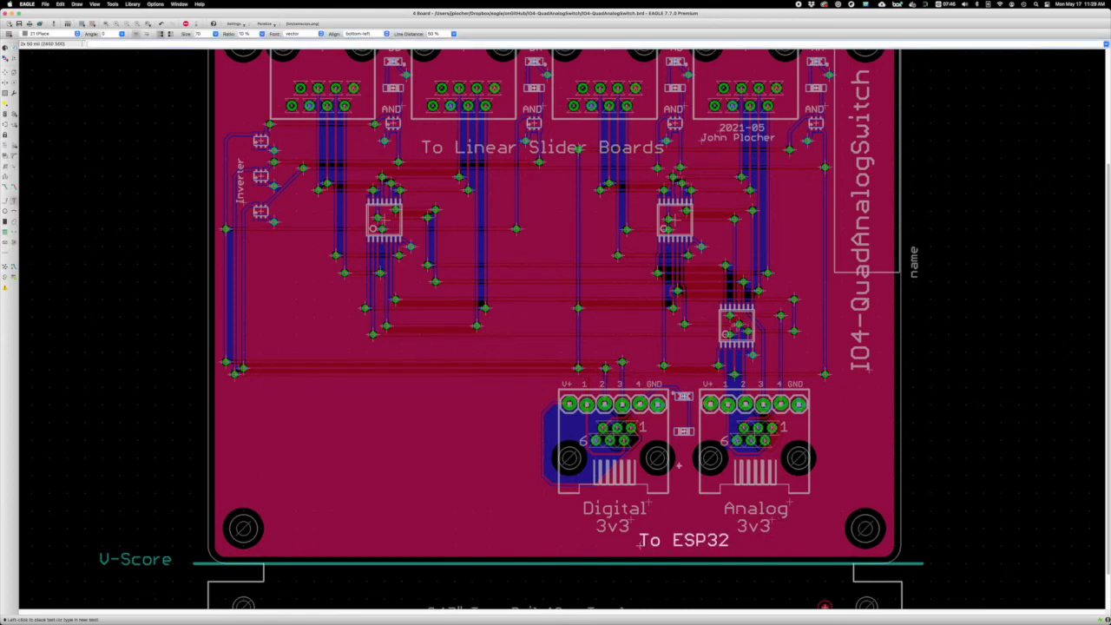
pyautogui.click(640, 543)
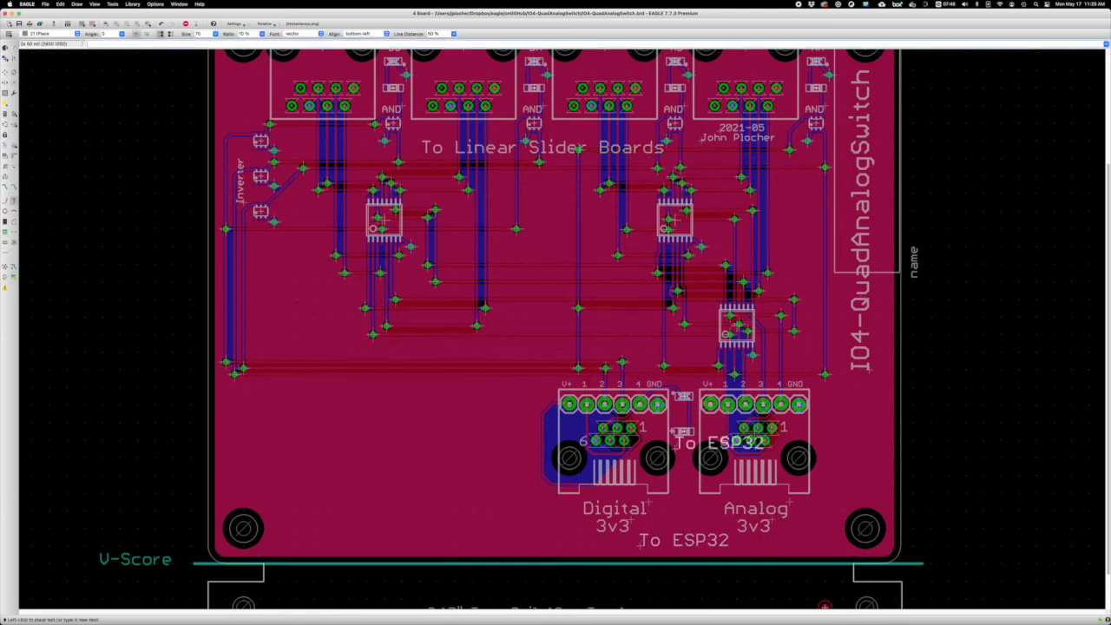
pyautogui.press('Escape')
pyautogui.write('Debug')
pyautogui.press('Return')
pyautogui.click(384, 159)
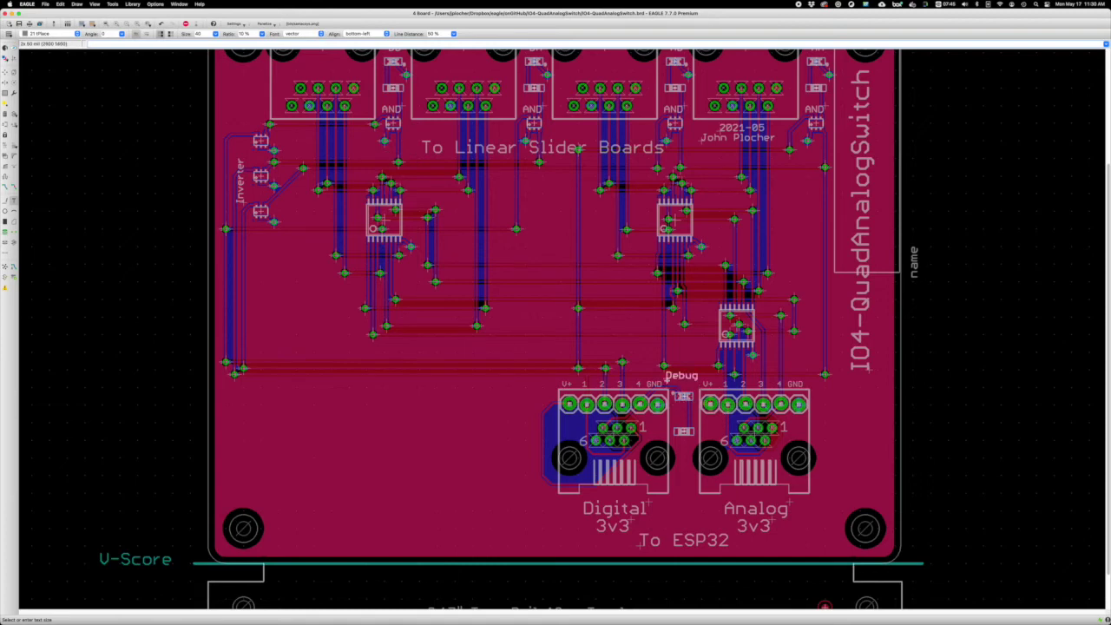
pyautogui.click(105, 24)
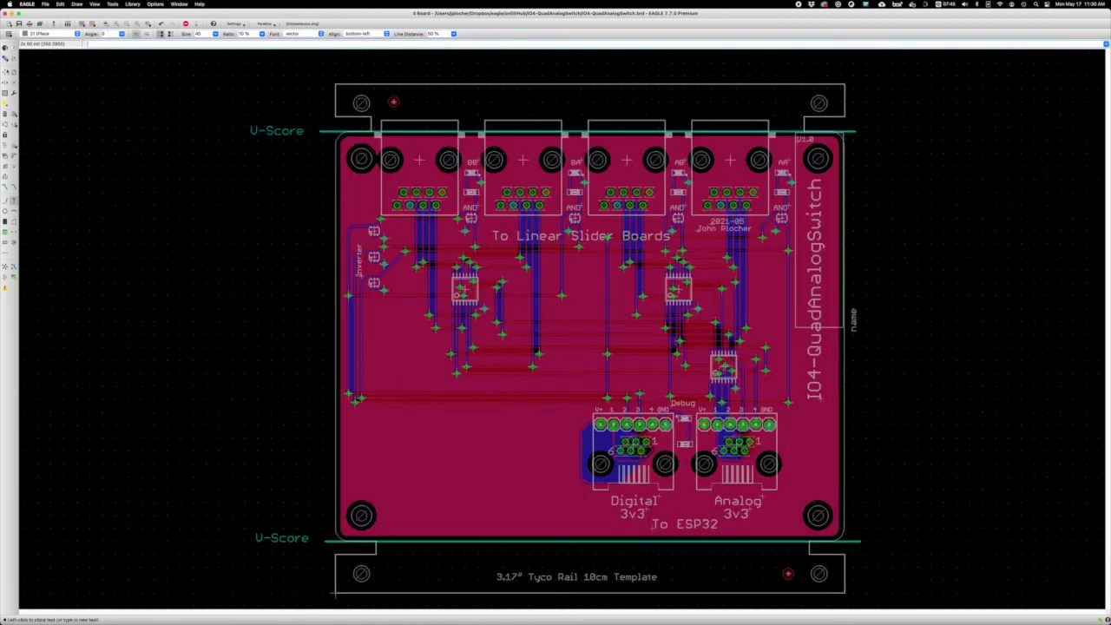
# - Reposition the 'To Linear Slider Boards' label slightly
pyautogui.click(6, 72)
pyautogui.click(495, 240)
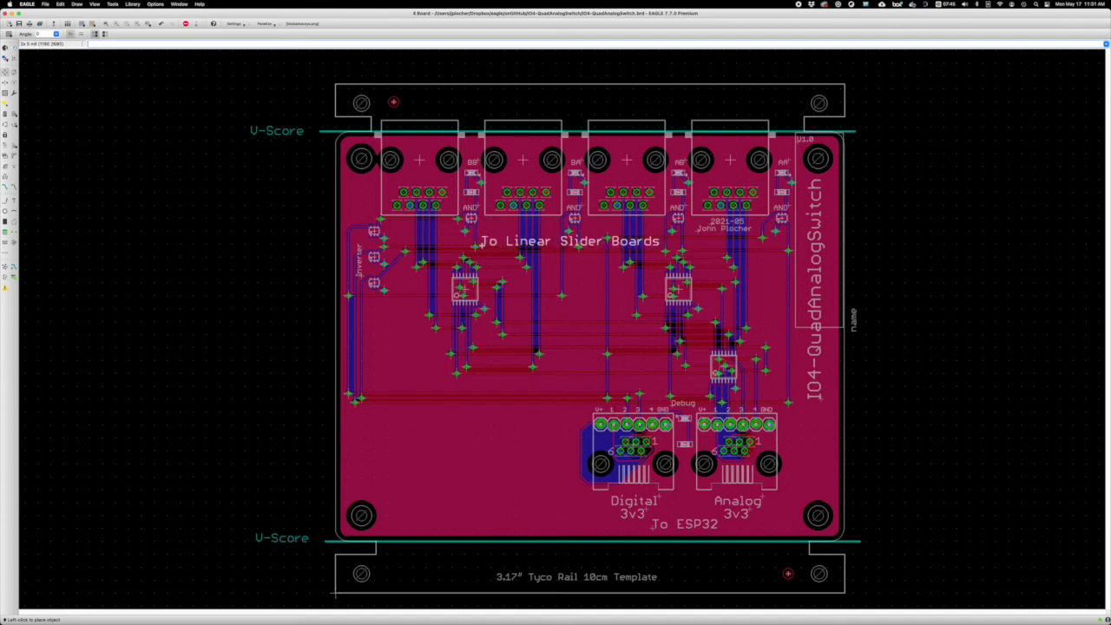
pyautogui.click(476, 246)
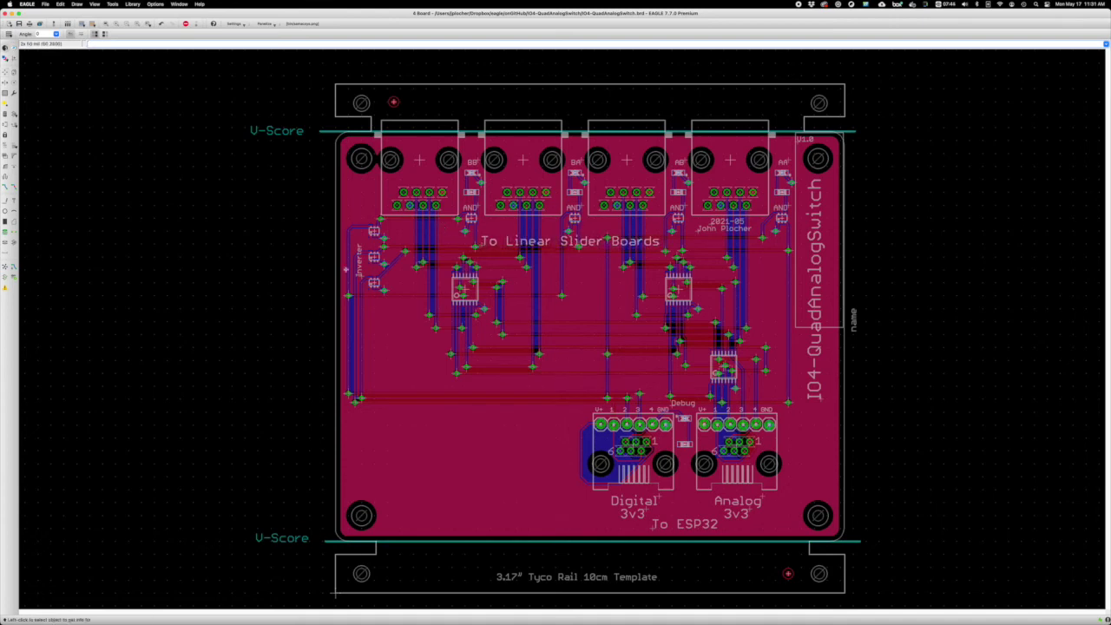
# - Rename the Inverter label to NOT and place NOT labels beside the inverter chips
pyautogui.rightClick(345, 269)
pyautogui.click(399, 278)
pyautogui.click(485, 360)
pyautogui.click(383, 271)
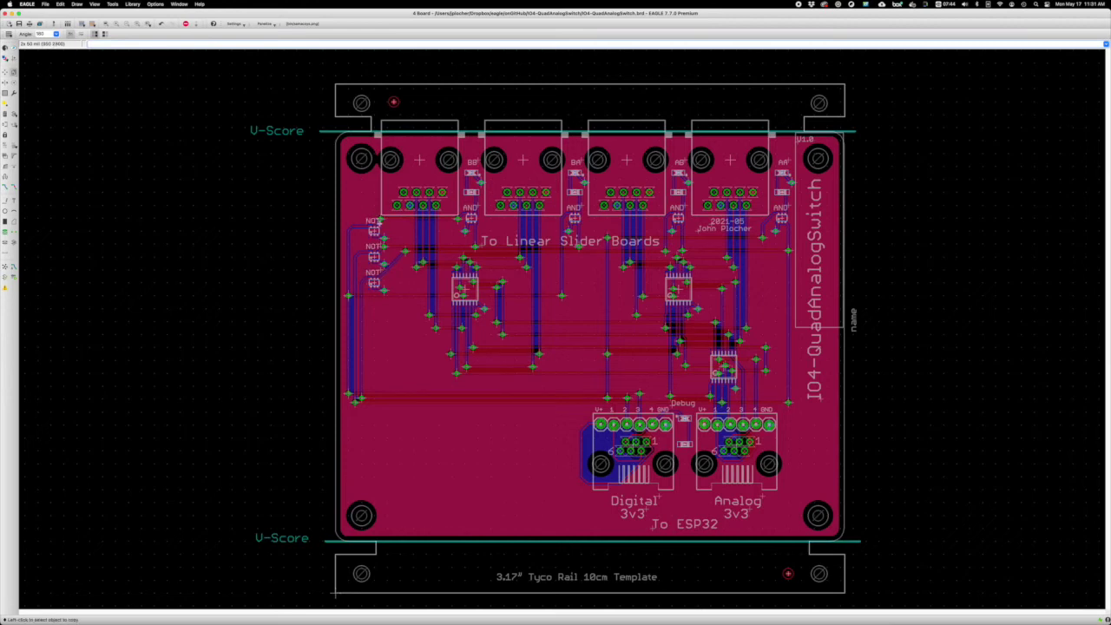
pyautogui.scroll(5, 351, 230)
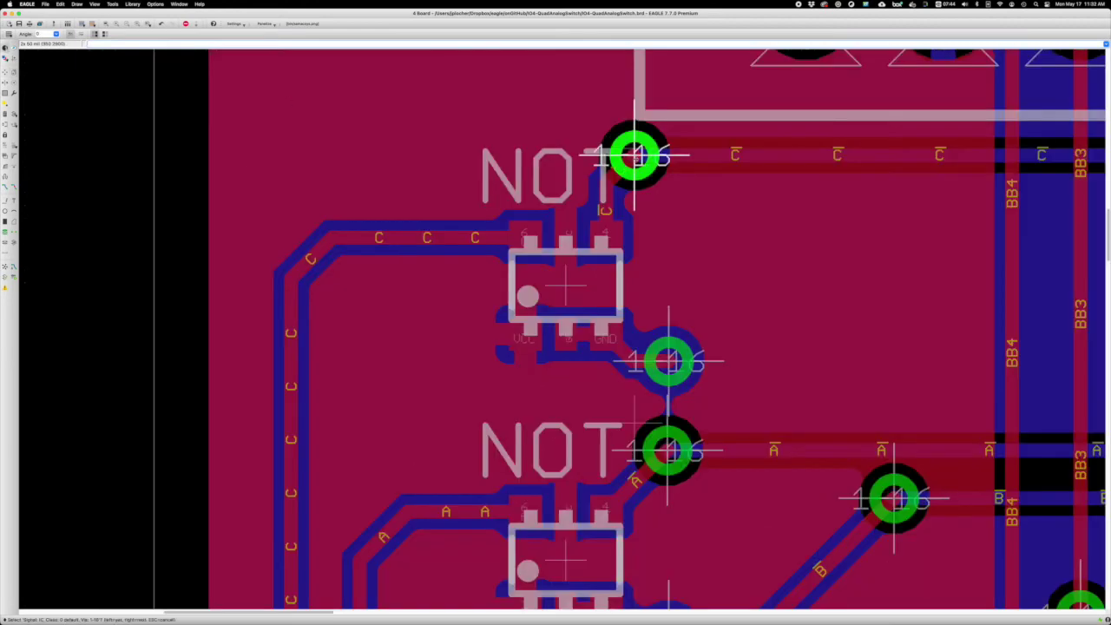
pyautogui.click(634, 156)
pyautogui.click(560, 235)
pyautogui.click(632, 157)
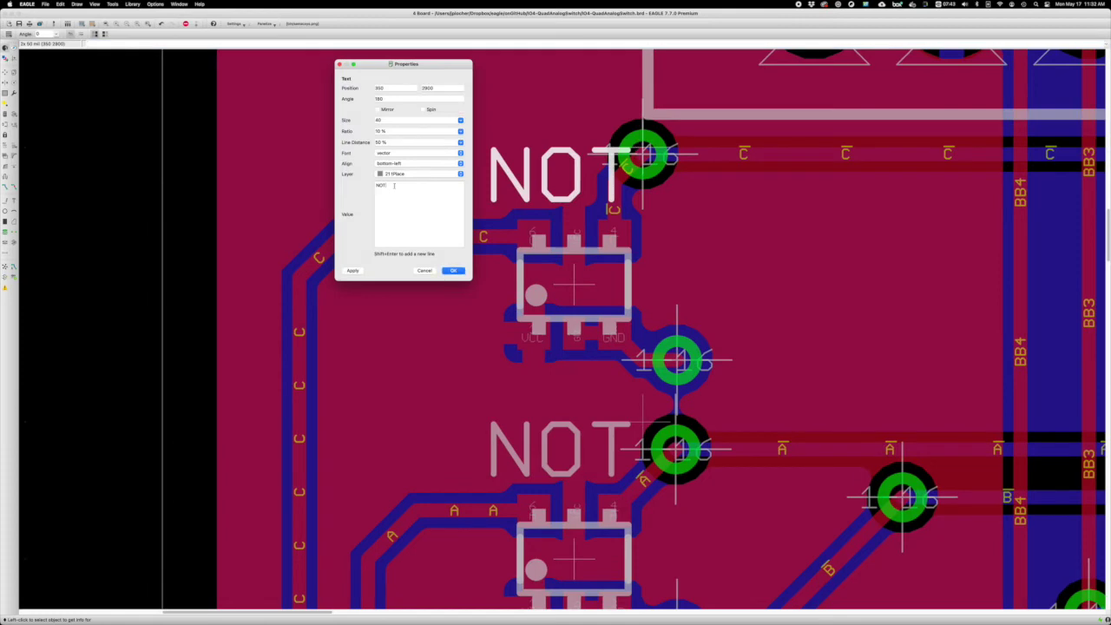
pyautogui.press('Return')
# - Create C and !C labels on either side of the top NOT gate
pyautogui.click(417, 198)
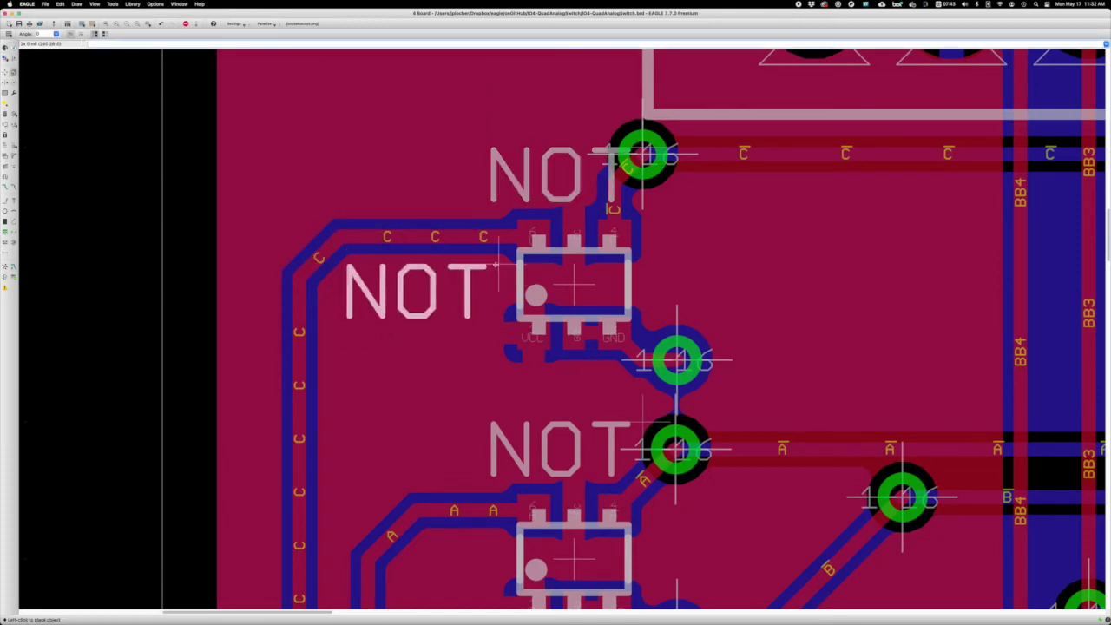
pyautogui.click(500, 261)
pyautogui.write('C')
pyautogui.press('Return')
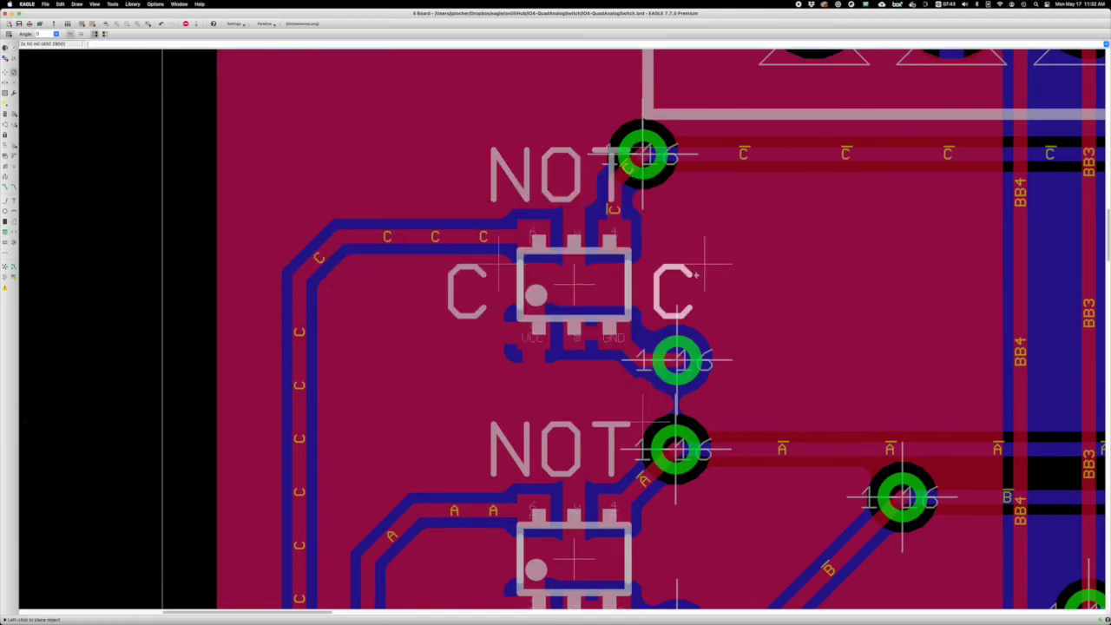
pyautogui.hscroll(1, 670, 261)
pyautogui.click(671, 261)
pyautogui.write('!C')
pyautogui.press('Return')
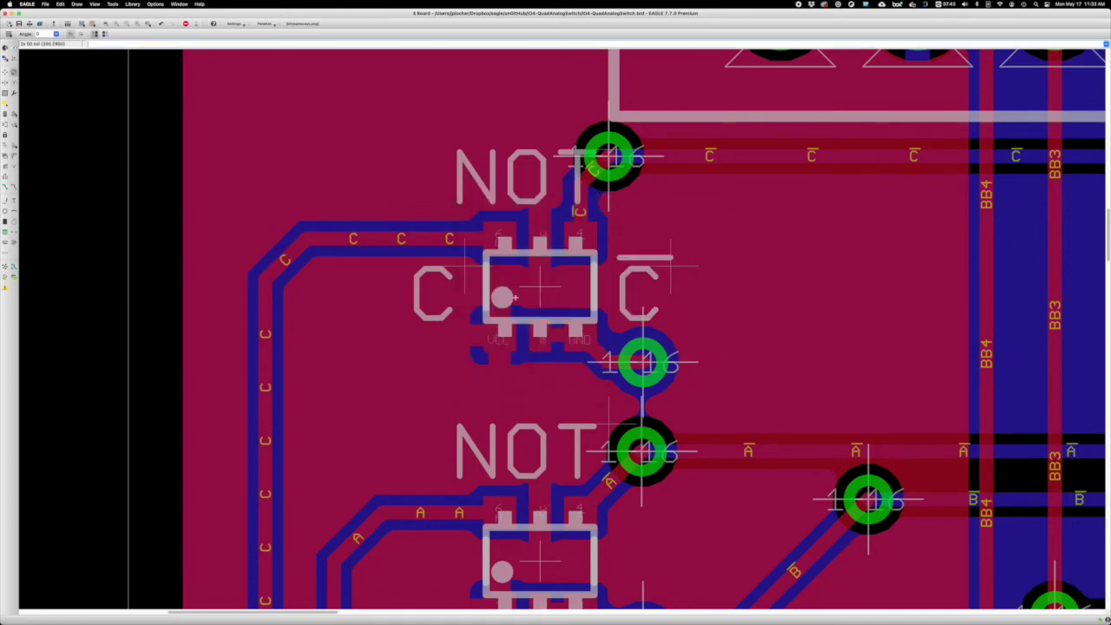
# - Copy the C/!C label pair beside the middle and lowest NOT gates
pyautogui.click(434, 556)
pyautogui.click(642, 556)
pyautogui.scroll(-3, 643, 555)
pyautogui.scroll(-2, 451, 486)
pyautogui.click(452, 486)
pyautogui.click(658, 487)
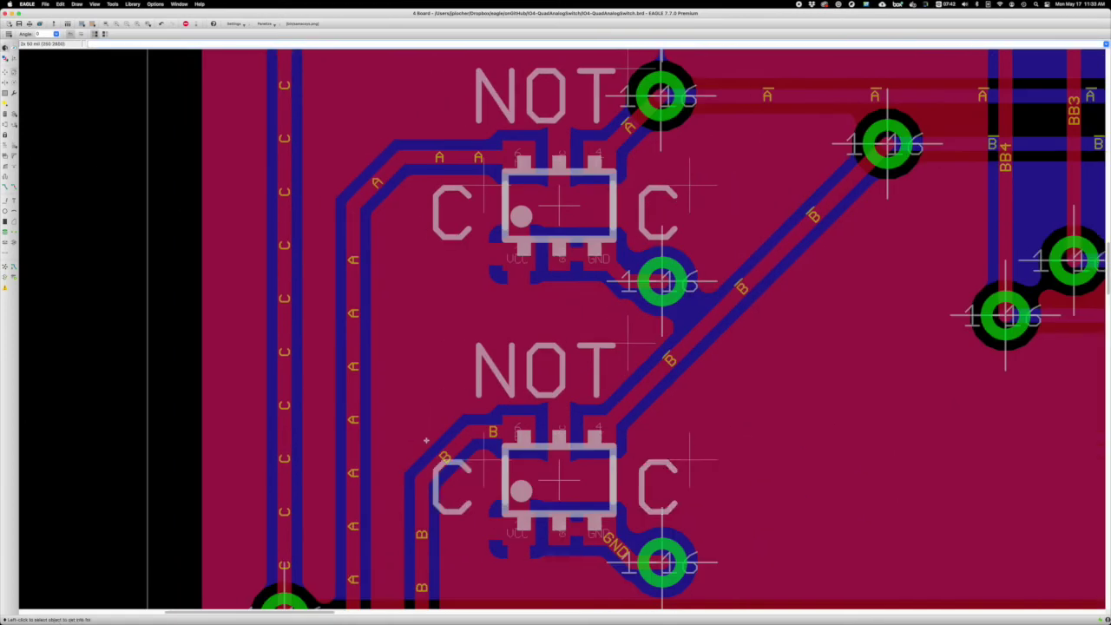
# - Change the copied labels' text to B, !B, A and !A
pyautogui.click(451, 486)
pyautogui.write('B')
pyautogui.click(657, 486)
pyautogui.write('!B')
pyautogui.click(452, 213)
pyautogui.write('A')
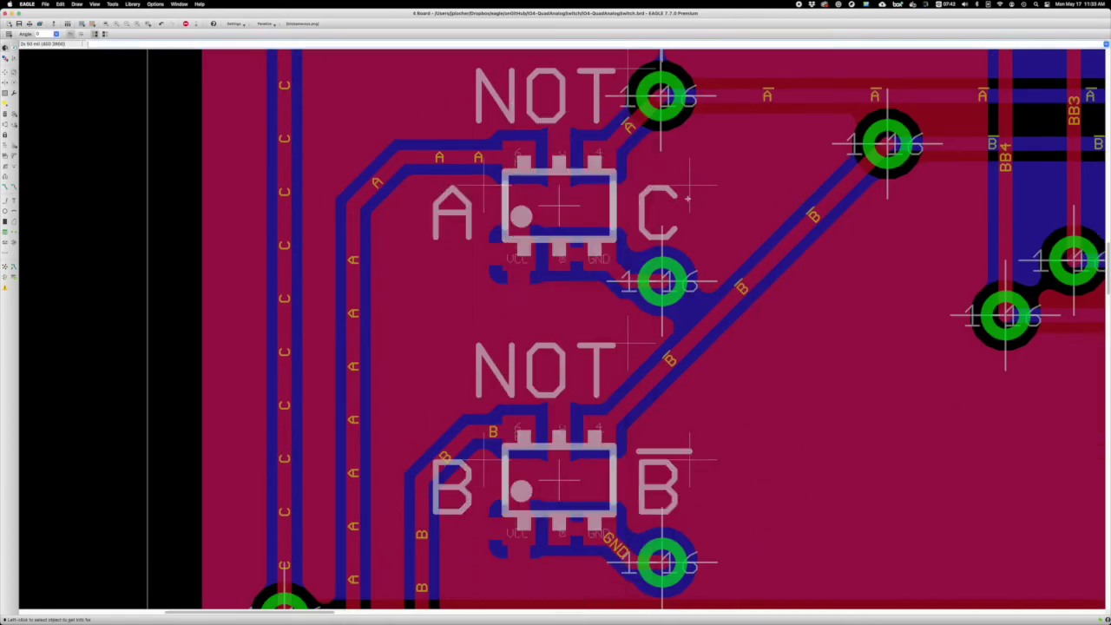
pyautogui.click(688, 198)
pyautogui.write('!A')
pyautogui.press('Return')
pyautogui.scroll(-5, 562, 330)
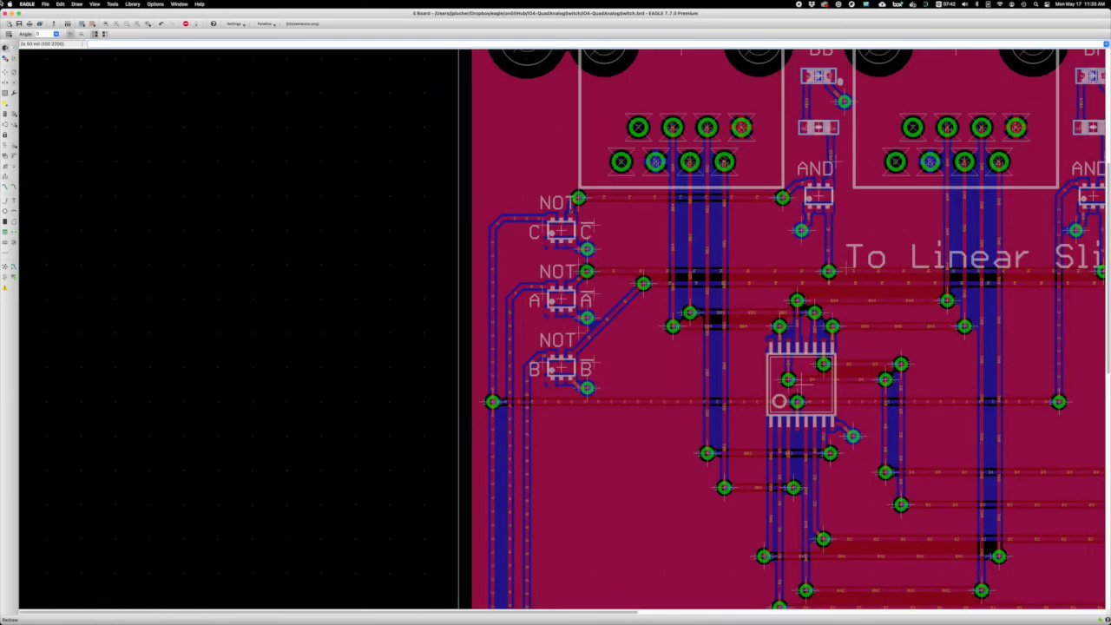
# - Relabel the first AND gate 'Ā AND C̄' and place the label below its gate
pyautogui.click(836, 166)
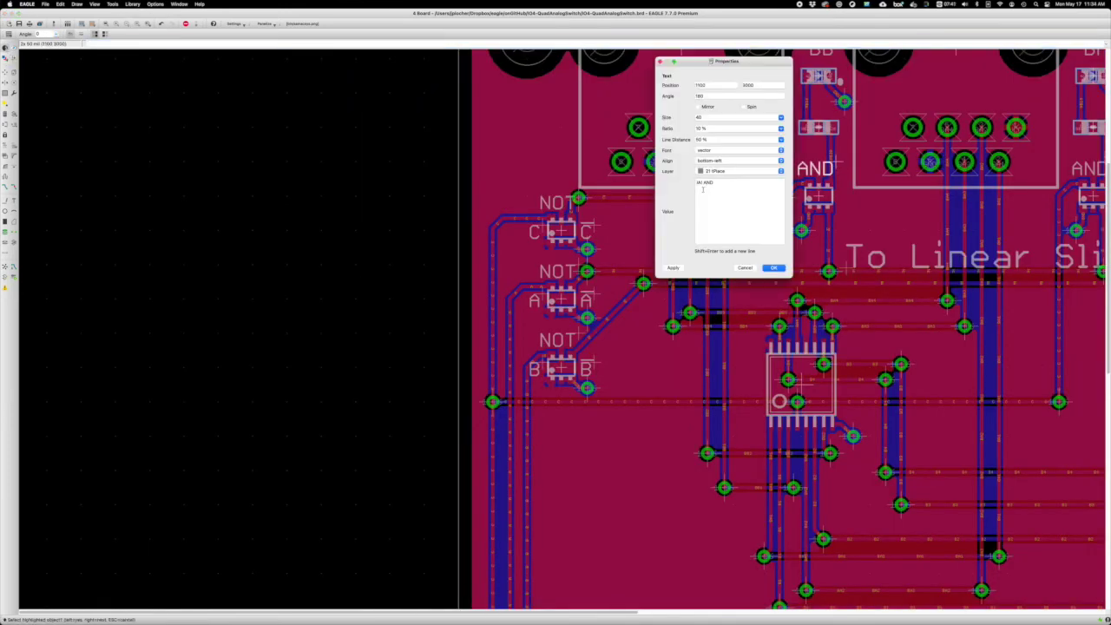
pyautogui.write('!C!')
pyautogui.press('Return')
pyautogui.click(860, 167)
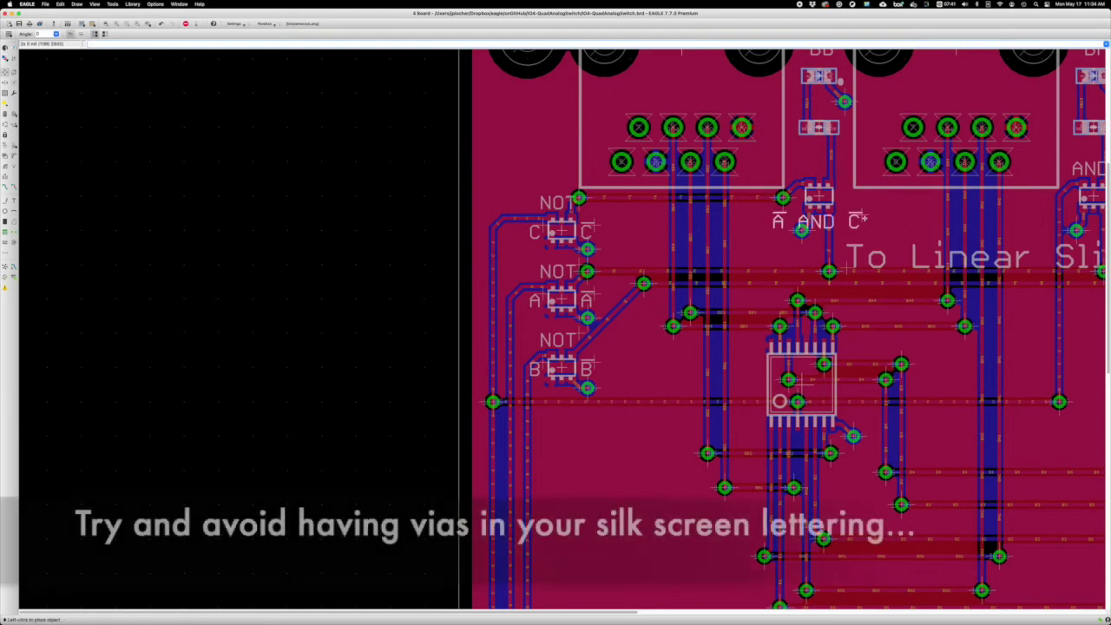
pyautogui.click(857, 221)
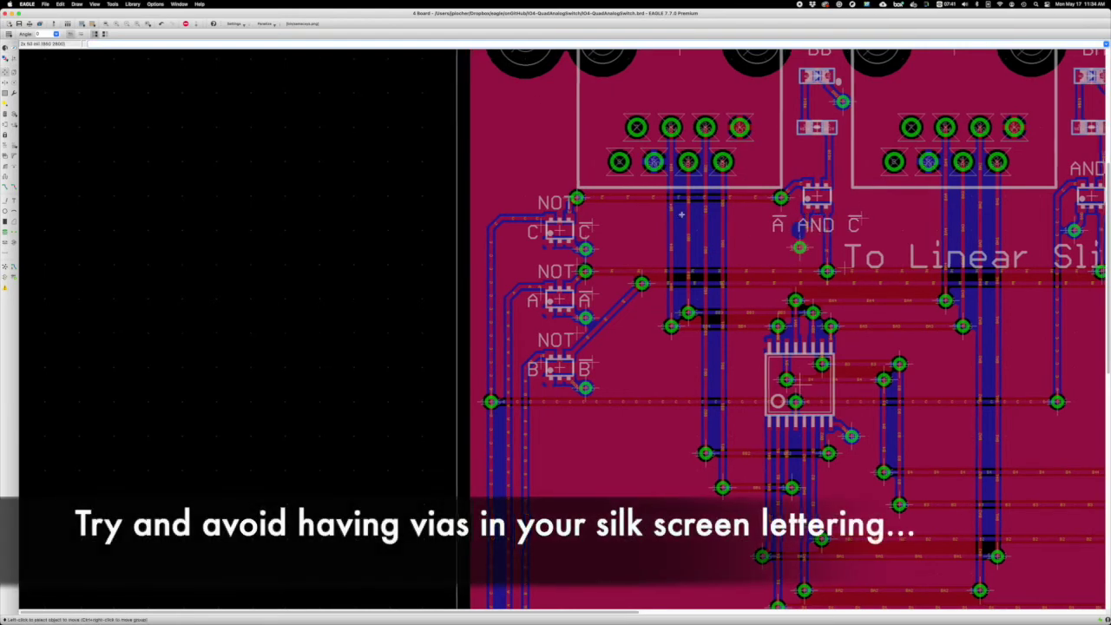
# - Lower the 'To Linear Slider Boards' text and relabel the second AND gate 'Ā AND C' below it
pyautogui.hscroll(5, 680, 216)
pyautogui.moveTo(580, 271); pyautogui.dragTo(575, 356)
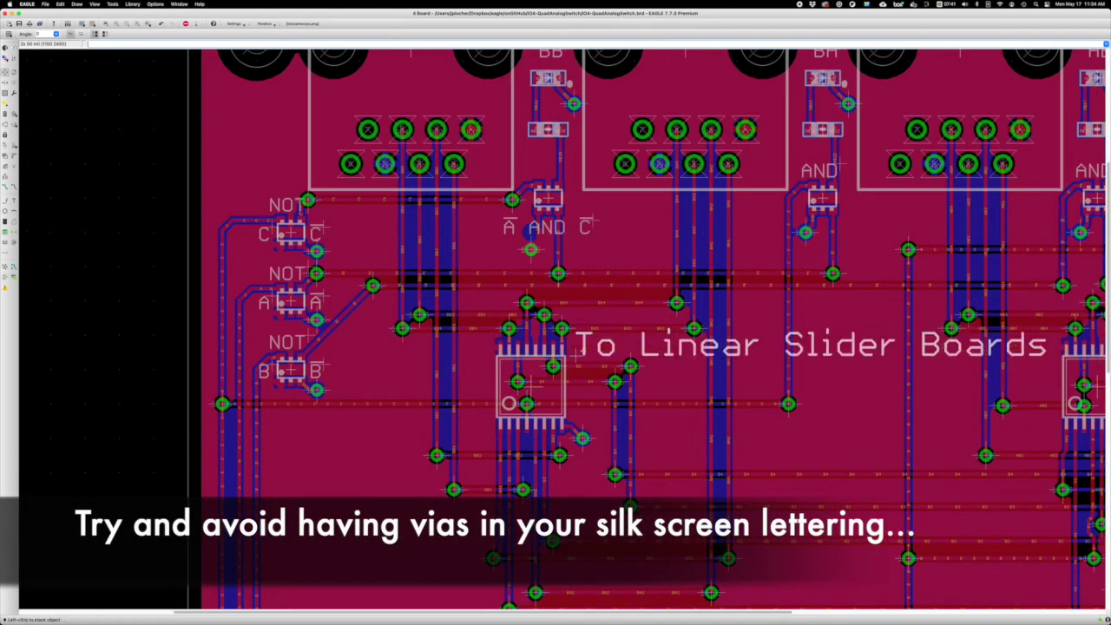
pyautogui.click(806, 250)
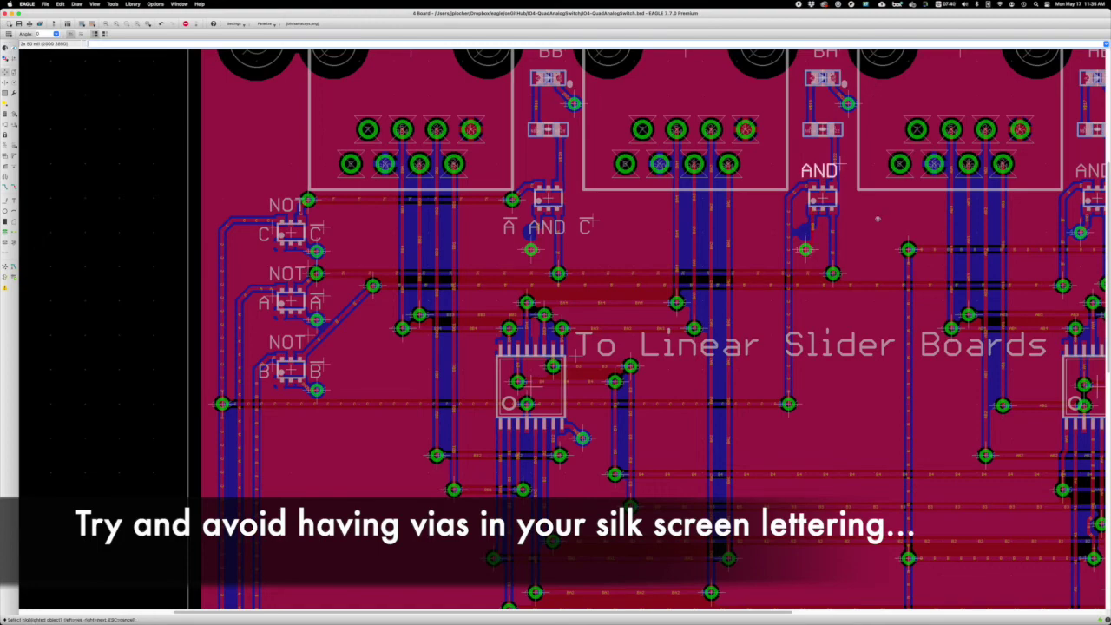
pyautogui.click(864, 224)
pyautogui.rightClick(864, 224)
pyautogui.press('Return')
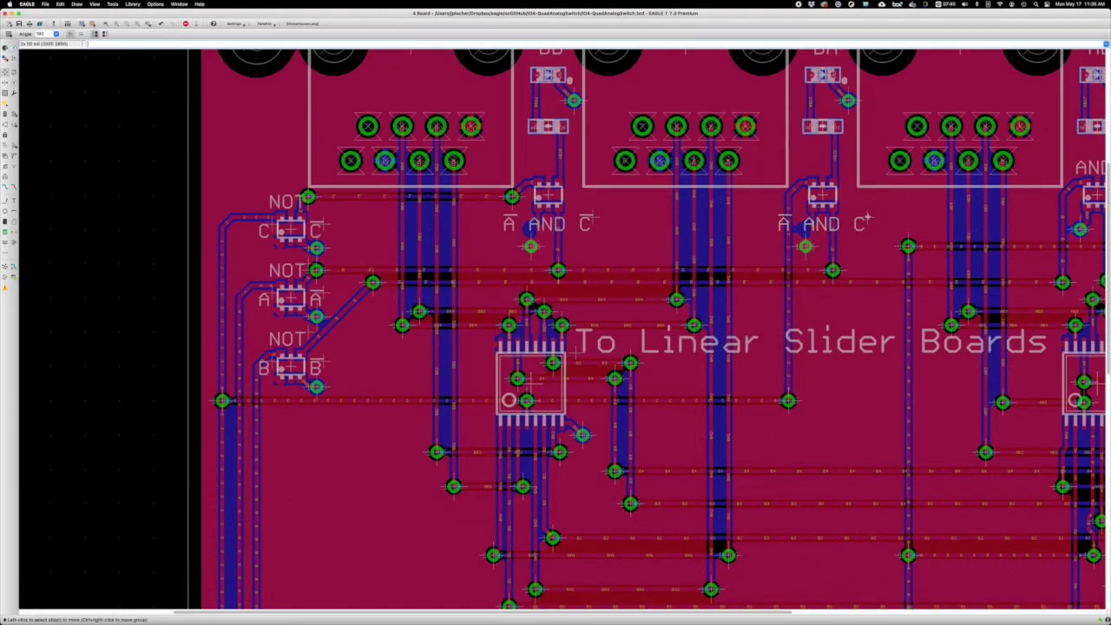
# - Relabel the third AND gate and move the date and author text lower
pyautogui.hscroll(8, 825, 225)
pyautogui.click(760, 168)
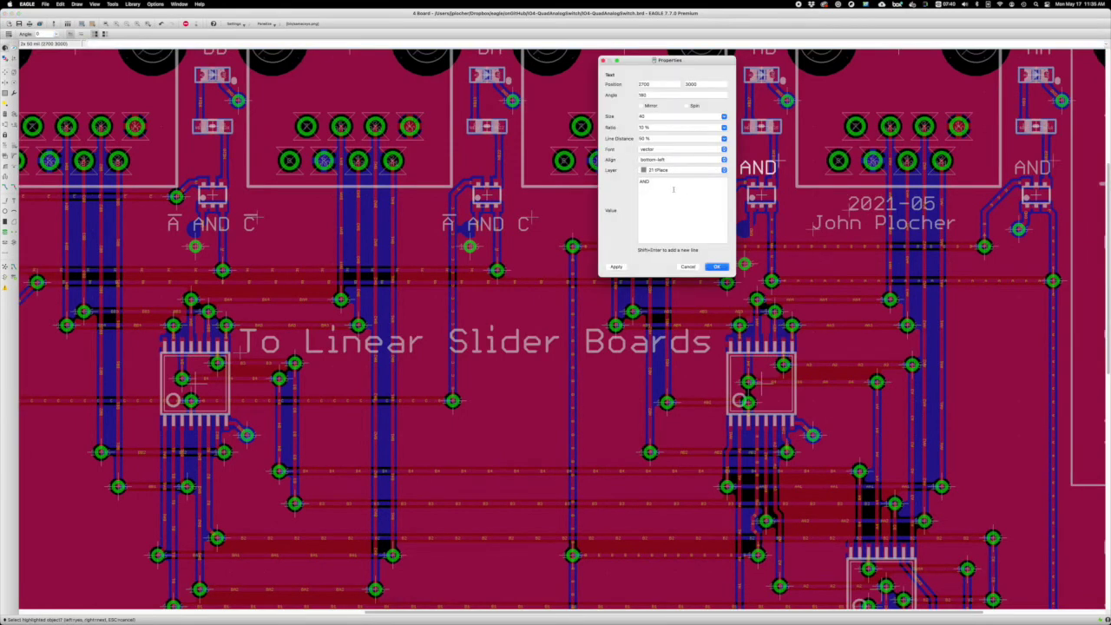
pyautogui.write('A')
pyautogui.press('Return')
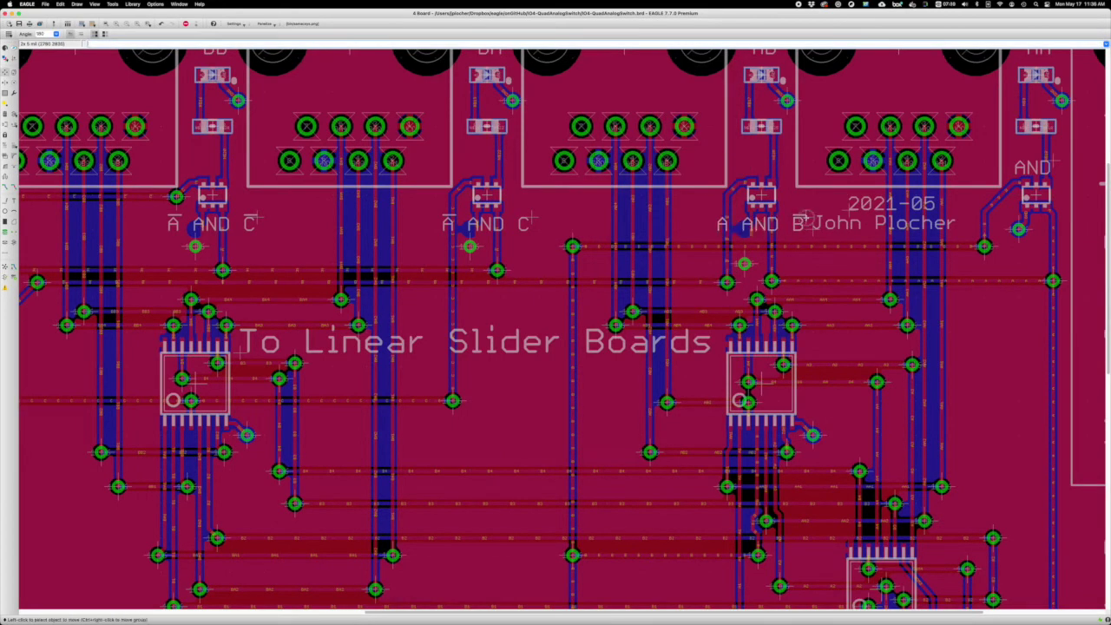
pyautogui.click(812, 224)
pyautogui.click(419, 444)
pyautogui.click(892, 204)
pyautogui.click(437, 425)
# - Relabel the fourth AND gate 'A AND B' and set the label below its gate
pyautogui.hscroll(5, 437, 425)
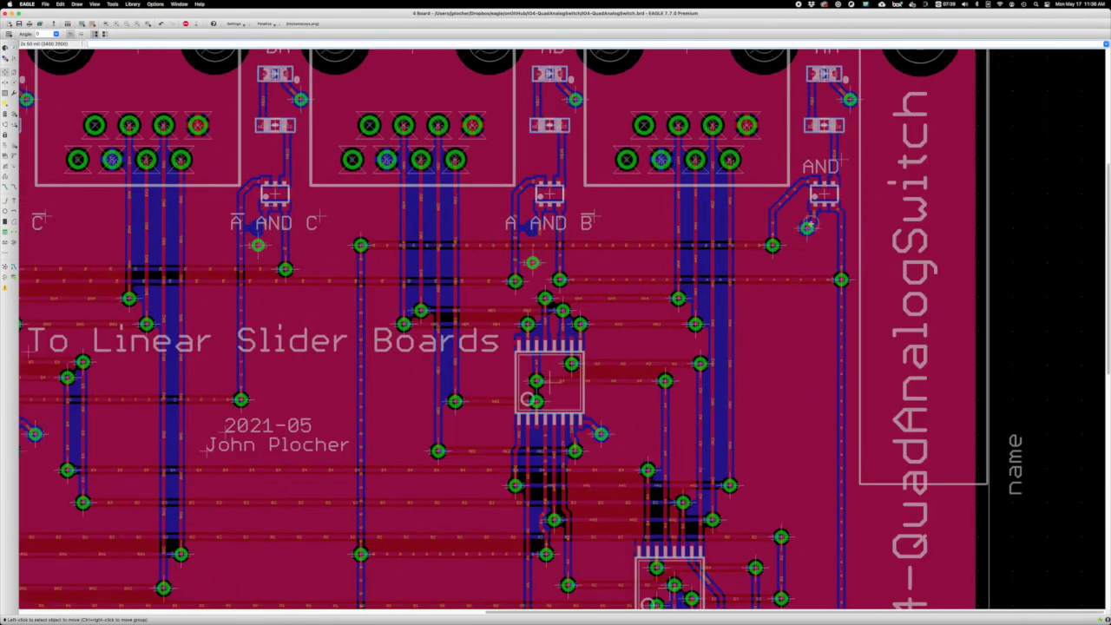
pyautogui.click(807, 178)
pyautogui.press('Return')
pyautogui.click(821, 168)
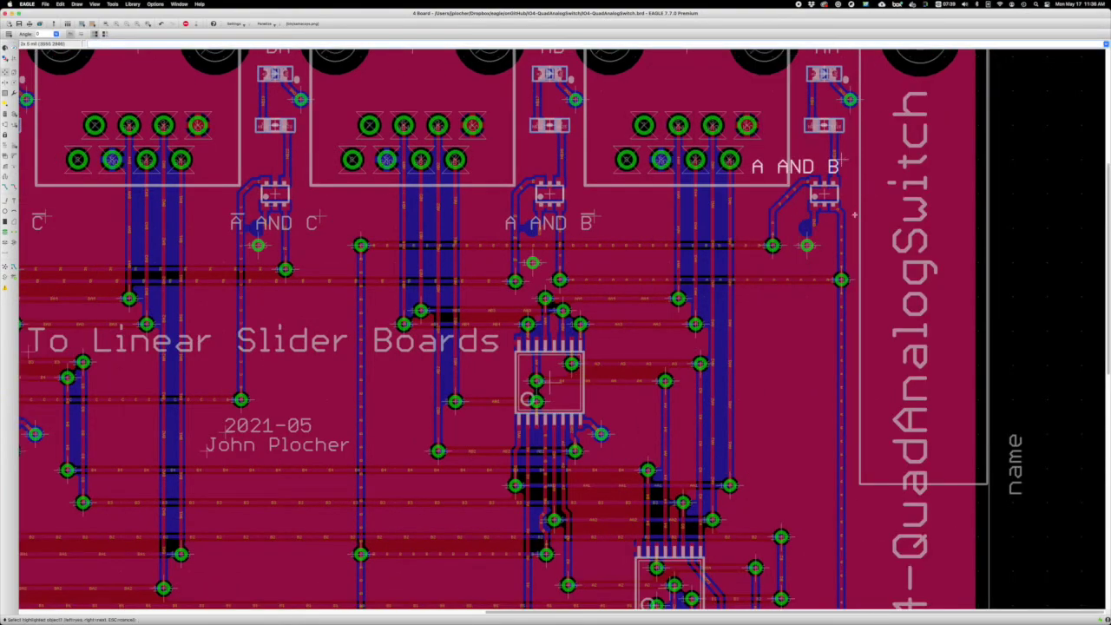
pyautogui.click(872, 217)
pyautogui.scroll(-5, 552, 380)
# - Apply the layer visibility change and move the via by the top NOT gate clear of its lettering
pyautogui.scroll(2, 417, 294)
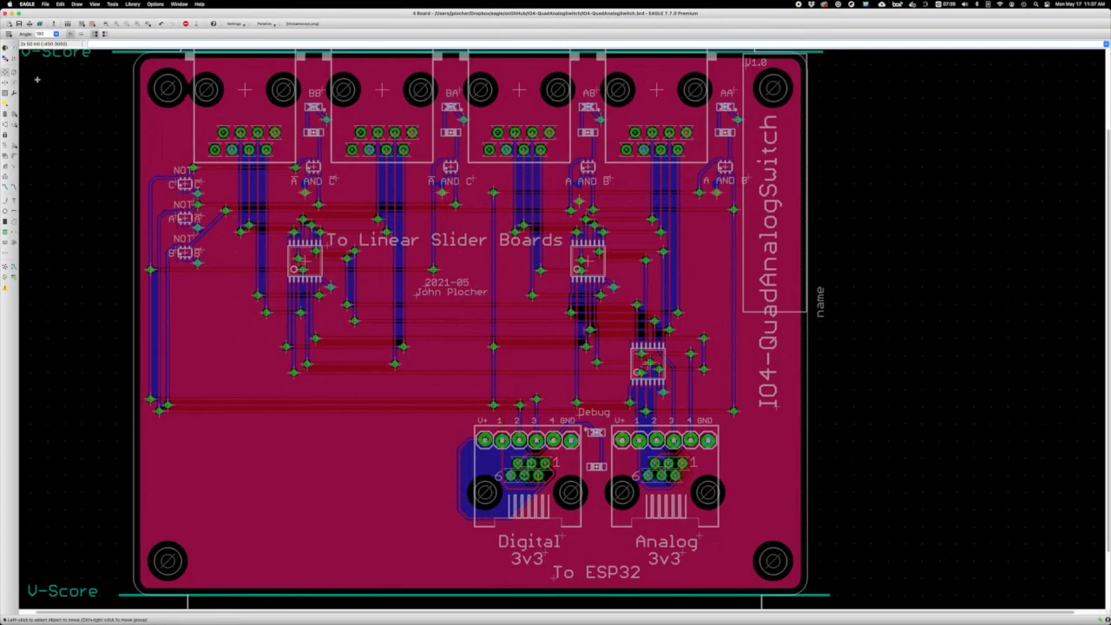
pyautogui.click(202, 174)
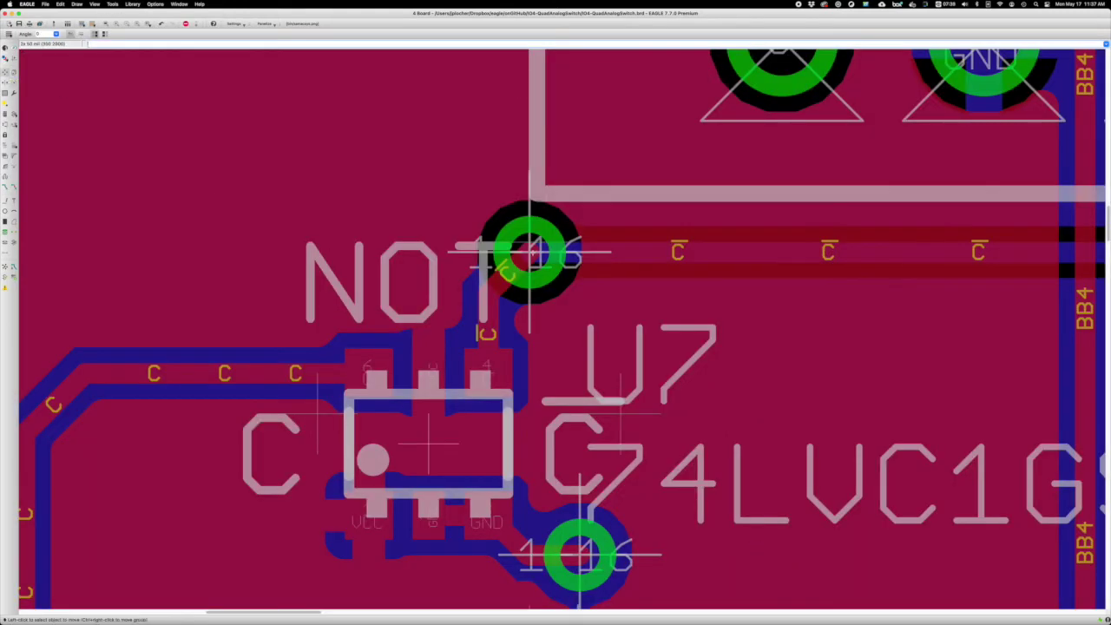
pyautogui.click(530, 252)
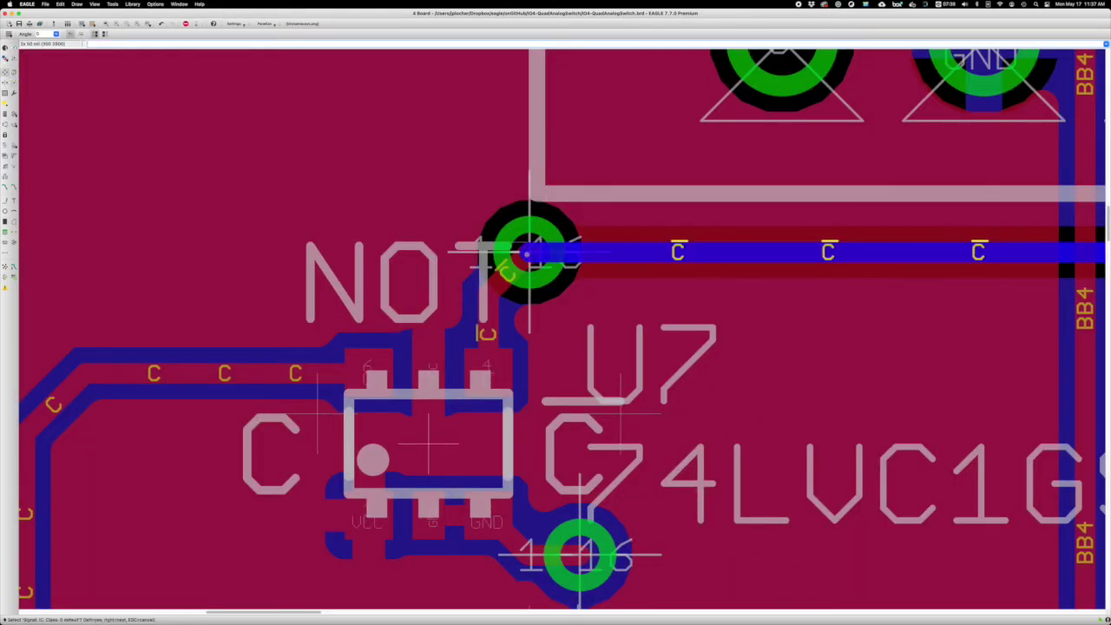
pyautogui.click(570, 252)
pyautogui.scroll(-3, 521, 304)
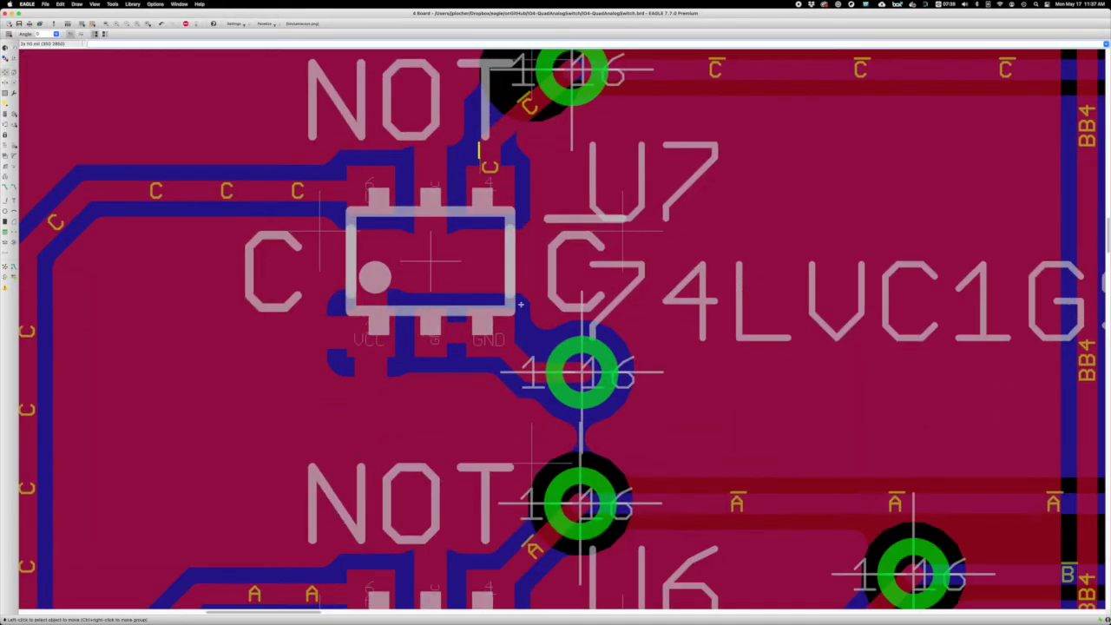
pyautogui.click(478, 149)
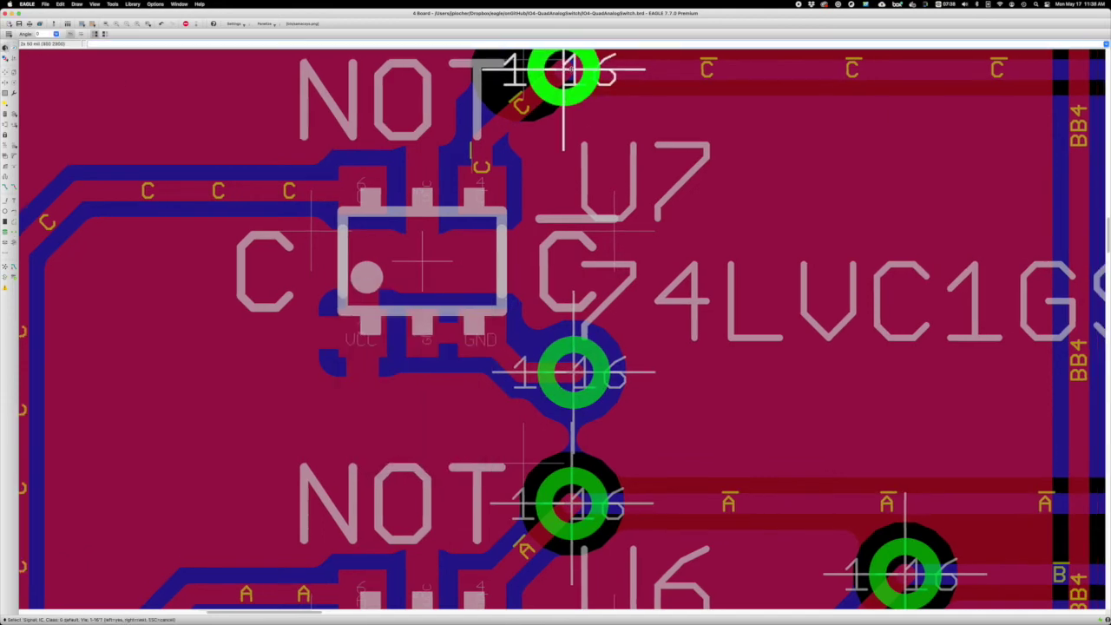
pyautogui.press('Return')
pyautogui.click(472, 150)
pyautogui.press('Escape')
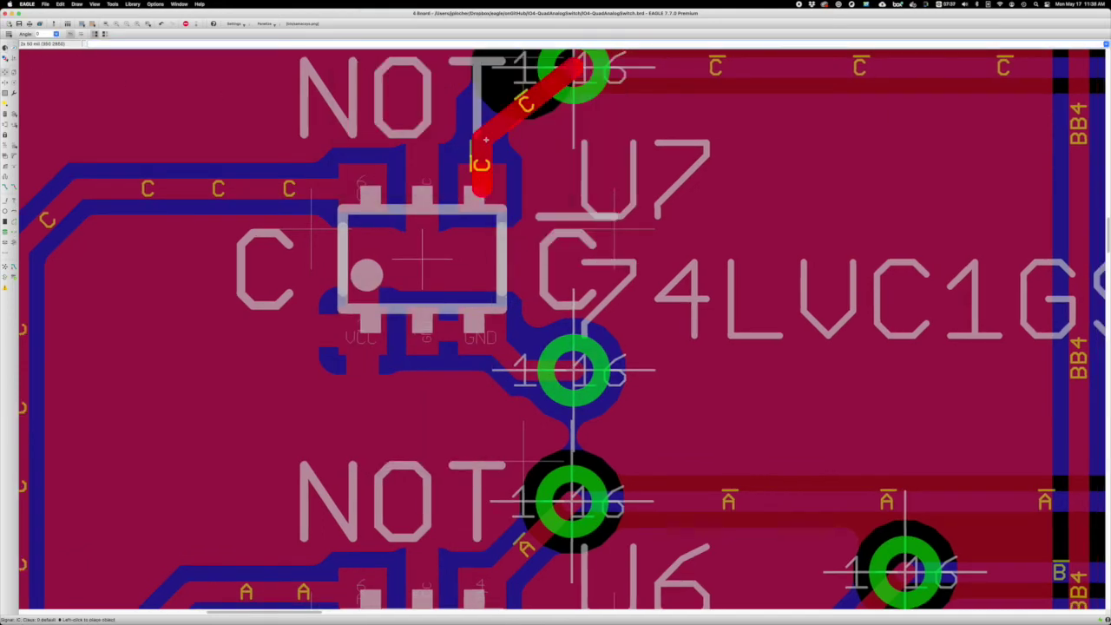
pyautogui.scroll(-7, 523, 223)
# - Zoom to the whole board and copy the date and author text onto the top breakaway rail
pyautogui.click(105, 23)
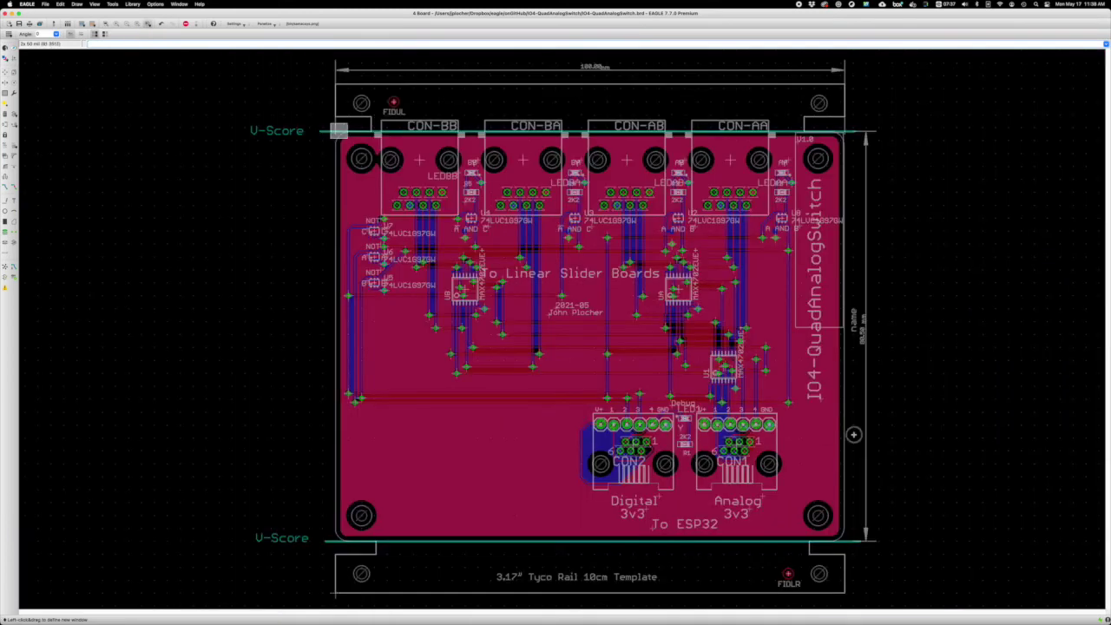
pyautogui.scroll(1, 902, 326)
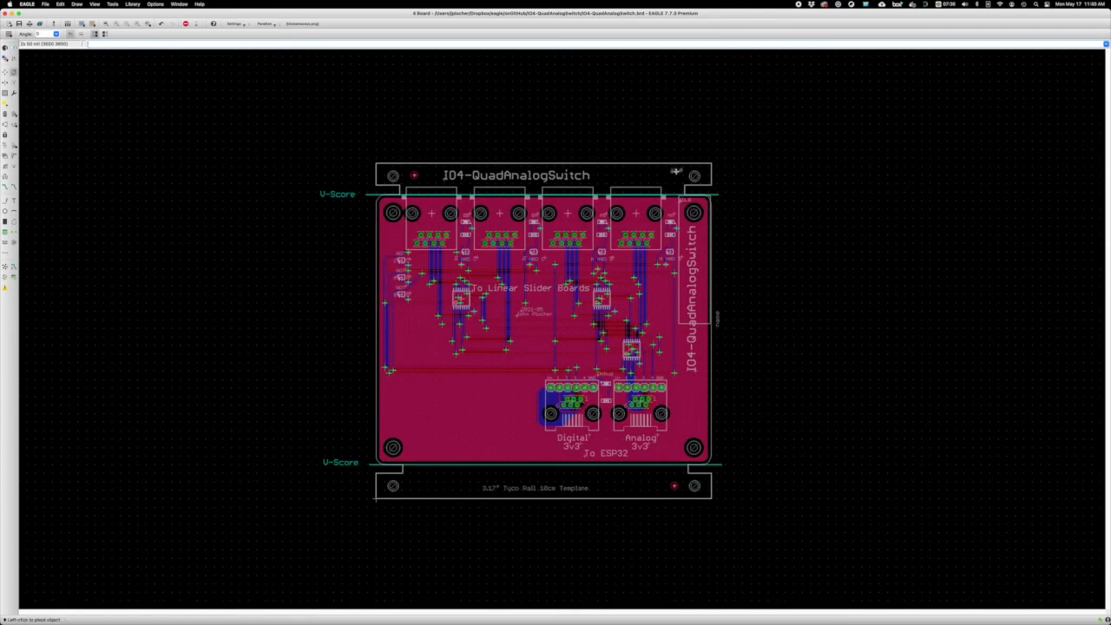
pyautogui.click(622, 171)
pyautogui.click(426, 176)
pyautogui.press('Return')
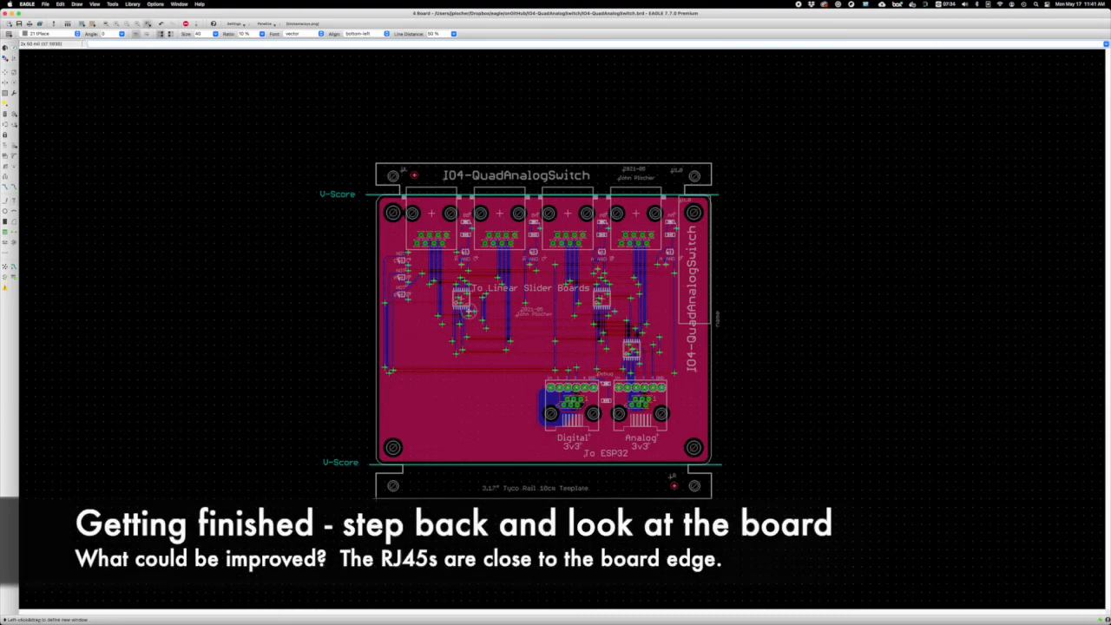
# - Cancel the pending text, group the upper board parts, and shift them slightly right
pyautogui.scroll(4, 525, 315)
pyautogui.press('Escape')
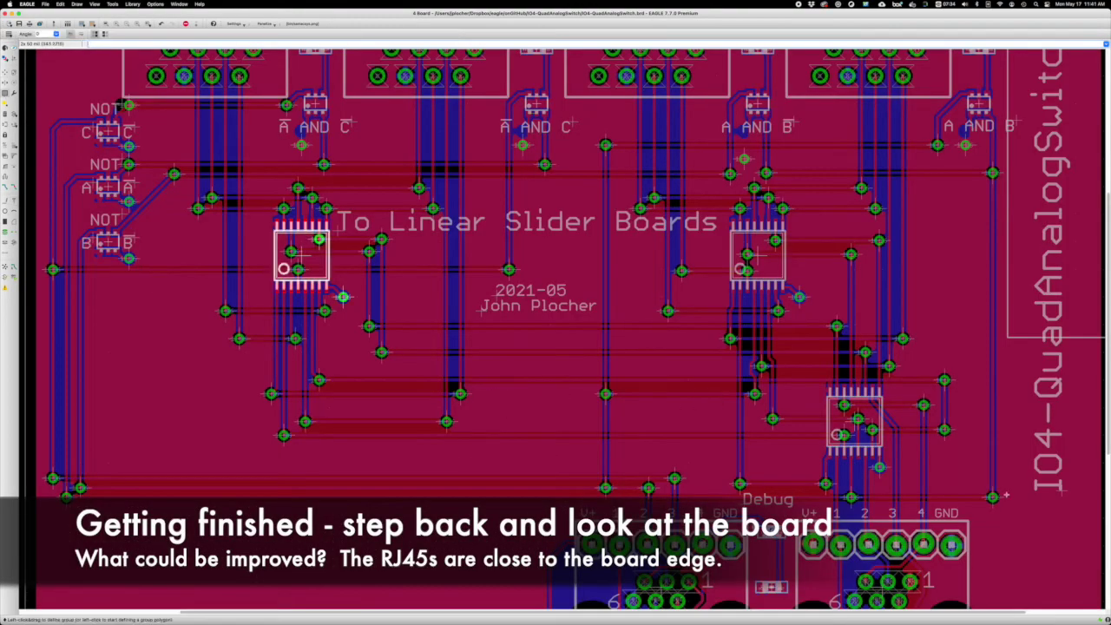
pyautogui.click(1012, 475)
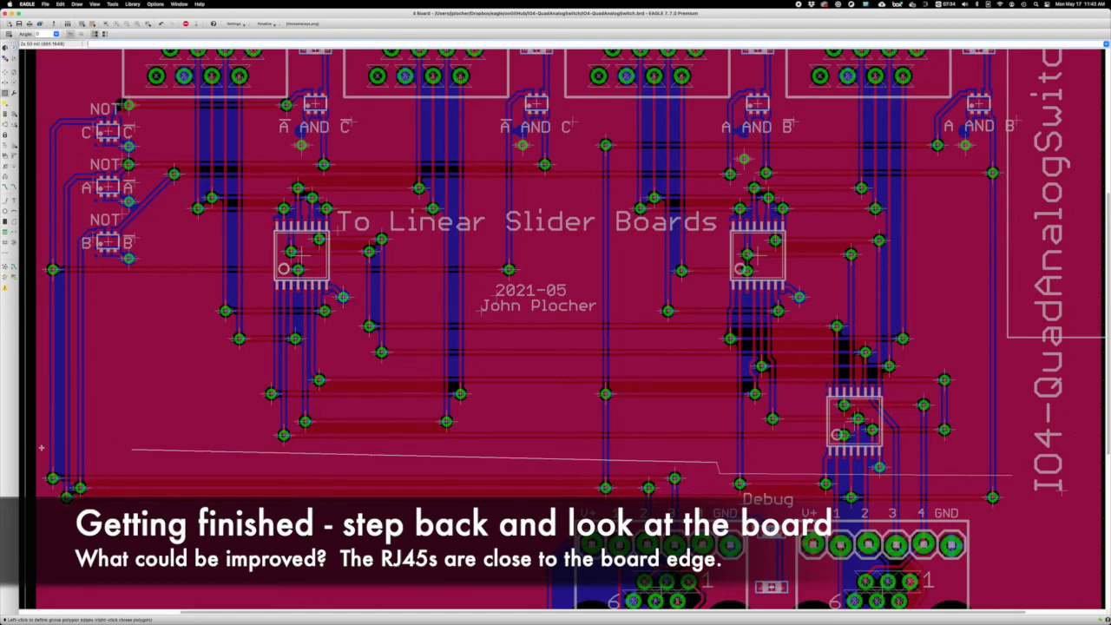
pyautogui.click(33, 448)
pyautogui.scroll(2, 49, 83)
pyautogui.scroll(2, 50, 82)
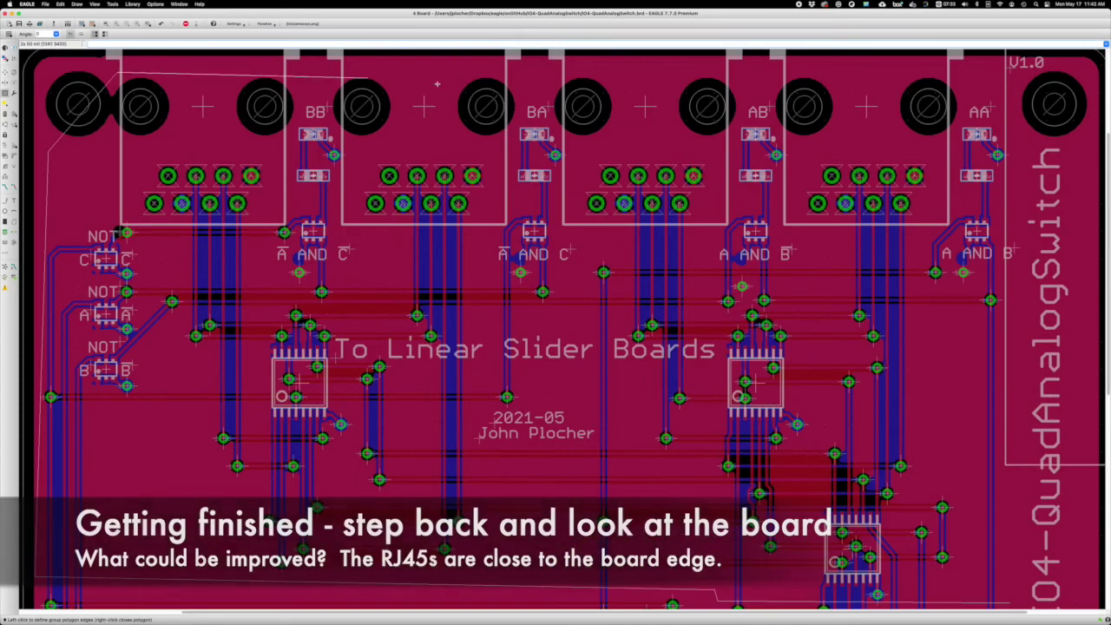
pyautogui.click(120, 75)
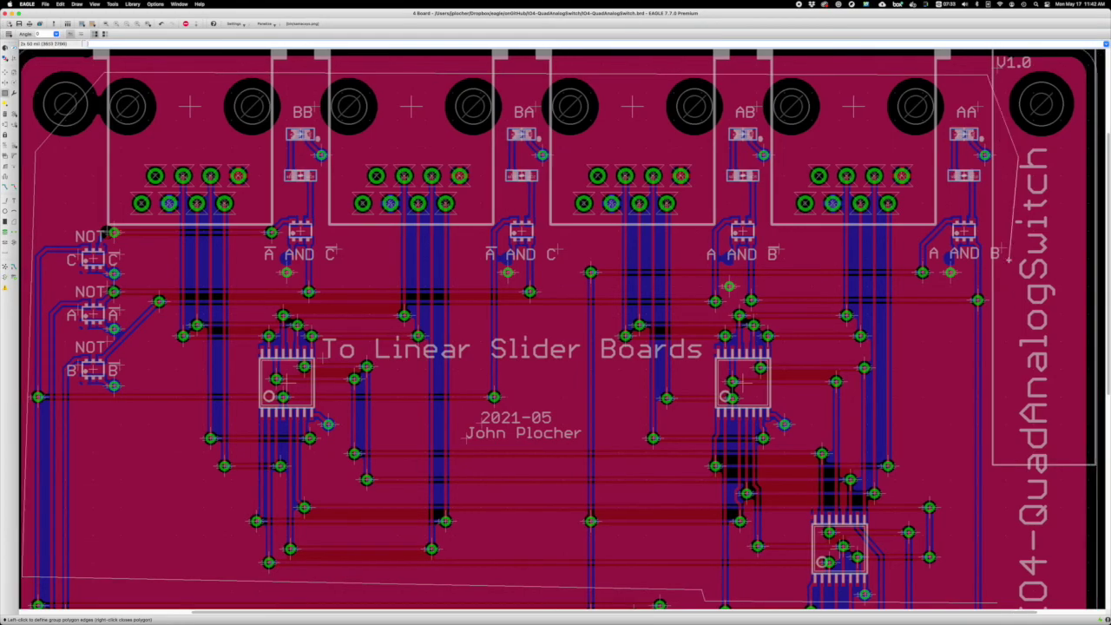
pyautogui.rightClick(999, 74)
pyautogui.scroll(-3, 641, 441)
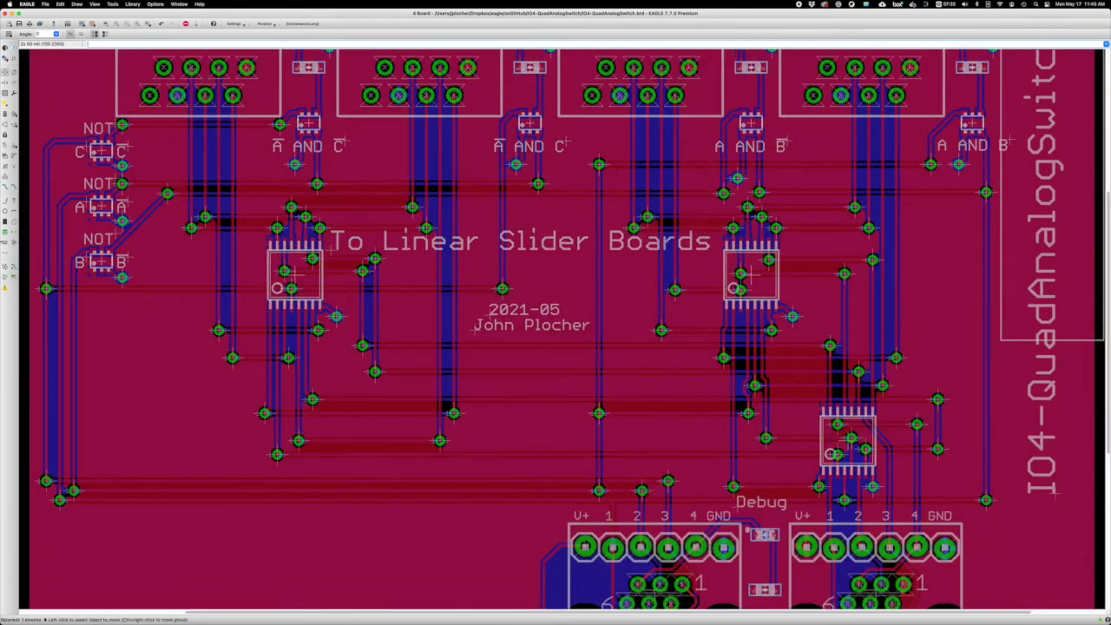
pyautogui.keyDown('ctrl'); pyautogui.rightClick(835, 395); pyautogui.keyUp('ctrl')
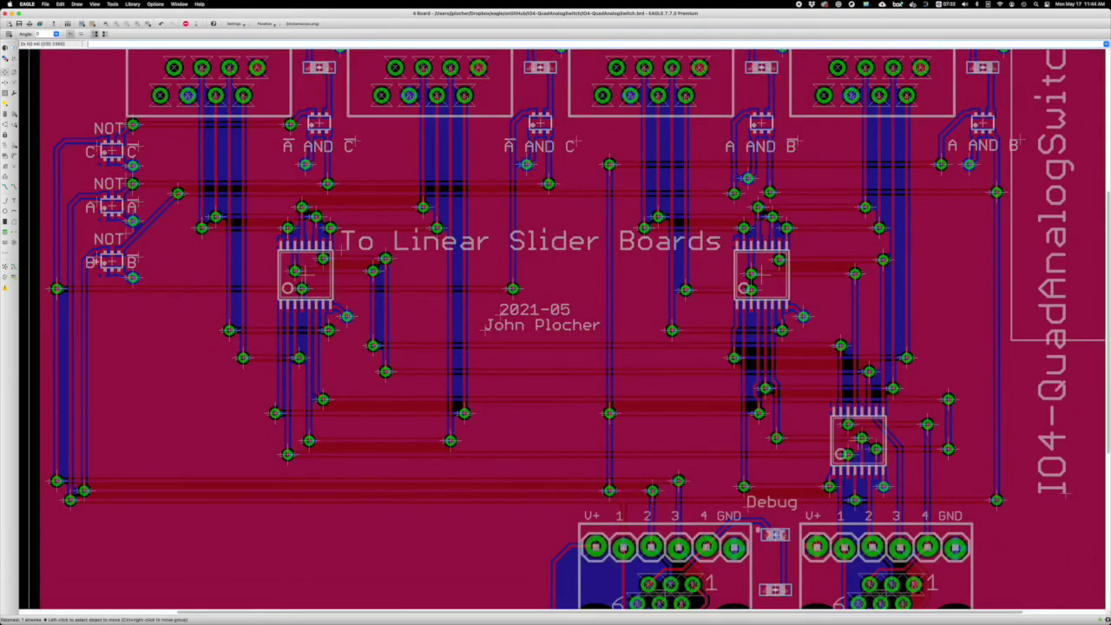
pyautogui.click(868, 379)
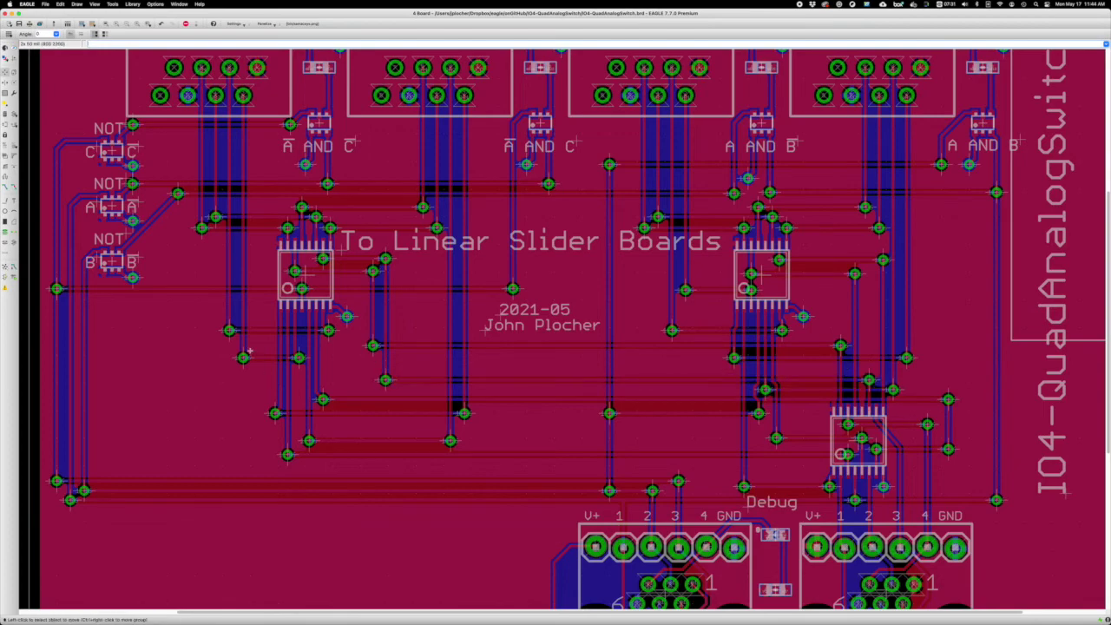
# - Group the vias and horizontal traces below the date text and drop them lower
pyautogui.rightClick(345, 339)
pyautogui.click(364, 347)
pyautogui.moveTo(213, 345); pyautogui.dragTo(313, 361)
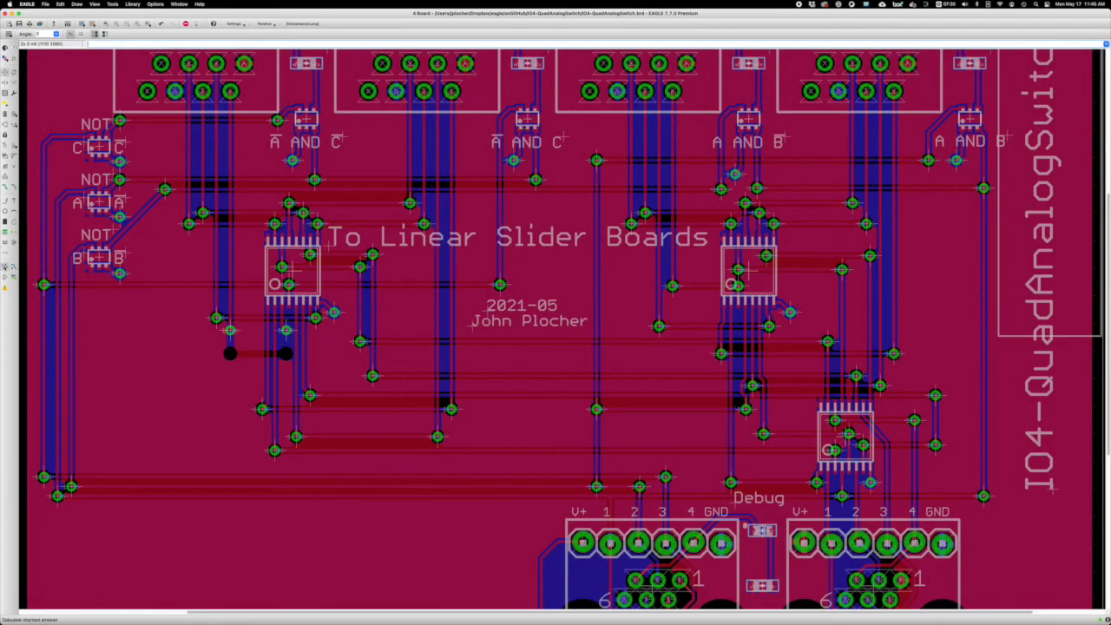
pyautogui.scroll(2, 795, 381)
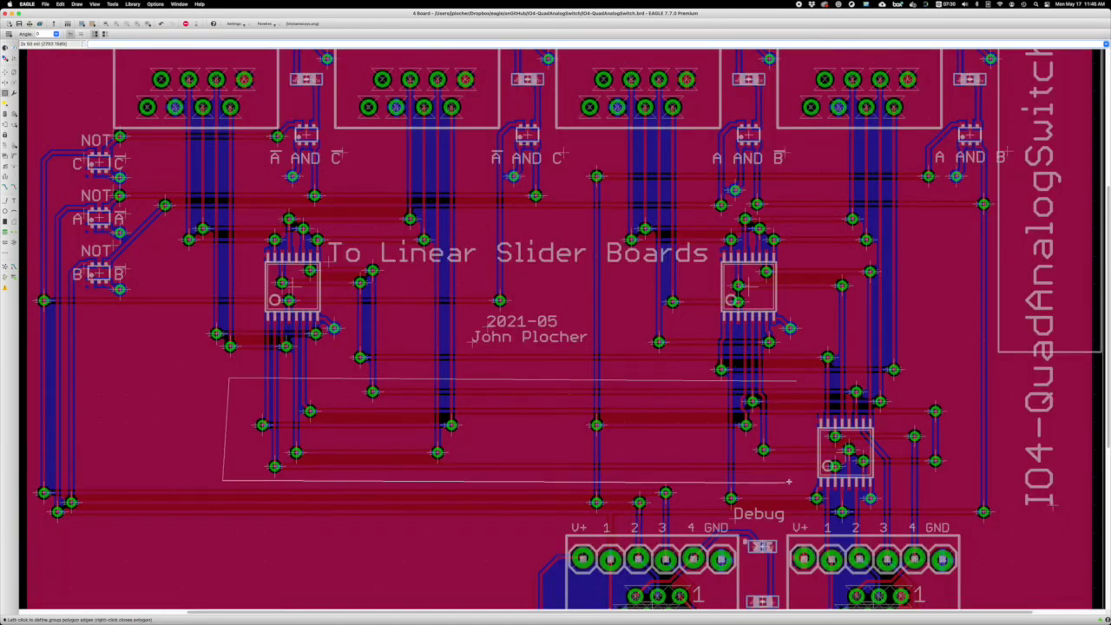
pyautogui.rightClick(755, 421)
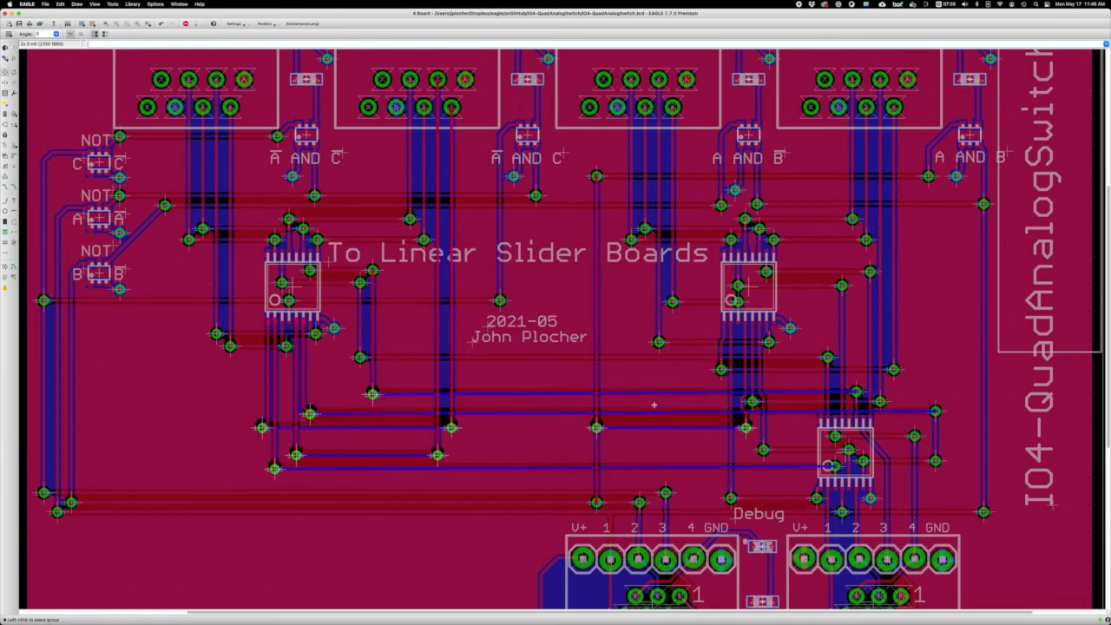
pyautogui.click(236, 396)
pyautogui.click(686, 403)
pyautogui.rightClick(756, 421)
pyautogui.press('F7')
pyautogui.keyDown('ctrl'); pyautogui.rightClick(310, 411); pyautogui.keyUp('ctrl')
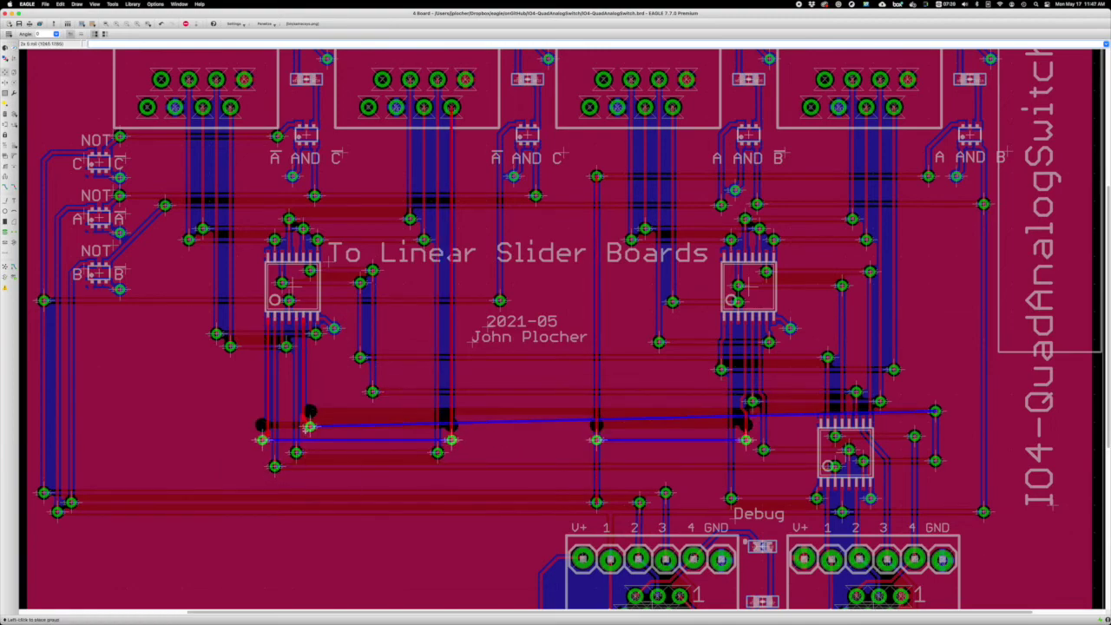
pyautogui.click(308, 429)
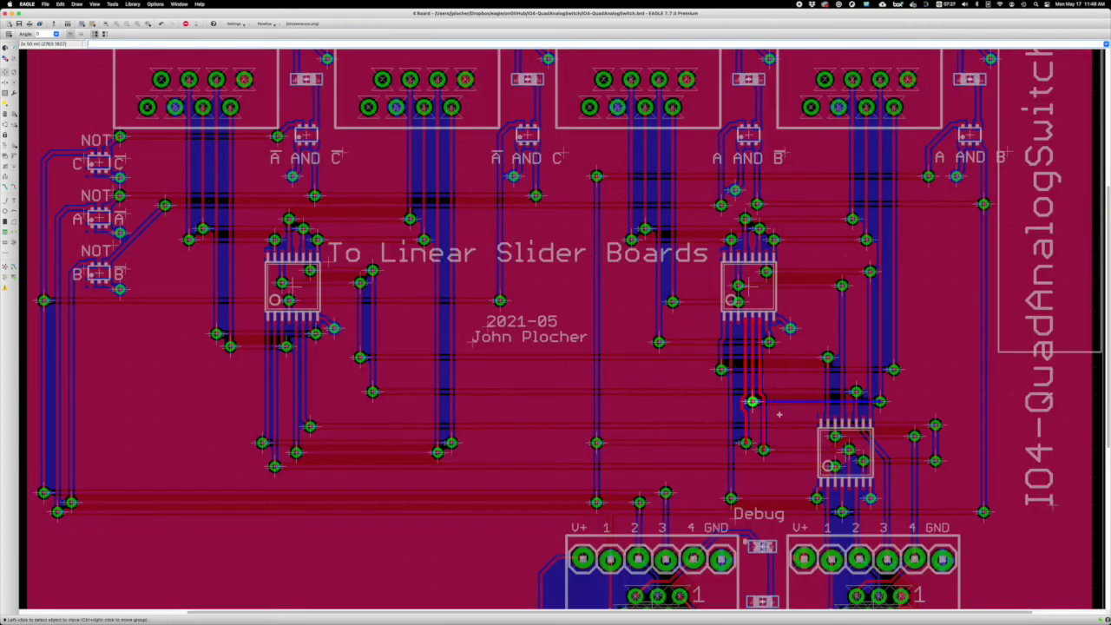
# - Lower the horizontal trace by the right chip and outline another group across the zoomed-out board
pyautogui.click(808, 401)
pyautogui.click(807, 414)
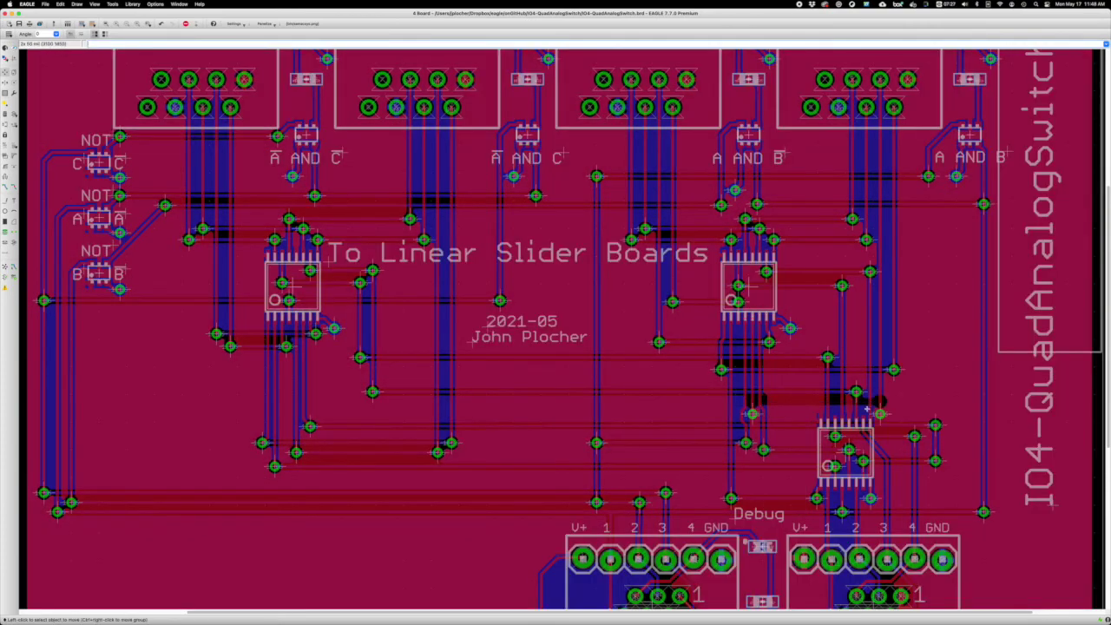
pyautogui.press('F7')
pyautogui.click(1032, 384)
pyautogui.click(31, 376)
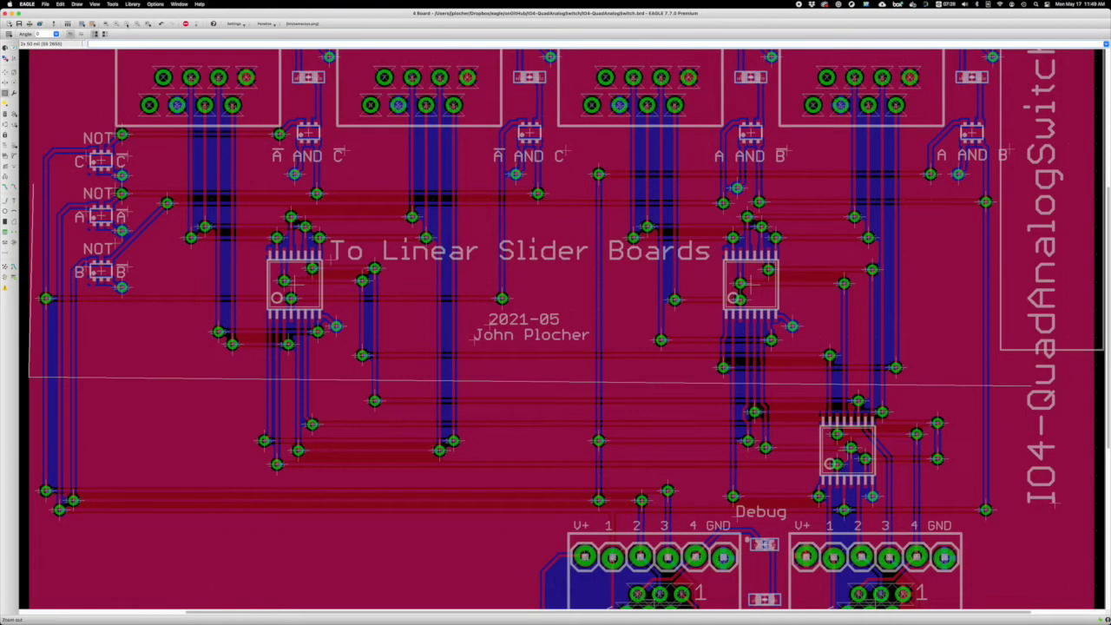
pyautogui.press('F4')
pyautogui.click(333, 126)
pyautogui.rightClick(791, 177)
pyautogui.press('F7')
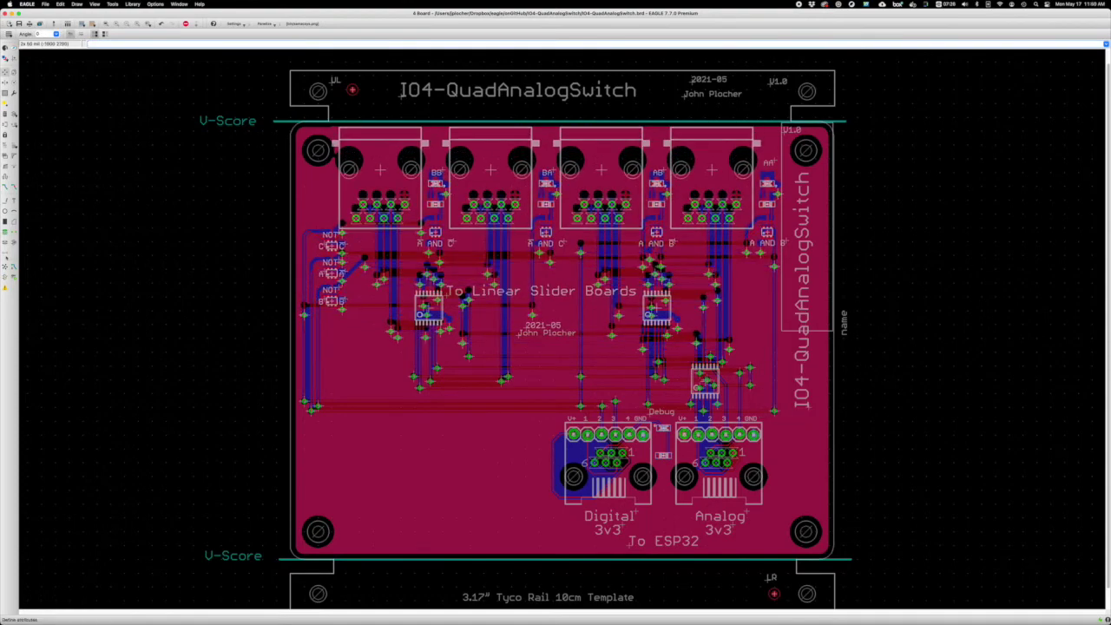
# - Reroute the diagonal trace by the NOT gates with its via further left
pyautogui.click(305, 233)
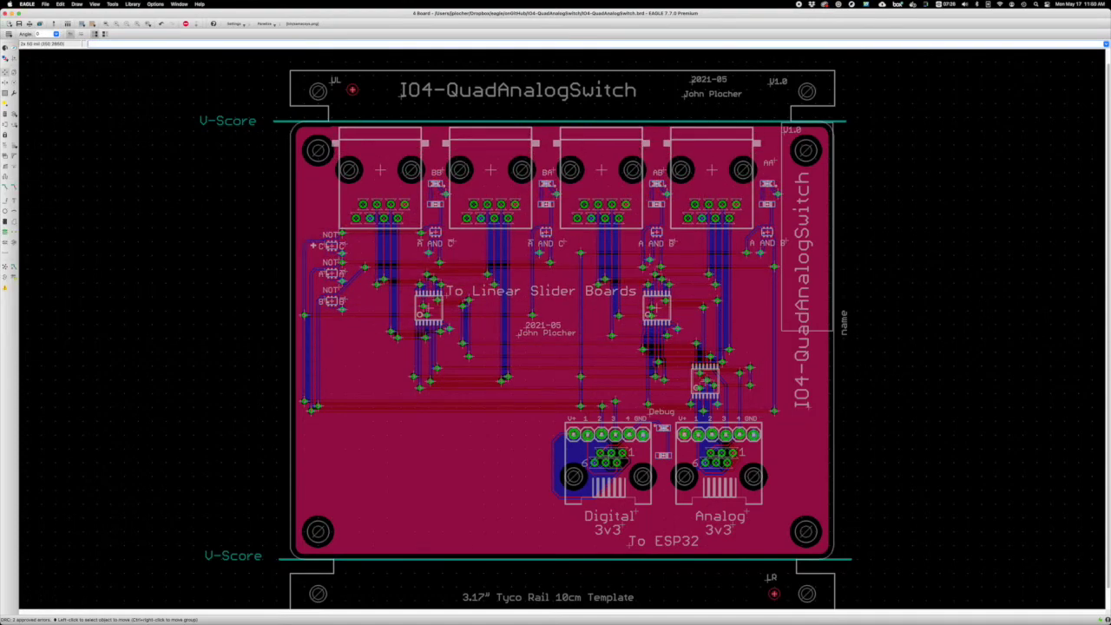
pyautogui.scroll(5, 330, 285)
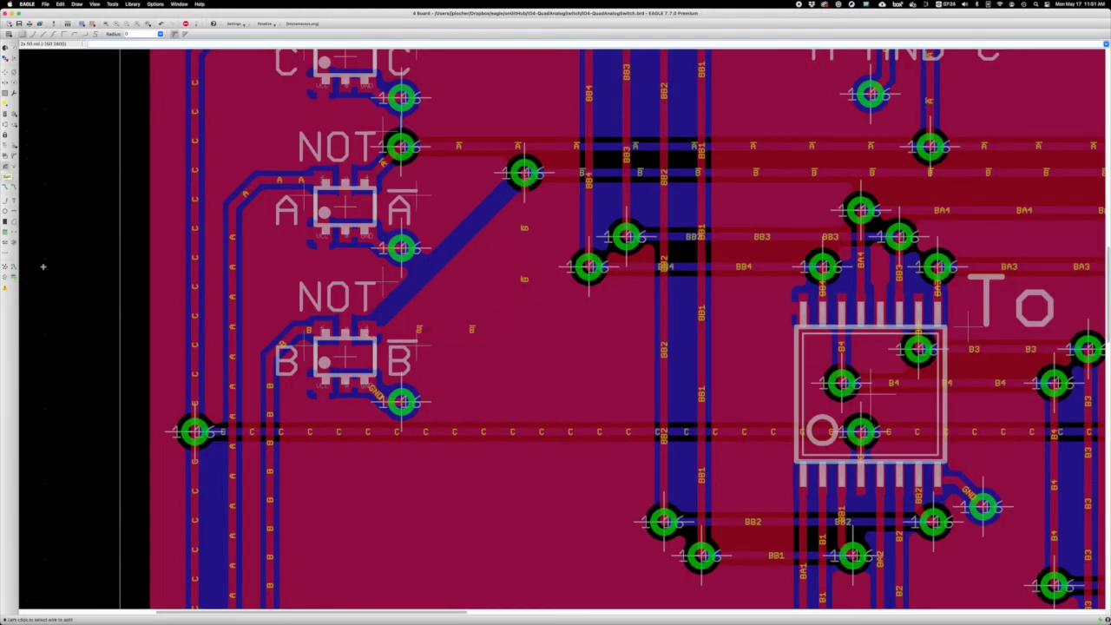
pyautogui.click(7, 267)
pyautogui.scroll(-5, 386, 276)
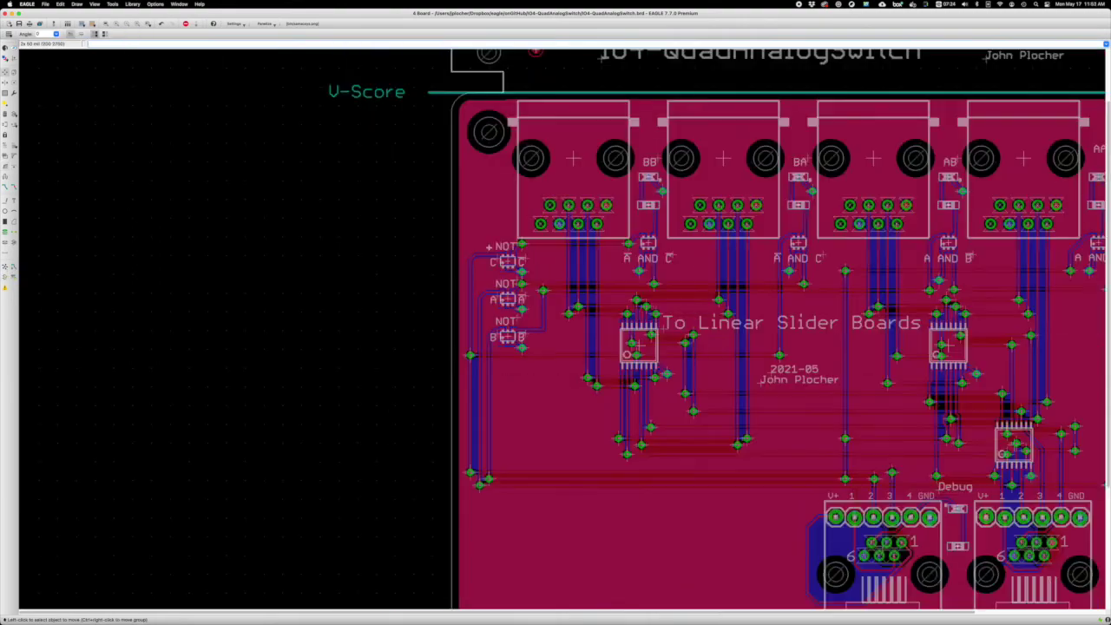
pyautogui.scroll(-1, 697, 310)
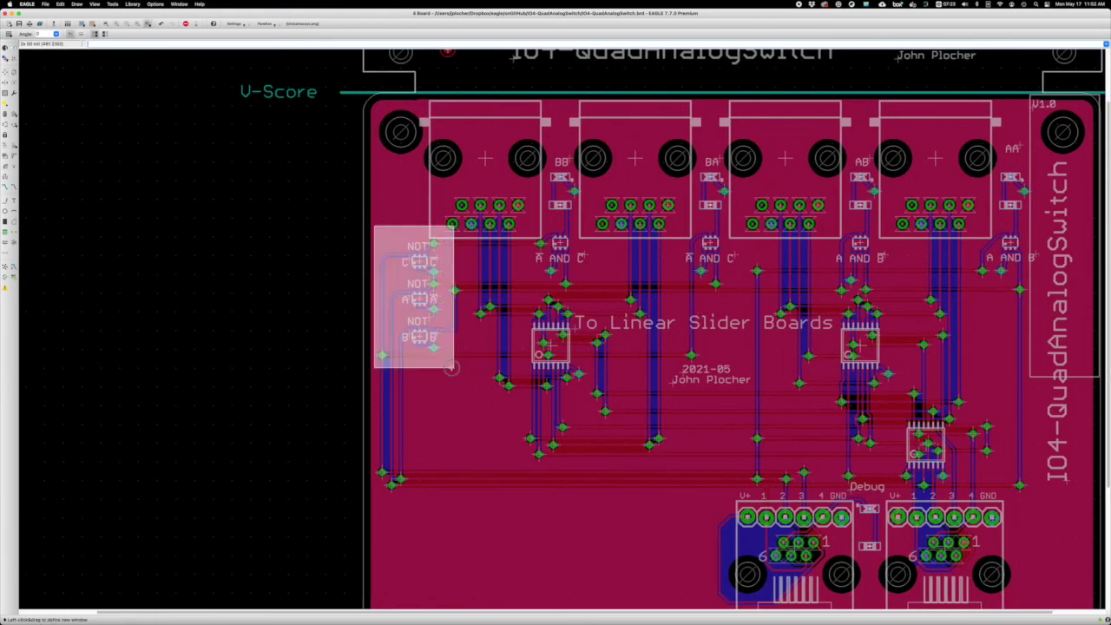
pyautogui.scroll(5, 383, 286)
pyautogui.hscroll(5, 564, 330)
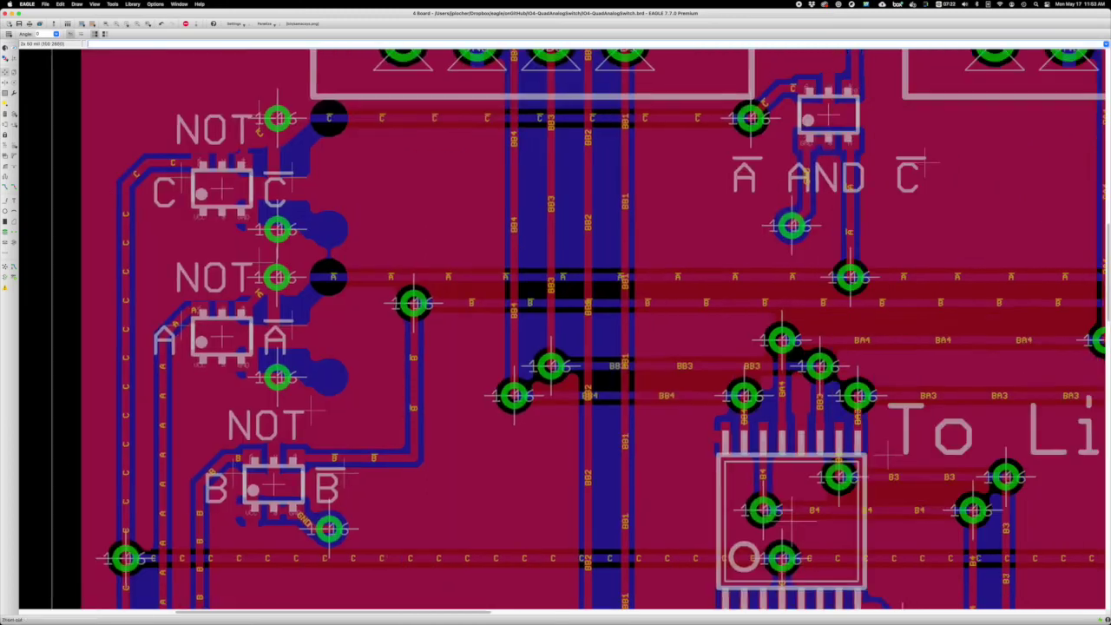
pyautogui.scroll(-3, 581, 331)
pyautogui.scroll(-2, 548, 318)
# - Polygon-group the connector-side parts and NOT gates and lift them higher
pyautogui.click(999, 211)
pyautogui.click(1068, 170)
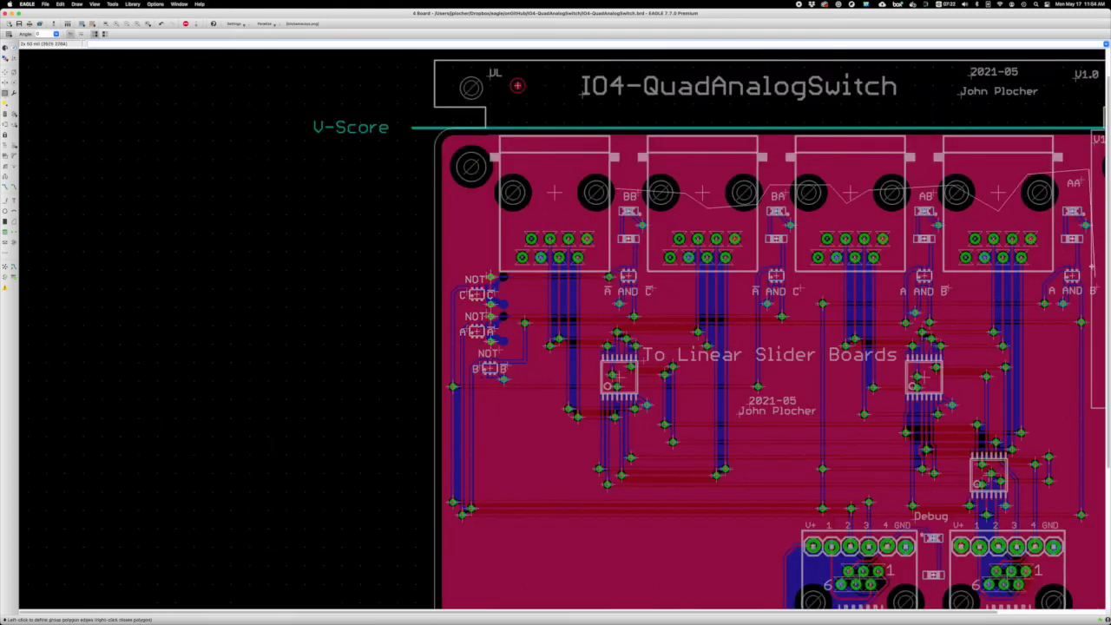
pyautogui.click(1101, 308)
pyautogui.click(1038, 231)
pyautogui.click(955, 326)
pyautogui.click(816, 221)
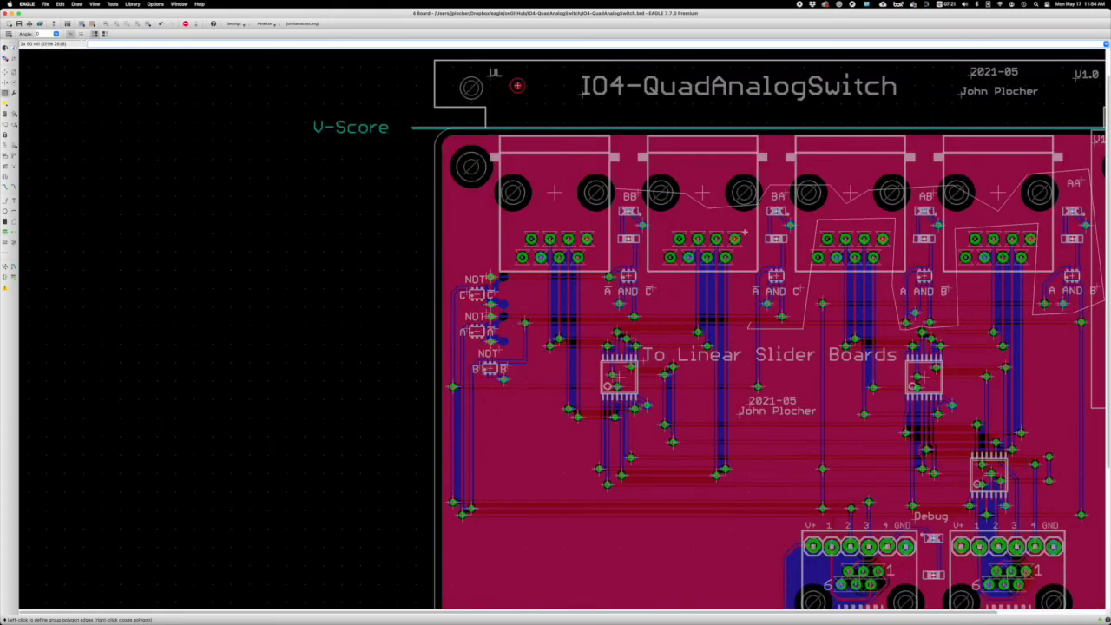
pyautogui.click(660, 330)
pyautogui.click(605, 221)
pyautogui.click(519, 228)
pyautogui.click(540, 346)
pyautogui.click(441, 350)
pyautogui.click(455, 220)
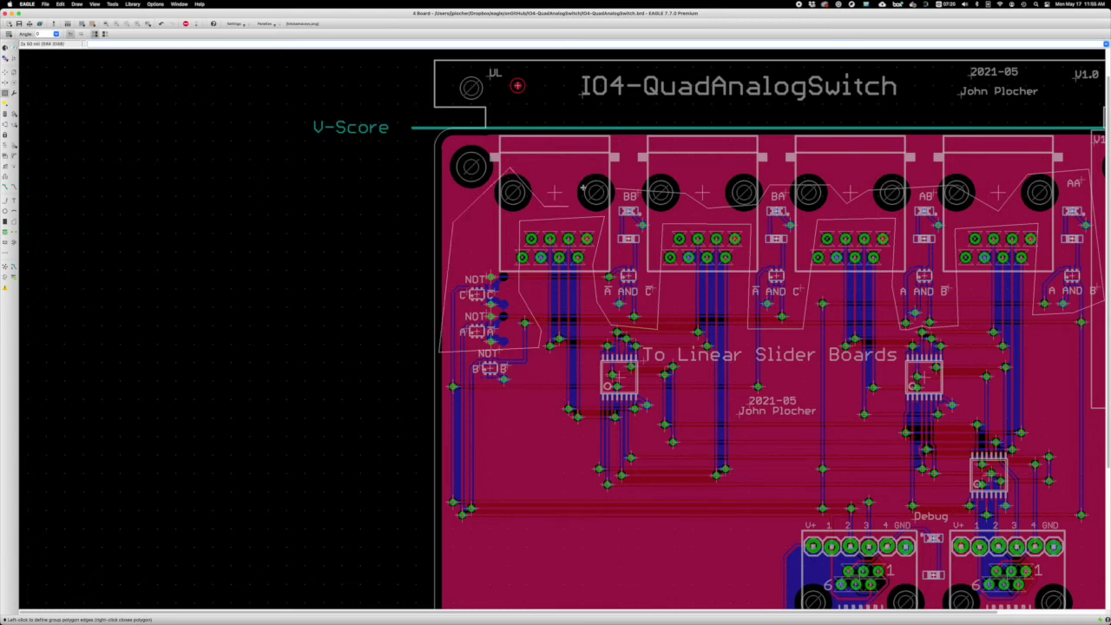
pyautogui.rightClick(583, 186)
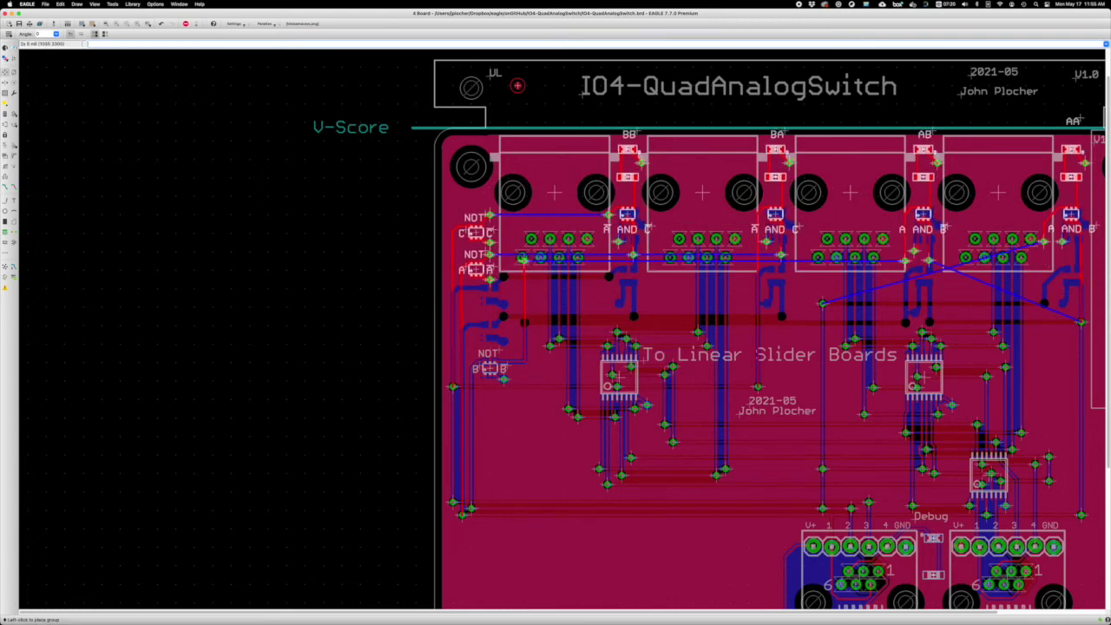
pyautogui.press('Escape')
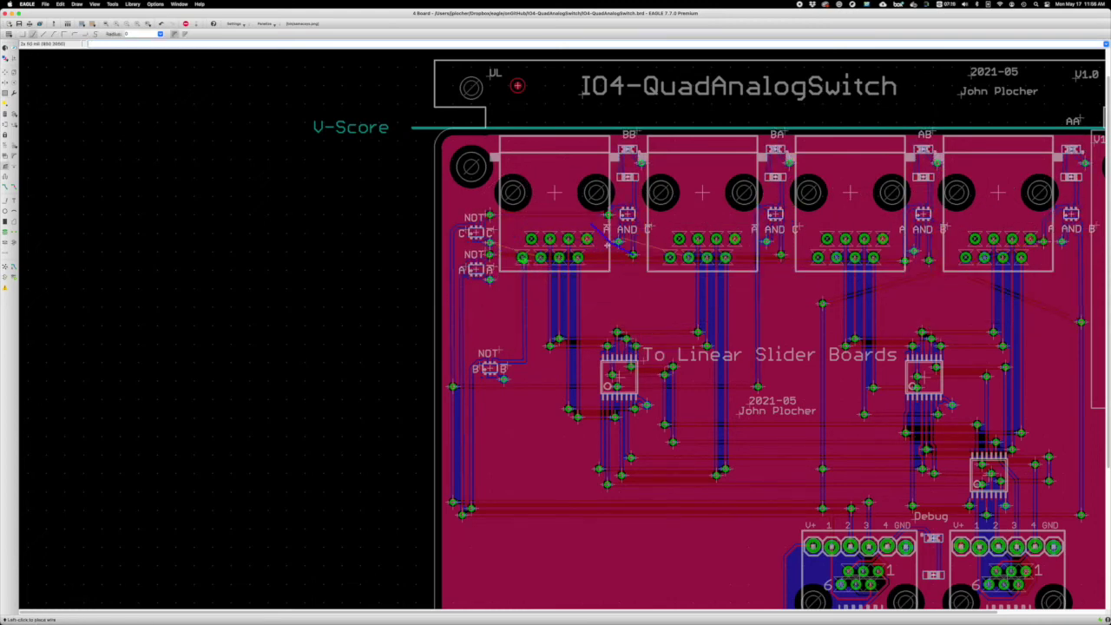
pyautogui.press('Escape')
# - Pull the right-hand wire's end point left to a new position
pyautogui.hscroll(5, 301, 293)
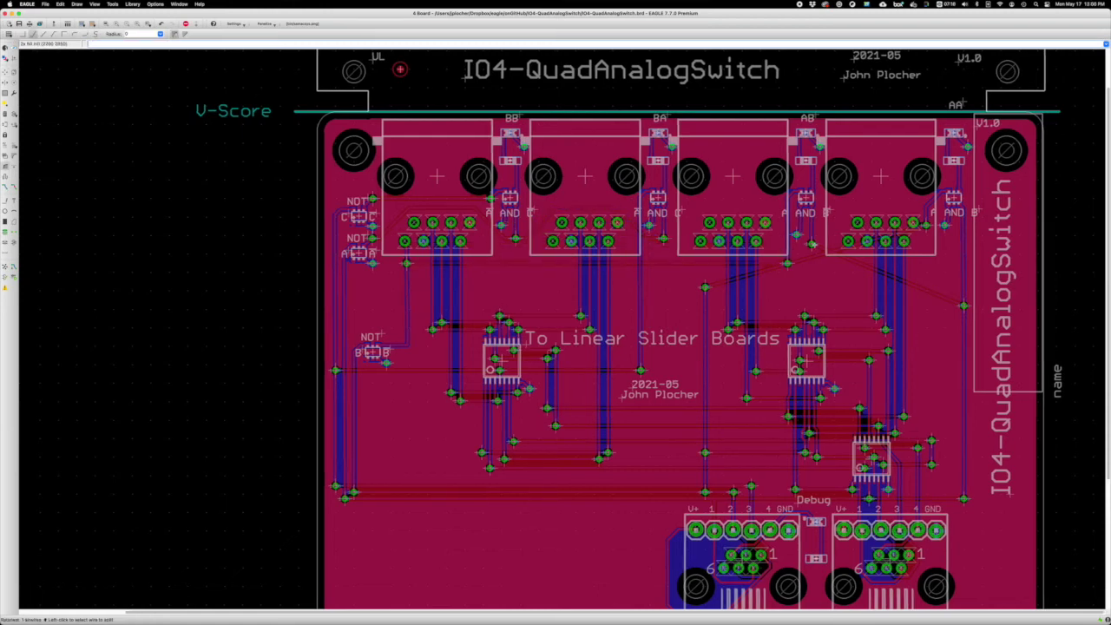
pyautogui.click(964, 305)
pyautogui.click(797, 315)
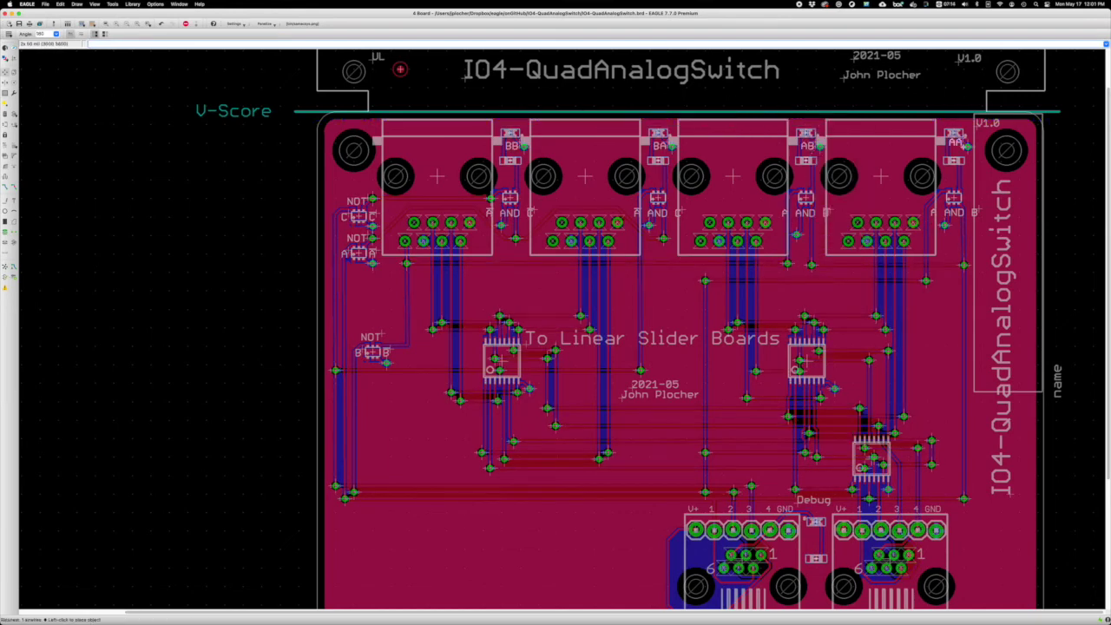
# - Turn the two A AND C and two A AND B labels vertical at 180° and nudge NOT B right
pyautogui.click(962, 141)
pyautogui.click(955, 213)
pyautogui.scroll(-1, 808, 213)
pyautogui.click(806, 213)
pyautogui.click(657, 212)
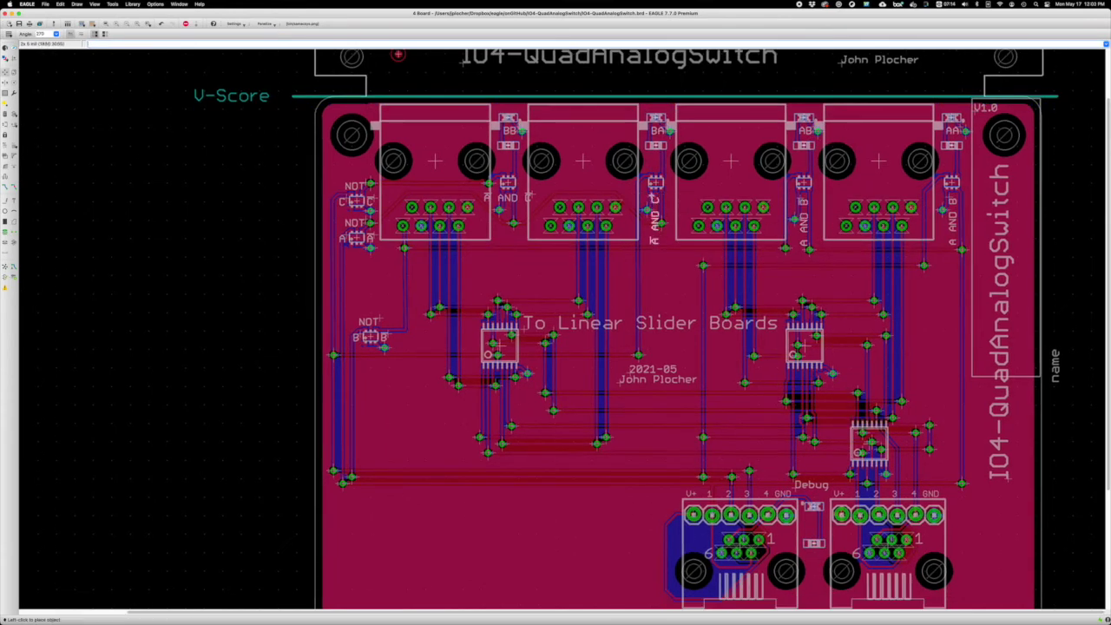
pyautogui.click(511, 213)
pyautogui.moveTo(371, 337); pyautogui.dragTo(397, 337)
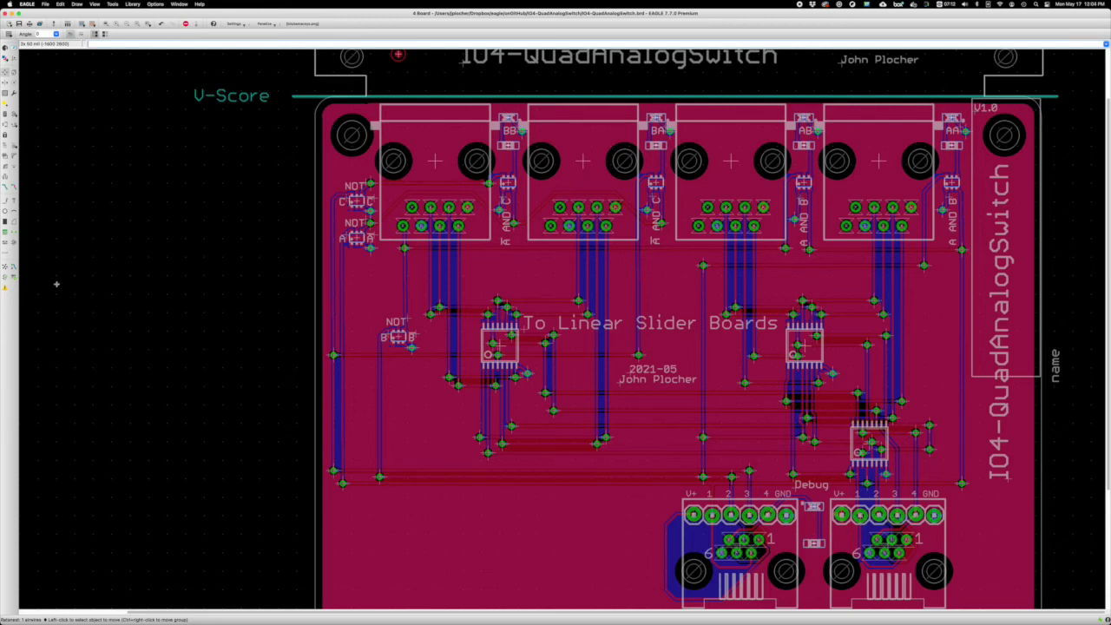
pyautogui.keyDown('ctrl'); pyautogui.rightClick(414, 116); pyautogui.keyUp('ctrl')
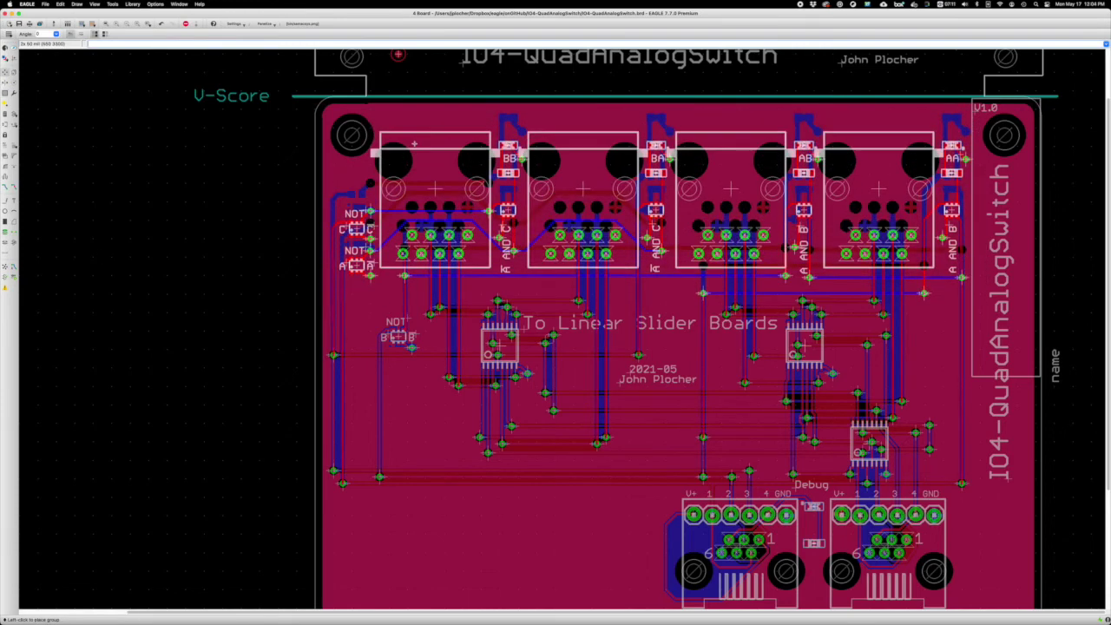
pyautogui.click(414, 144)
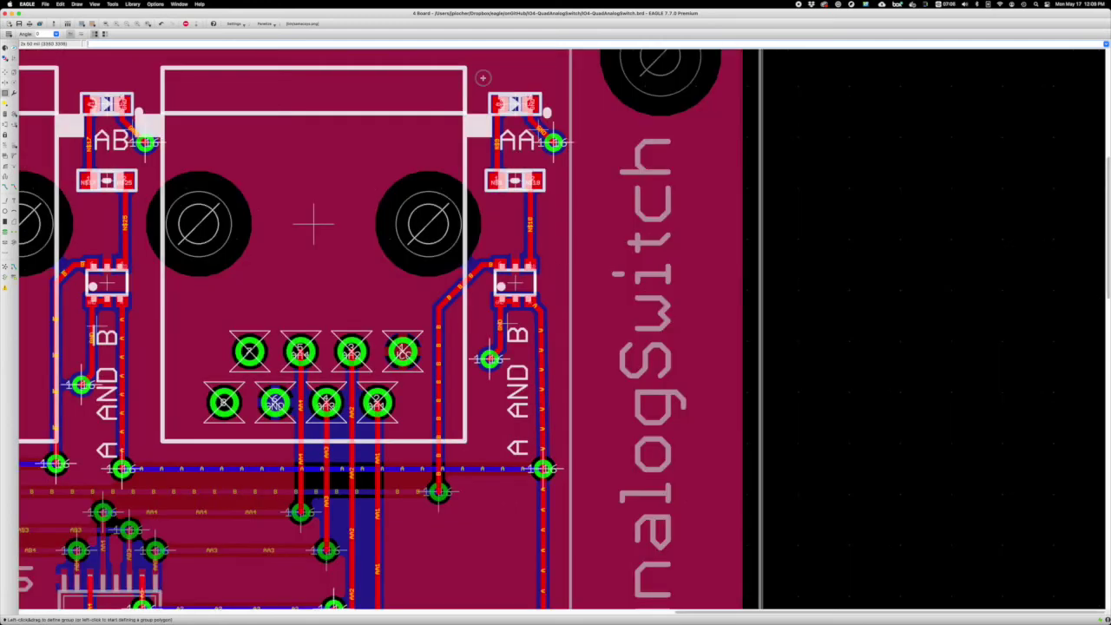
# - Group the AA parts and shift them slightly right
pyautogui.moveTo(484, 78); pyautogui.dragTo(550, 399)
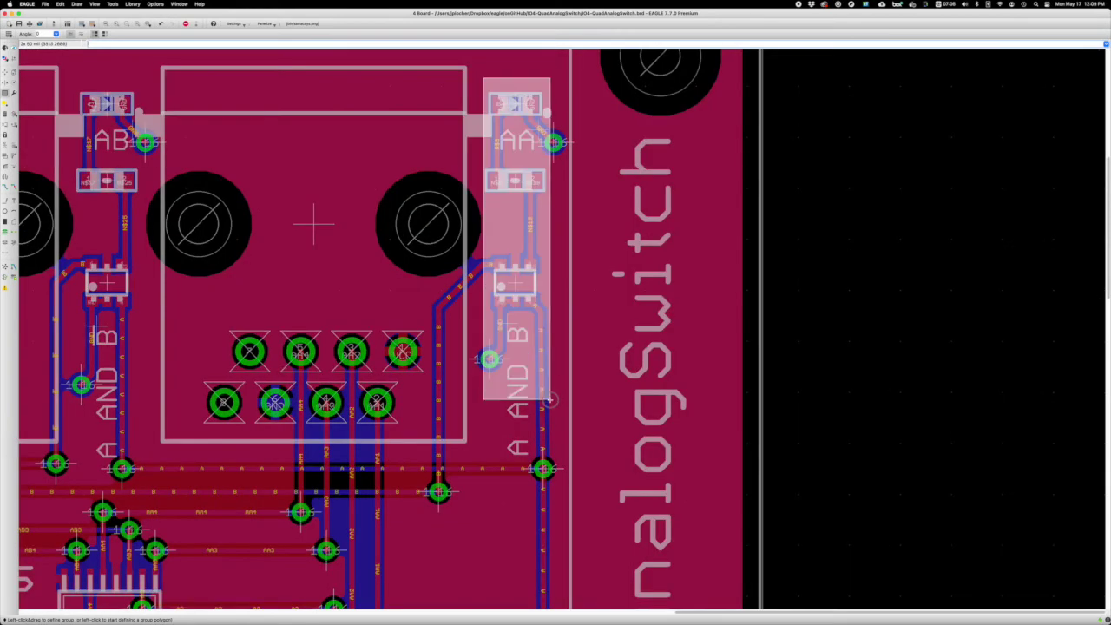
pyautogui.press('F7')
pyautogui.keyDown('ctrl'); pyautogui.rightClick(551, 398); pyautogui.keyUp('ctrl')
pyautogui.click(554, 399)
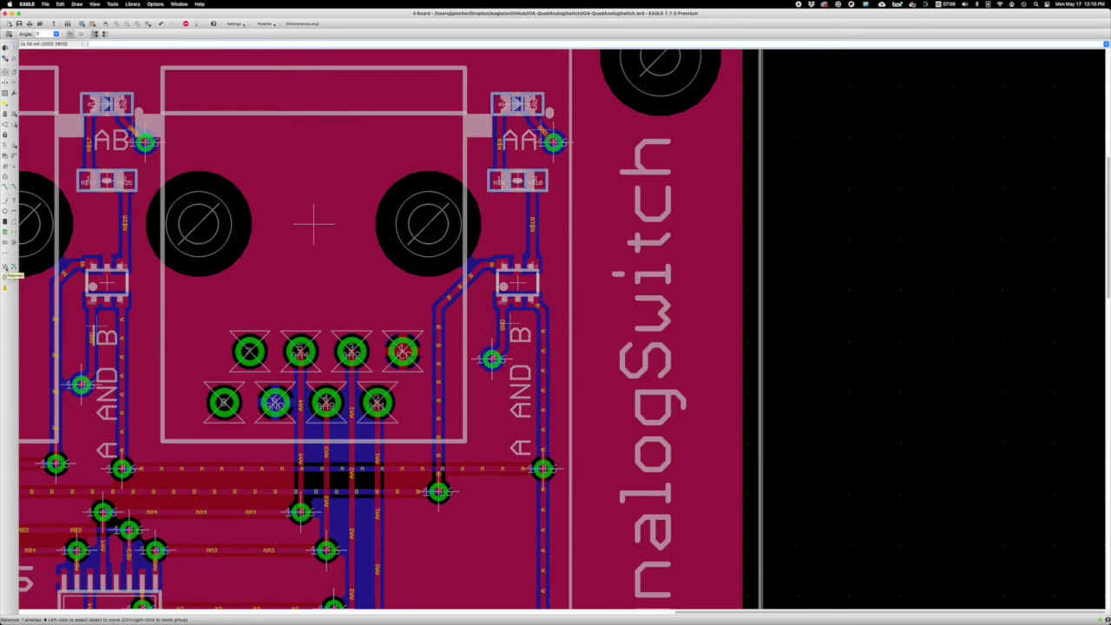
pyautogui.scroll(-3, 565, 329)
# - Move the AA, AB, BA and BB labels above their connectors
pyautogui.click(544, 235)
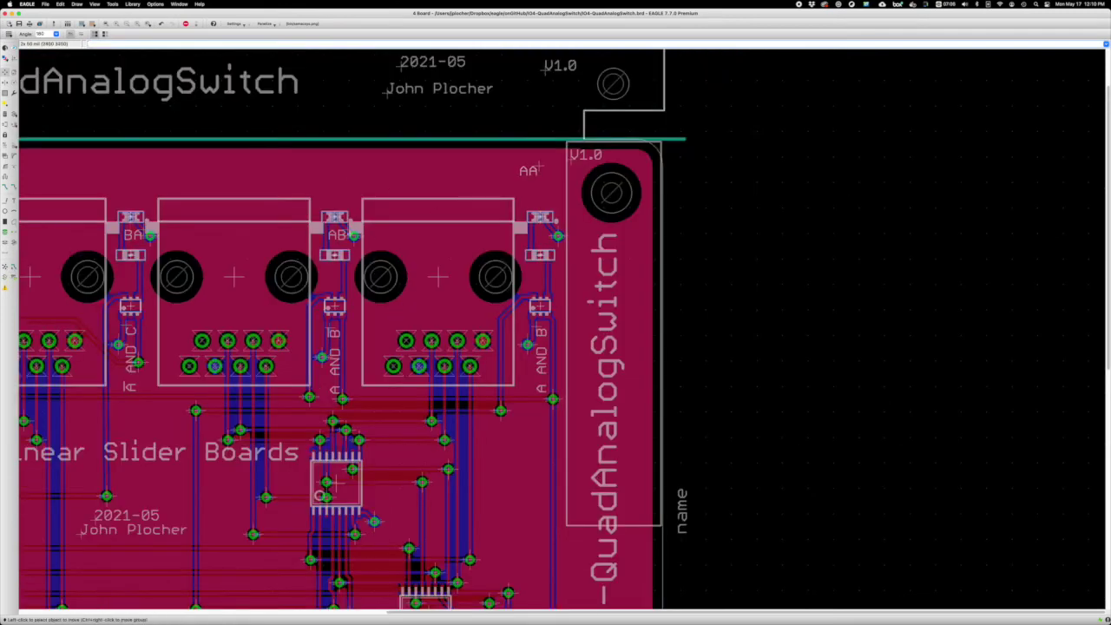
pyautogui.click(346, 230)
pyautogui.click(334, 166)
pyautogui.click(143, 231)
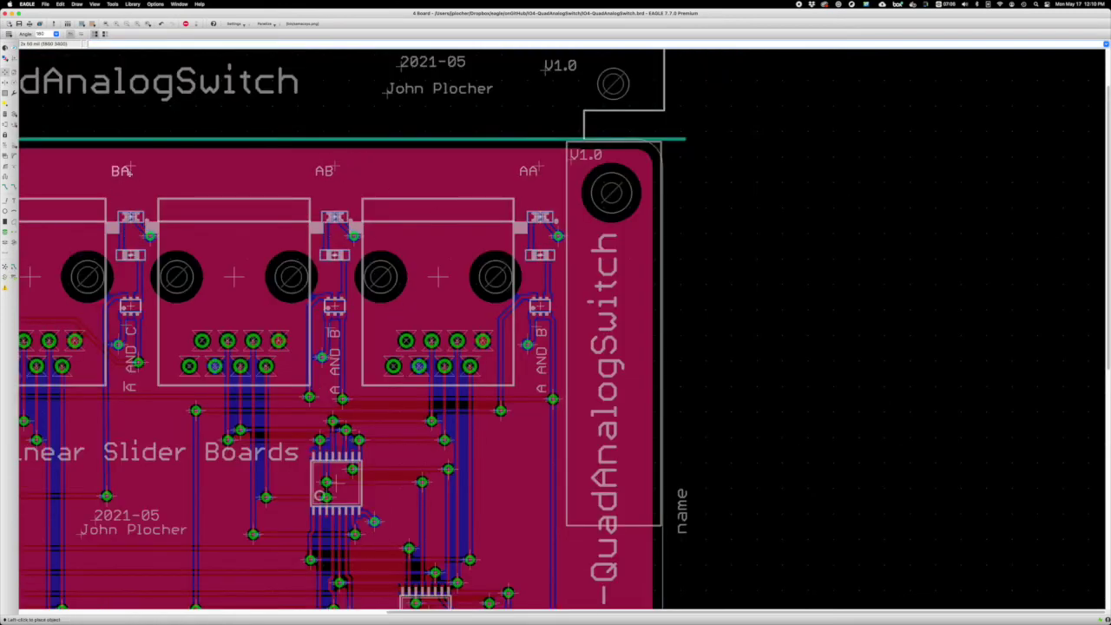
pyautogui.hscroll(-5, 252, 218)
pyautogui.click(486, 231)
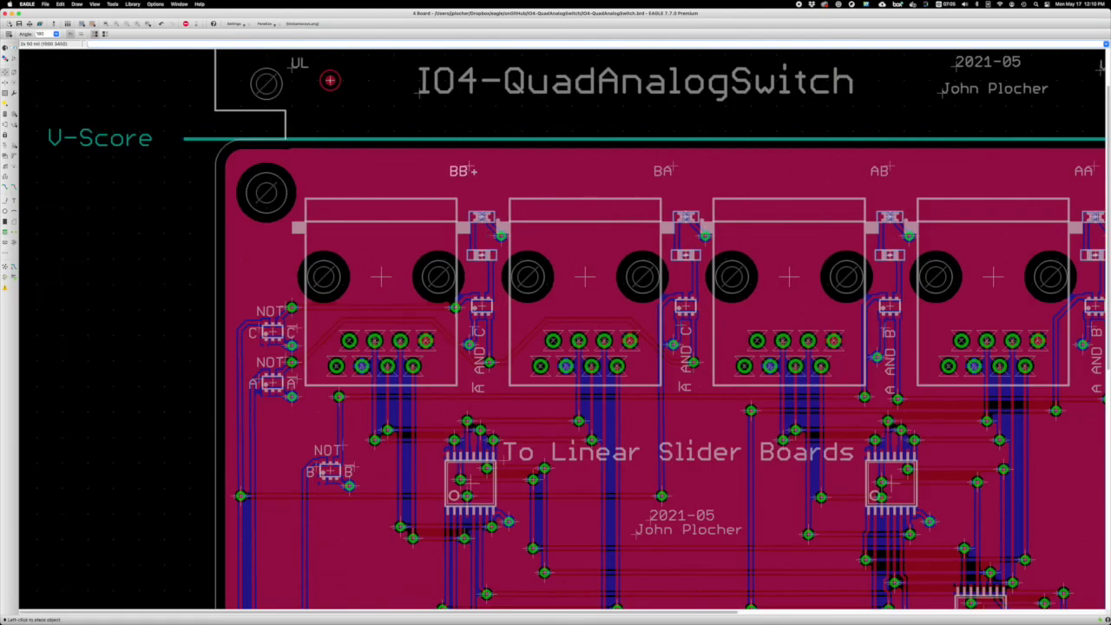
pyautogui.click(471, 170)
# - Enlarge the BB, BA, AB and AA labels with Change Size and set them slightly lower
pyautogui.click(675, 170)
pyautogui.click(6, 93)
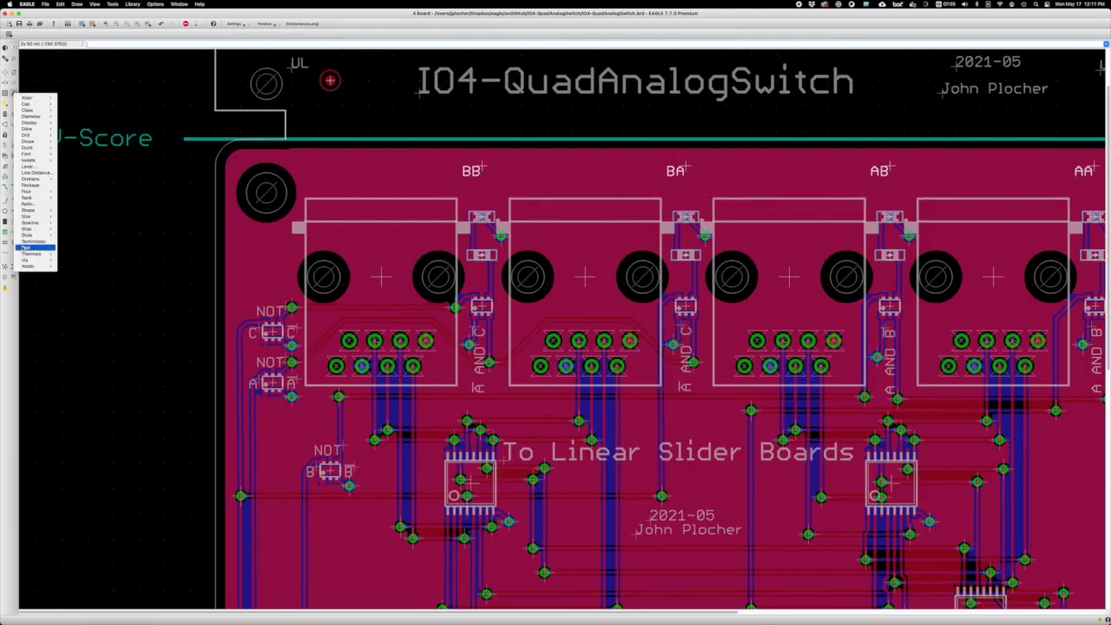
pyautogui.click(71, 265)
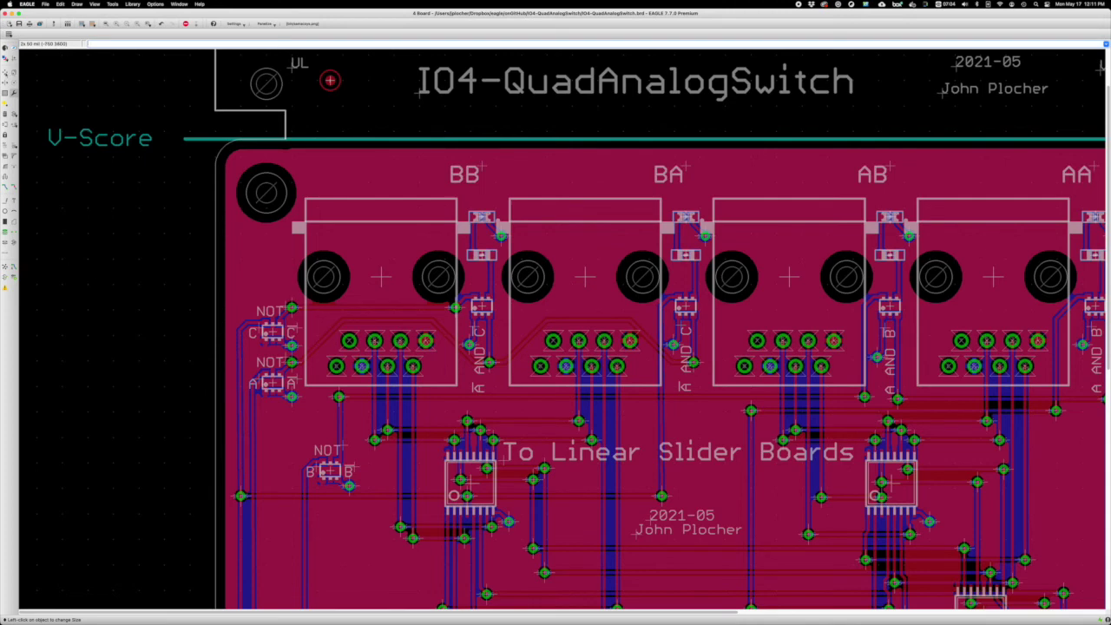
pyautogui.click(439, 174)
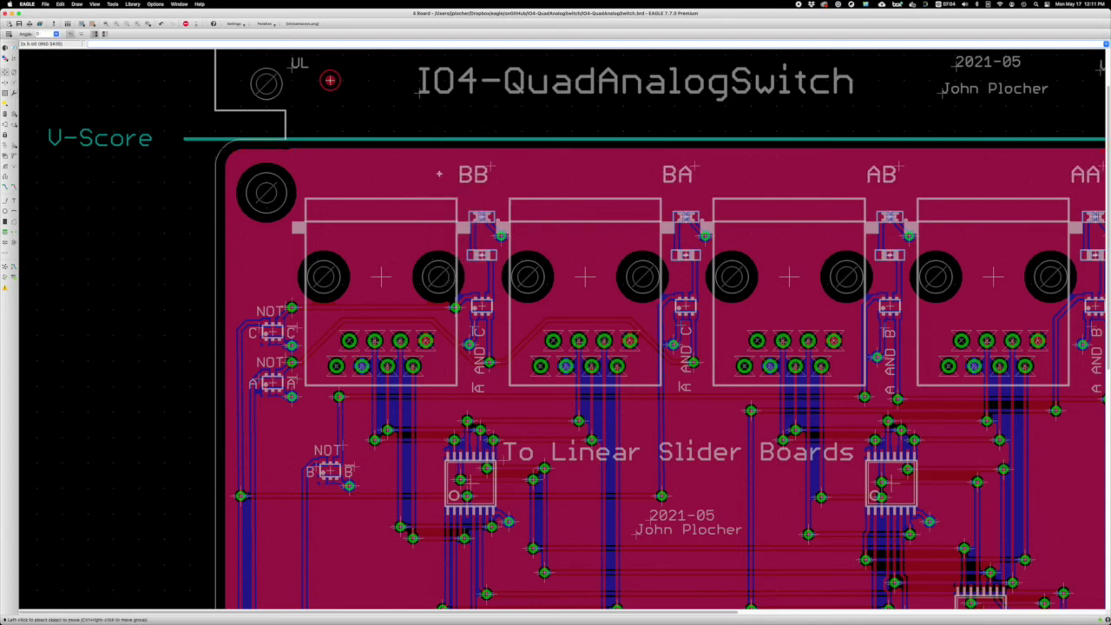
pyautogui.rightClick(643, 181)
pyautogui.click(670, 251)
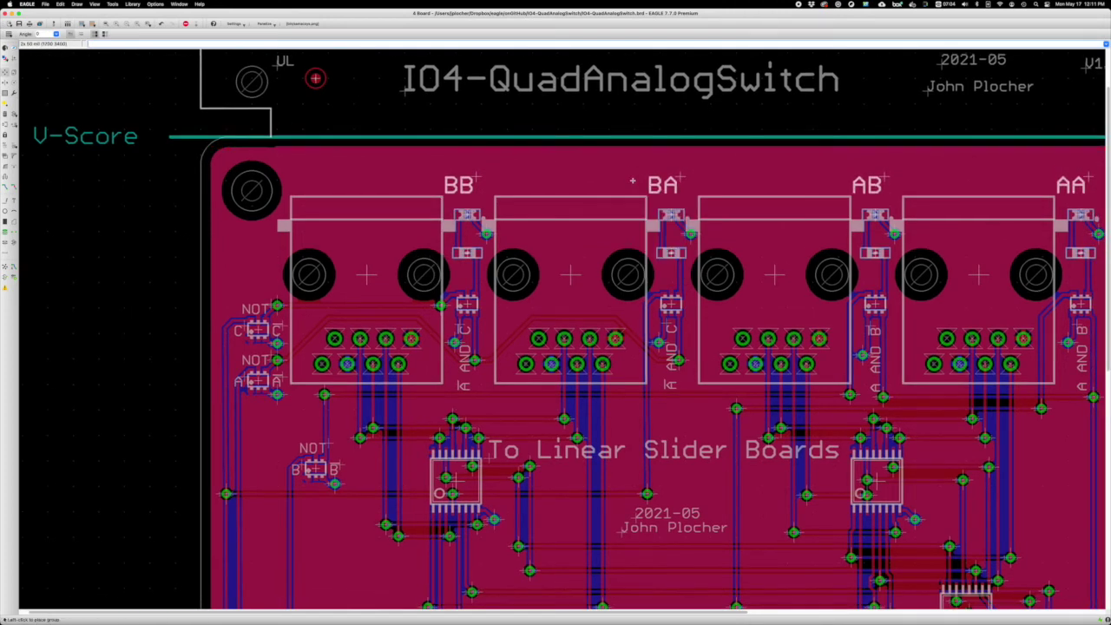
pyautogui.click(504, 162)
# - Place the To Linear Slider Boards part at the top edge, then group the NOT B gate
pyautogui.click(502, 170)
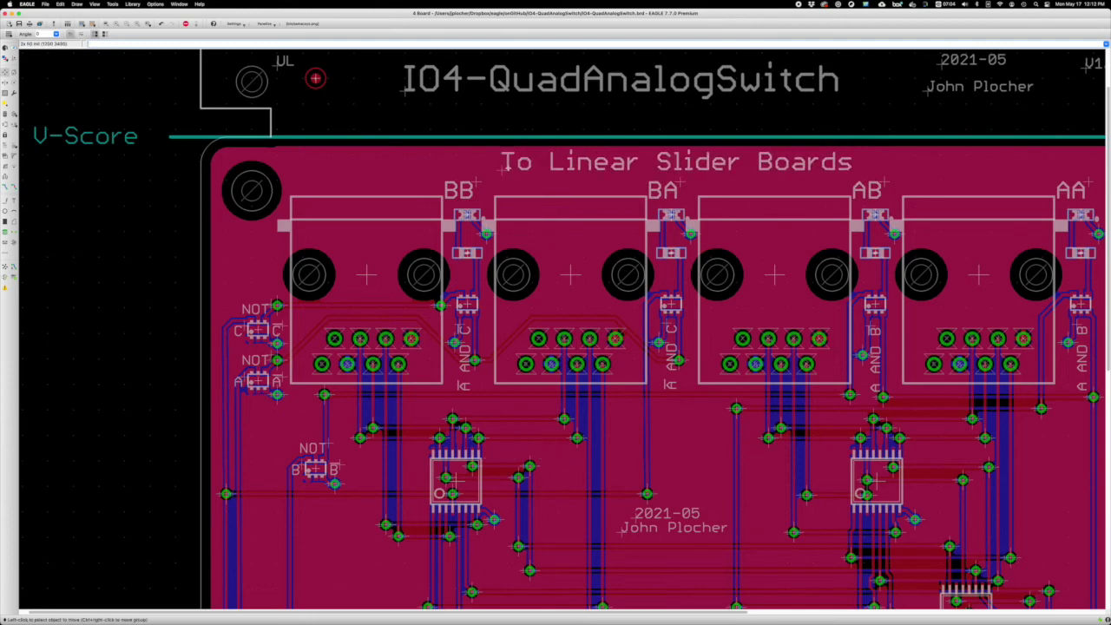
pyautogui.click(106, 24)
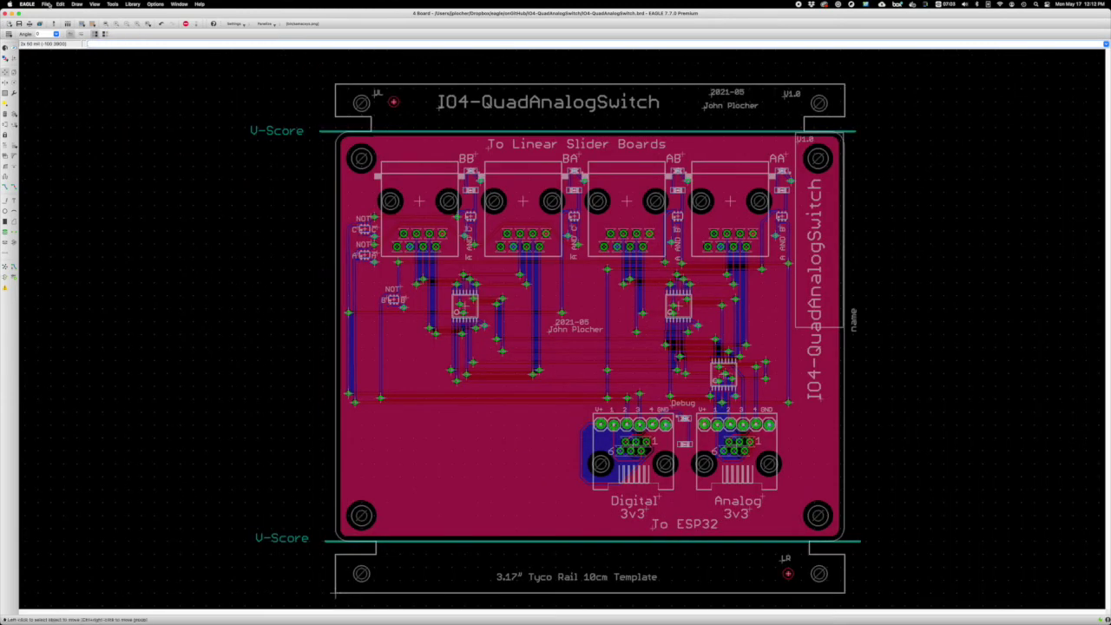
pyautogui.scroll(5, 325, 249)
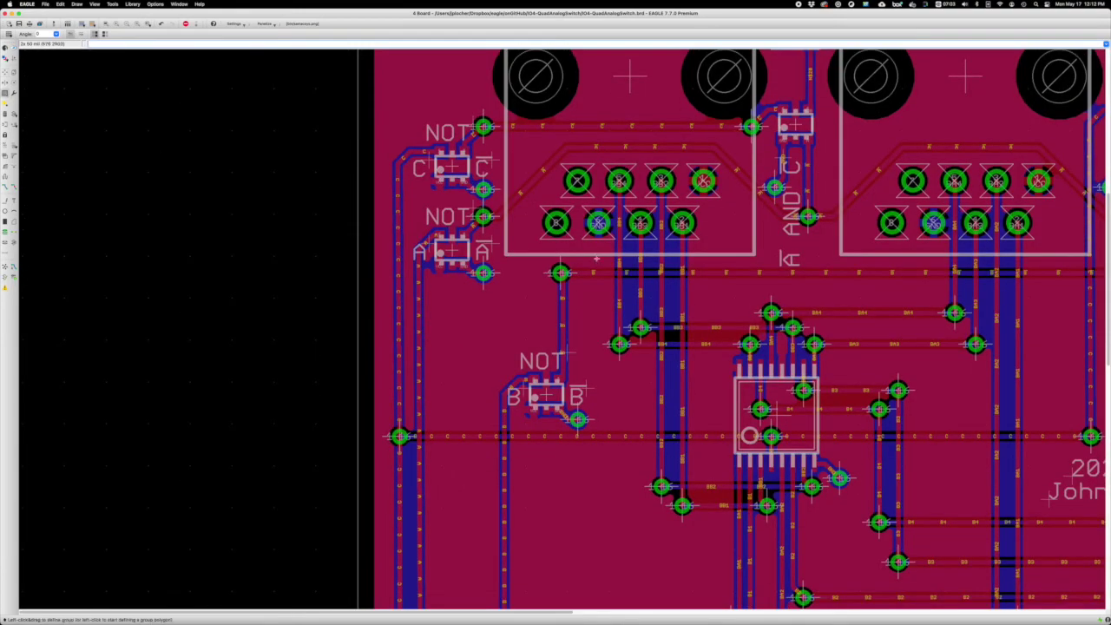
pyautogui.click(597, 260)
pyautogui.click(605, 431)
pyautogui.scroll(-10, 534, 547)
pyautogui.scroll(-2, 531, 551)
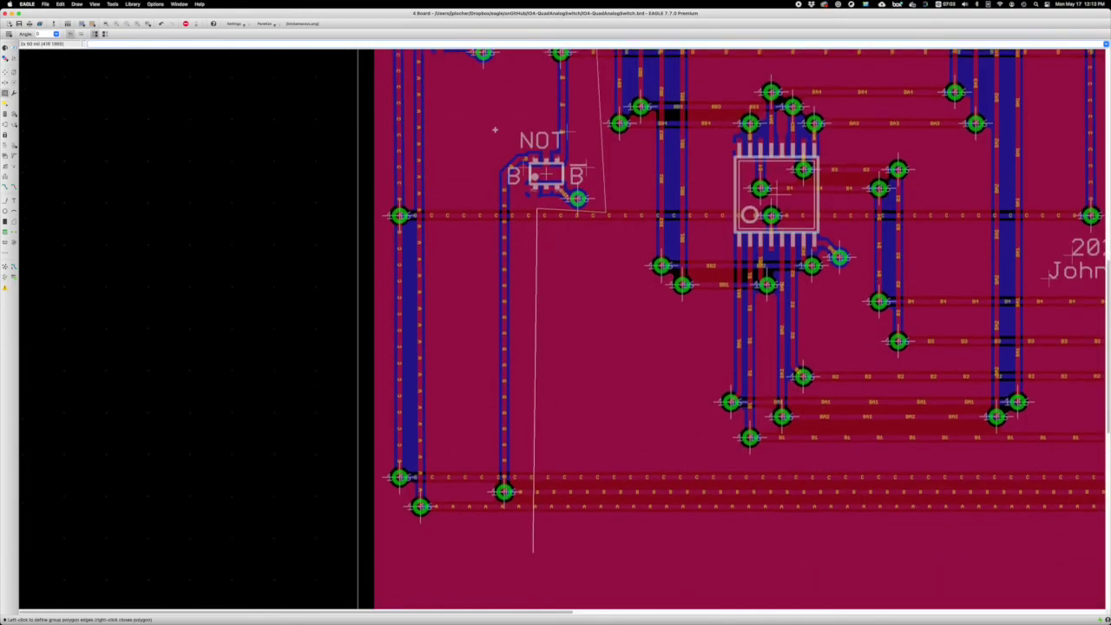
pyautogui.scroll(-1, 532, 556)
pyautogui.click(523, 557)
pyautogui.click(473, 553)
pyautogui.click(484, 130)
pyautogui.scroll(7, 497, 104)
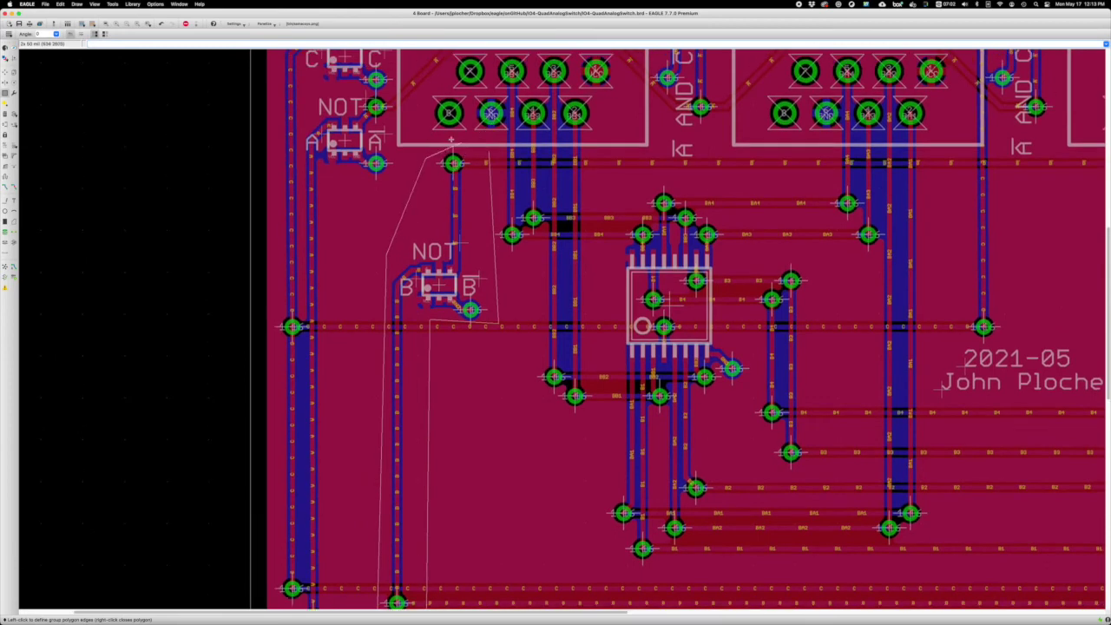
pyautogui.rightClick(459, 178)
# - Move the NOT B gate group up to sit just below the NOT A gate
pyautogui.click(473, 190)
pyautogui.click(418, 176)
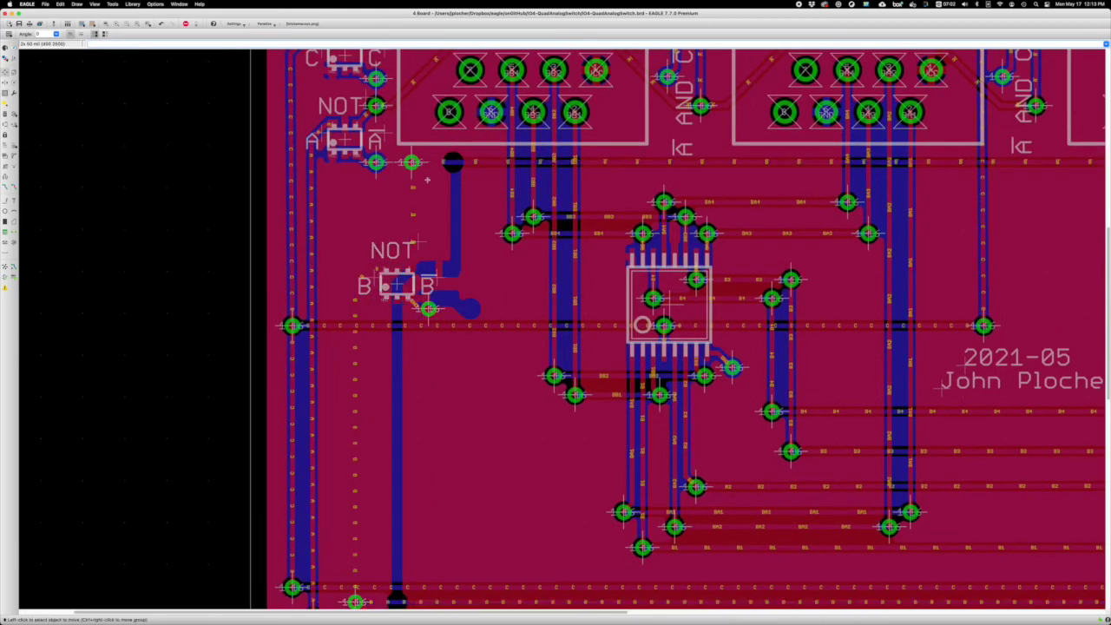
pyautogui.rightClick(444, 320)
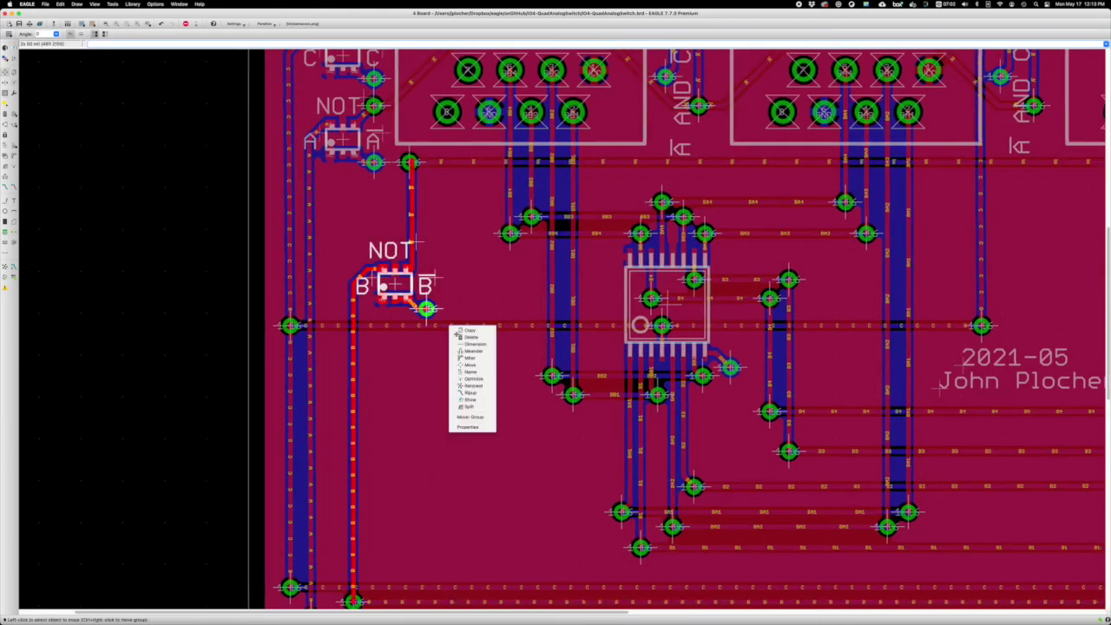
pyautogui.click(460, 332)
pyautogui.click(439, 250)
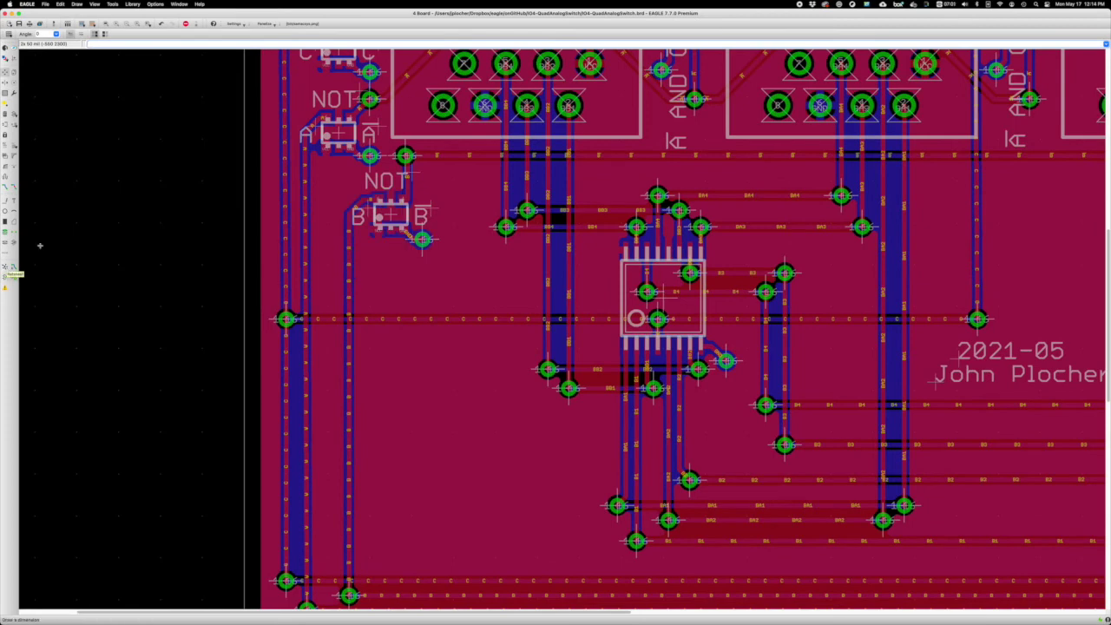
pyautogui.scroll(2, 369, 104)
# - Reroute the looping AND C trace as a straight wire between the two AND C pads
pyautogui.click(369, 135)
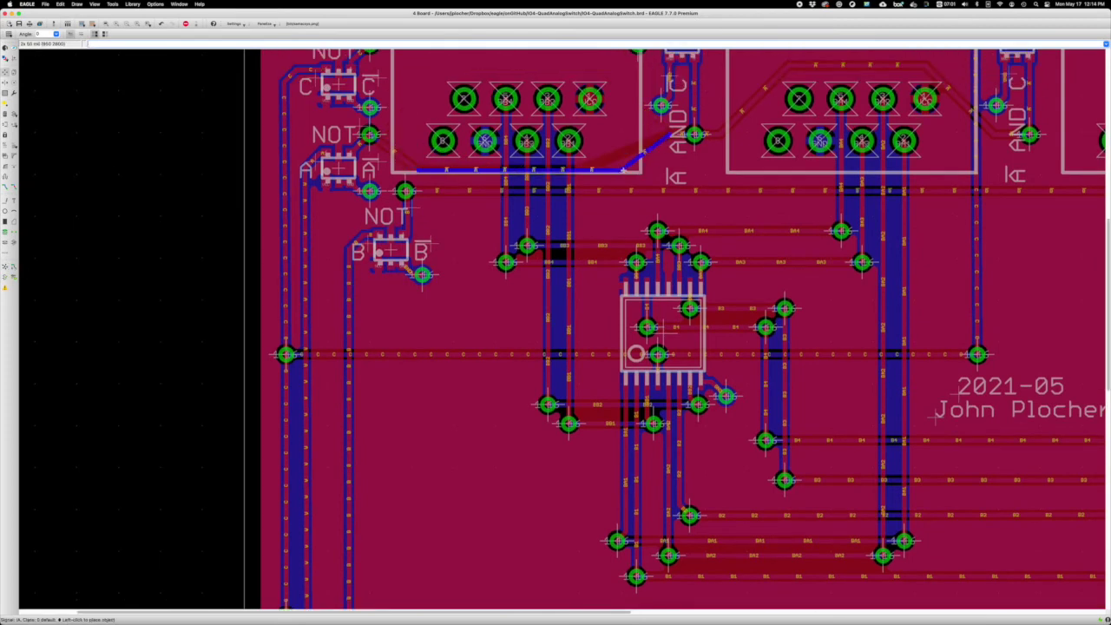
pyautogui.click(695, 135)
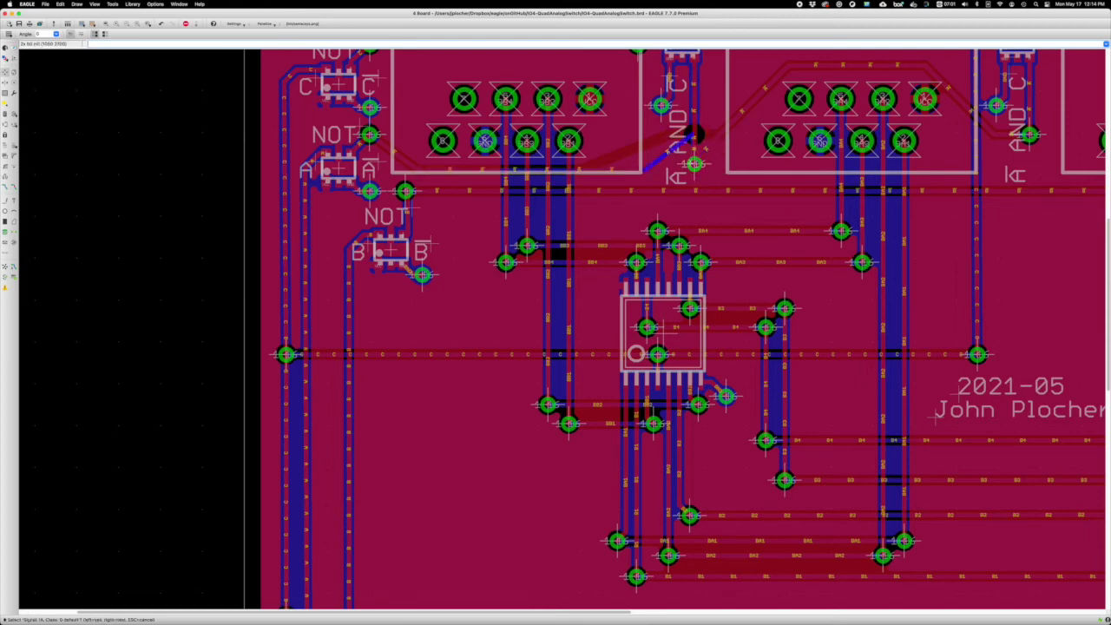
pyautogui.click(695, 135)
pyautogui.click(720, 132)
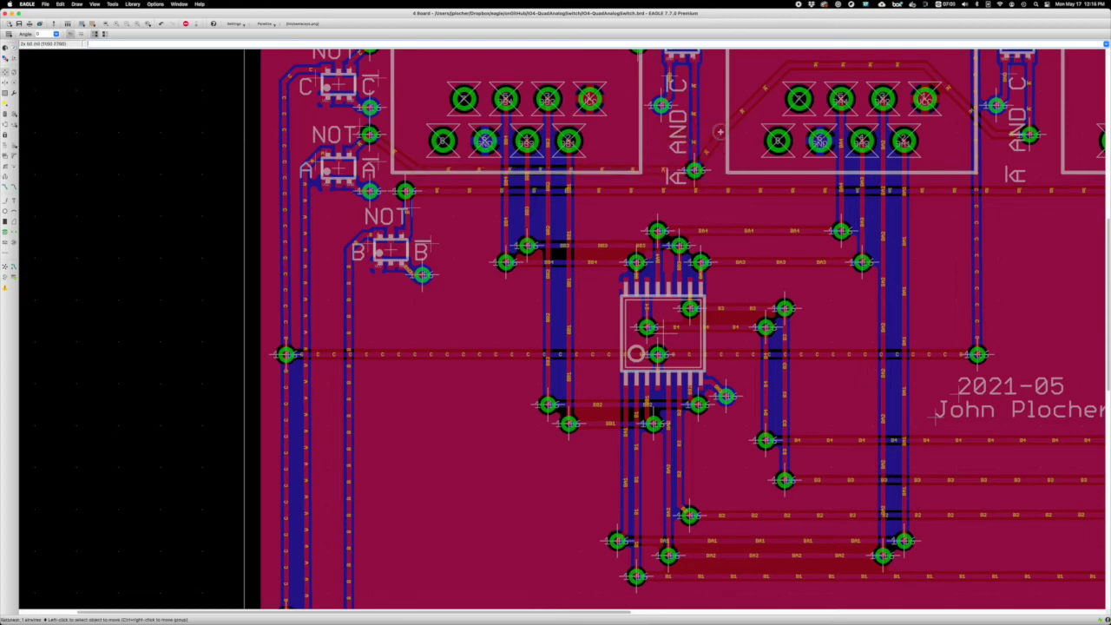
pyautogui.click(1030, 136)
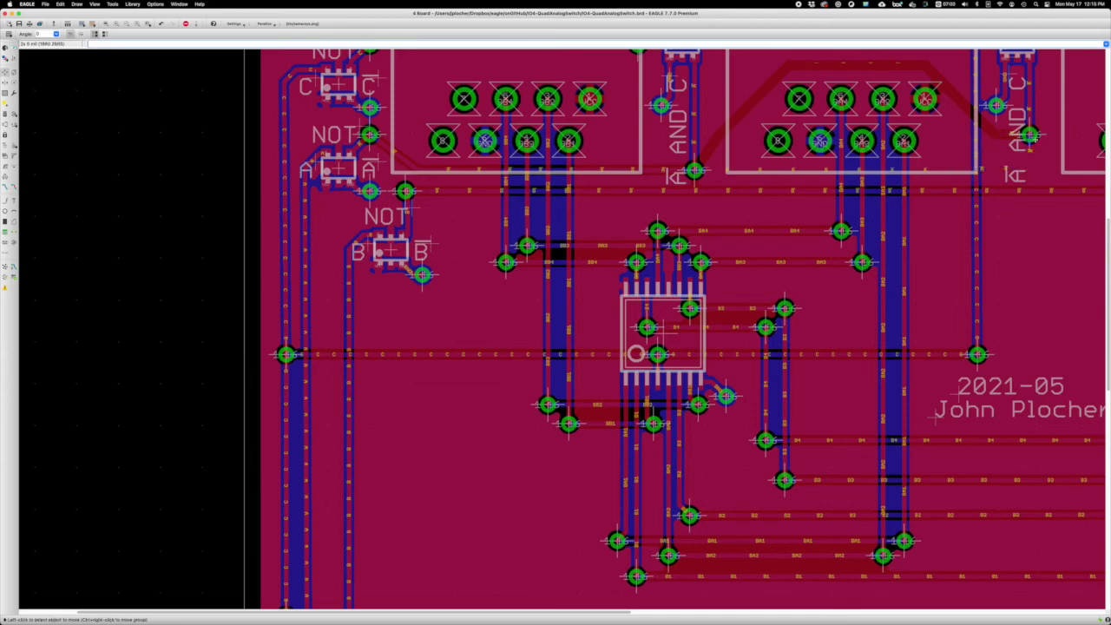
pyautogui.click(744, 174)
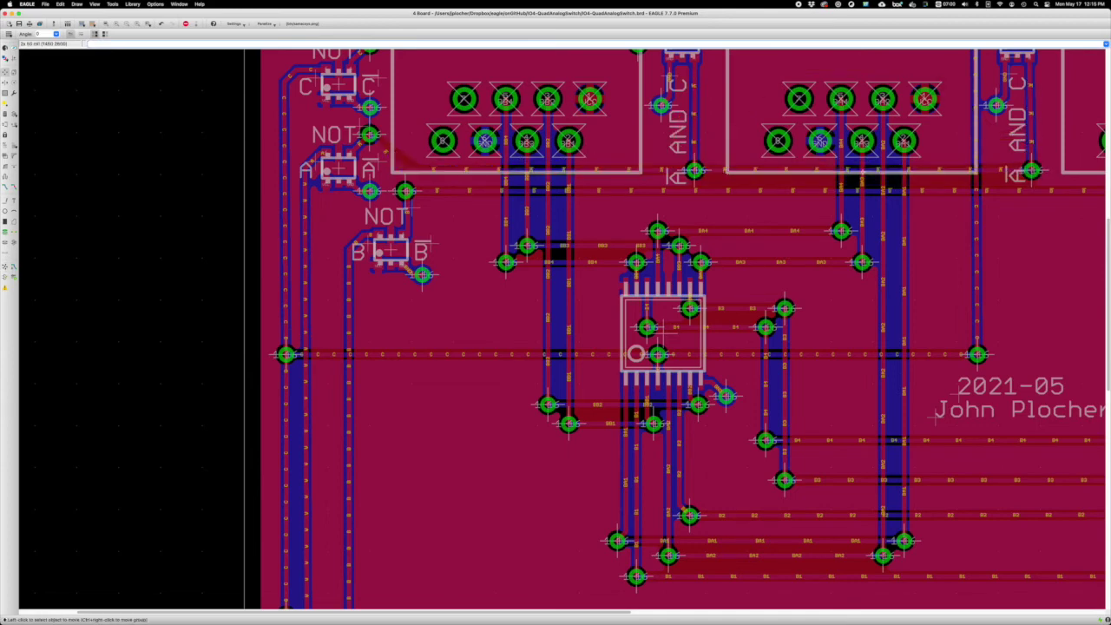
# - Place text labels A, B and C above the Digital connector's first three pins
pyautogui.hscroll(5, 371, 261)
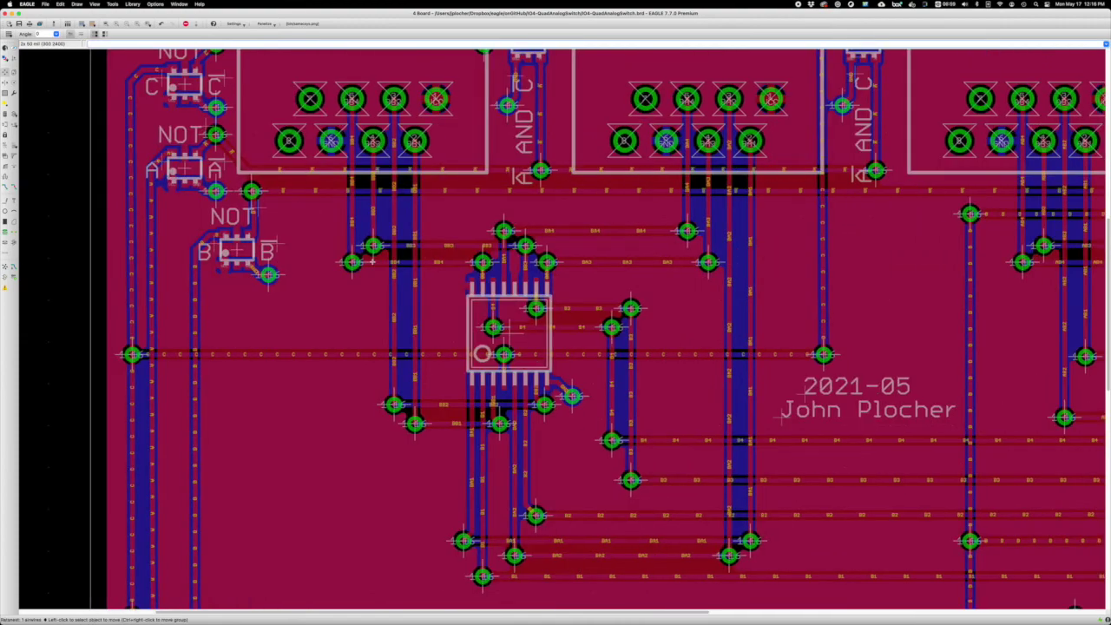
pyautogui.scroll(-3, 182, 228)
pyautogui.hscroll(4, 182, 228)
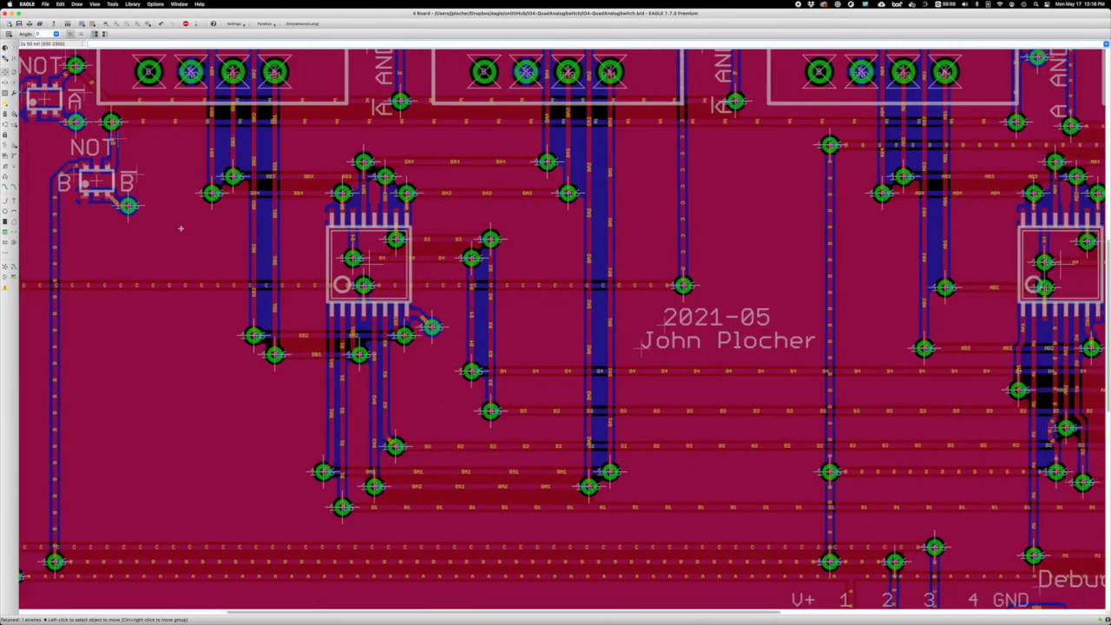
pyautogui.scroll(-6, 179, 228)
pyautogui.hscroll(8, 179, 228)
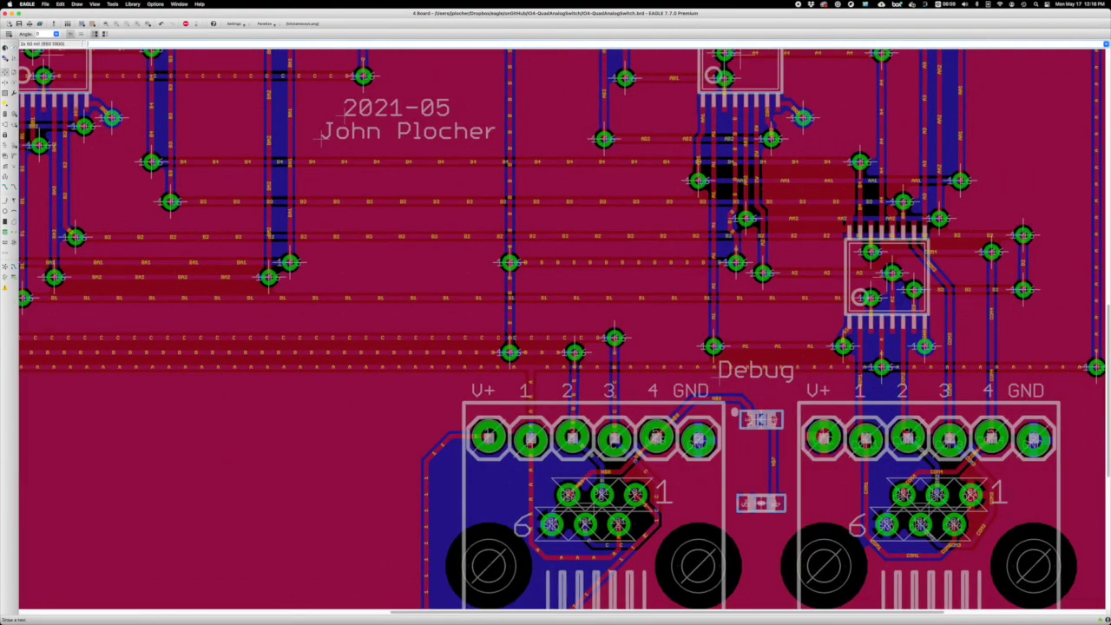
pyautogui.click(14, 187)
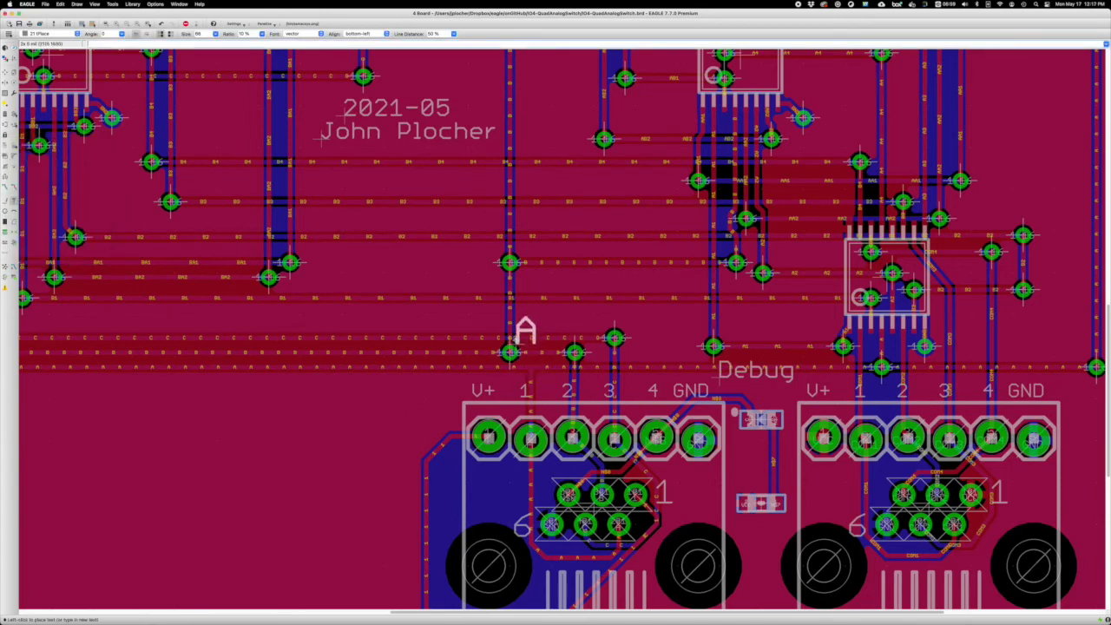
pyautogui.click(518, 329)
pyautogui.write('B')
pyautogui.press('Return')
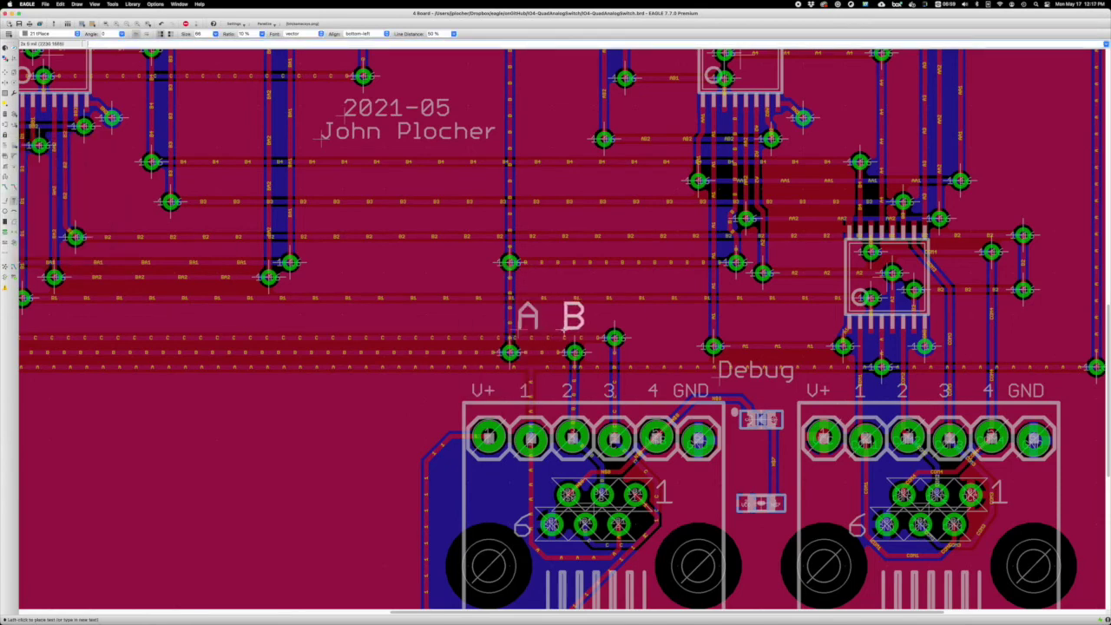
pyautogui.click(563, 330)
pyautogui.write('C')
pyautogui.press('Return')
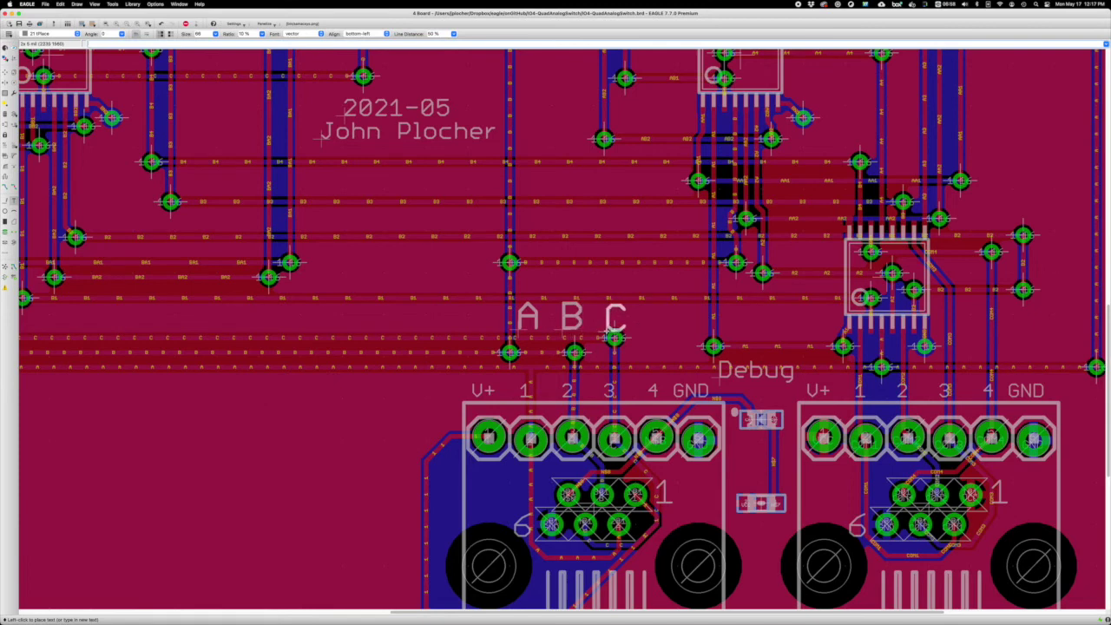
pyautogui.click(606, 335)
pyautogui.press('F7')
# - Add a vertical copy of the Debug text beside the labels, then switch to the schematic
pyautogui.press('F6')
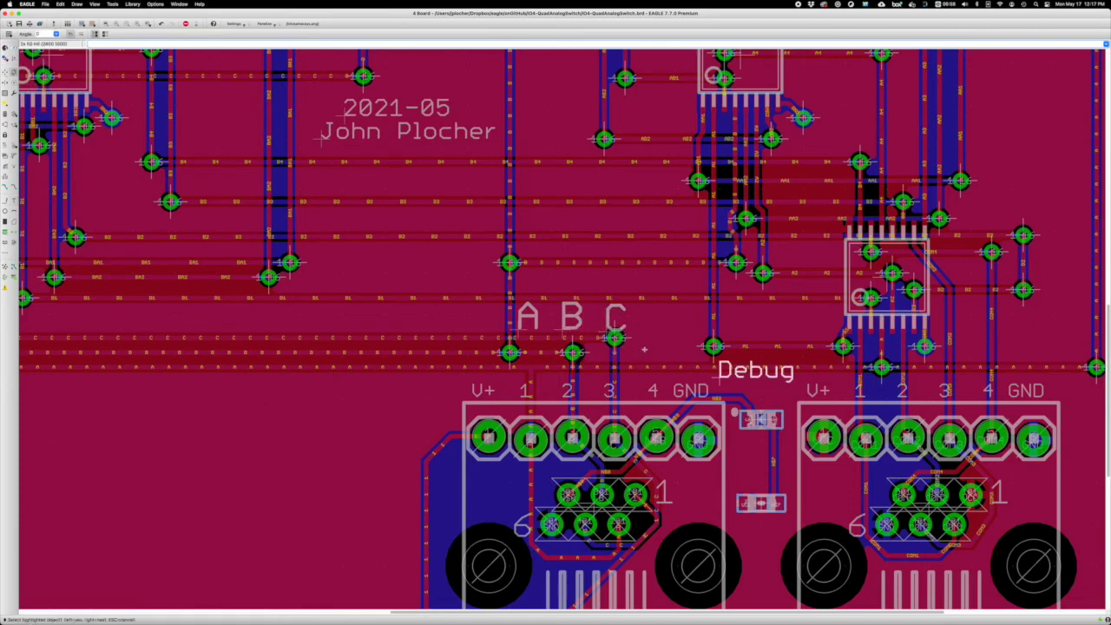
pyautogui.click(722, 372)
pyautogui.rightClick(659, 356)
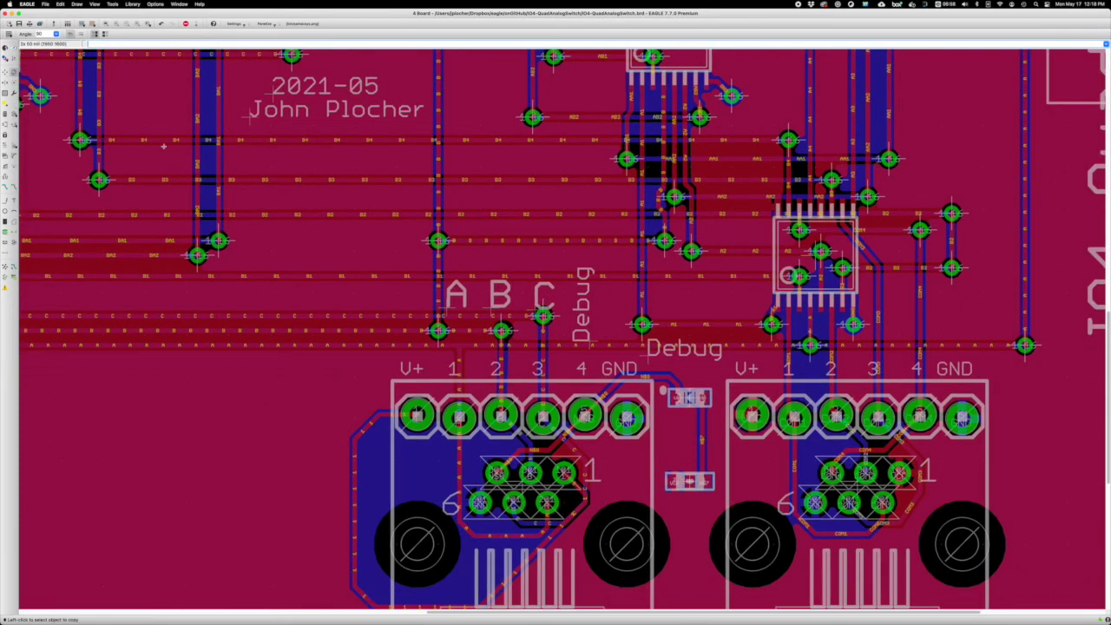
pyautogui.hotkey('alt', 'F2')
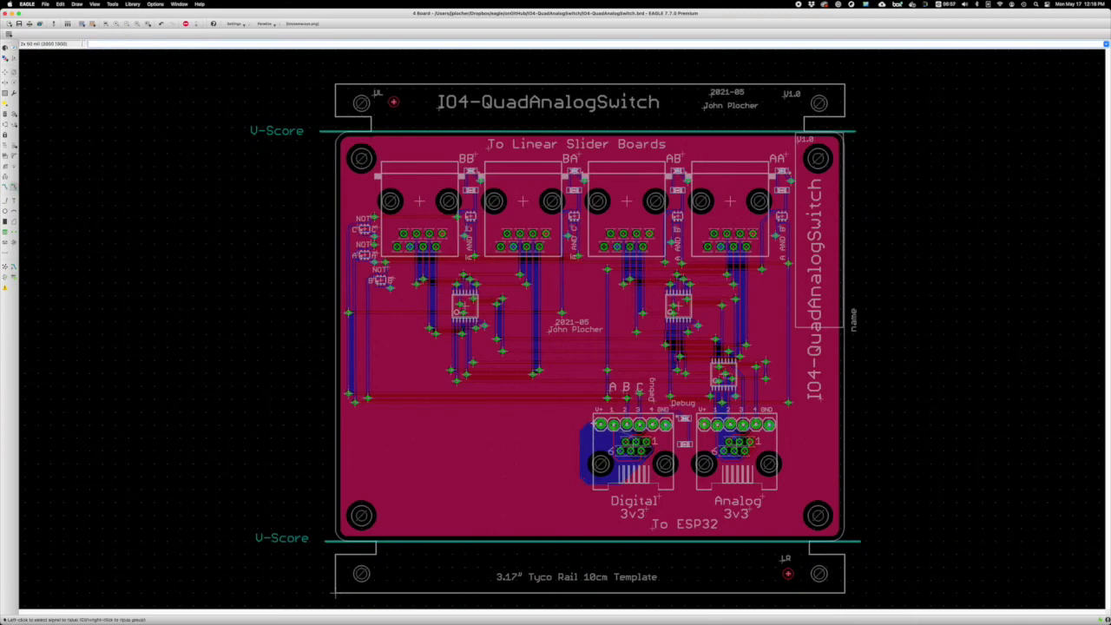
pyautogui.hotkey('alt', '1')
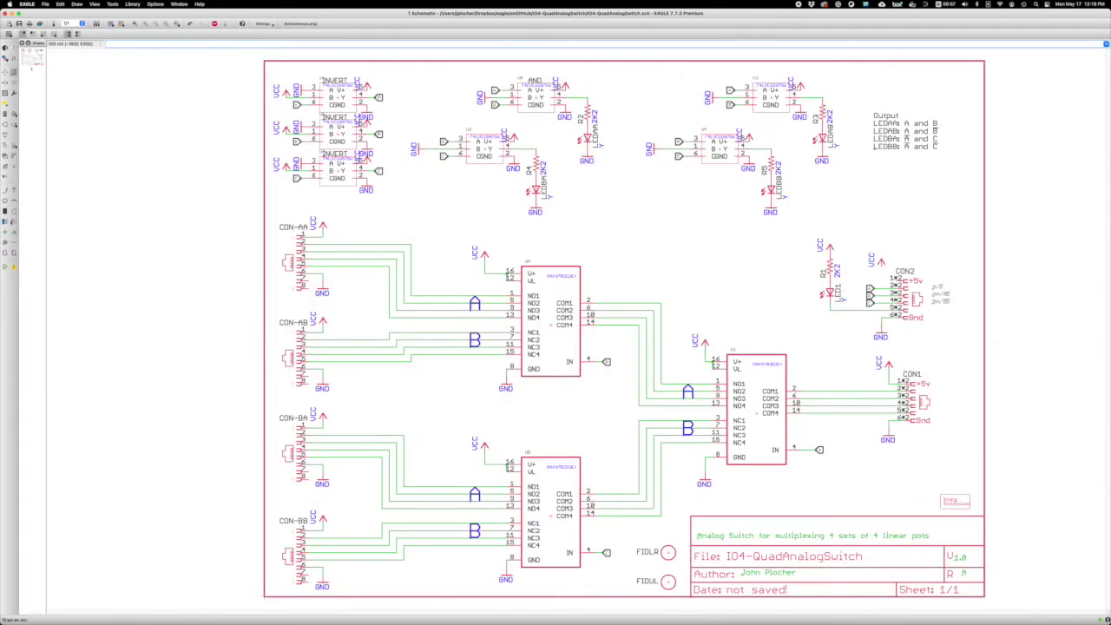
# - Leave the schematic after trying Net and Delete, returning to the board layout zoomed to fit
pyautogui.click(14, 221)
pyautogui.click(5, 113)
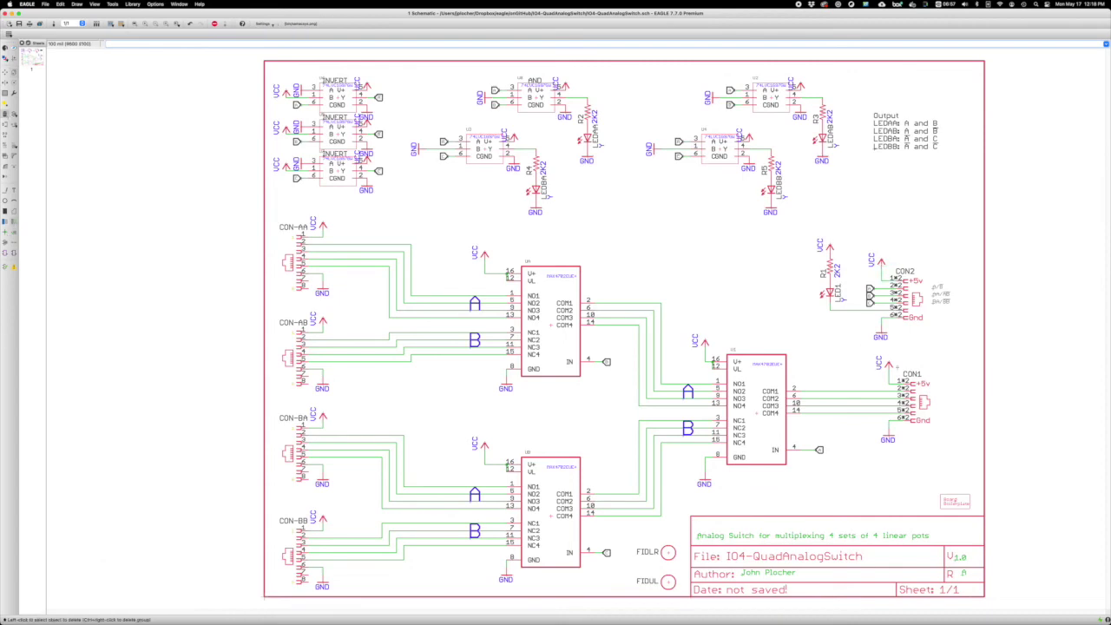
pyautogui.click(55, 24)
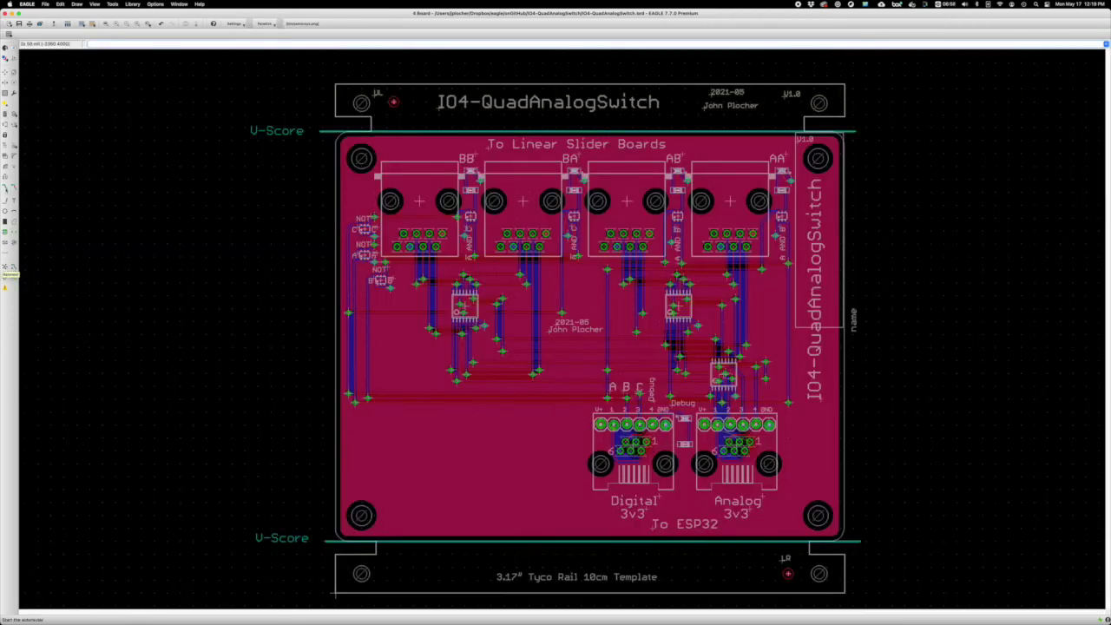
pyautogui.scroll(8, 762, 463)
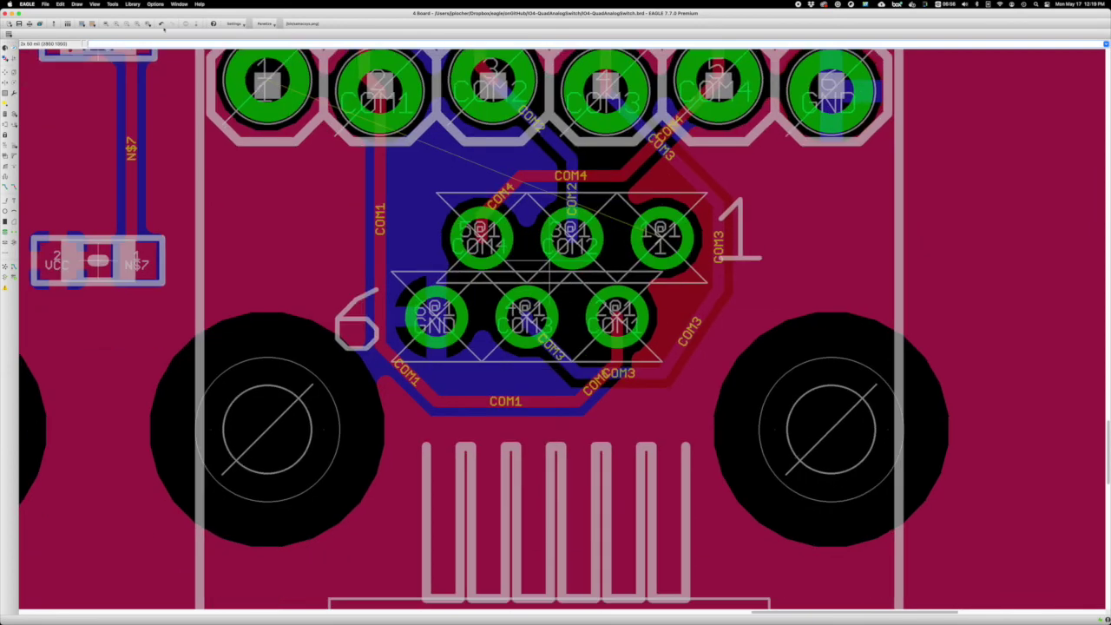
pyautogui.click(106, 23)
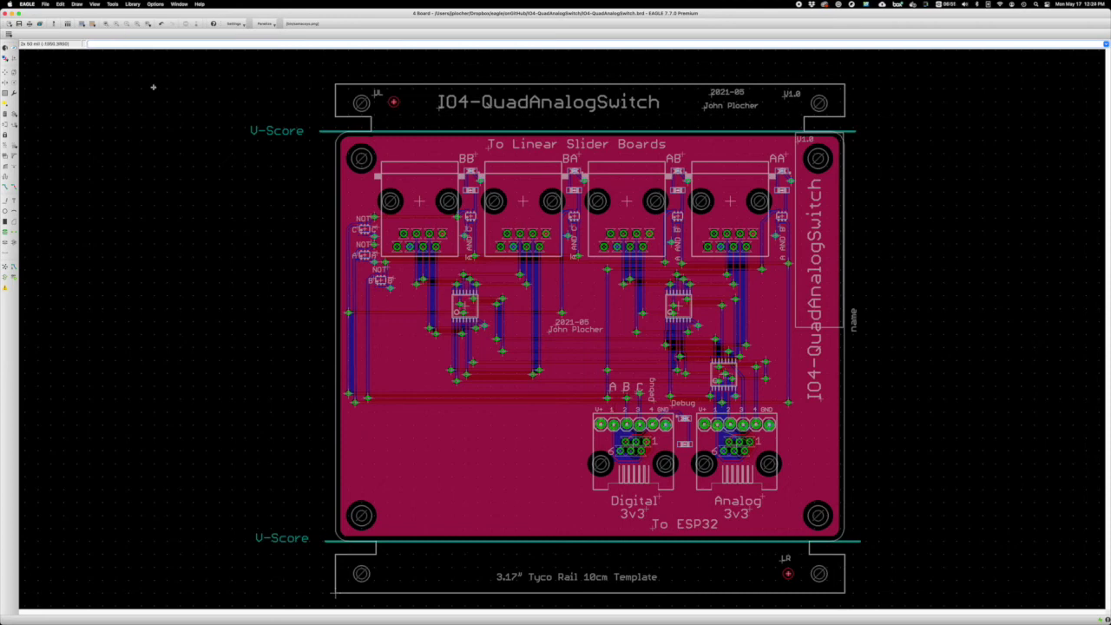
# - Draw a group outline around the traces near the NOT gates
pyautogui.click(342, 210)
pyautogui.scroll(5, 286, 238)
pyautogui.click(610, 150)
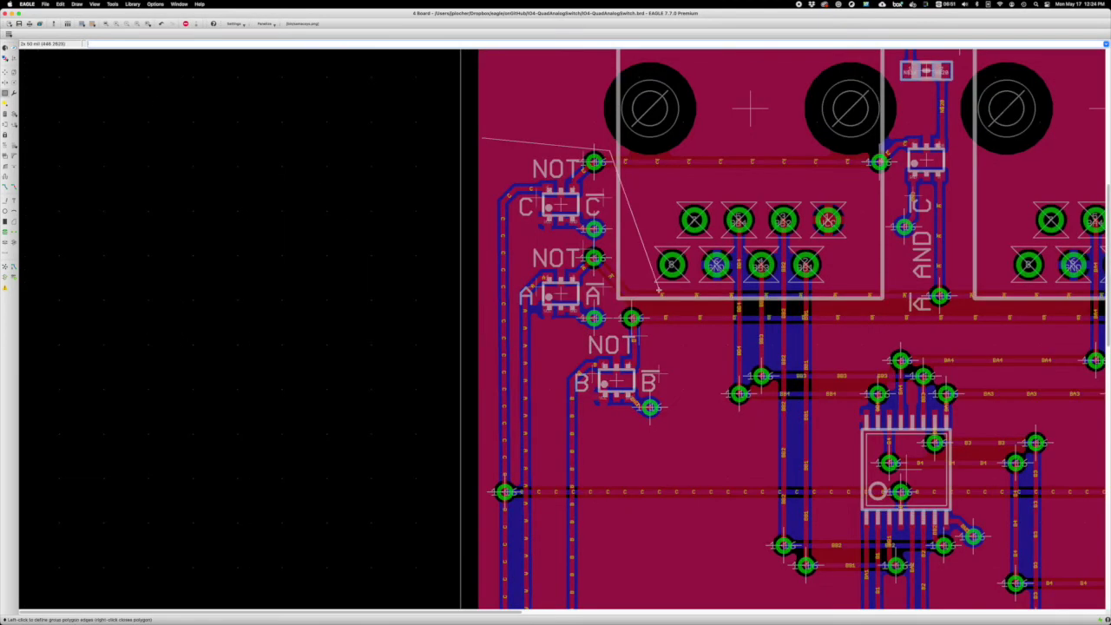
pyautogui.click(634, 306)
pyautogui.scroll(-5, 547, 486)
pyautogui.click(546, 412)
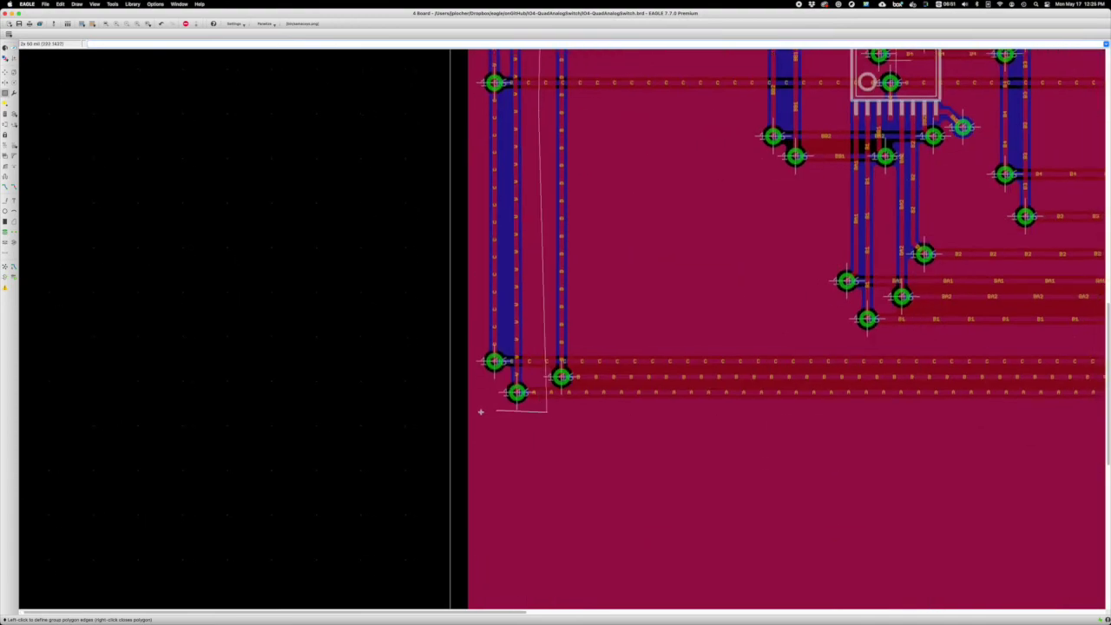
pyautogui.click(481, 412)
pyautogui.scroll(2, 474, 347)
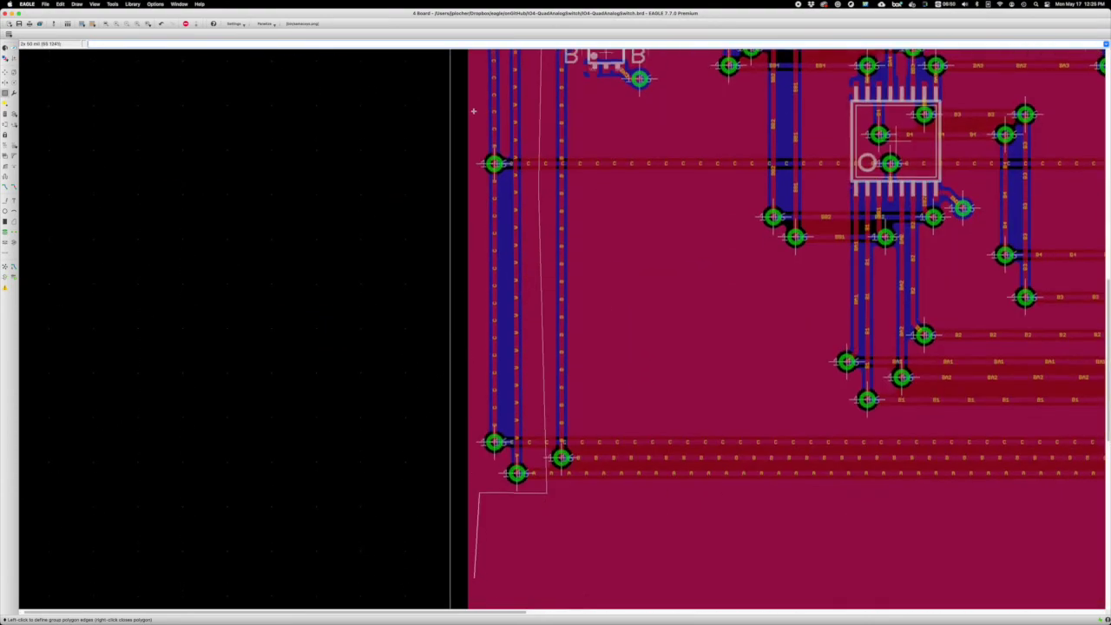
pyautogui.rightClick(473, 111)
pyautogui.scroll(5, 460, 261)
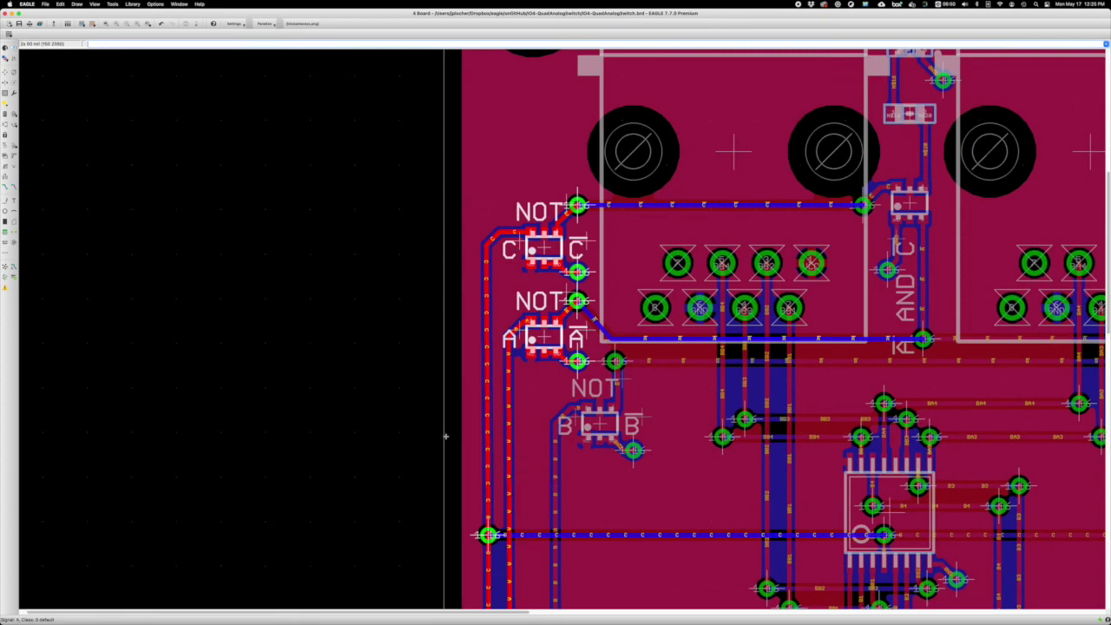
# - Regroup the NOT-gate traces and drop them slightly to the right
pyautogui.rightClick(511, 295)
pyautogui.click(536, 385)
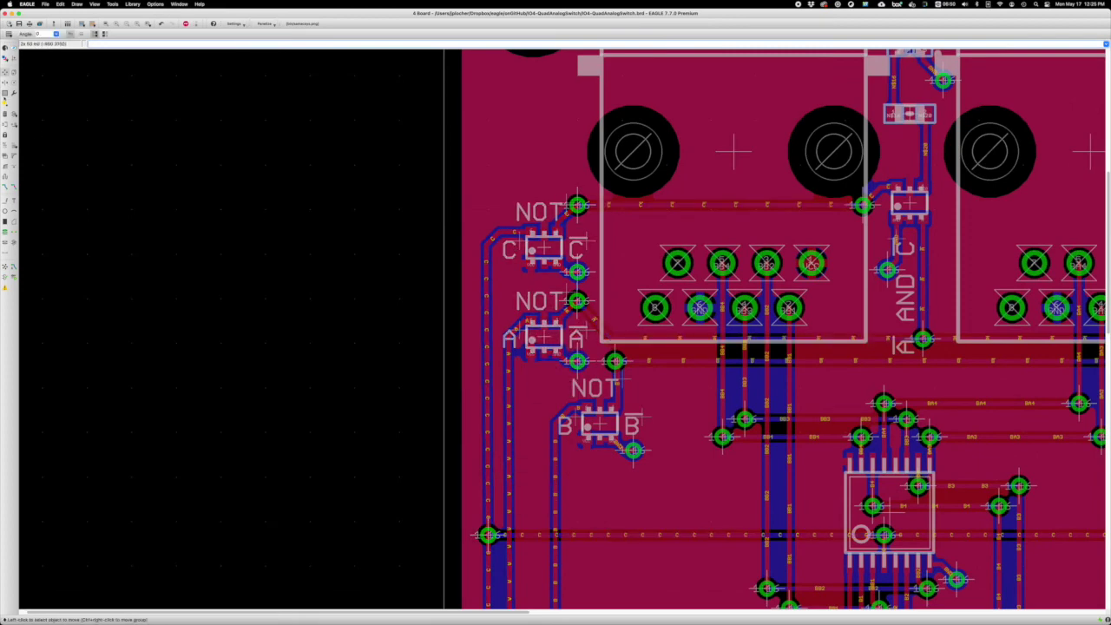
pyautogui.click(536, 405)
pyautogui.click(618, 268)
pyautogui.rightClick(574, 205)
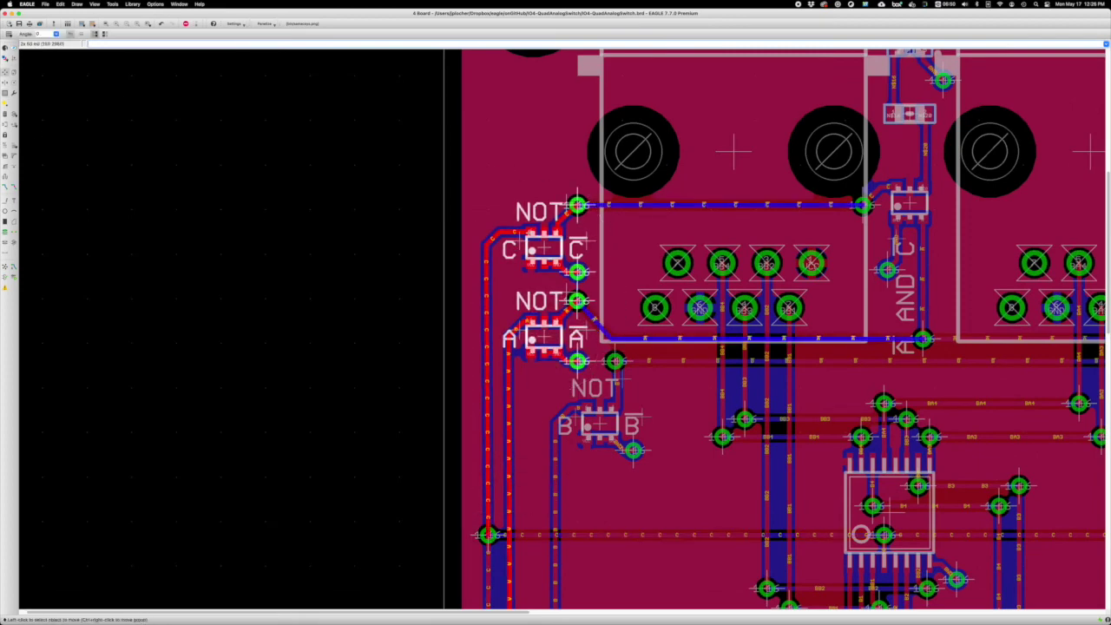
pyautogui.click(576, 207)
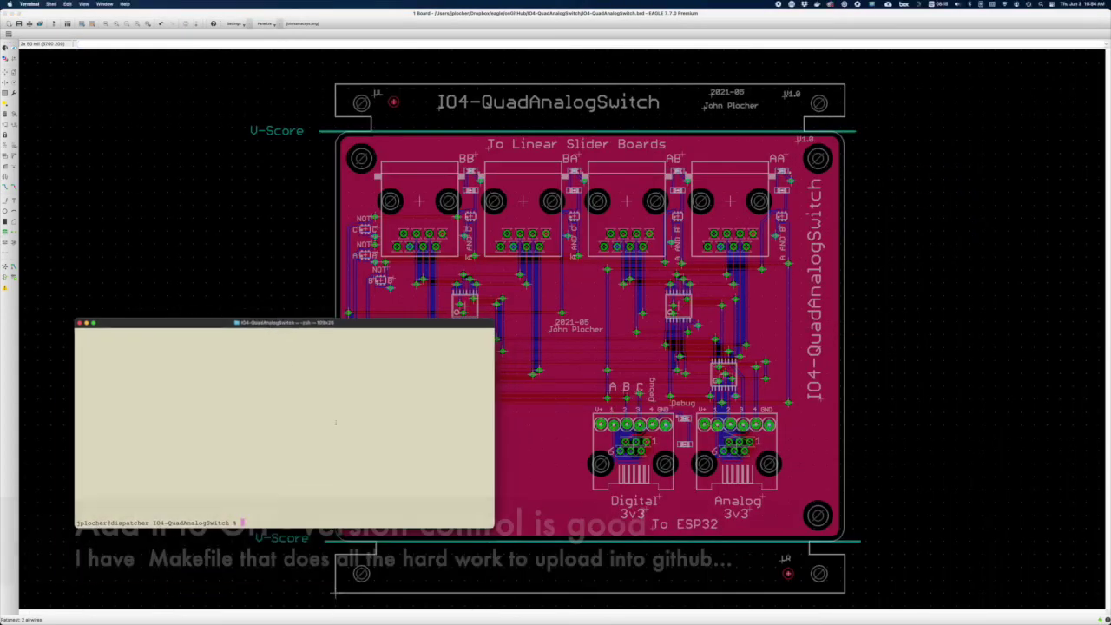
# - List the project files, view the Makefile, and run make create to build the GitHub repository
pyautogui.write('ls')
pyautogui.press('Return')
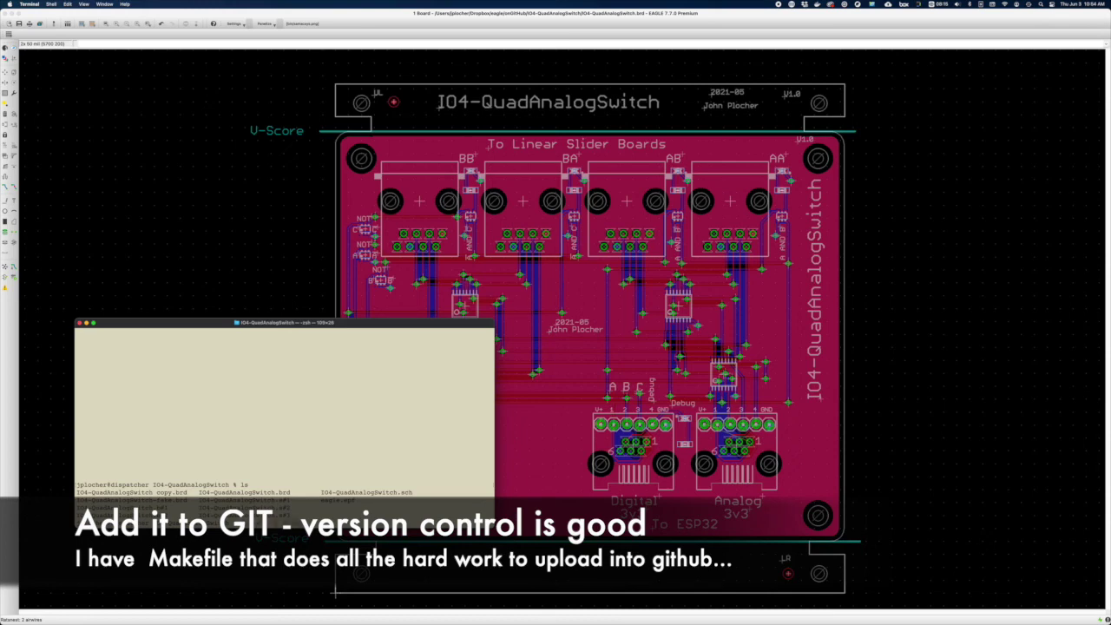
pyautogui.write('more Makefile')
pyautogui.press('Return')
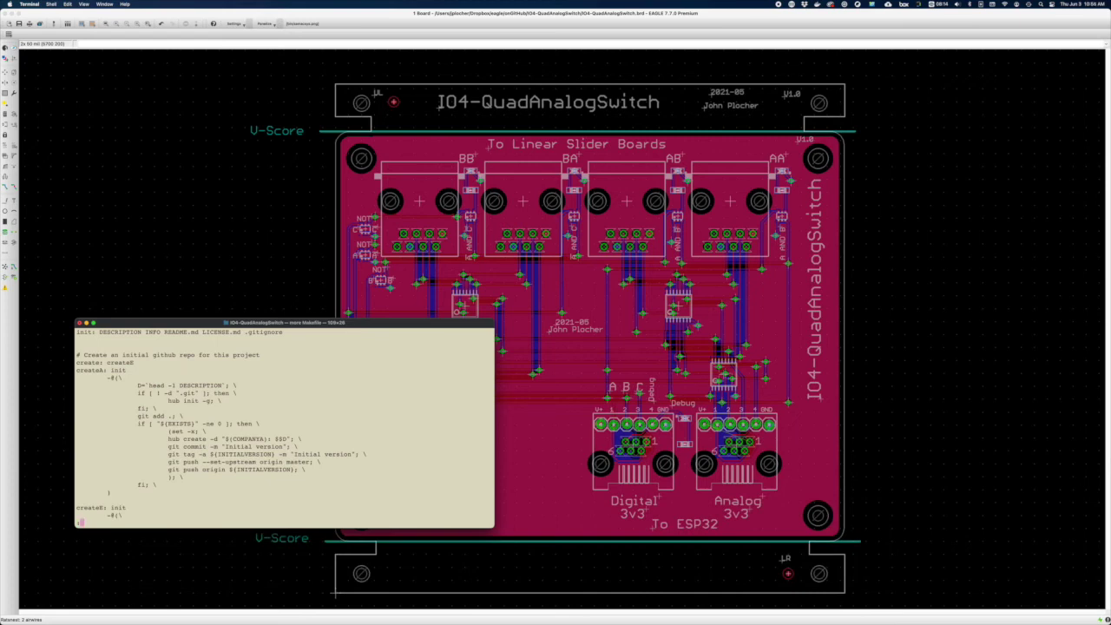
pyautogui.write('qmake create')
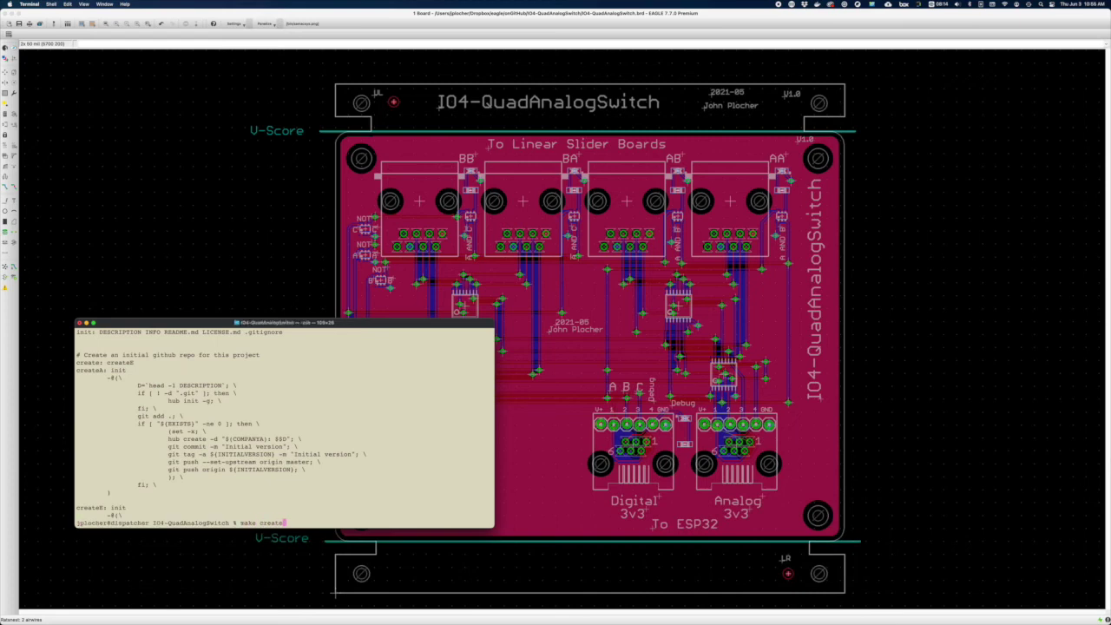
pyautogui.press('Return')
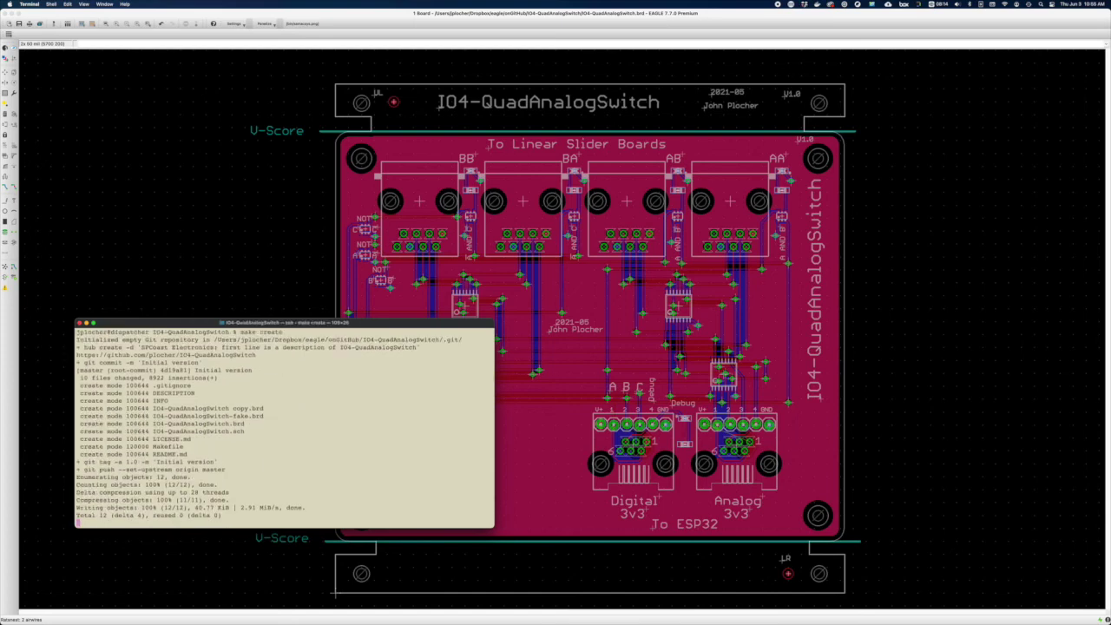
# - Confirm with git status that everything is committed and view the IO4-QuadAnalogSwitch repository page
pyautogui.write('git ')
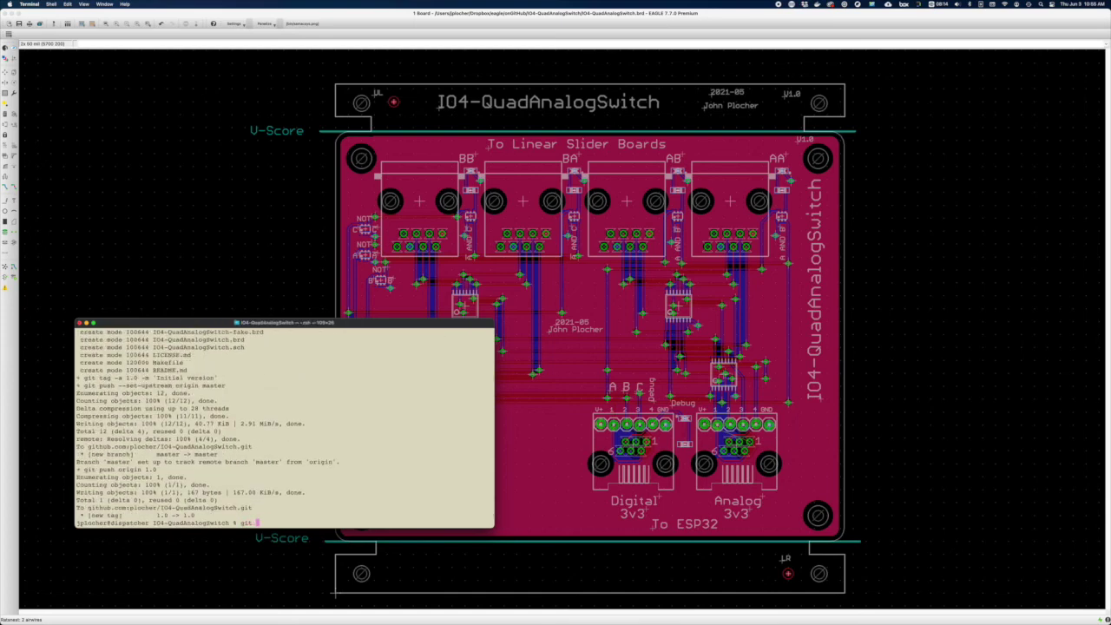
pyautogui.write('status')
pyautogui.press('Return')
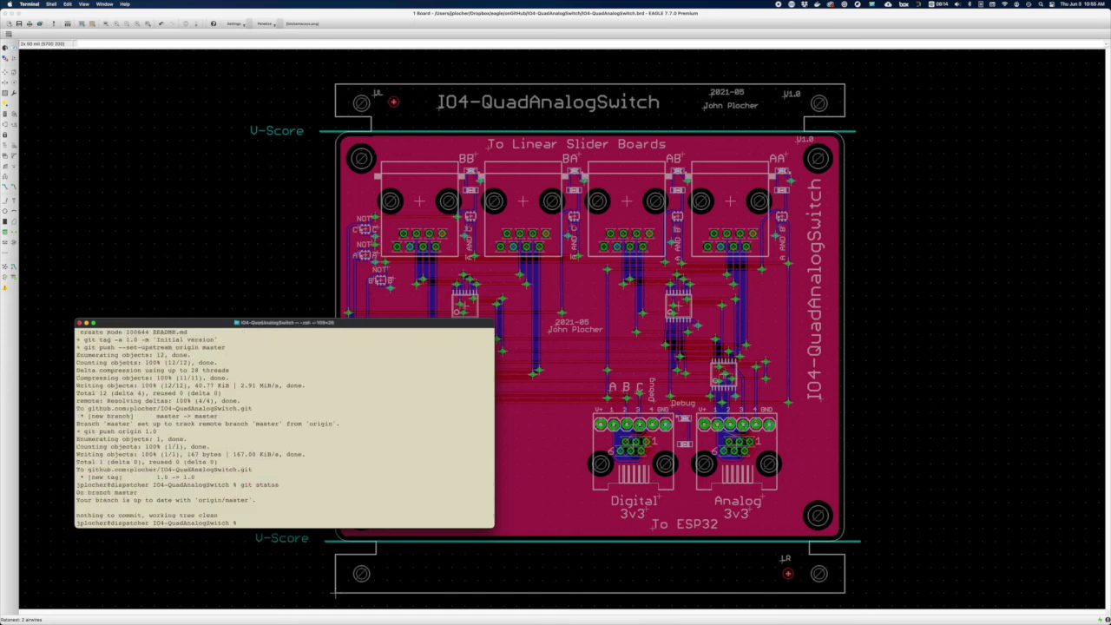
pyautogui.press('super+Tab')
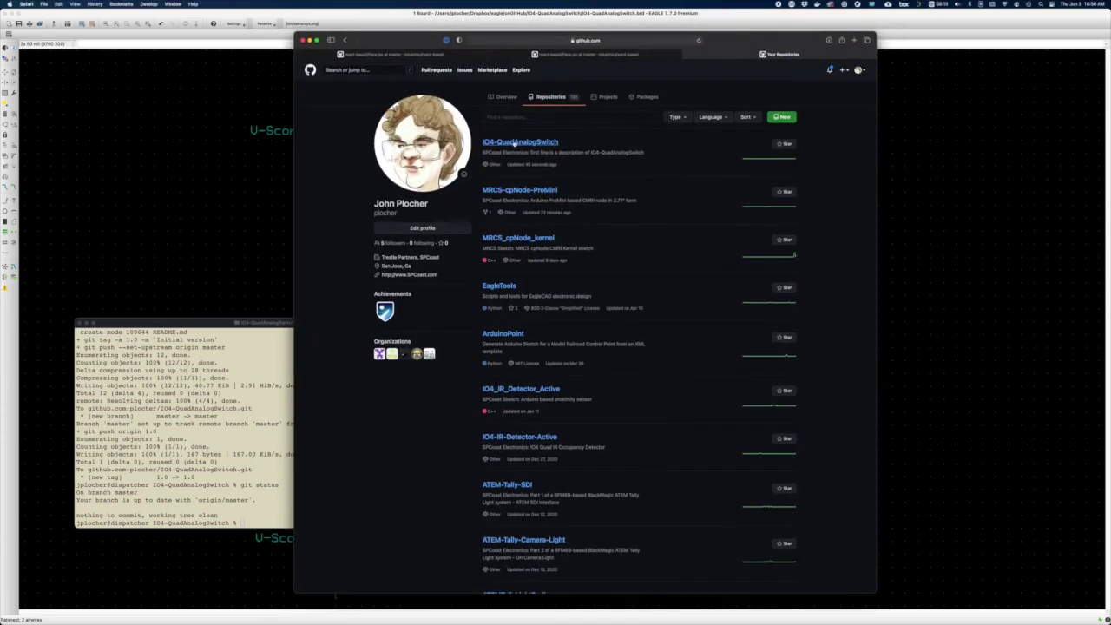
pyautogui.click(509, 145)
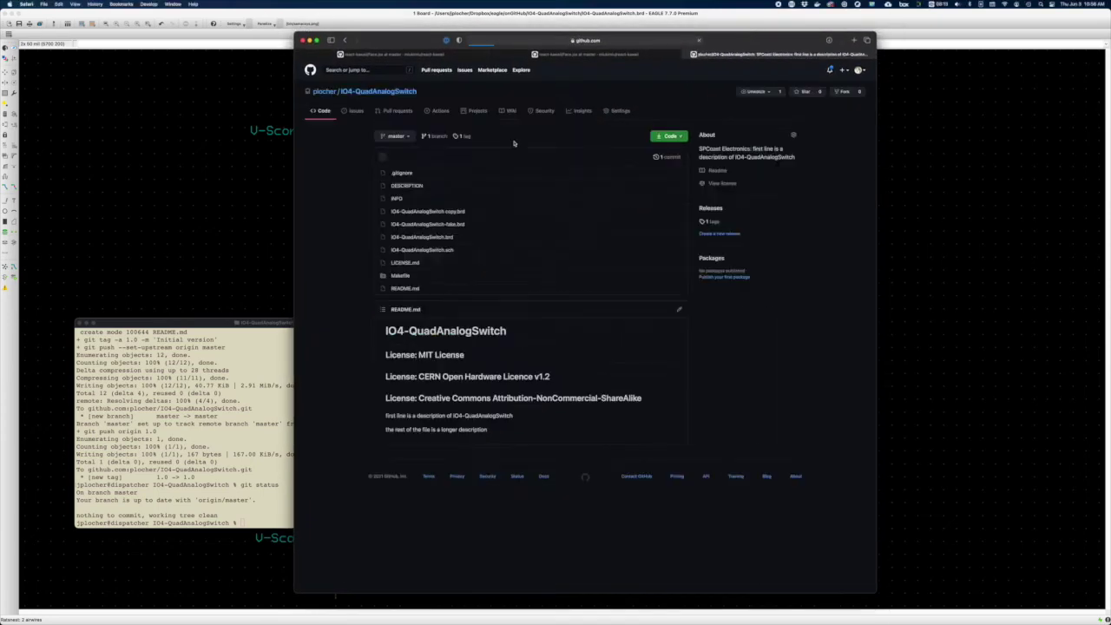
pyautogui.click(263, 349)
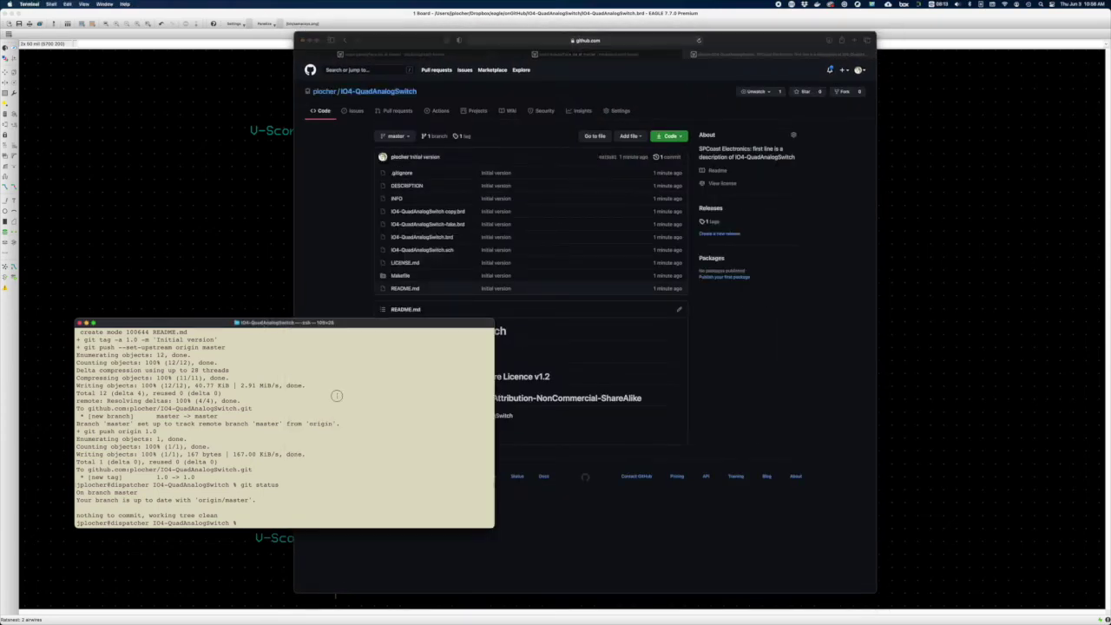
pyautogui.click(283, 522)
# - Open DESCRIPTION, INFO, LICENSE.md and README.md in vi and begin the line 'An ESP32 only has'
pyautogui.write('viDESCRIPTION INFO ')
pyautogui.write('LICENSE.md RE')
pyautogui.press('Tab')
pyautogui.press('Return')
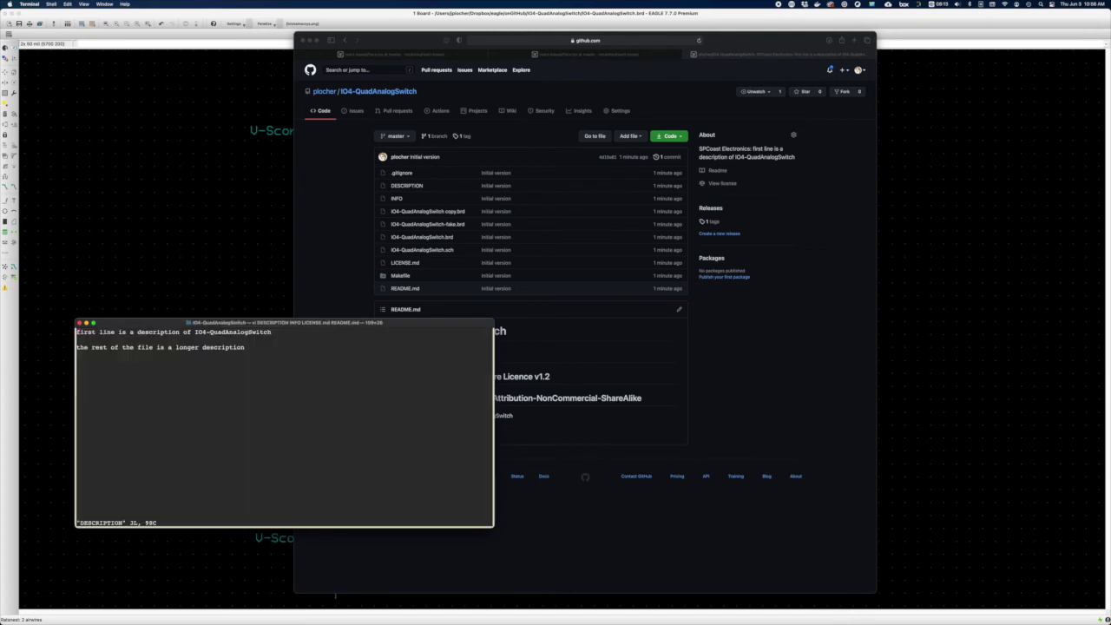
pyautogui.press('c')
pyautogui.press('c')
pyautogui.write('An ESP32 only')
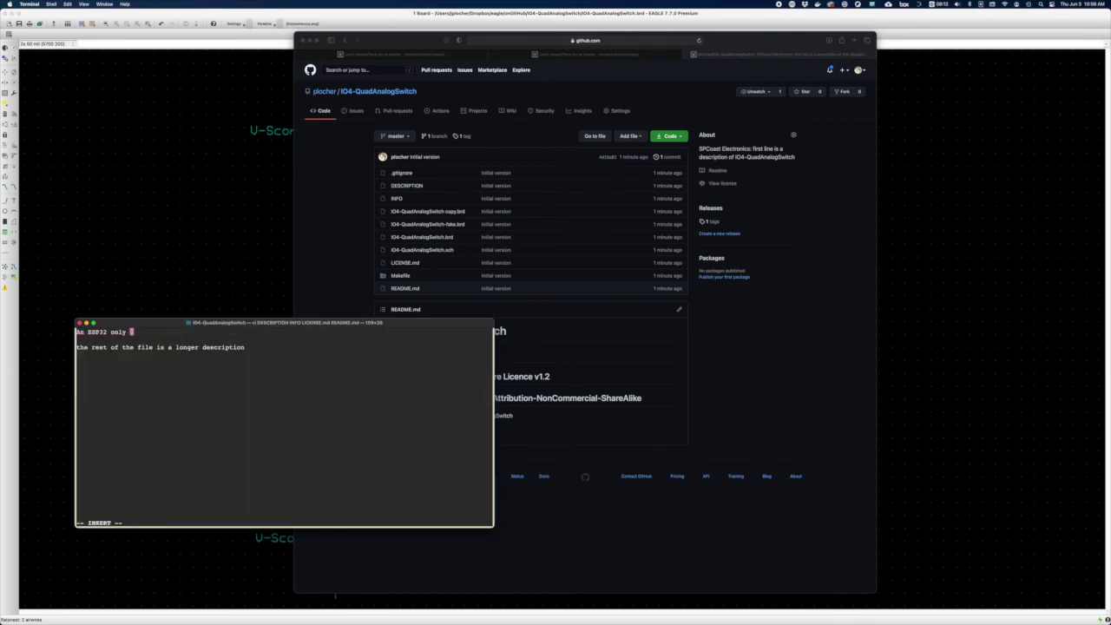
pyautogui.write(' has')
pyautogui.press('Escape')
pyautogui.press('O')
pyautogui.hotkey('shift', 'q')
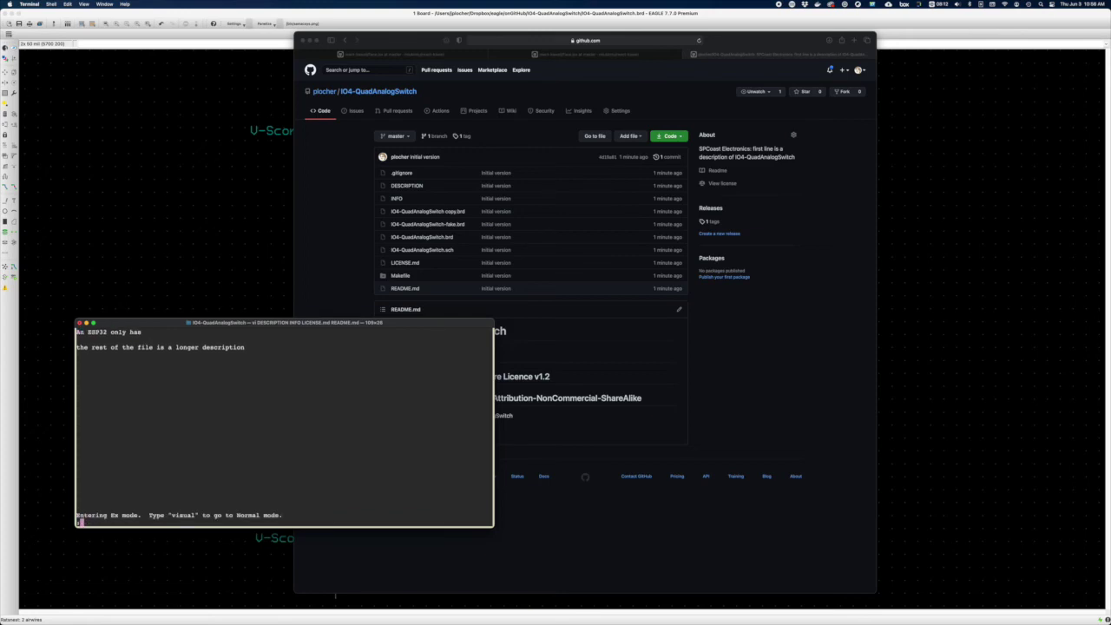
pyautogui.write('Quad Analog switch -')
pyautogui.write(' 16 inputs to 4 A/D lin')
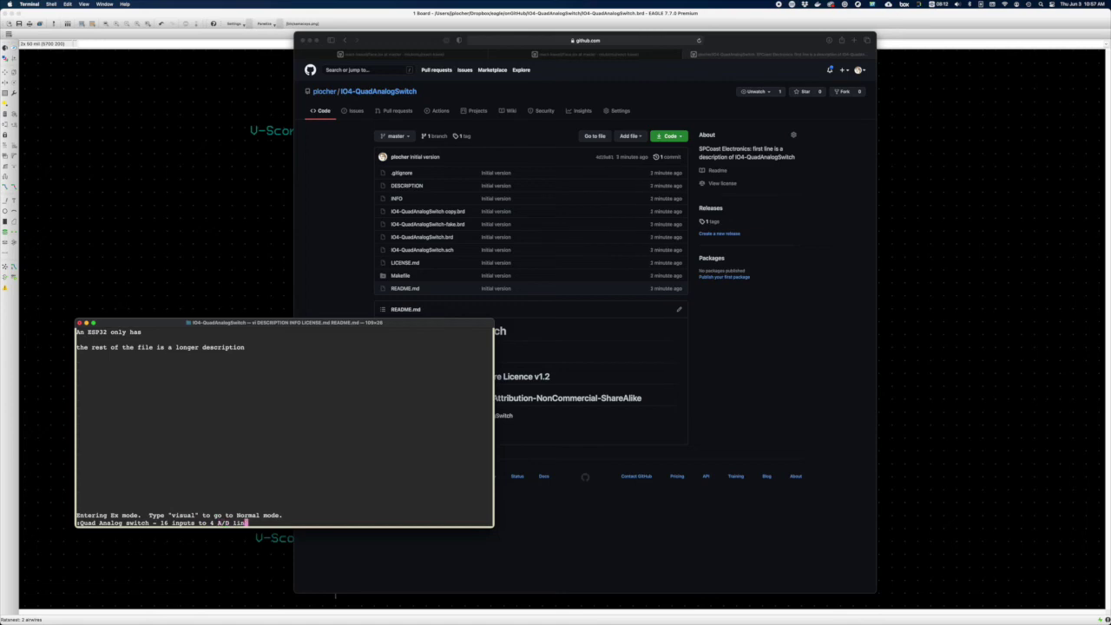
pyautogui.write('es')
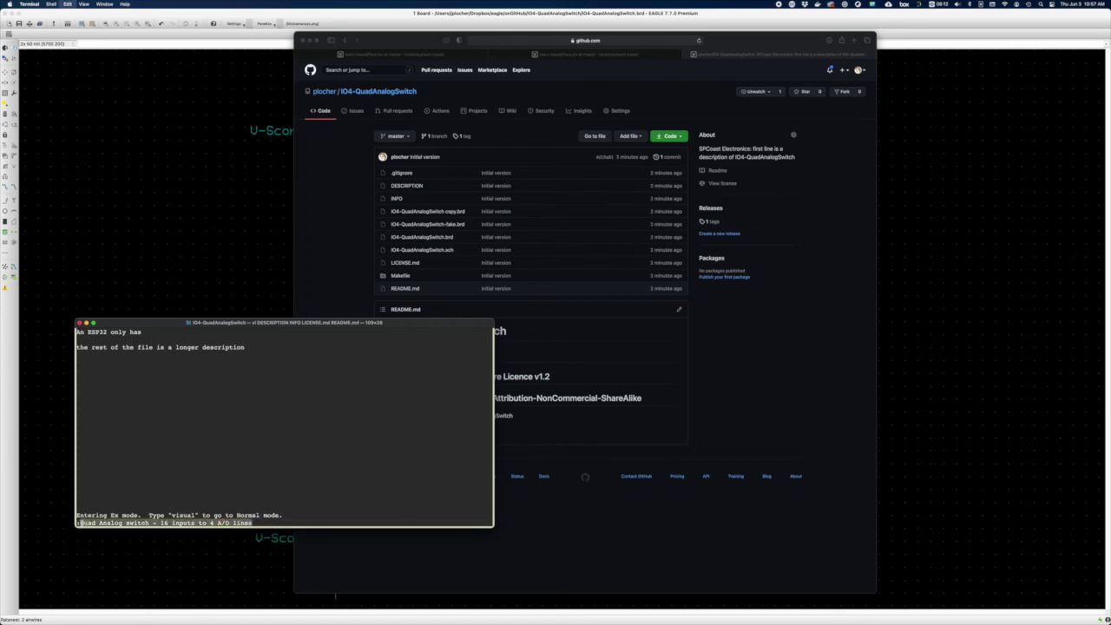
pyautogui.press('BackSpace')
pyautogui.press('BackSpace')
pyautogui.press('BackSpace')
pyautogui.press('BackSpace')
pyautogui.press('BackSpace')
pyautogui.press('BackSpace')
pyautogui.press('BackSpace')
pyautogui.press('BackSpace')
pyautogui.press('BackSpace')
pyautogui.write('vi')
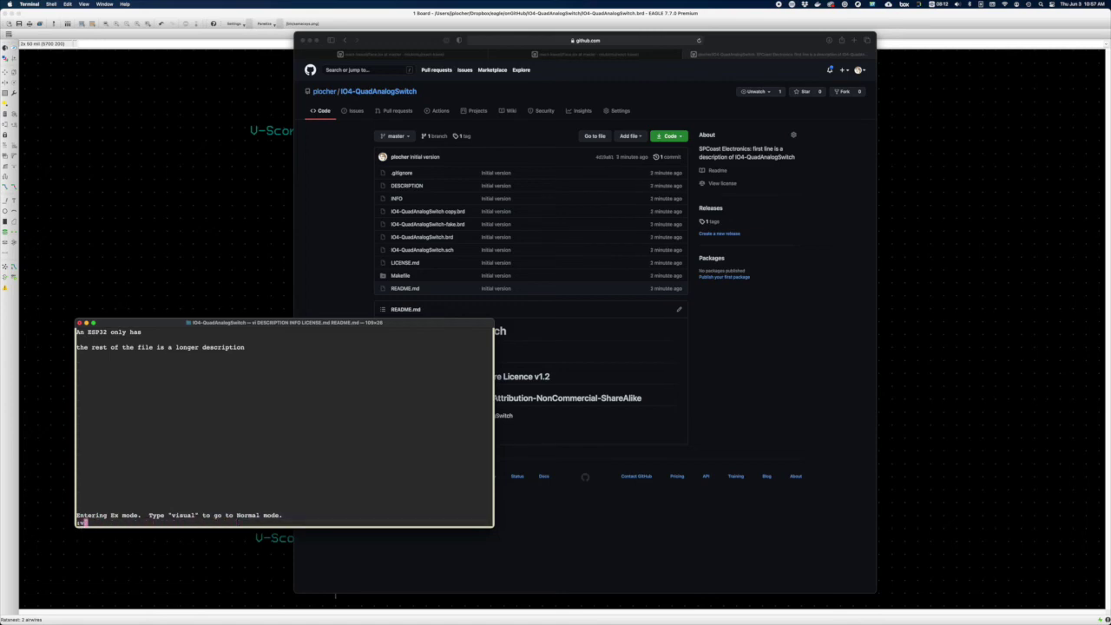
pyautogui.write('sual')
pyautogui.press('Return')
# - Finish the ESP32 line with '4x usable A/D lines when WiFi is also used' and add the multiplexor description
pyautogui.press('A')
pyautogui.press('Return')
pyautogui.press('Escape')
pyautogui.write('jA 4x usab')
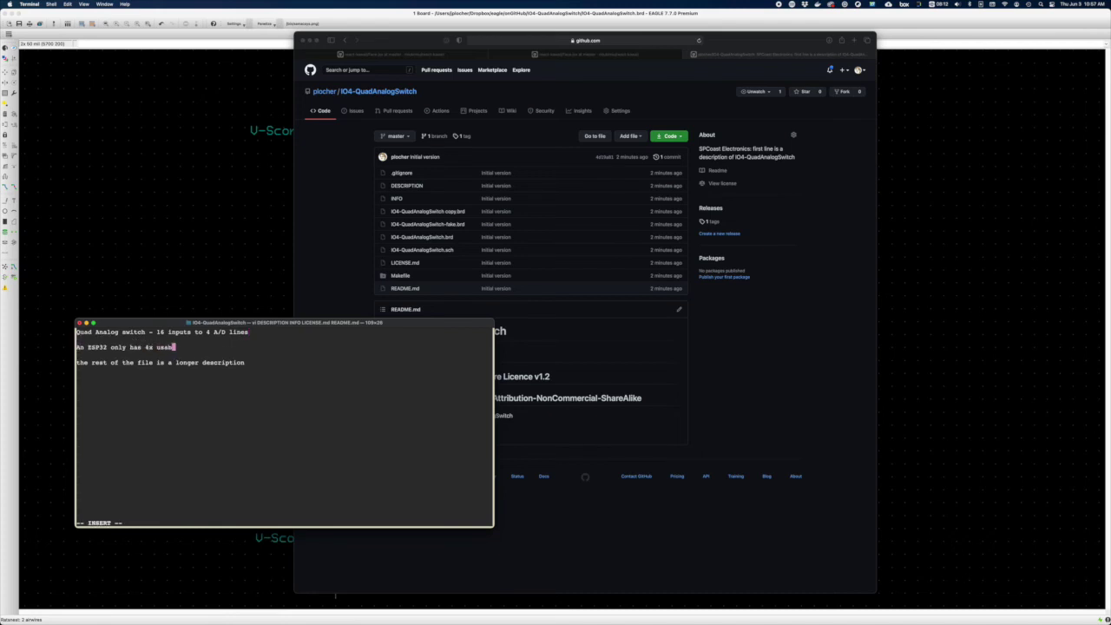
pyautogui.write('le A/D lines when WiFi is a')
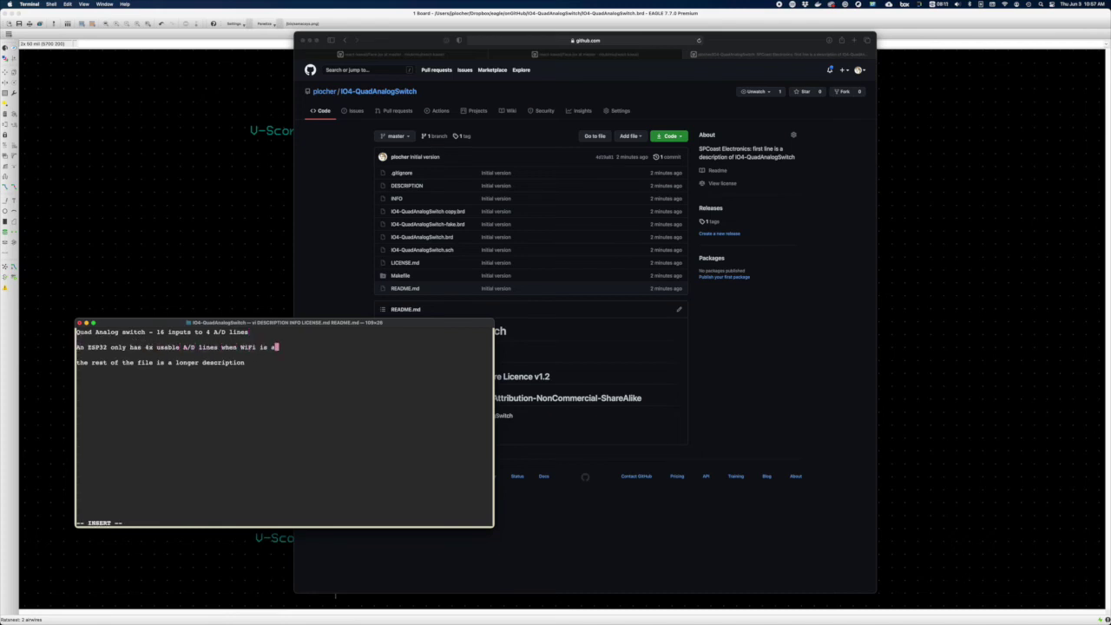
pyautogui.write('lso used.')
pyautogui.press('Escape')
pyautogui.write('jcG')
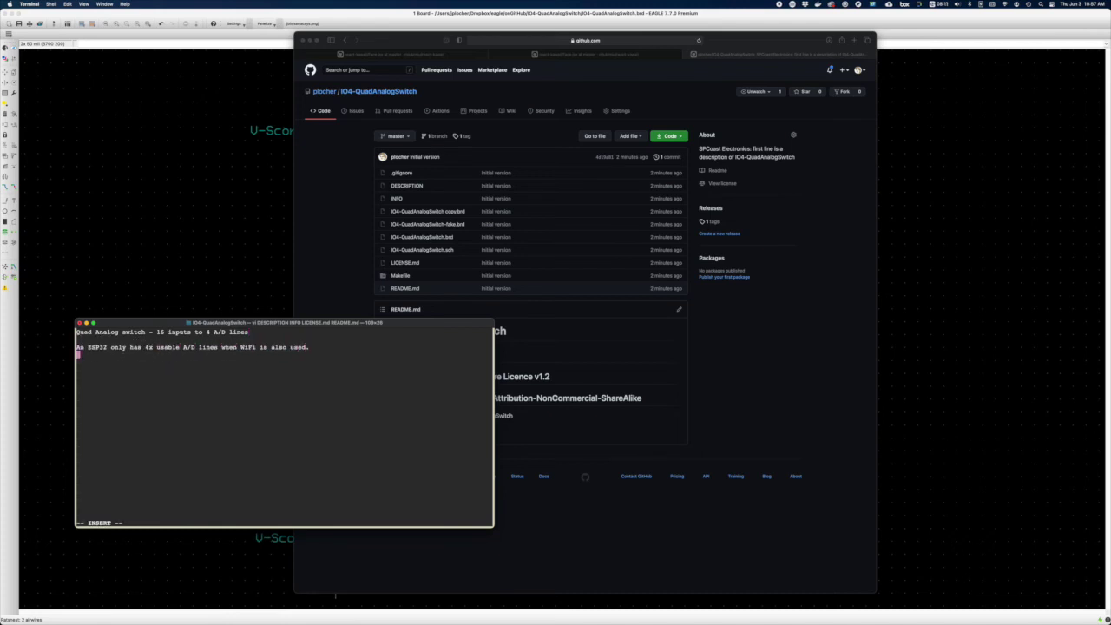
pyautogui.write('This board is a multiplexor ')
pyautogui.write('for ')
pyautogui.write('banks of 4 ')
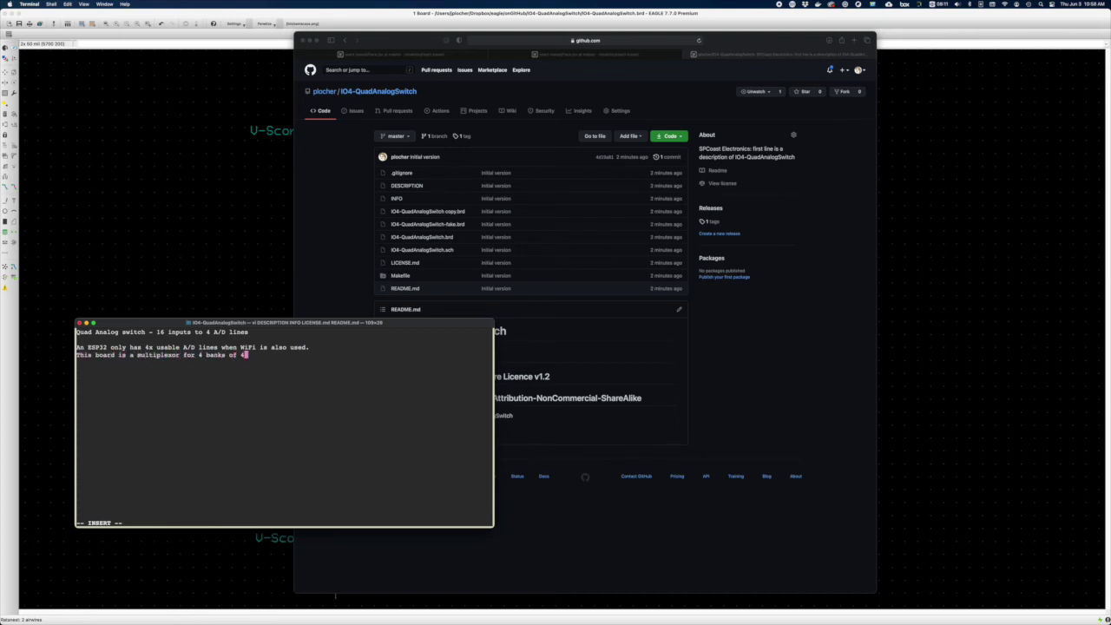
pyautogui.write('analog inputs to those A/D')
pyautogui.write(' lines.')
# - Describe the LED layout lighting preset-controller use case with 4 banks of 4 linear potentiometers
pyautogui.press('Return')
pyautogui.press('Return')
pyautogui.write('The initial use ca')
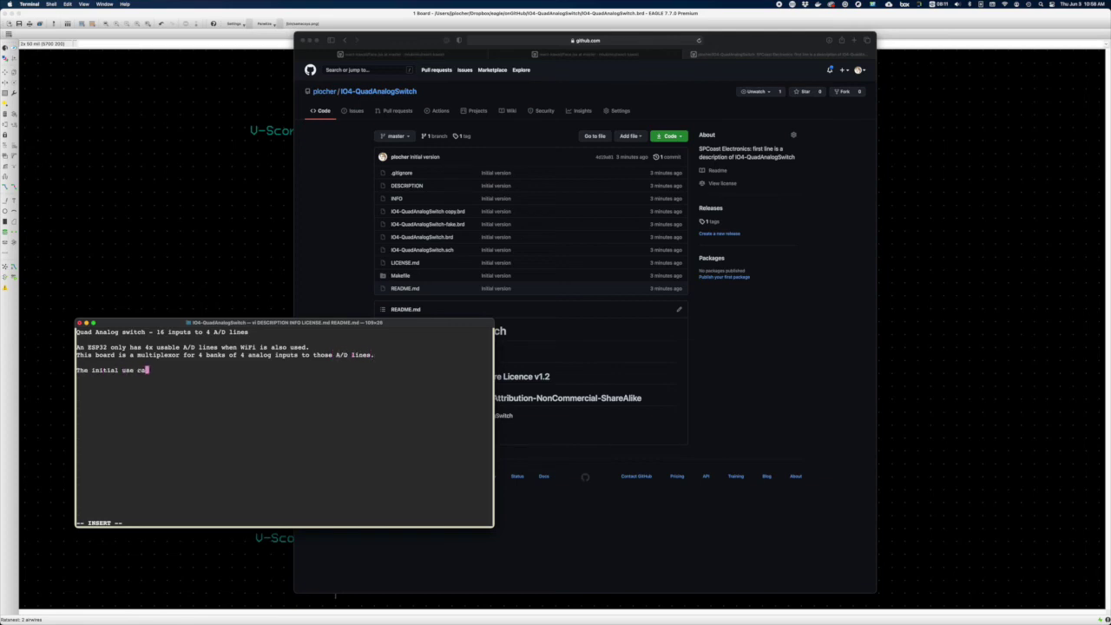
pyautogui.write('se is to support a prese')
pyautogui.write('t controller f')
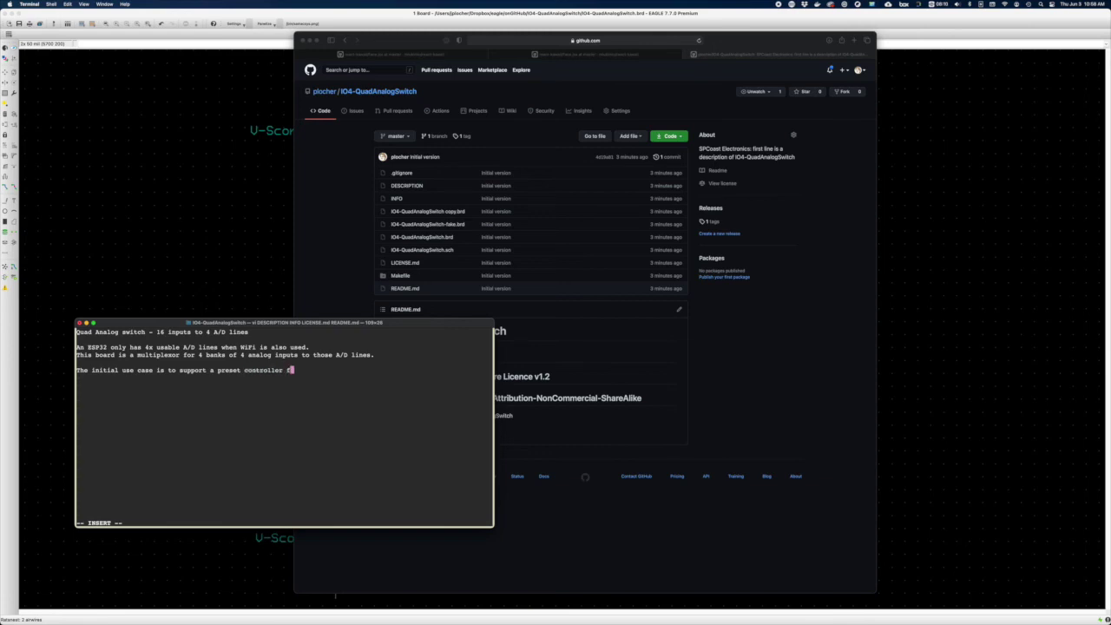
pyautogui.write('or LED layout lighting')
pyautogui.press('Return')
pyautogui.write('that ')
pyautogui.write('has R,G,B')
pyautogui.write(' and W levels for')
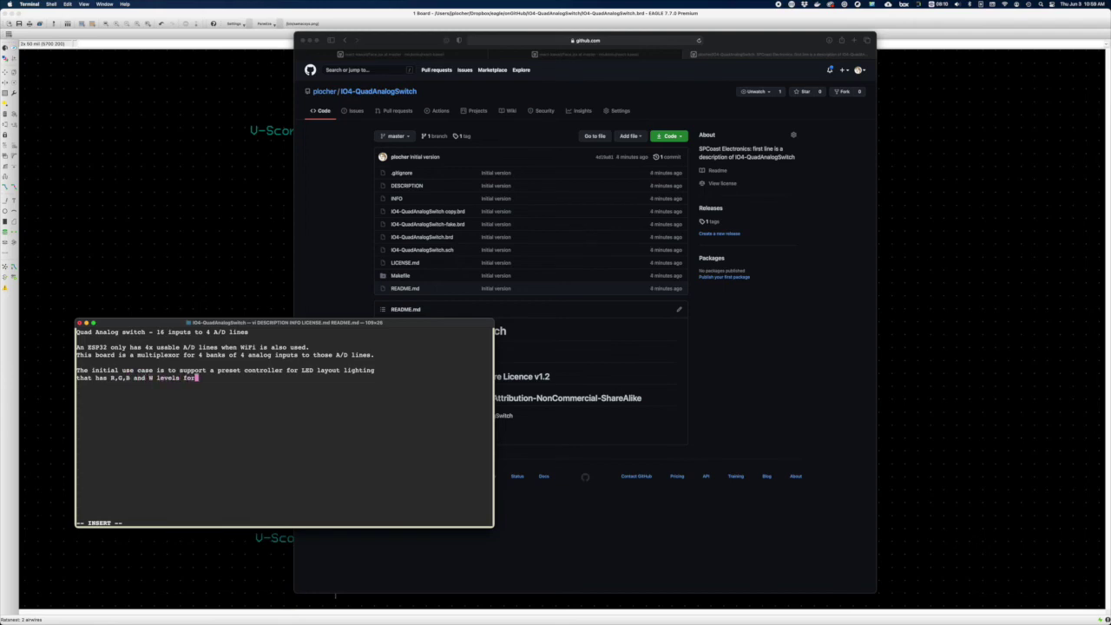
pyautogui.write(' Background ho')
pyautogui.write('rizon, background sk')
pyautogui.write('y, foreground sk')
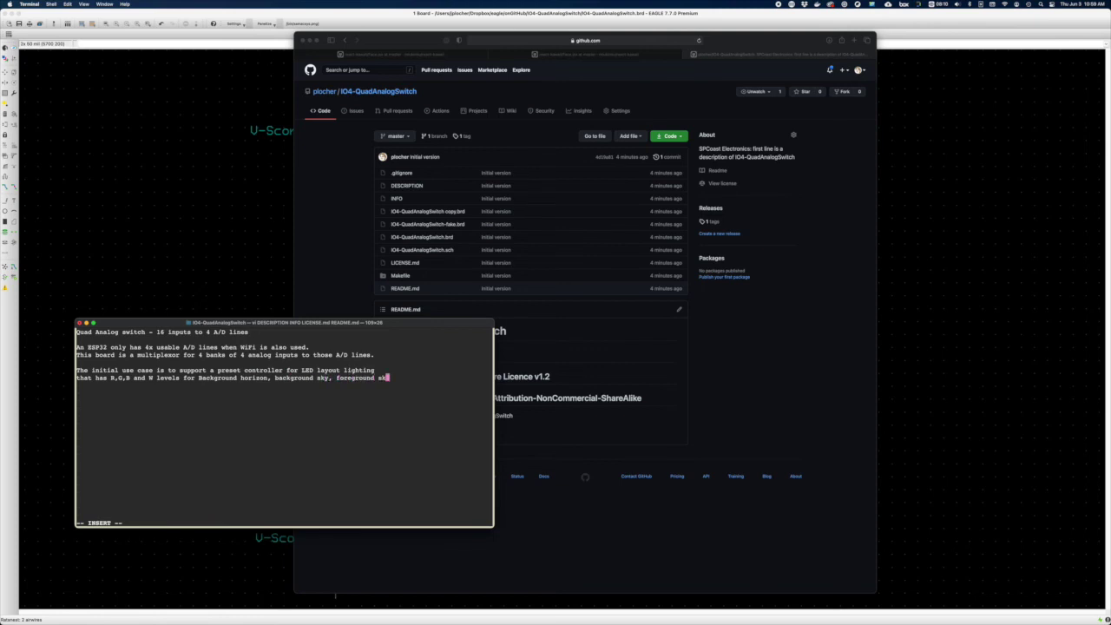
pyautogui.write('y and ')
pyautogui.write('suplementary lighting.')
pyautogui.press('Return')
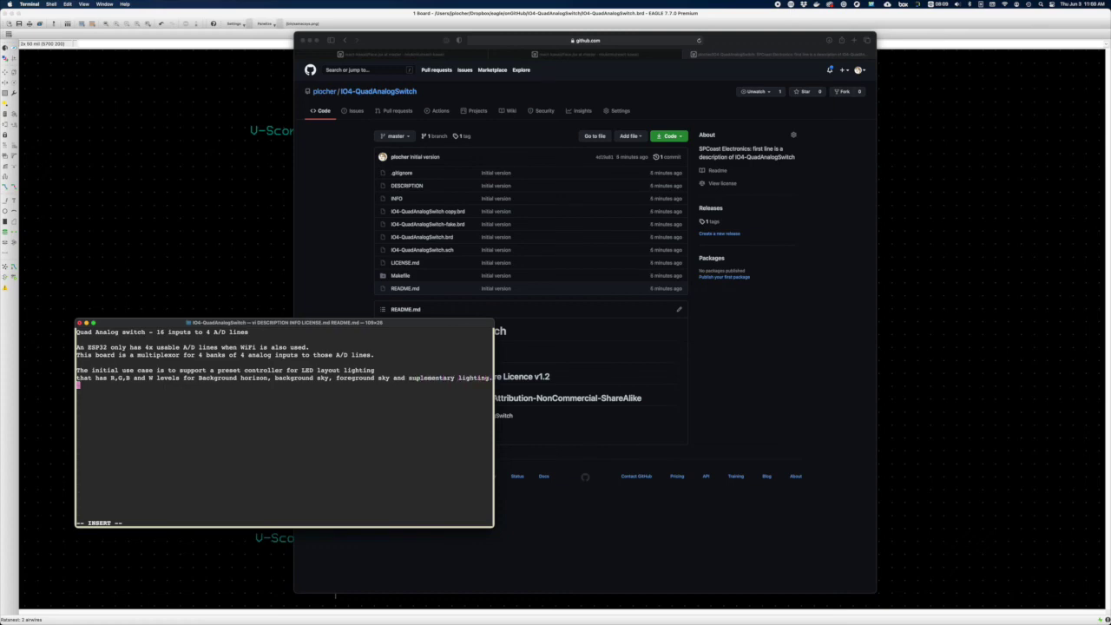
pyautogui.write('(that is, 4 banks ')
pyautogui.write('of 4 linear pote')
pyautogui.write('ntiometers each...)')
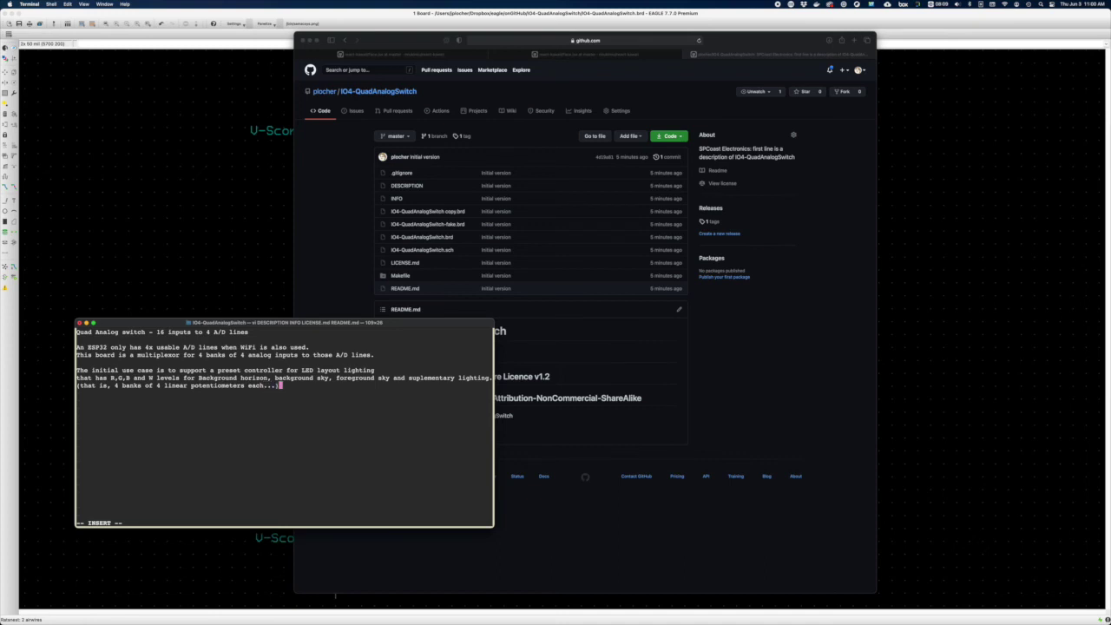
pyautogui.press('Return')
pyautogui.press('Return')
# - Add a Usage: heading, the bank-select sentence, and table rows for Bank A (0 0 0) and Bank B
pyautogui.write('Usage:')
pyautogui.press('Return')
pyautogui.write('t the digital outputs ')
pyautogui.write('to select th')
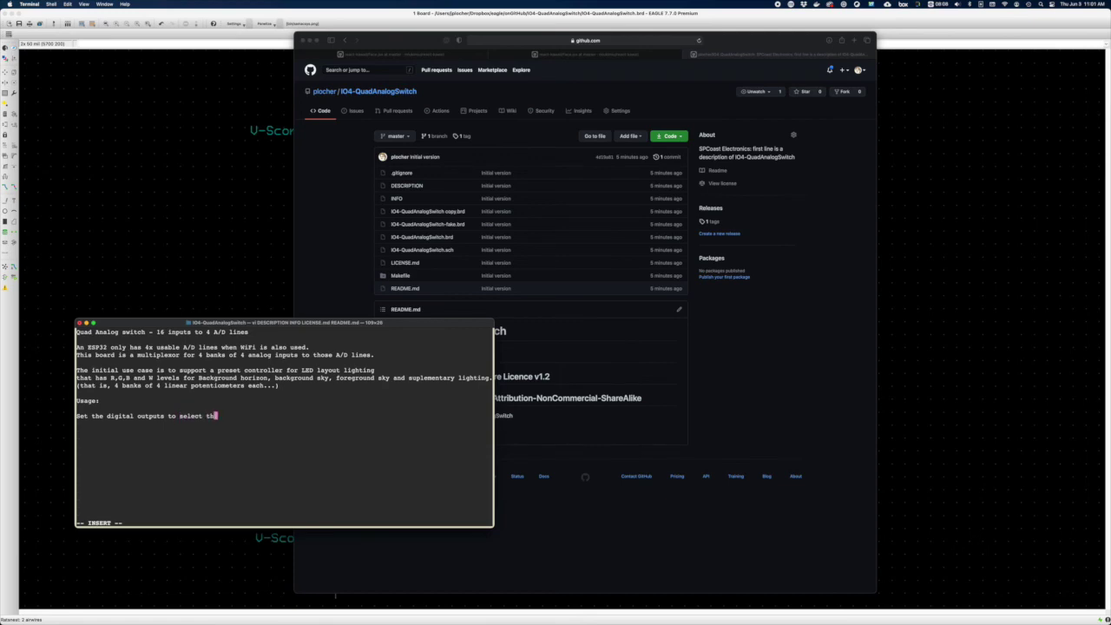
pyautogui.write('e desired bank:')
pyautogui.press('Return')
pyautogui.write('i')
pyautogui.write(' 0 0 0')
pyautogui.press('Tab')
pyautogui.write('Bank A')
pyautogui.press('Return')
pyautogui.write('0 ')
pyautogui.write('1')
pyautogui.press('Tab')
pyautogui.write('Ban')
pyautogui.write('k B')
pyautogui.press('Return')
pyautogui.write('x 0 1')
# - Correct the Bank B code to 0 1 0 and add the Bank C row
pyautogui.press('Escape')
pyautogui.press('Up')
pyautogui.press('r')
pyautogui.press('0')
pyautogui.press('h')
pyautogui.press('h')
pyautogui.press('r')
pyautogui.press('1')
pyautogui.press('Down')
pyautogui.write('i0')
pyautogui.press('Tab')
pyautogui.write('Bank C')
pyautogui.press('Return')
pyautogui.write('X')
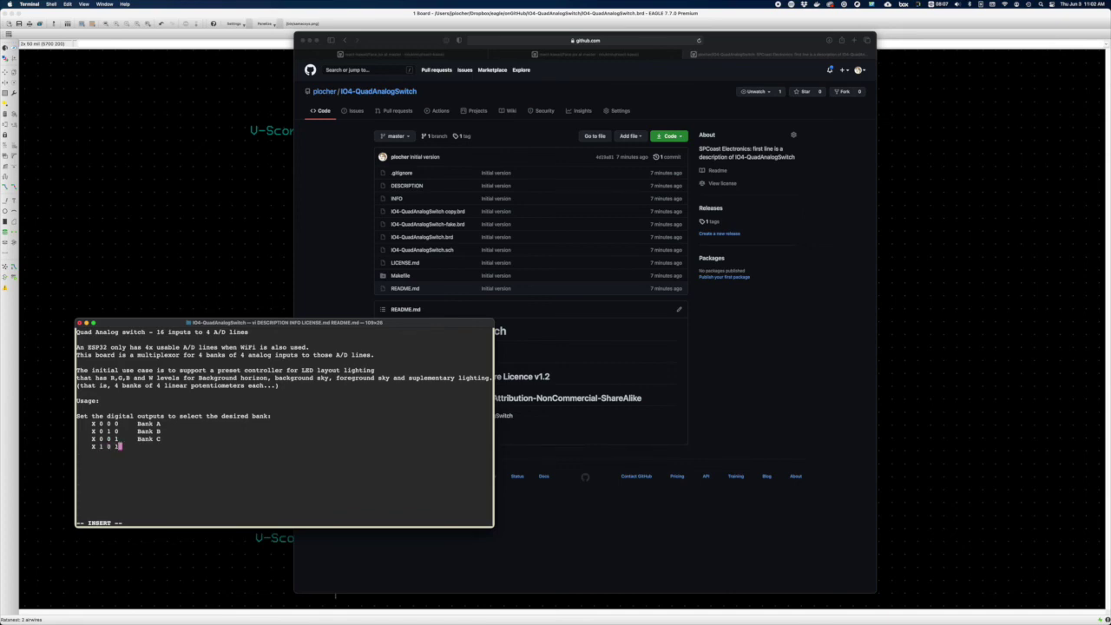
# - Add a 'D C B A' column header line above the first row of the bank-select table
pyautogui.click(335, 596)
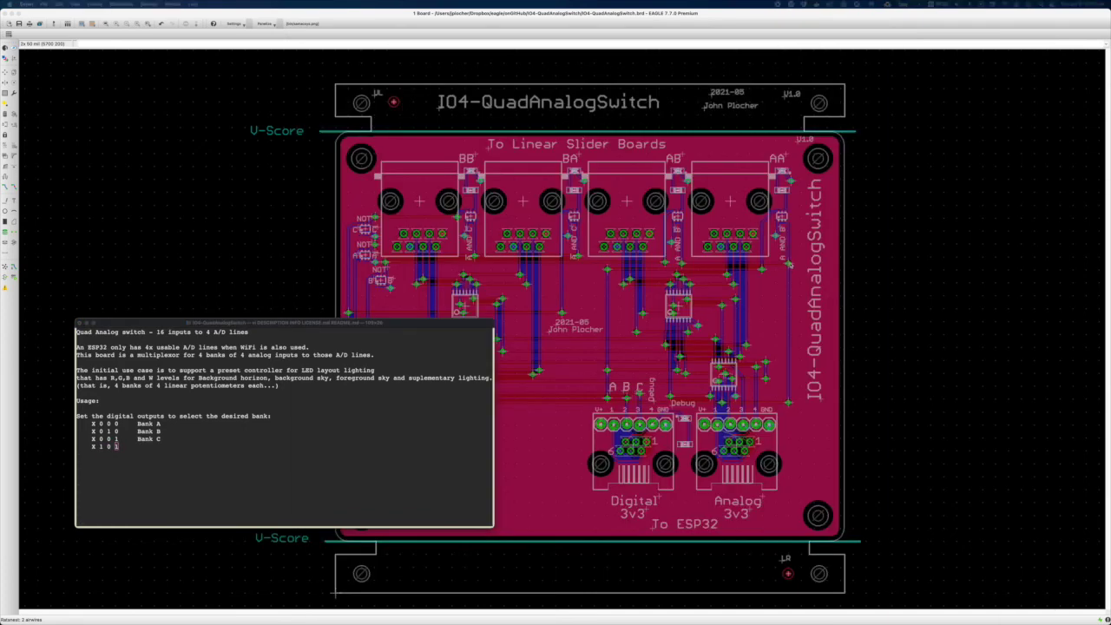
pyautogui.click(300, 369)
pyautogui.press('k')
pyautogui.press('k')
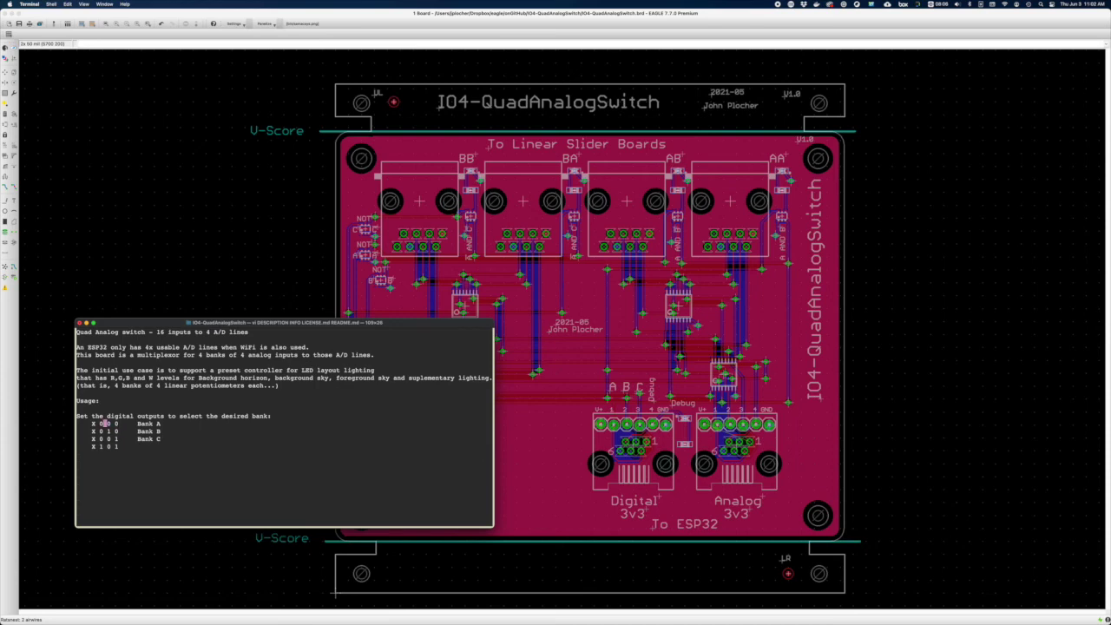
pyautogui.press('O')
pyautogui.press('BackSpace')
pyautogui.press('BackSpace')
pyautogui.write('D C B A')
pyautogui.press('Escape')
# - Correct the row codes: Bank A to 0 1 1, Bank B 0 0 1, Bank C 1 0 0, last row 0 0 0
pyautogui.press('j')
pyautogui.press('j')
pyautogui.press('r')
pyautogui.press('1')
pyautogui.press('k')
pyautogui.press('r')
pyautogui.press('1')
pyautogui.press('h')
pyautogui.press('j')
pyautogui.press('h')
pyautogui.press('l')
pyautogui.press('r')
pyautogui.press('0')
pyautogui.press('j')
pyautogui.press('r')
pyautogui.press('0')
pyautogui.press('h')
pyautogui.press('h')
pyautogui.press('r')
pyautogui.press('0')
# - Label the last row 'Bank D' and add the note '(output "D" controls a diagnostic LED on the board'
pyautogui.press('A')
pyautogui.press('Tab')
pyautogui.write('Bank D')
pyautogui.press('Return')
pyautogui.press('Return')
pyautogui.write('(output ')
pyautogui.write('"D" controls a diagnostic LED on t')
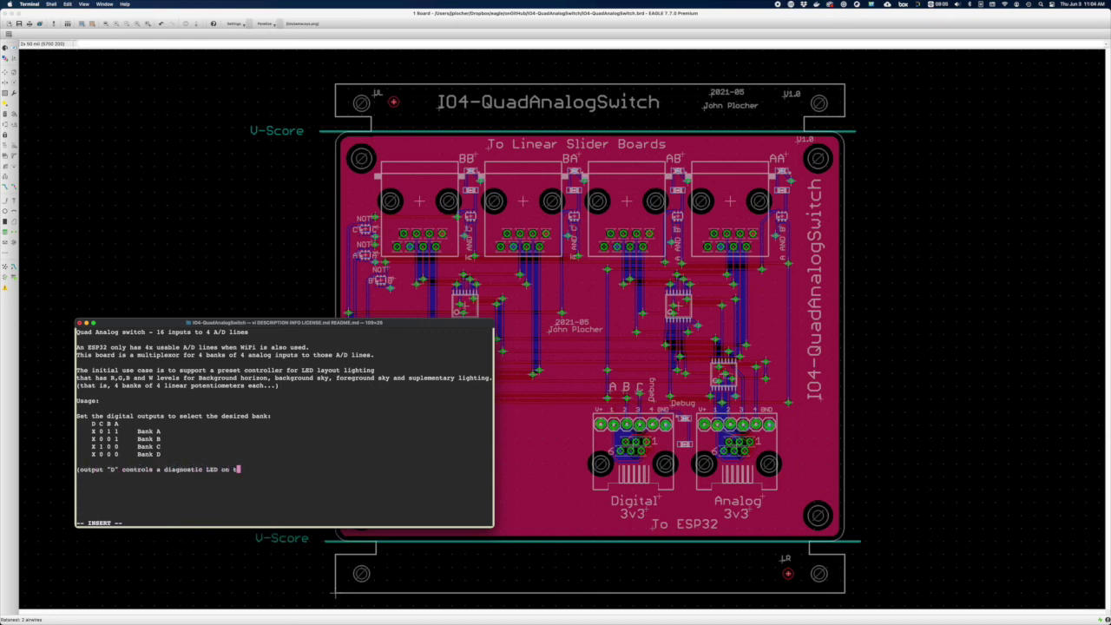
pyautogui.write('he board')
pyautogui.press('Return')
pyautogui.press('Escape')
# - In INFO, set the fab date to 2021-06, fabricated to yes, delete extra tags lines, and save
pyautogui.write(':first')
pyautogui.press('Return')
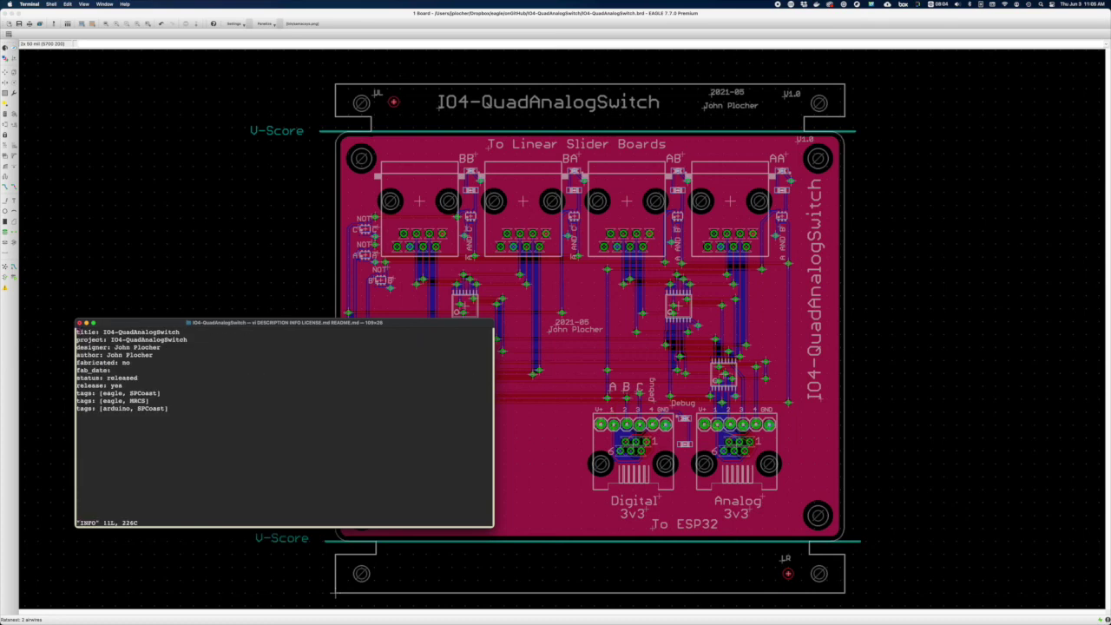
pyautogui.press('Down')
pyautogui.press('Down')
pyautogui.press('Down')
pyautogui.write('A20')
pyautogui.write('21-06')
pyautogui.press('Escape')
pyautogui.write('kciwyes')
pyautogui.press('Escape')
pyautogui.press('j')
pyautogui.press('j')
pyautogui.press('j')
pyautogui.press('j')
pyautogui.press('0')
pyautogui.press('d')
pyautogui.press('d')
pyautogui.press('d')
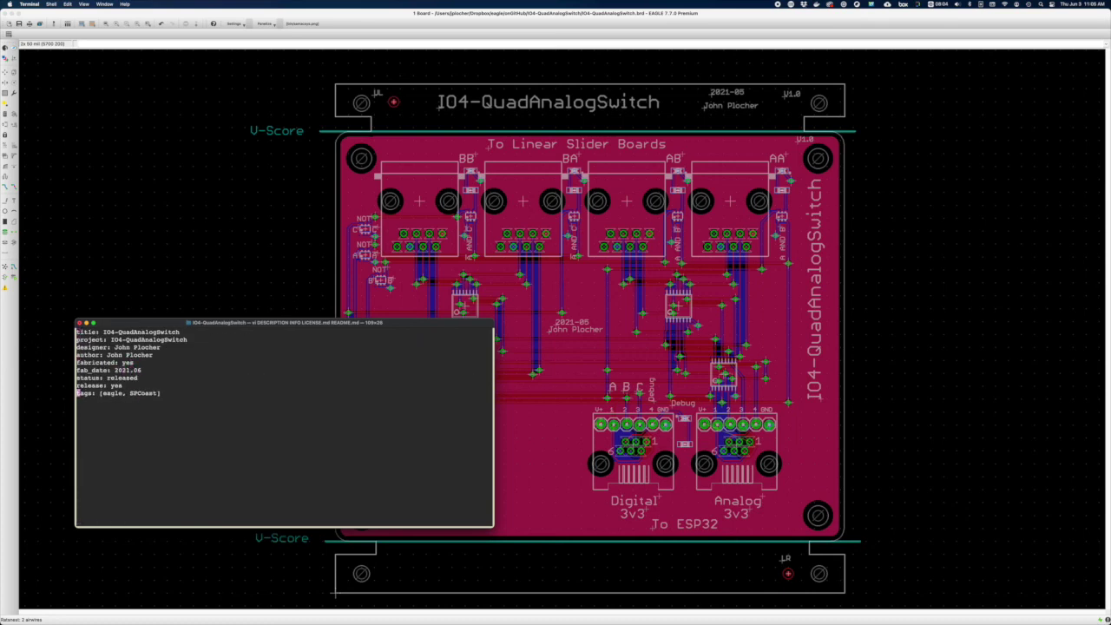
pyautogui.write(':wn')
pyautogui.press('Return')
# - Delete the unwanted licence line from LICENSE.md and save it
pyautogui.press('d')
pyautogui.press('d')
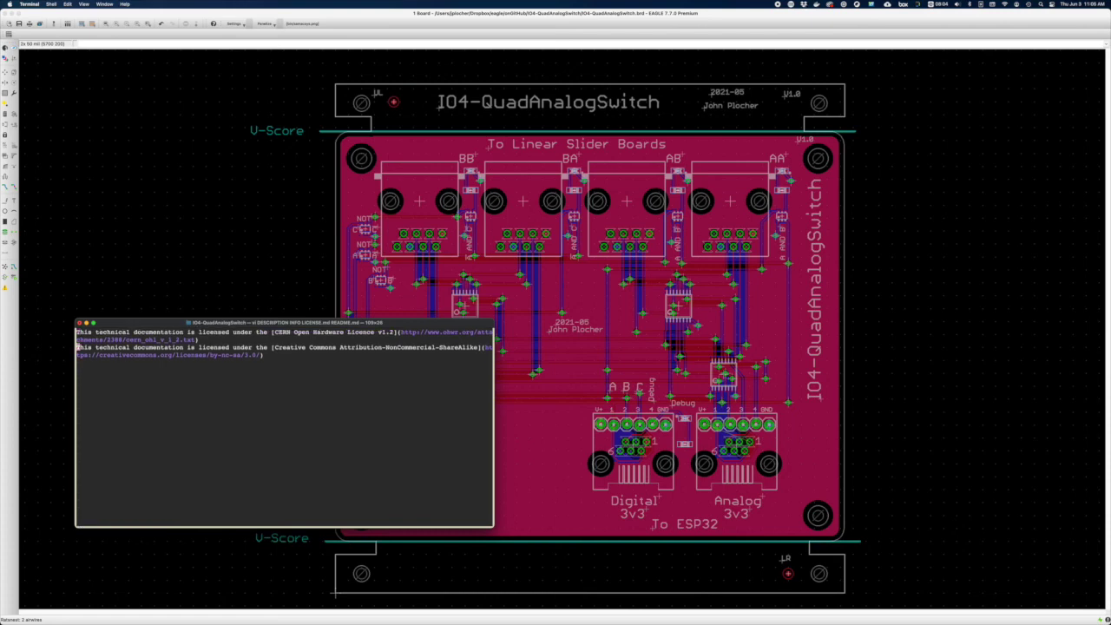
pyautogui.press('d')
pyautogui.press('d')
pyautogui.write(':wn')
pyautogui.press('Return')
# - In README.md, remove the licence and placeholder lines, insert the DESCRIPTION text, and save
pyautogui.press('j')
pyautogui.press('d')
pyautogui.press('d')
pyautogui.press('d')
pyautogui.press('d')
pyautogui.press('d')
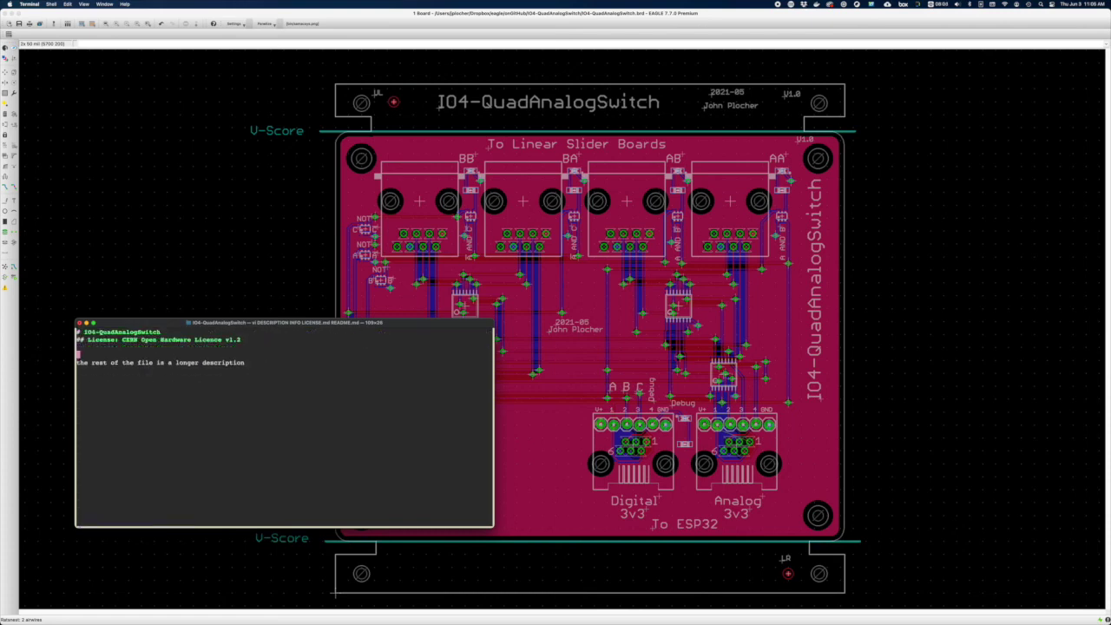
pyautogui.press('d')
pyautogui.press('d')
pyautogui.write(':r DESCRIPTION')
pyautogui.press('Return')
pyautogui.press('d')
pyautogui.press('d')
pyautogui.write(':wq')
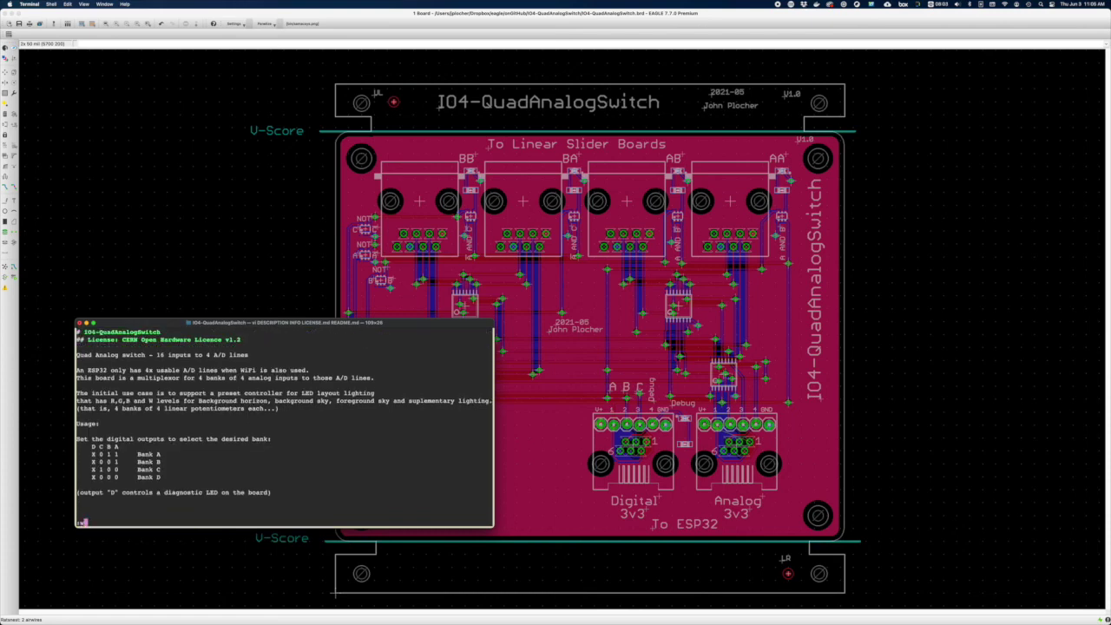
pyautogui.press('Return')
# - Check the project files and git status, then commit the changes as 'fixed docs'
pyautogui.write('ls -al')
pyautogui.press('Return')
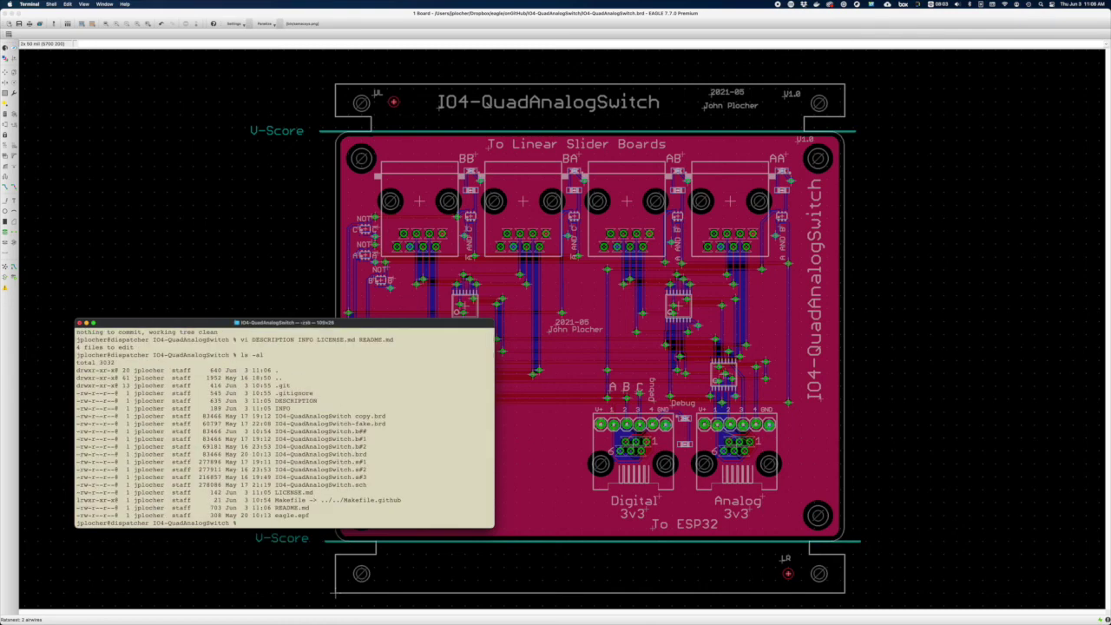
pyautogui.write('git status')
pyautogui.press('Return')
pyautogui.write('git ')
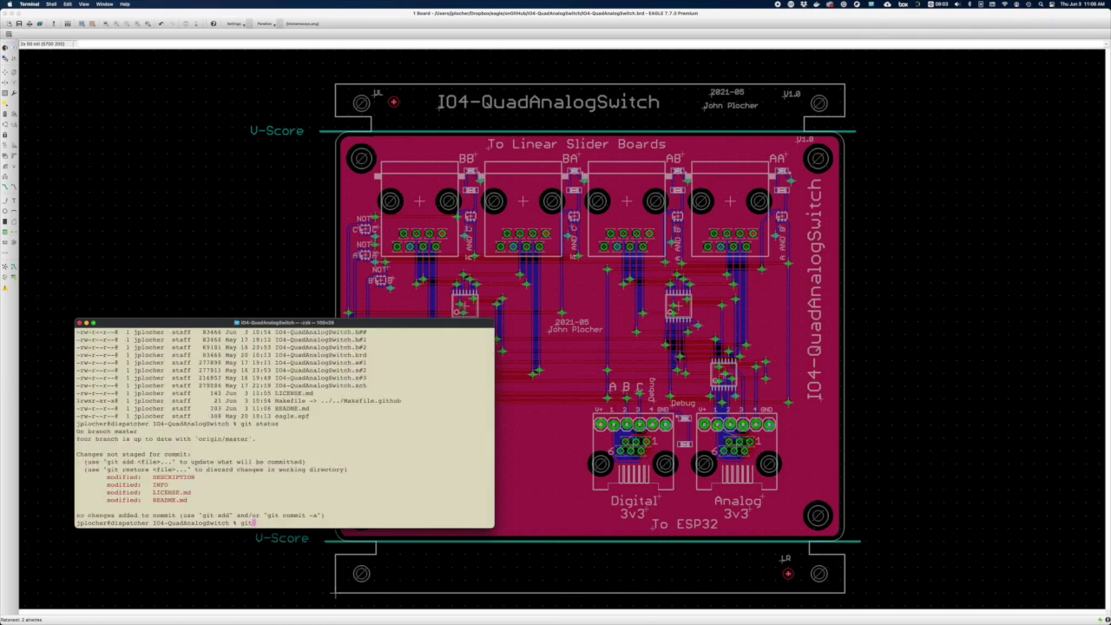
pyautogui.write('commit -m "fixed docs" -a')
pyautogui.press('Return')
# - Run make fixtag to re-create and push the 1.0 tag
pyautogui.write('akle')
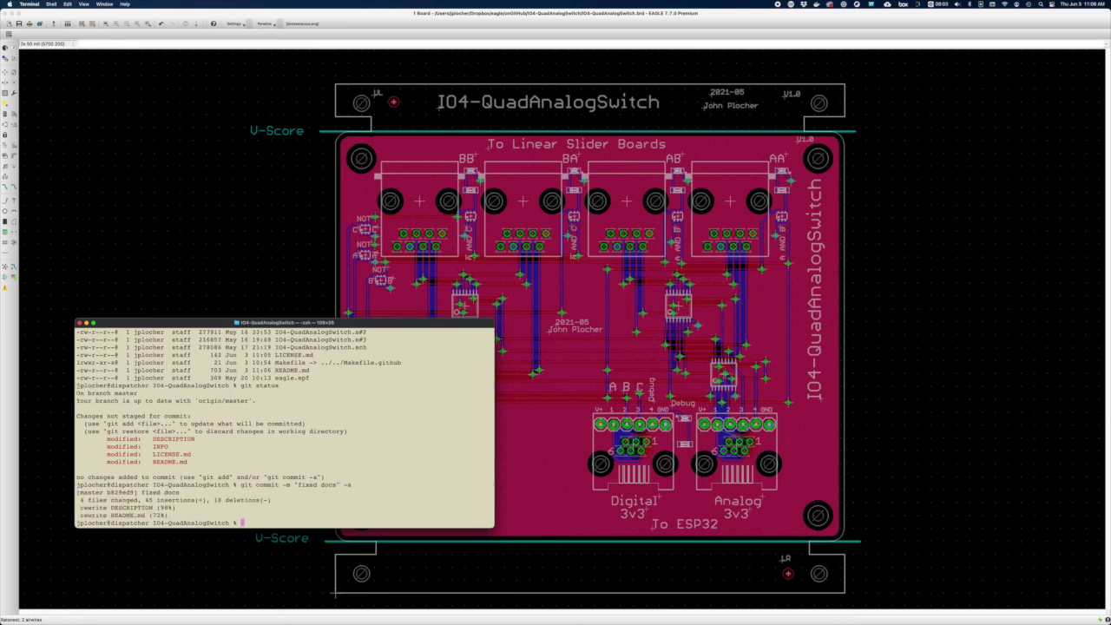
pyautogui.write(' fixtag')
pyautogui.press('Return')
pyautogui.write('make fixtag')
pyautogui.press('Return')
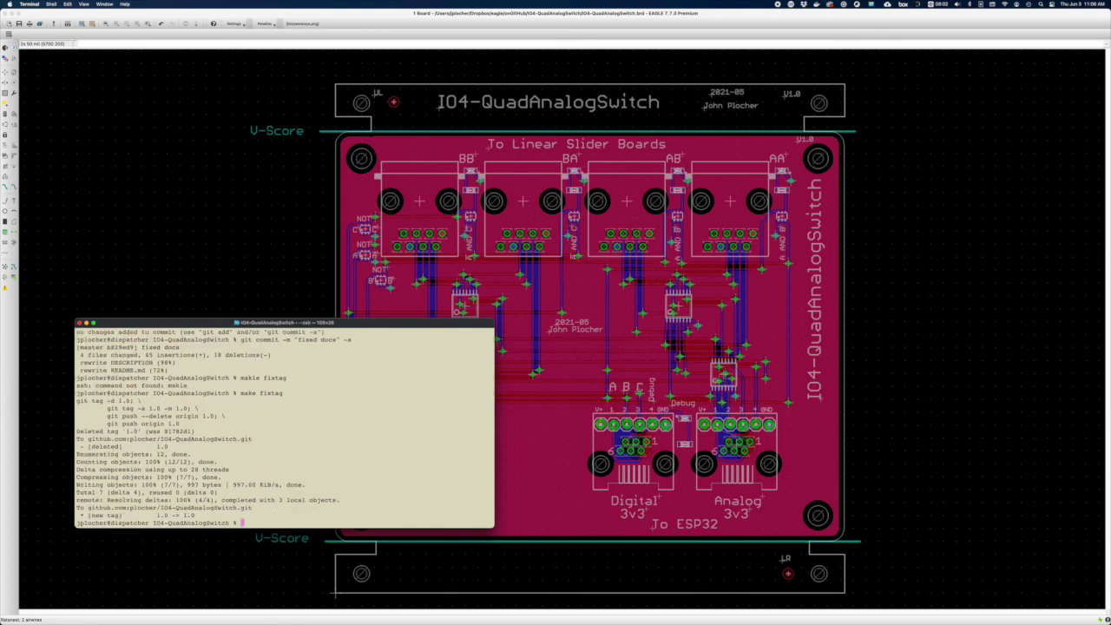
pyautogui.press('super+Tab')
# - Push the 'fixed docs' commit with git push and reload the GitHub repository page
pyautogui.click(756, 61)
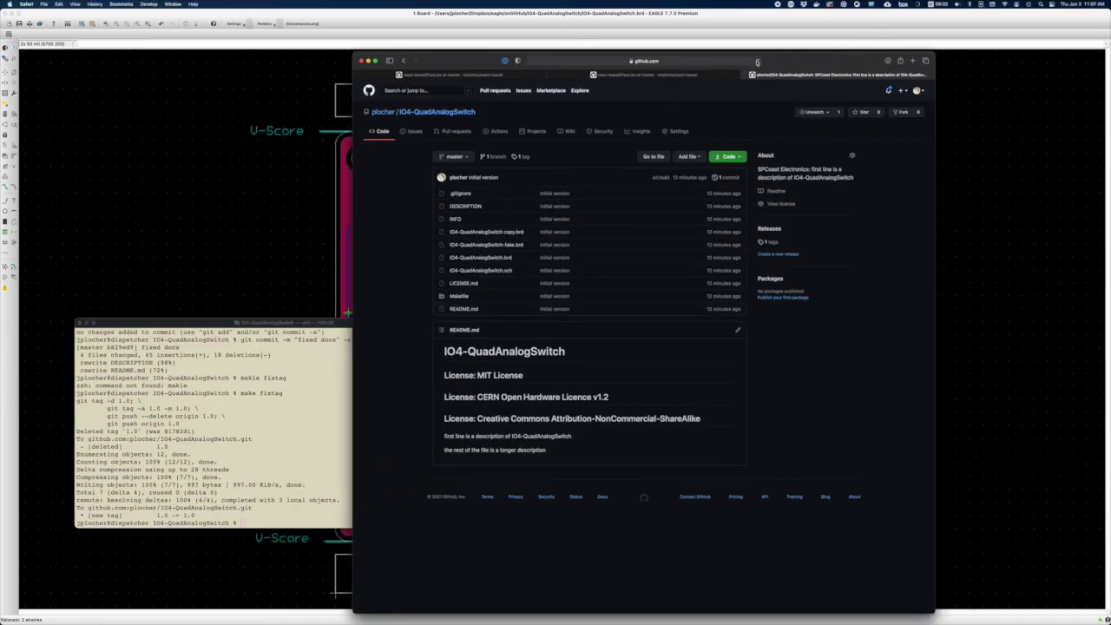
pyautogui.press('super+Tab')
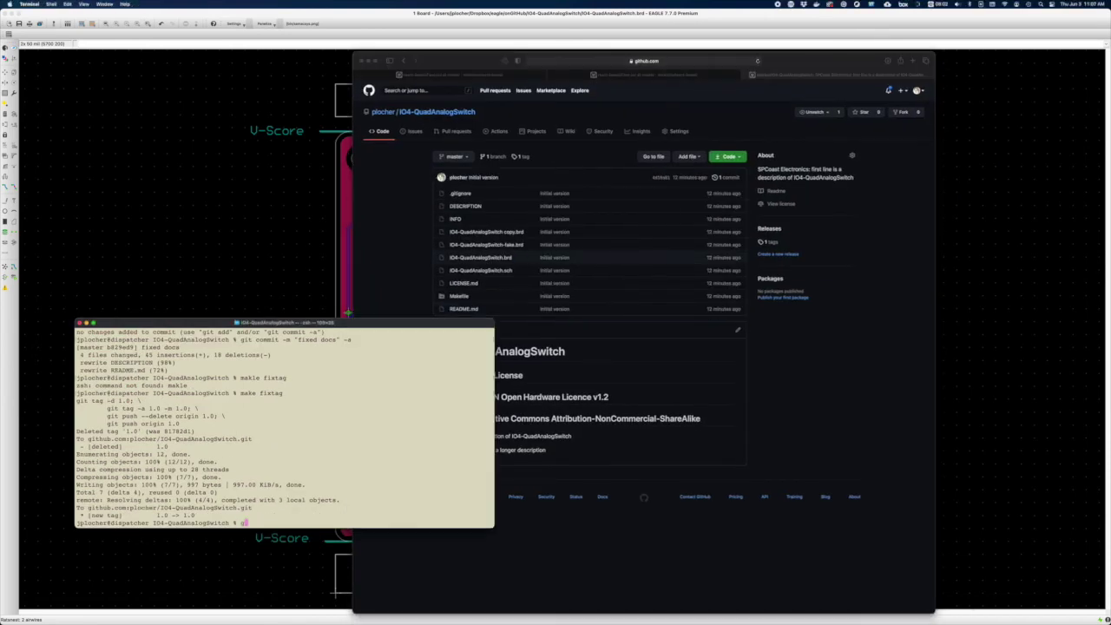
pyautogui.write('git push')
pyautogui.press('Return')
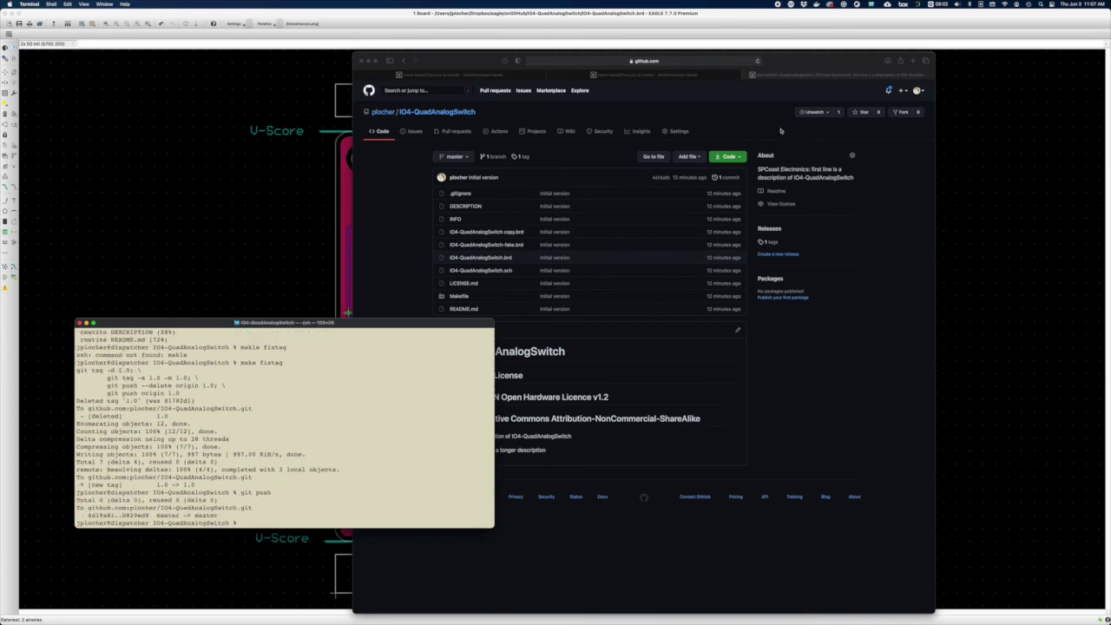
pyautogui.press('super+Tab')
pyautogui.press('super+r')
# - Insert a blank line before the bank table in README.md and save it
pyautogui.press('super+Tab')
pyautogui.write('vi RE')
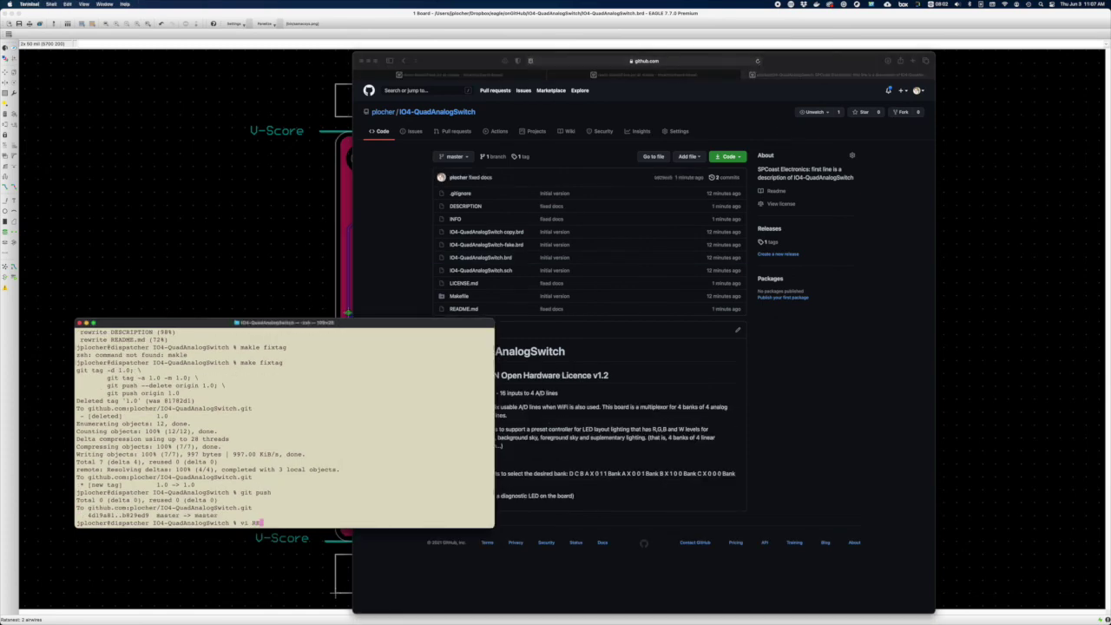
pyautogui.press('Tab')
pyautogui.press('Return')
pyautogui.press('Down')
pyautogui.press('Down')
pyautogui.press('Down')
pyautogui.press('i')
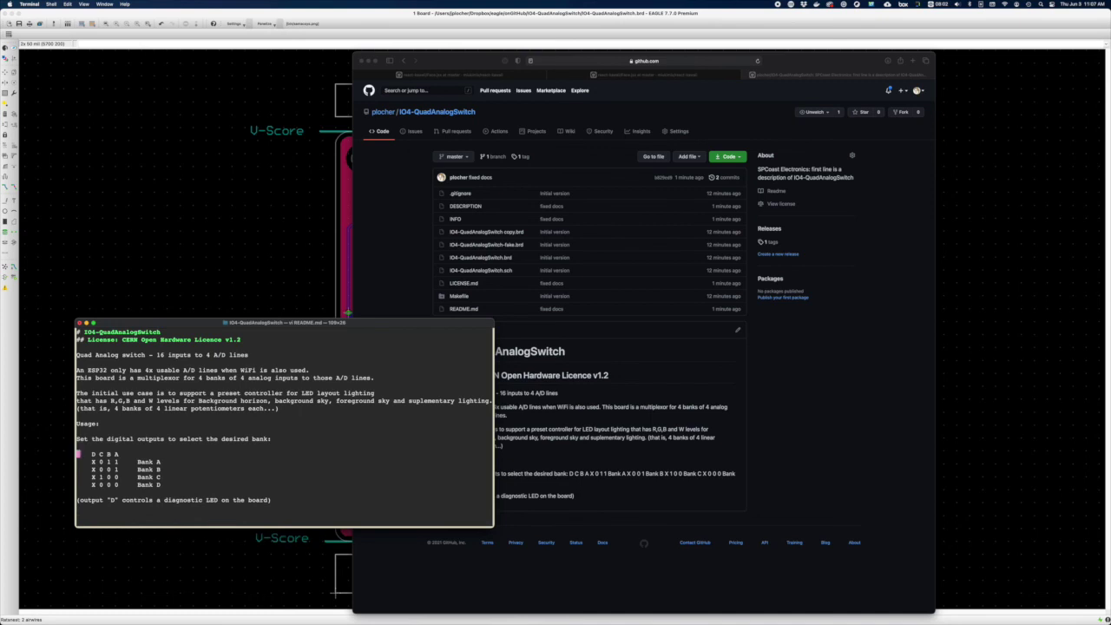
pyautogui.press('End')
pyautogui.press('Down')
pyautogui.press('Down')
pyautogui.press('Down')
pyautogui.write(':wq')
pyautogui.press('Return')
# - Commit the README as 'markdown fix', push it, re-tag with make fixtag, and reload the repo page
pyautogui.write('git')
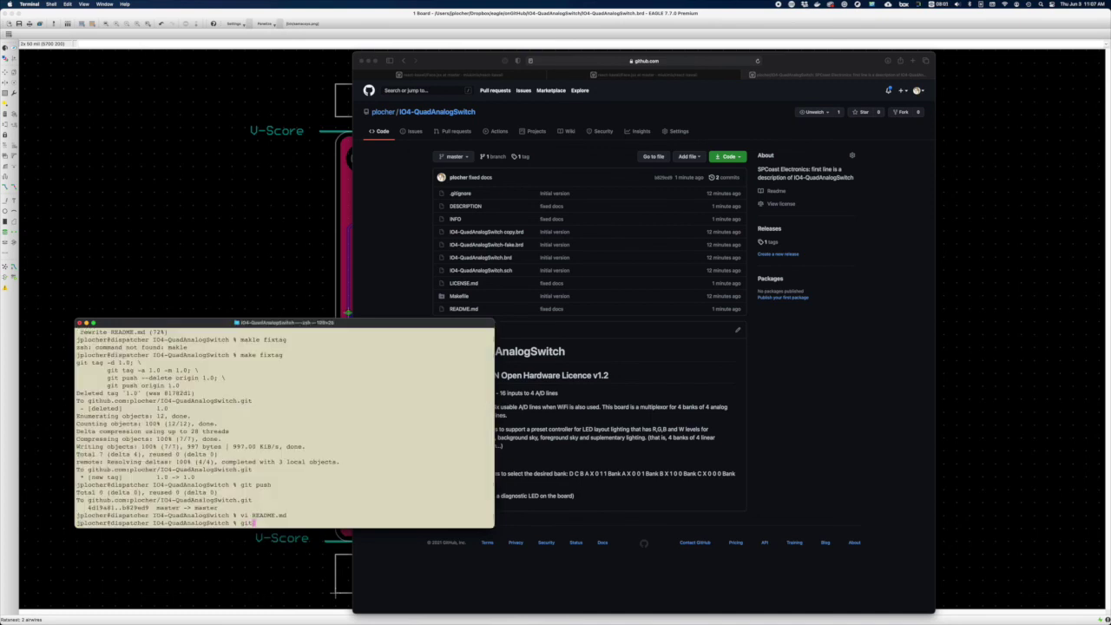
pyautogui.write(' commit -m "markdown fix" ')
pyautogui.write('-a')
pyautogui.press('Return')
pyautogui.write('git push')
pyautogui.press('Return')
pyautogui.write('make fixtag')
pyautogui.press('Return')
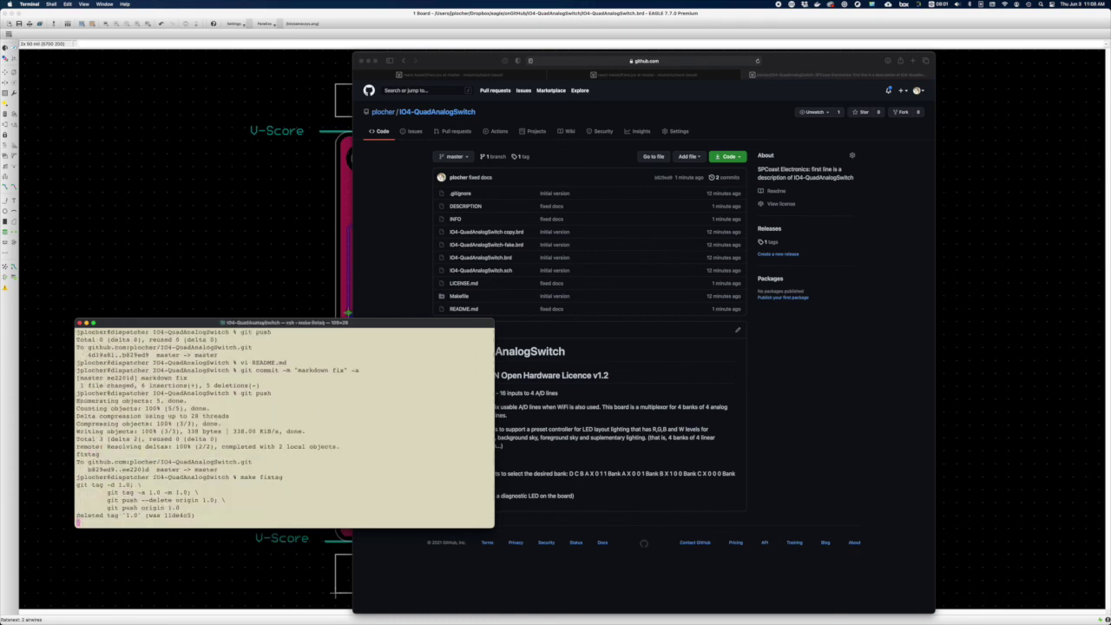
pyautogui.click(757, 61)
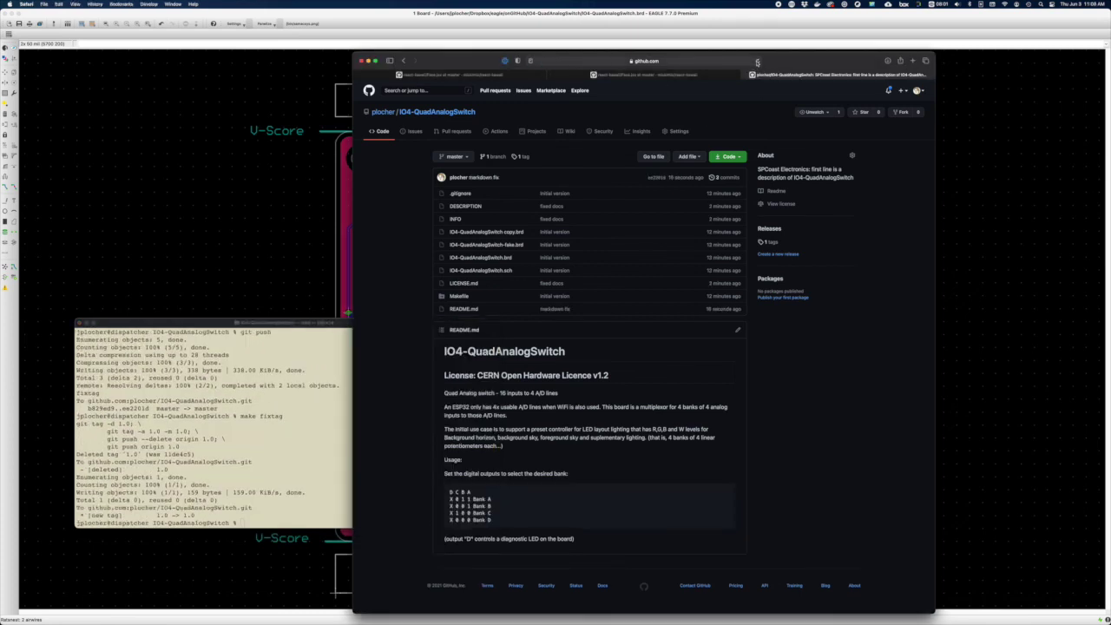